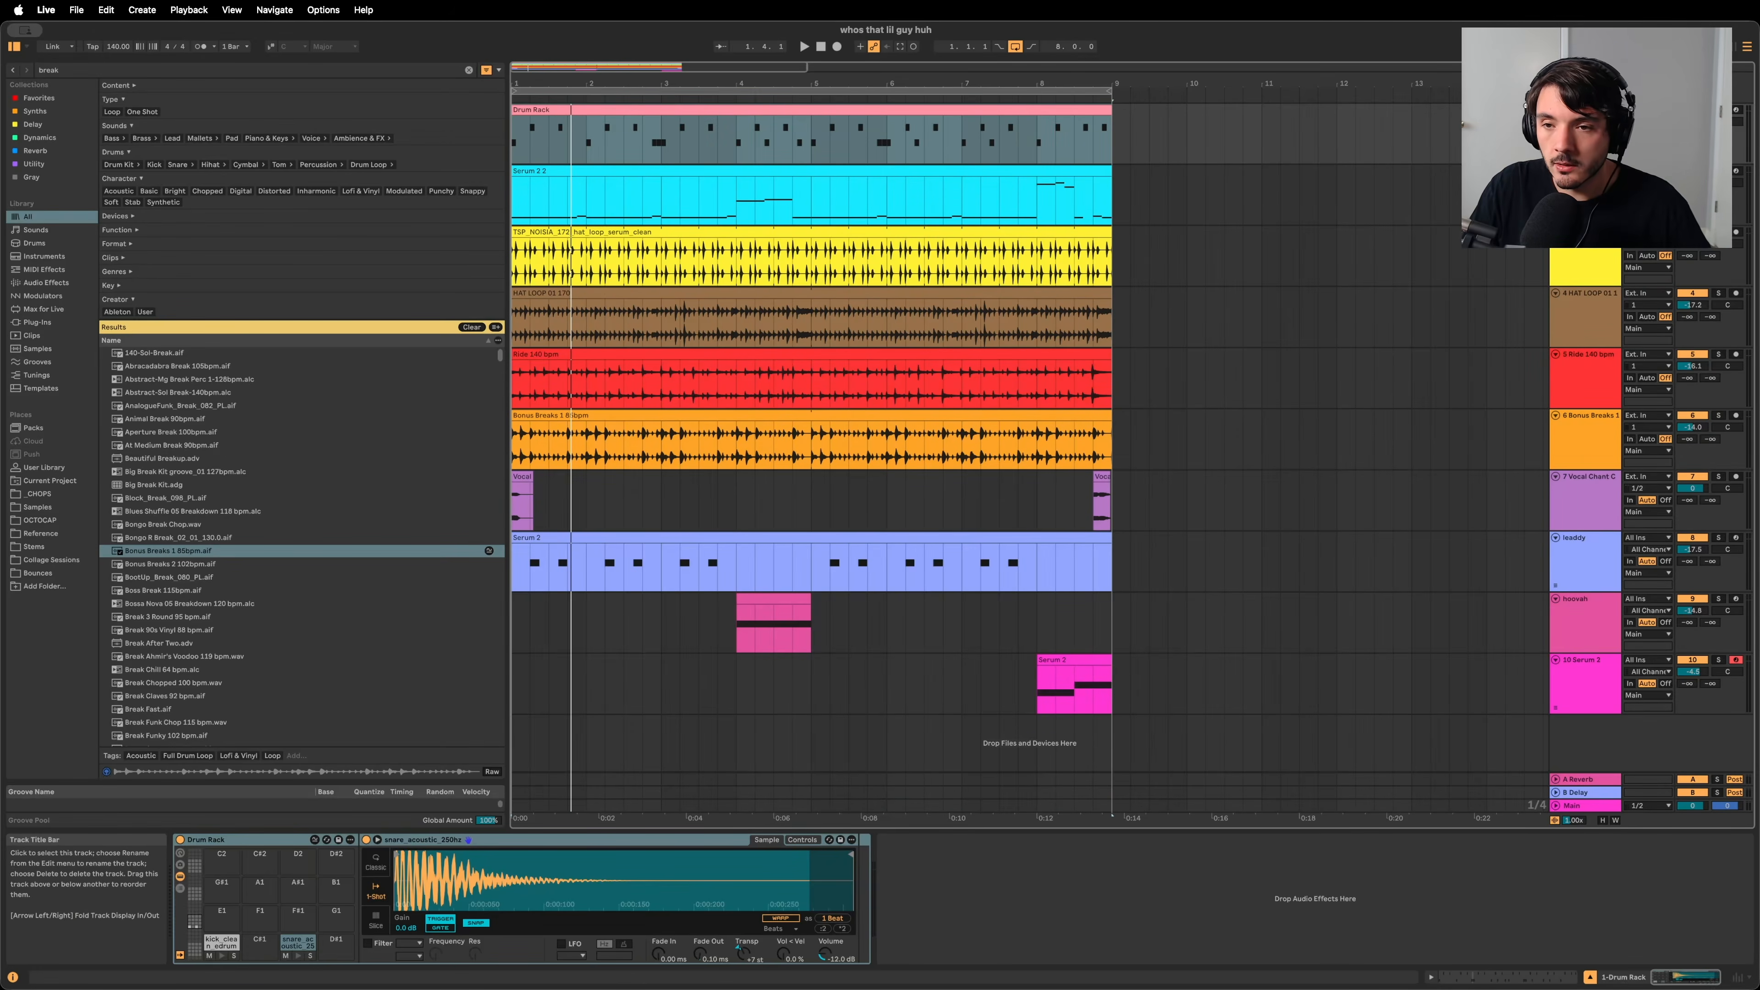
# Step: Step through the tracks from the Drum Rack down to the last Serum 2 track to inspect their devices, and play the loop
pyautogui.click(1587, 197)
pyautogui.click(1594, 251)
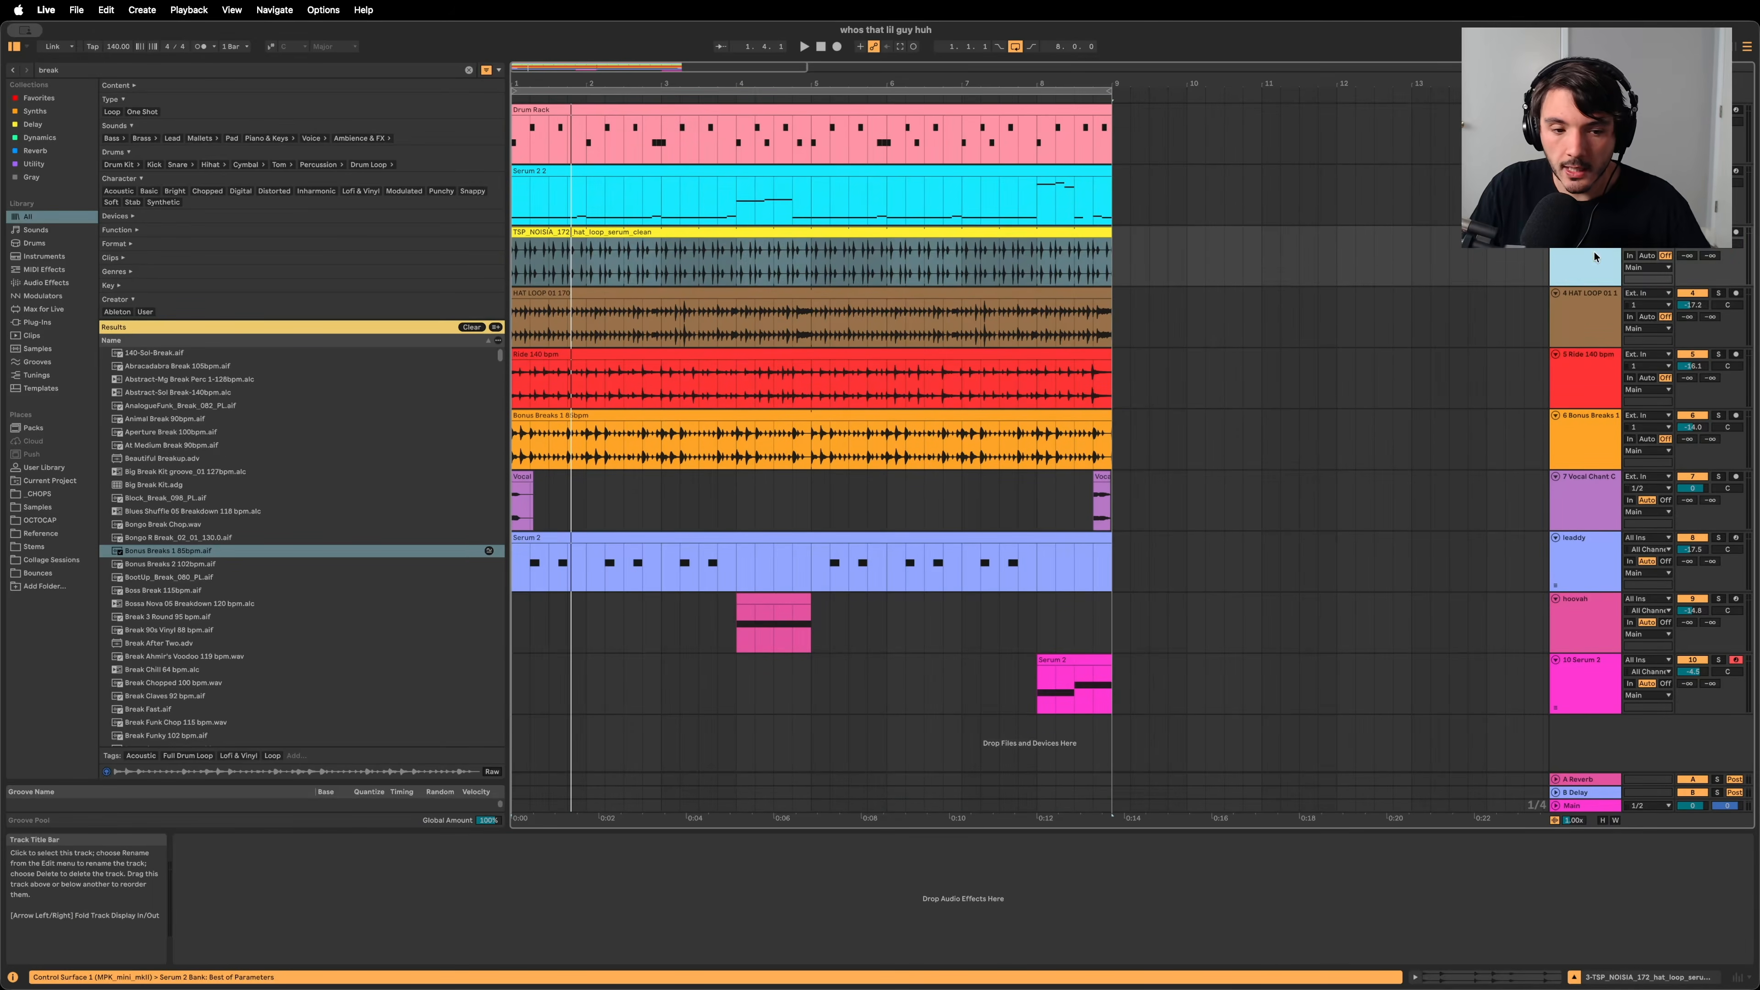
pyautogui.click(1583, 329)
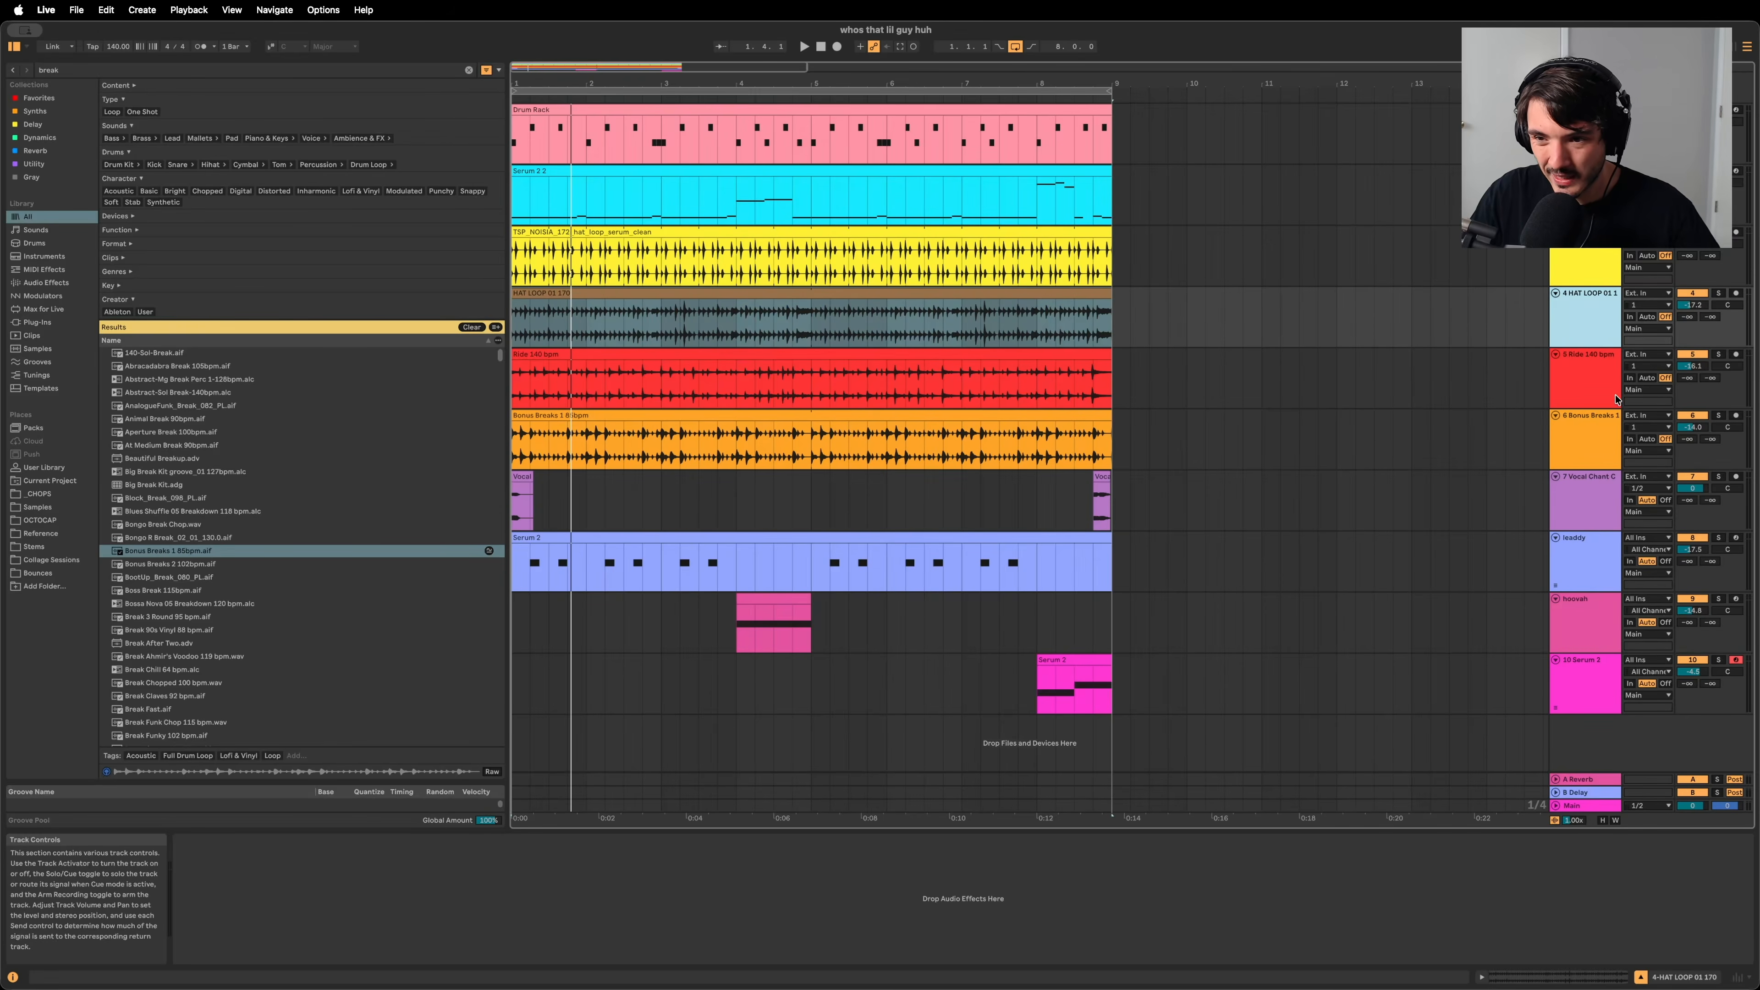
pyautogui.click(1603, 380)
pyautogui.click(1597, 450)
pyautogui.click(1594, 485)
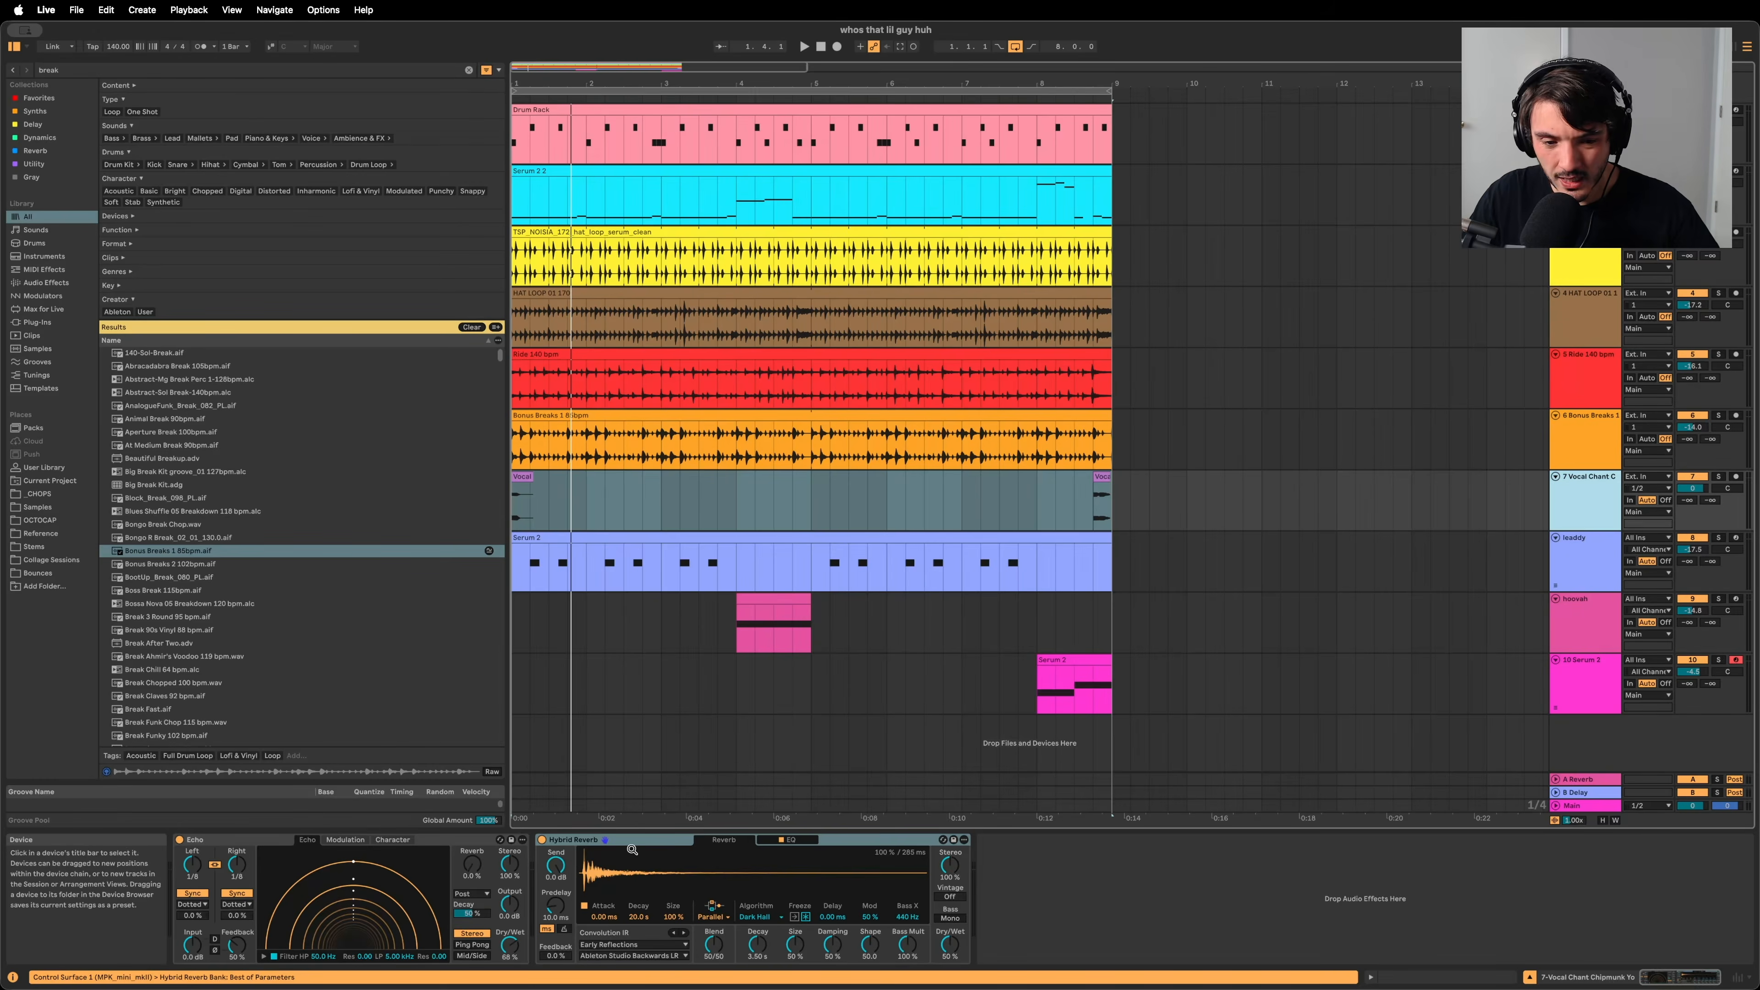
pyautogui.click(1590, 554)
pyautogui.click(1587, 608)
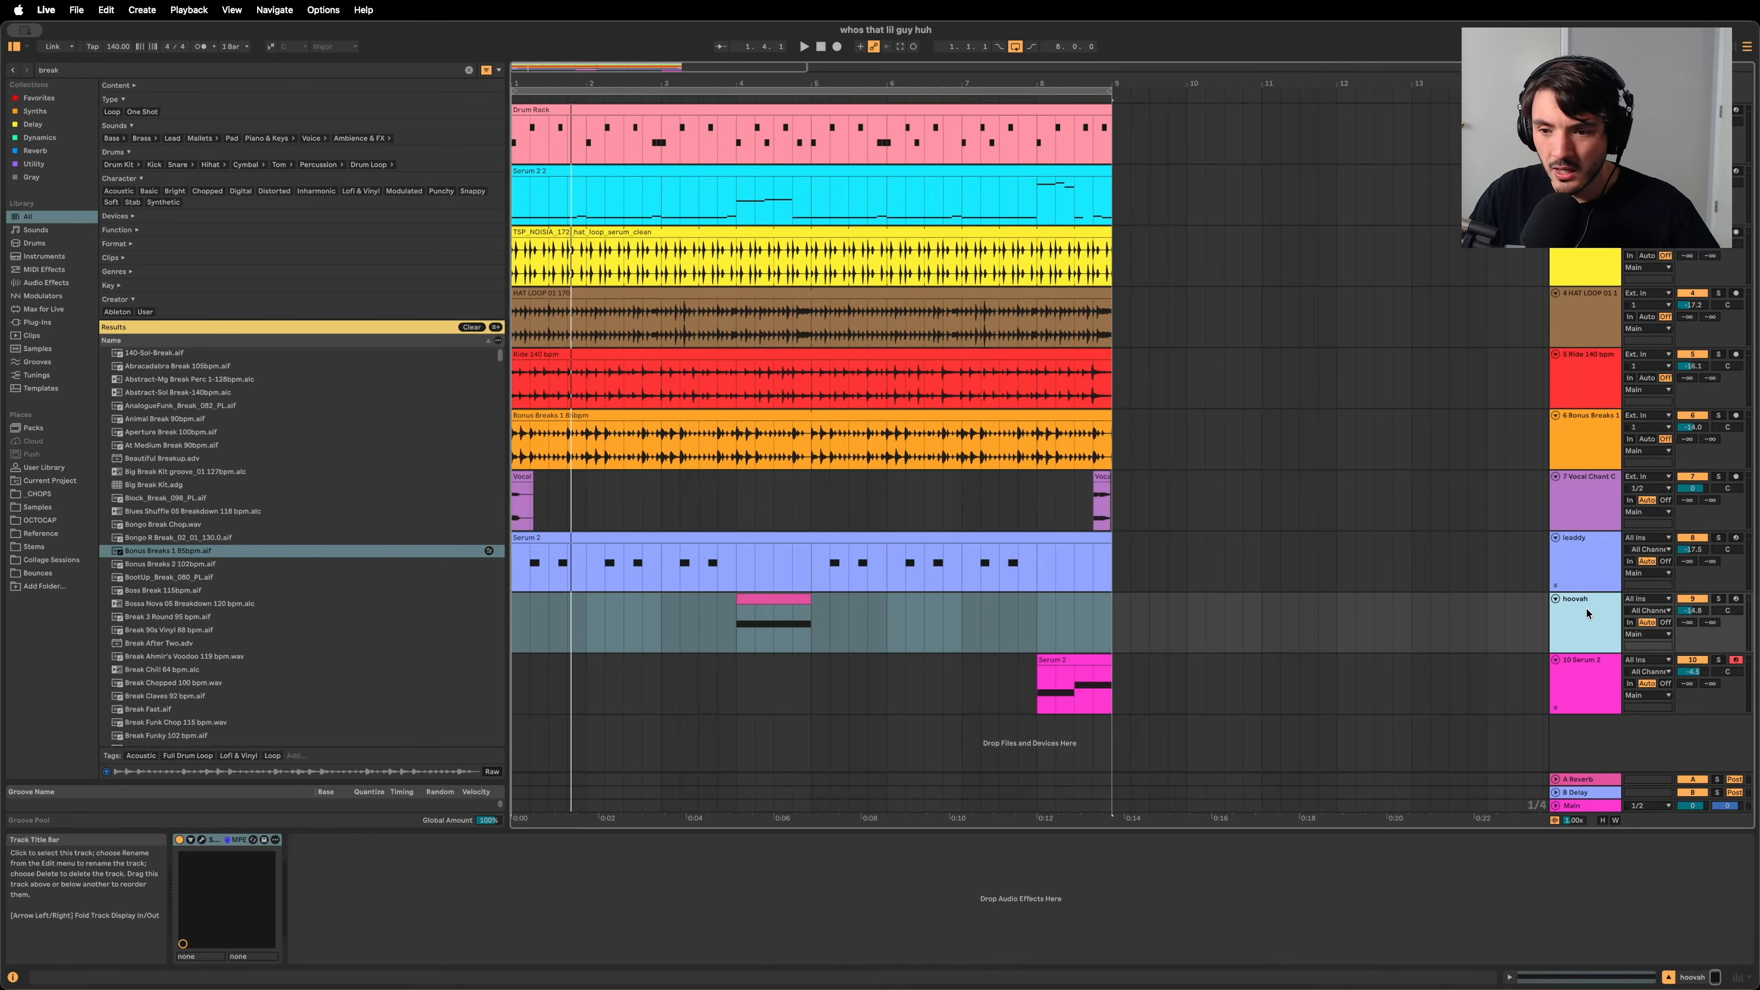
pyautogui.click(1587, 682)
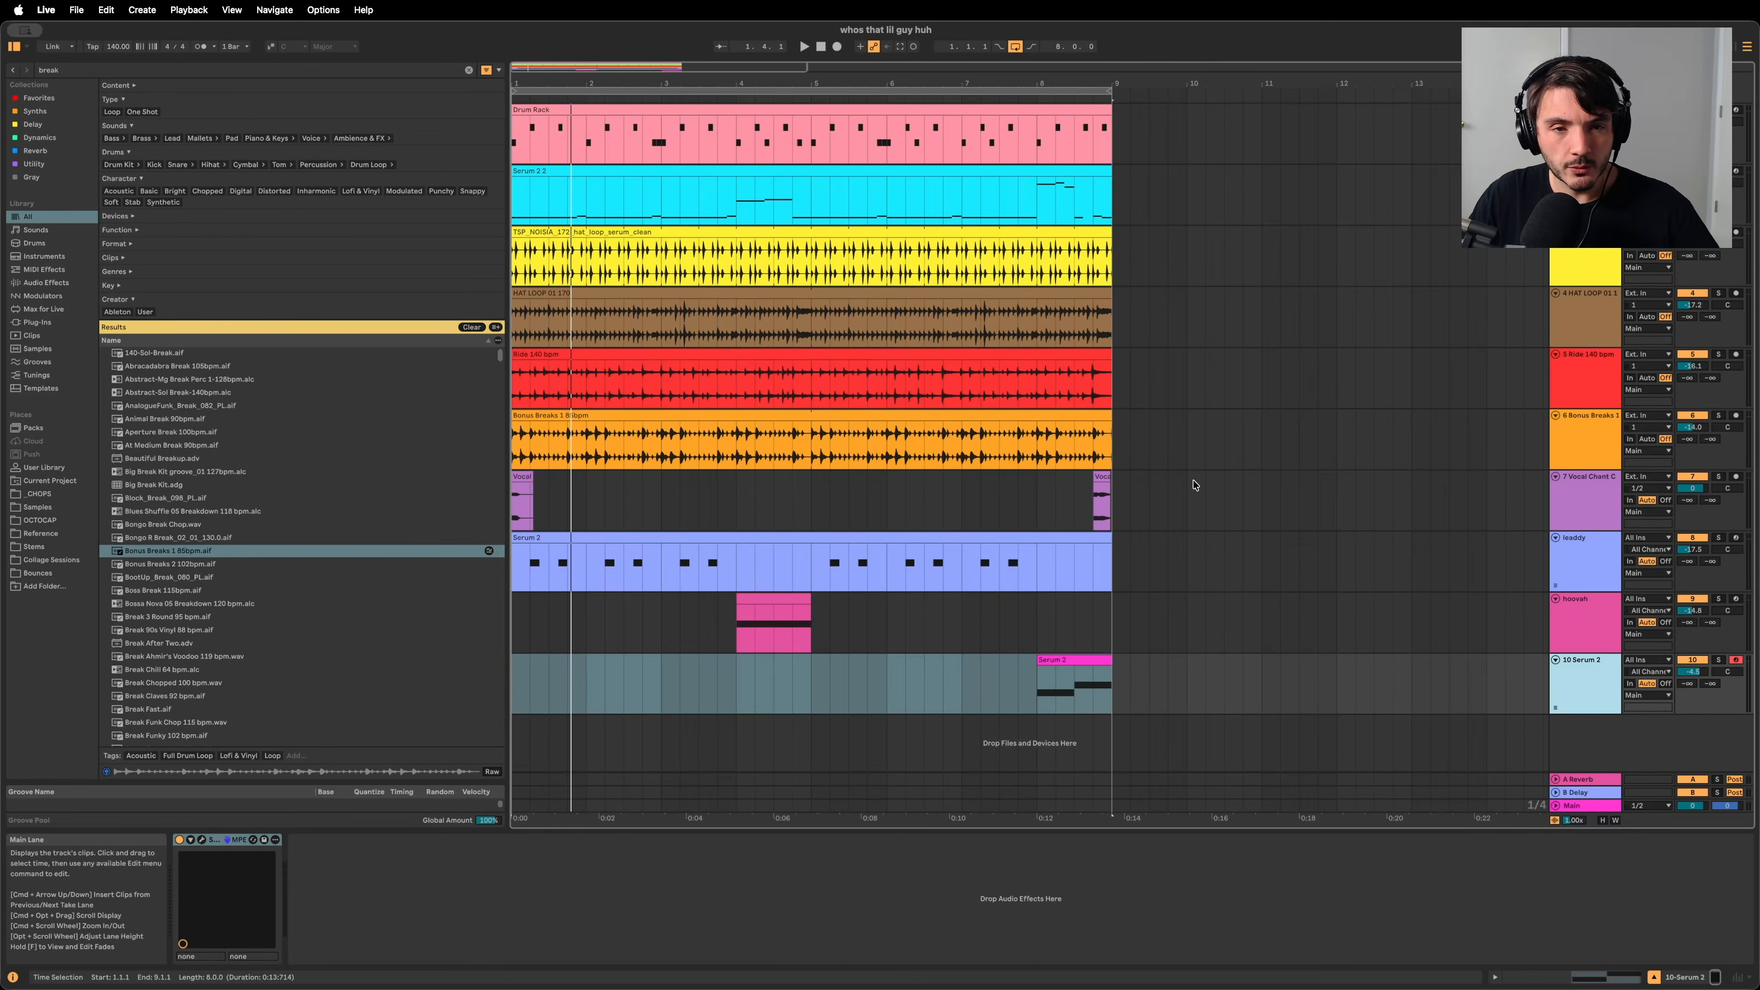
pyautogui.click(534, 106)
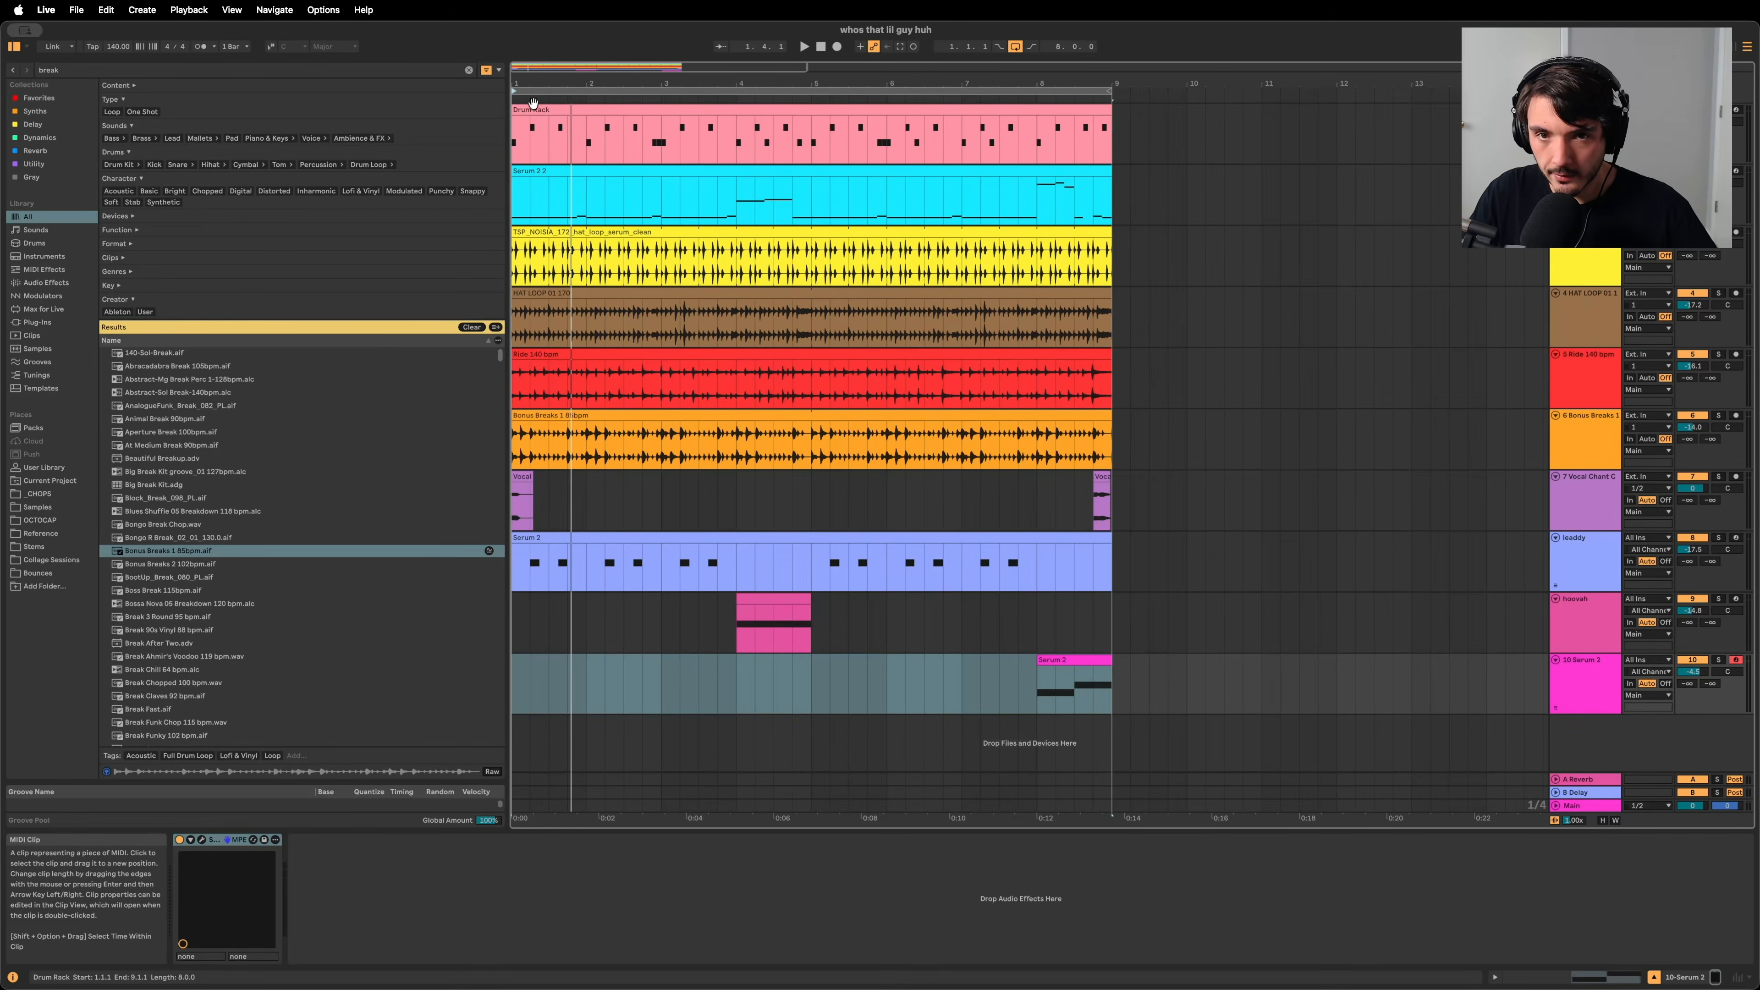
pyautogui.press('space')
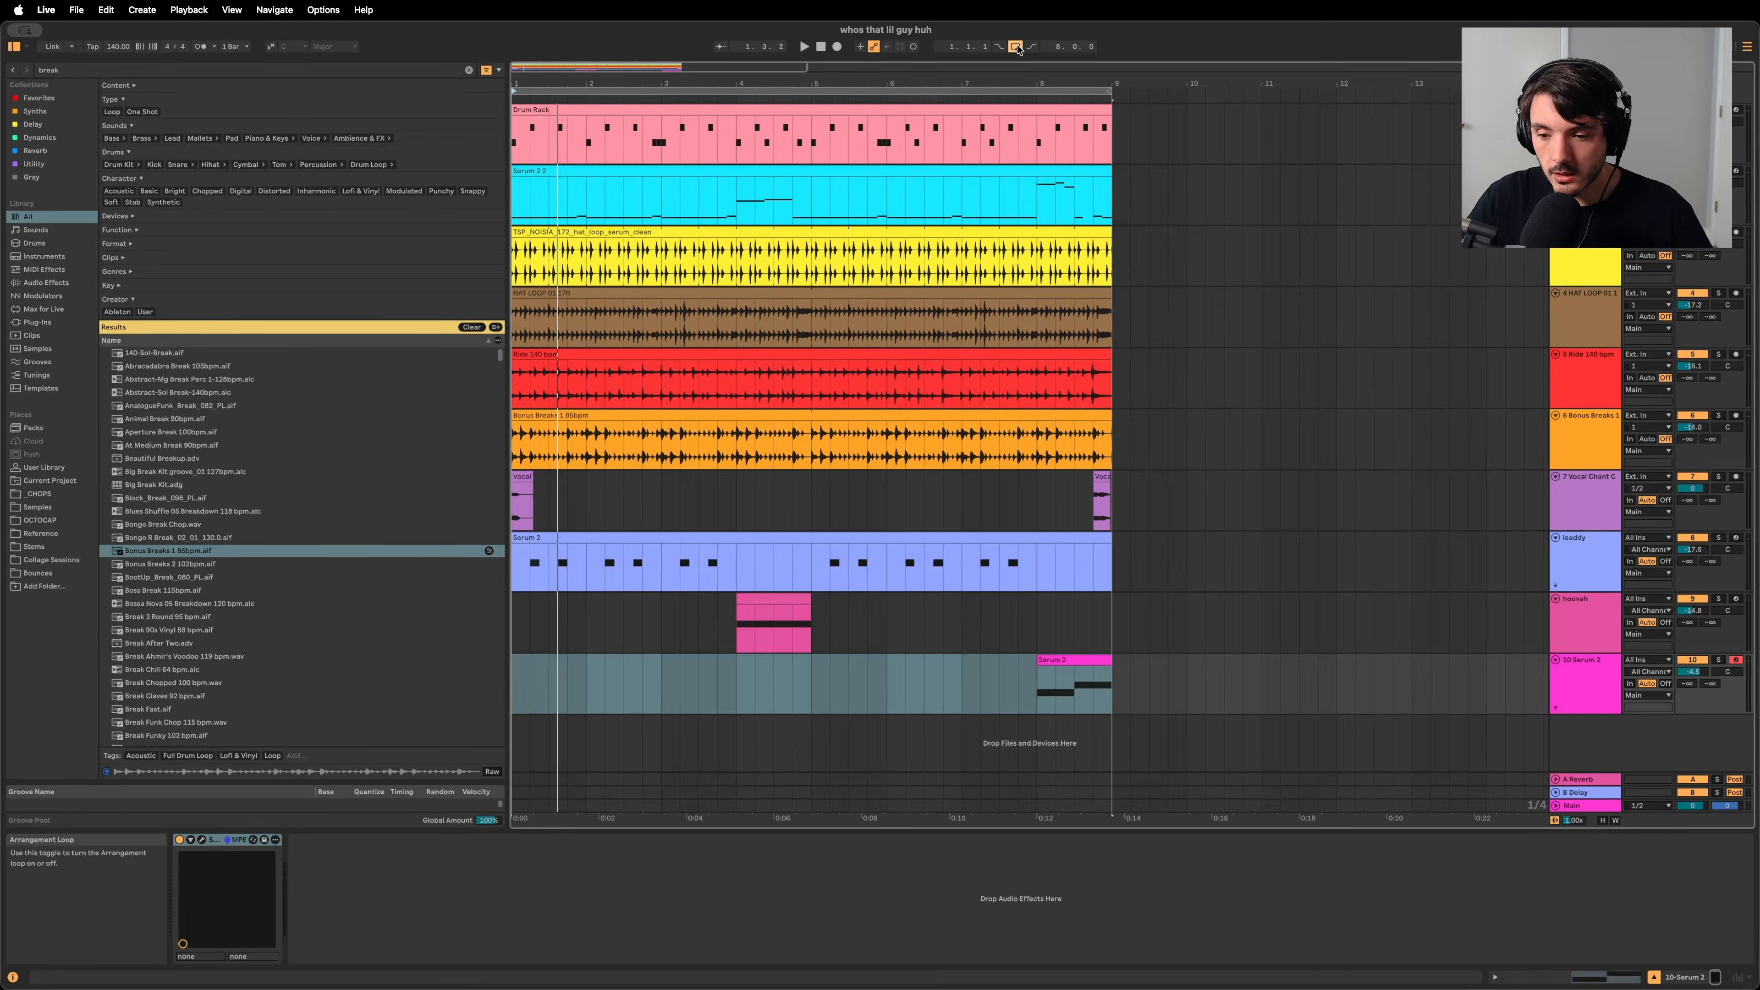
# Step: Turn on EQ Eight in the Main track's device chain and check its first filter's frequency and type
pyautogui.click(1608, 806)
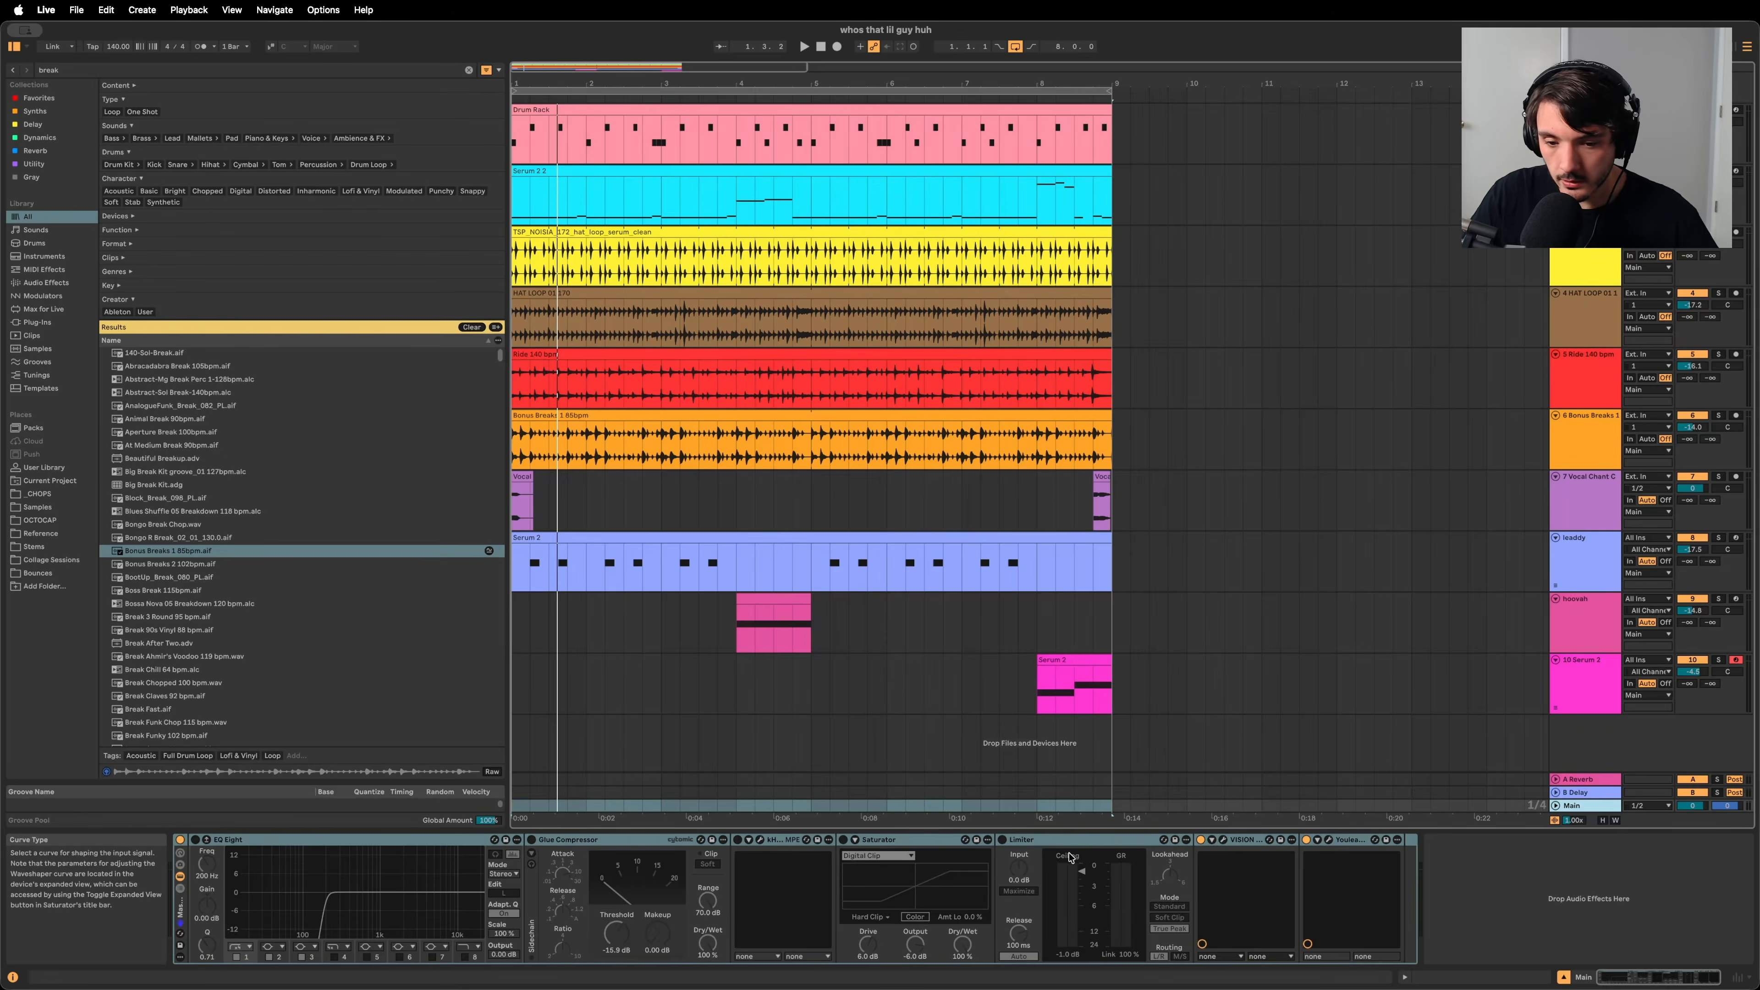
pyautogui.click(857, 841)
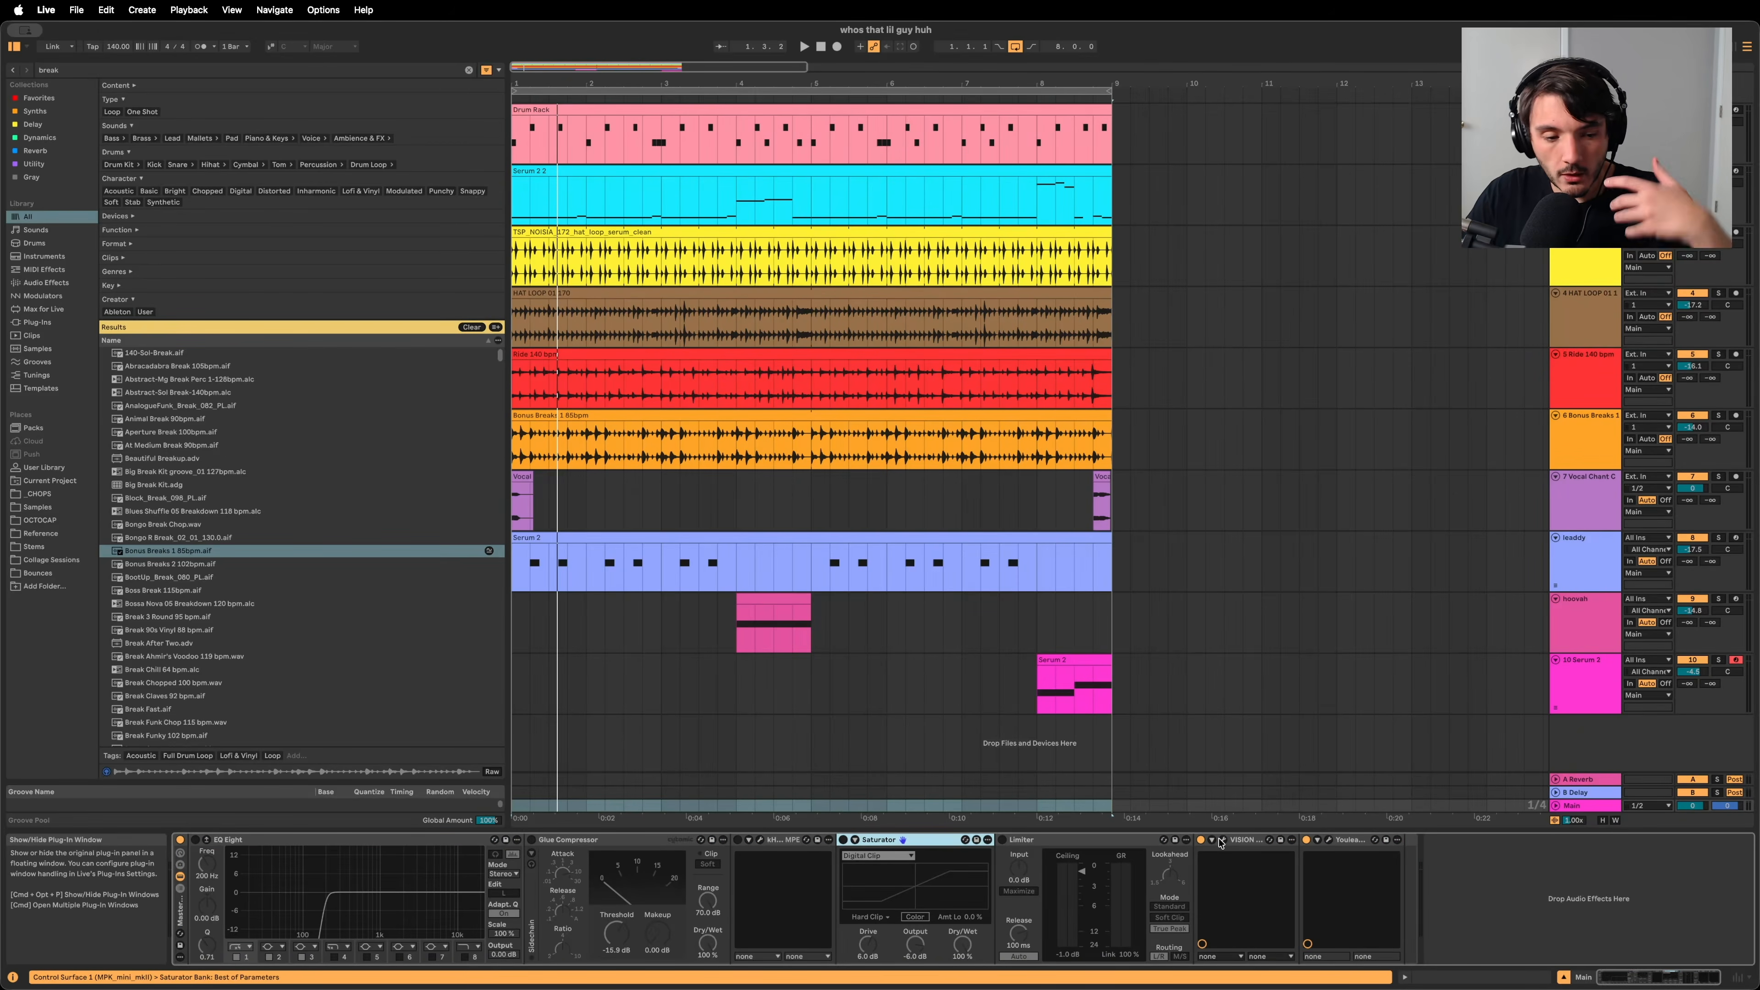
pyautogui.click(282, 844)
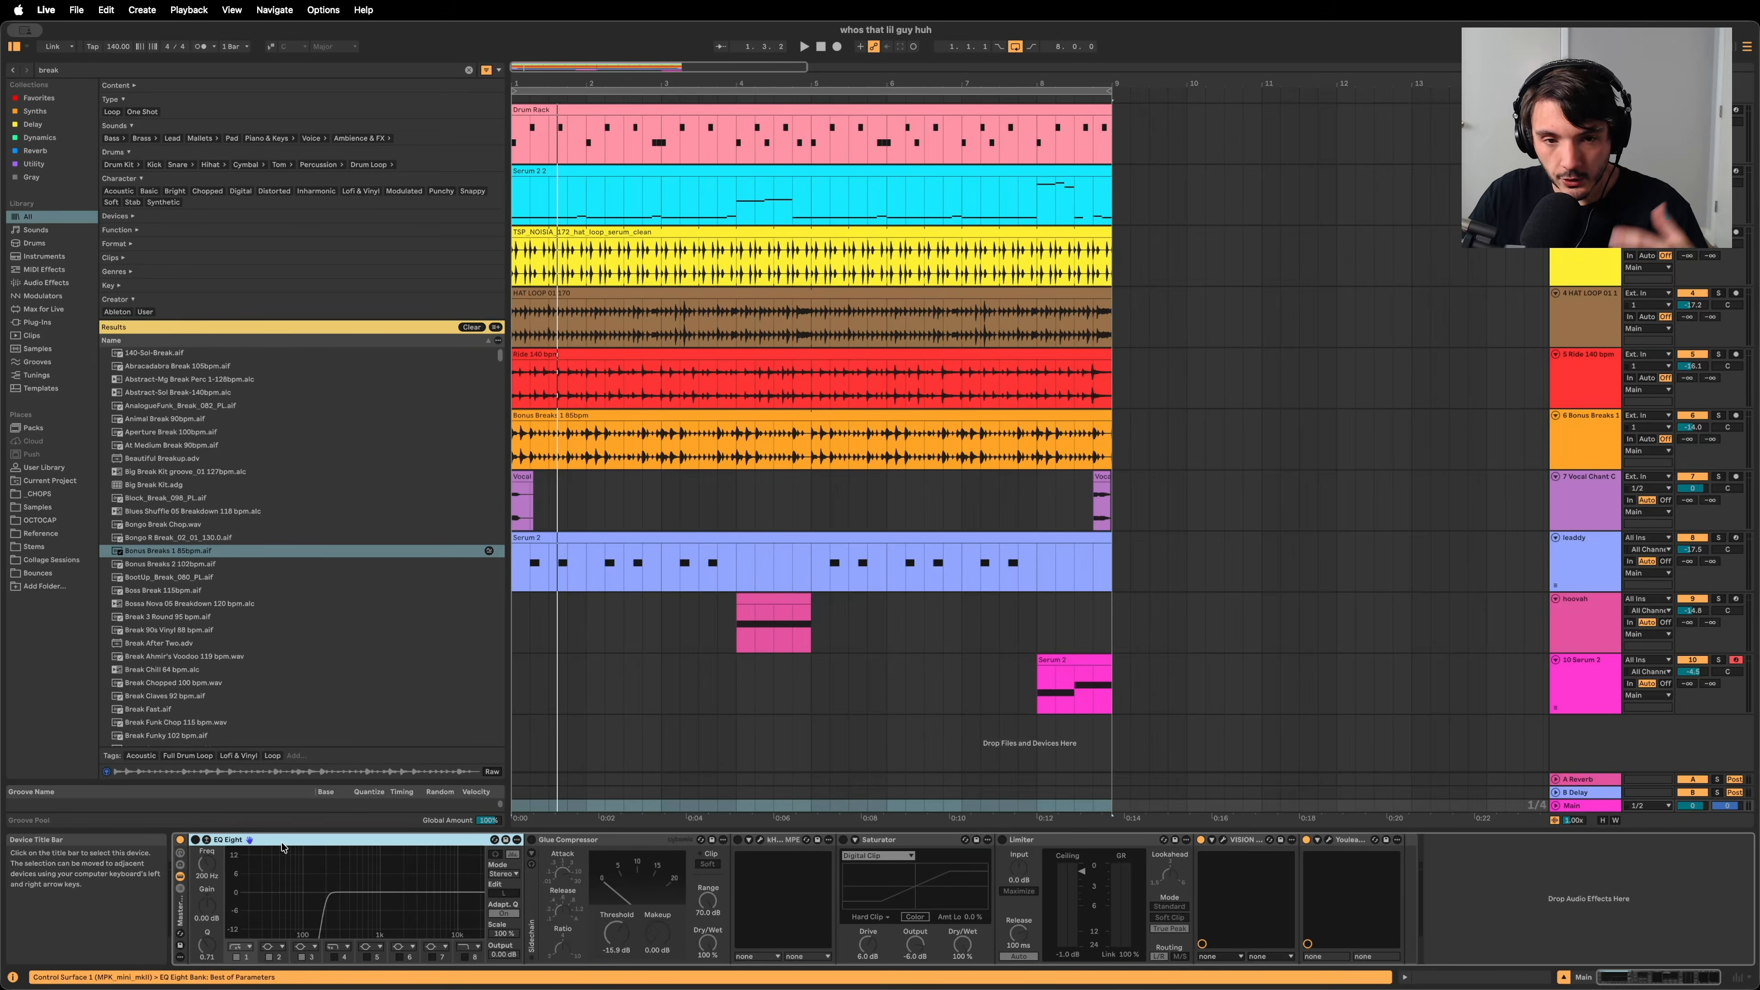
pyautogui.click(196, 840)
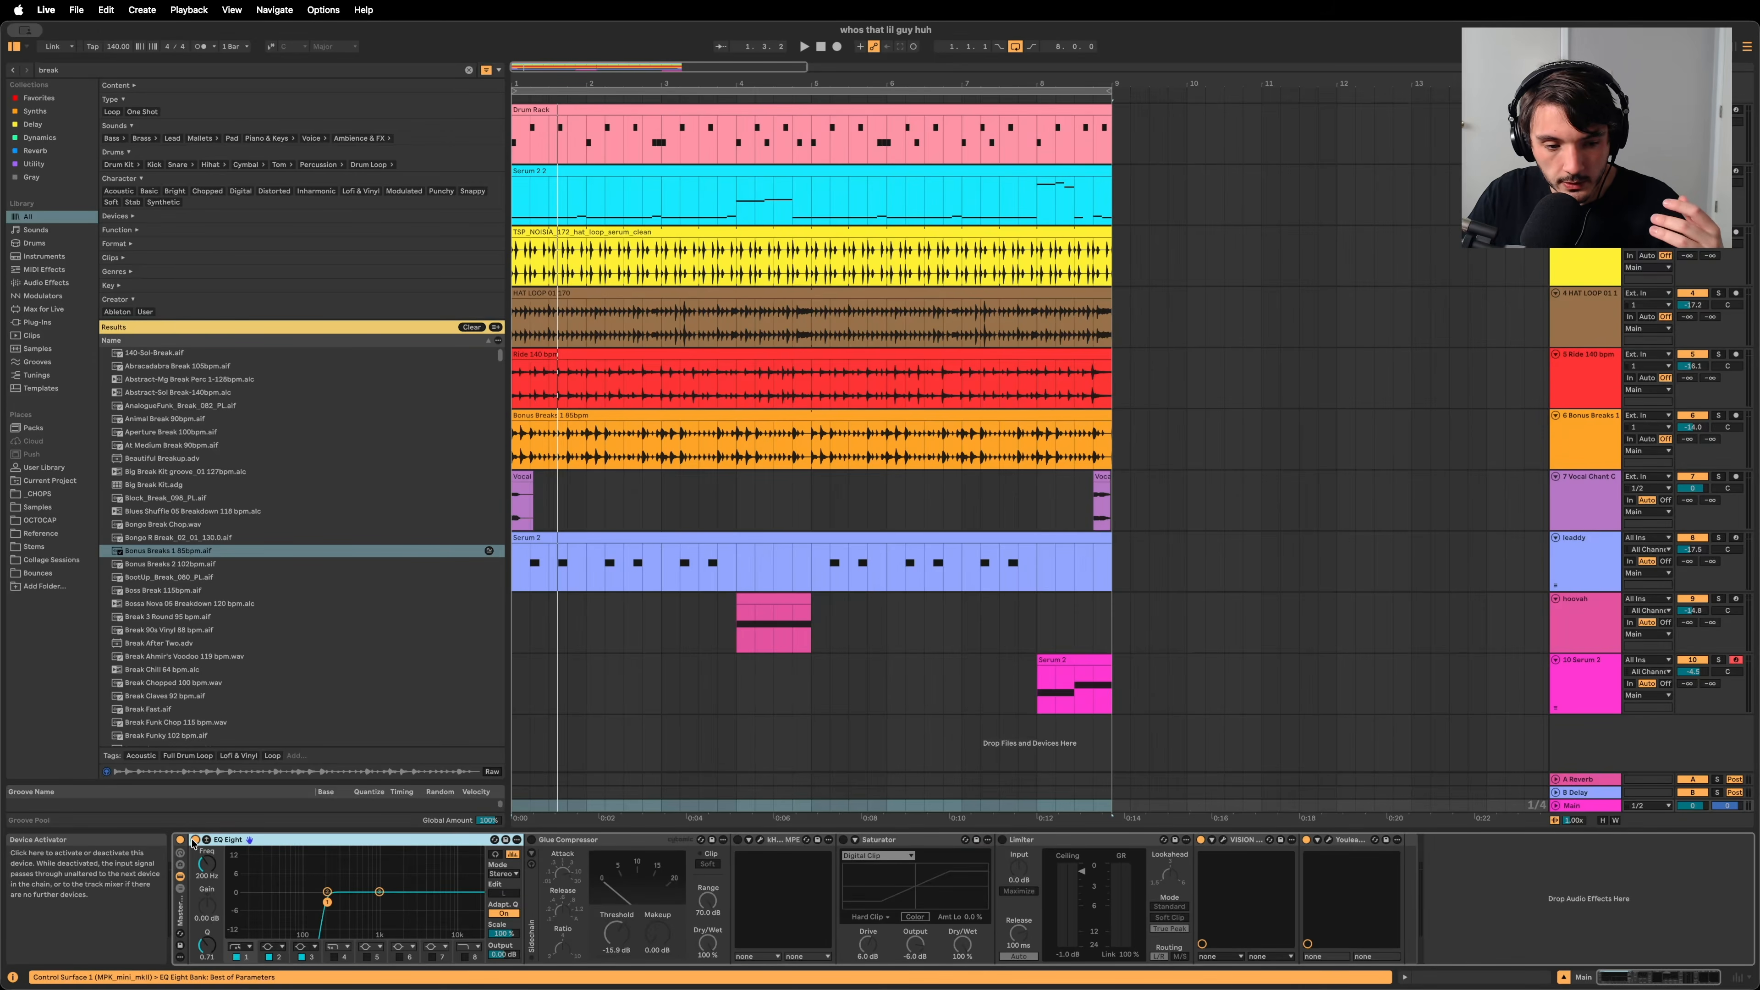
pyautogui.click(208, 876)
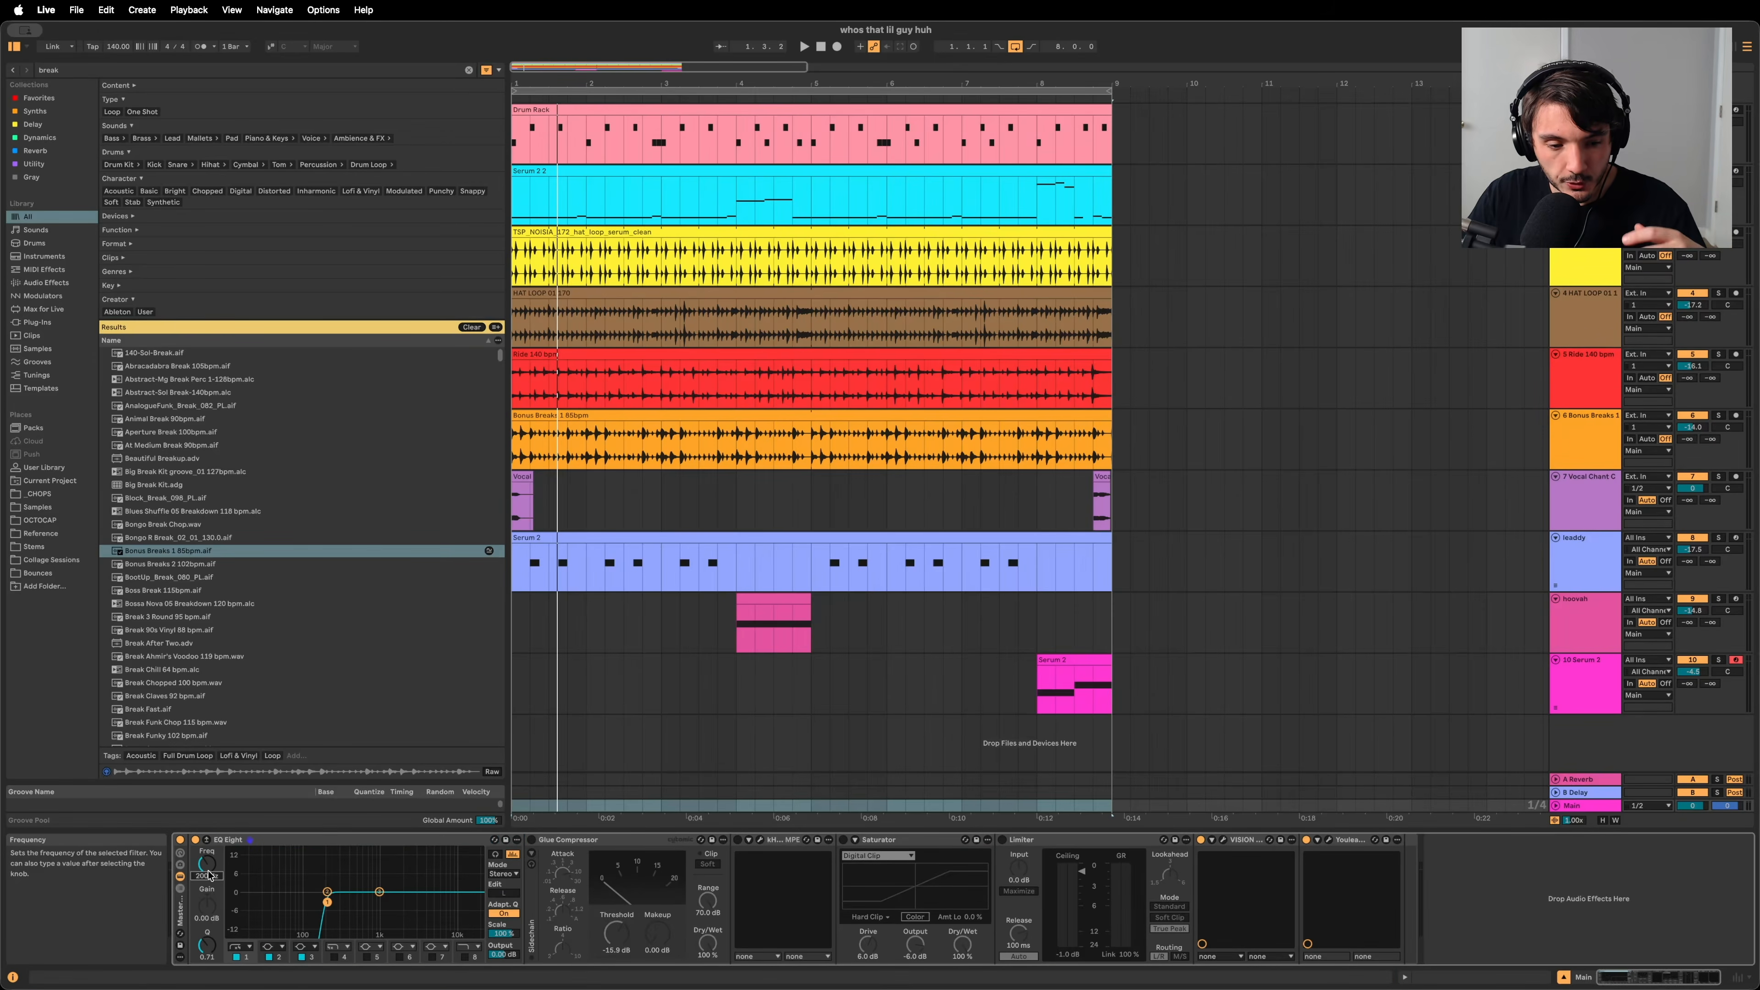
pyautogui.click(237, 949)
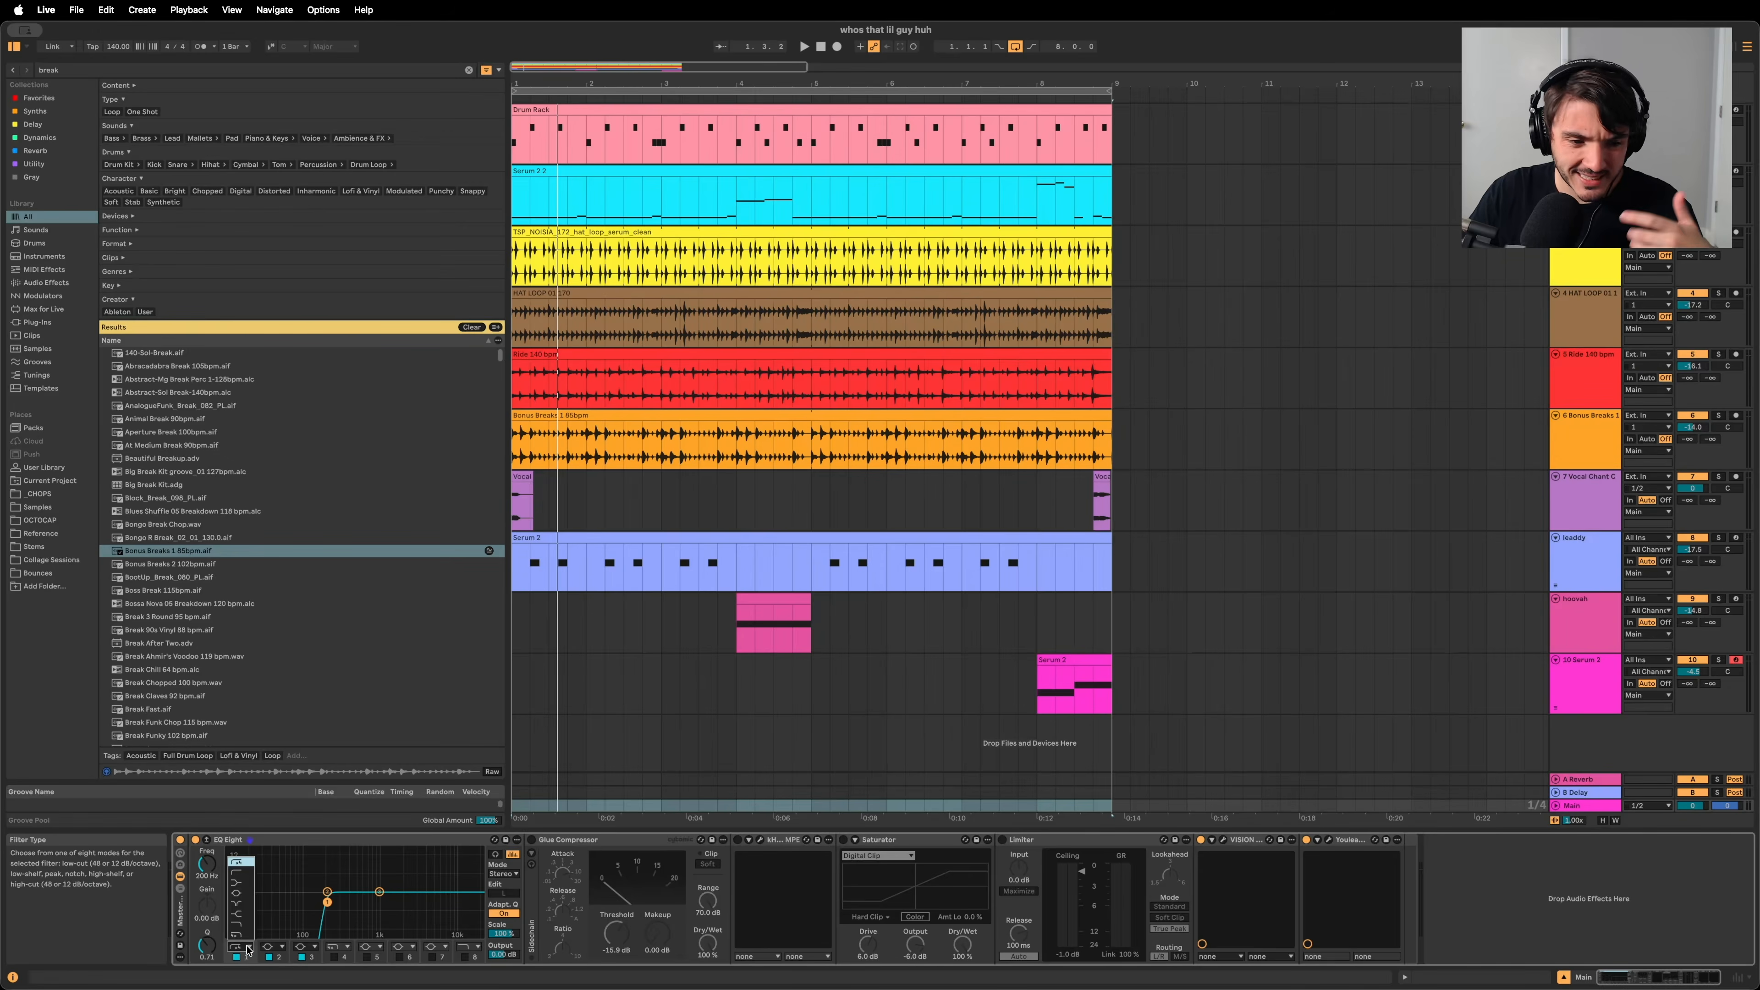
pyautogui.click(248, 949)
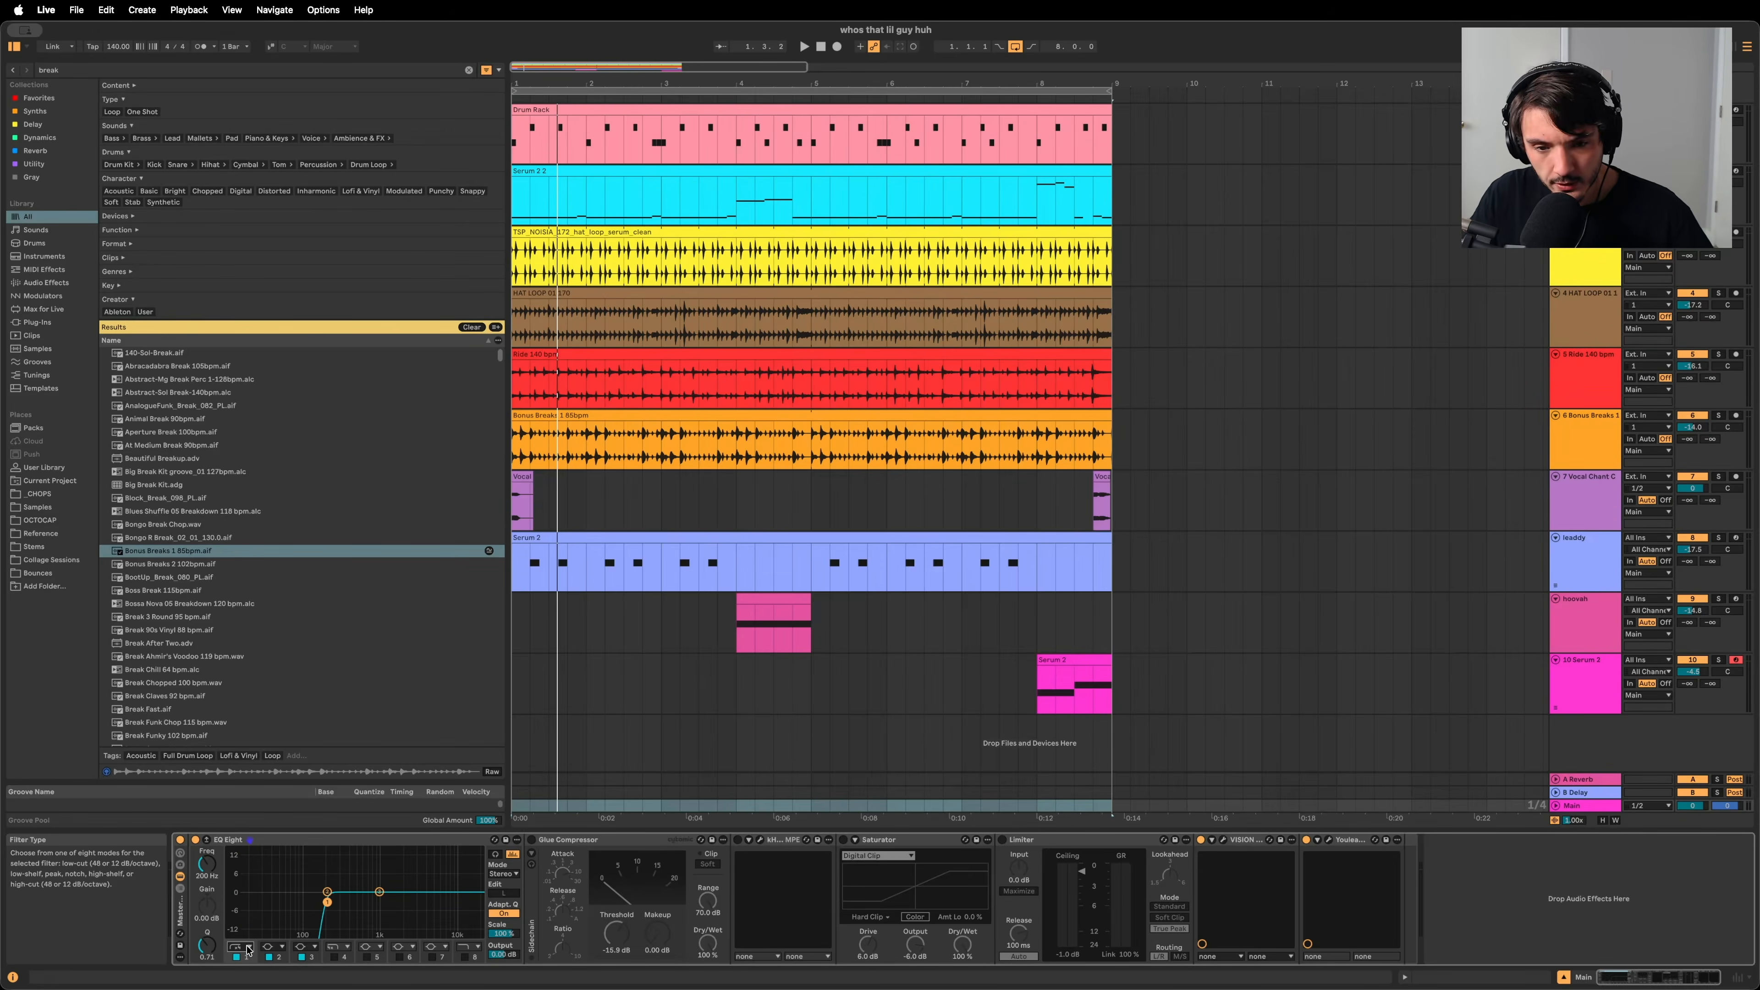
# Step: Play the mix while switching the Main track's EQ Eight off and on to compare the low-cut sound
pyautogui.click(195, 840)
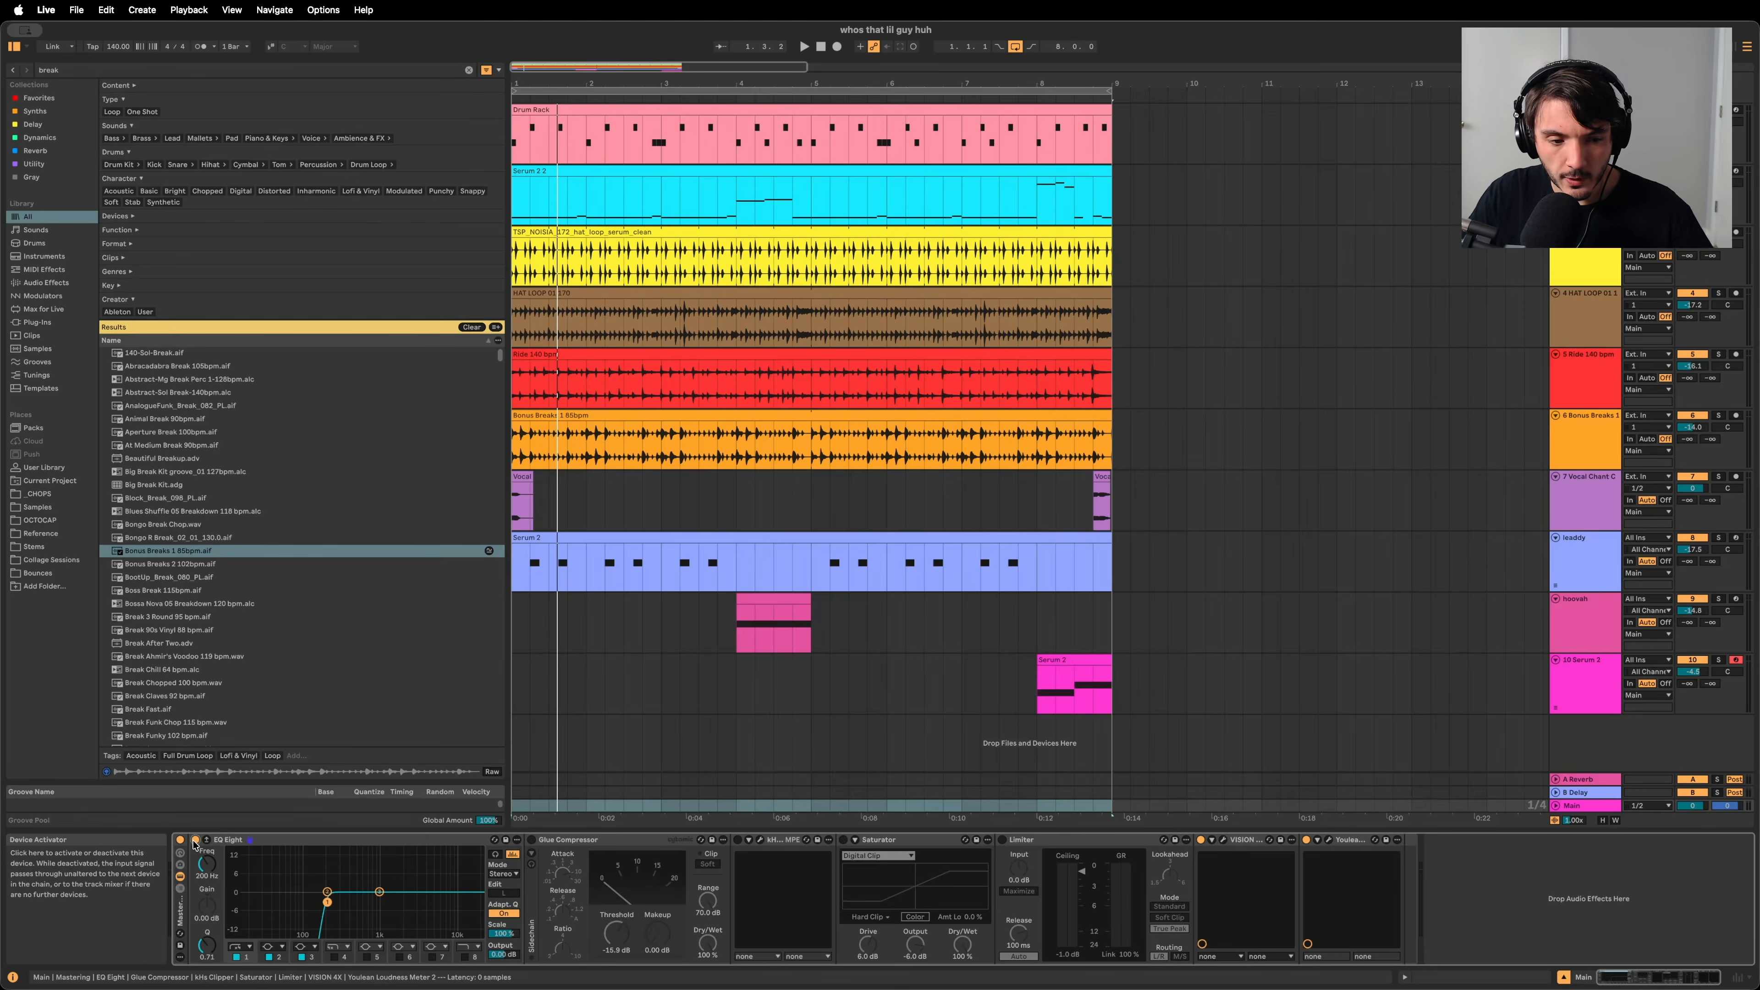
pyautogui.press('space')
pyautogui.click(195, 840)
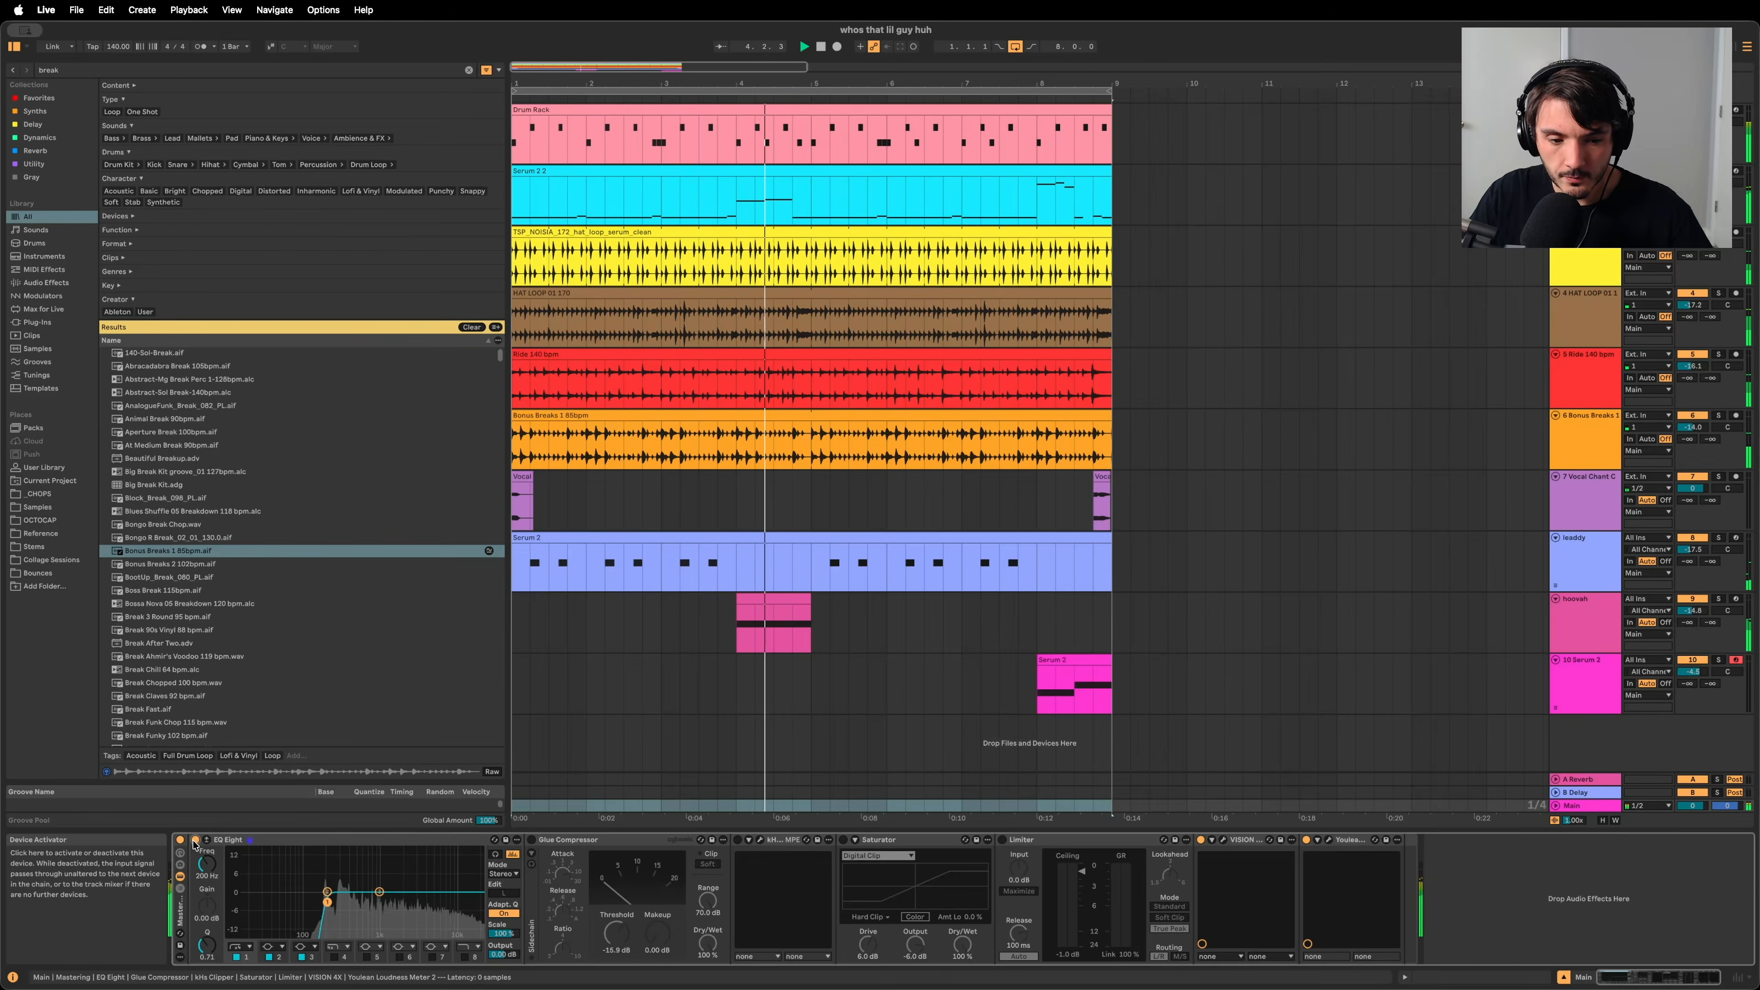
pyautogui.press('space')
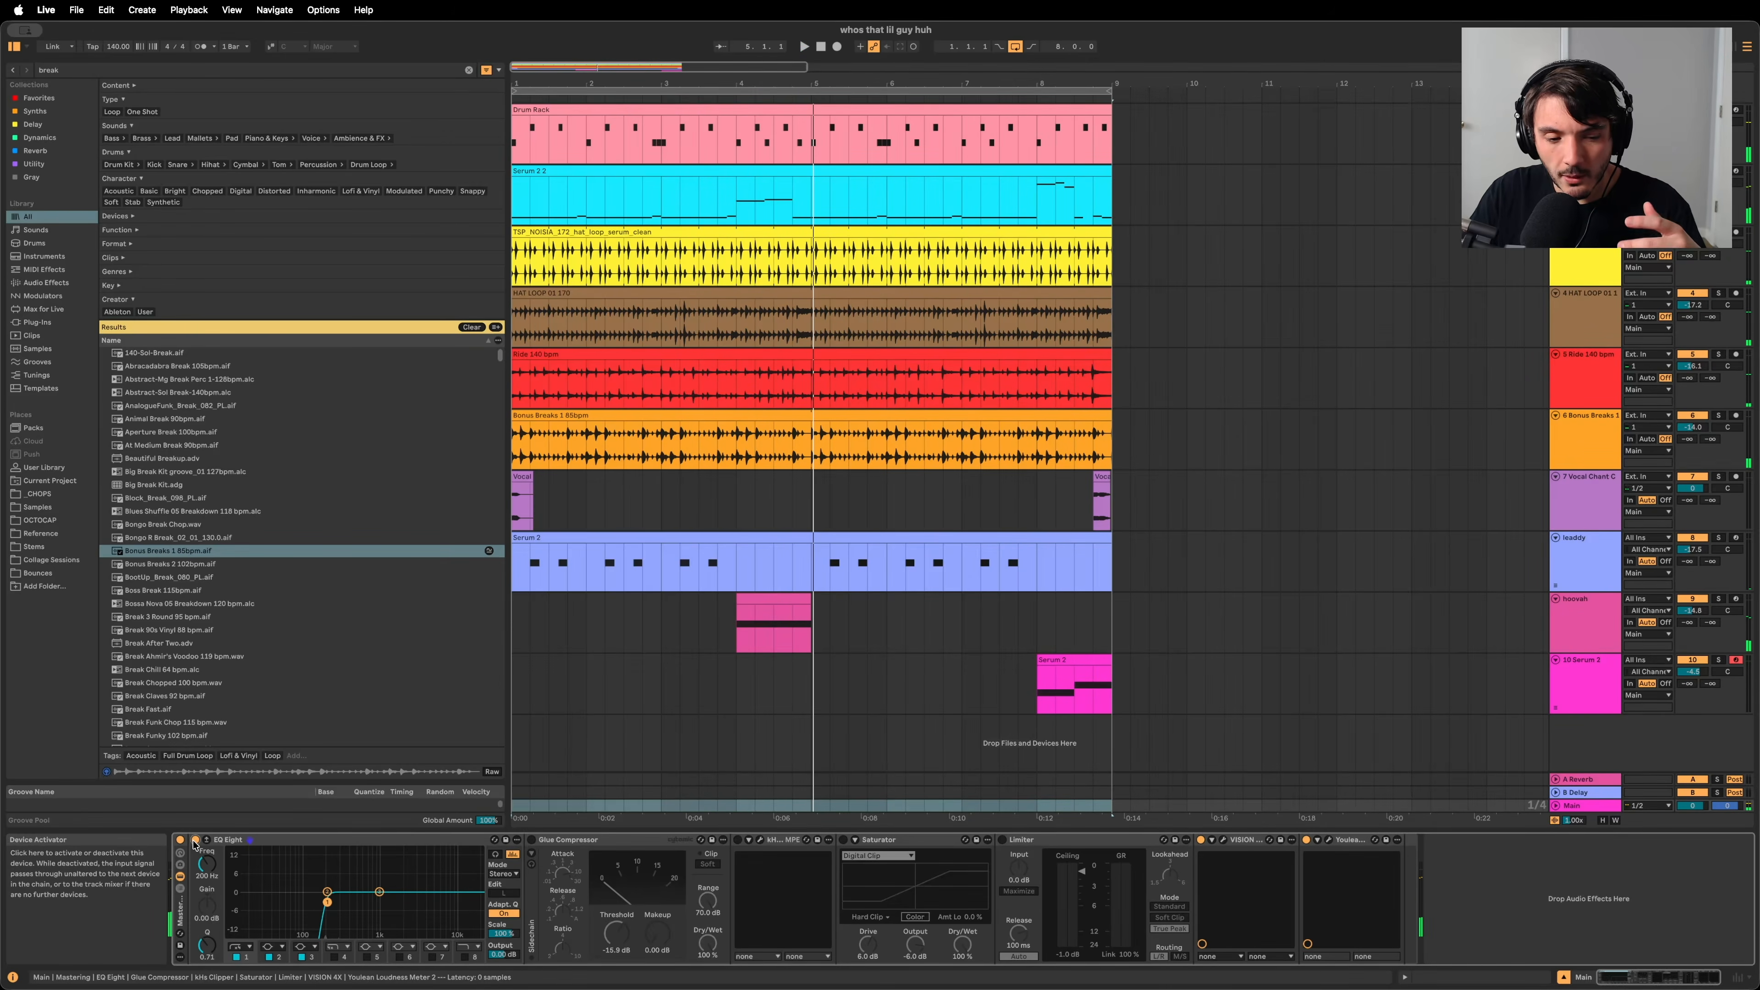
# Step: Audition the mix with EQ Eight's first filter set to 48 dB/octave high cut, and return the filter to 48 dB/octave low cut
pyautogui.click(241, 946)
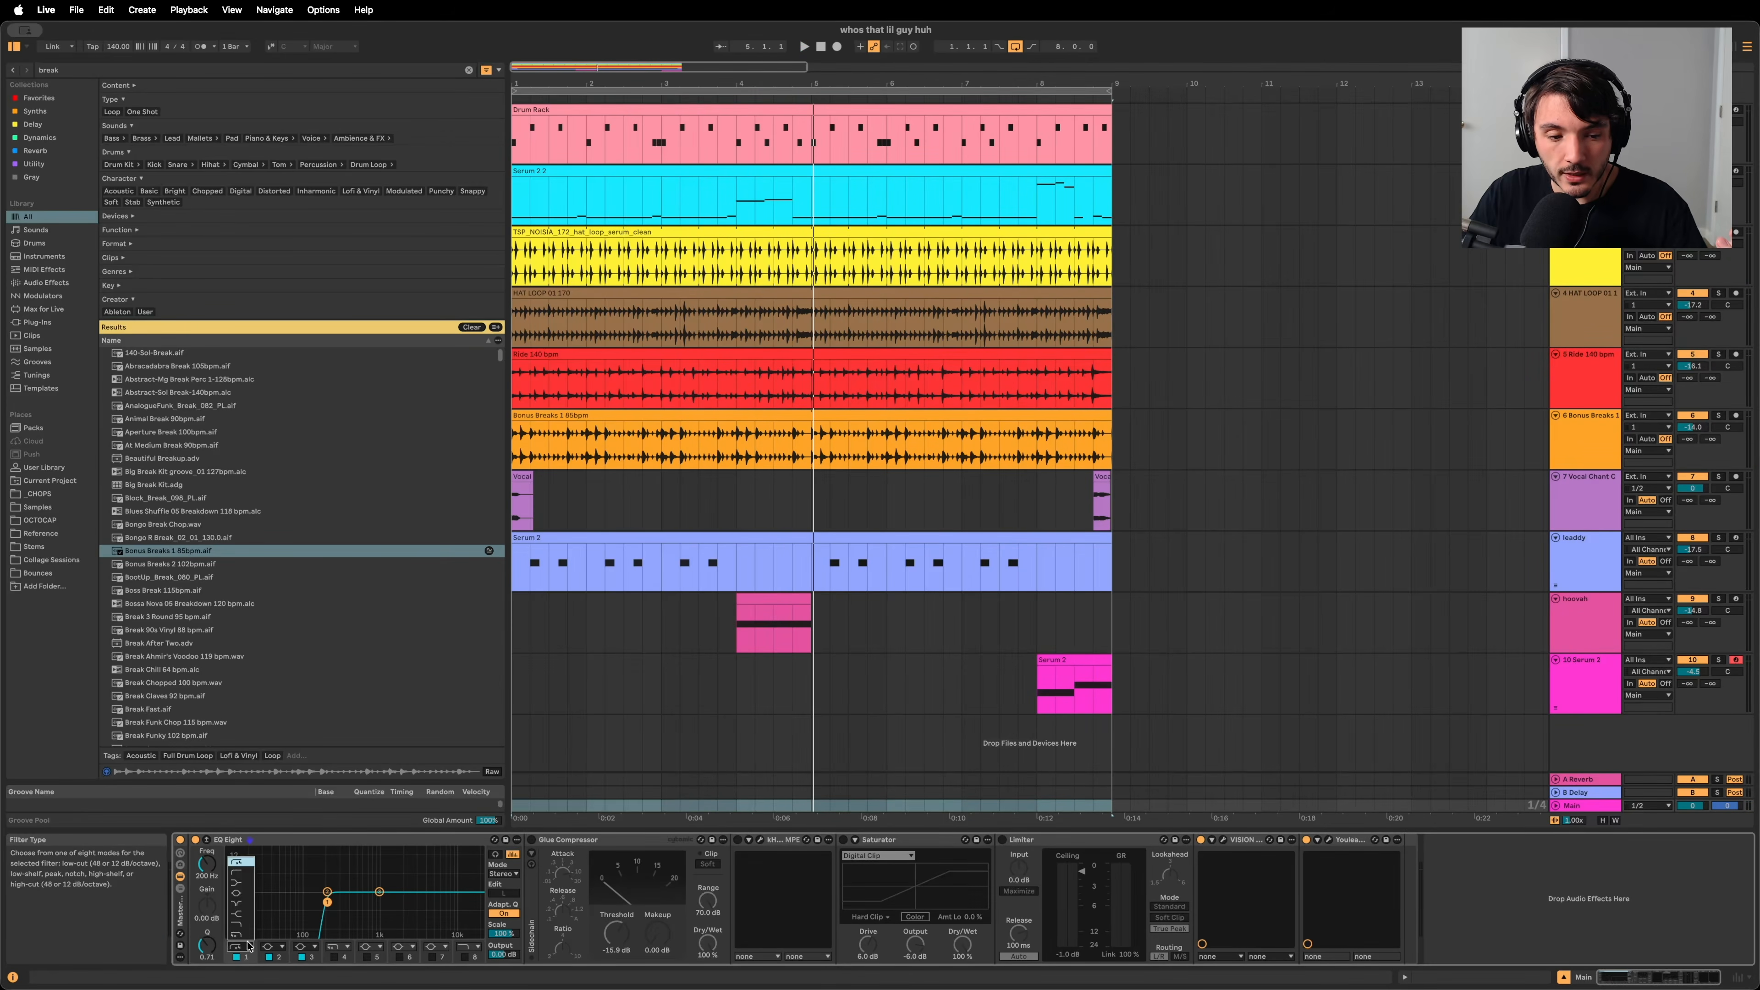
pyautogui.click(247, 940)
pyautogui.press('space')
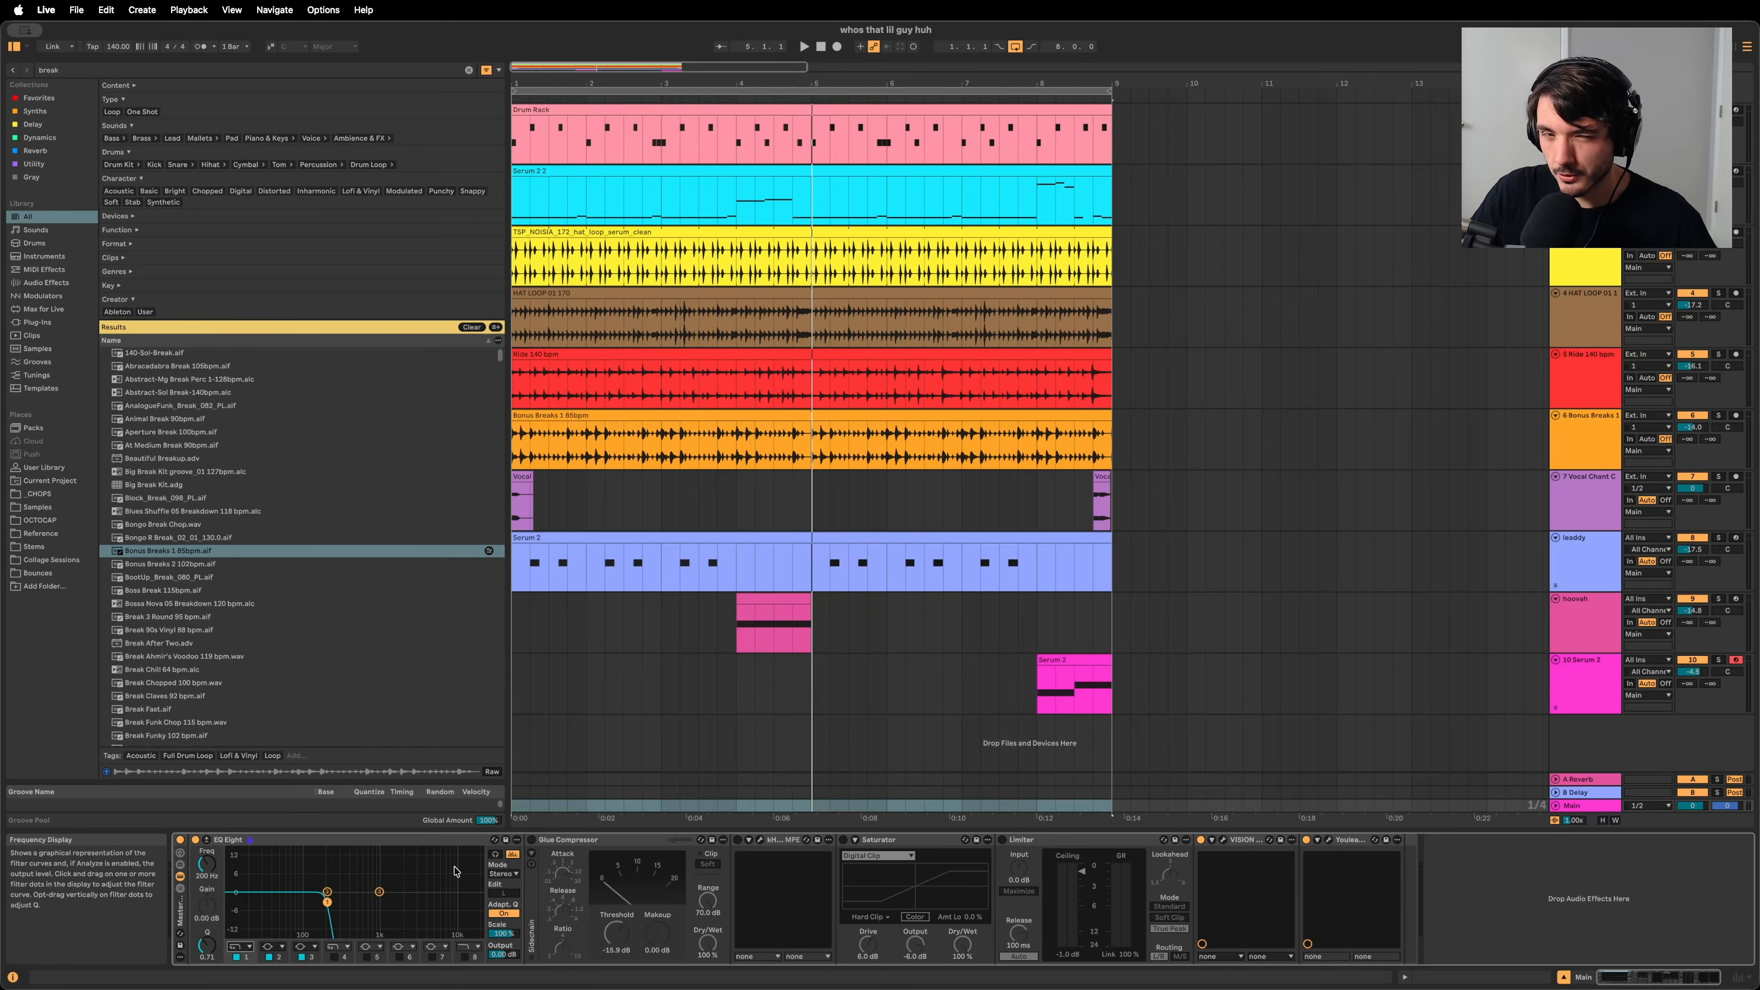
pyautogui.click(236, 947)
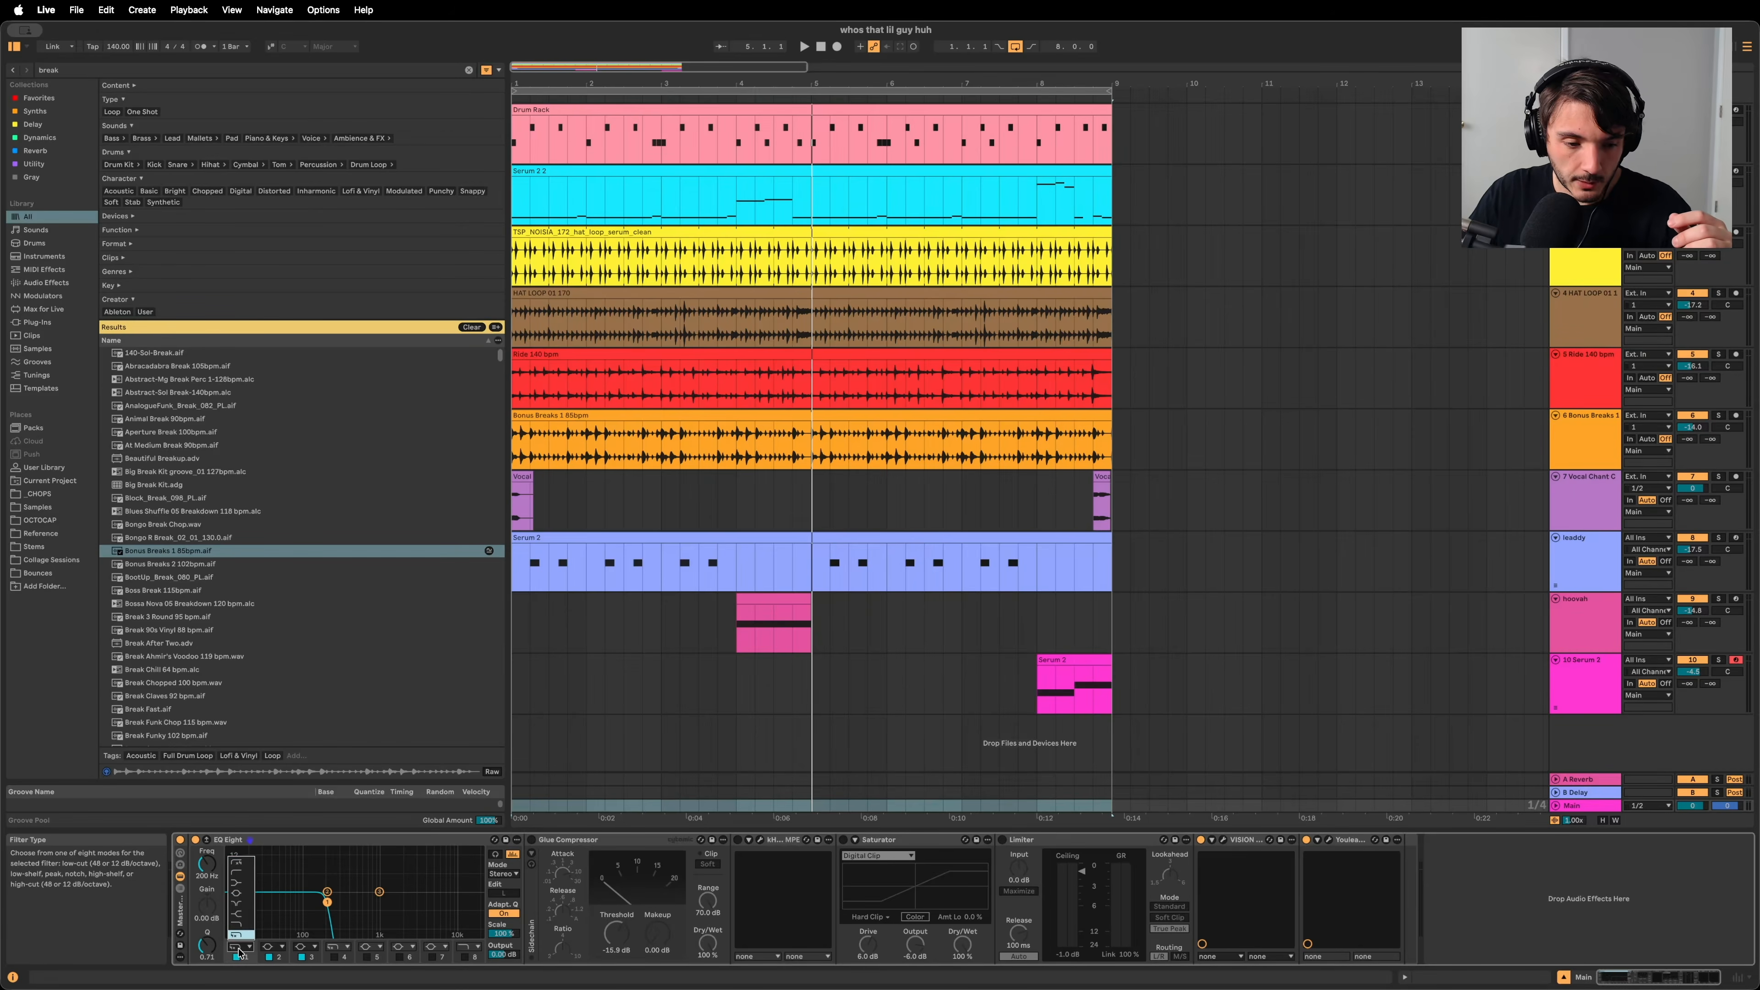
pyautogui.click(248, 864)
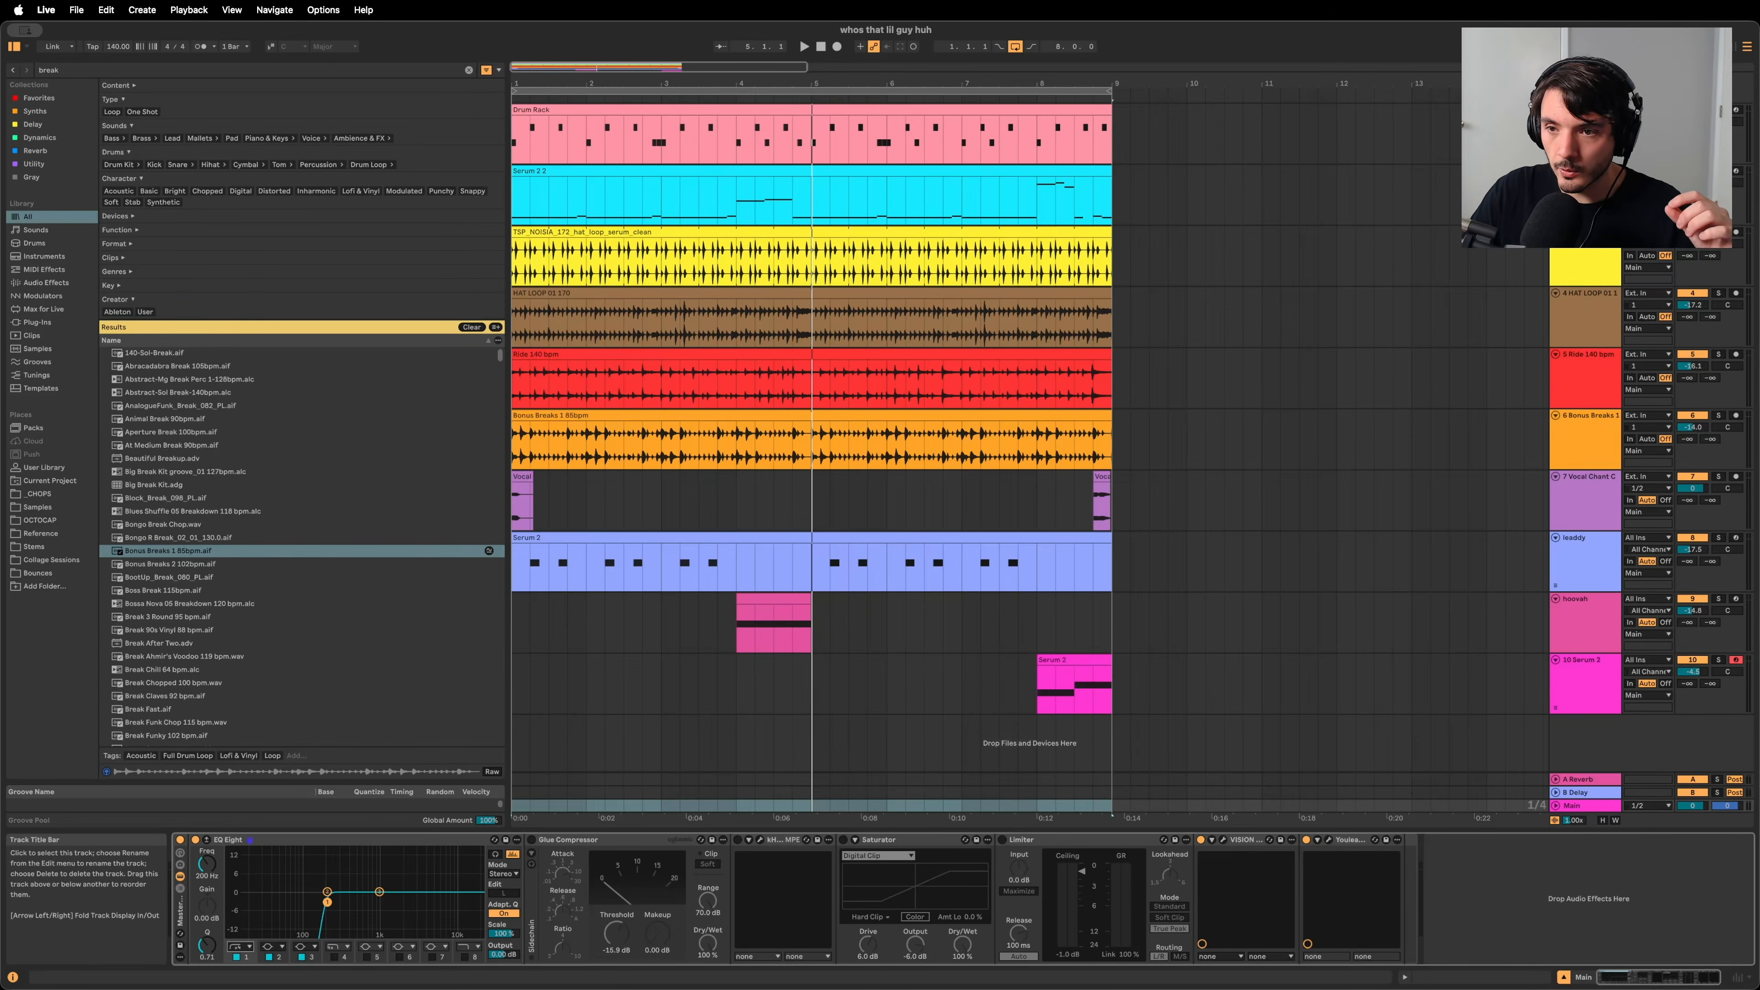
# Step: Rename the Drum Rack track as drums and switch to the Session View mixer
pyautogui.click(1585, 110)
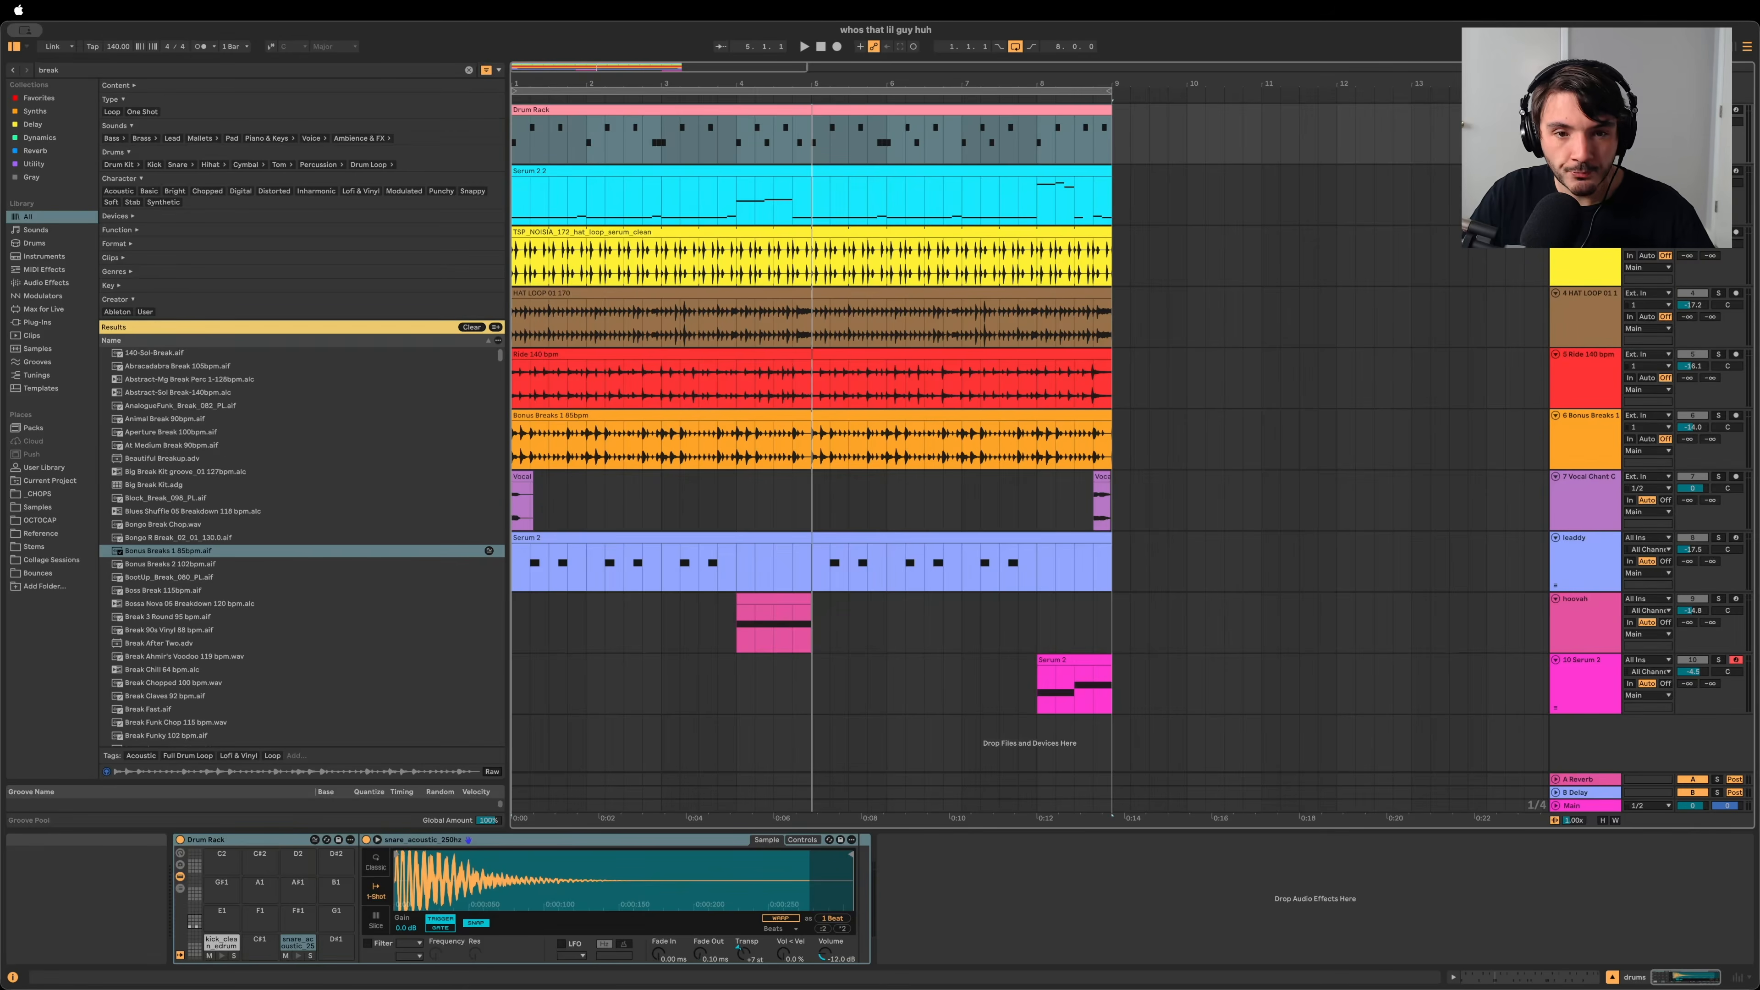
pyautogui.press('Tab')
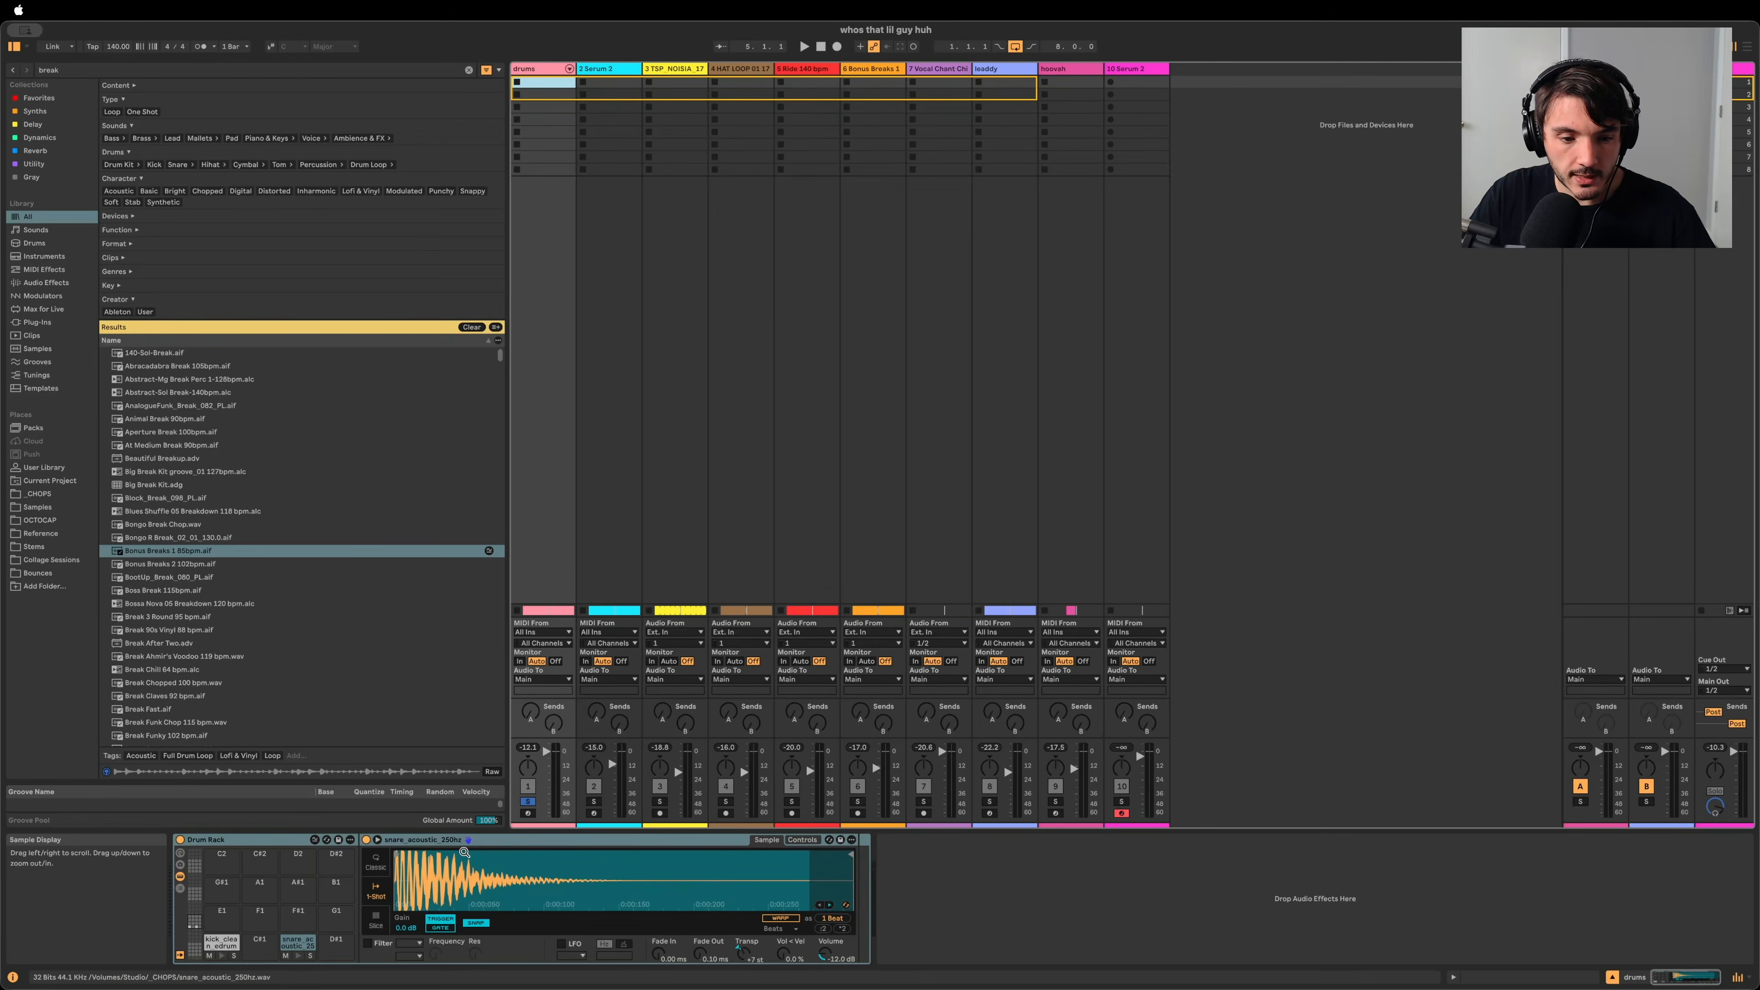
# Step: Turn off EQ Eight on the Main track and play the mix to check the mixer levels
pyautogui.press('space')
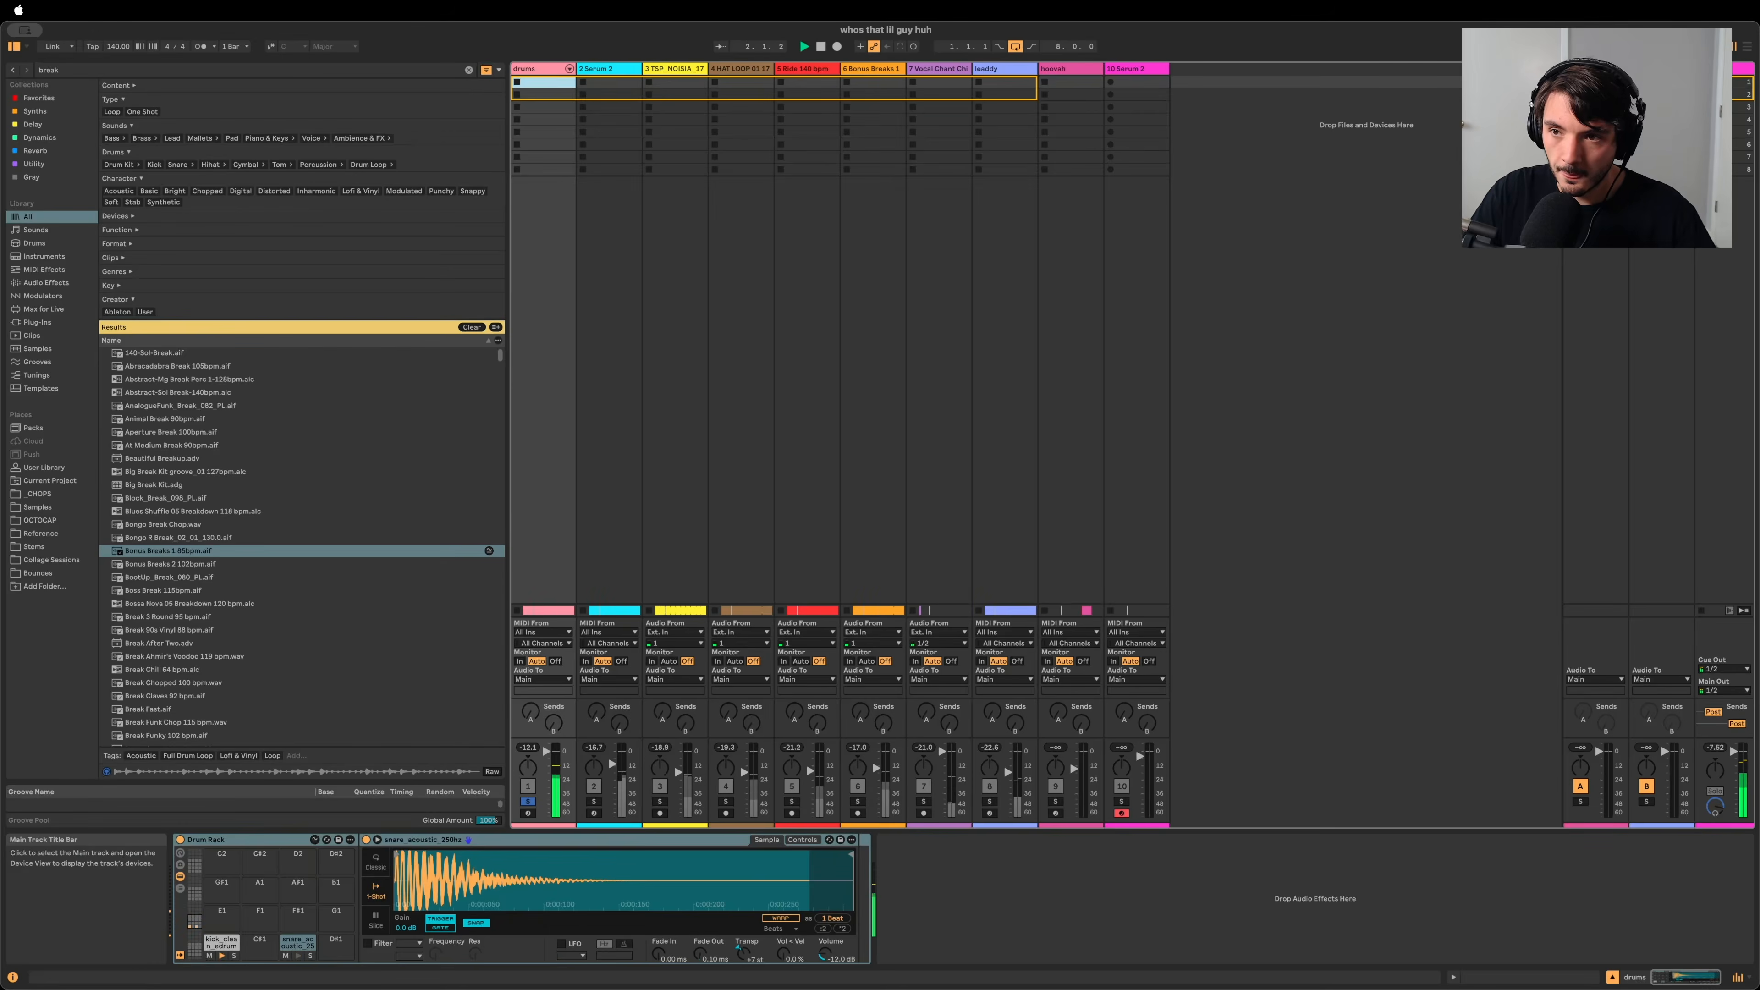
pyautogui.click(1713, 69)
pyautogui.press('space')
pyautogui.click(196, 840)
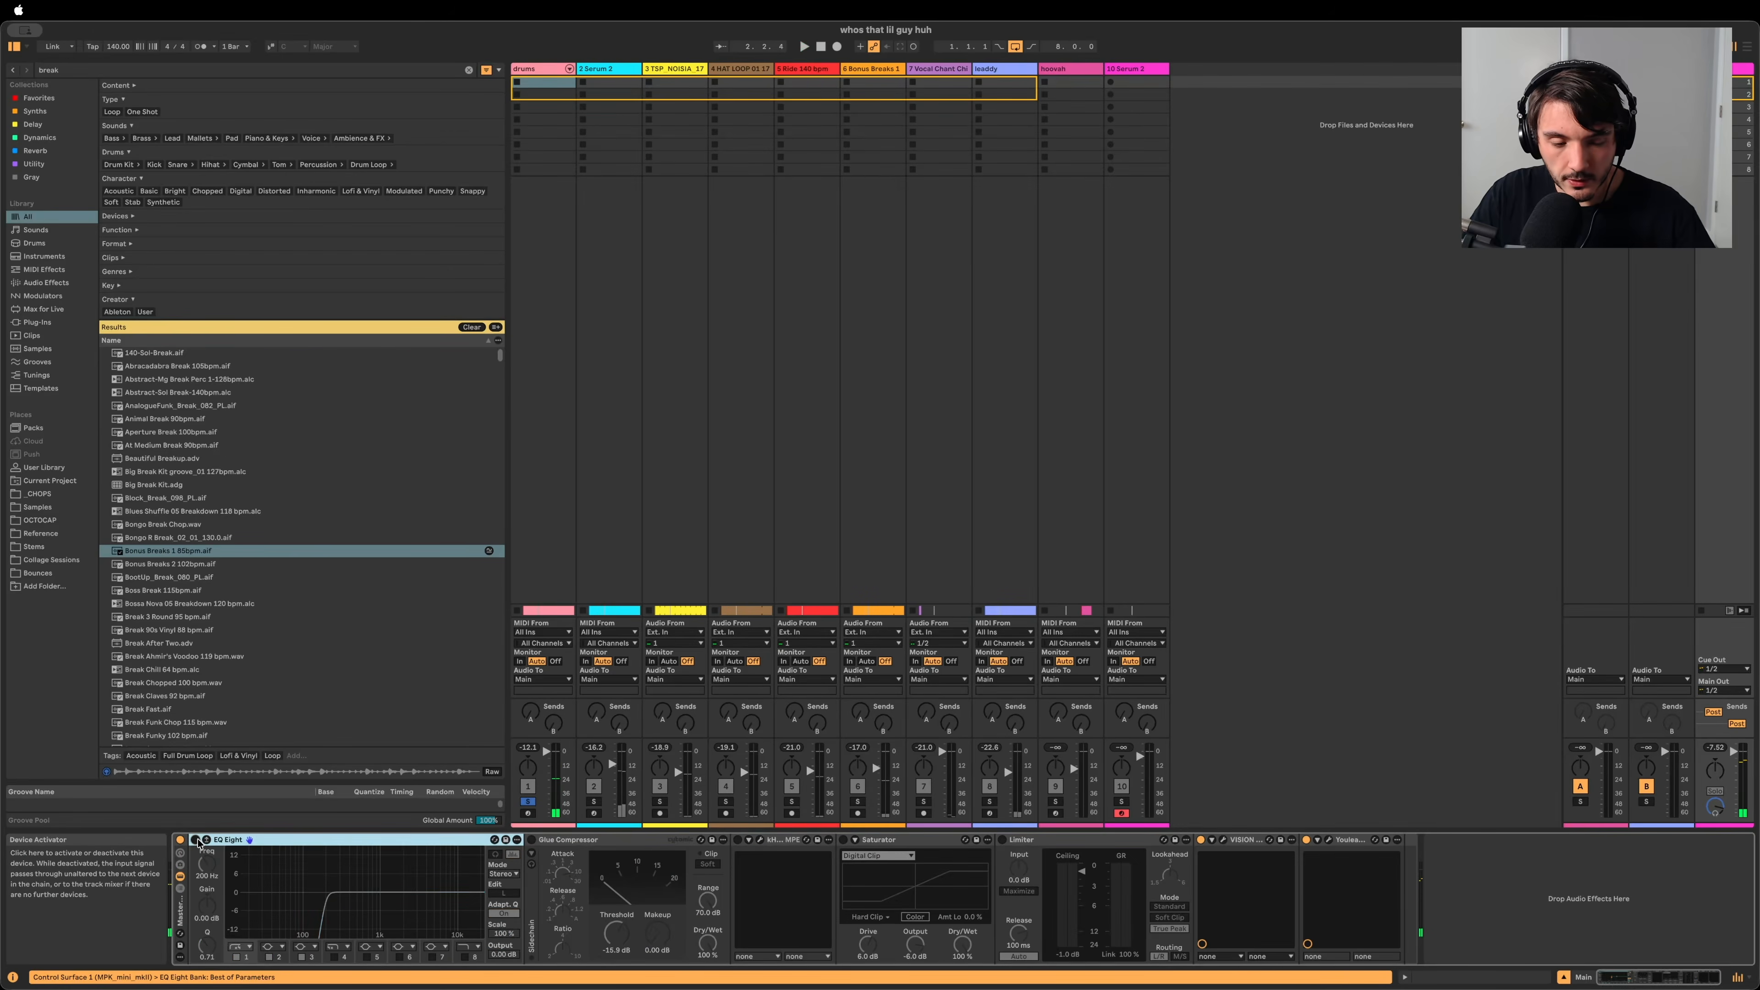
pyautogui.press('space')
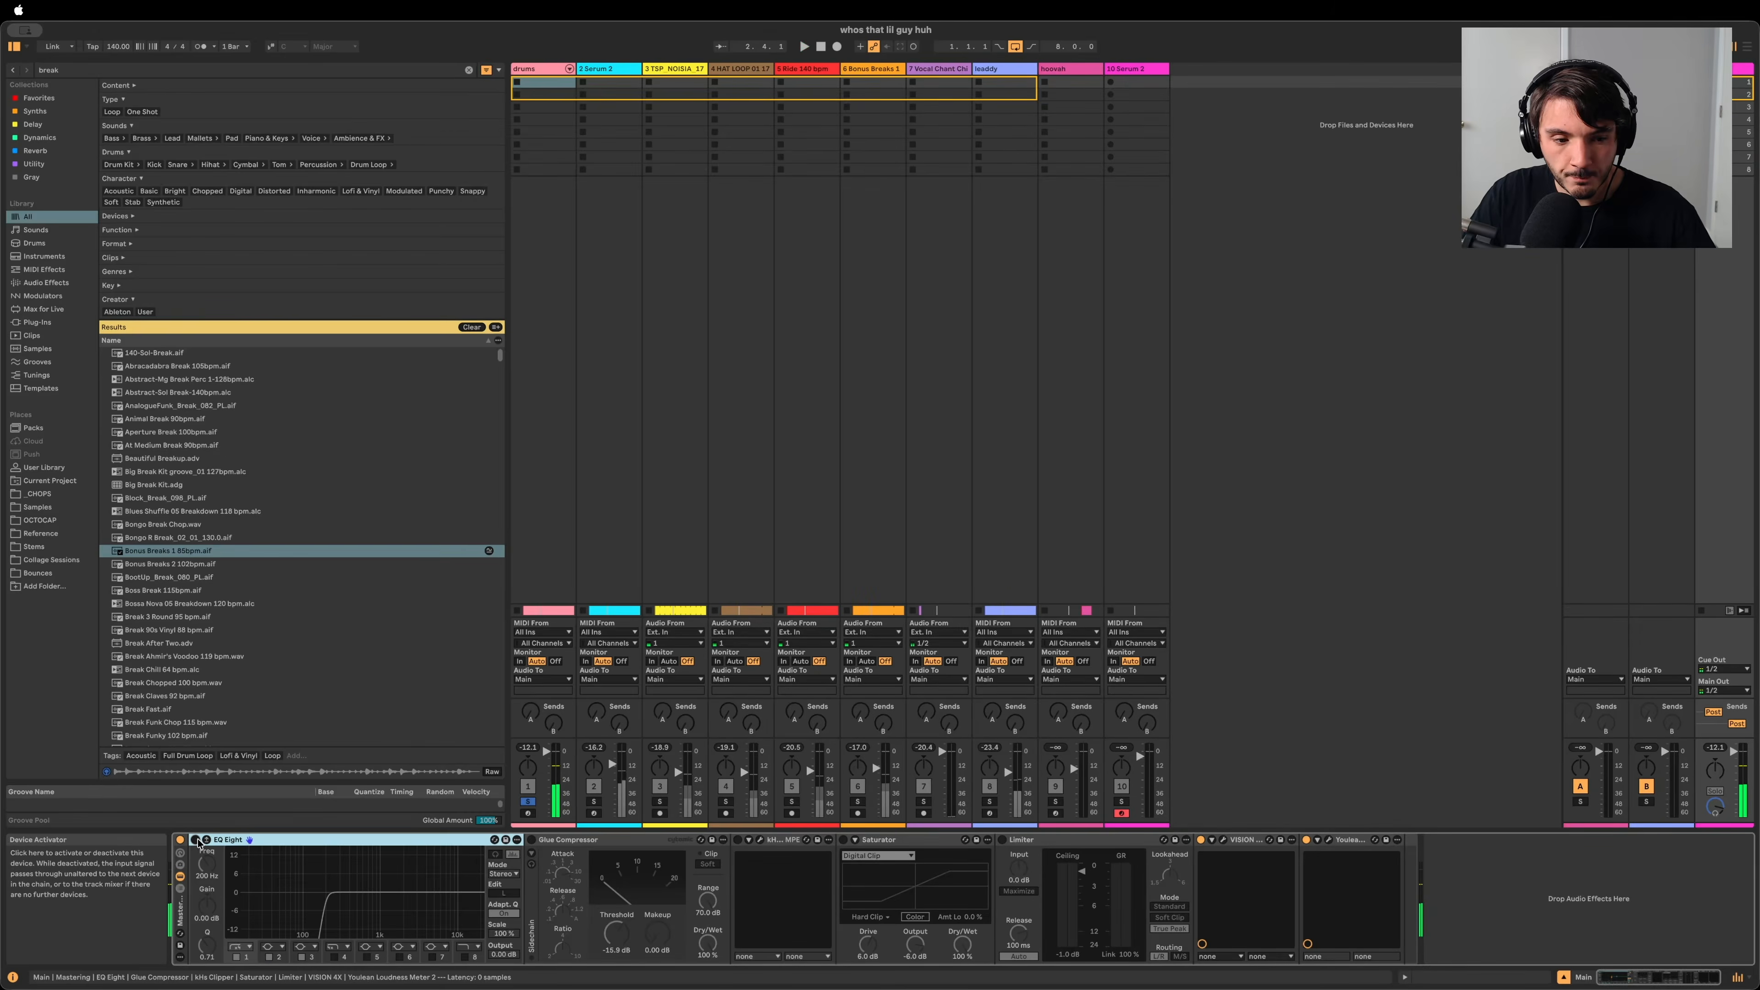
# Step: Audition the kick pad in the drums track's Drum Rack from the arrangement, and return to the session mixer
pyautogui.press('Tab')
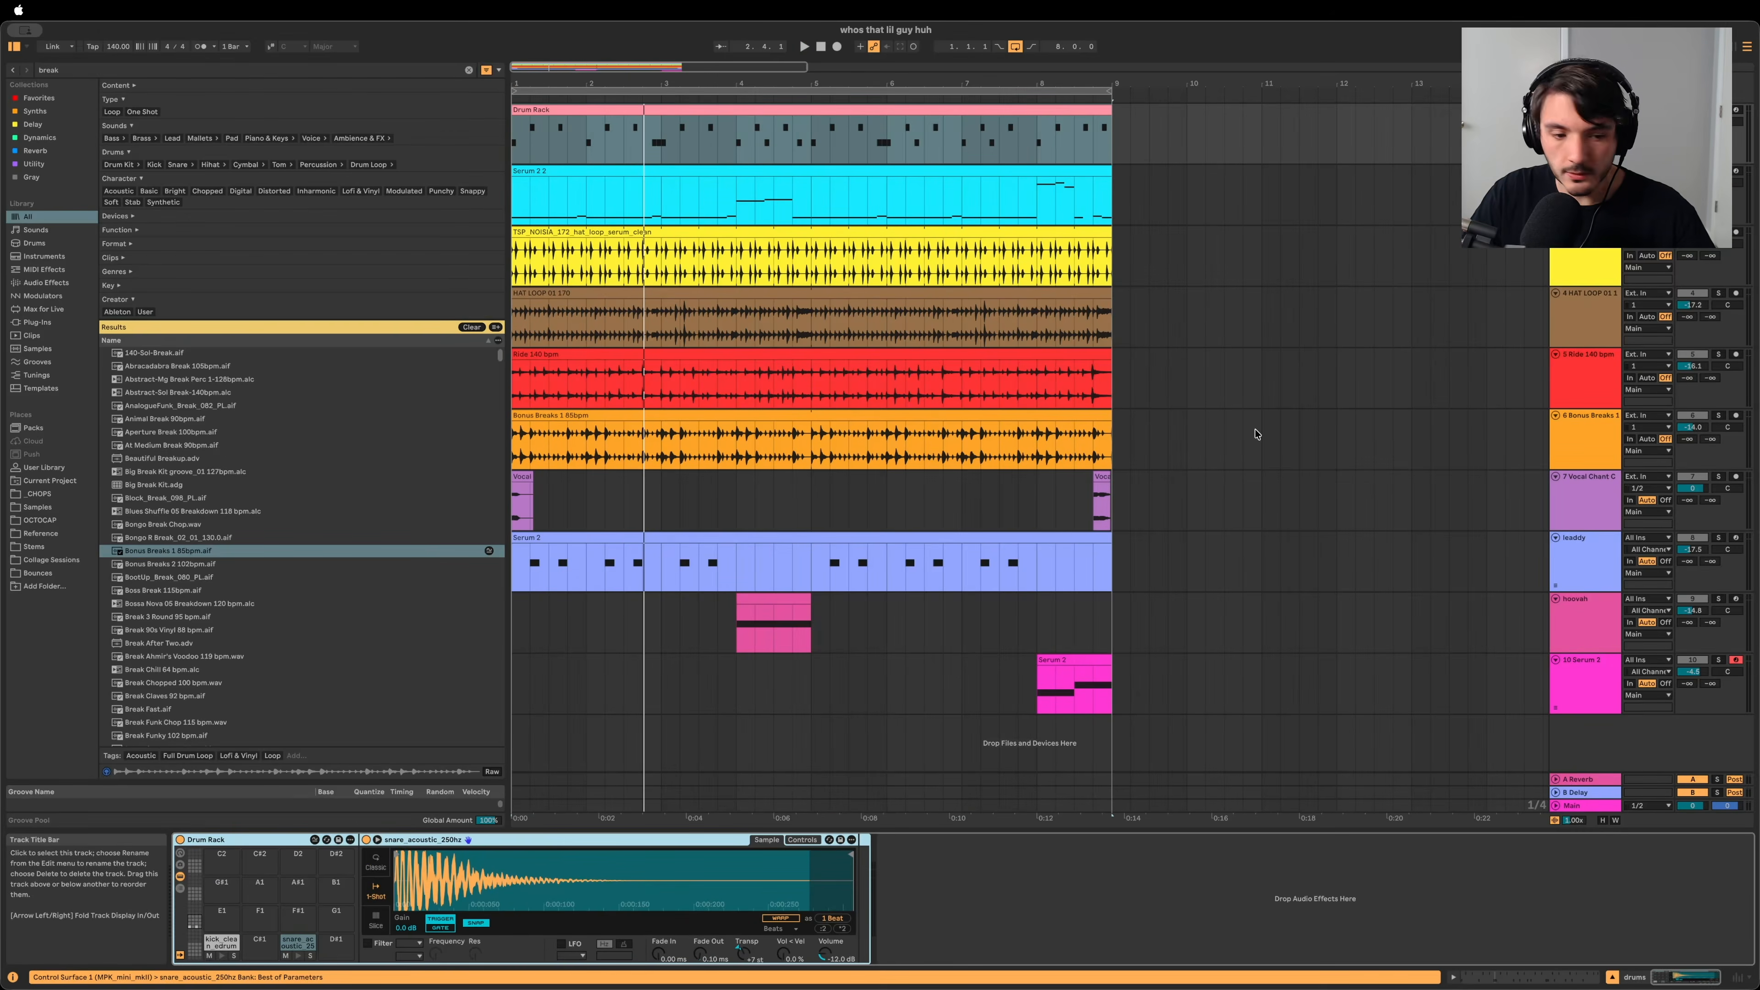
pyautogui.click(223, 955)
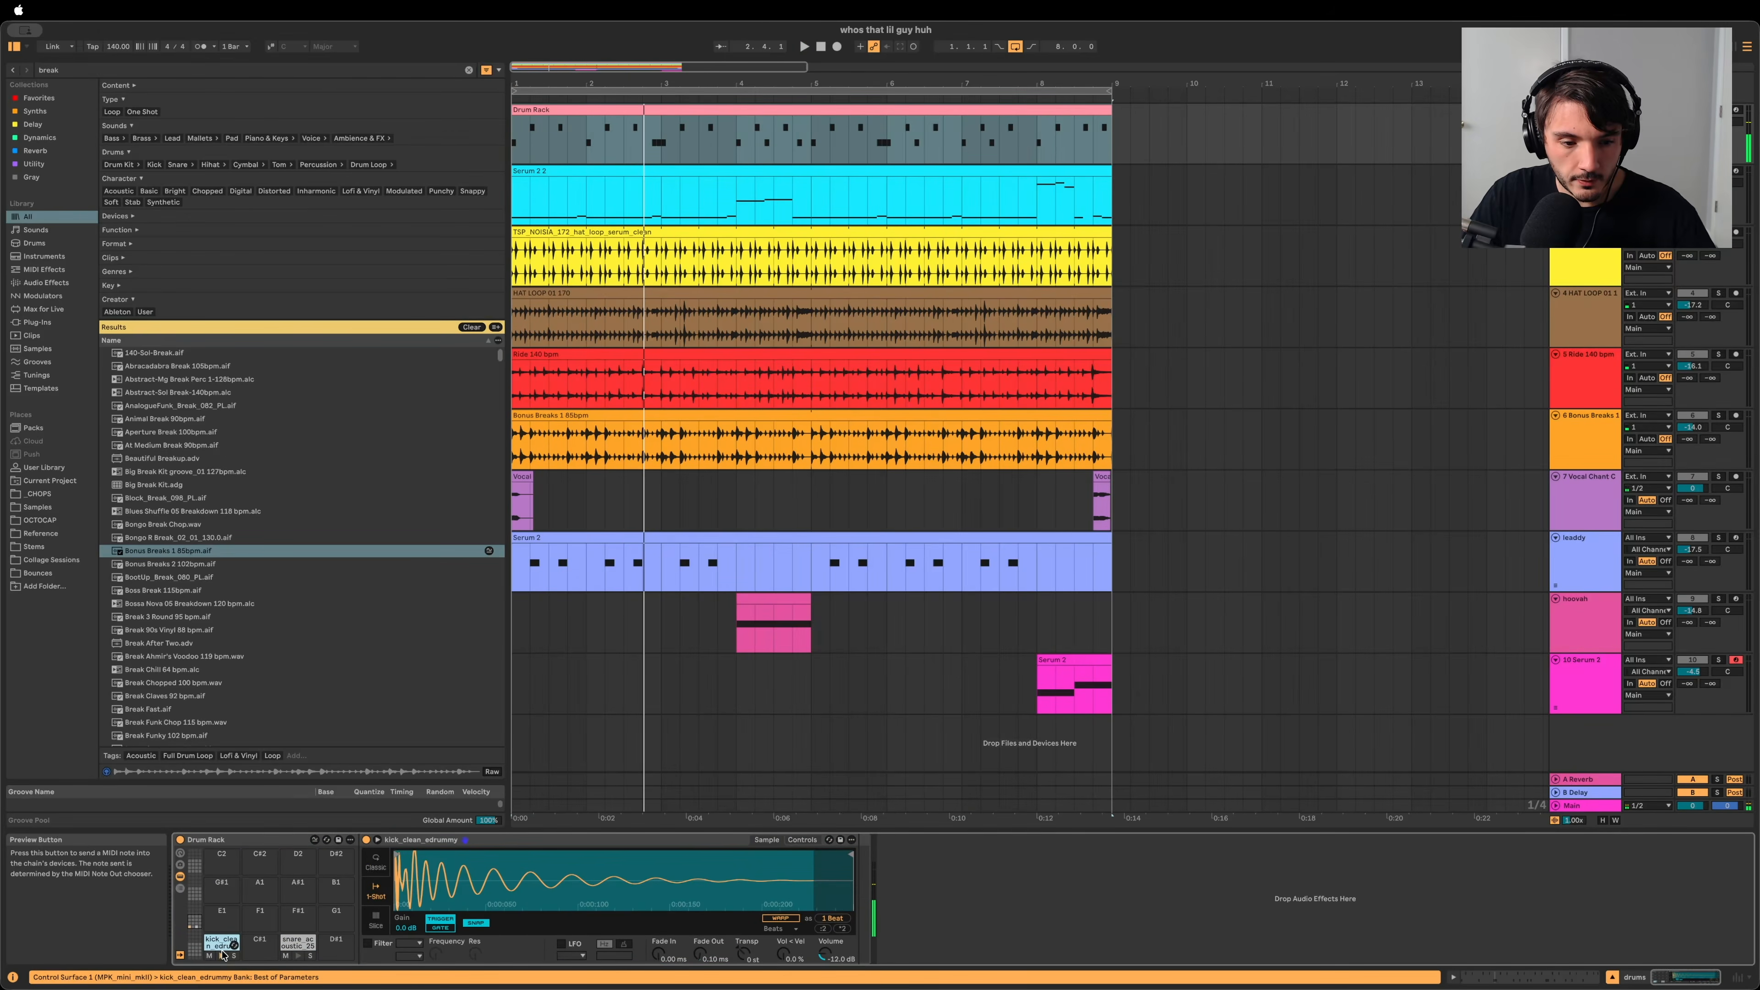
pyautogui.press('Tab')
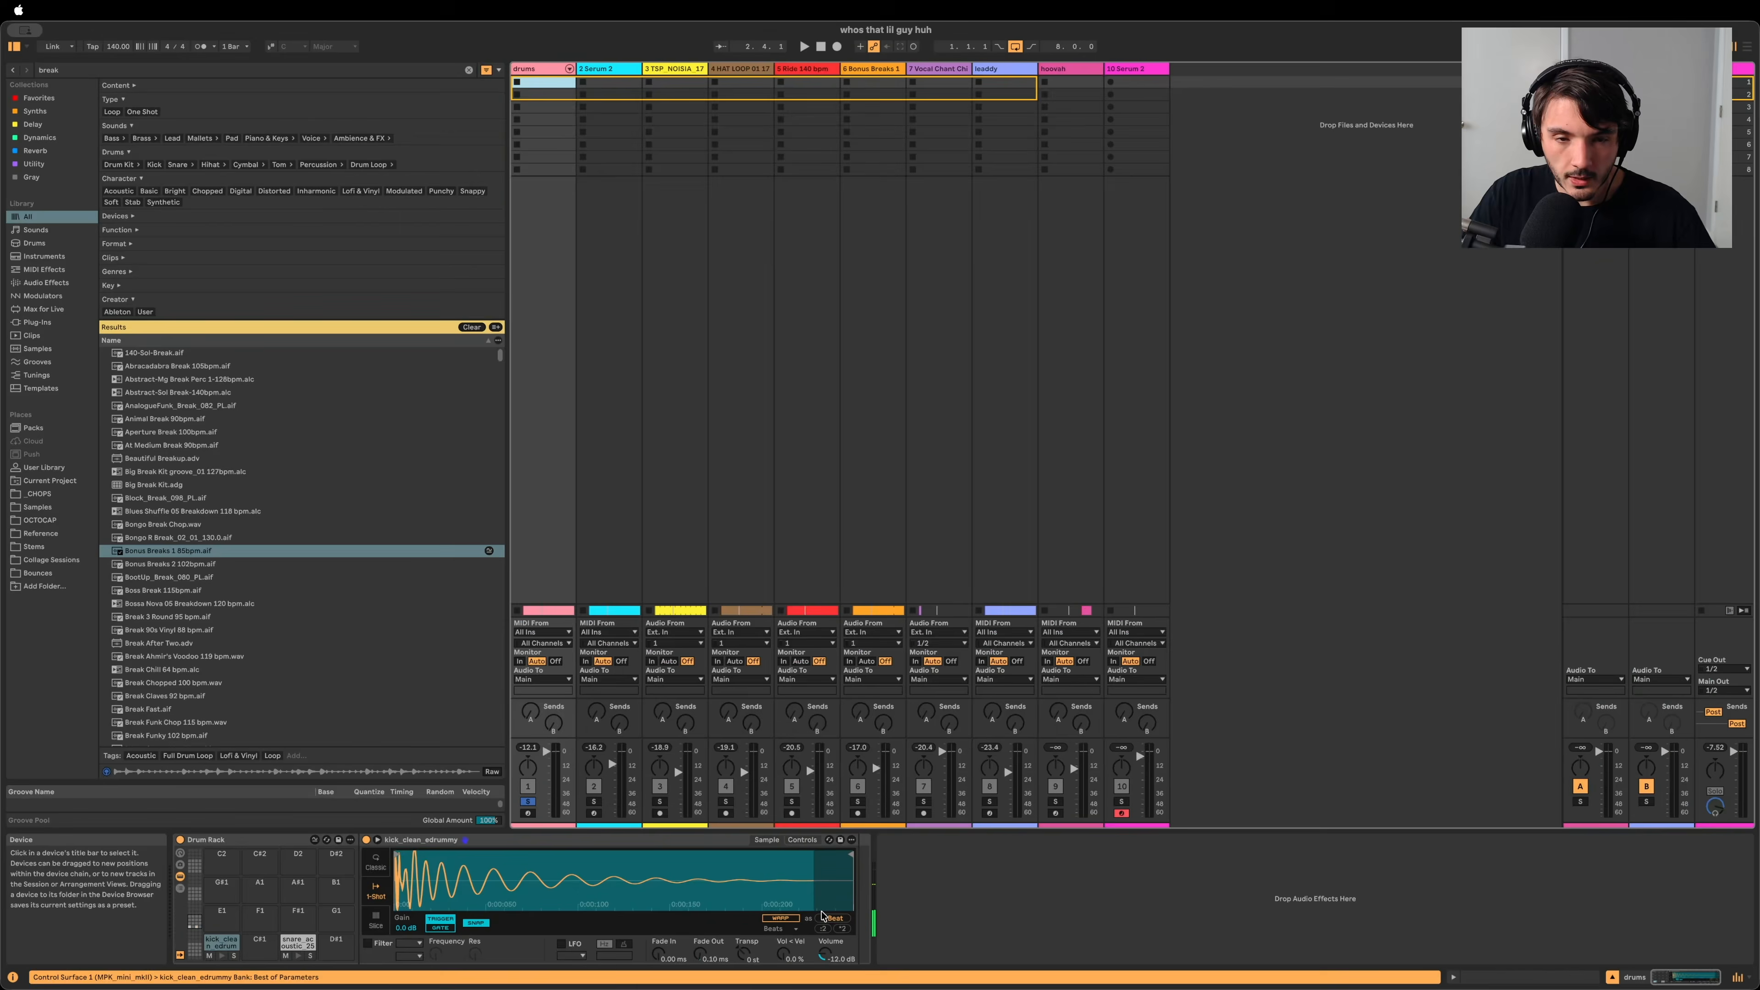
# Step: Unfold the drum chains in the mixer, play the mix to check the kick chain's level, and return to the arrangement with the chains folded
pyautogui.click(569, 69)
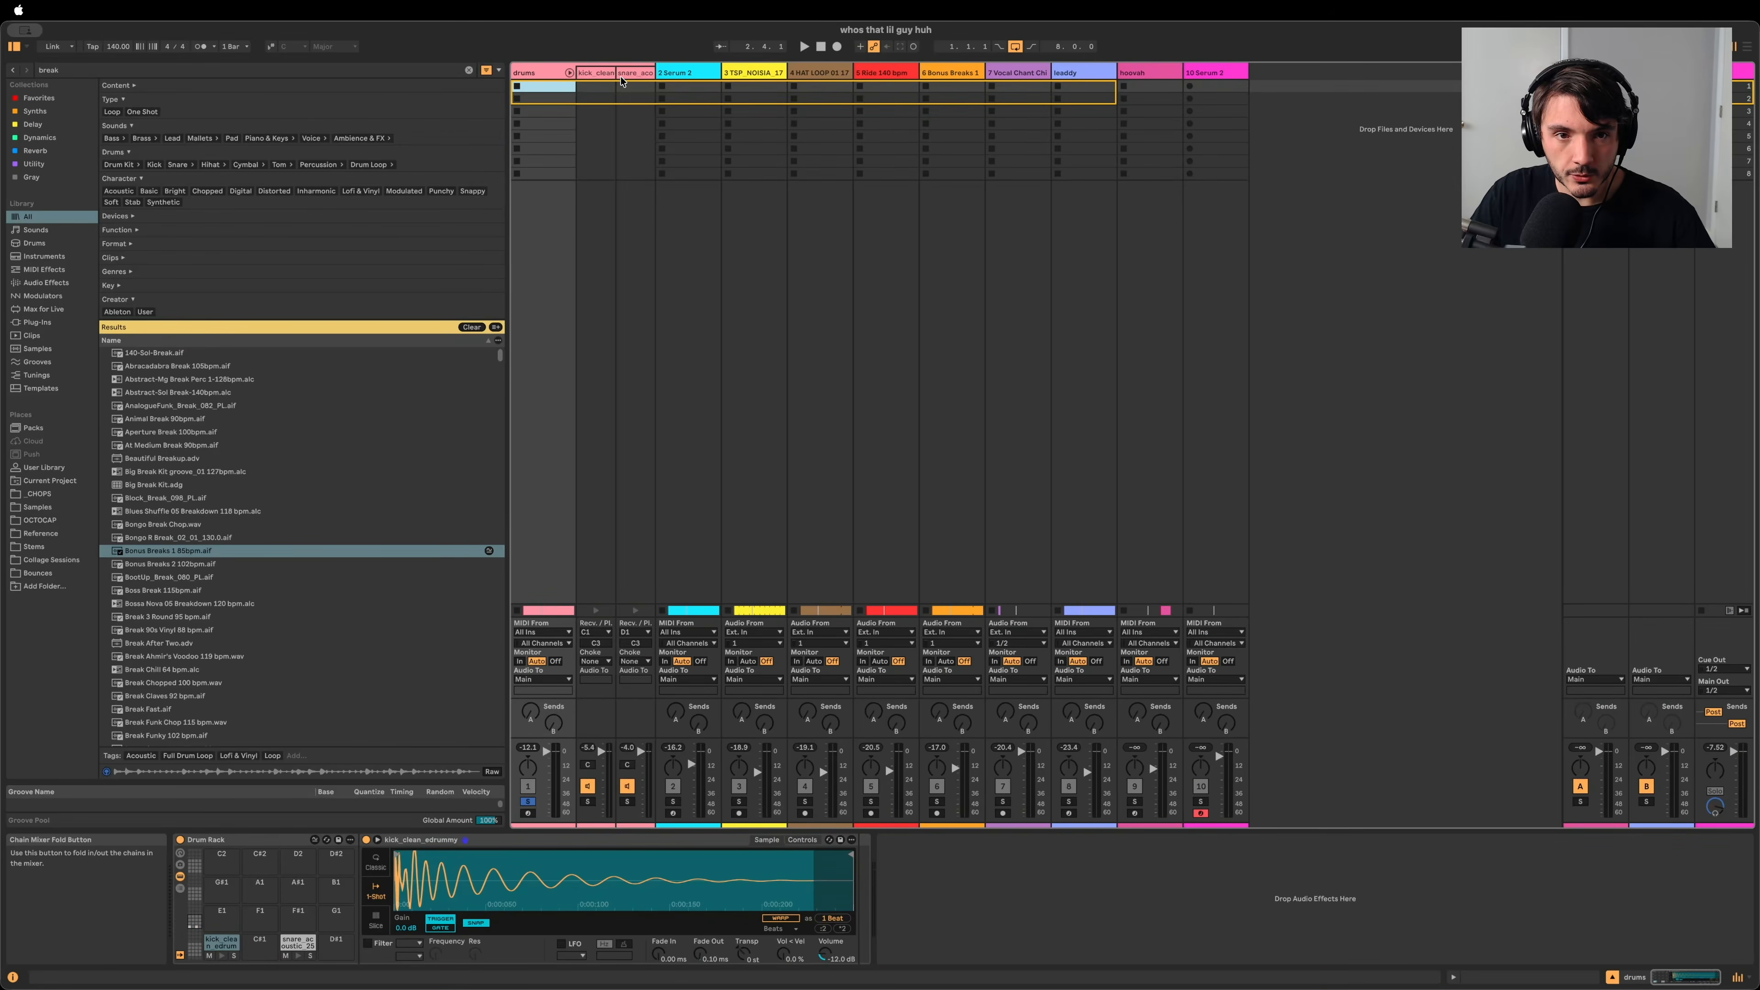
pyautogui.click(602, 75)
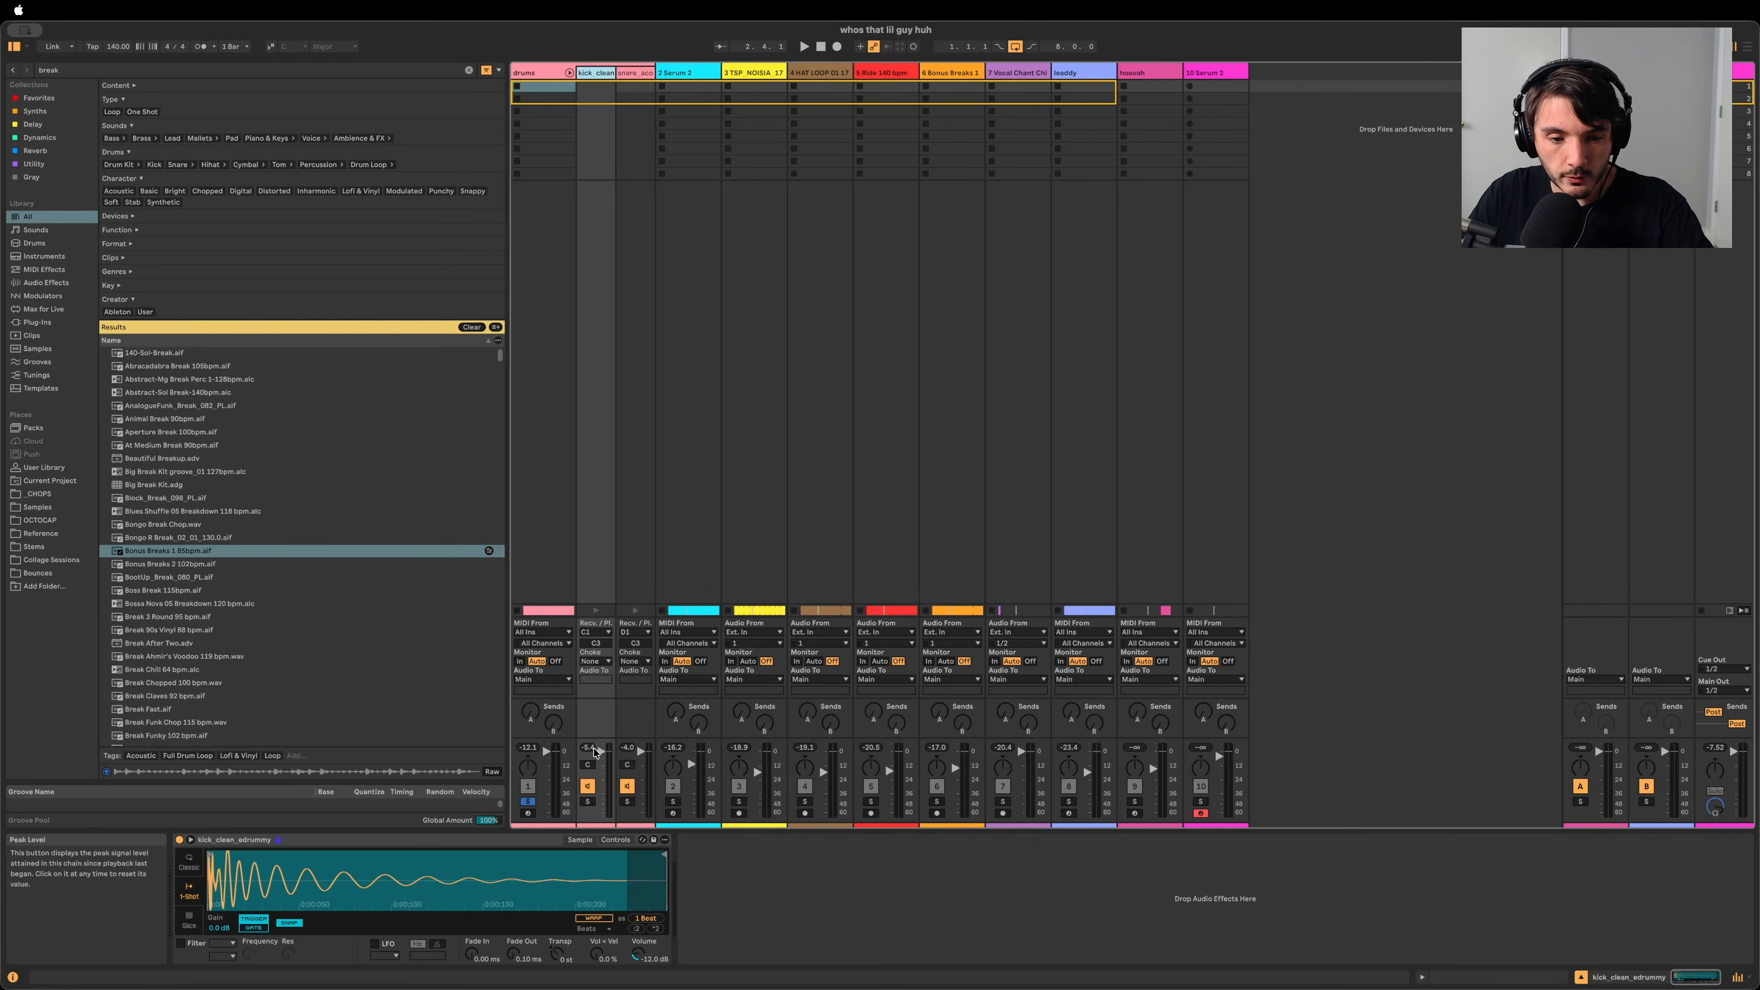
pyautogui.press('space')
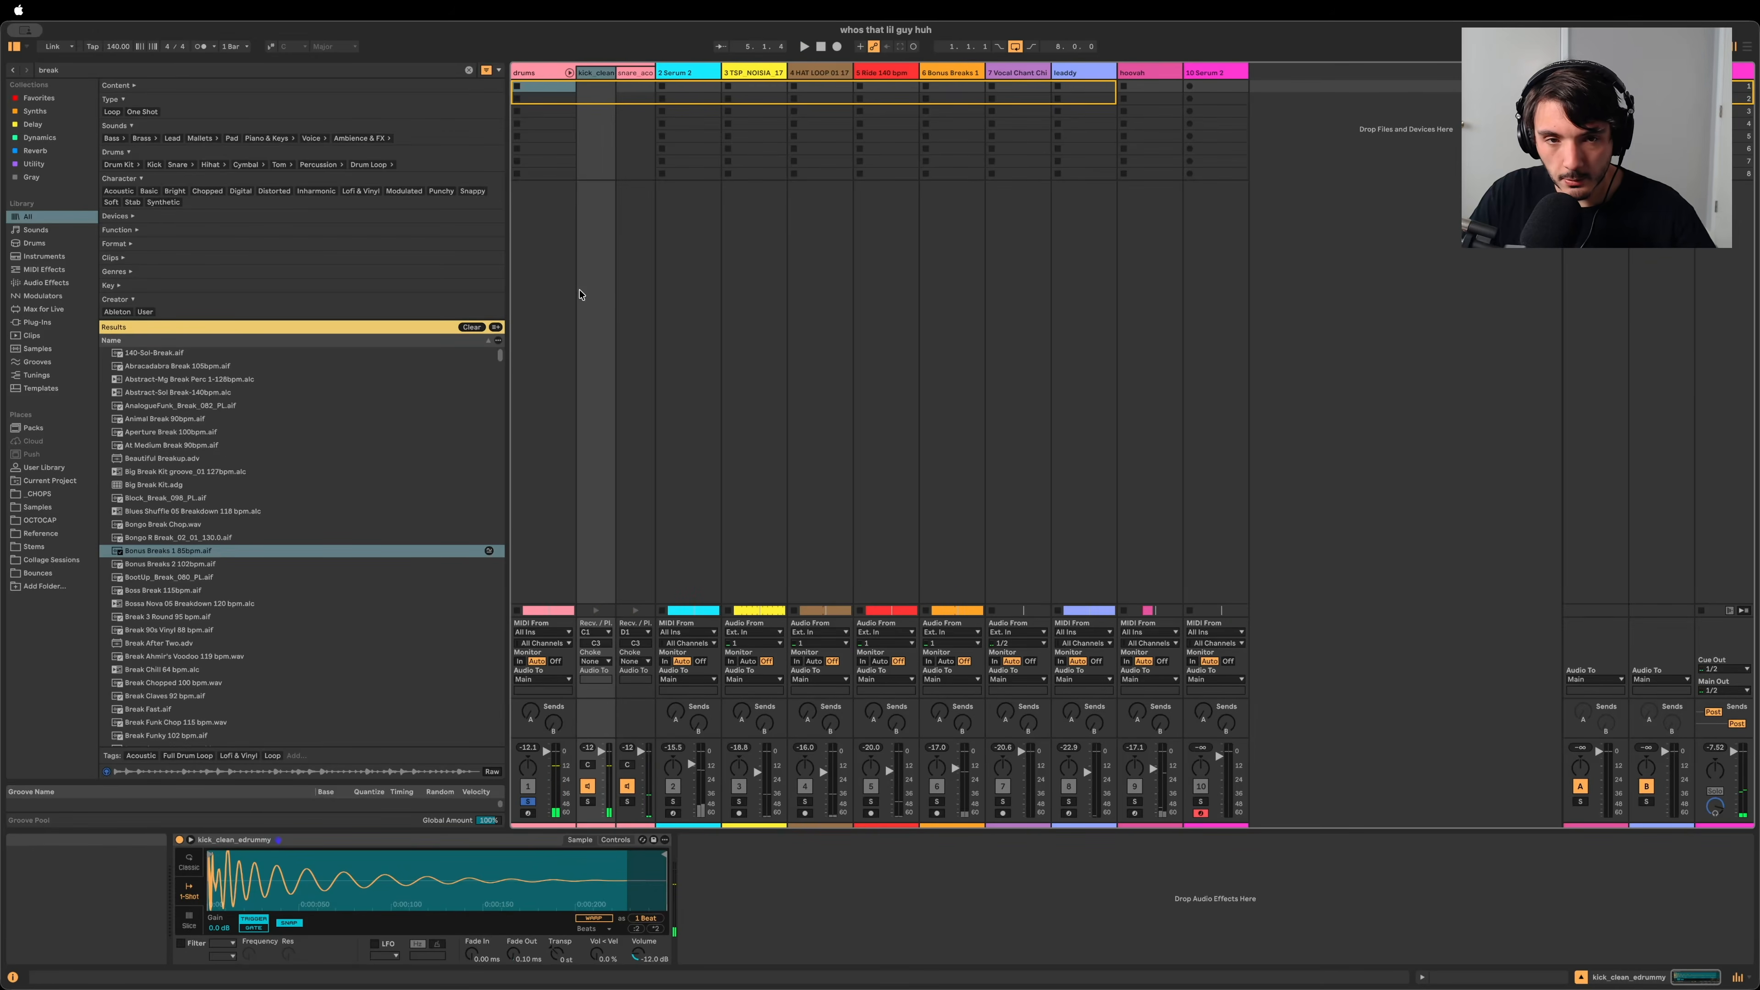
pyautogui.click(569, 73)
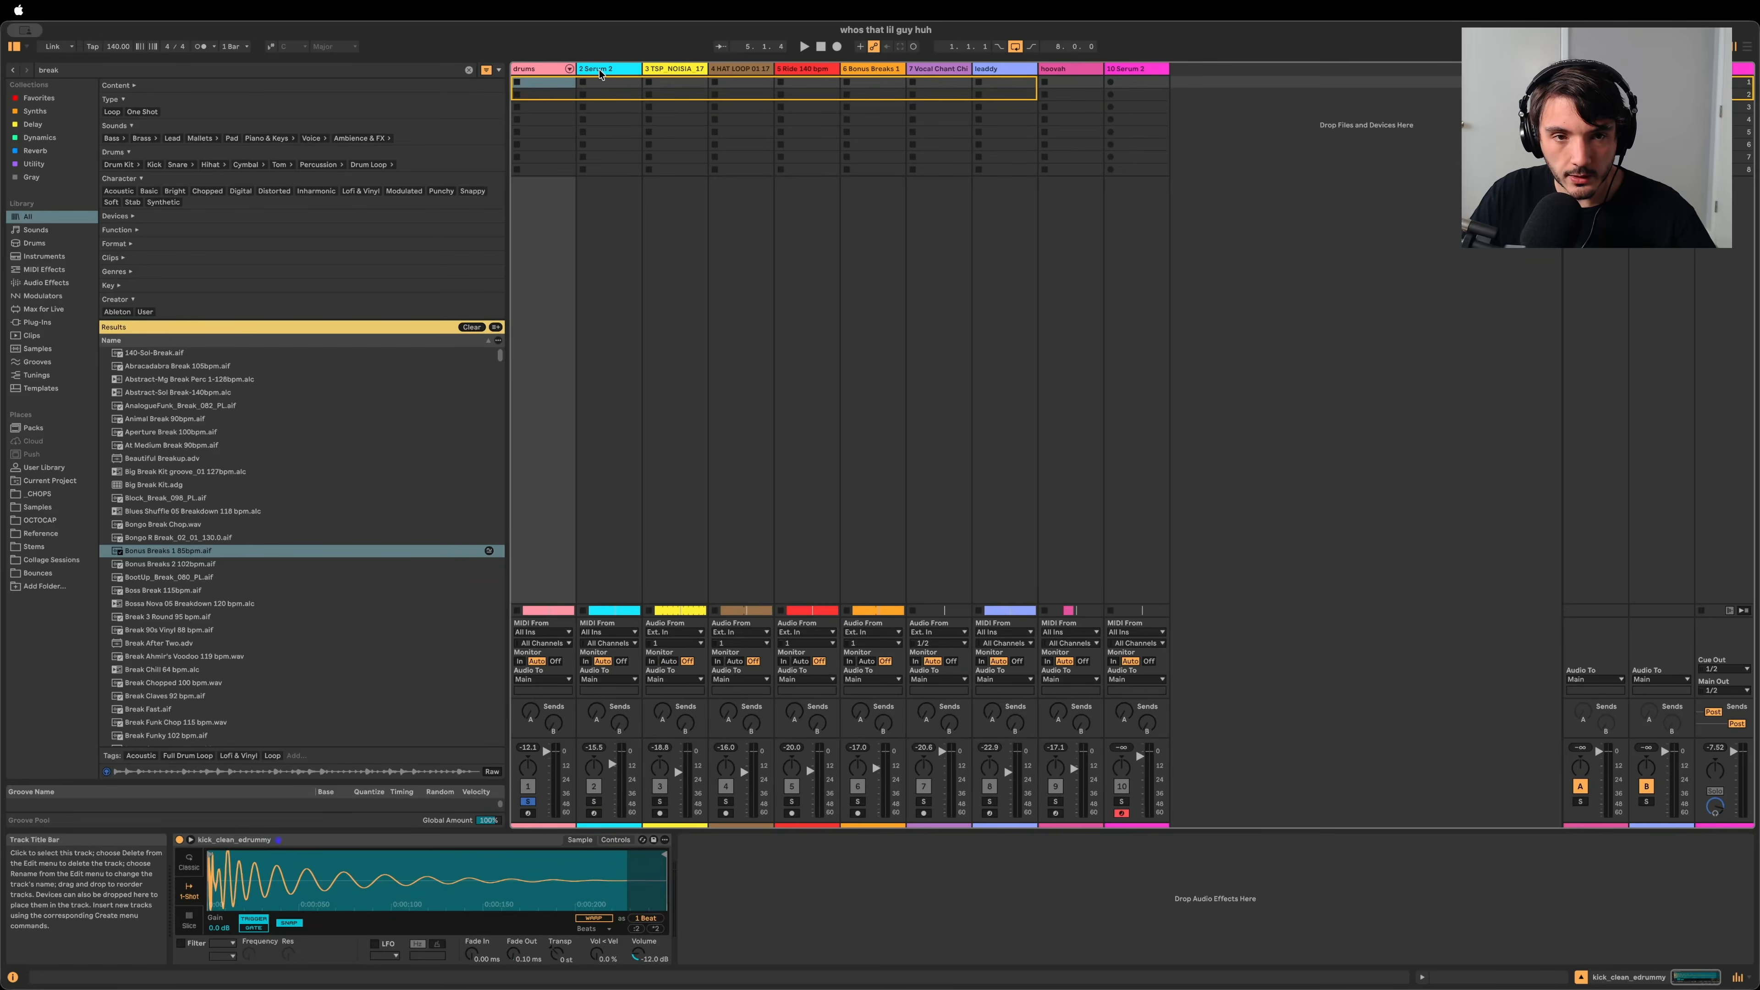
pyautogui.press('Tab')
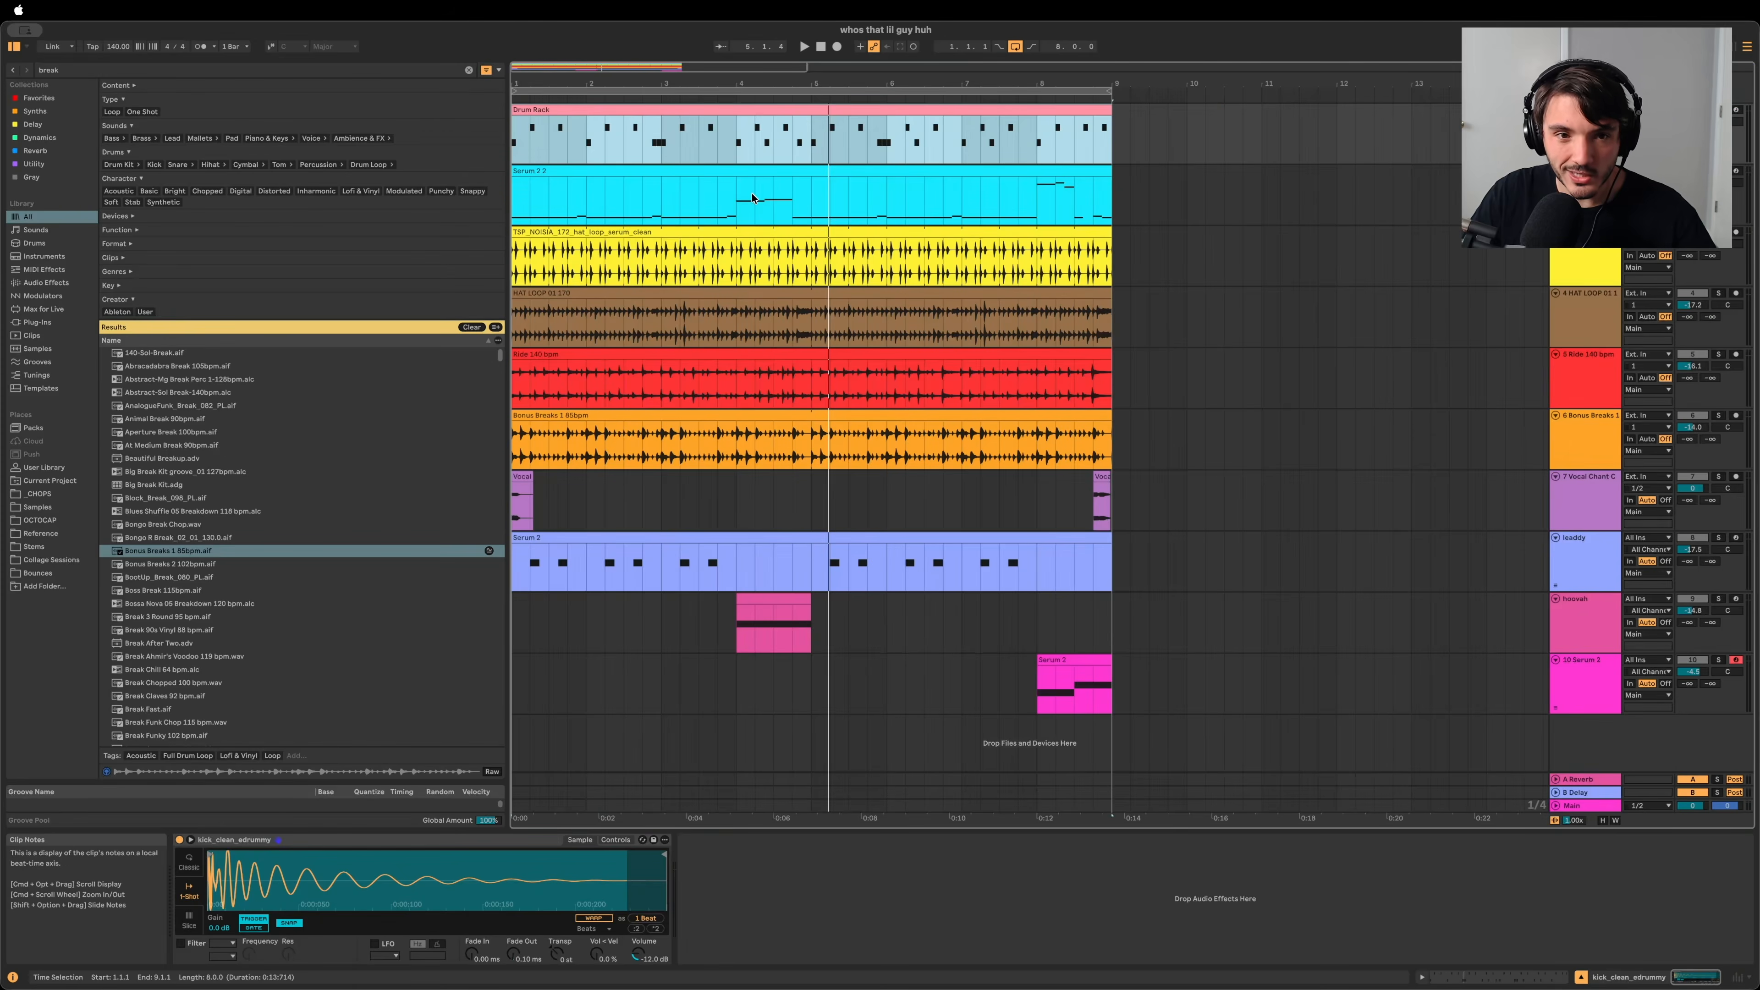
# Step: Move the second track, Serum 2, directly below the Bonus Breaks track and rename it bass
pyautogui.moveTo(1584, 171); pyautogui.dragTo(1603, 457)
pyautogui.press('super+r')
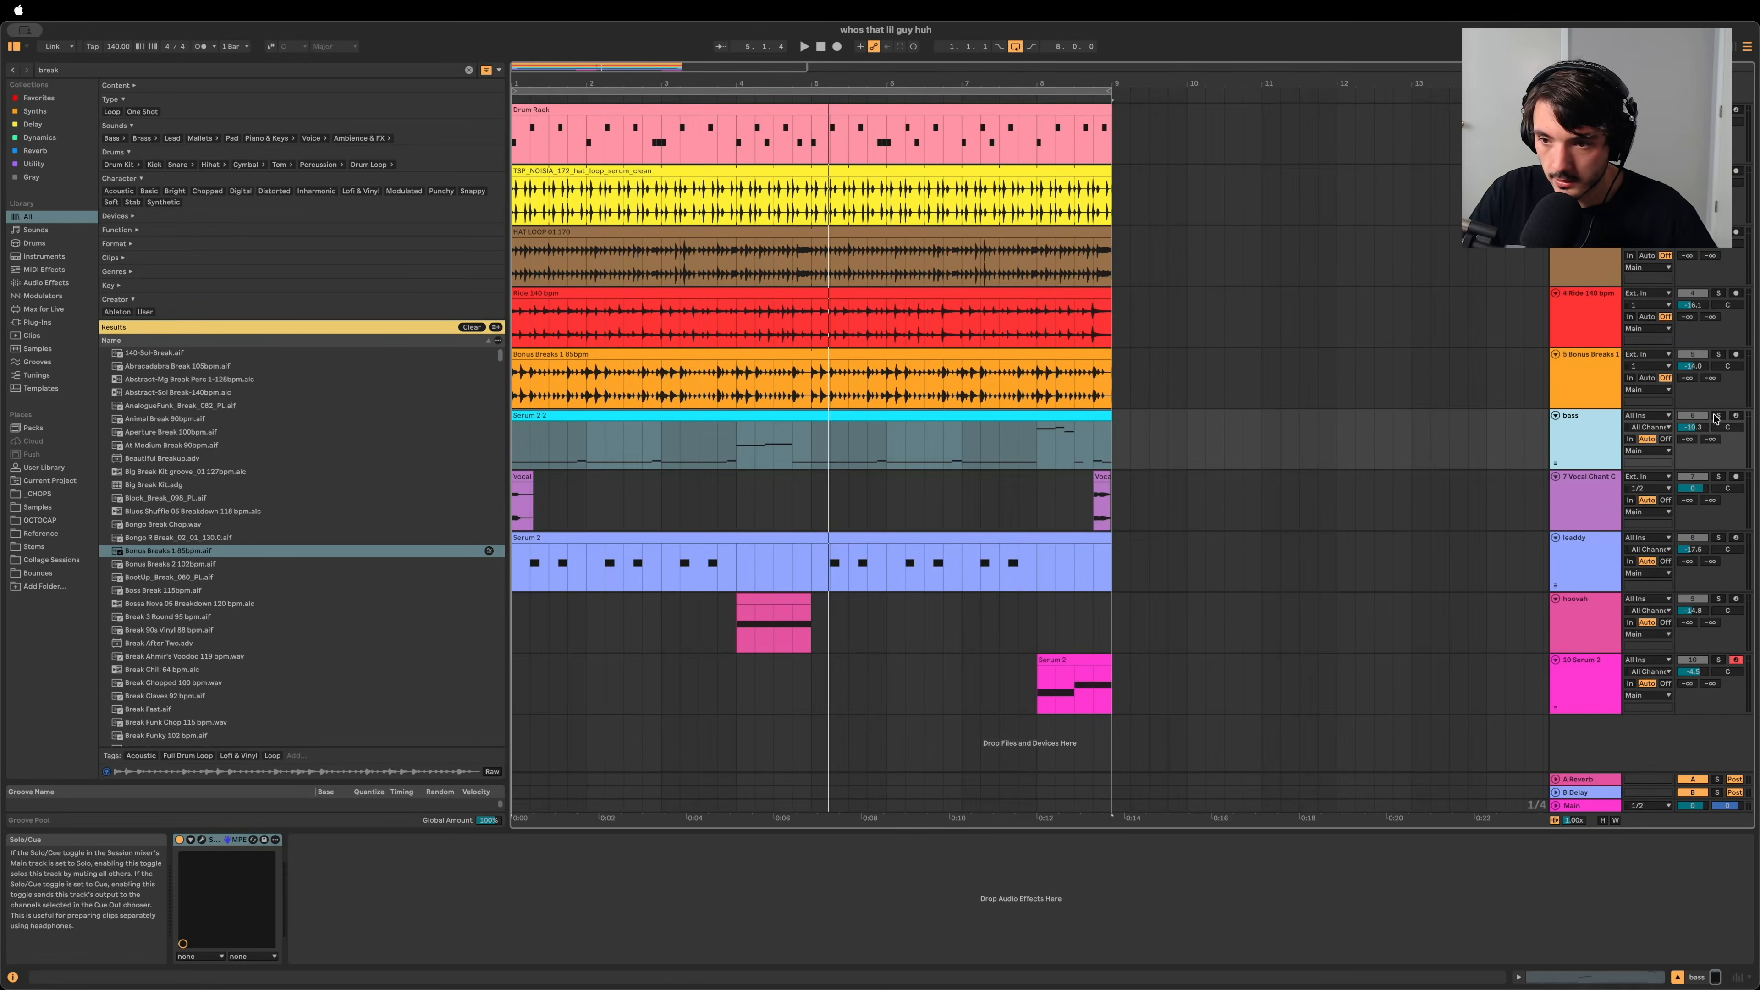
# Step: Solo the bass track, play it to check its level, and unsolo it
pyautogui.press('s')
pyautogui.press('space')
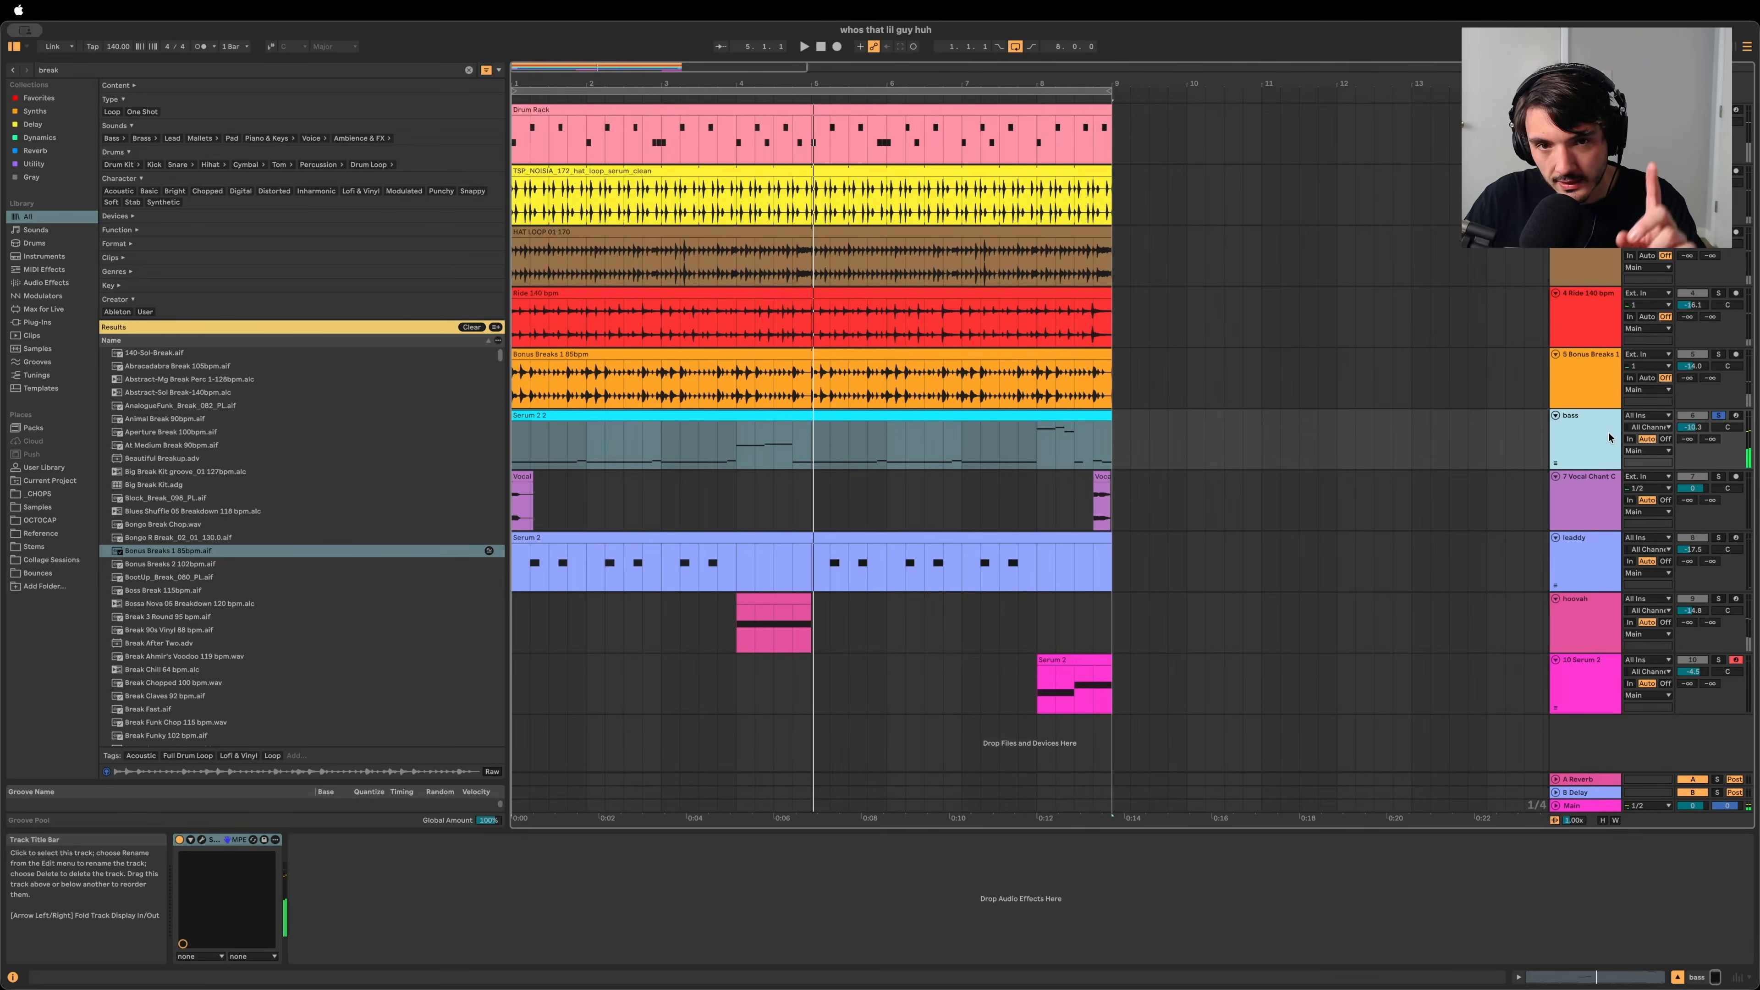
pyautogui.click(1724, 417)
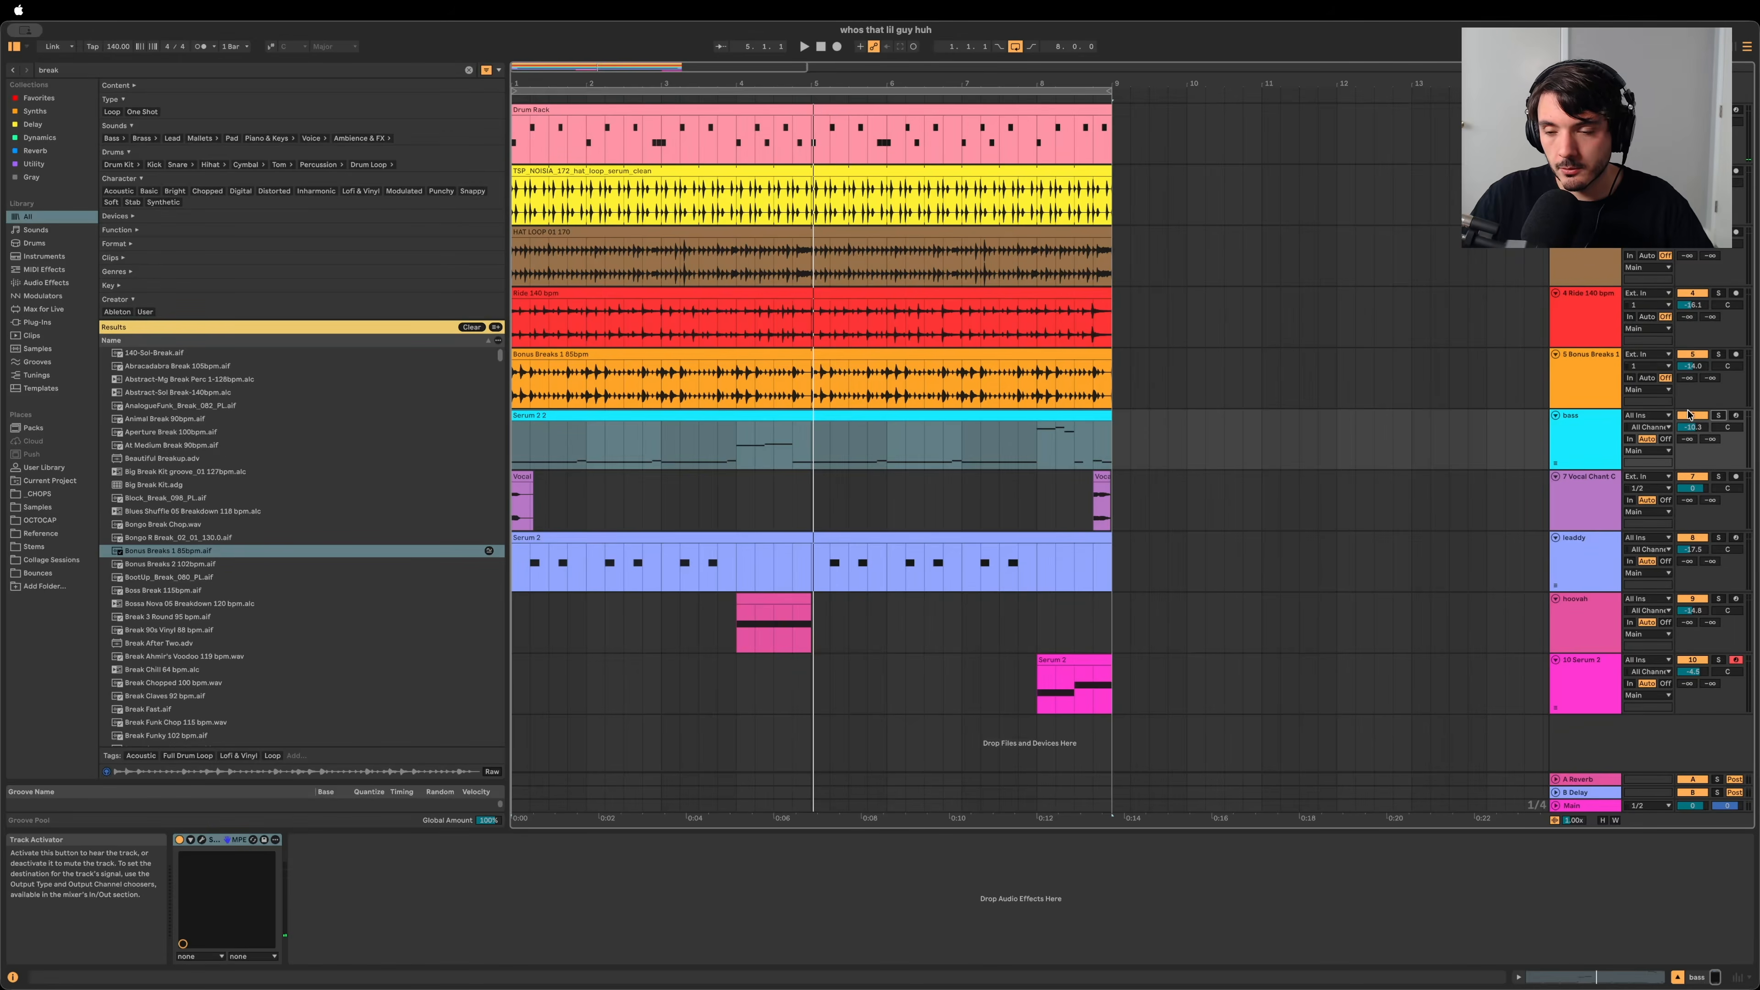
# Step: Deactivate the hat loop, ride, Bonus Breaks, vocal, lead, hoover and Serum 2 tracks, leaving only drums and bass active
pyautogui.click(1586, 440)
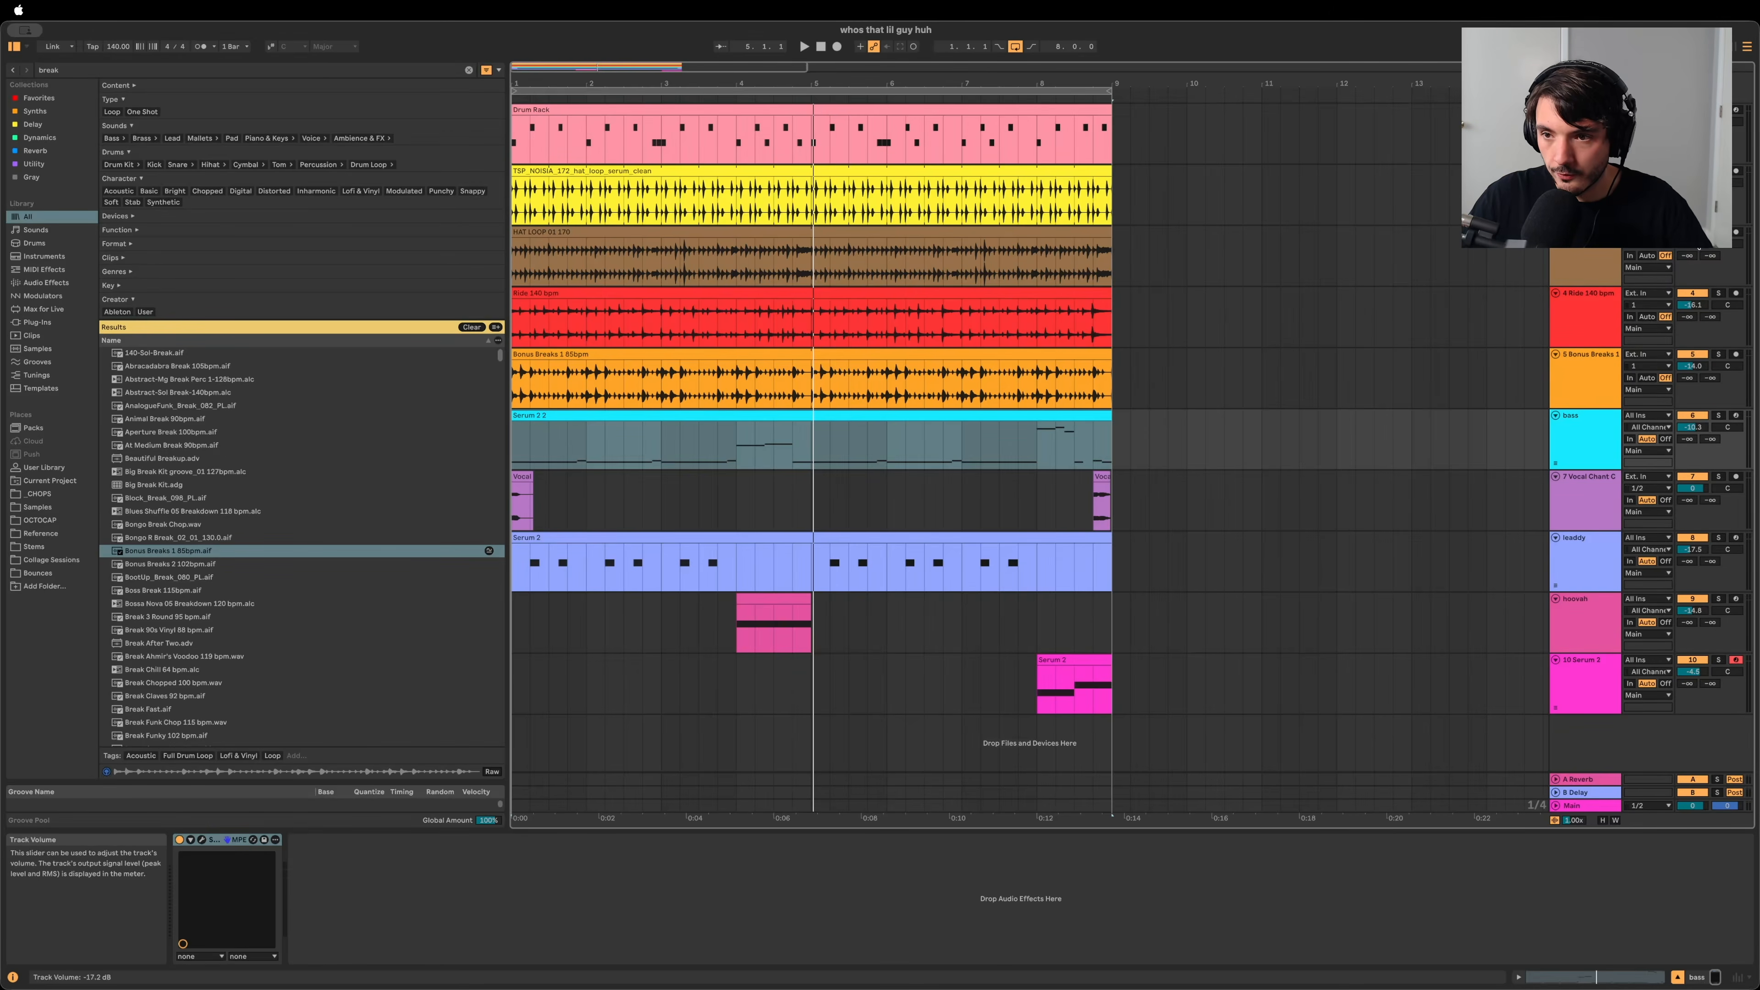
pyautogui.click(1692, 293)
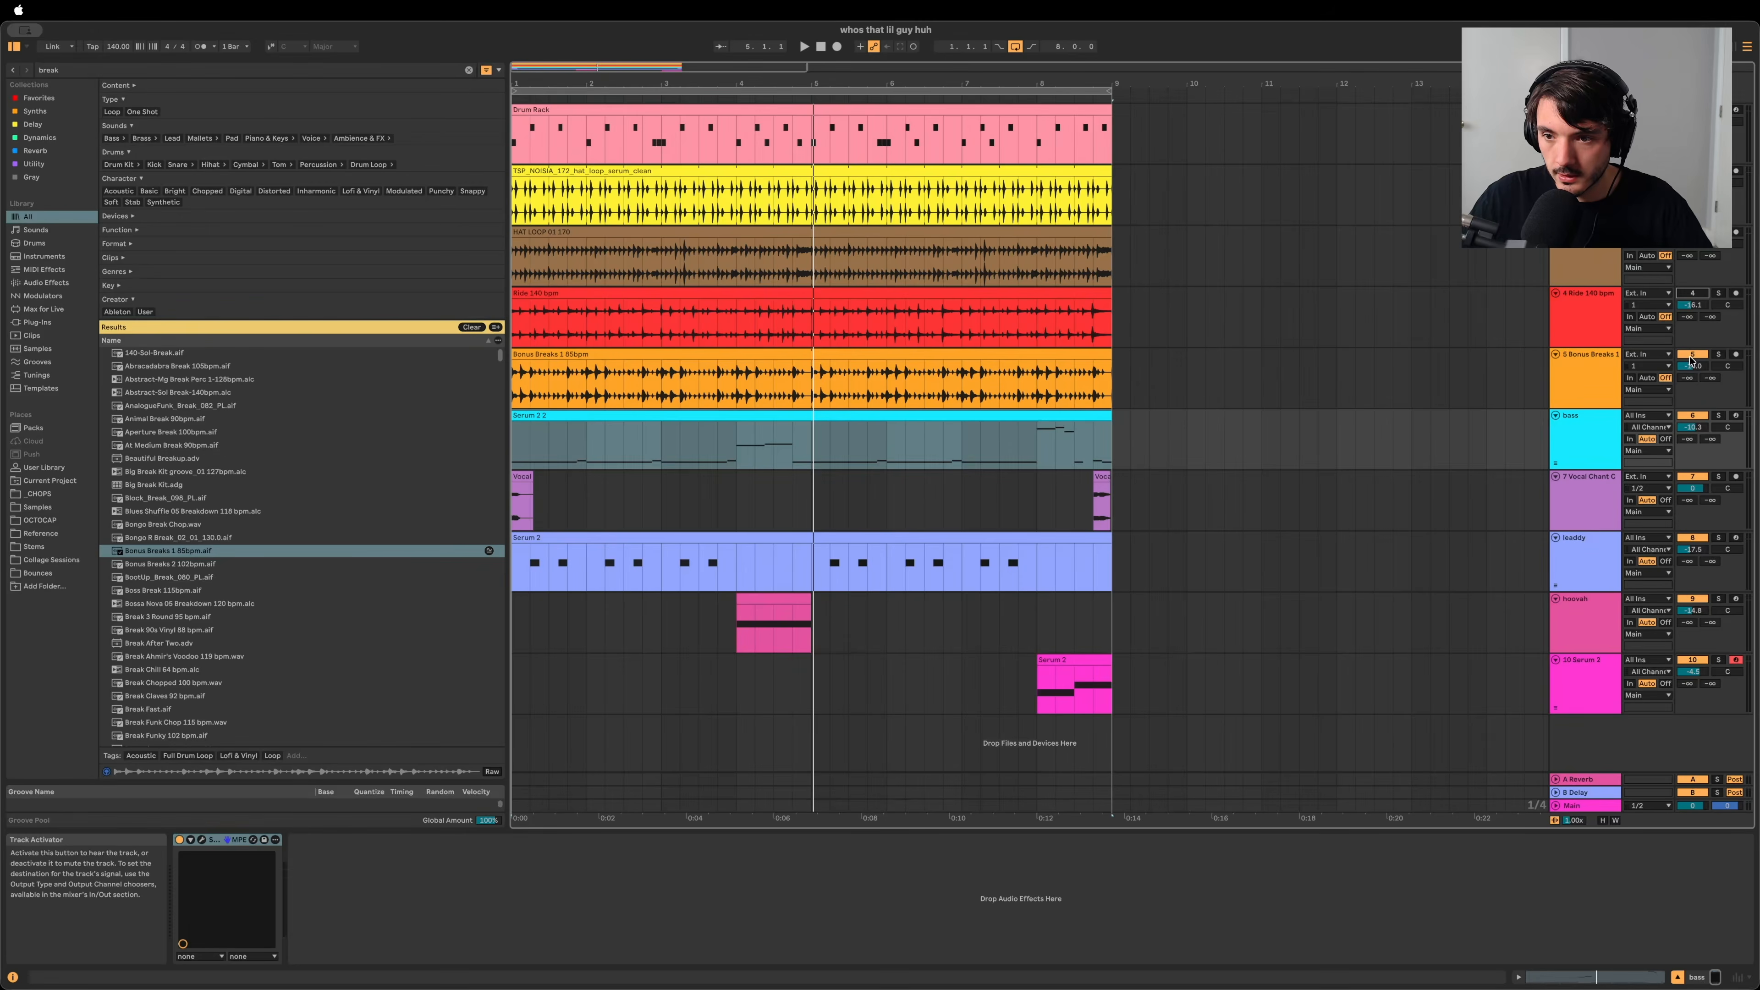
pyautogui.click(1692, 476)
pyautogui.click(1691, 537)
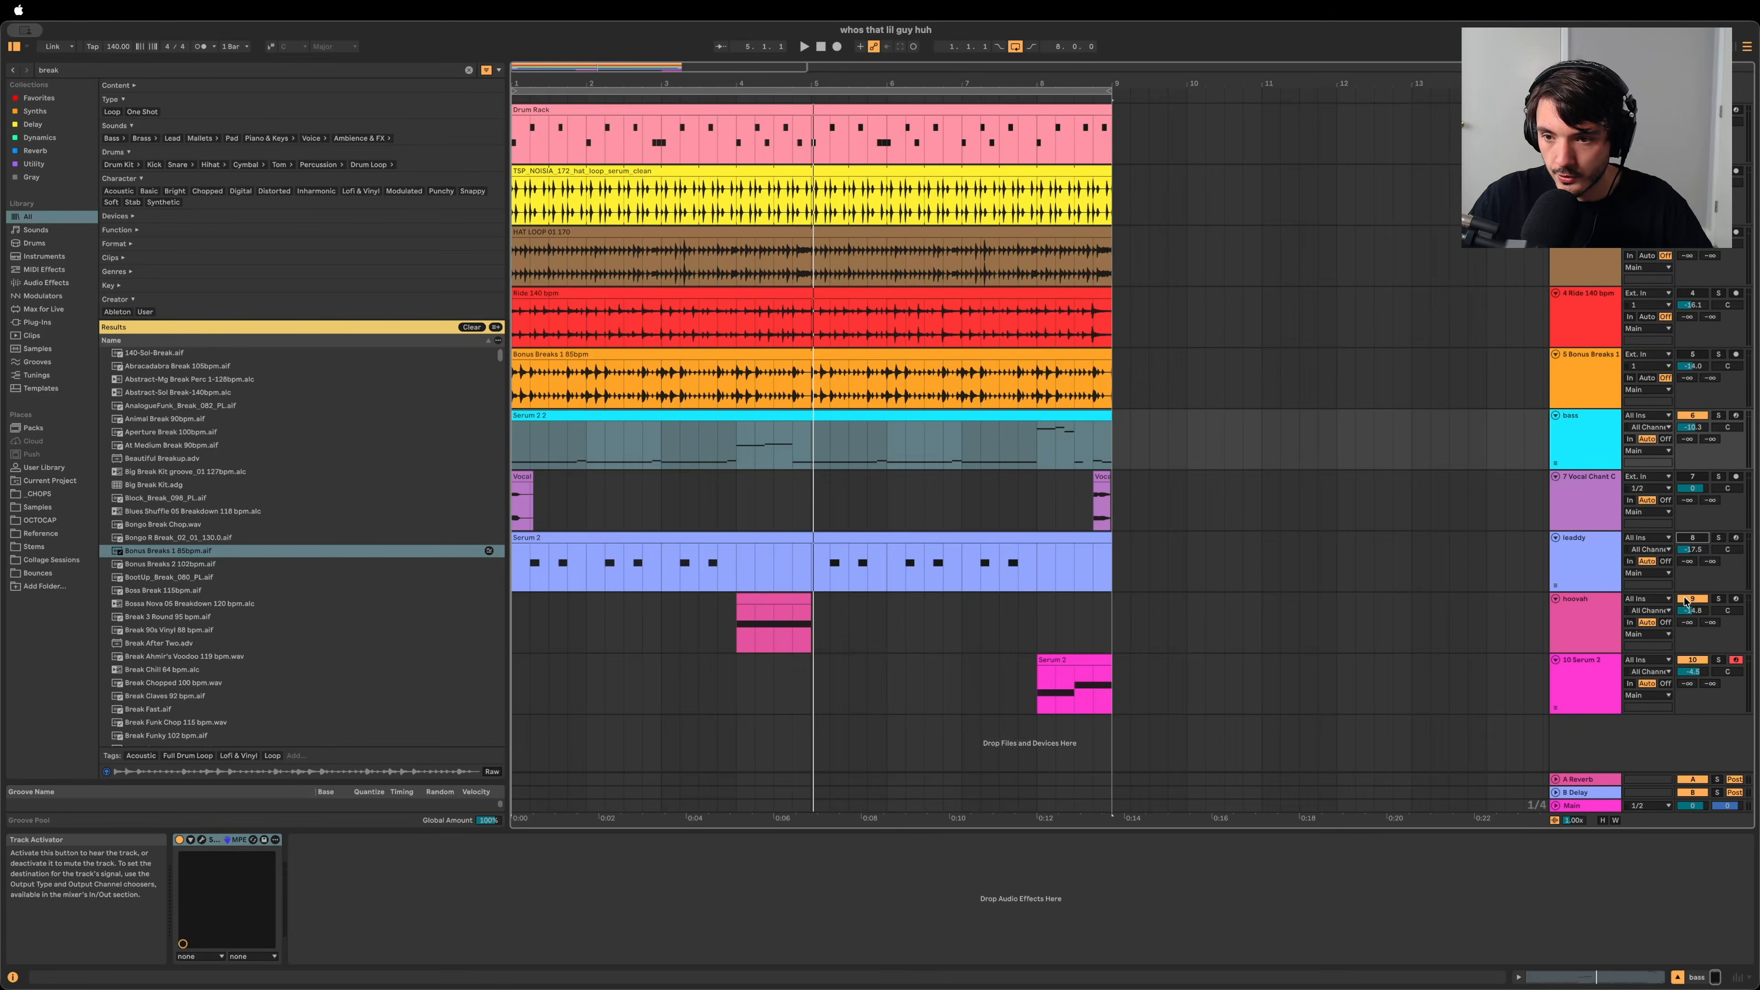
pyautogui.click(1691, 661)
pyautogui.click(1593, 441)
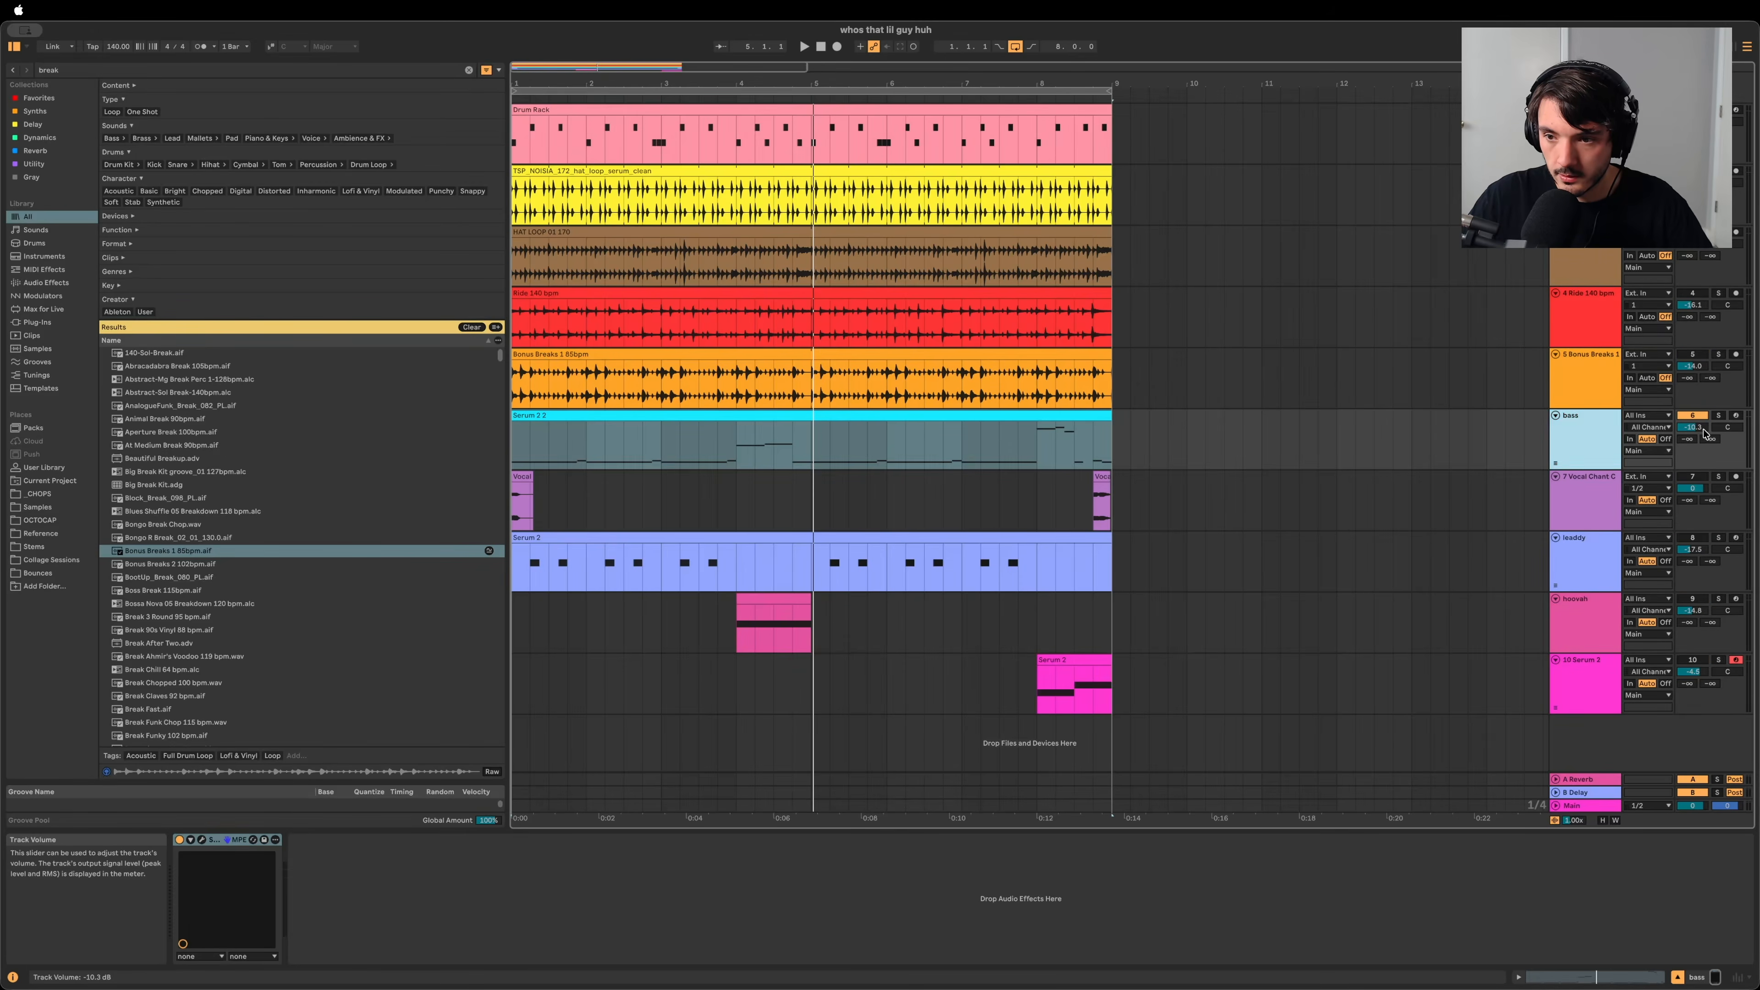
# Step: Play the drums and bass together and adjust the bass track's volume against the drums in the session mixer
pyautogui.moveTo(1692, 427)
pyautogui.mouseDown()
pyautogui.moveTo(1691, 444)
pyautogui.moveTo(1691, 423)
pyautogui.mouseUp()
pyautogui.press('space')
pyautogui.press('Tab')
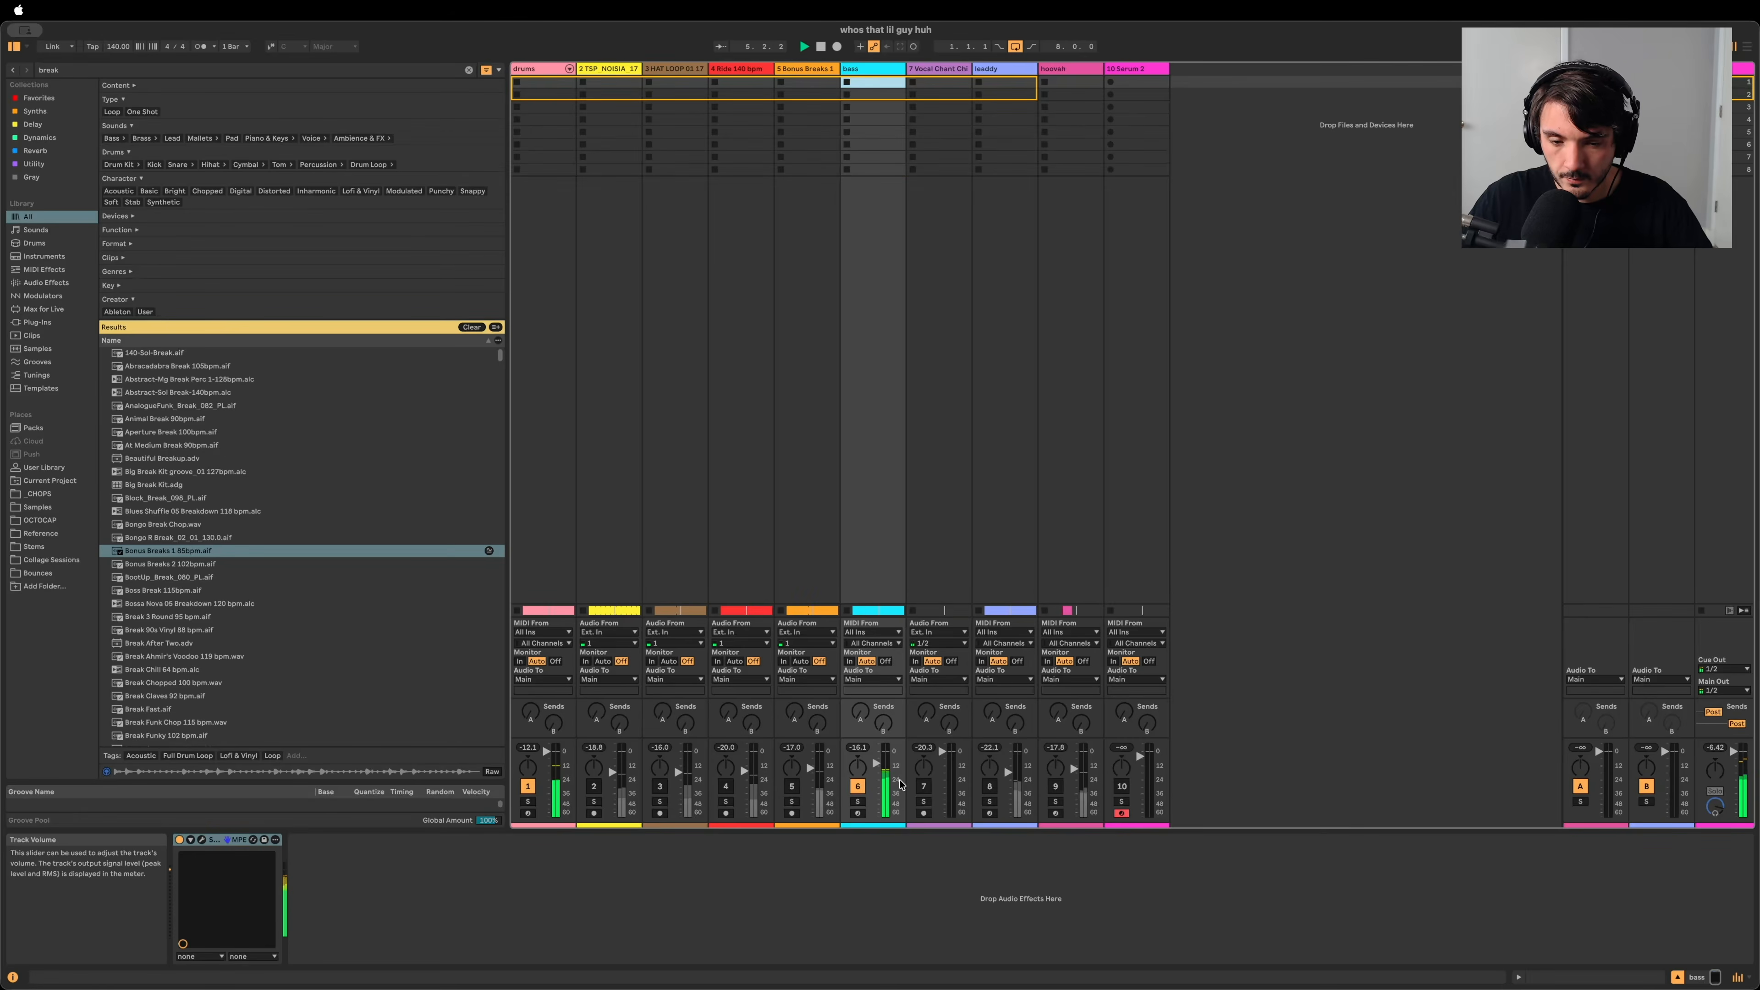
pyautogui.moveTo(877, 762); pyautogui.dragTo(878, 764)
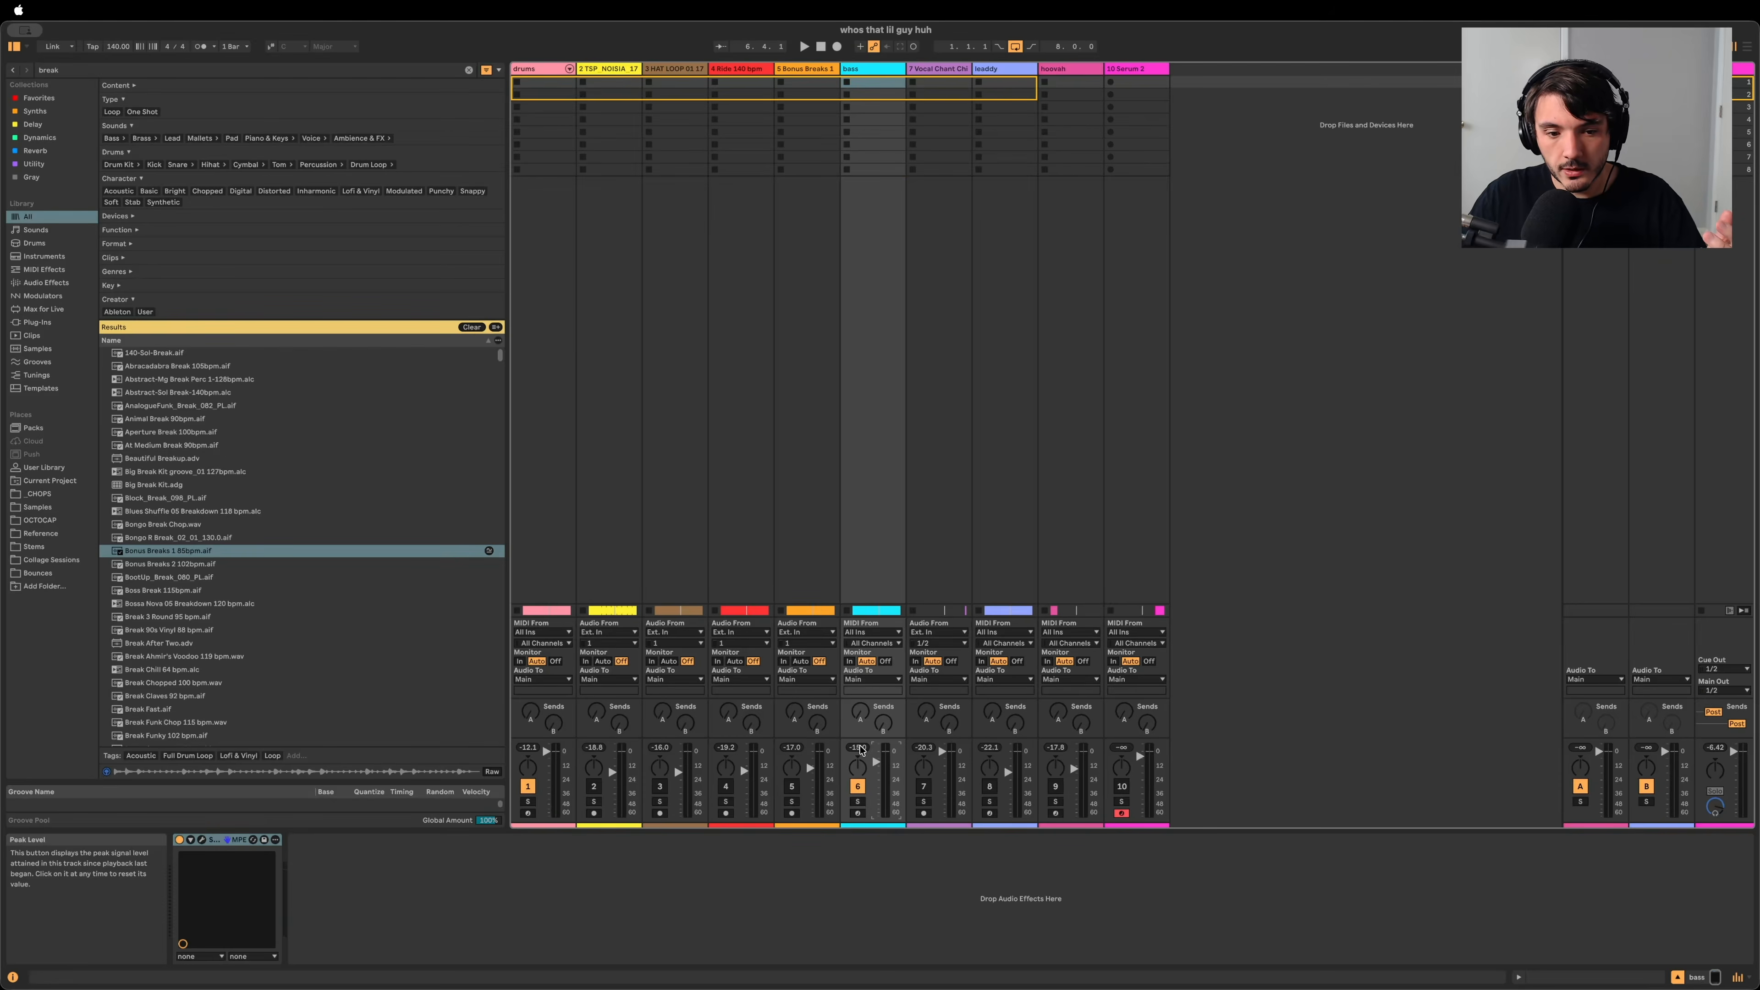
# Step: Try lowering the bass track's volume to about -20 dB during playback, and return to the arrangement
pyautogui.moveTo(877, 763); pyautogui.dragTo(877, 775)
pyautogui.press('space')
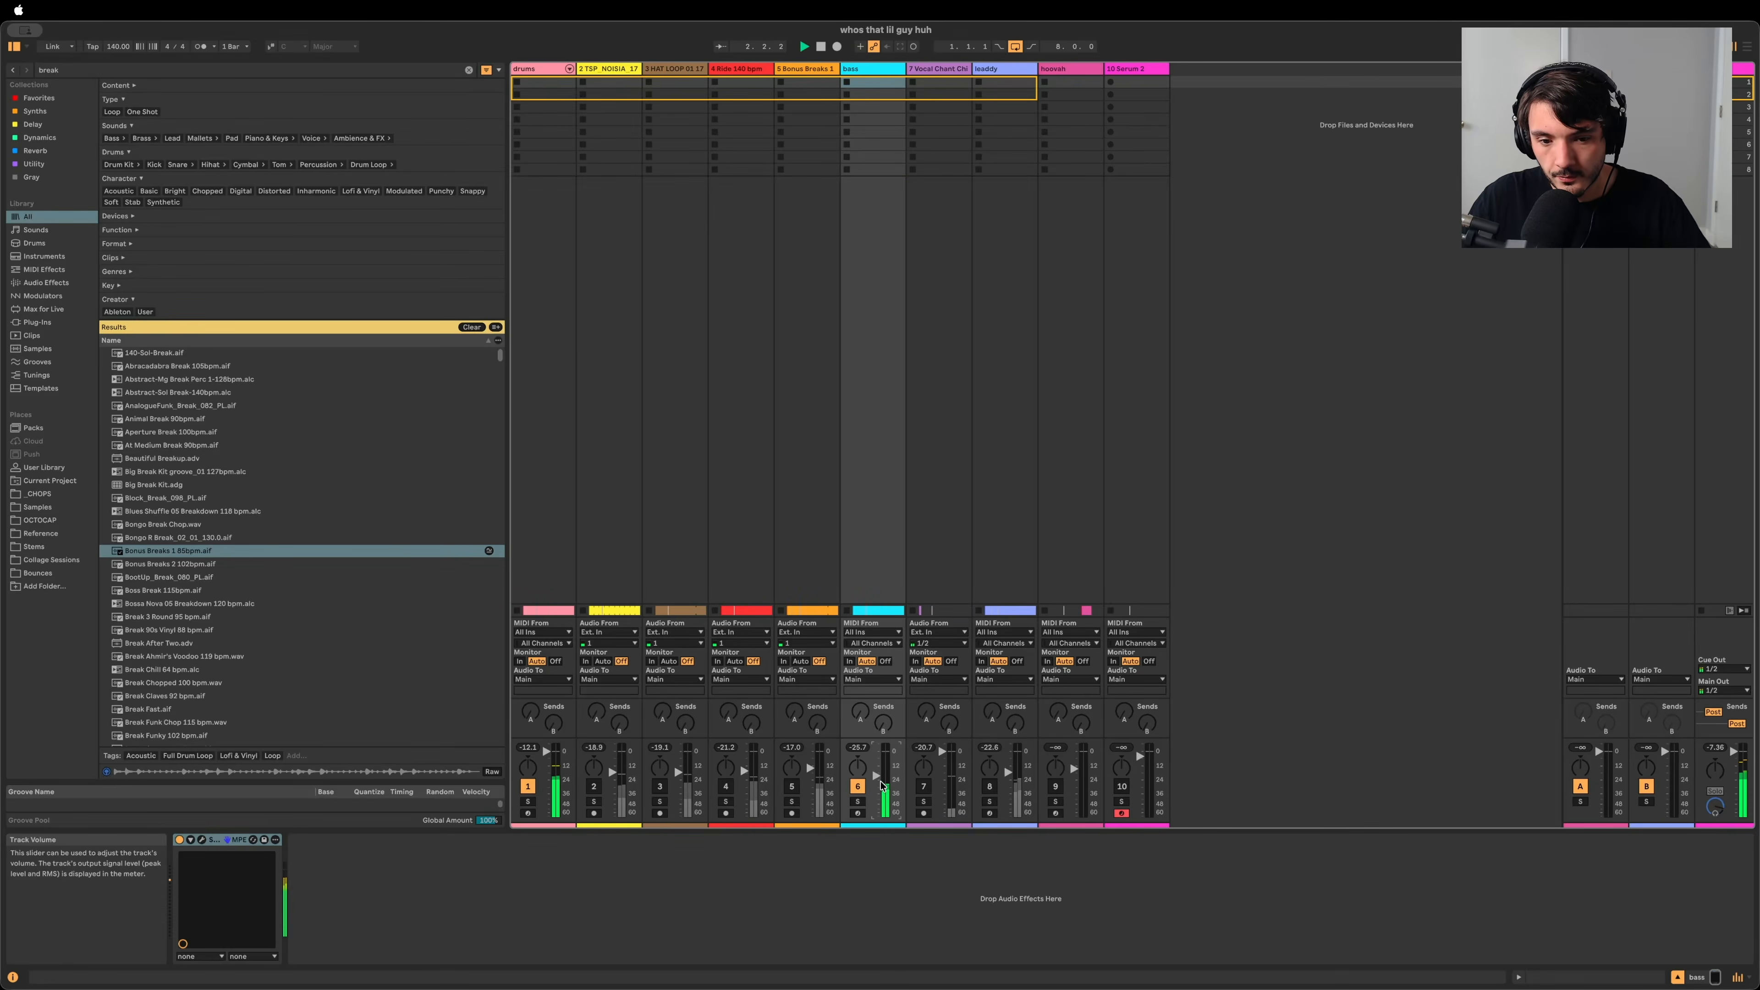
pyautogui.press('Tab')
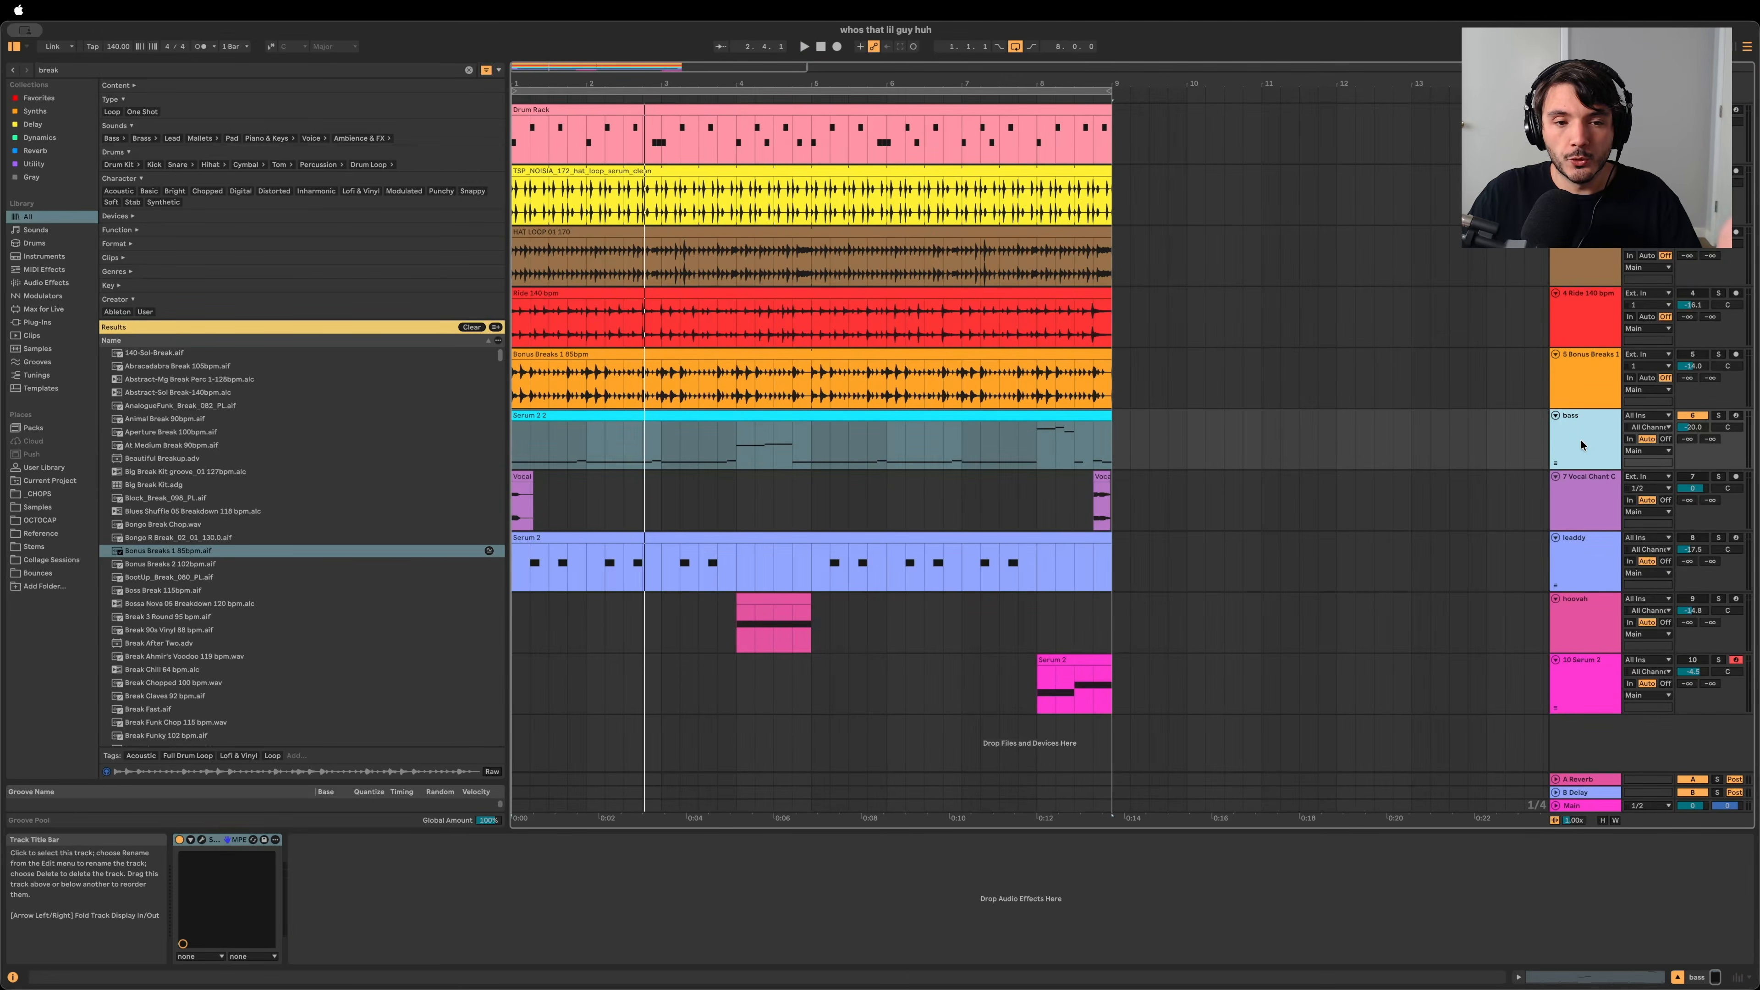
# Step: Raise the bass track's volume to about -9 dB, play it with the drums to check its peak level, and return to the arrangement
pyautogui.press('Tab')
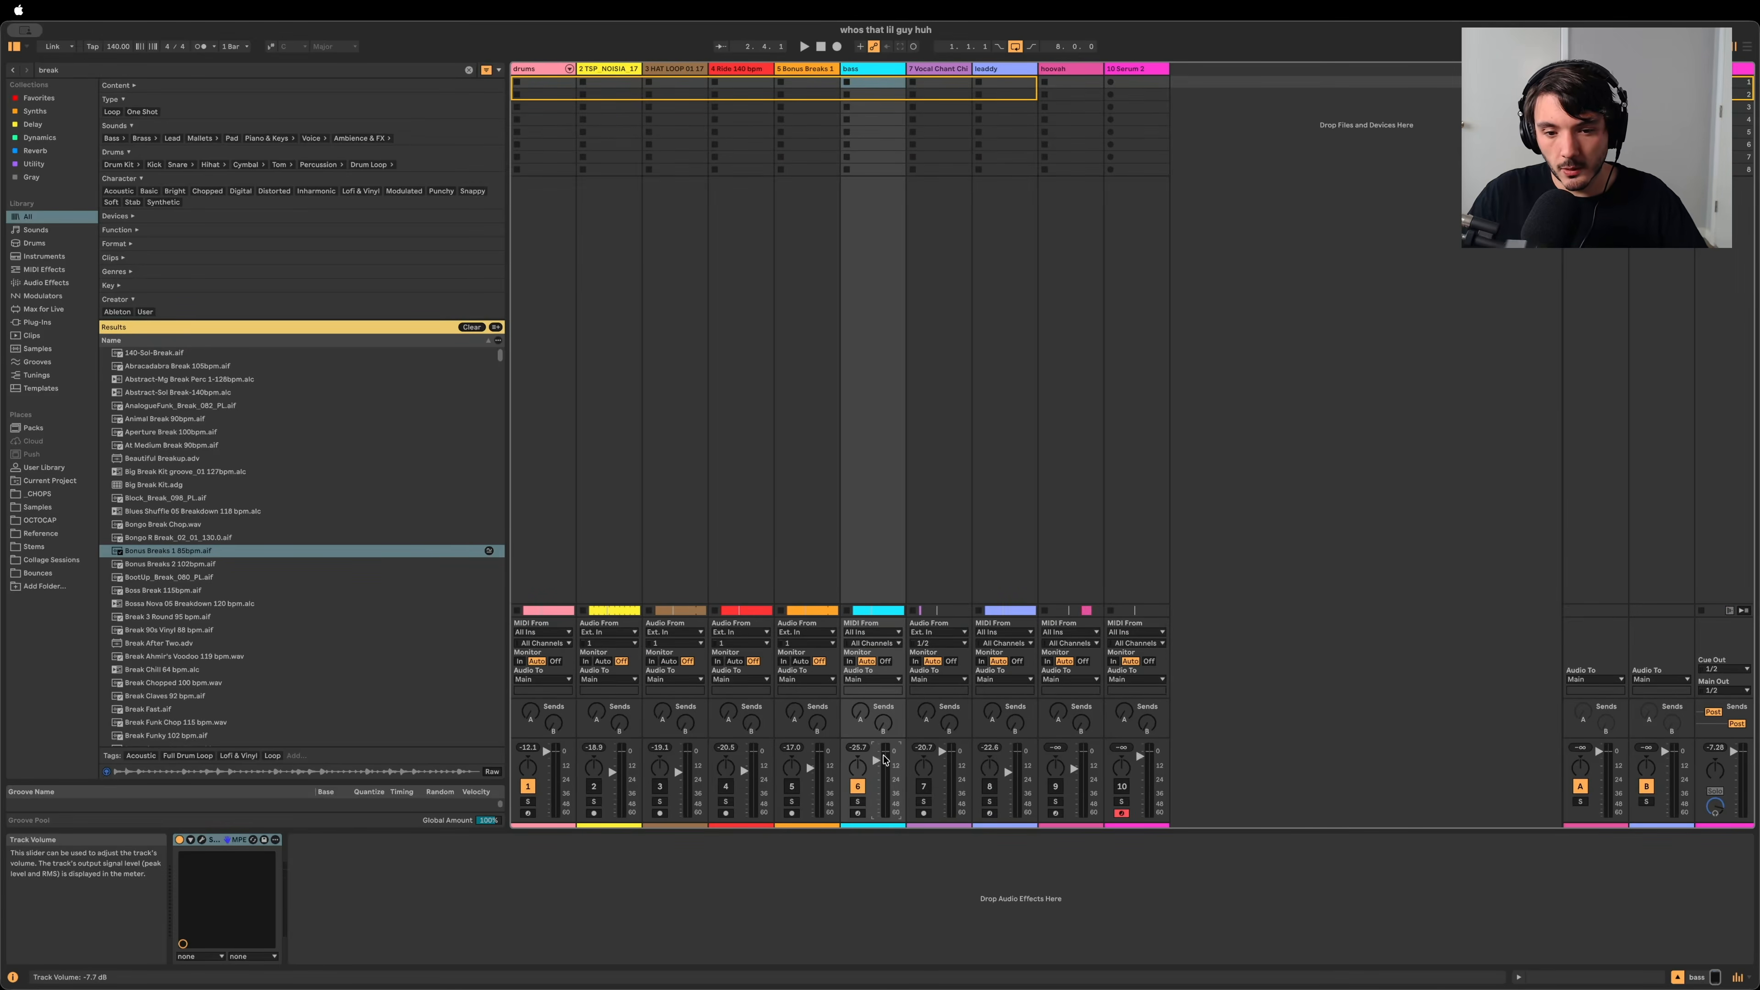
pyautogui.press('space')
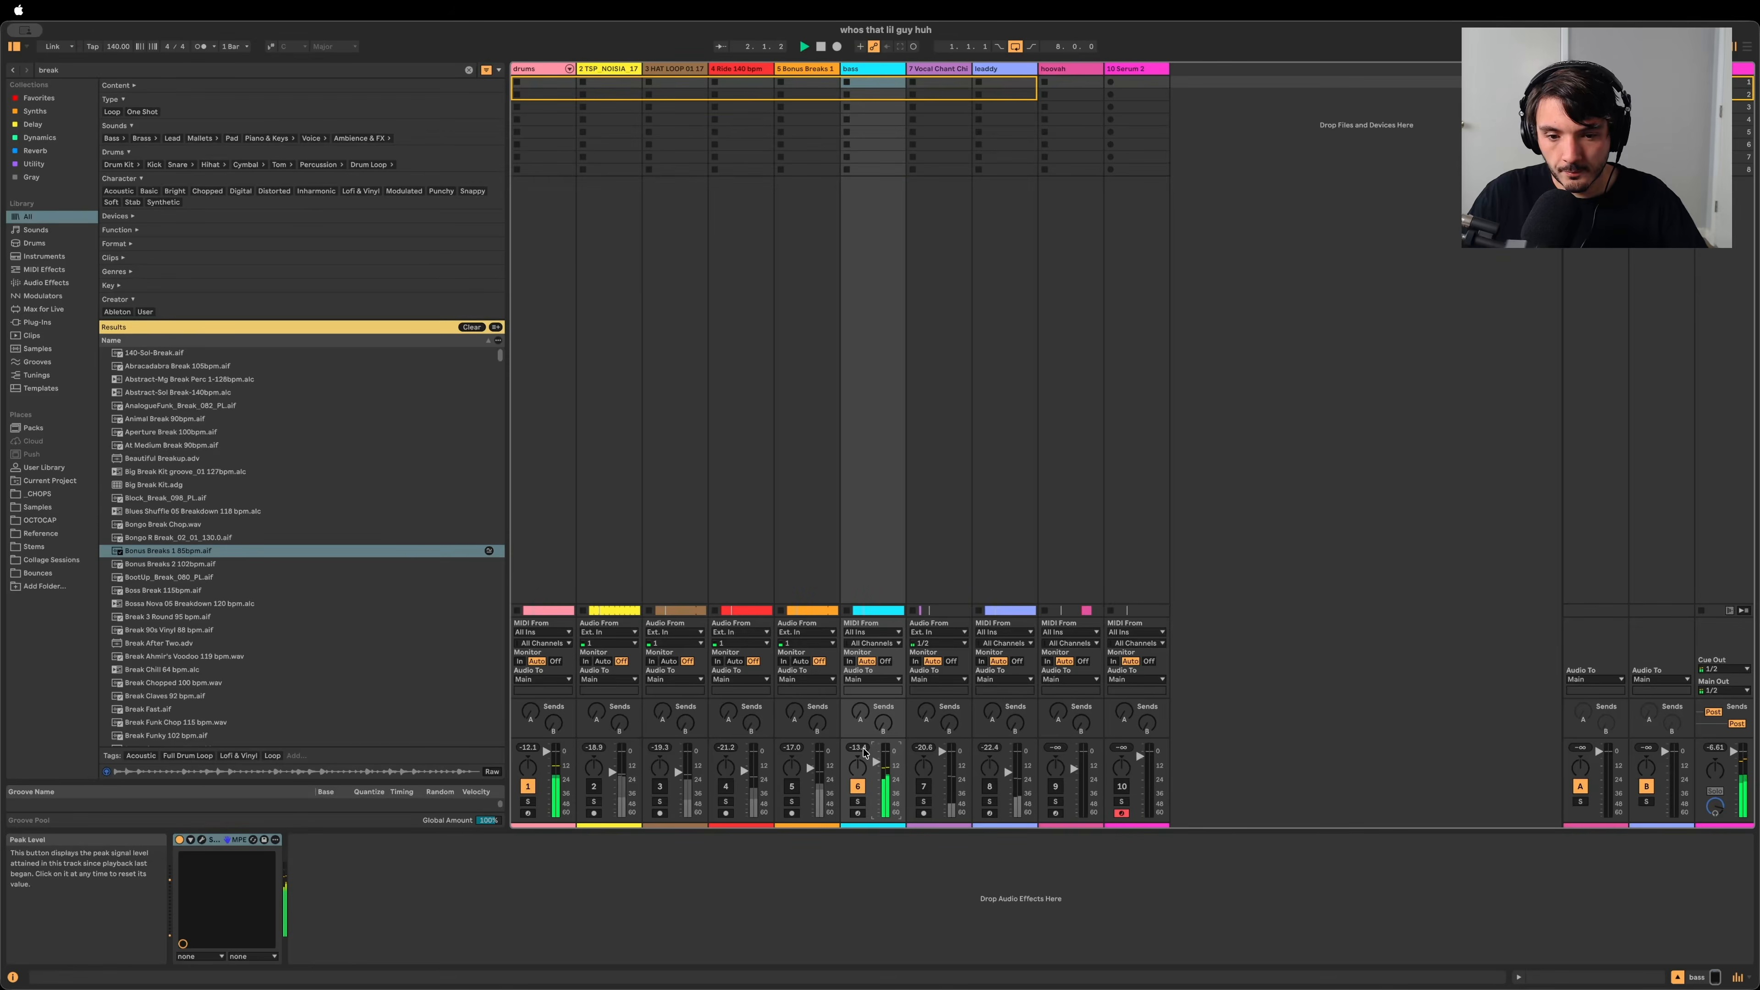
pyautogui.click(863, 749)
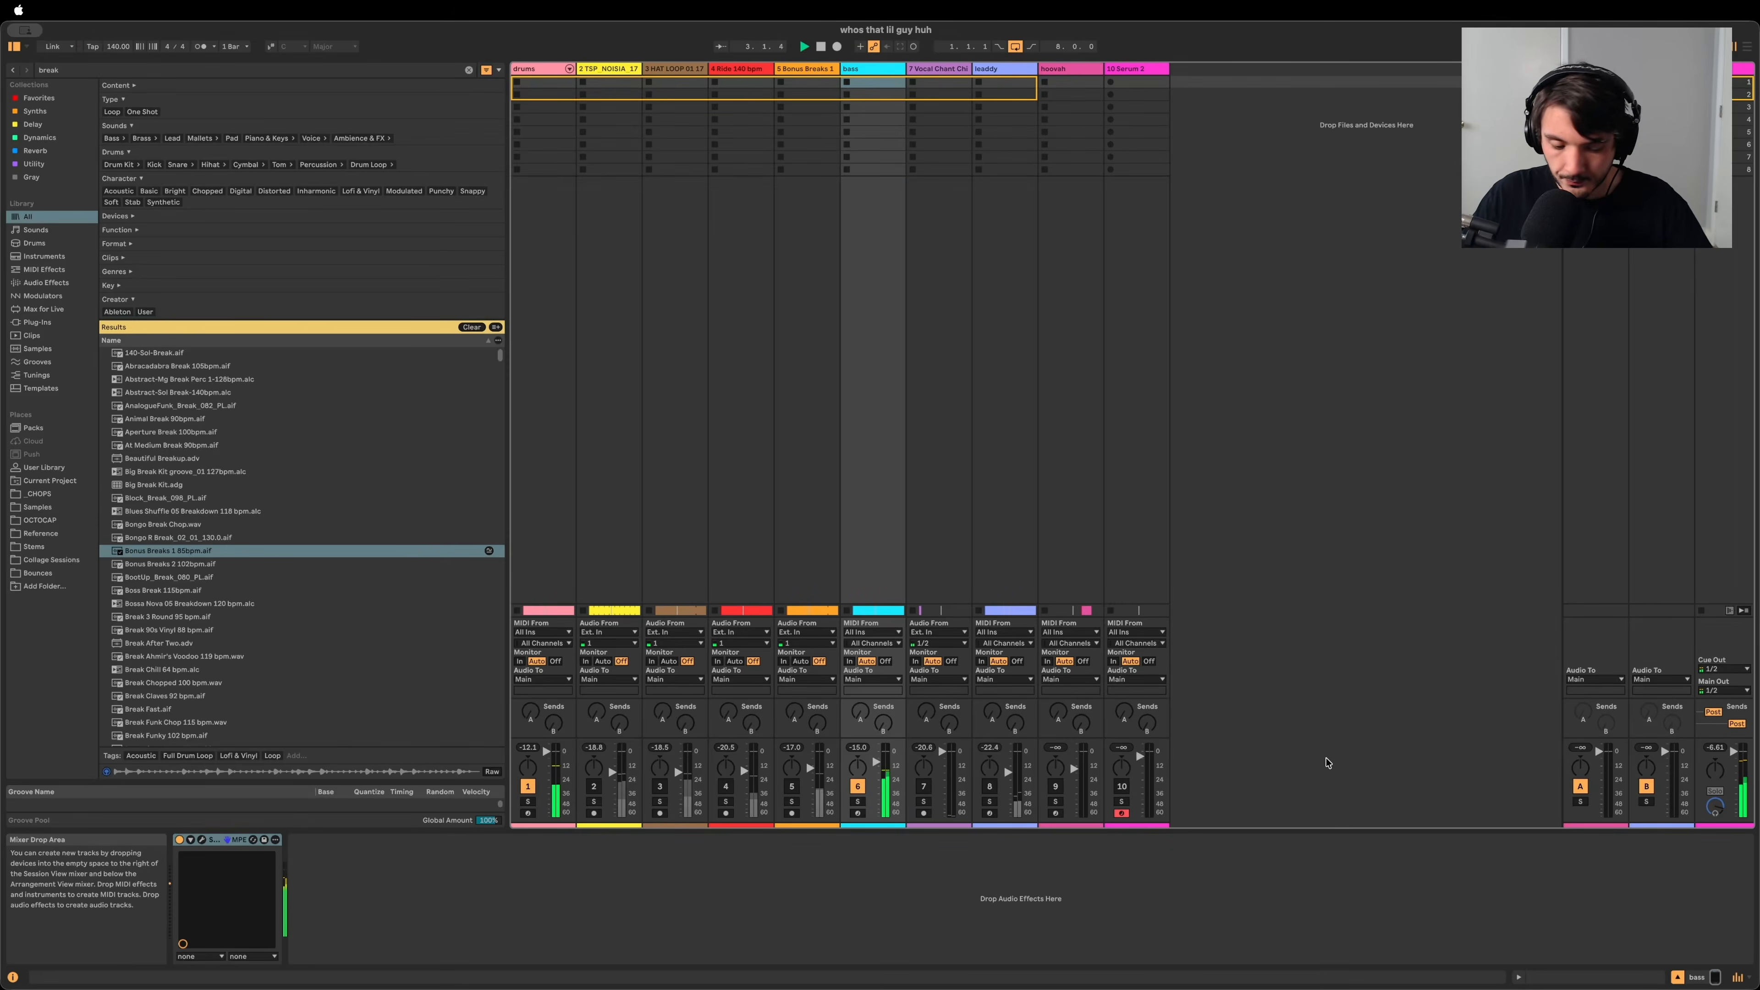
pyautogui.press('Tab')
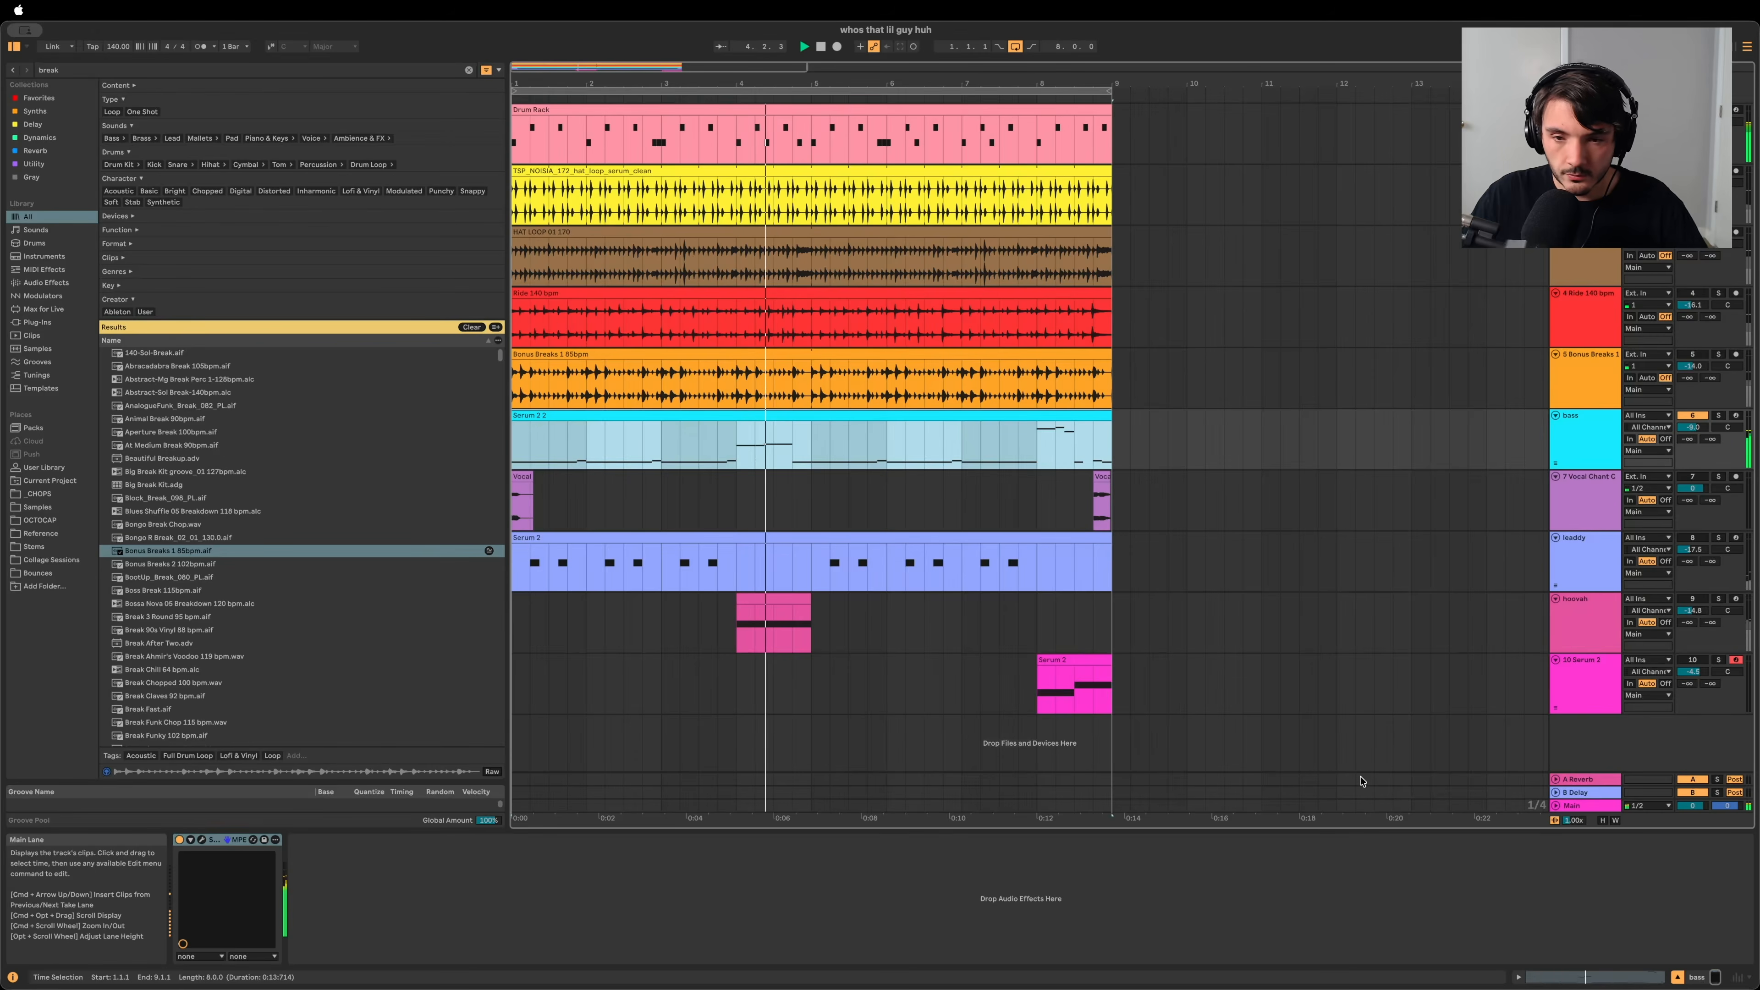
pyautogui.press('Tab')
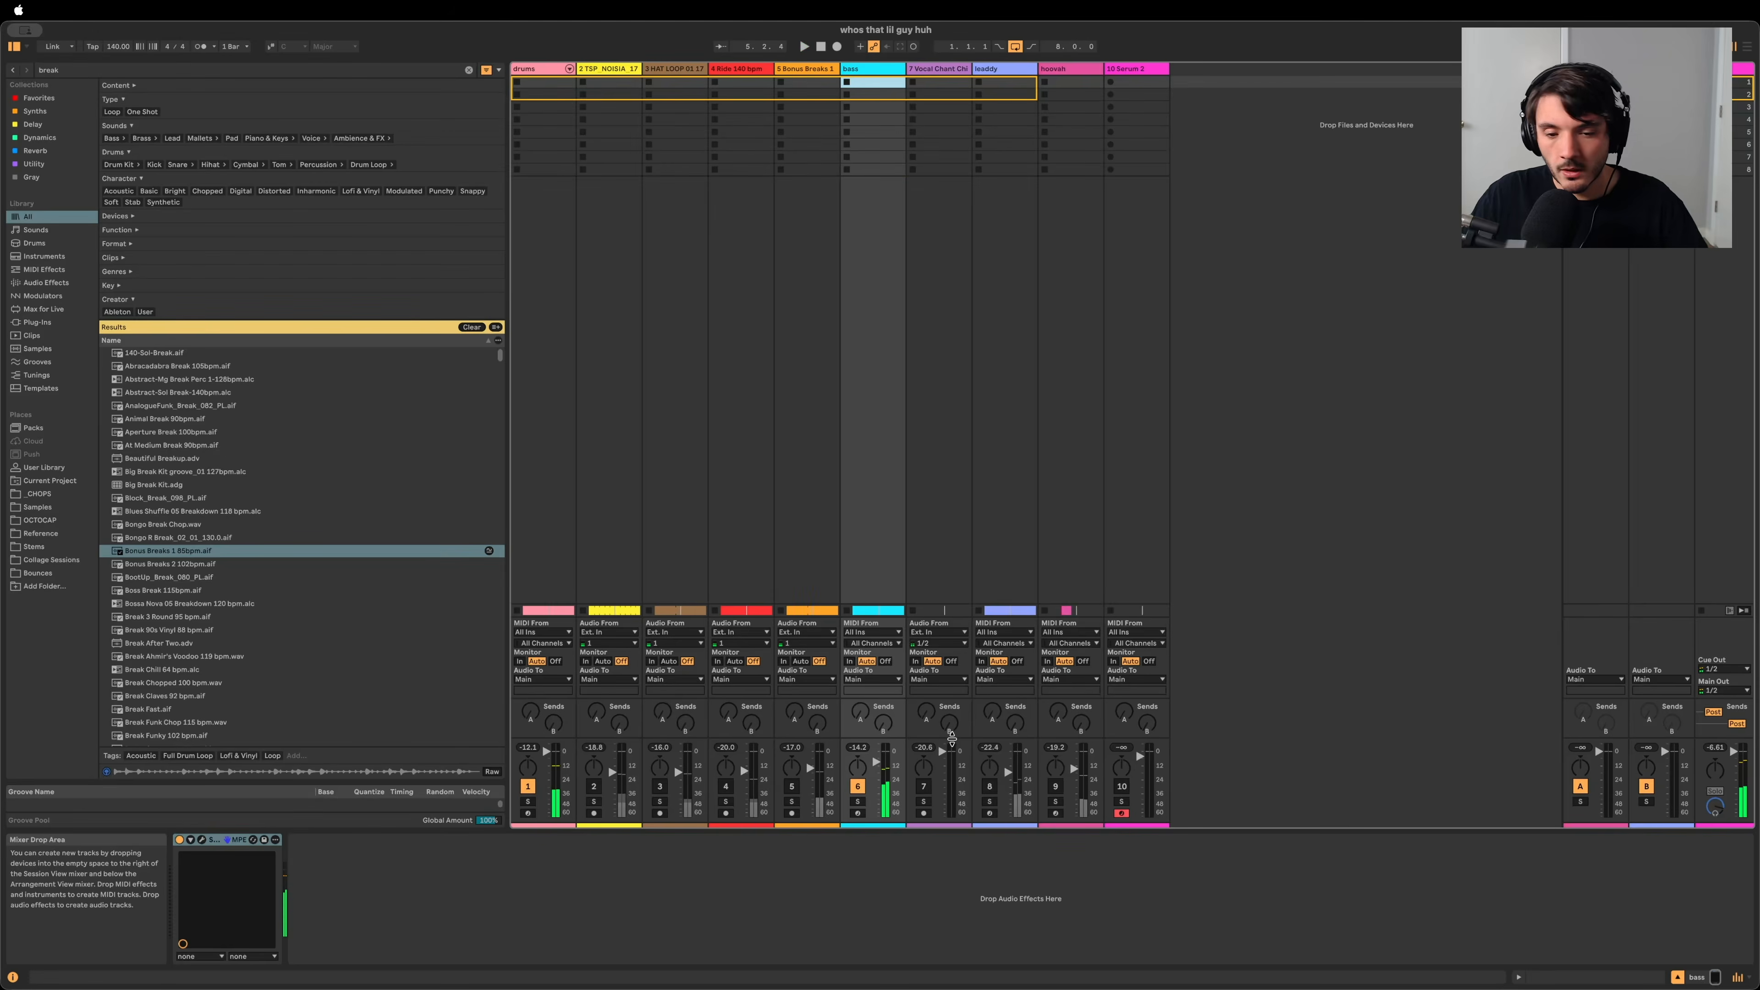
pyautogui.press('Tab')
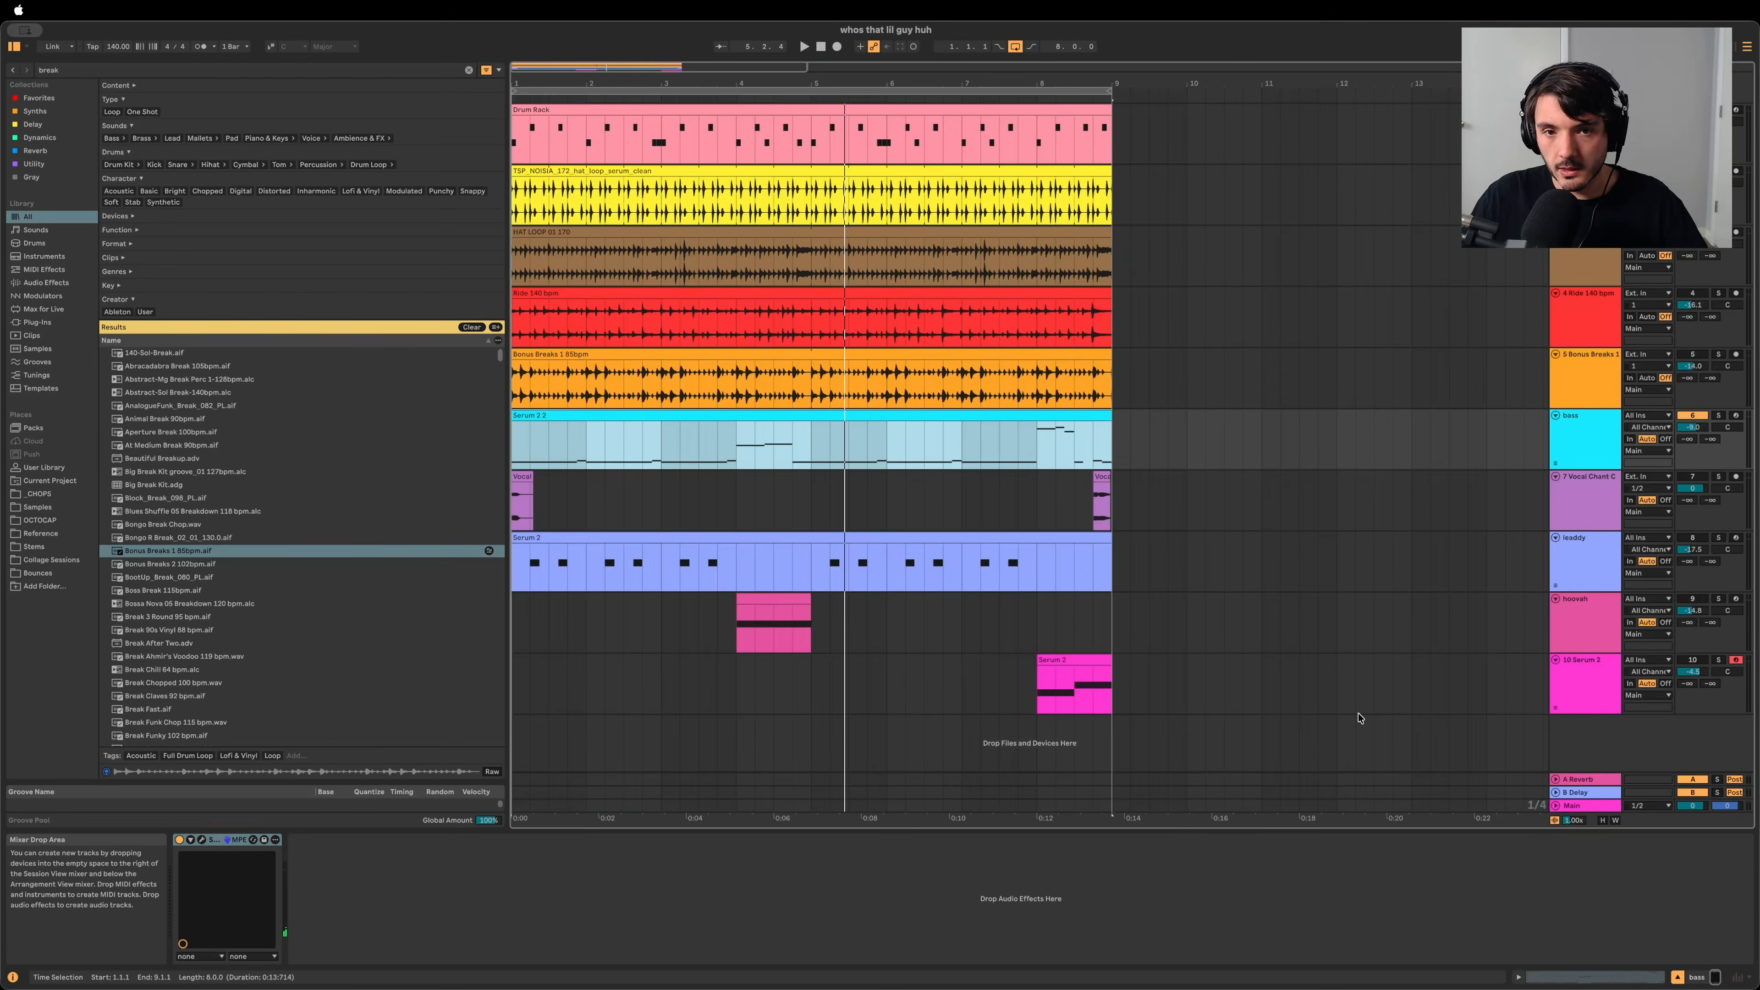
# Step: Search the browser for eq and add EQ Eight to the bass track
pyautogui.press('cmd+f')
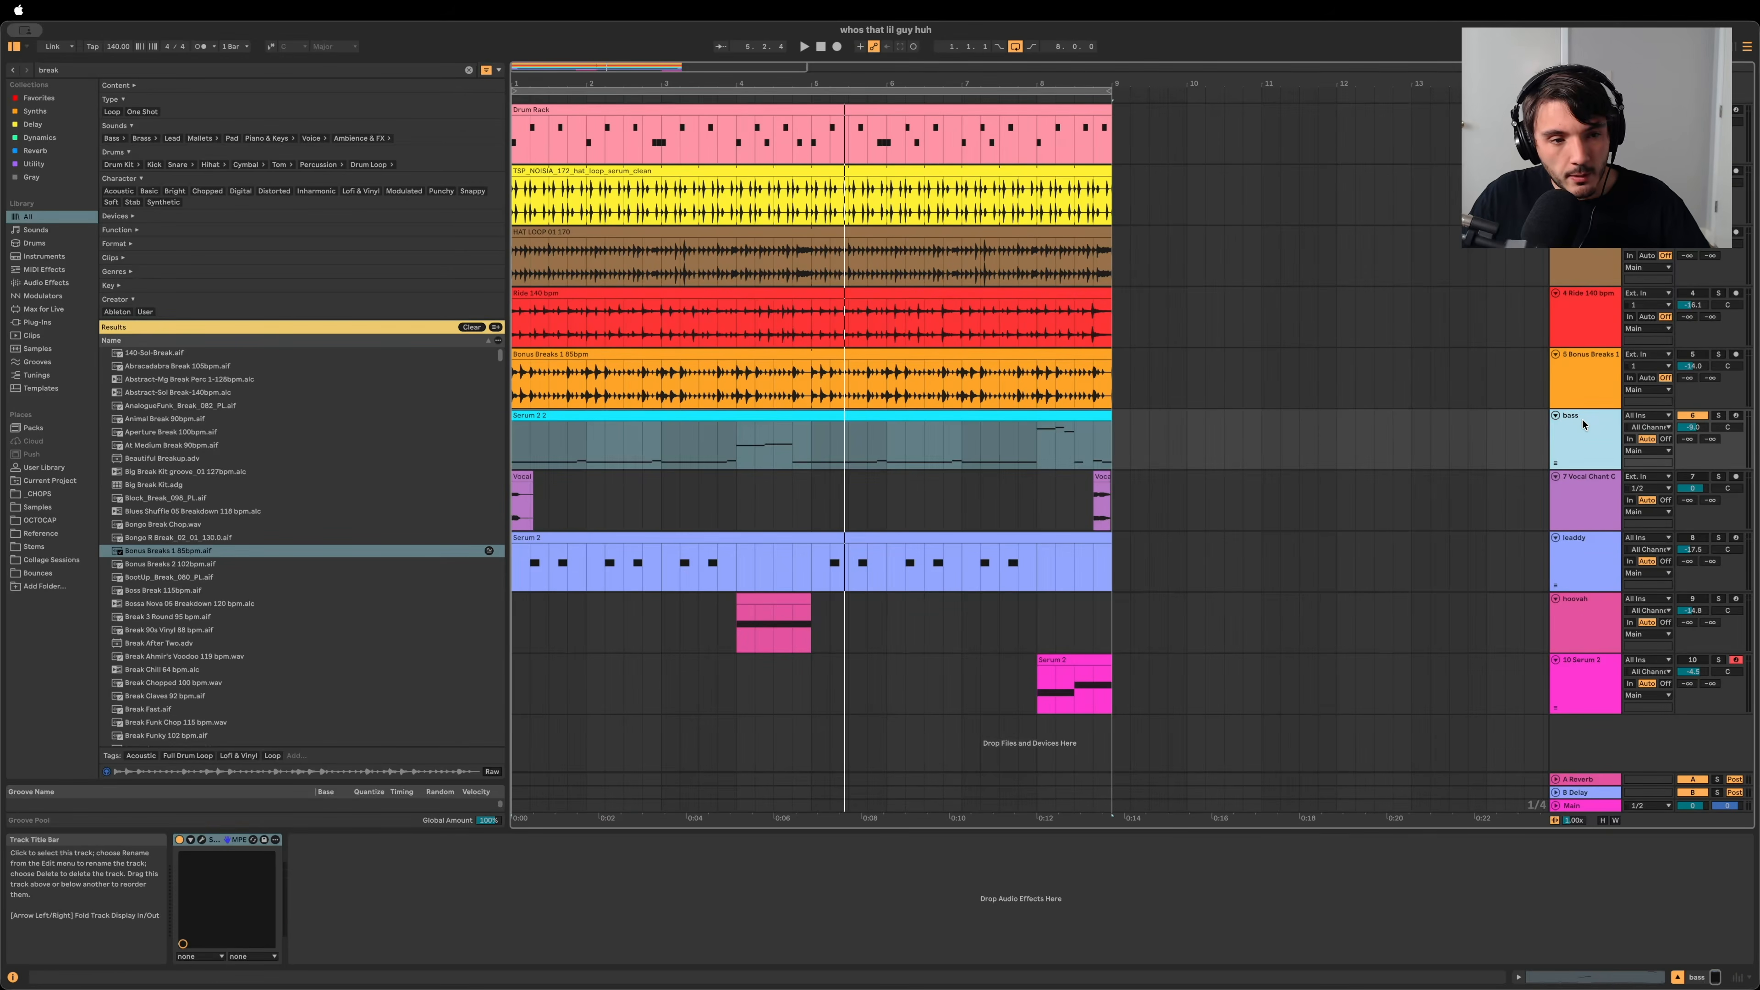
pyautogui.write('eq')
pyautogui.press('Down')
pyautogui.press('Down')
pyautogui.press('Return')
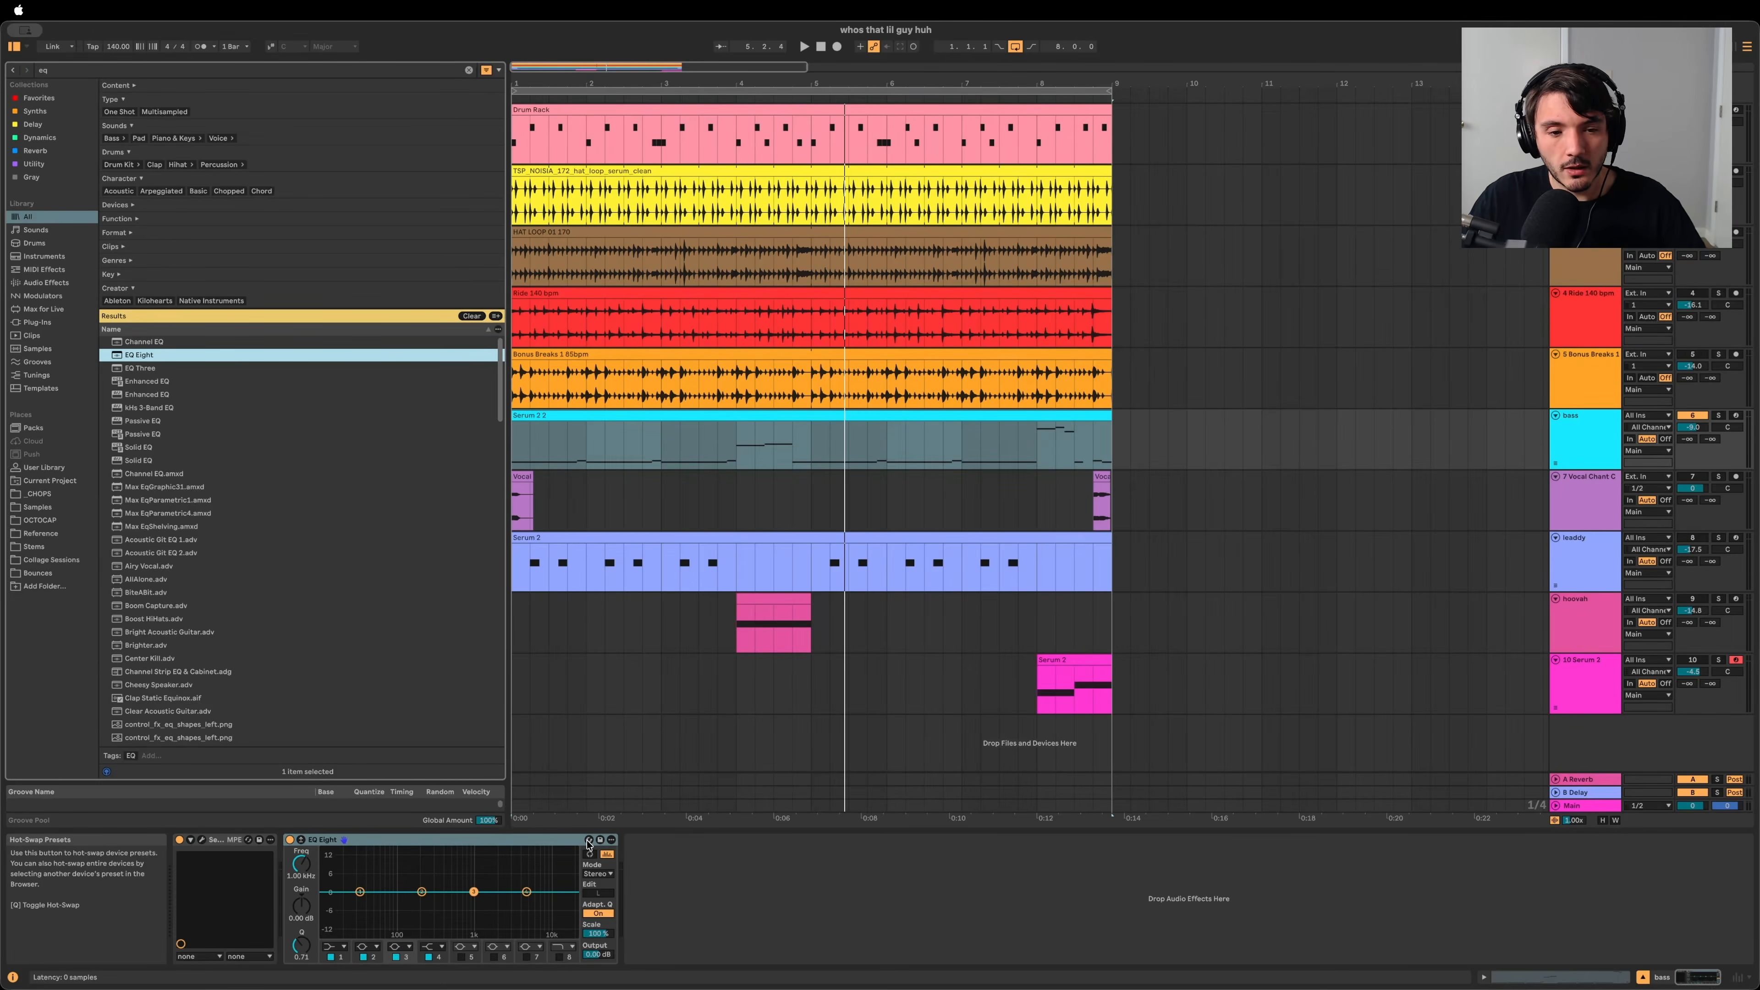
# Step: Change band 4 of the bass EQ Eight to a high-cut filter at about 2.83 kHz with Q 0.54, listening during playback
pyautogui.press('space')
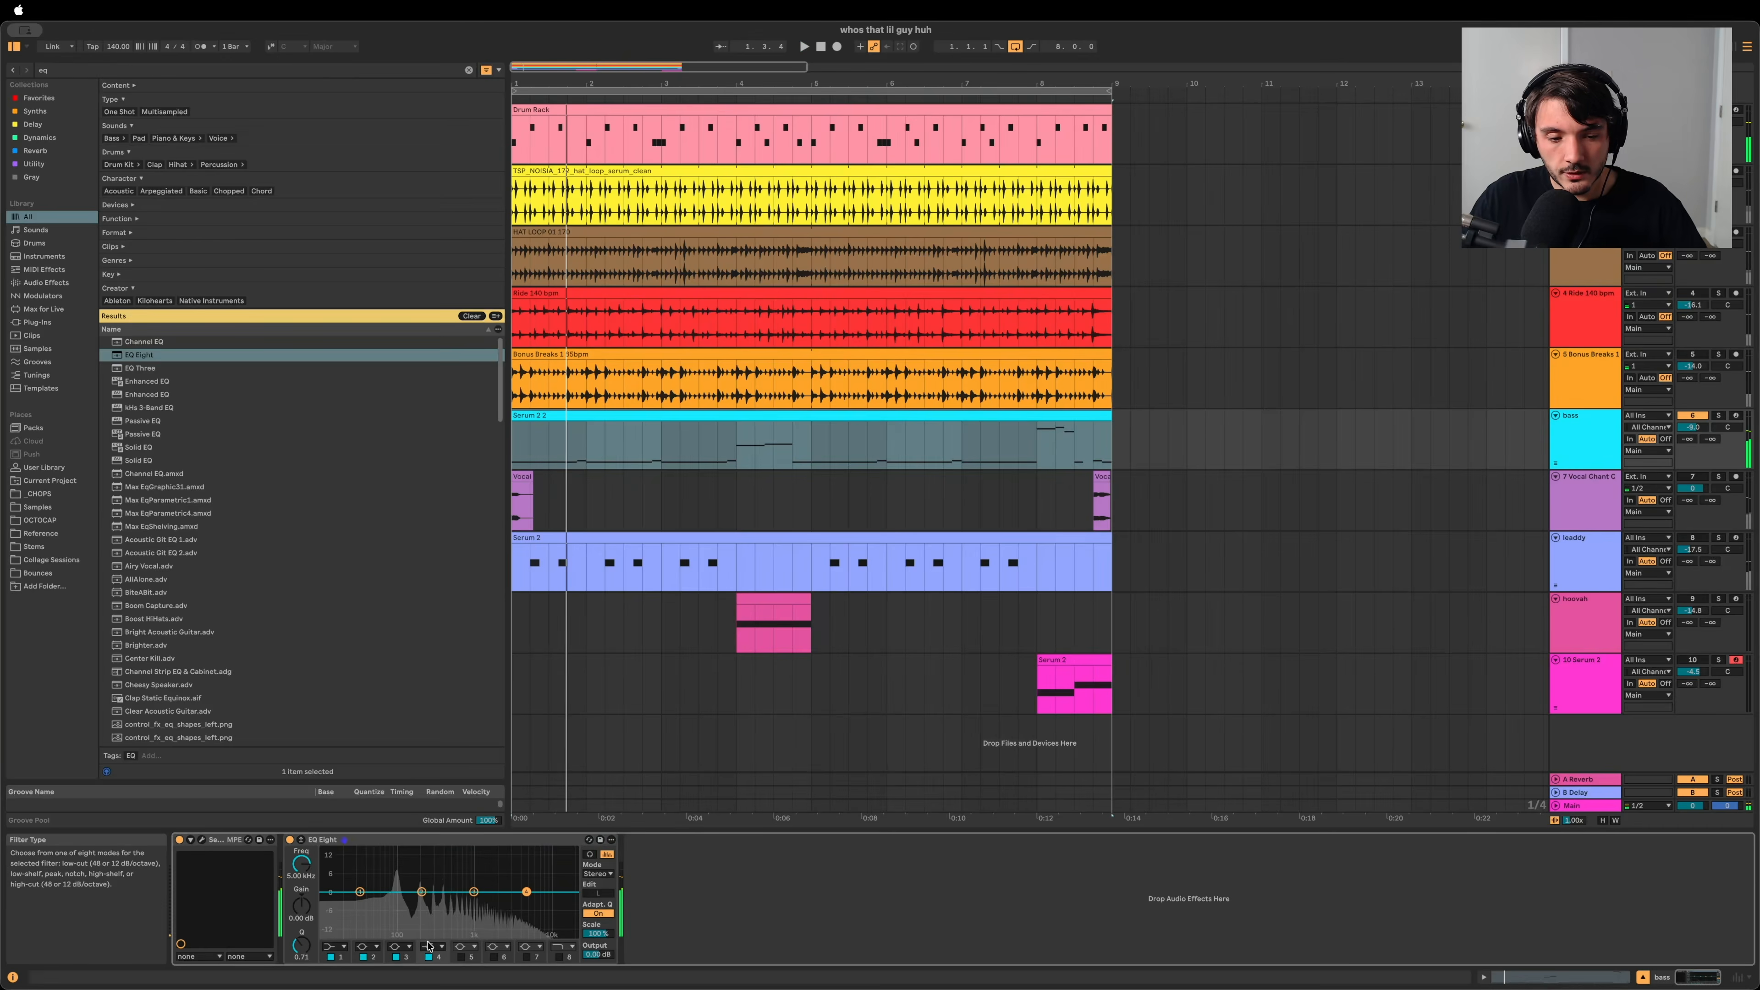
pyautogui.click(433, 946)
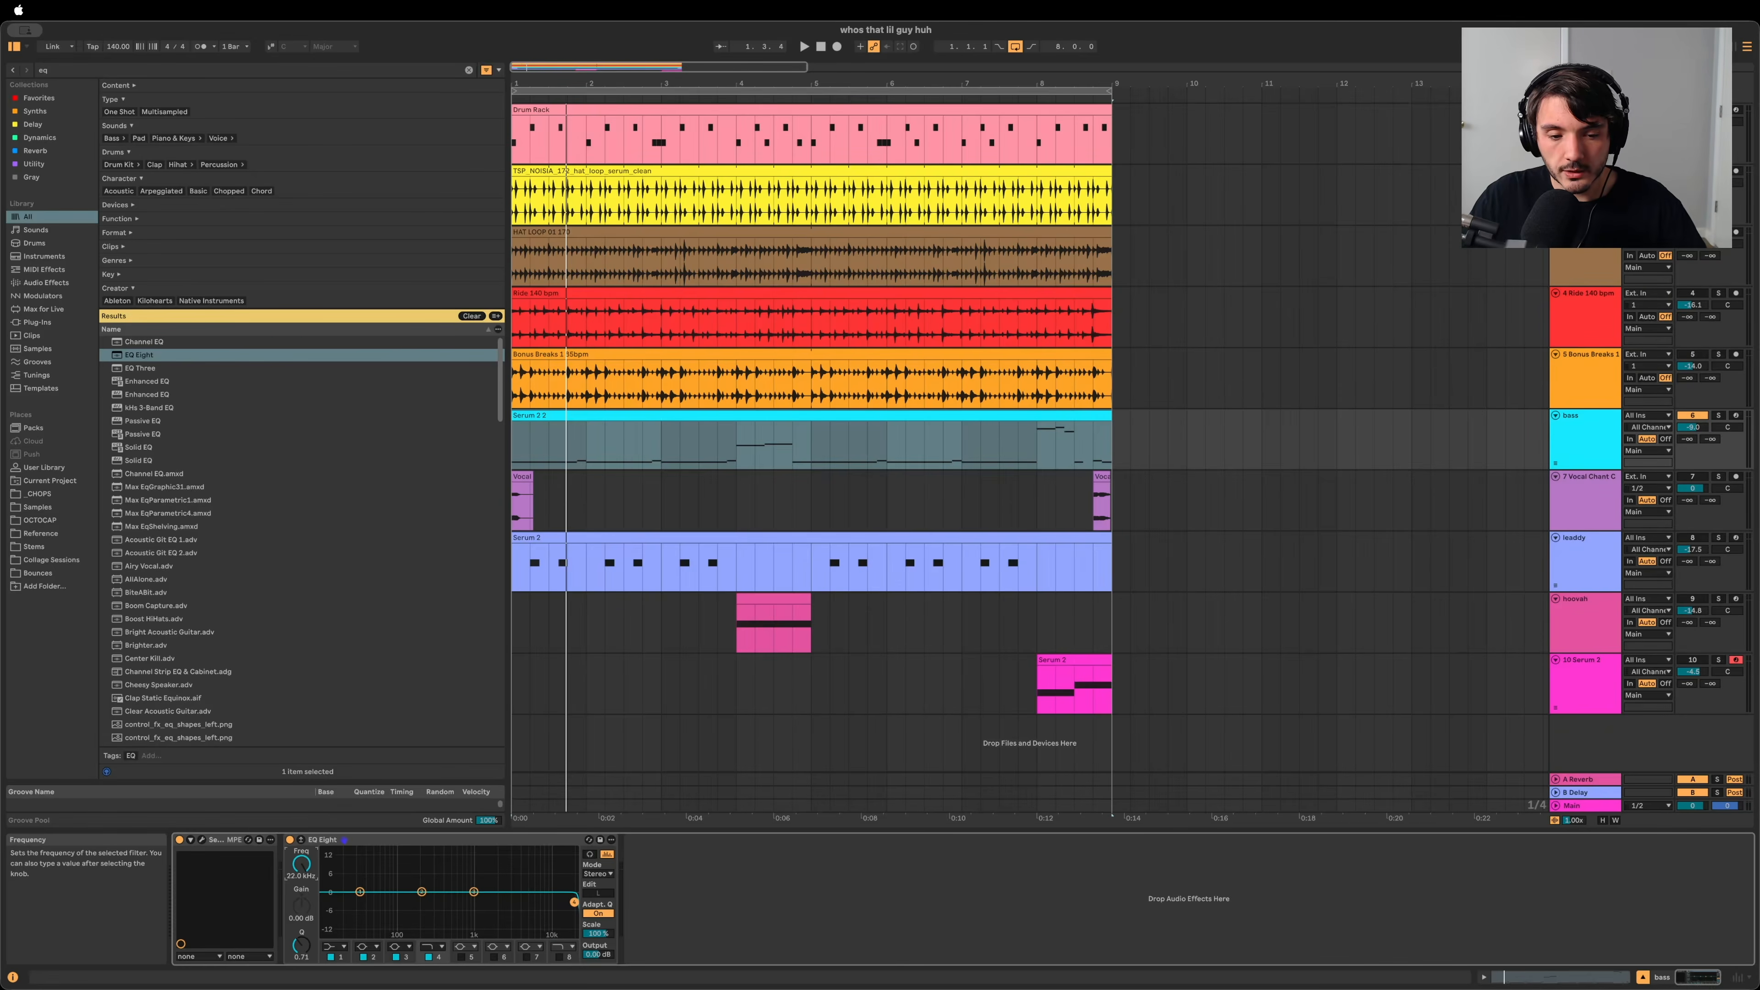
pyautogui.press('space')
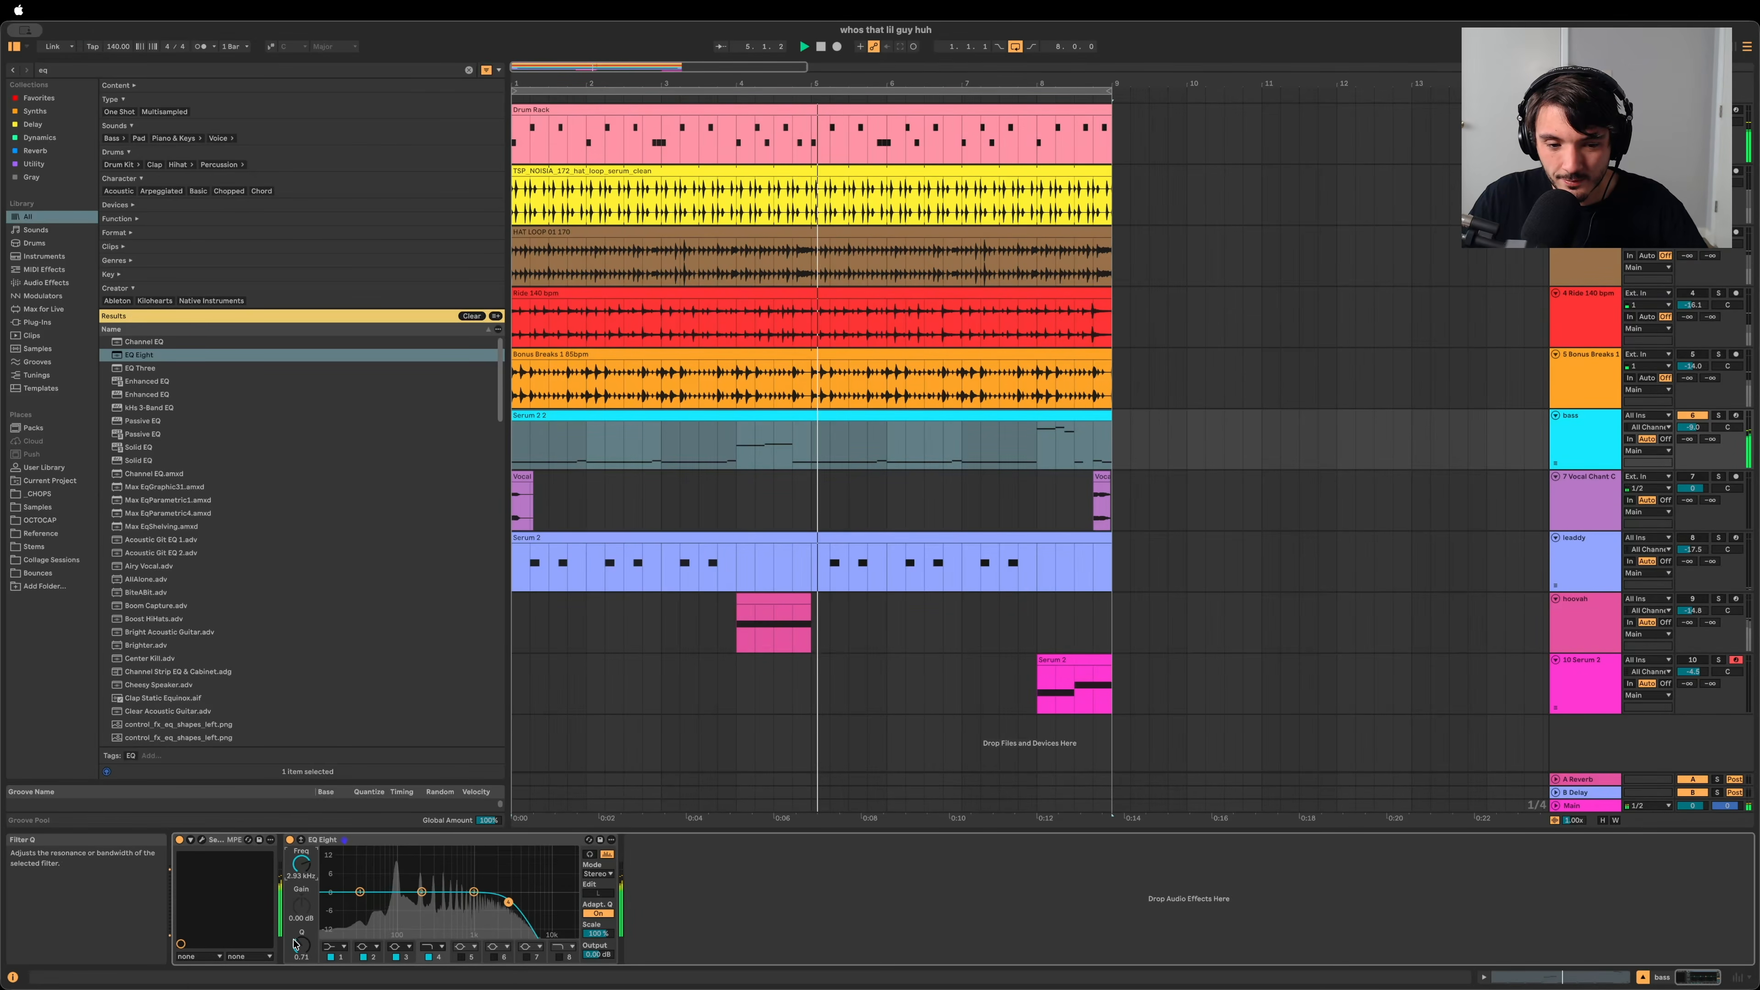
pyautogui.moveTo(297, 945); pyautogui.dragTo(297, 953)
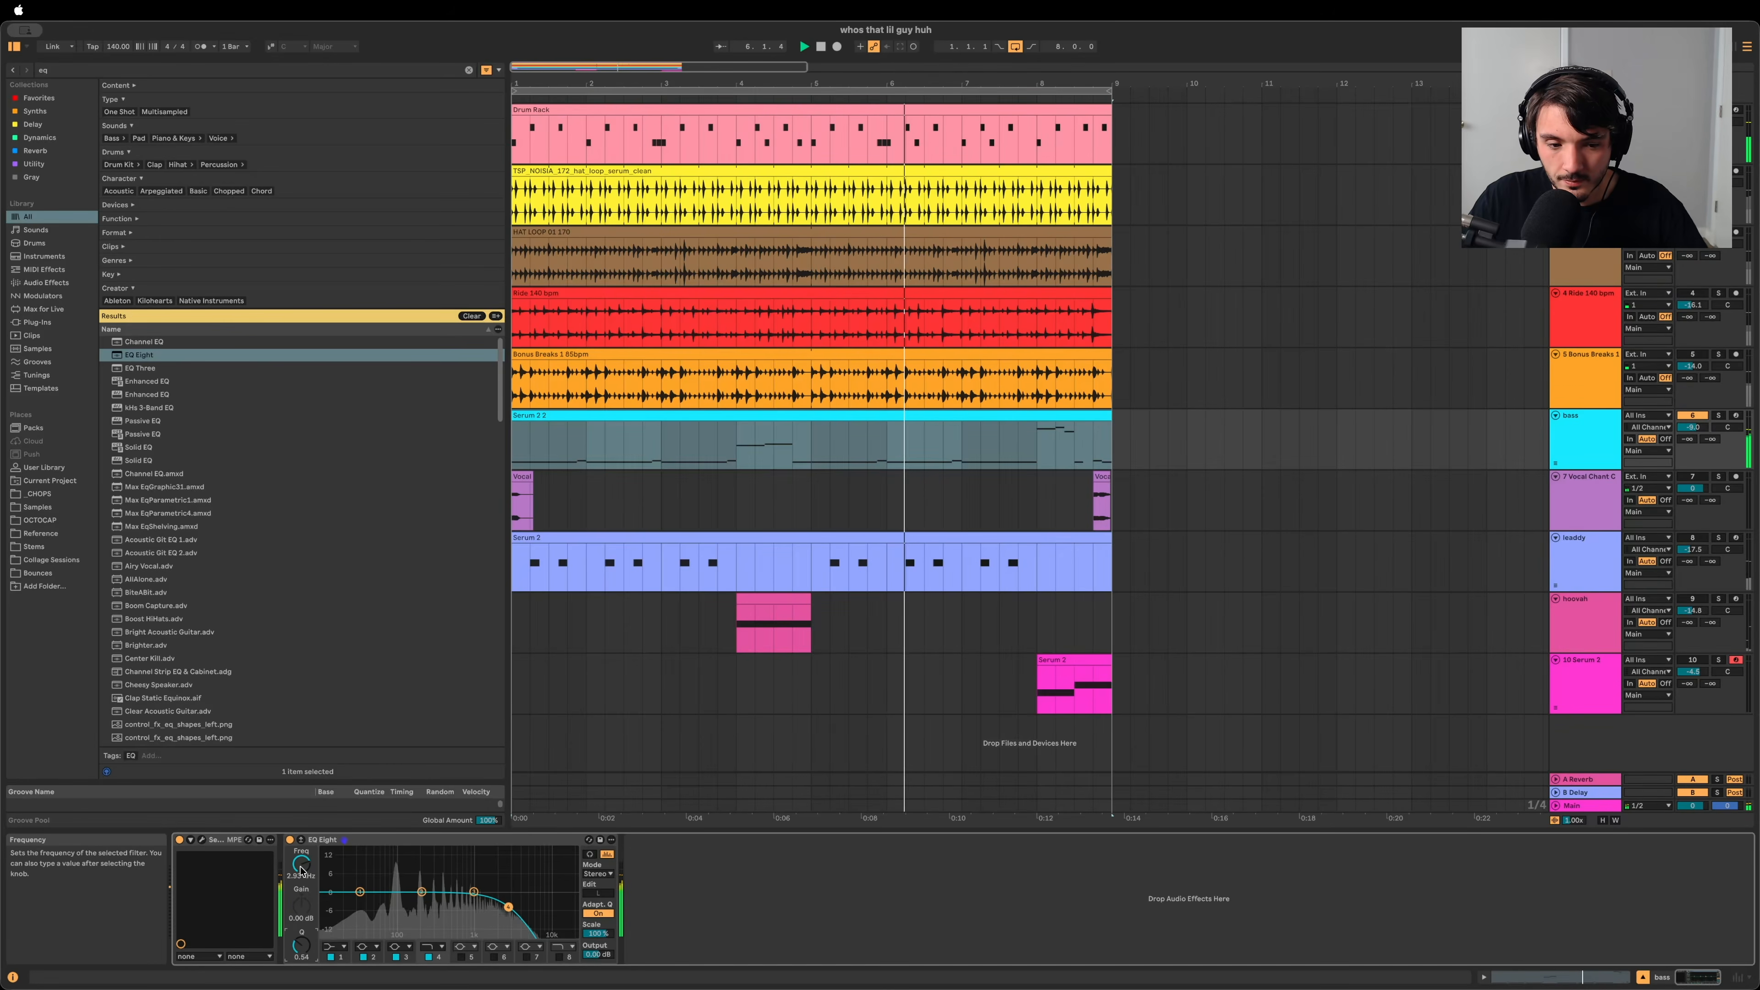
pyautogui.moveTo(300, 864); pyautogui.dragTo(299, 860)
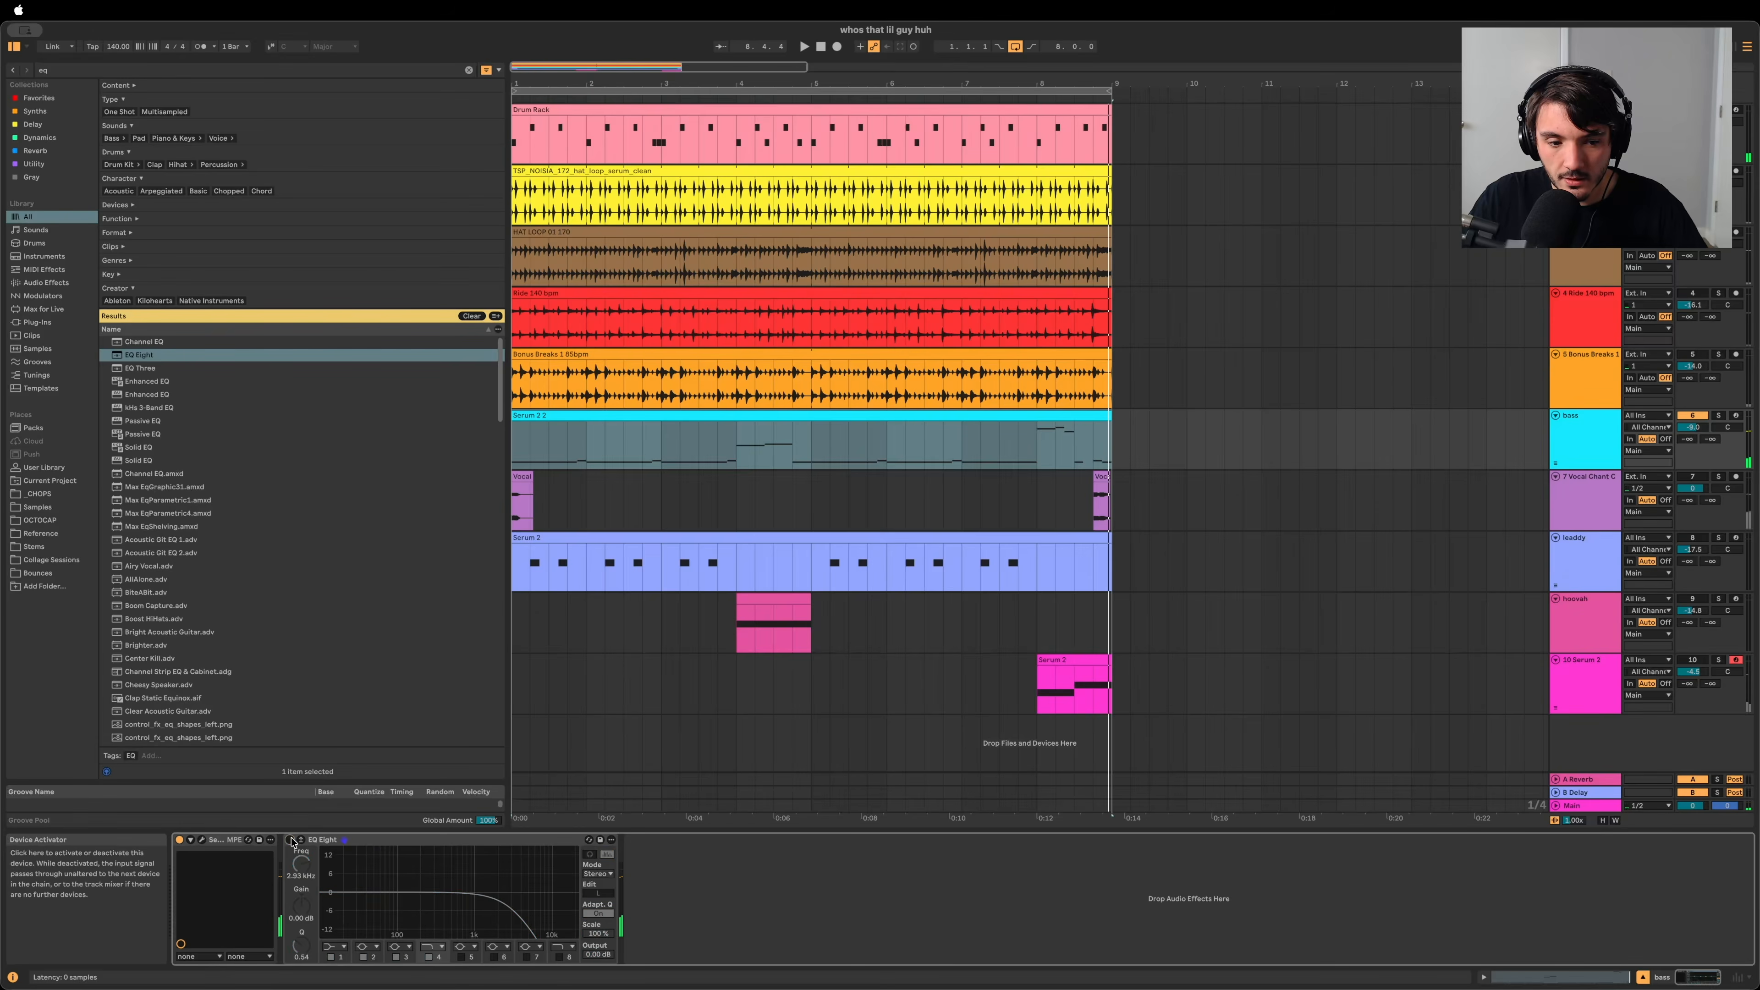
# Step: Compare the bass with EQ Eight off and on, and move the band 4 high cut to about 3.18 kHz
pyautogui.click(291, 840)
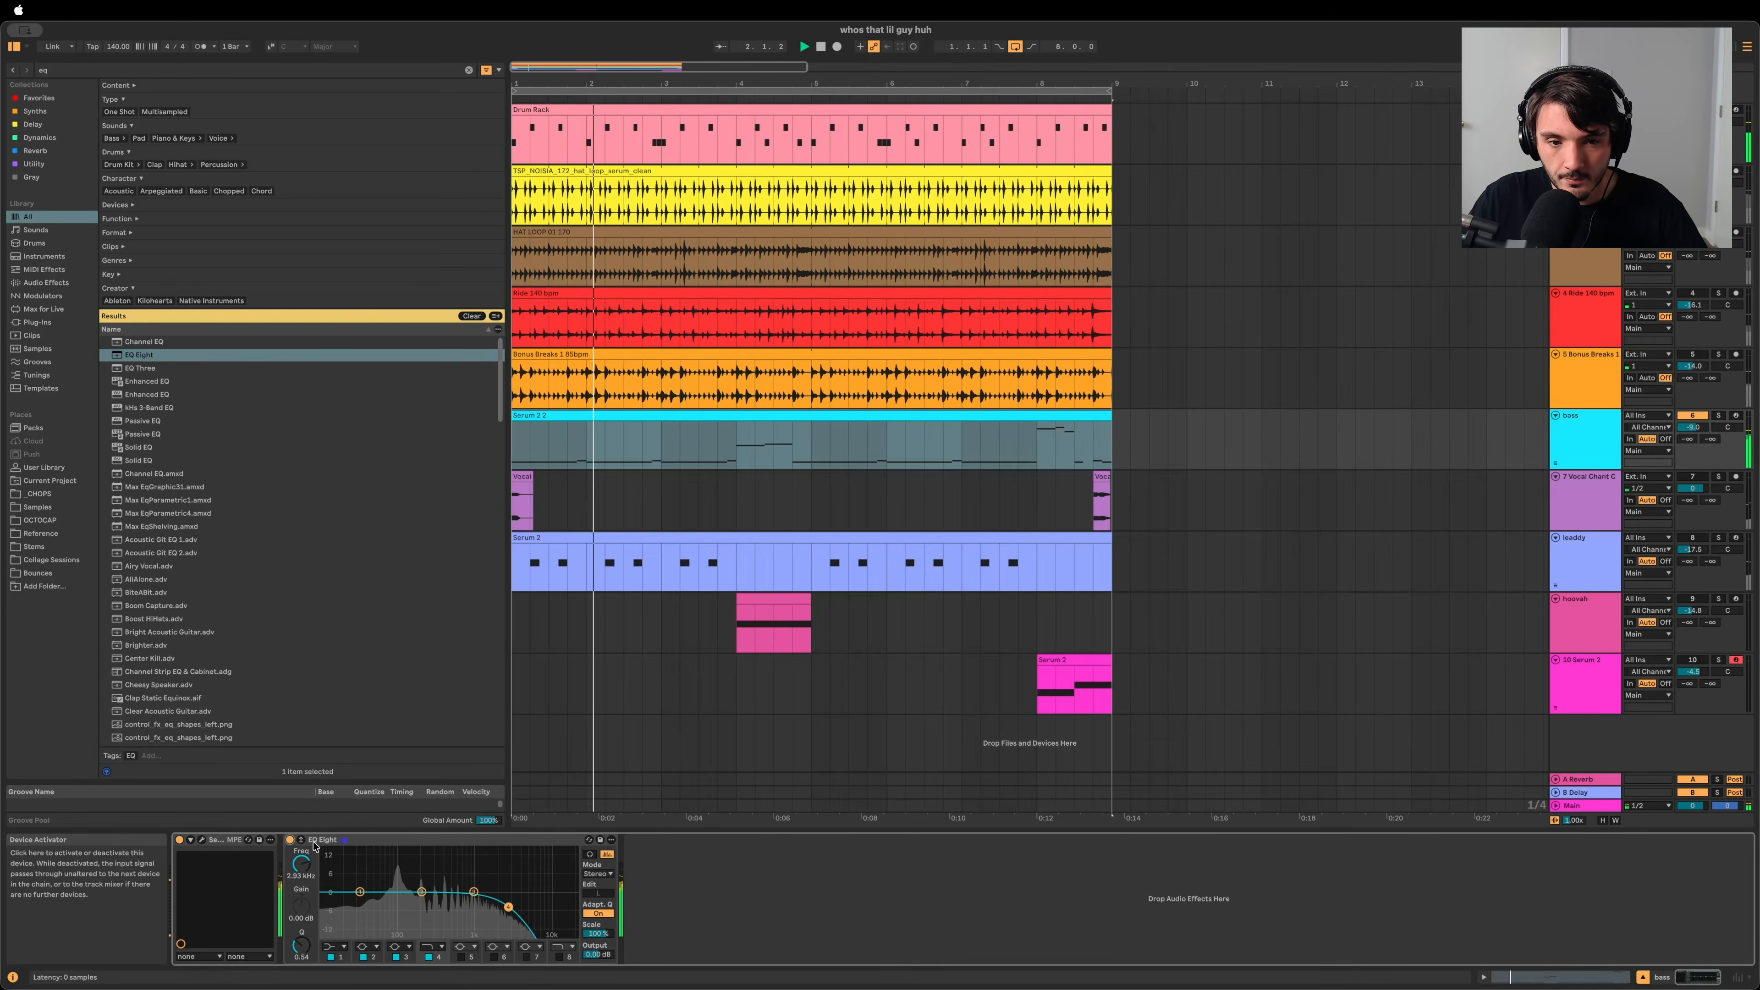
pyautogui.moveTo(512, 906); pyautogui.dragTo(510, 906)
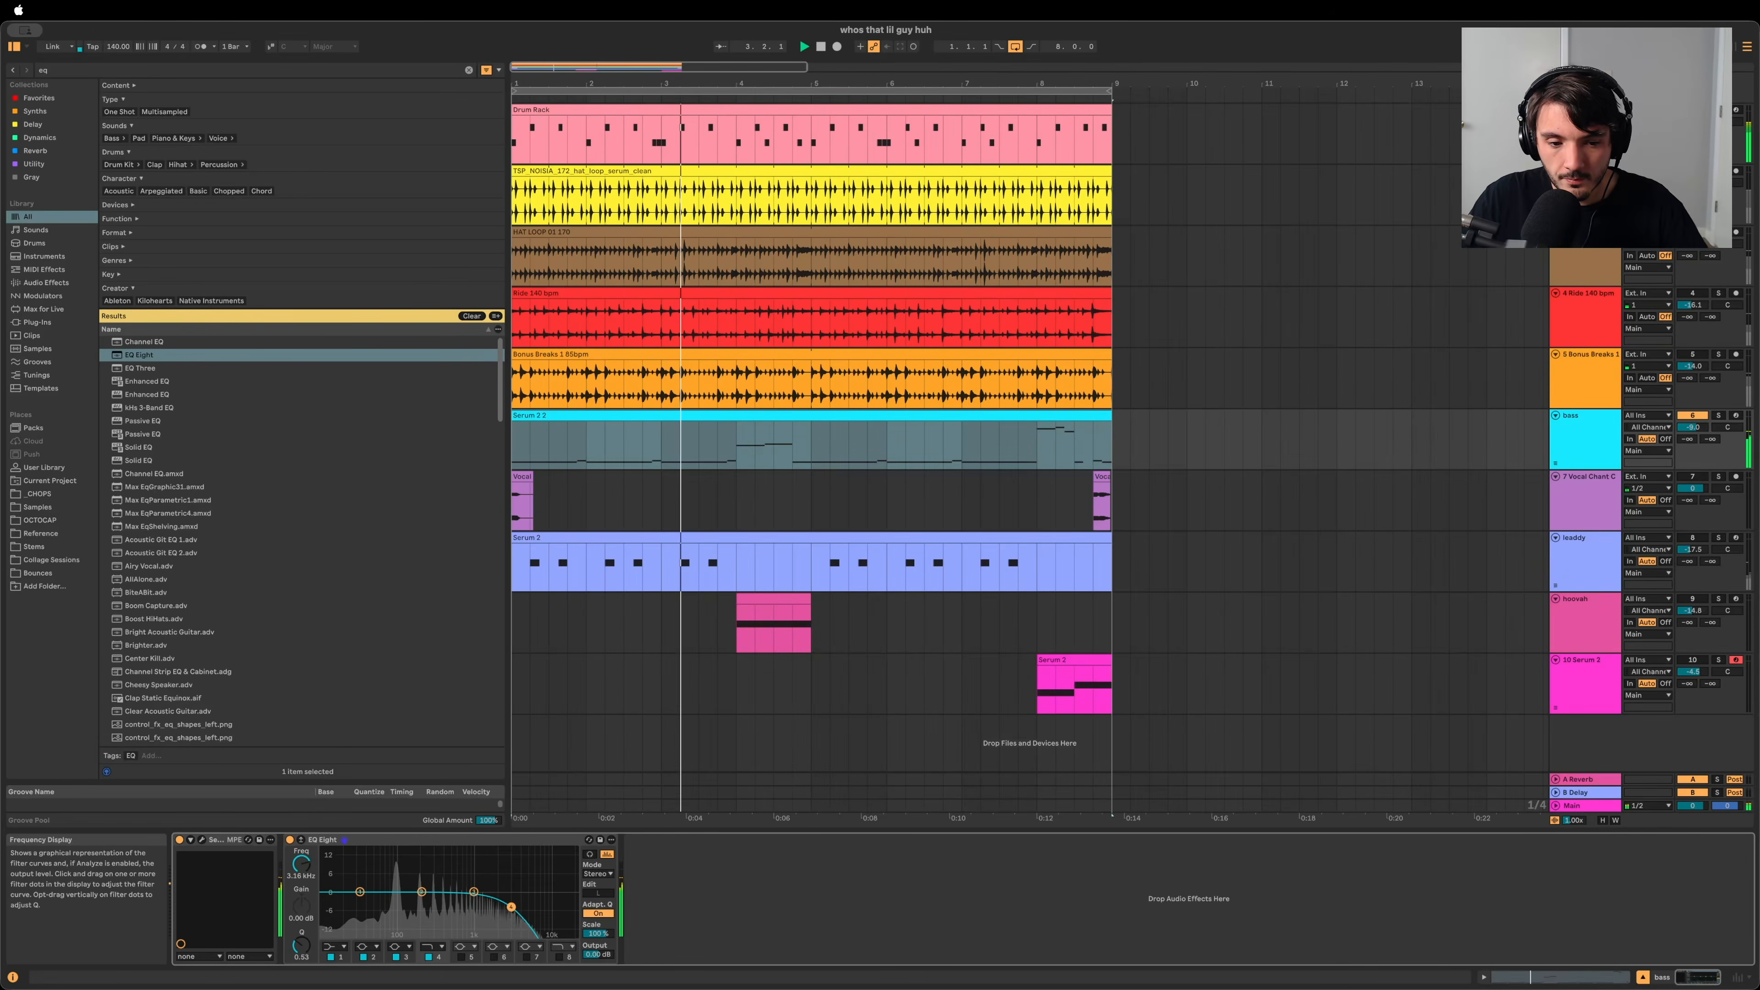
pyautogui.press('space')
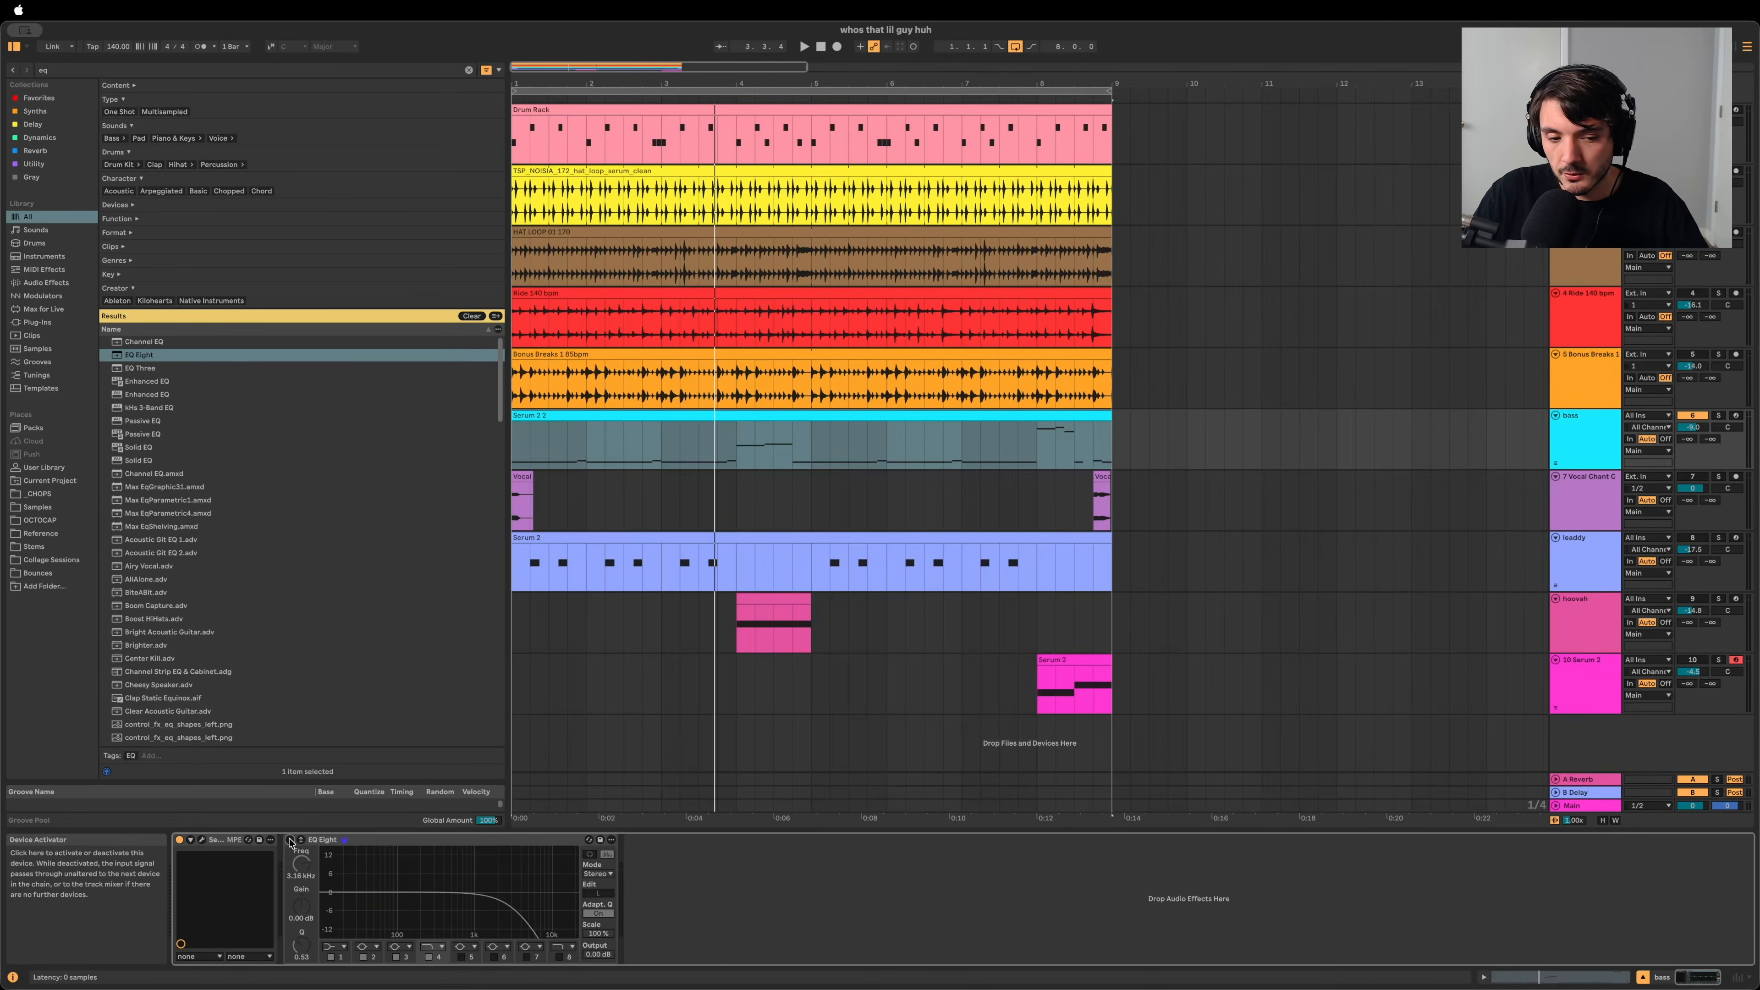
# Step: Sweep the high cut on the bass EQ Eight from fully open down to about 2.76 kHz during playback
pyautogui.press('space')
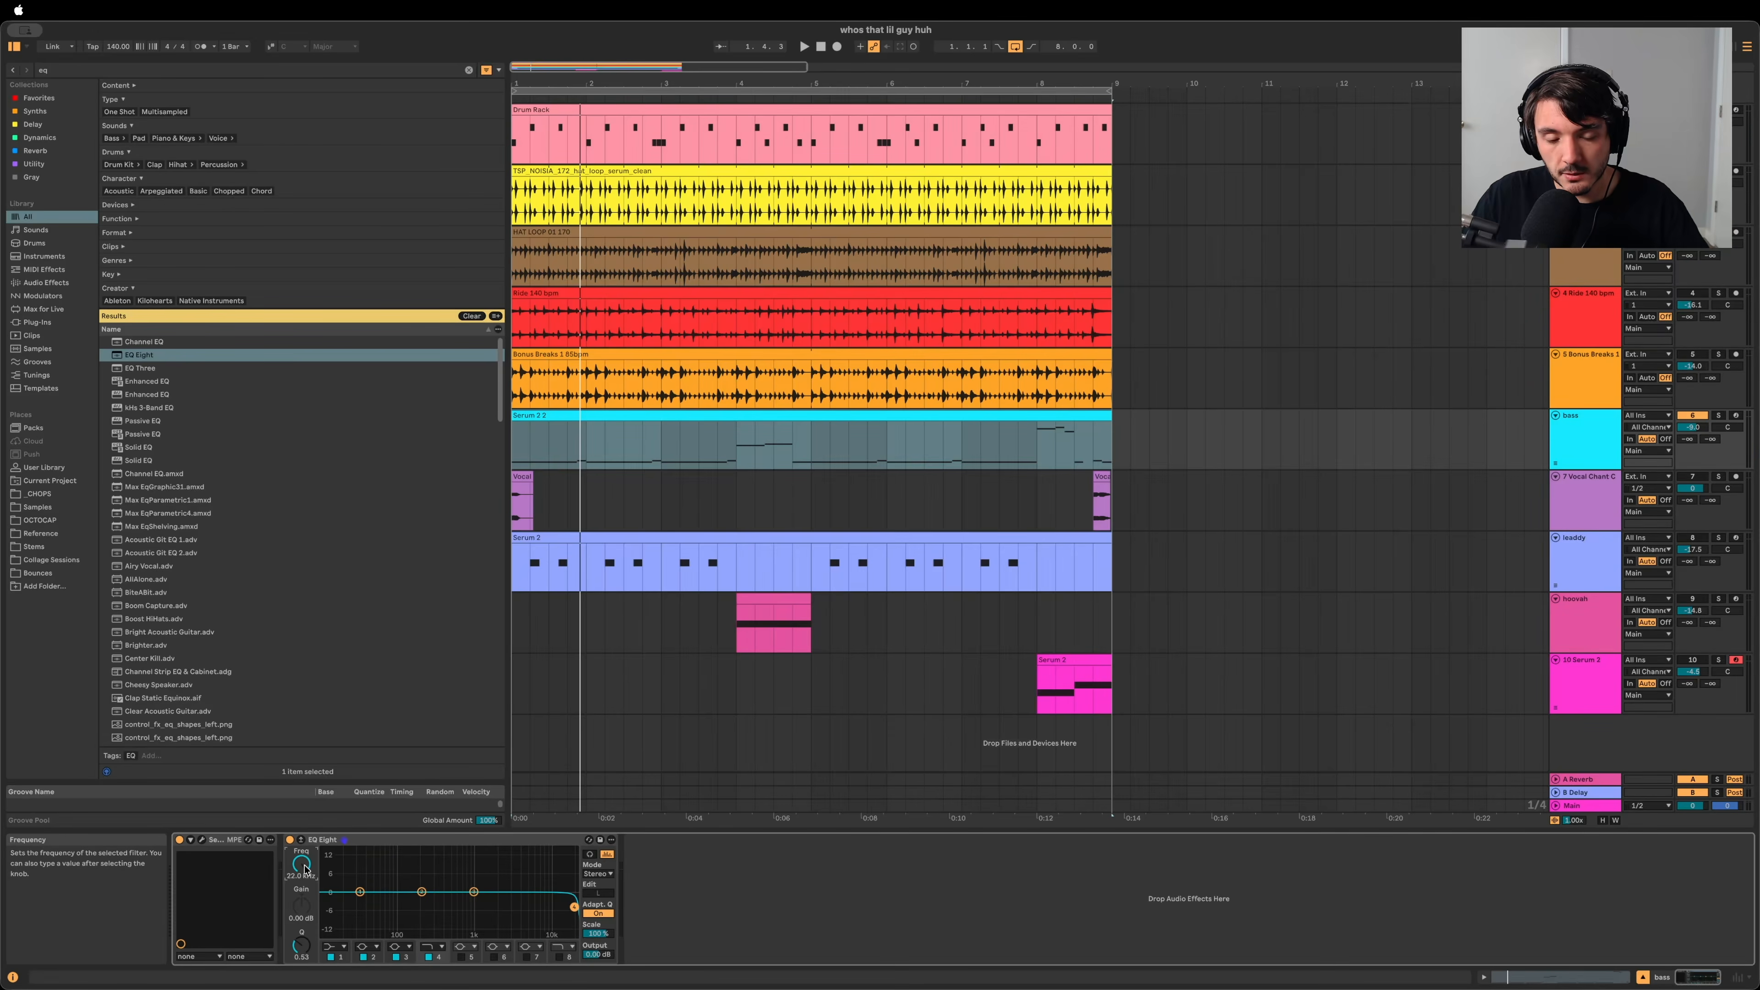
pyautogui.press('space')
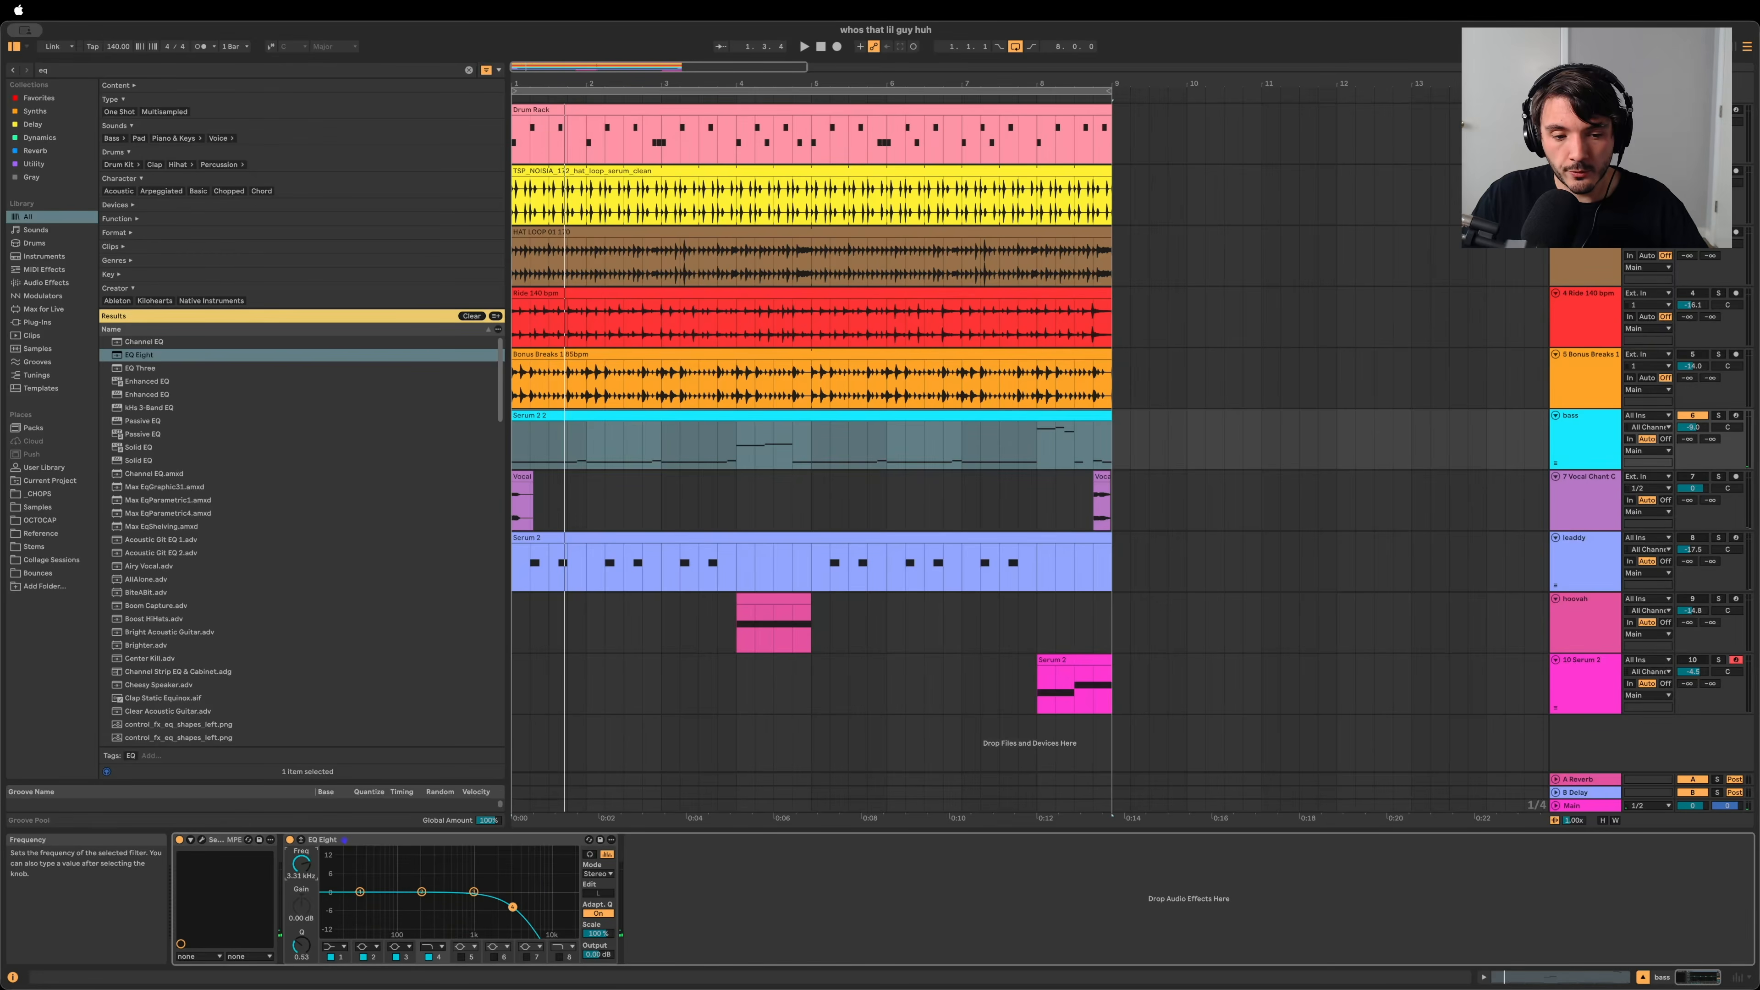
pyautogui.press('space')
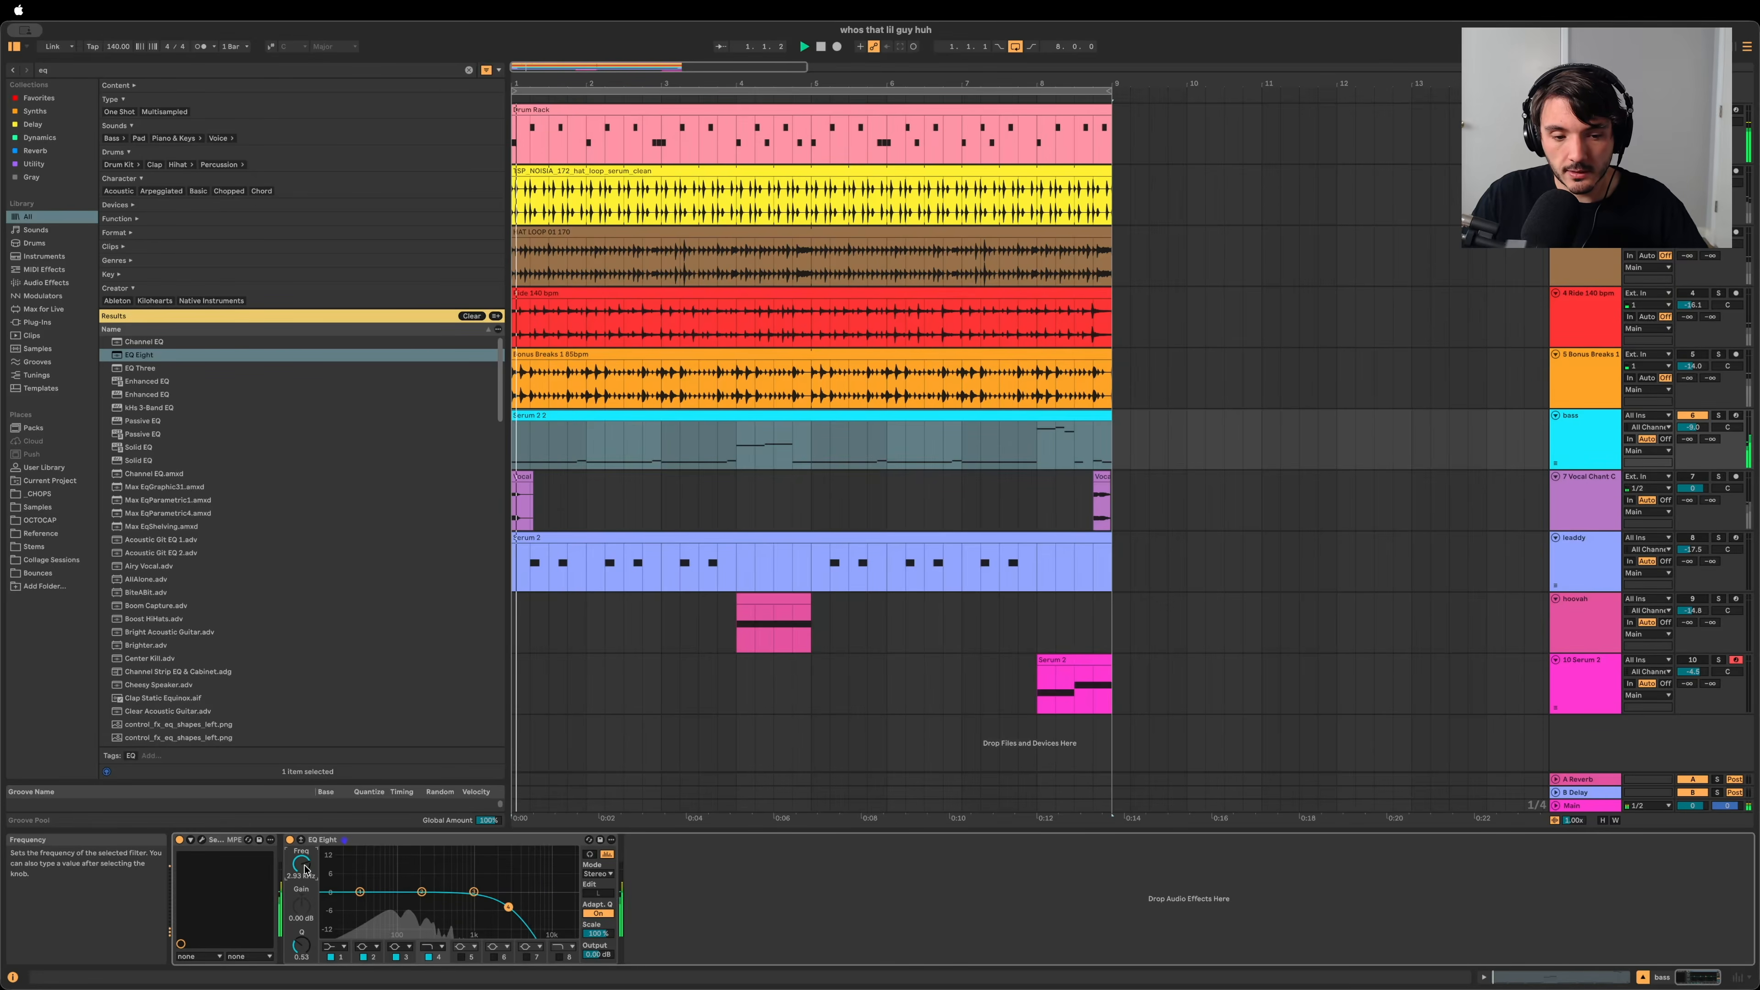
pyautogui.moveTo(305, 869); pyautogui.dragTo(304, 872)
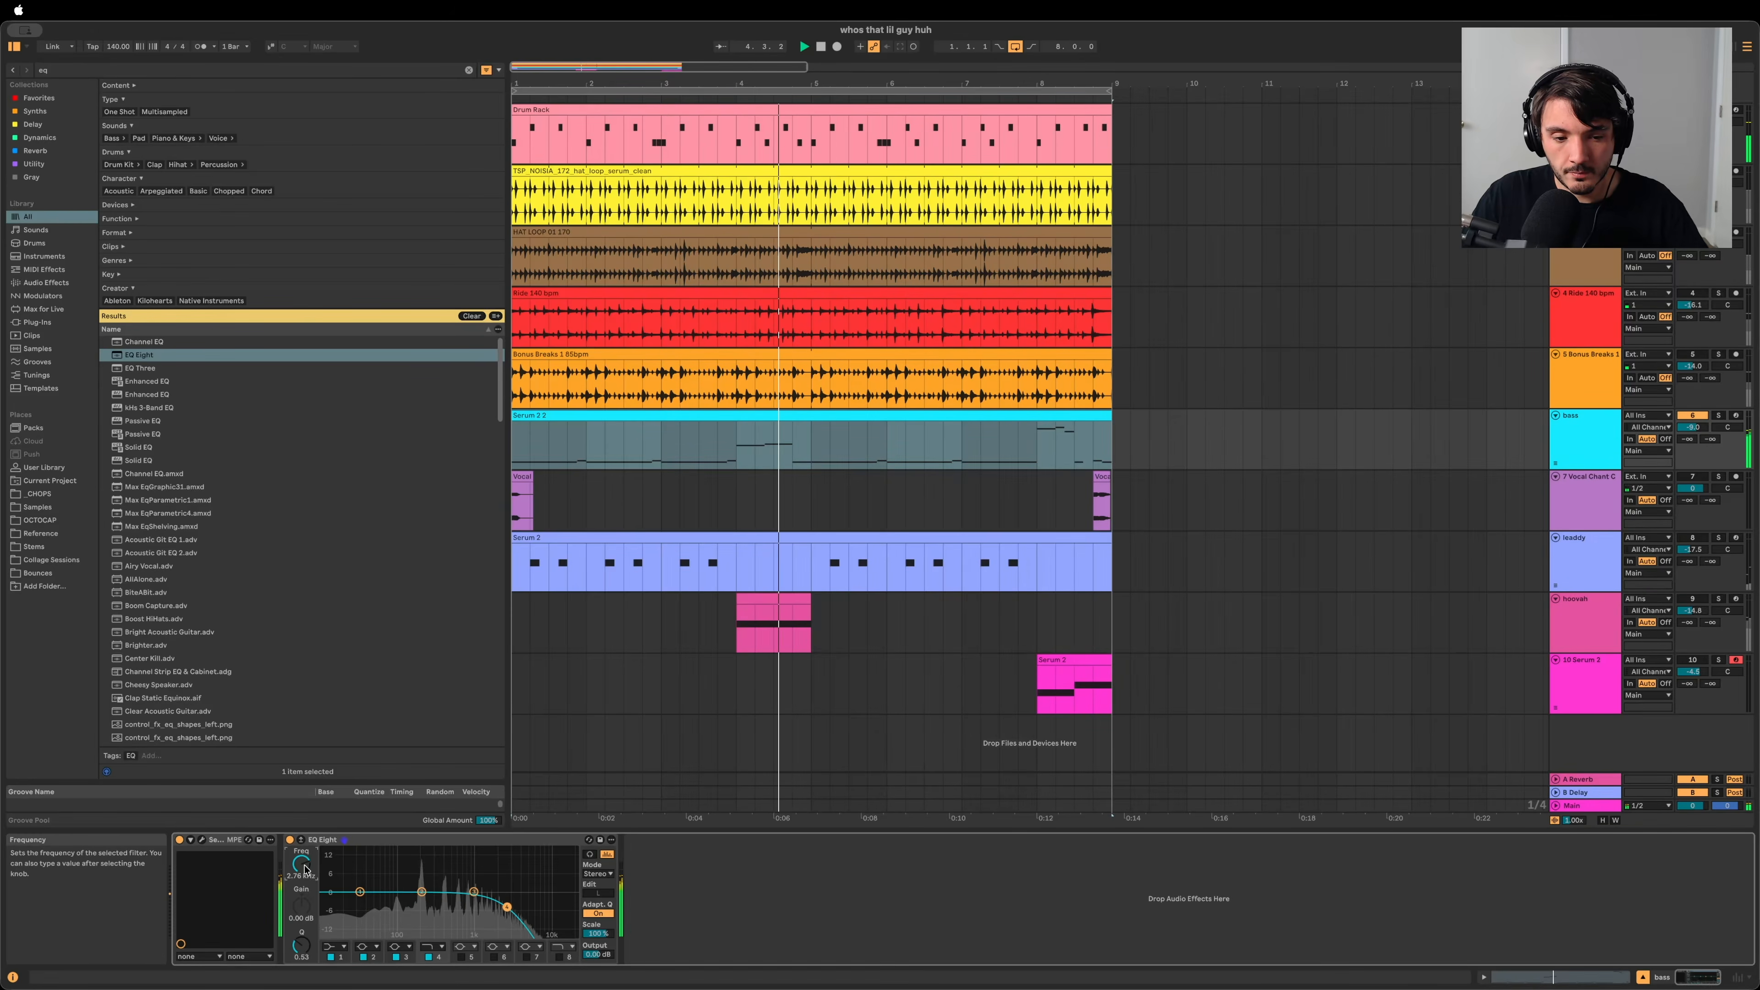
pyautogui.press('space')
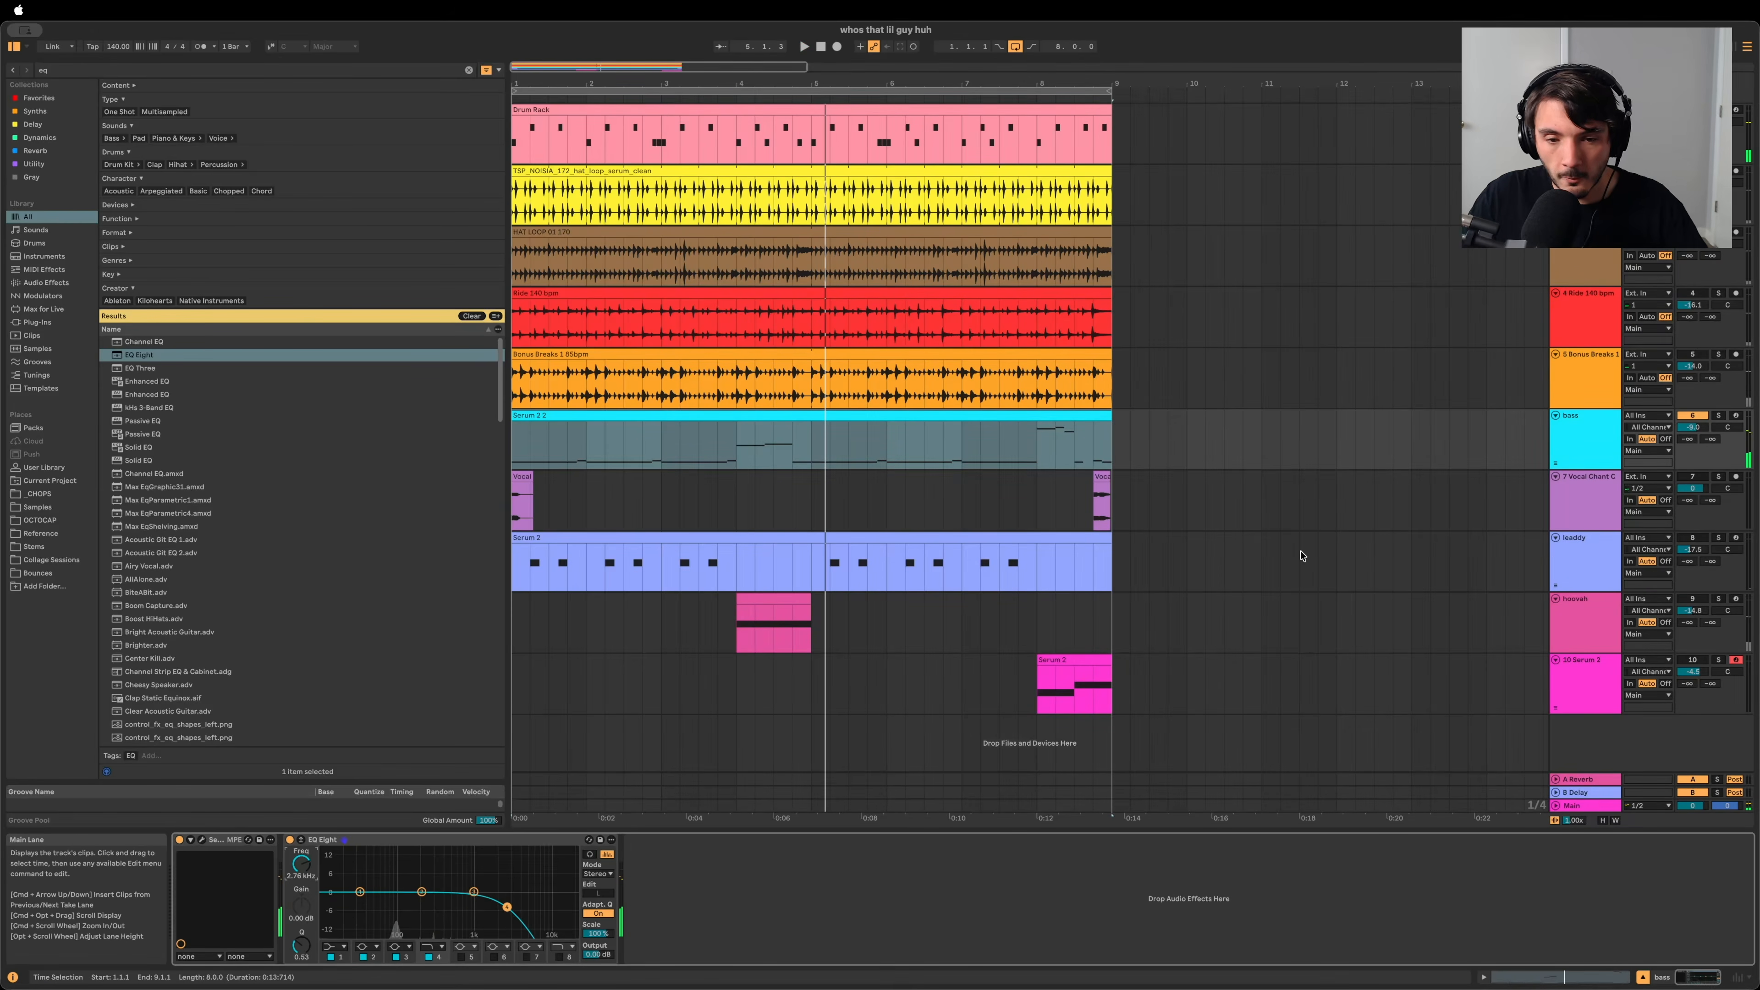
# Step: Listen to the serum hat loop, HAT LOOP 01 170 and Ride 140 bpm tracks one after another in solo
pyautogui.click(1585, 170)
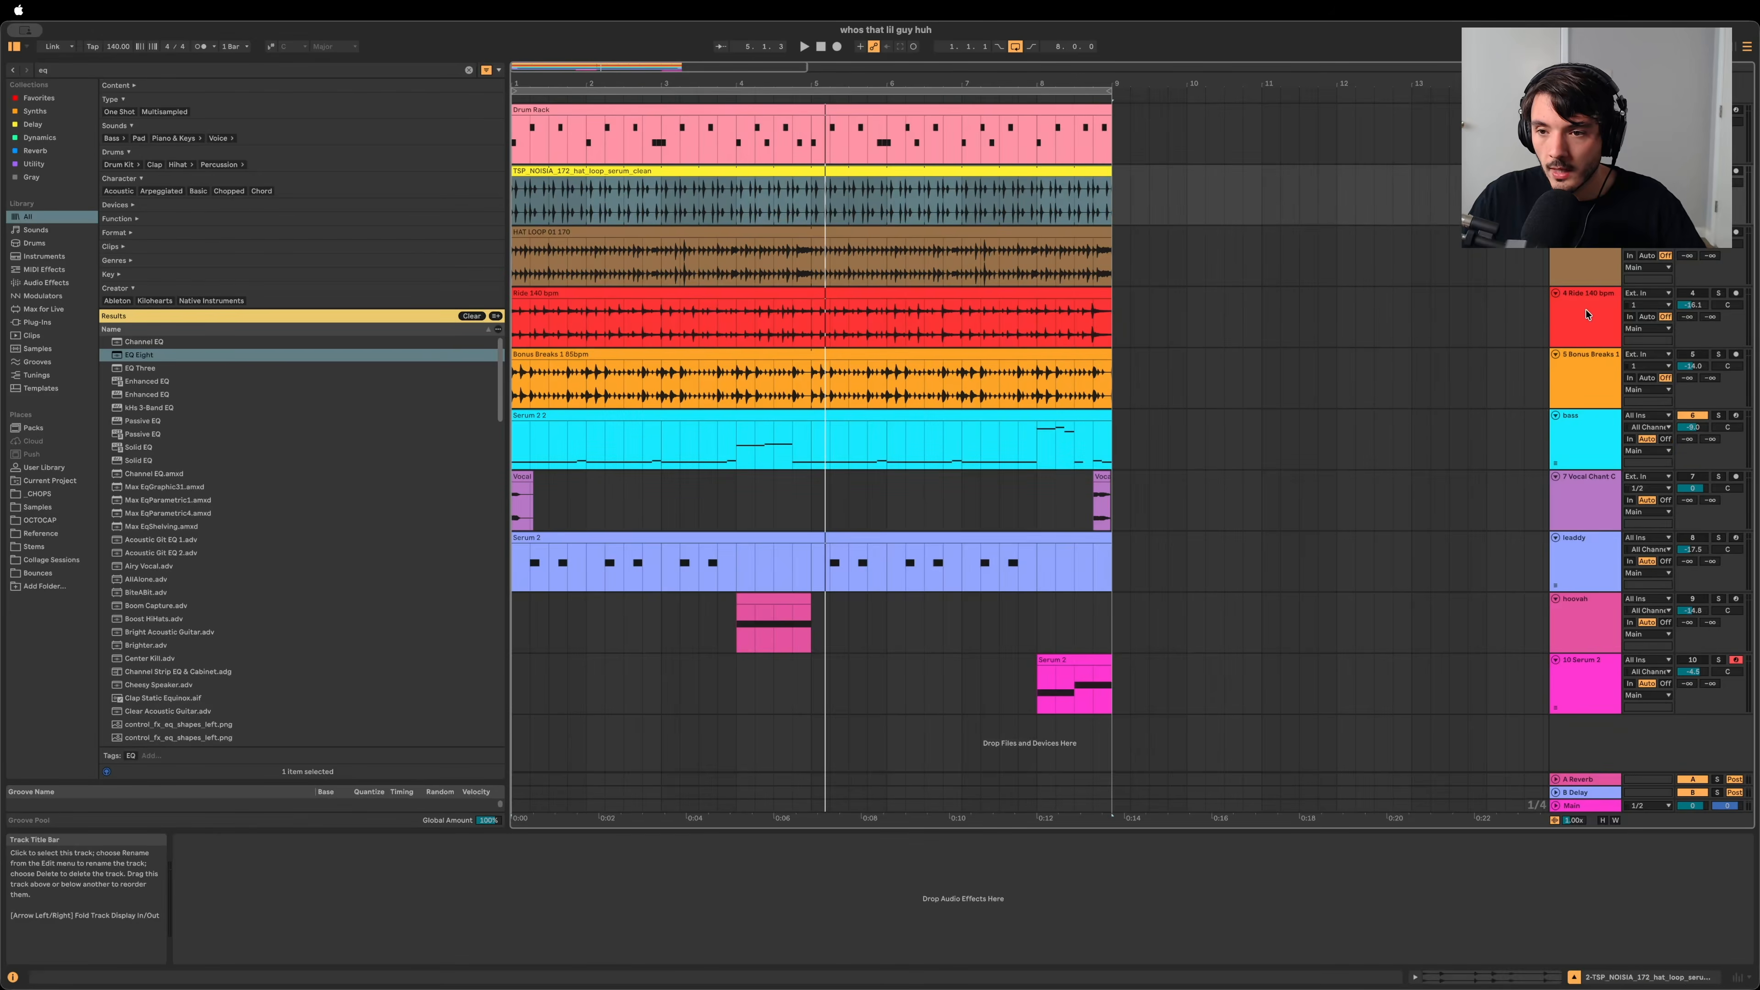
pyautogui.keyDown('shift'); pyautogui.click(1584, 293); pyautogui.keyUp('shift')
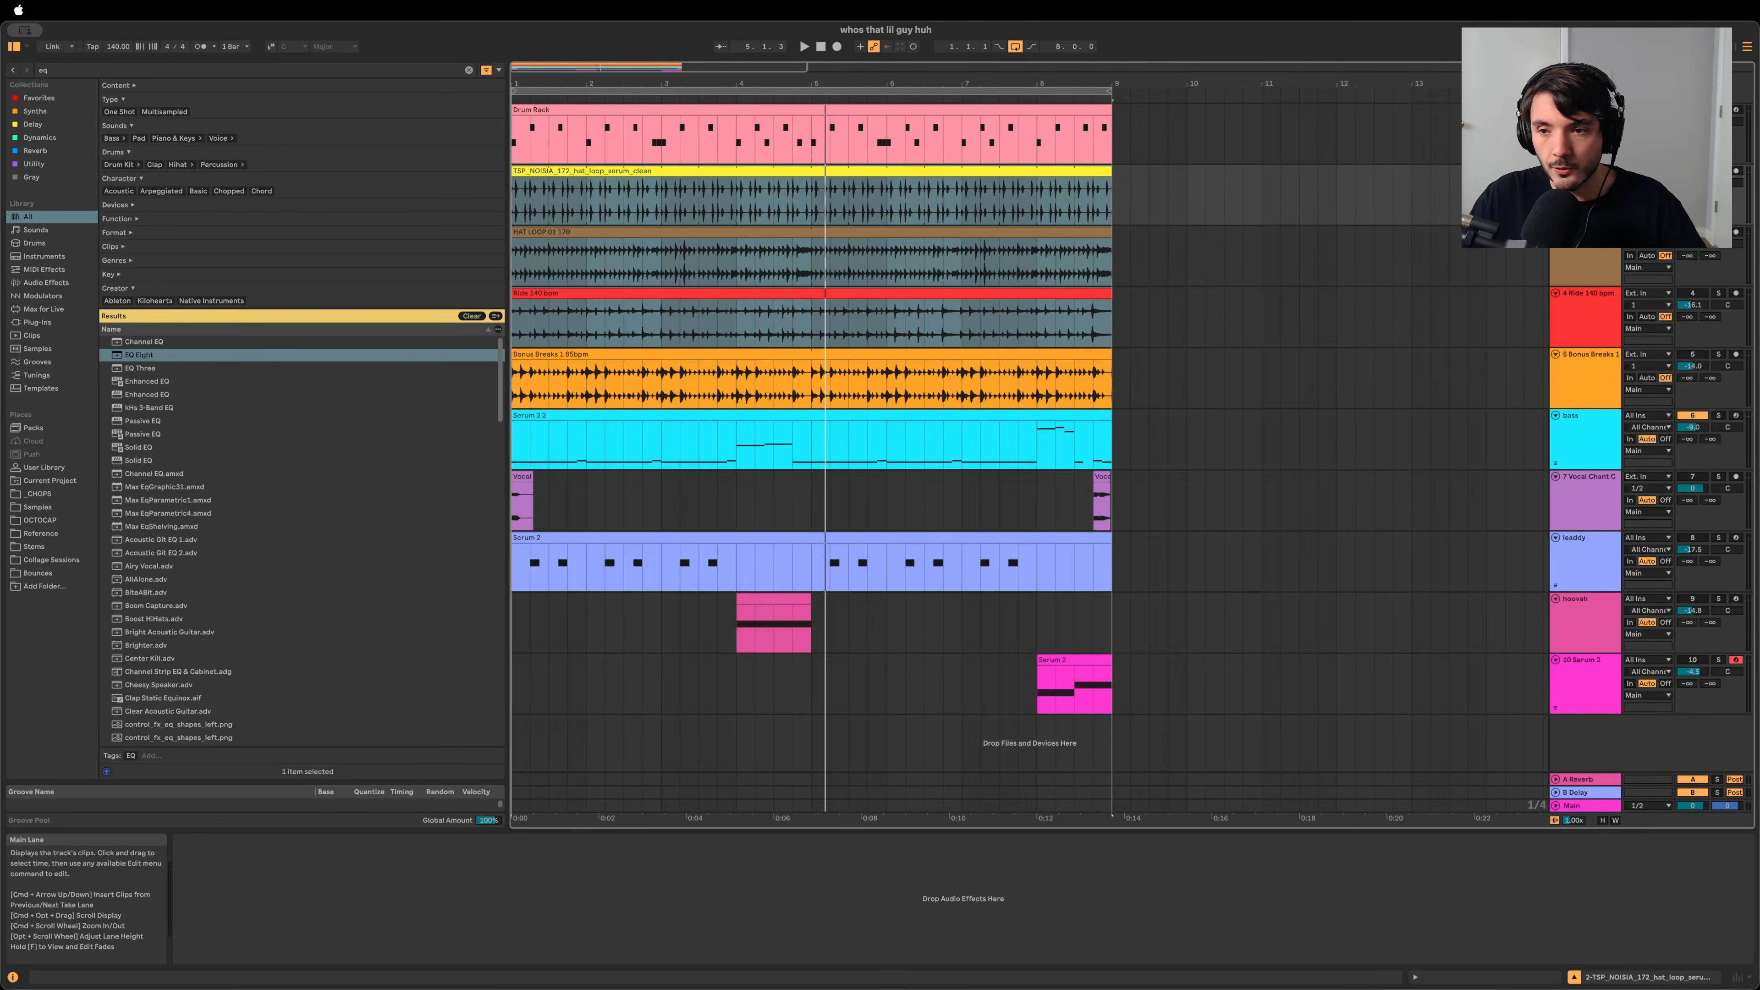
pyautogui.press('space')
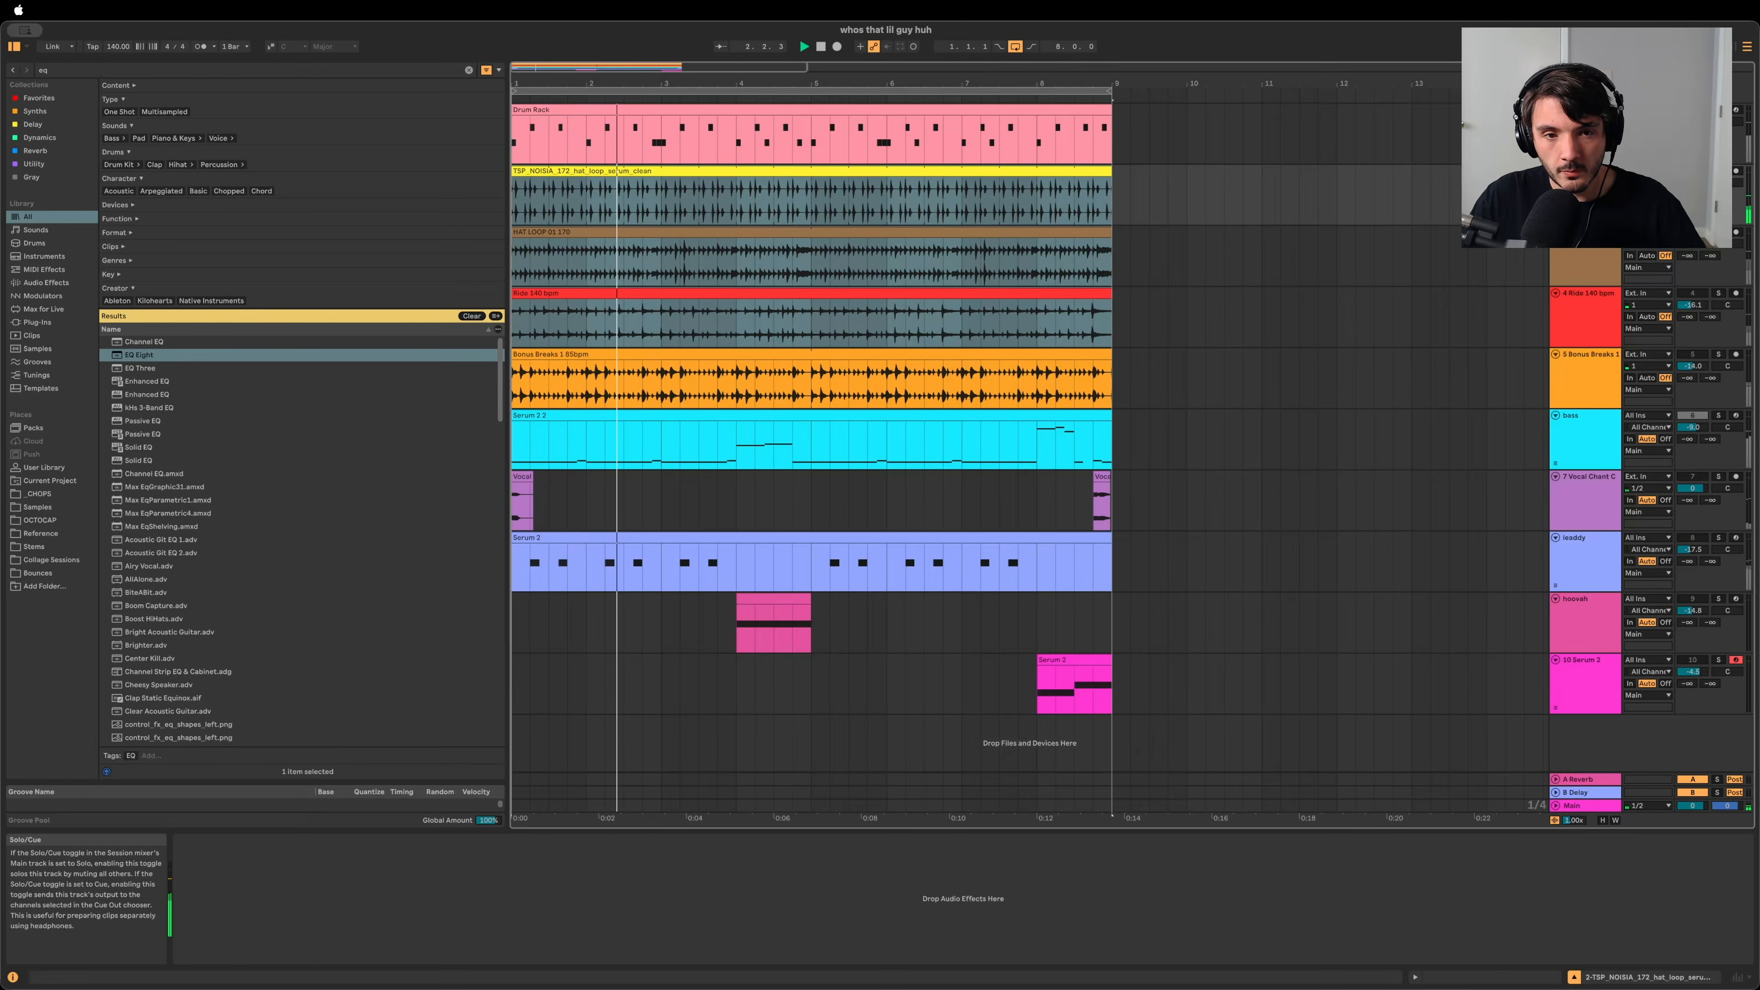
pyautogui.click(1585, 253)
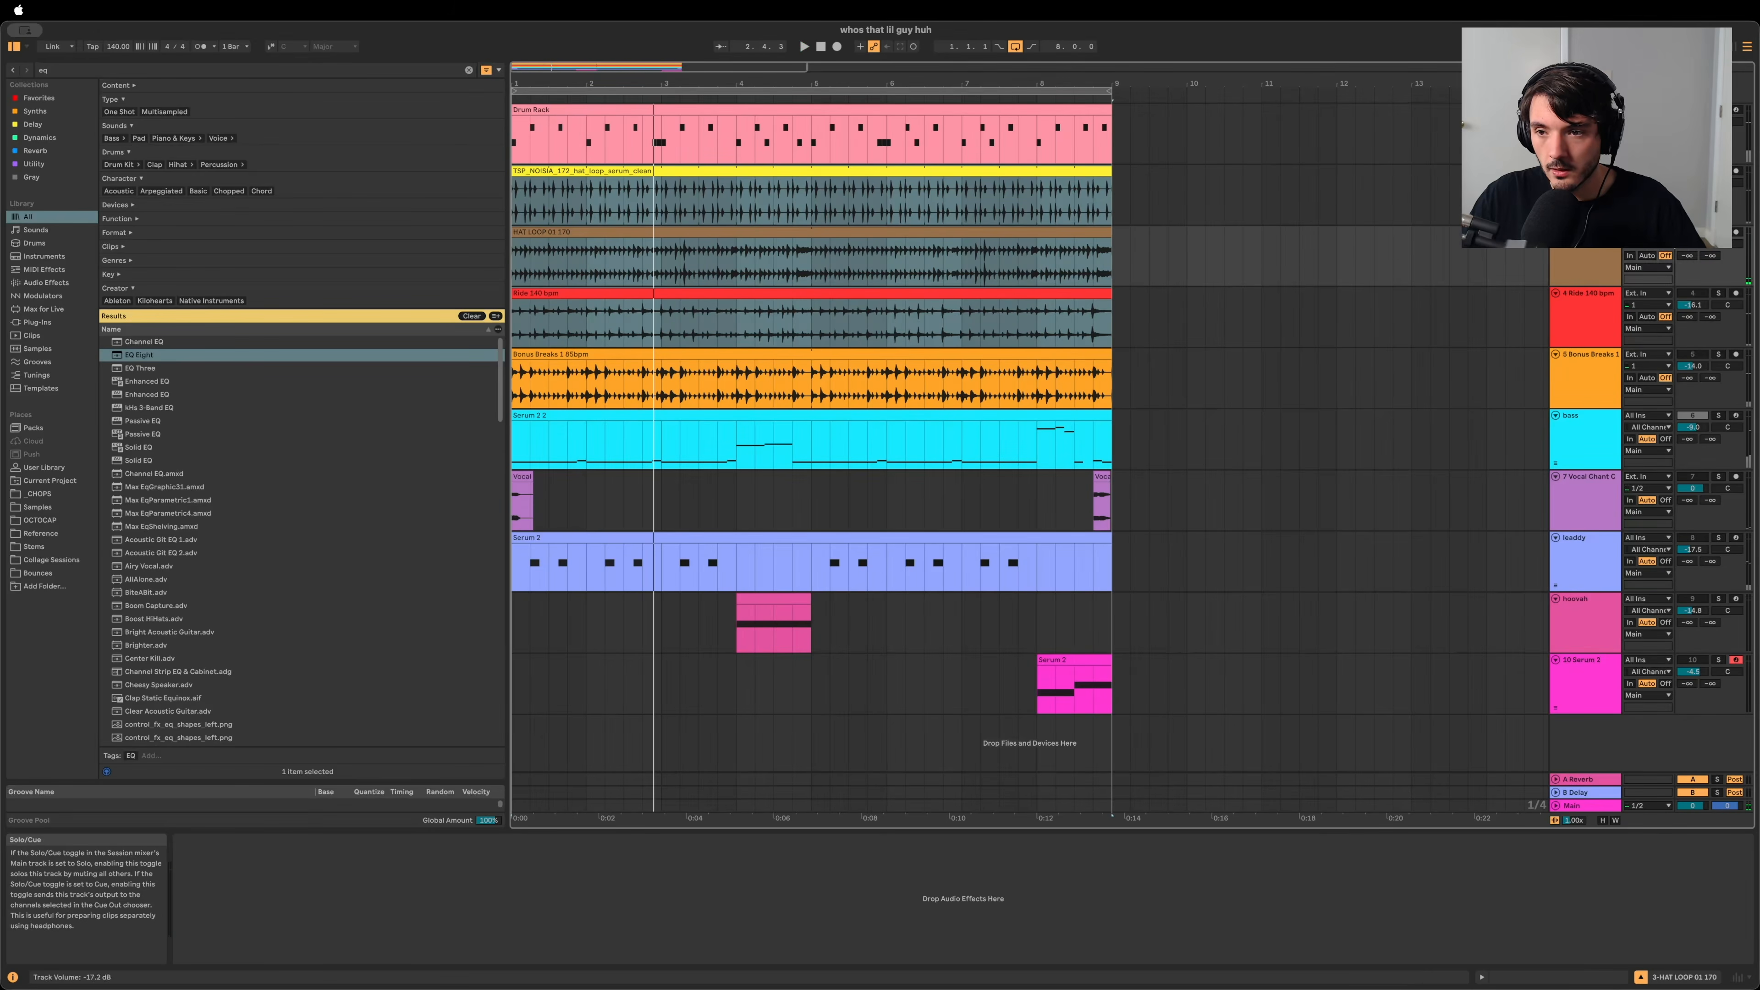
pyautogui.press('space')
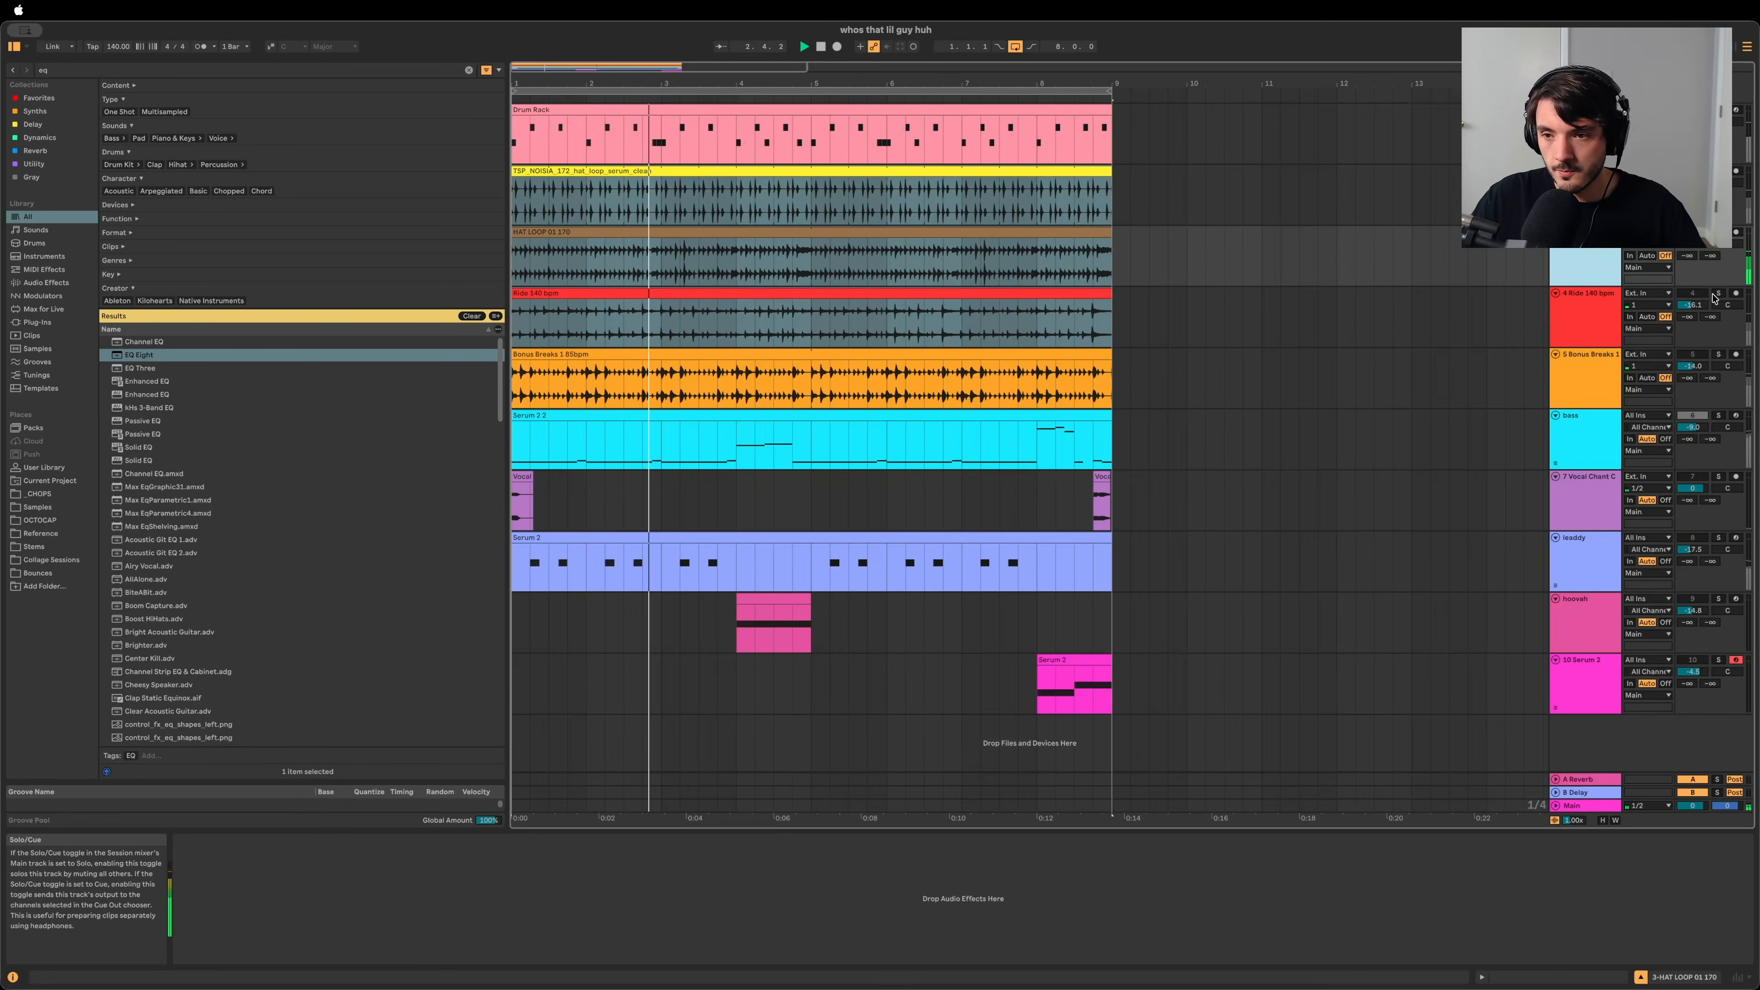
pyautogui.click(1580, 310)
pyautogui.press('space')
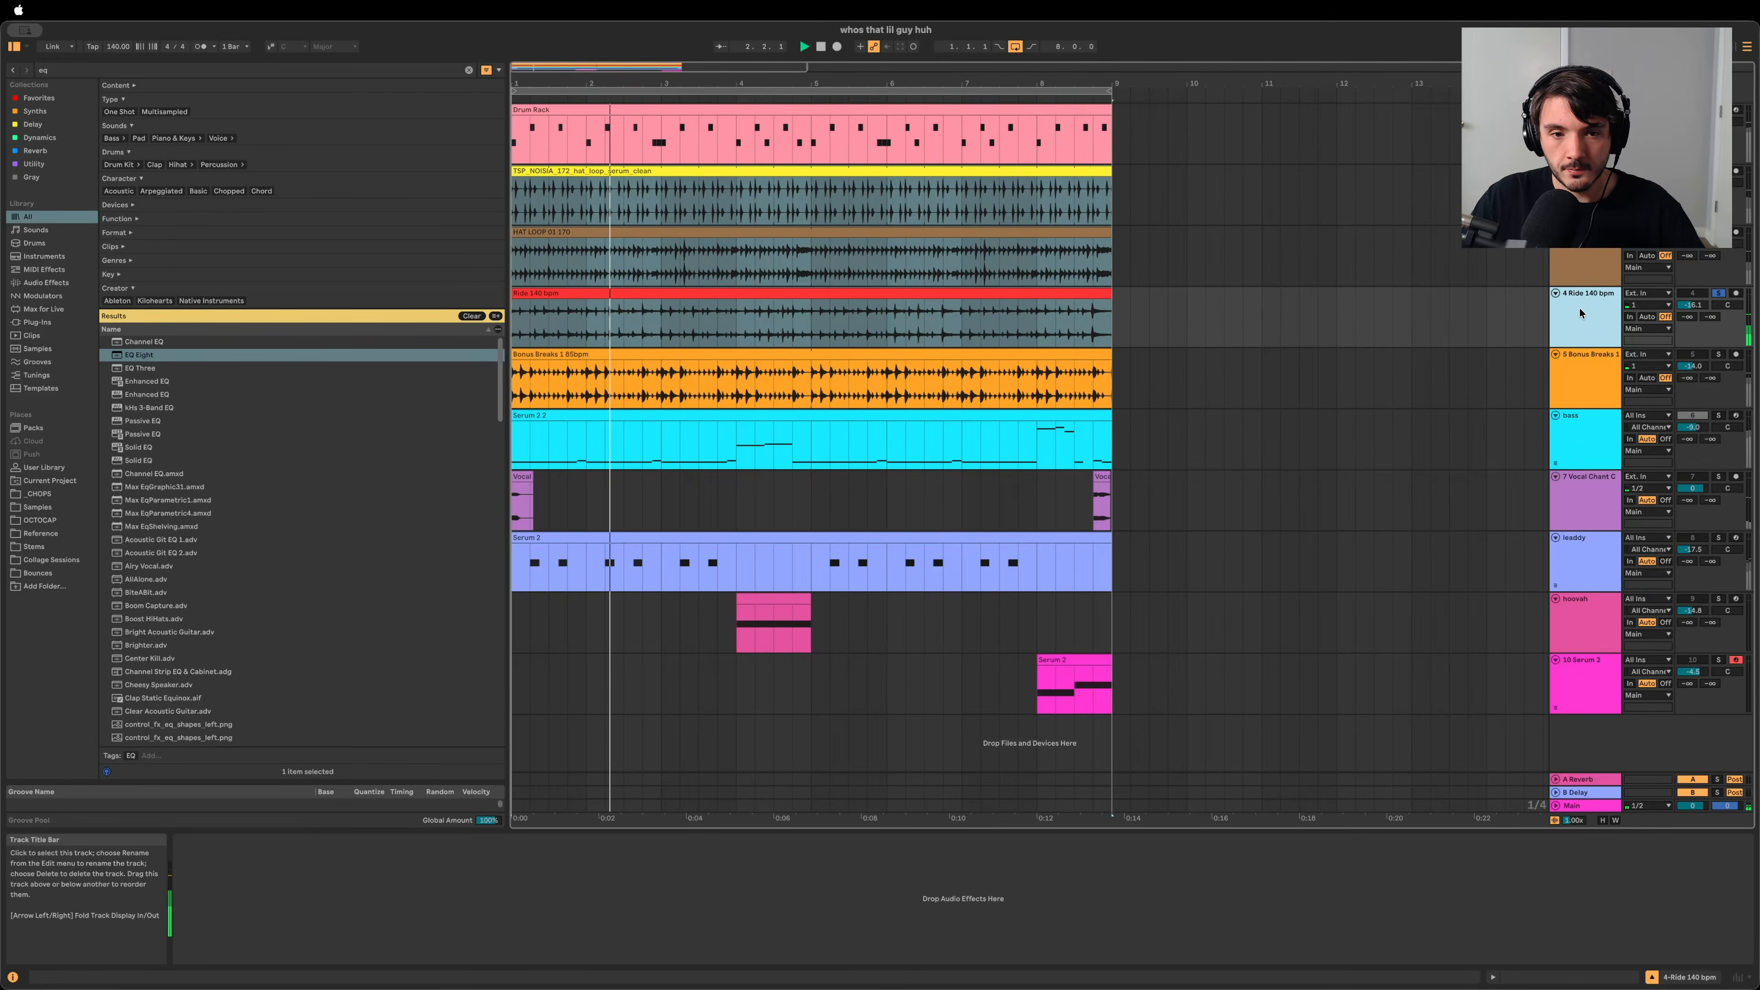
pyautogui.click(1718, 292)
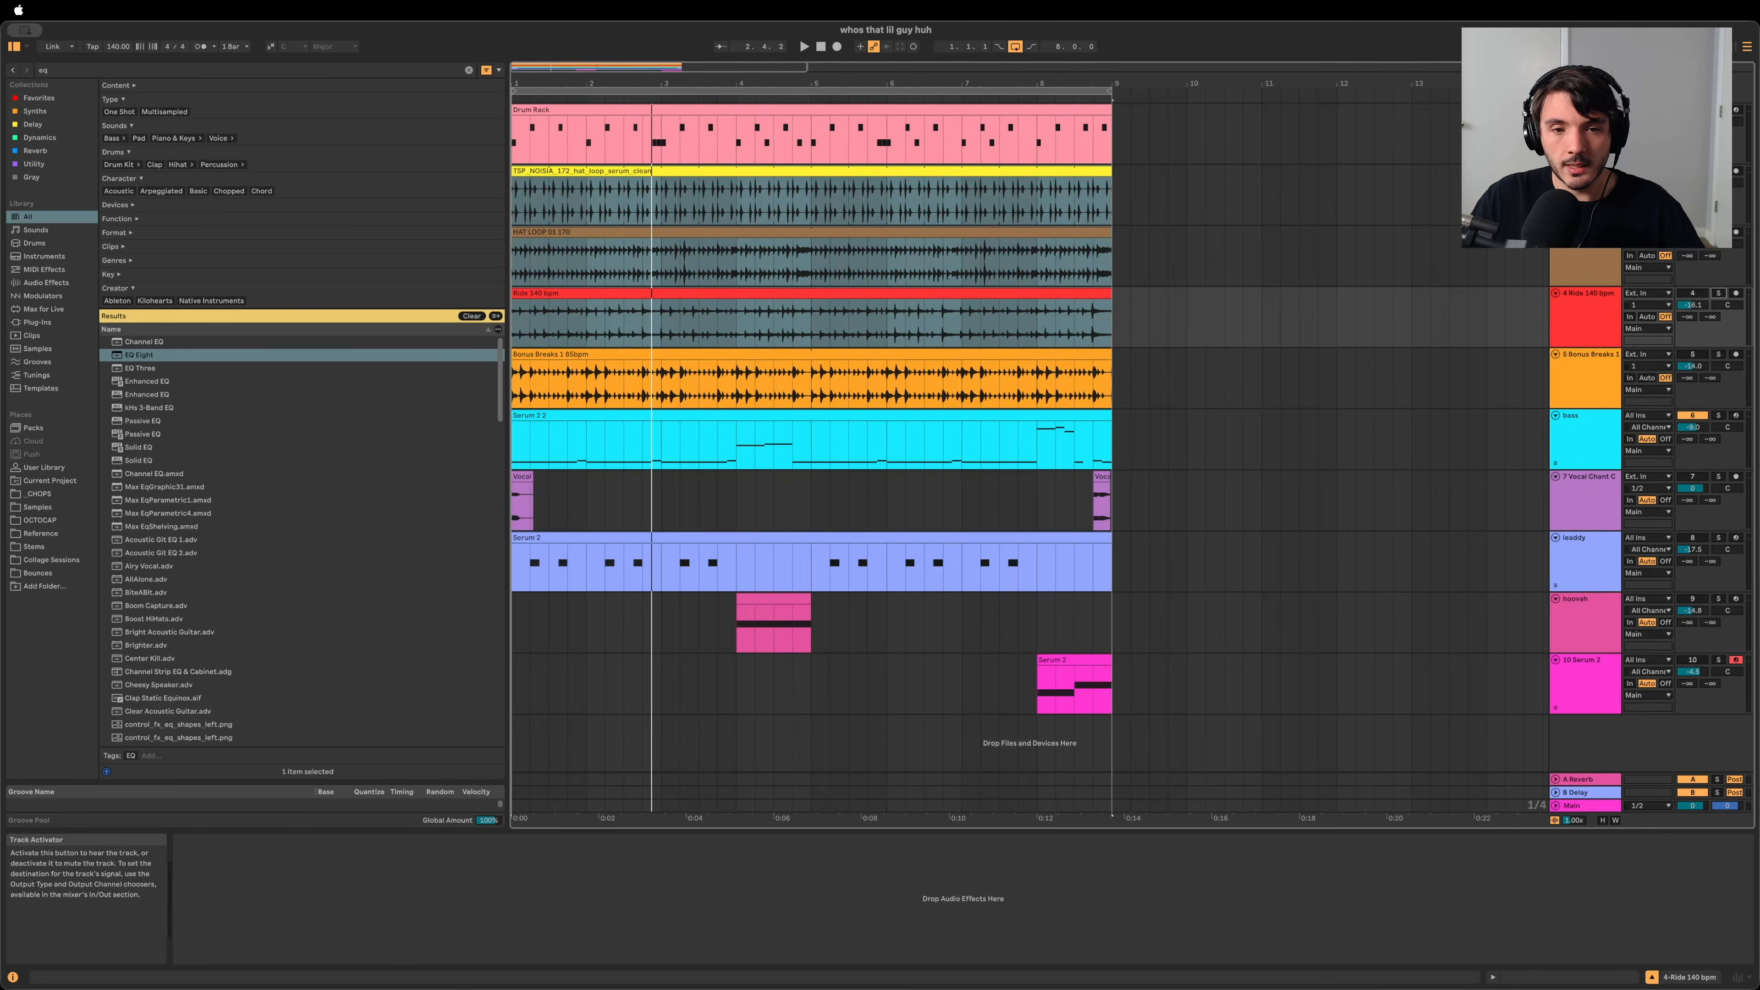
pyautogui.click(1691, 182)
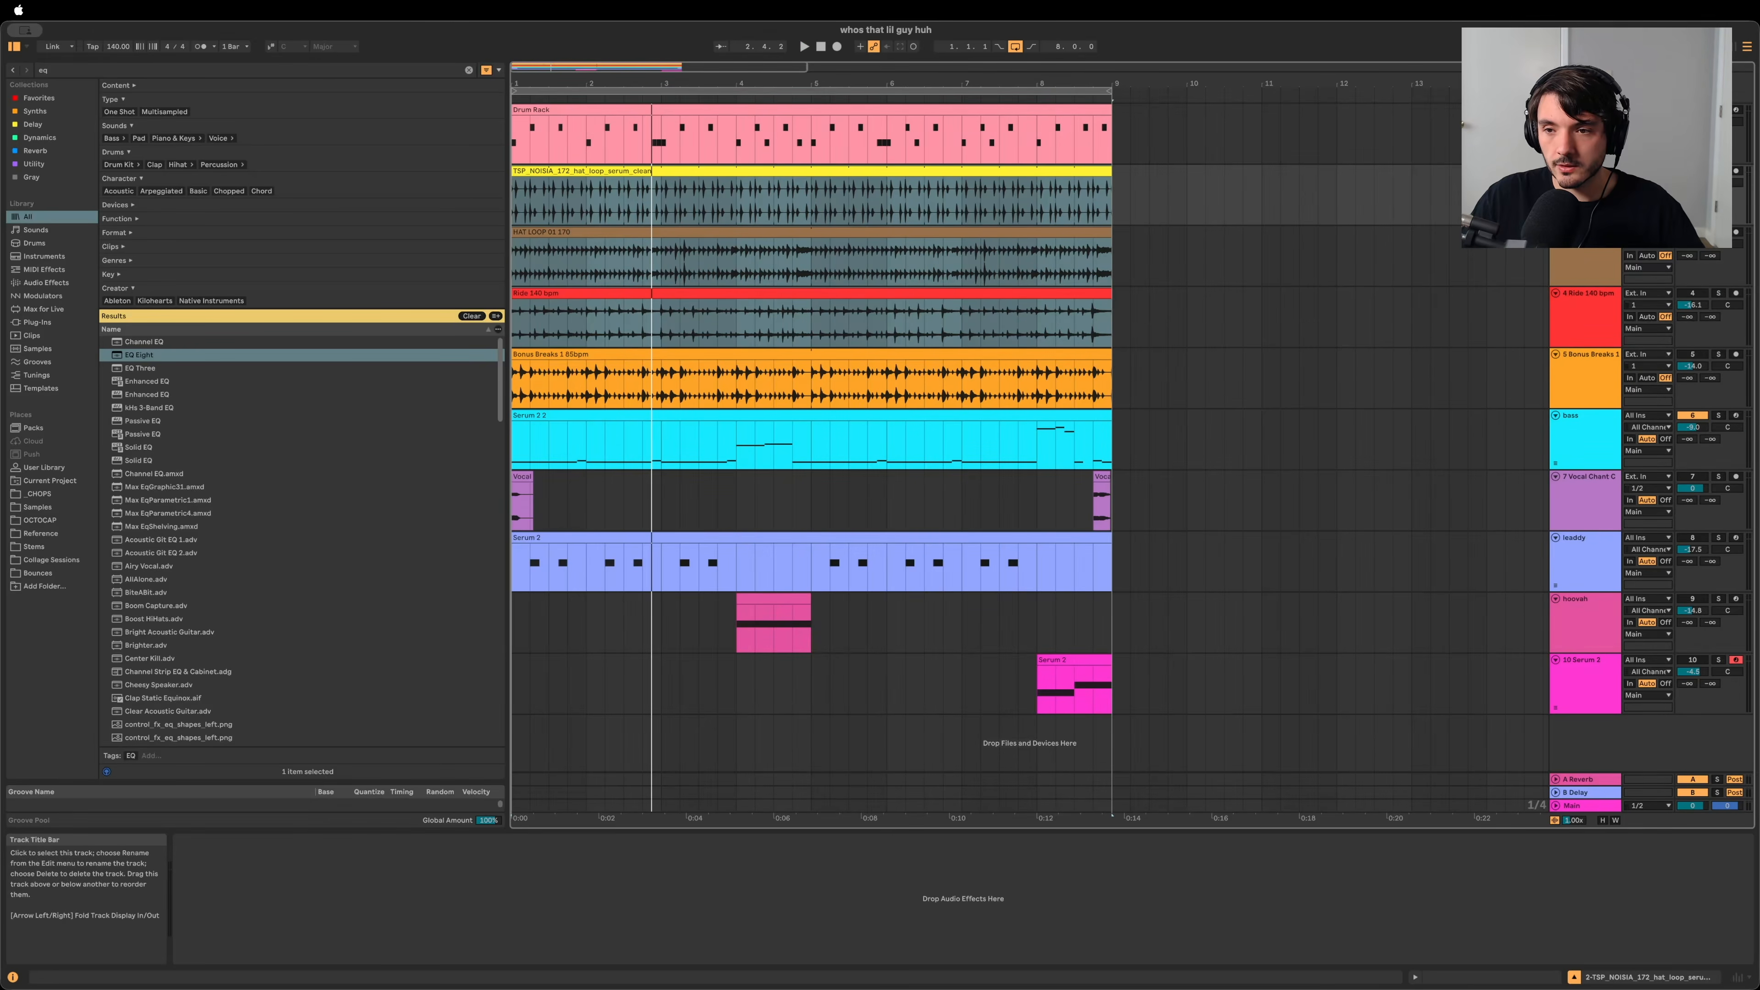
pyautogui.press('space')
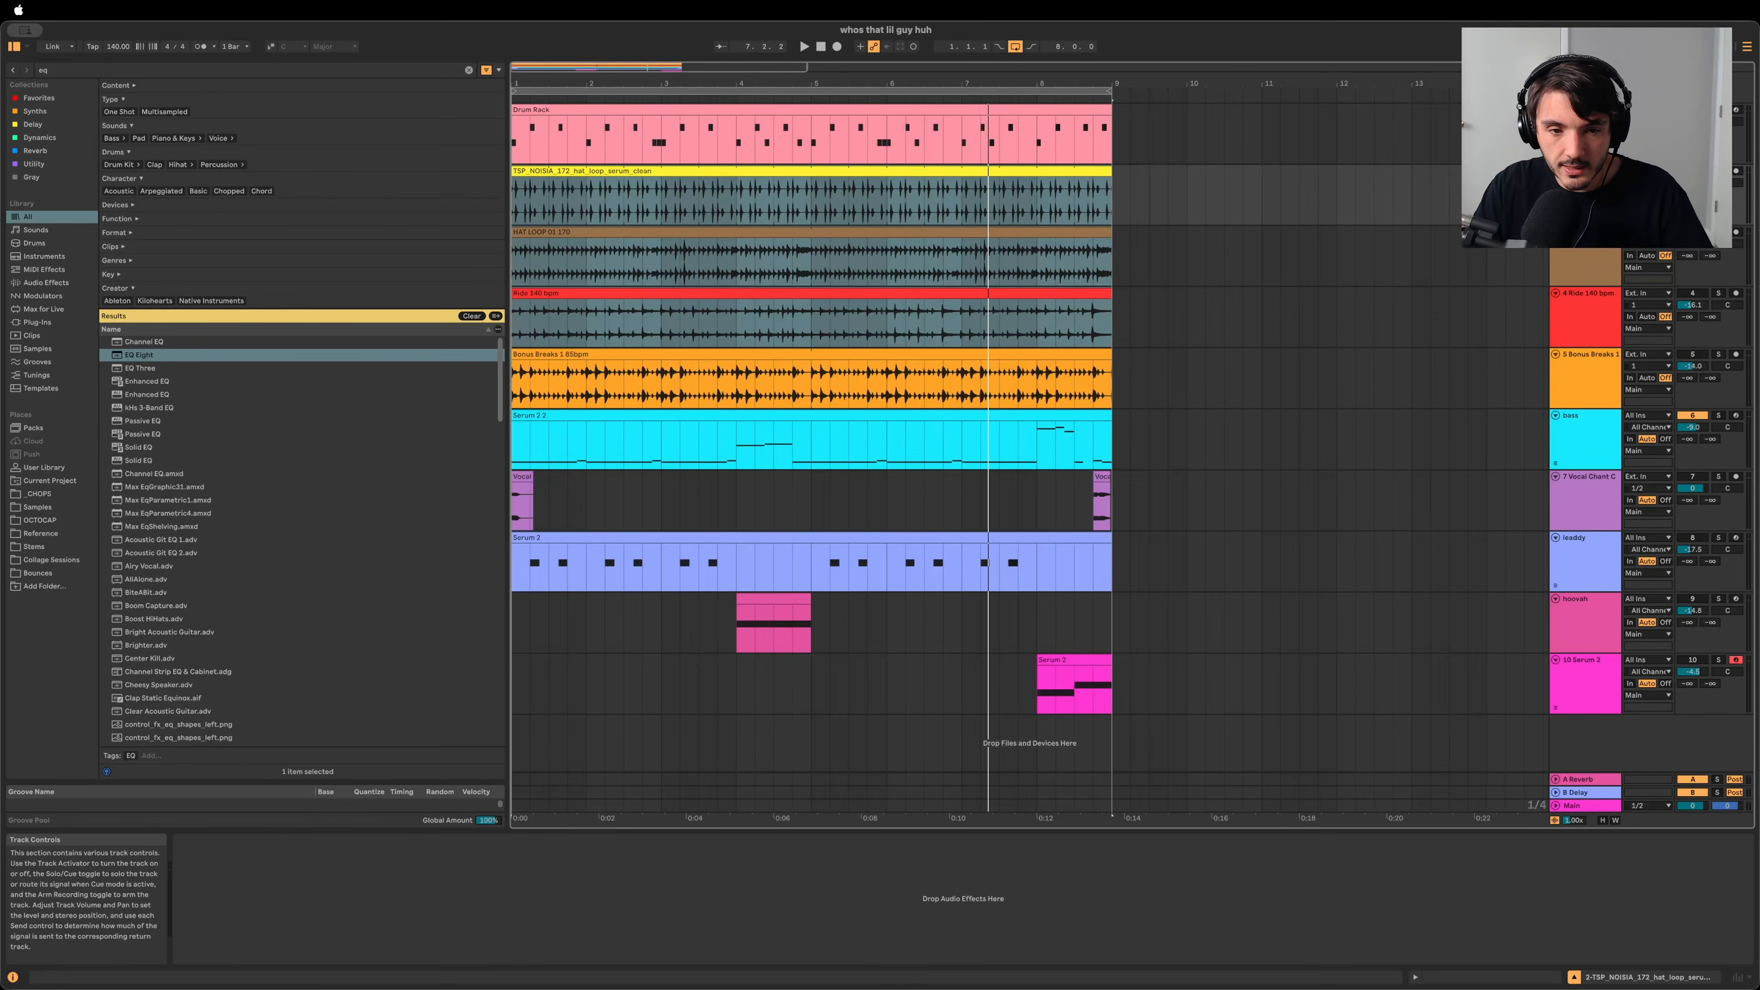
# Step: Solo the bass track, add the VISION 4X analyser from a browser search for vision, and watch it during playback
pyautogui.click(1719, 416)
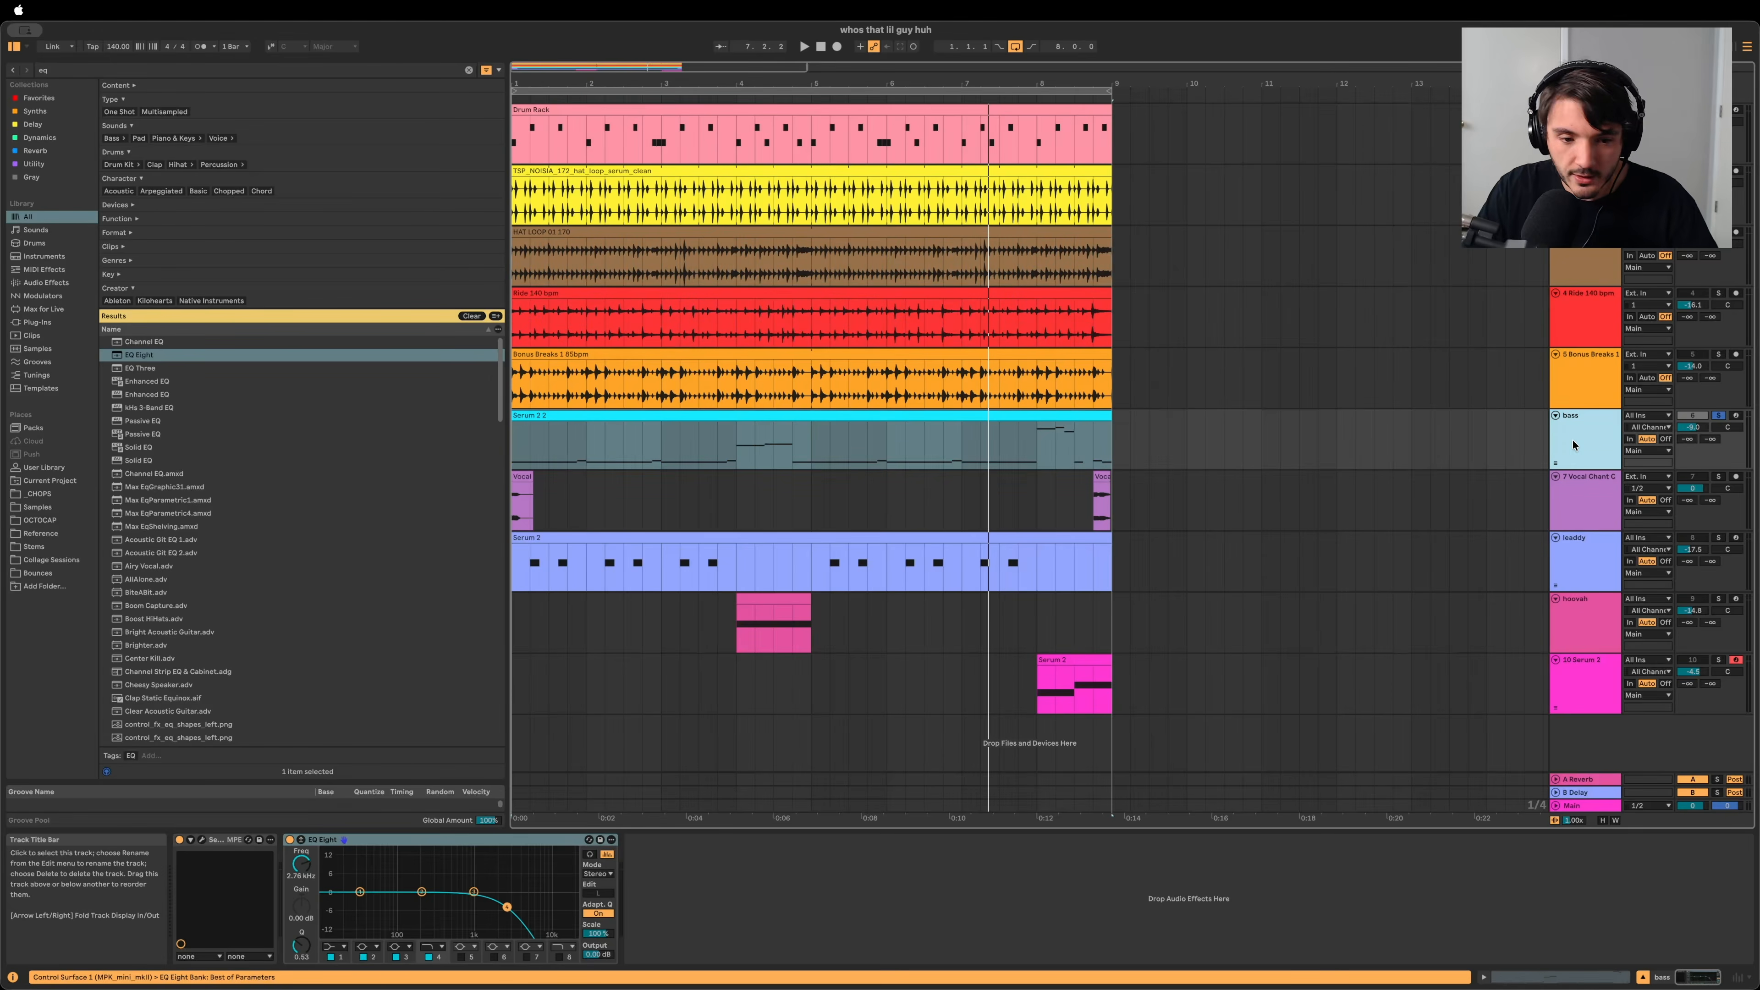
pyautogui.press('space')
pyautogui.press('super+f')
pyautogui.write('vision')
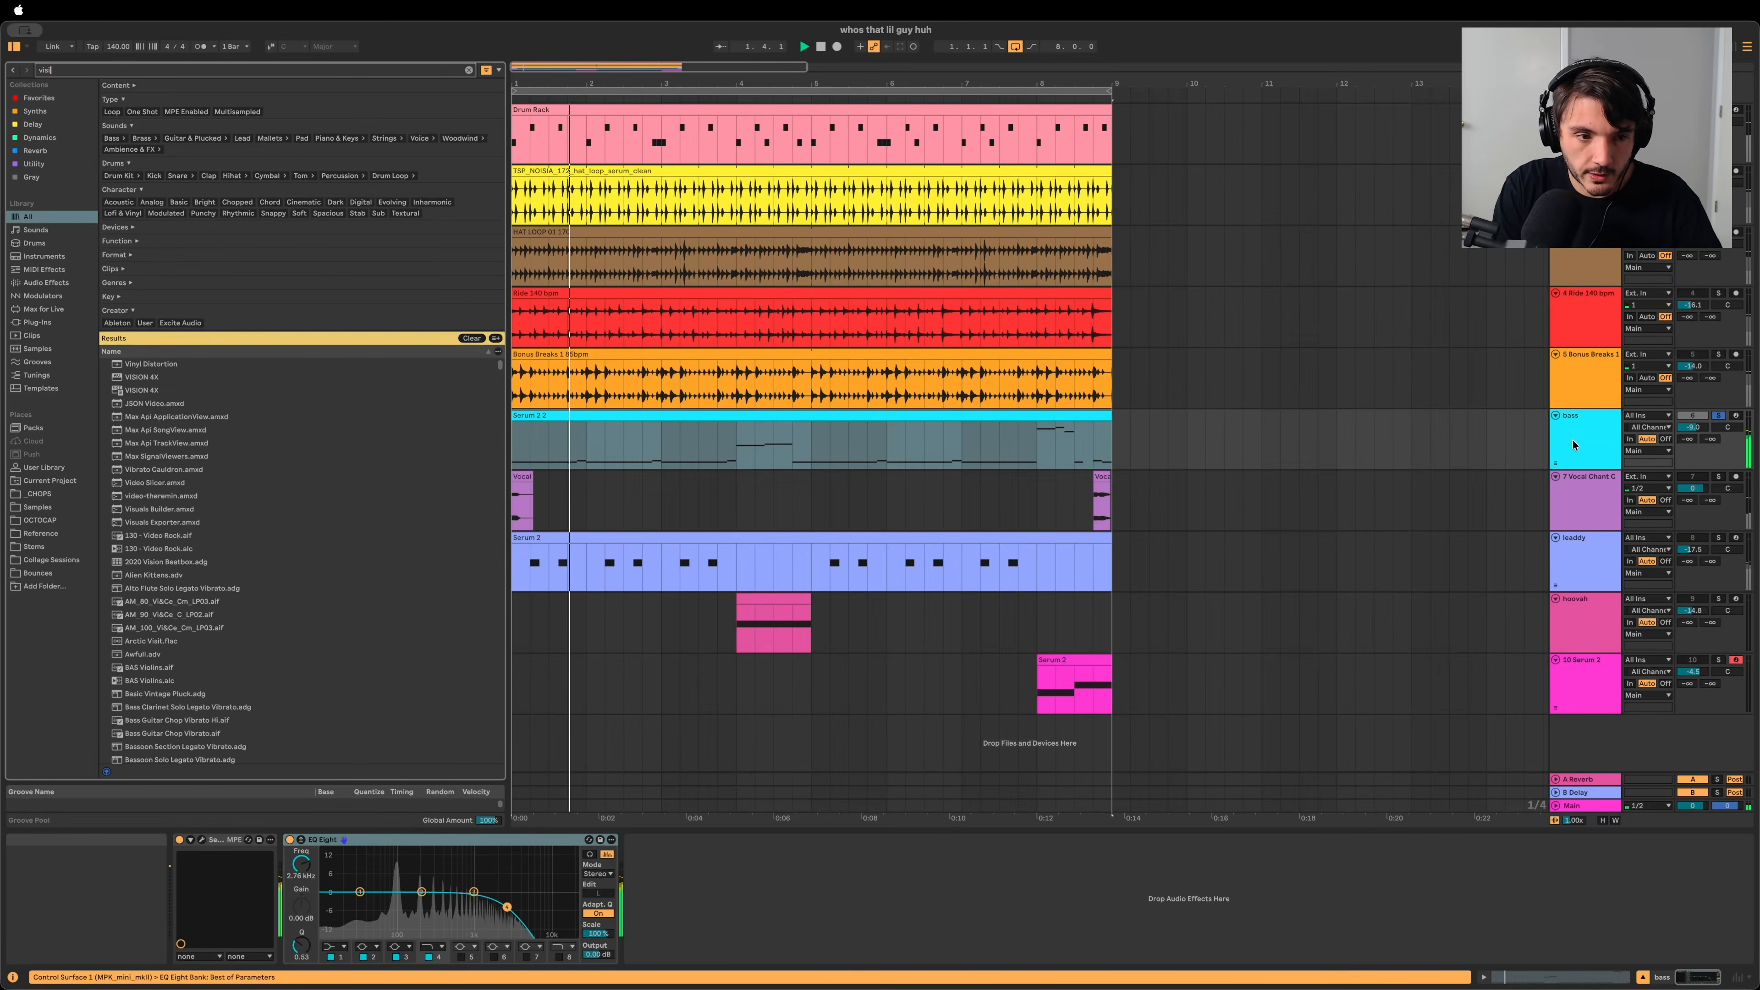
pyautogui.press('Down')
pyautogui.press('Down')
pyautogui.press('Return')
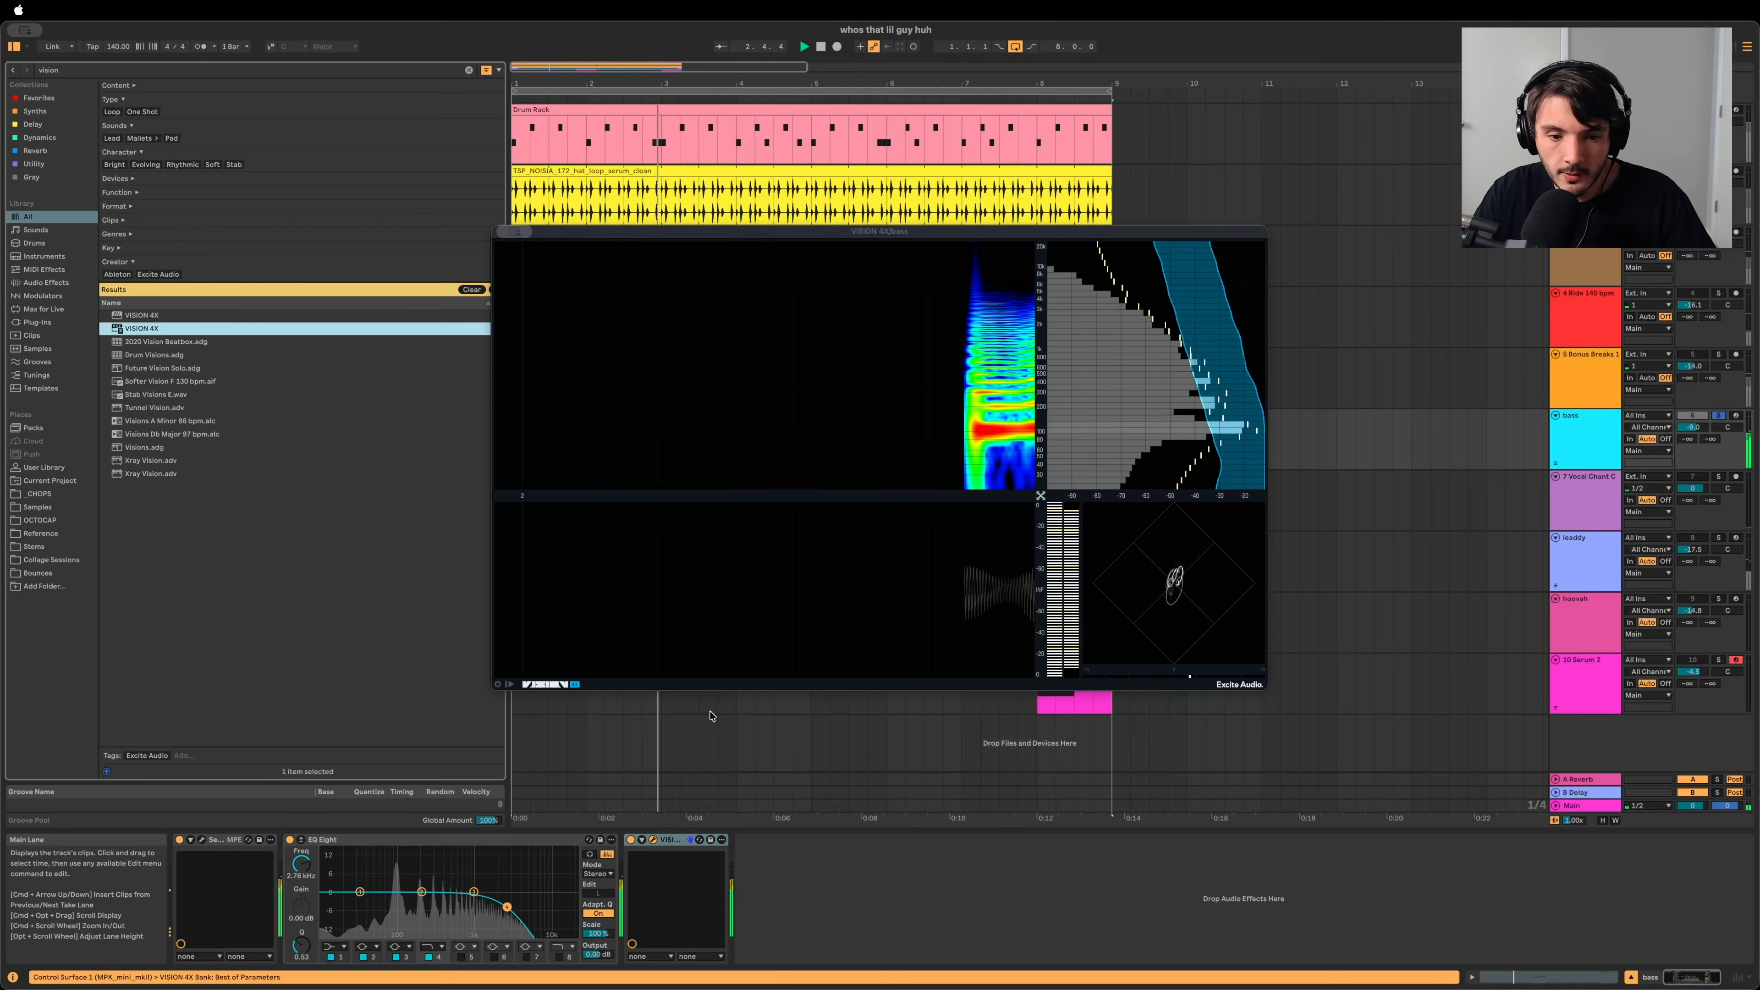
pyautogui.press('space')
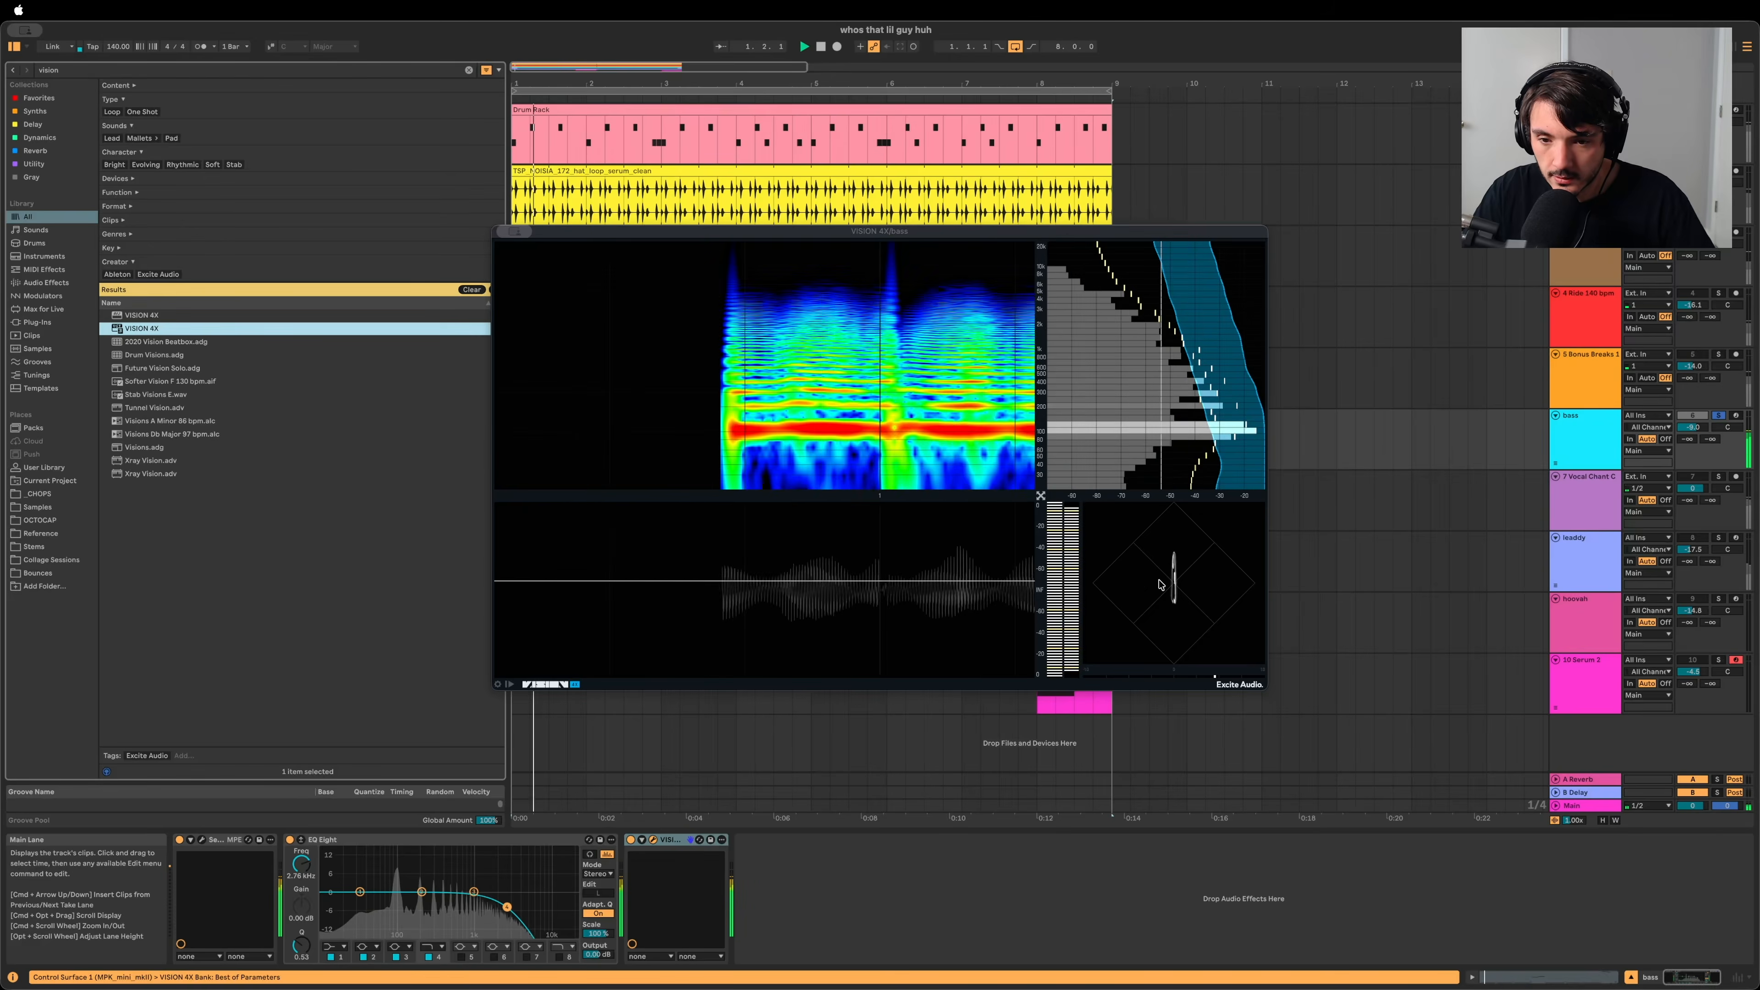
# Step: Search the browser for mono and util, and add Utility to the bass track ahead of VISION 4X
pyautogui.press('super+f')
pyautogui.write('mono')
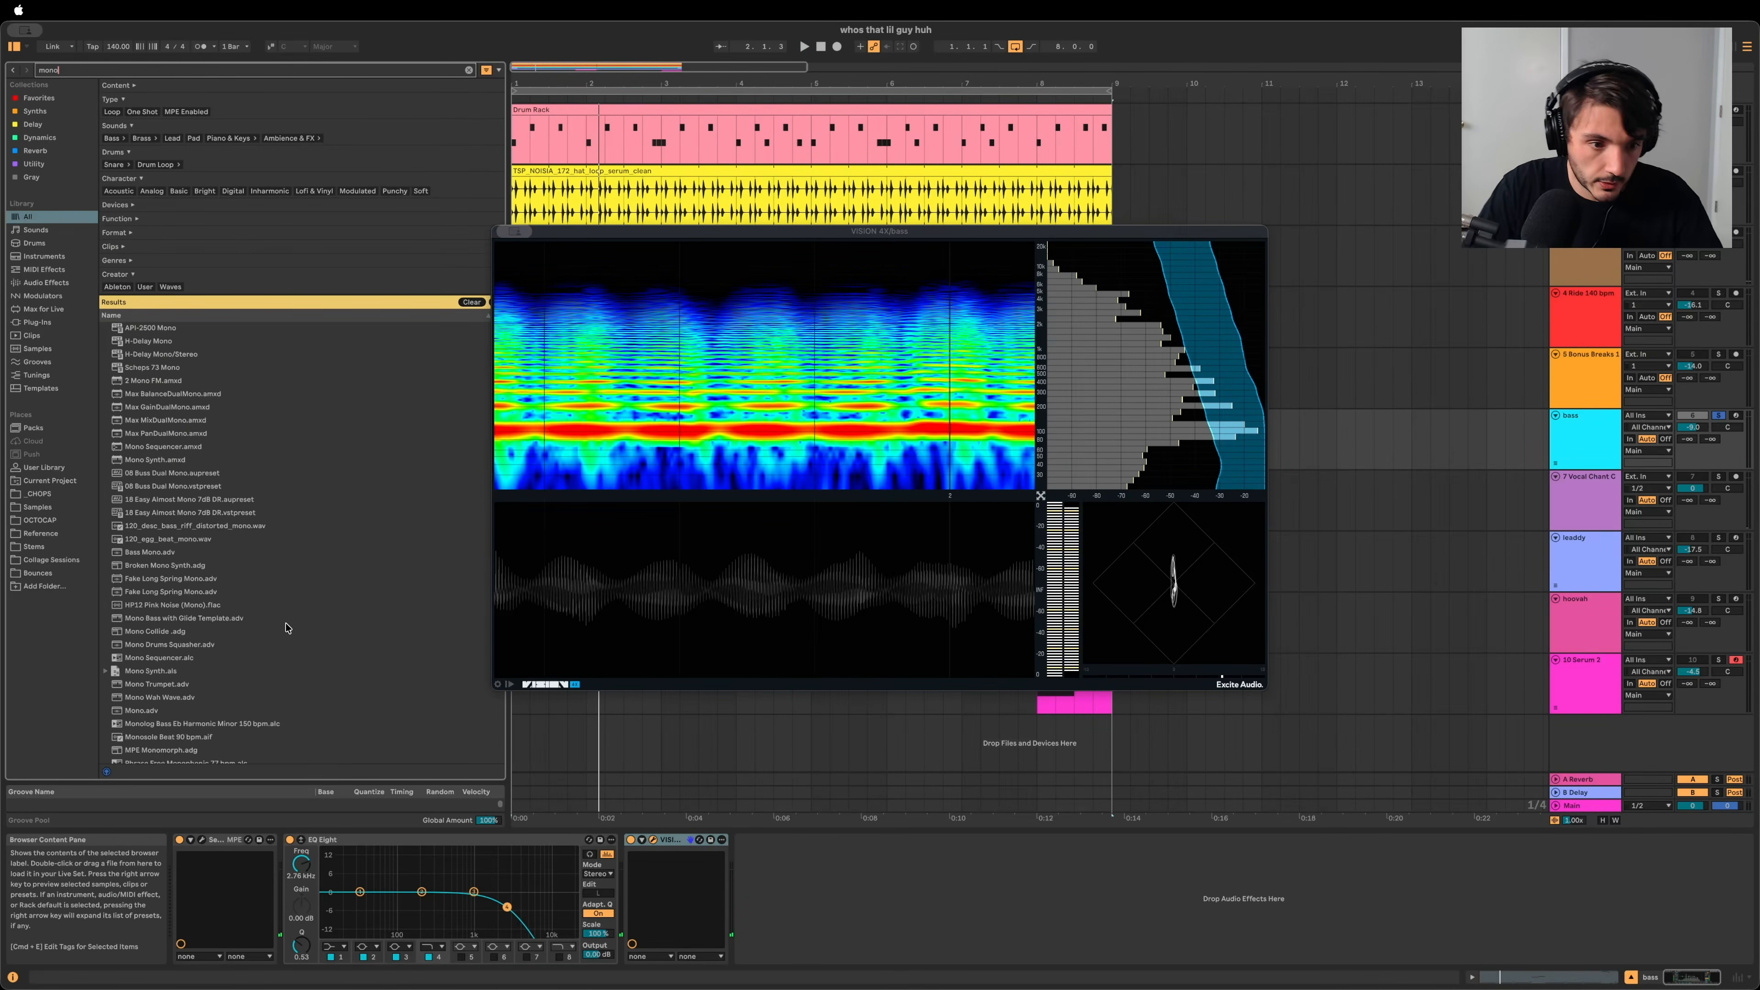
pyautogui.press('super+f')
pyautogui.write('util')
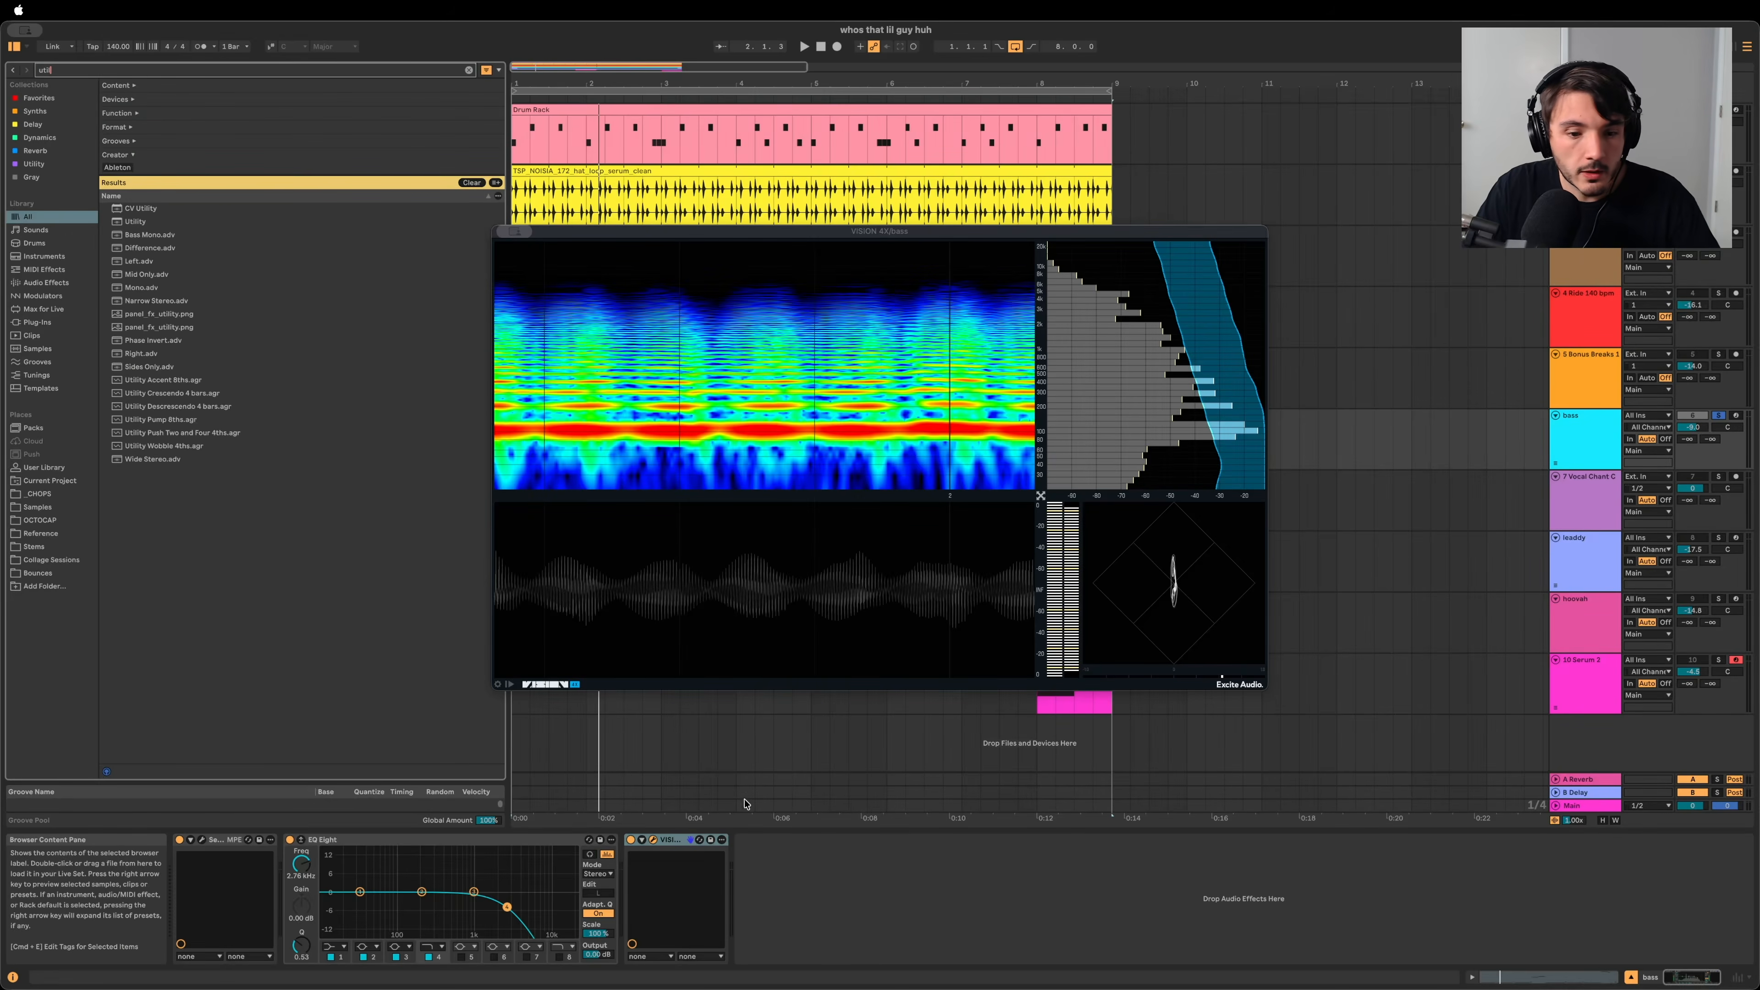
pyautogui.press('Down')
pyautogui.press('Down')
pyautogui.press('Return')
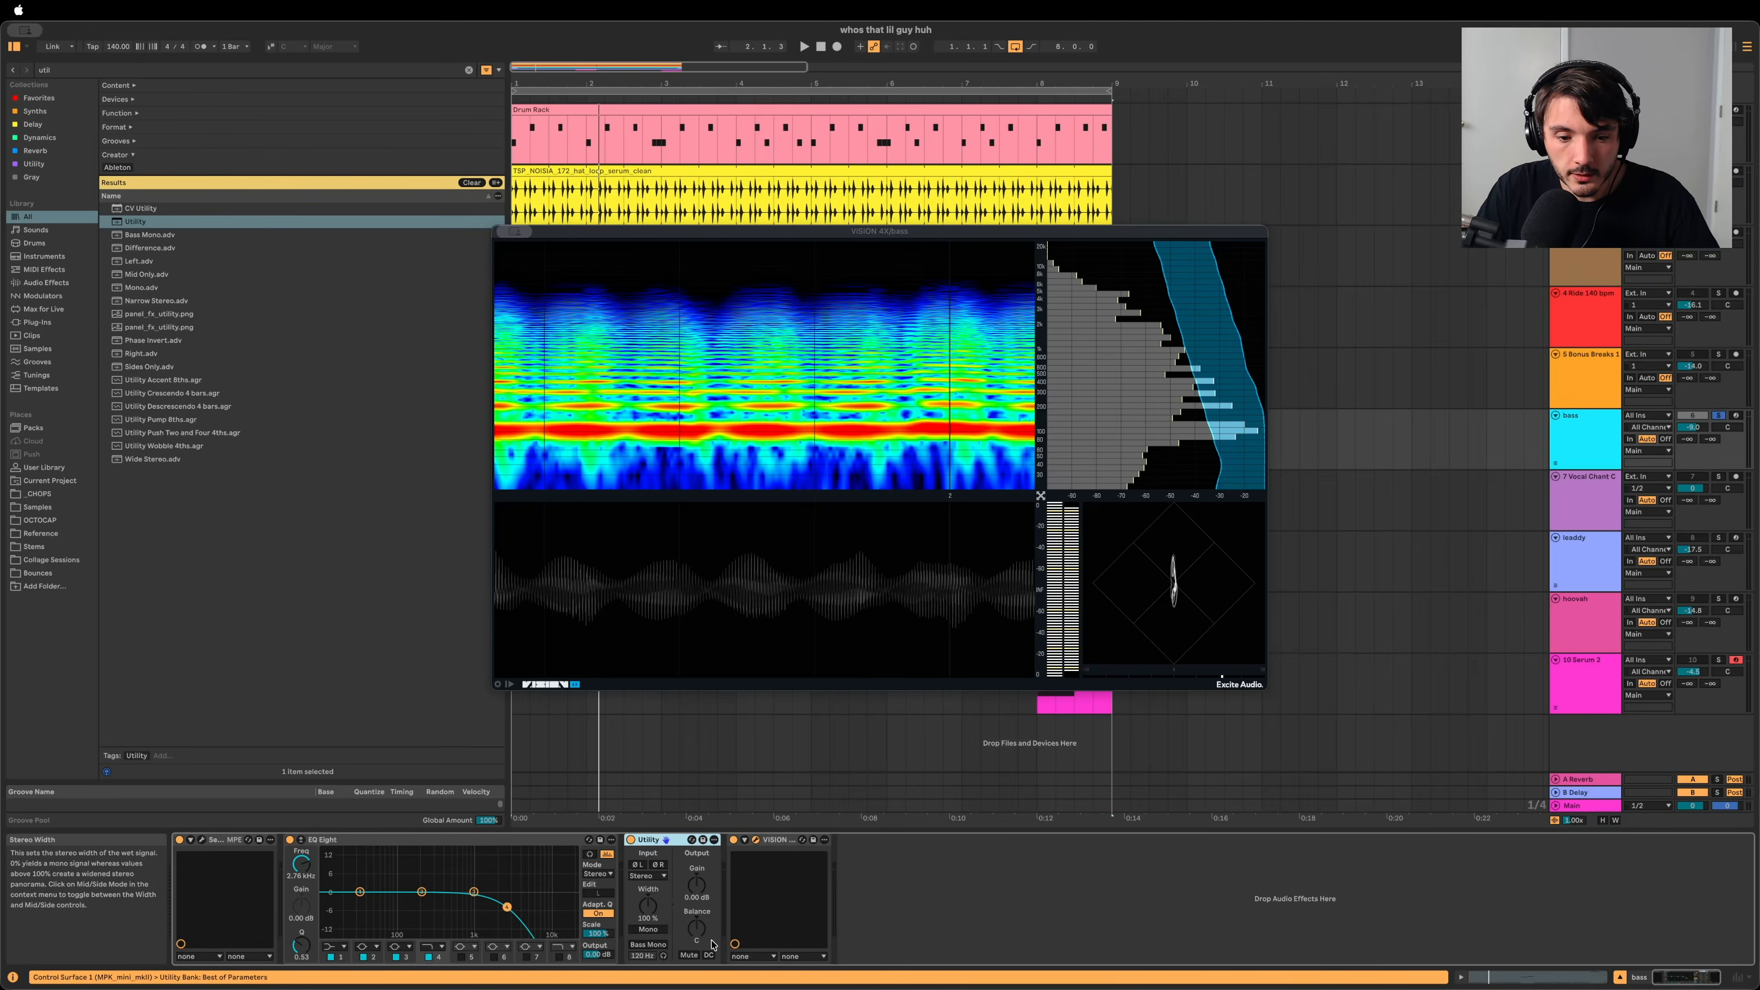
# Step: Compare the bass with Utility's Mono on and off during playback while watching VISION 4X
pyautogui.press('space')
pyautogui.click(647, 929)
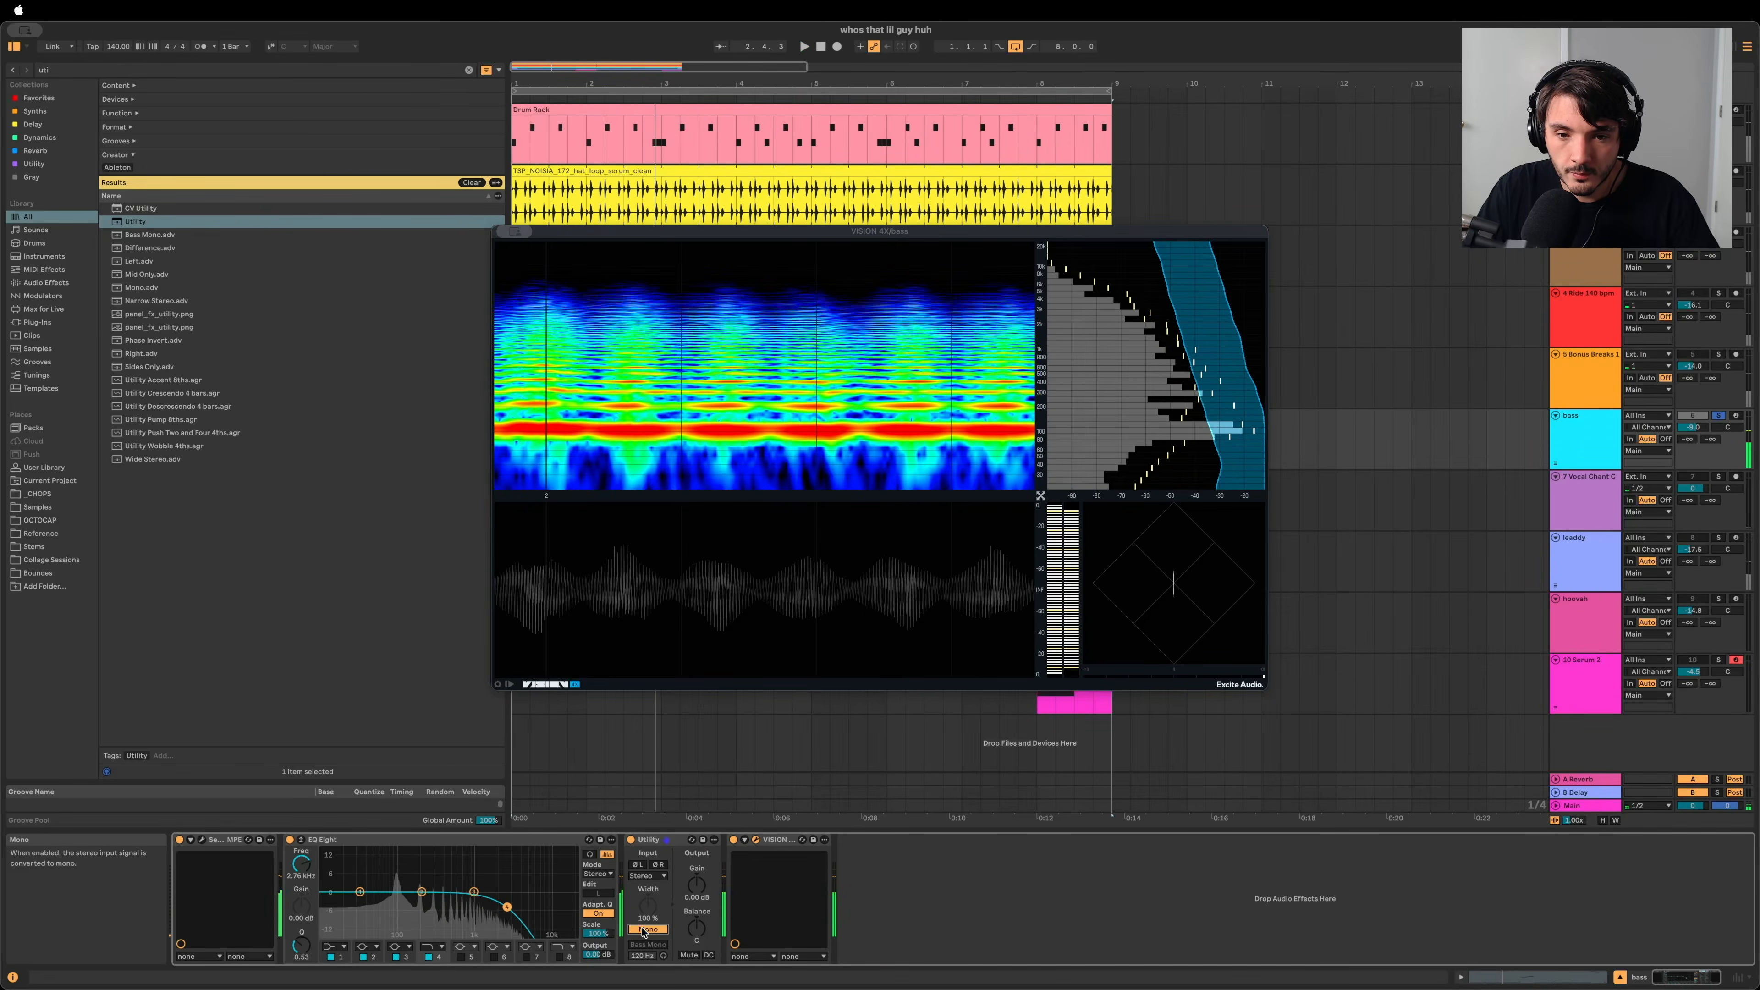
pyautogui.click(645, 930)
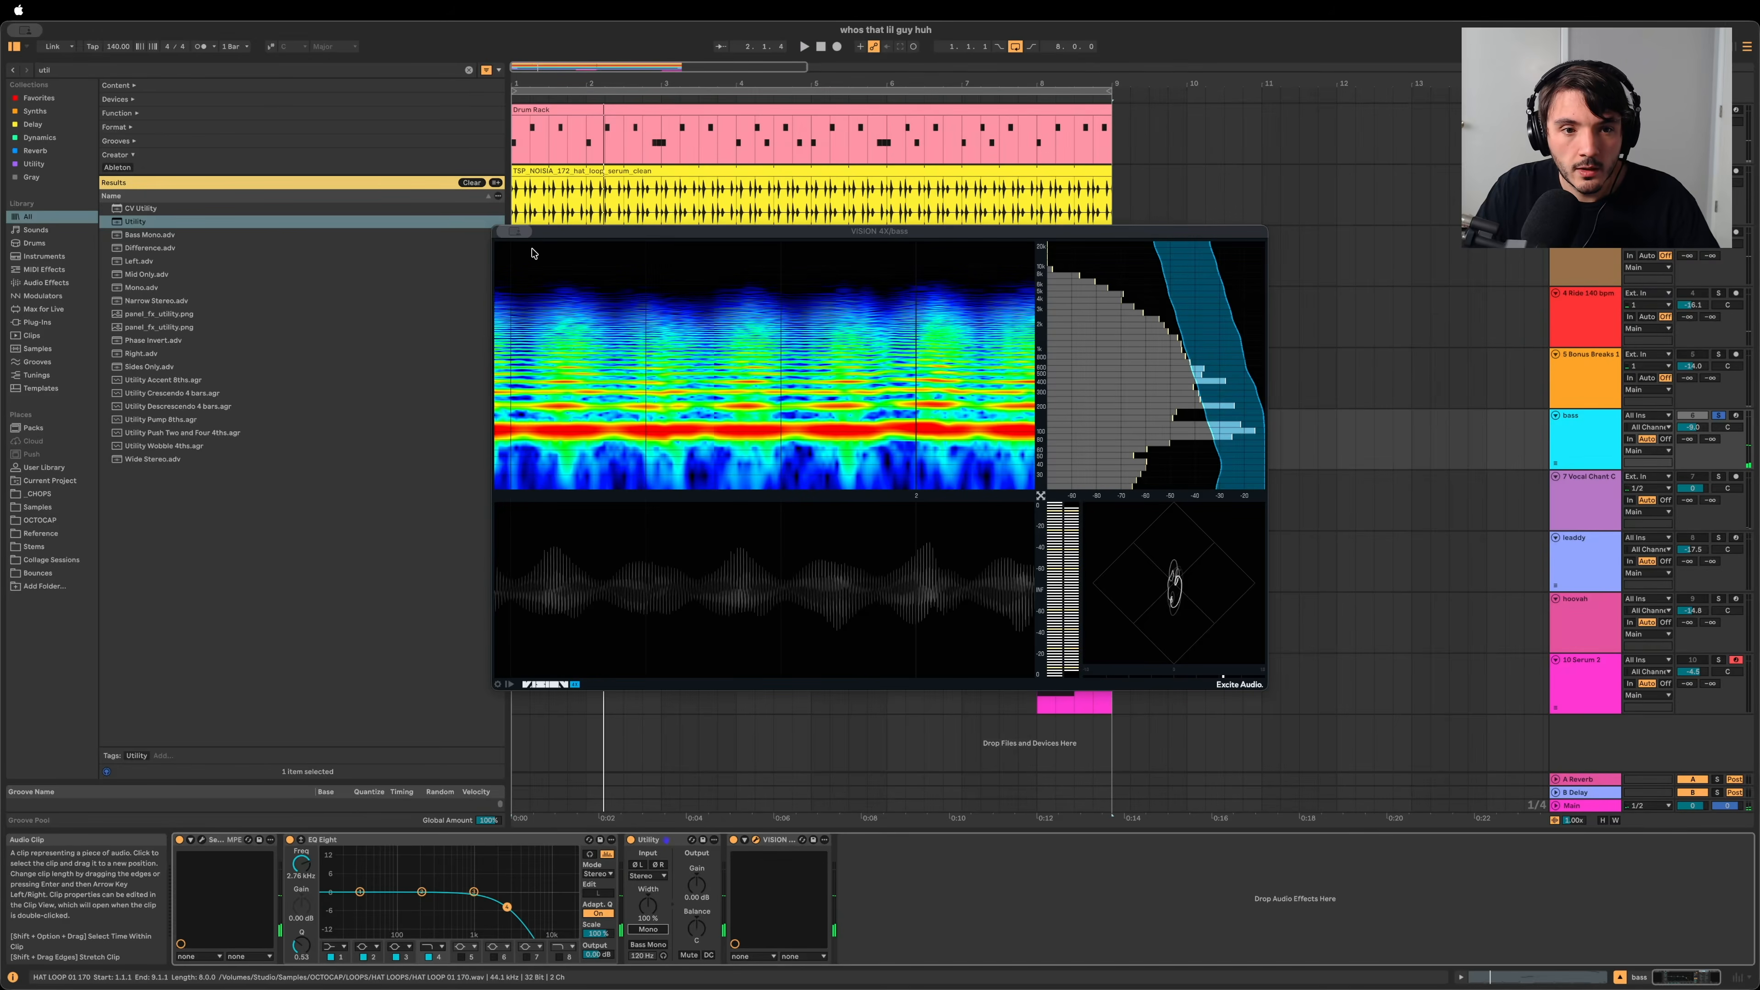
# Step: Hide the VISION 4X window and delete Utility from the bass track
pyautogui.press('super+alt+p')
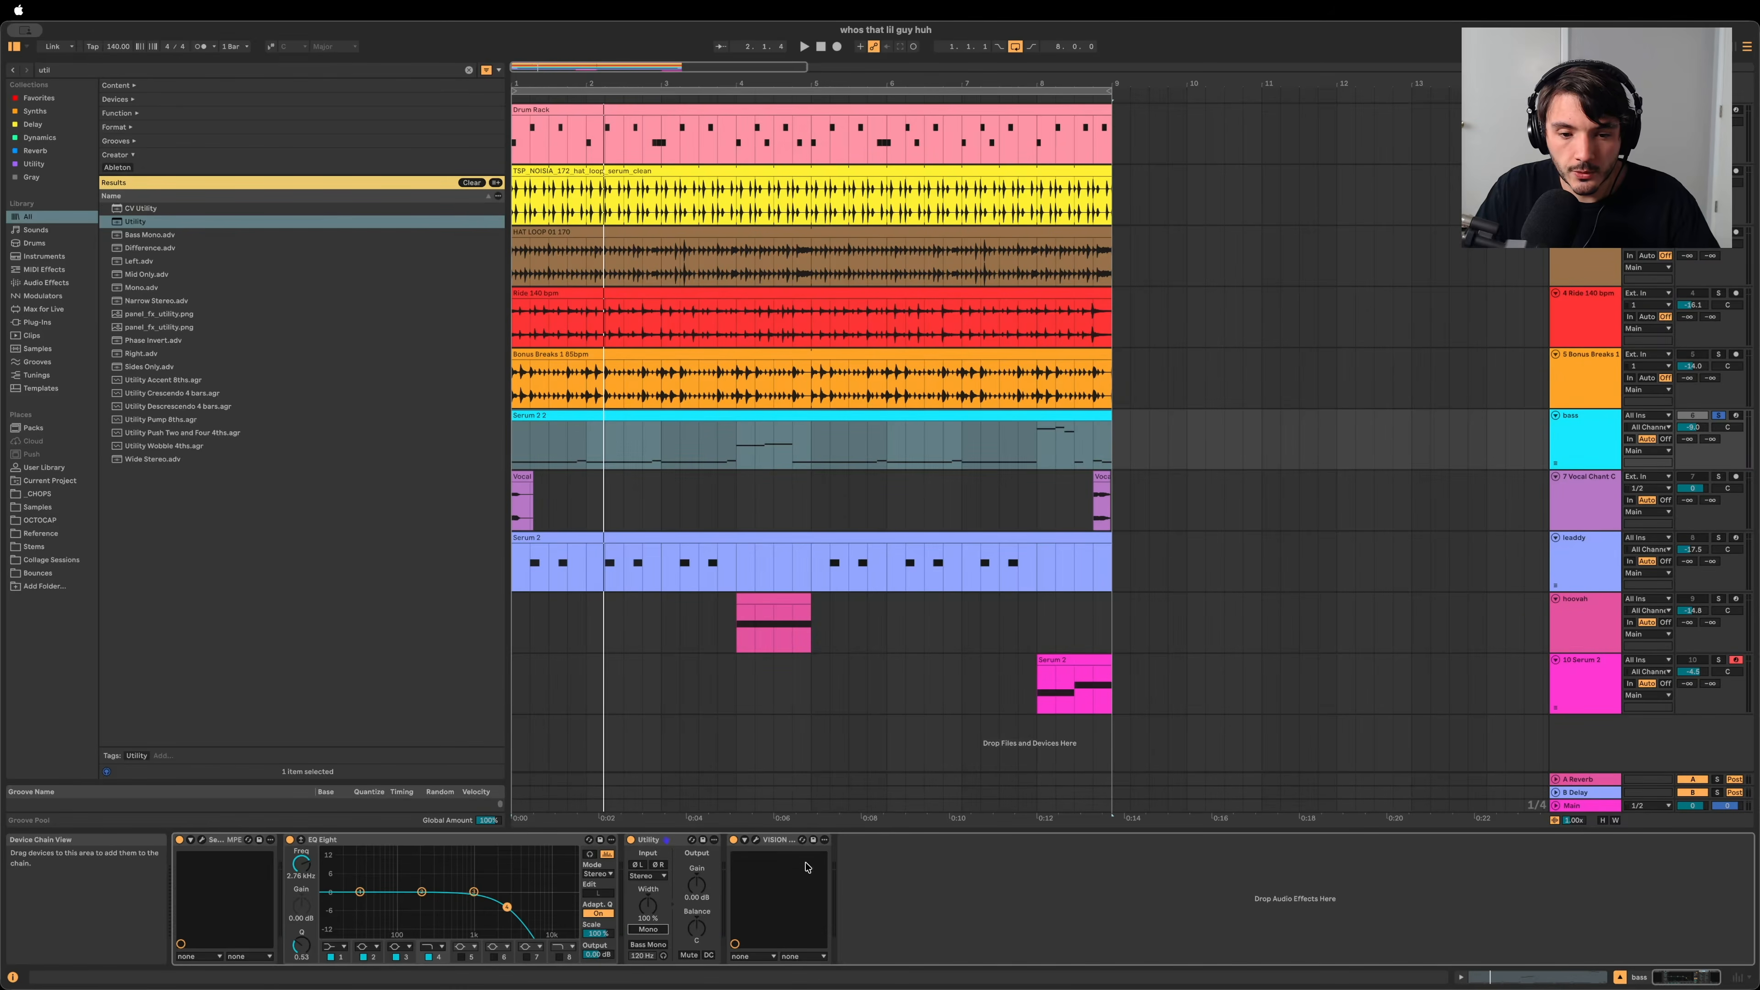
pyautogui.click(631, 840)
pyautogui.press('Delete')
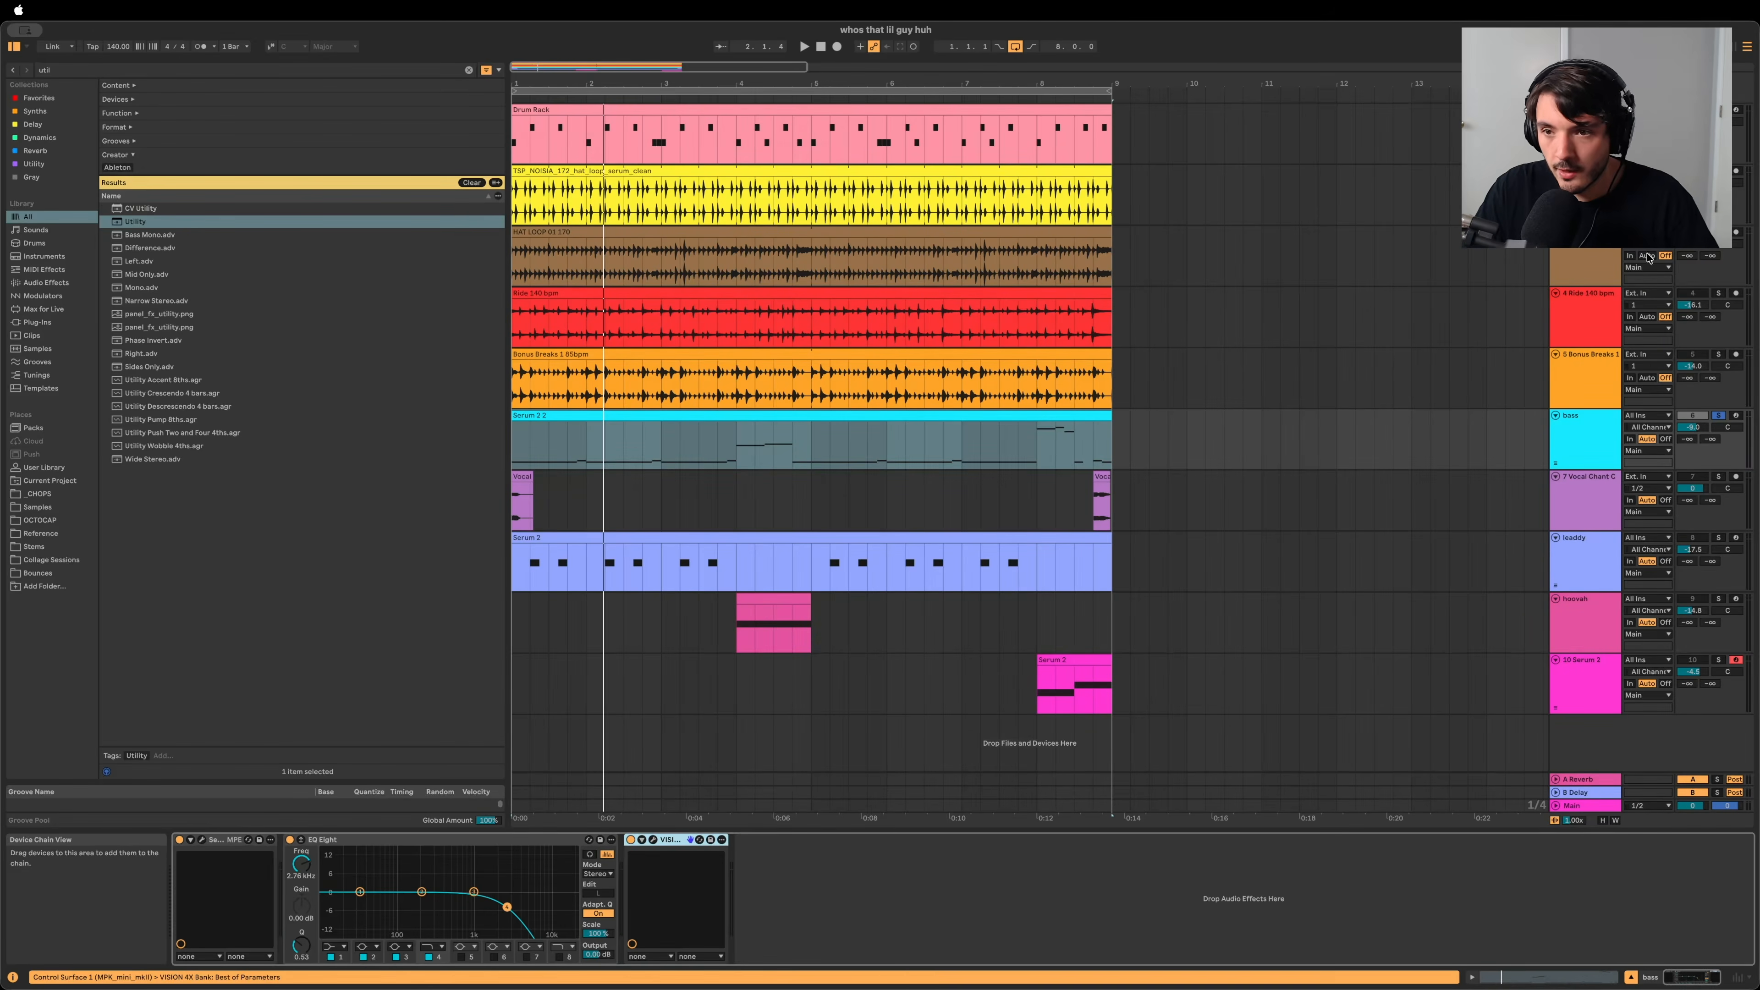
# Step: Listen to the serum hat loop track in solo and together with the rest of the mix
pyautogui.click(1586, 171)
pyautogui.click(1718, 170)
pyautogui.press('space')
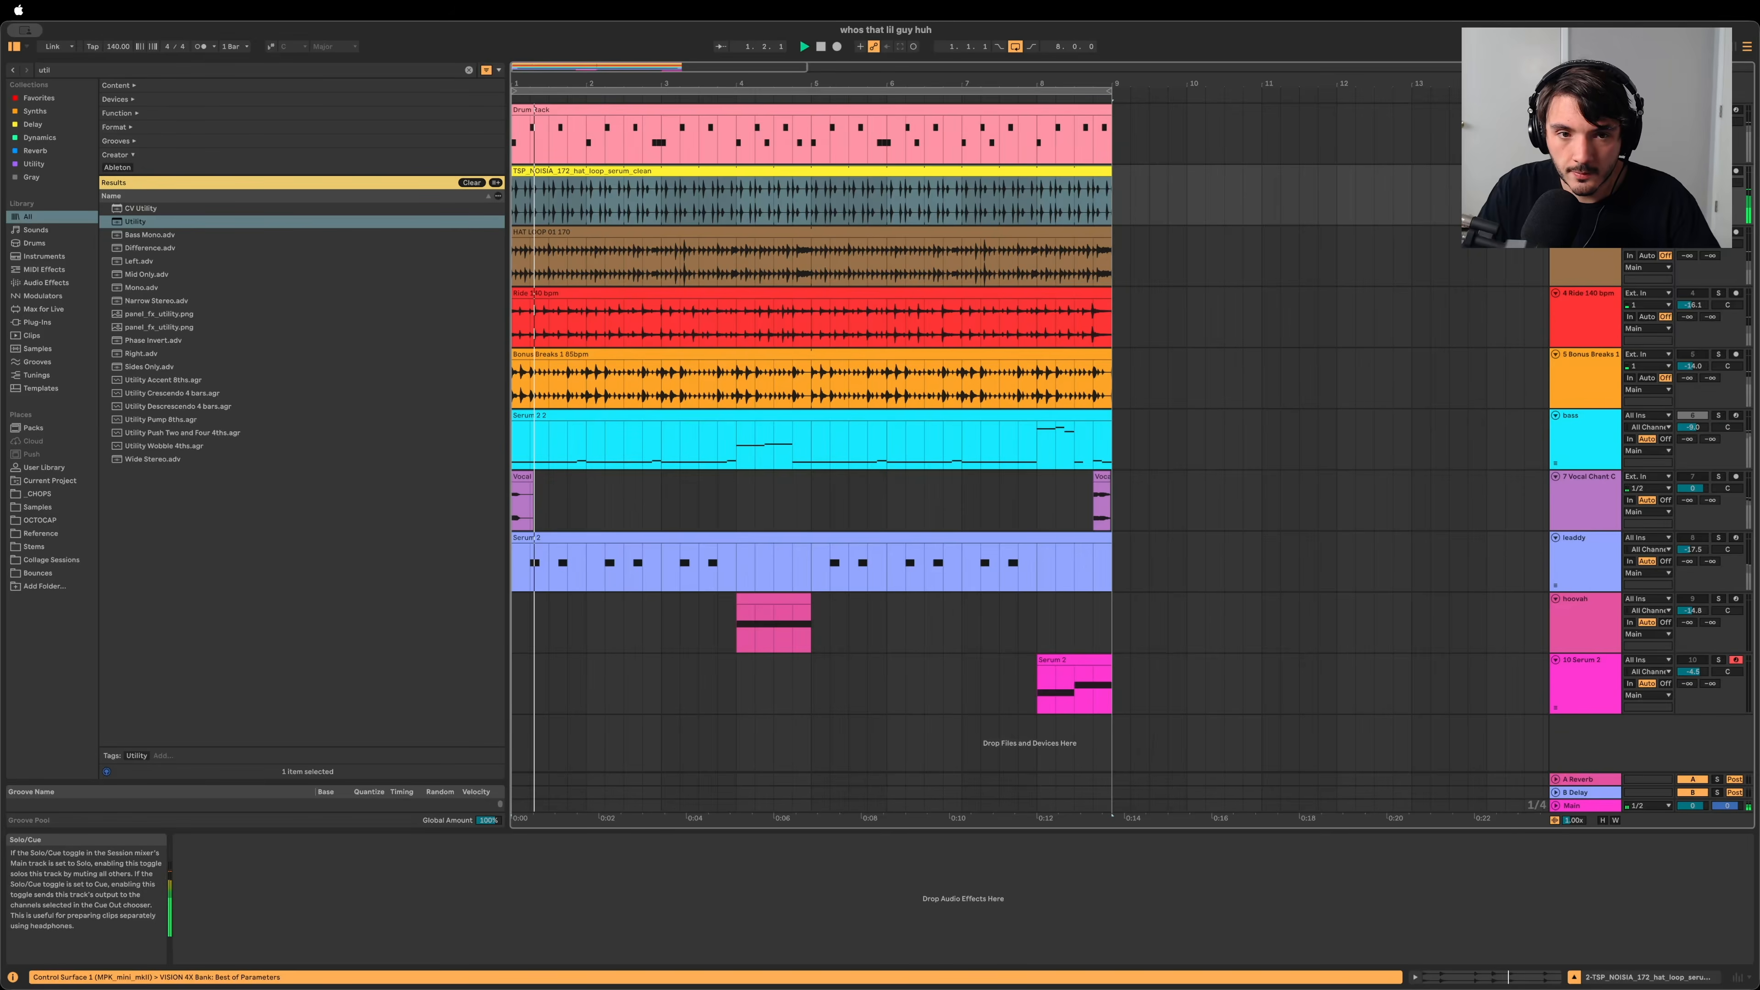
pyautogui.press('space')
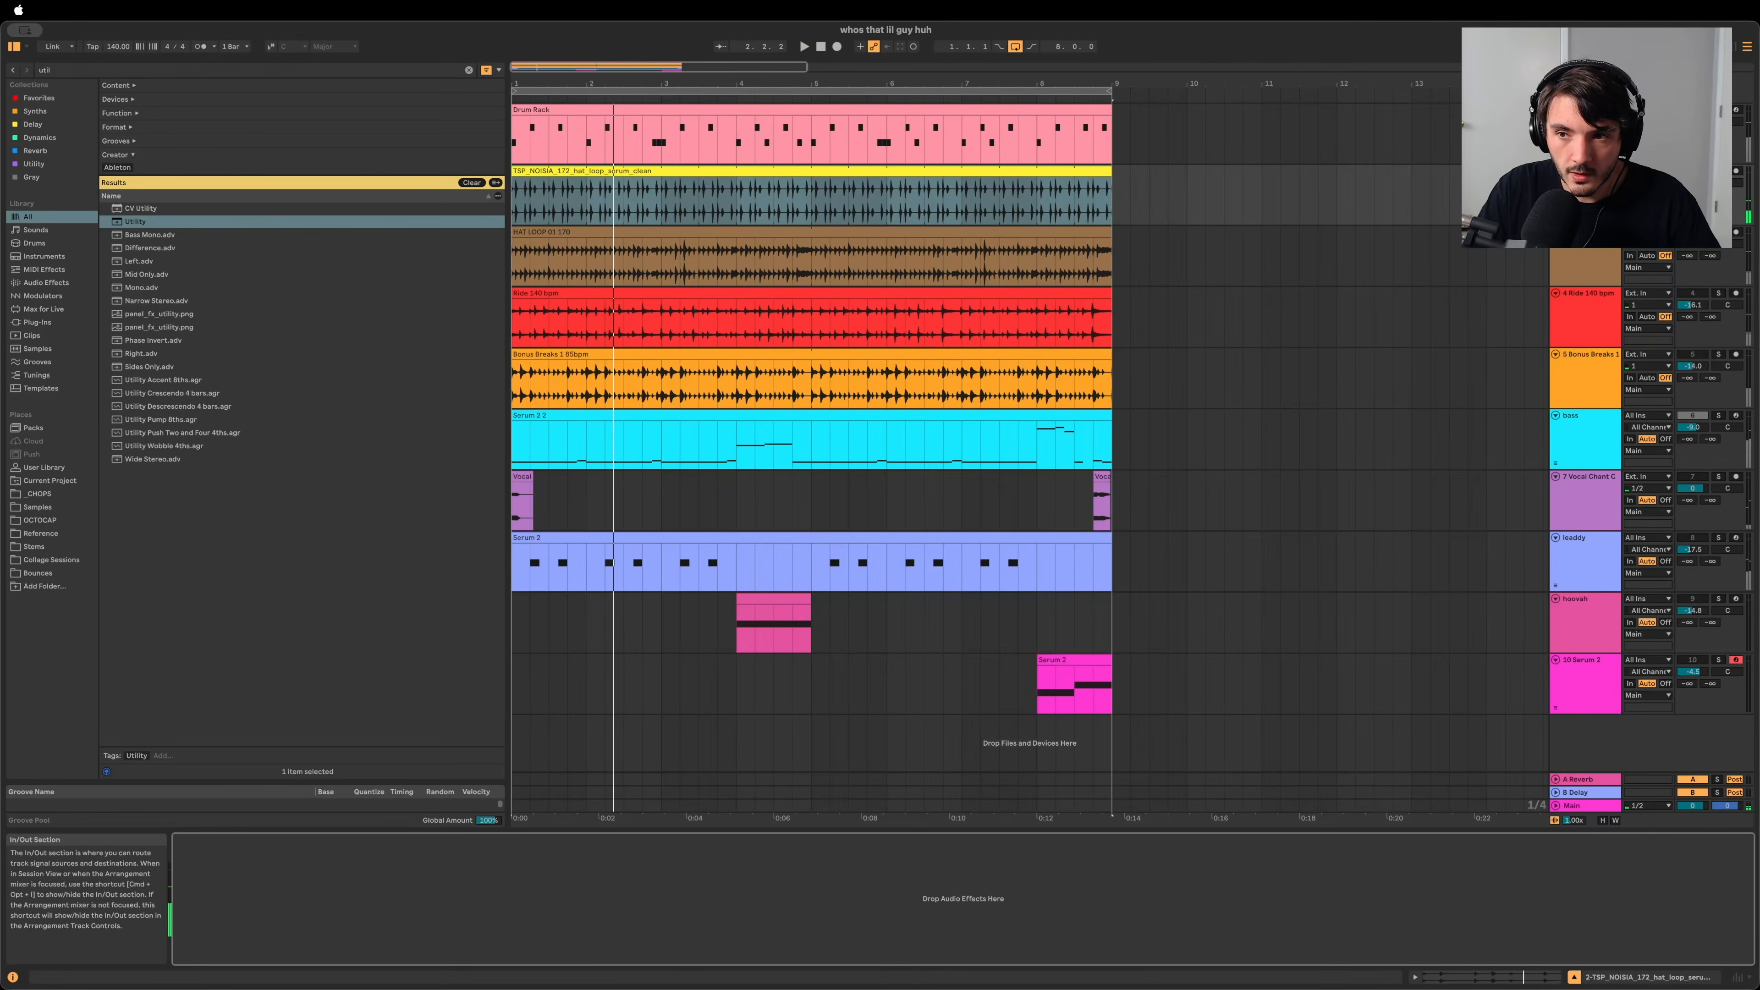
pyautogui.click(1718, 171)
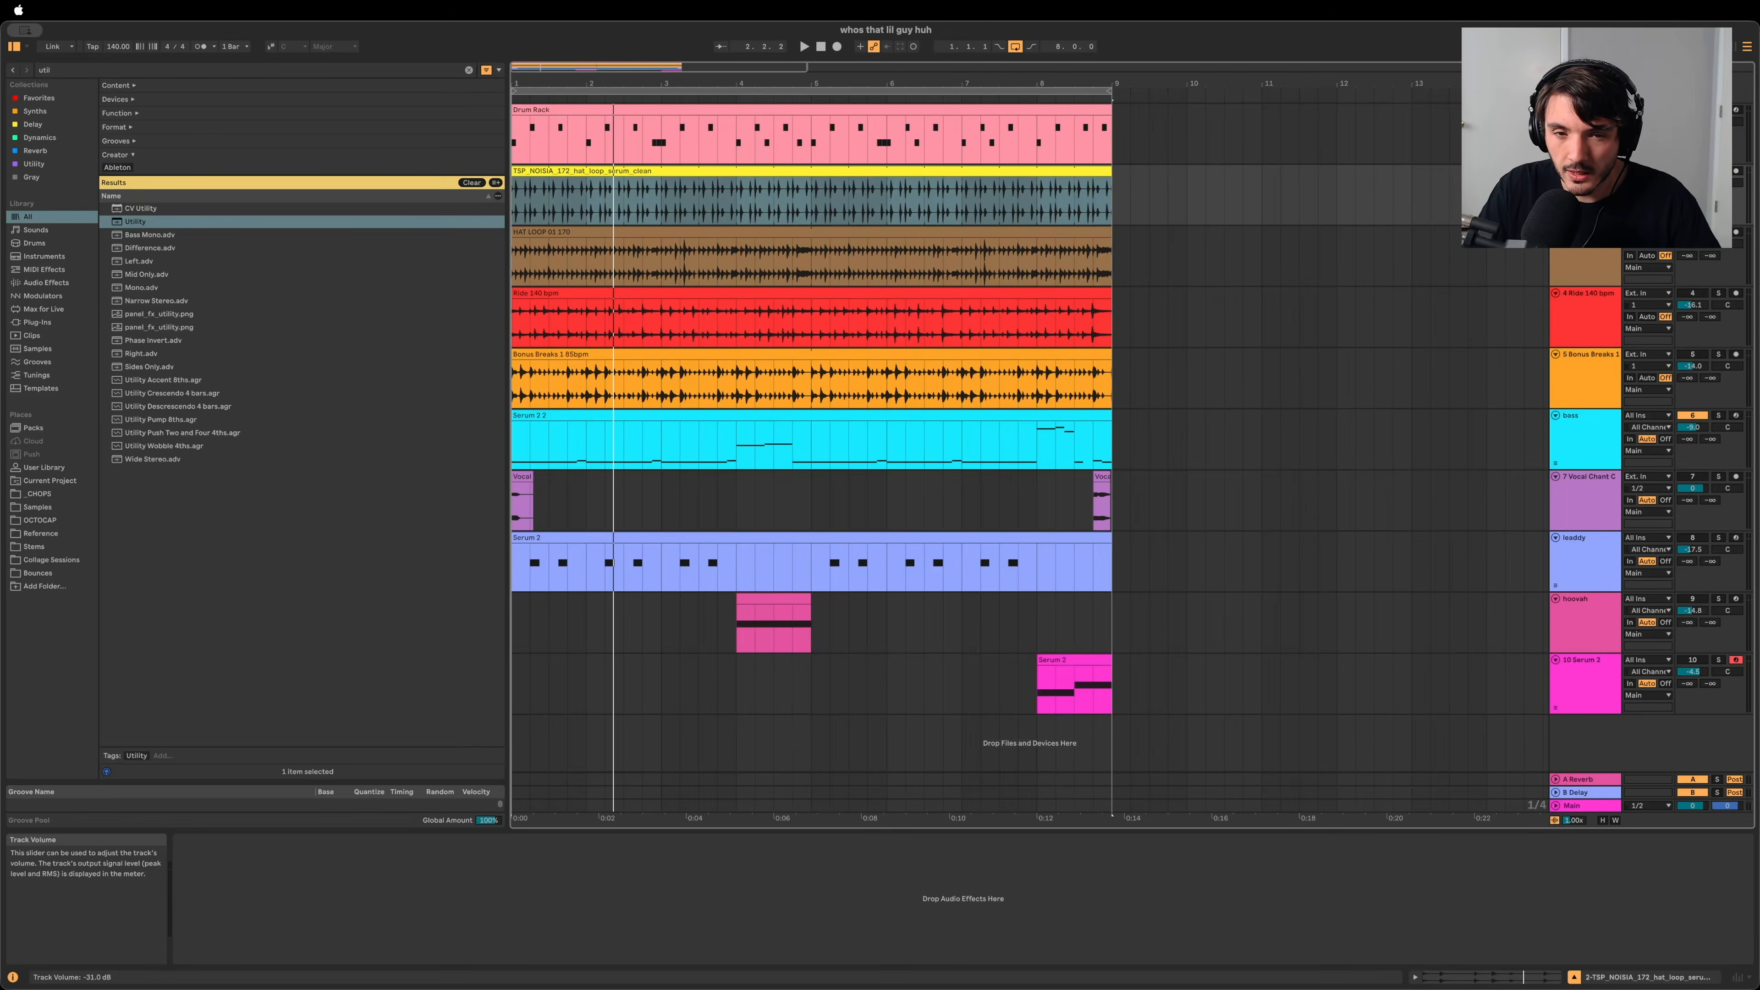
pyautogui.press('space')
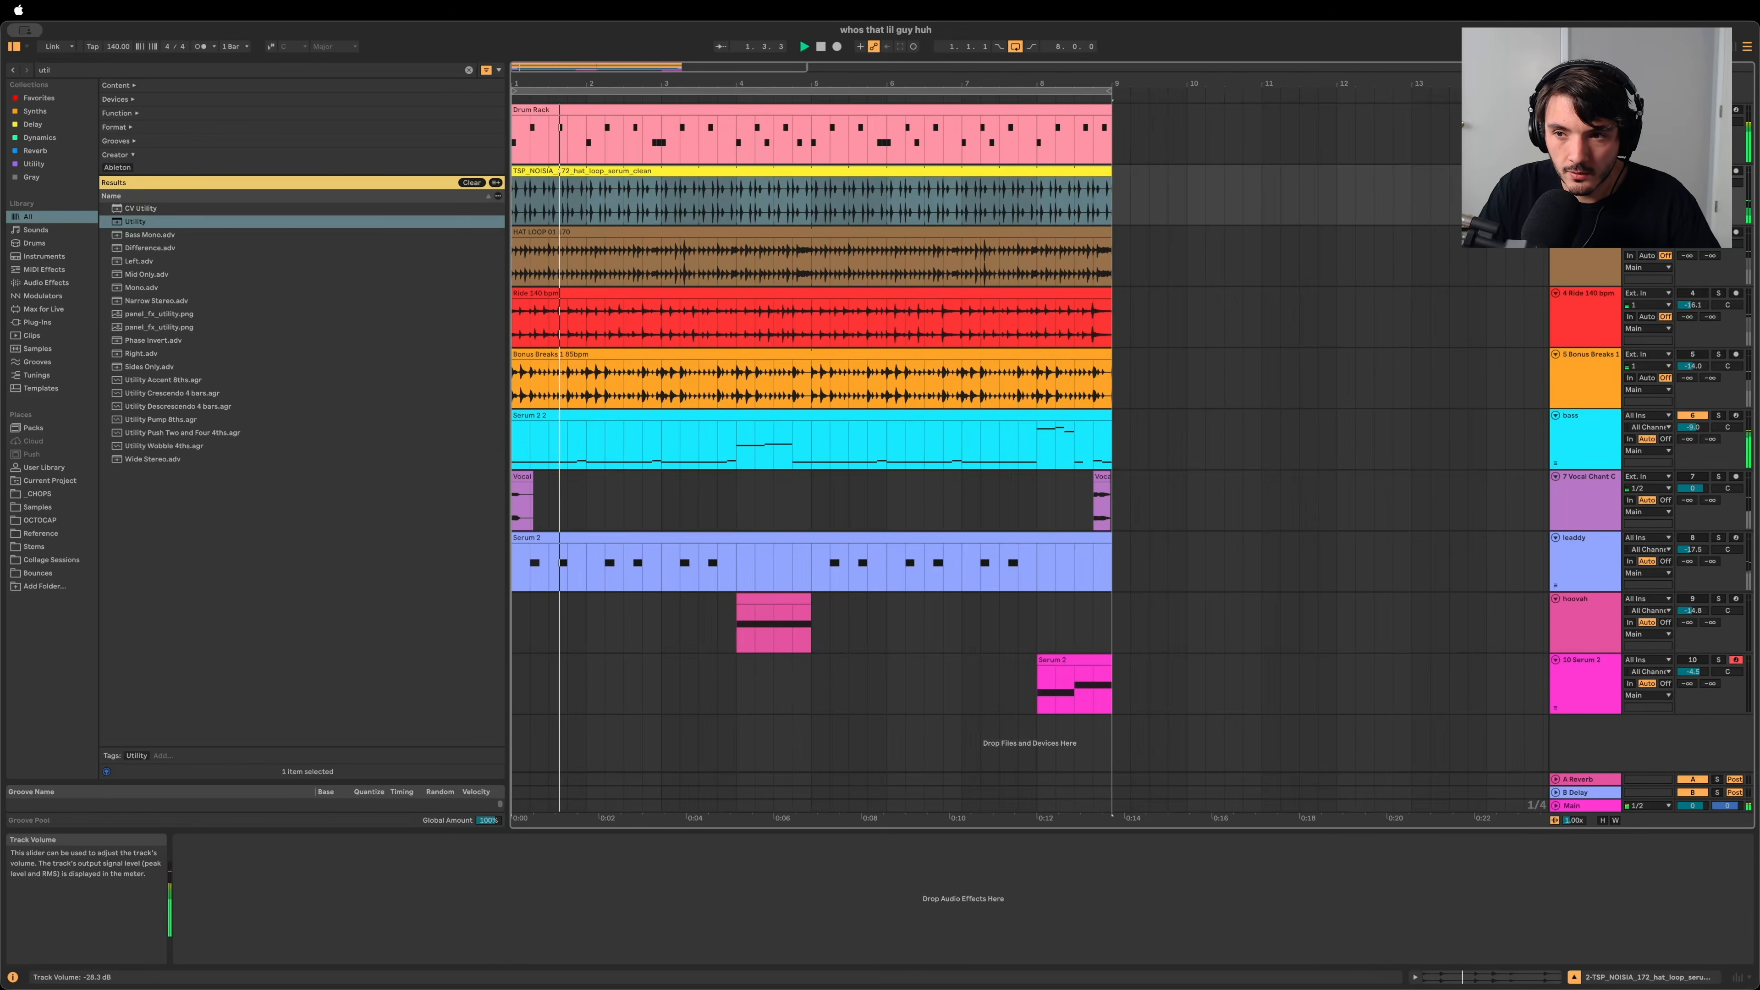
# Step: Search the browser for eq and add EQ Eight to the serum hat loop track
pyautogui.press('super+f')
pyautogui.write('eq')
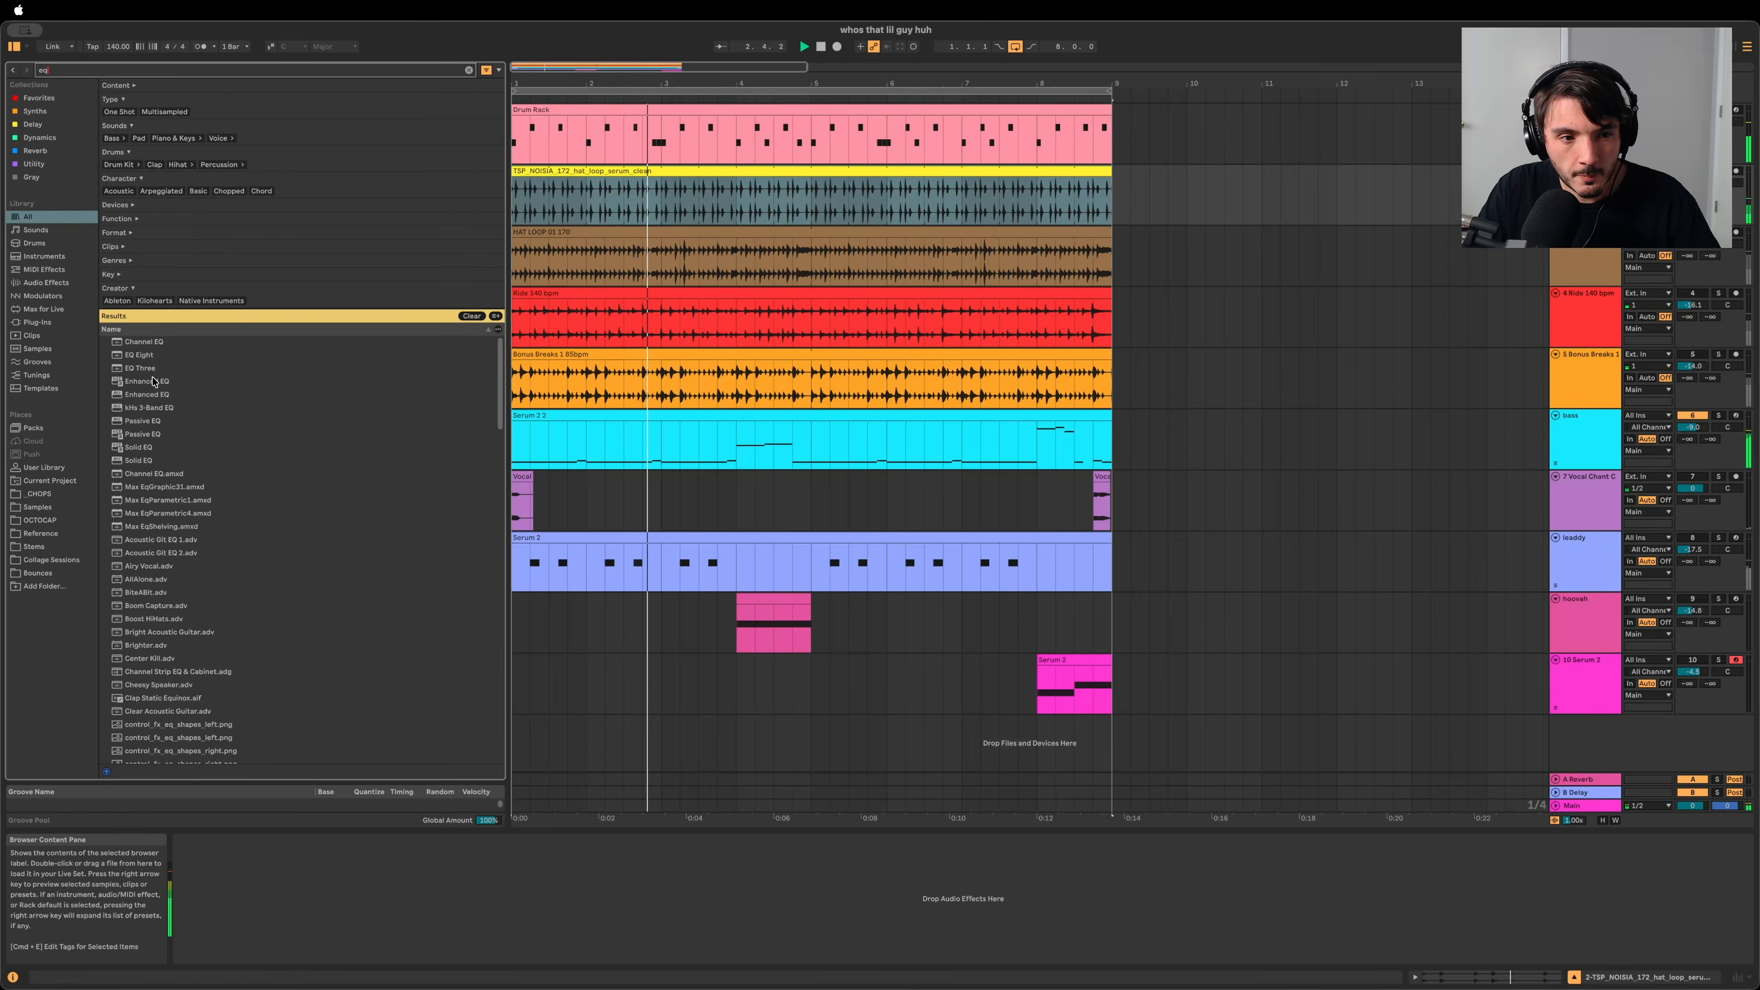
pyautogui.press('Down')
pyautogui.press('Down')
pyautogui.press('Return')
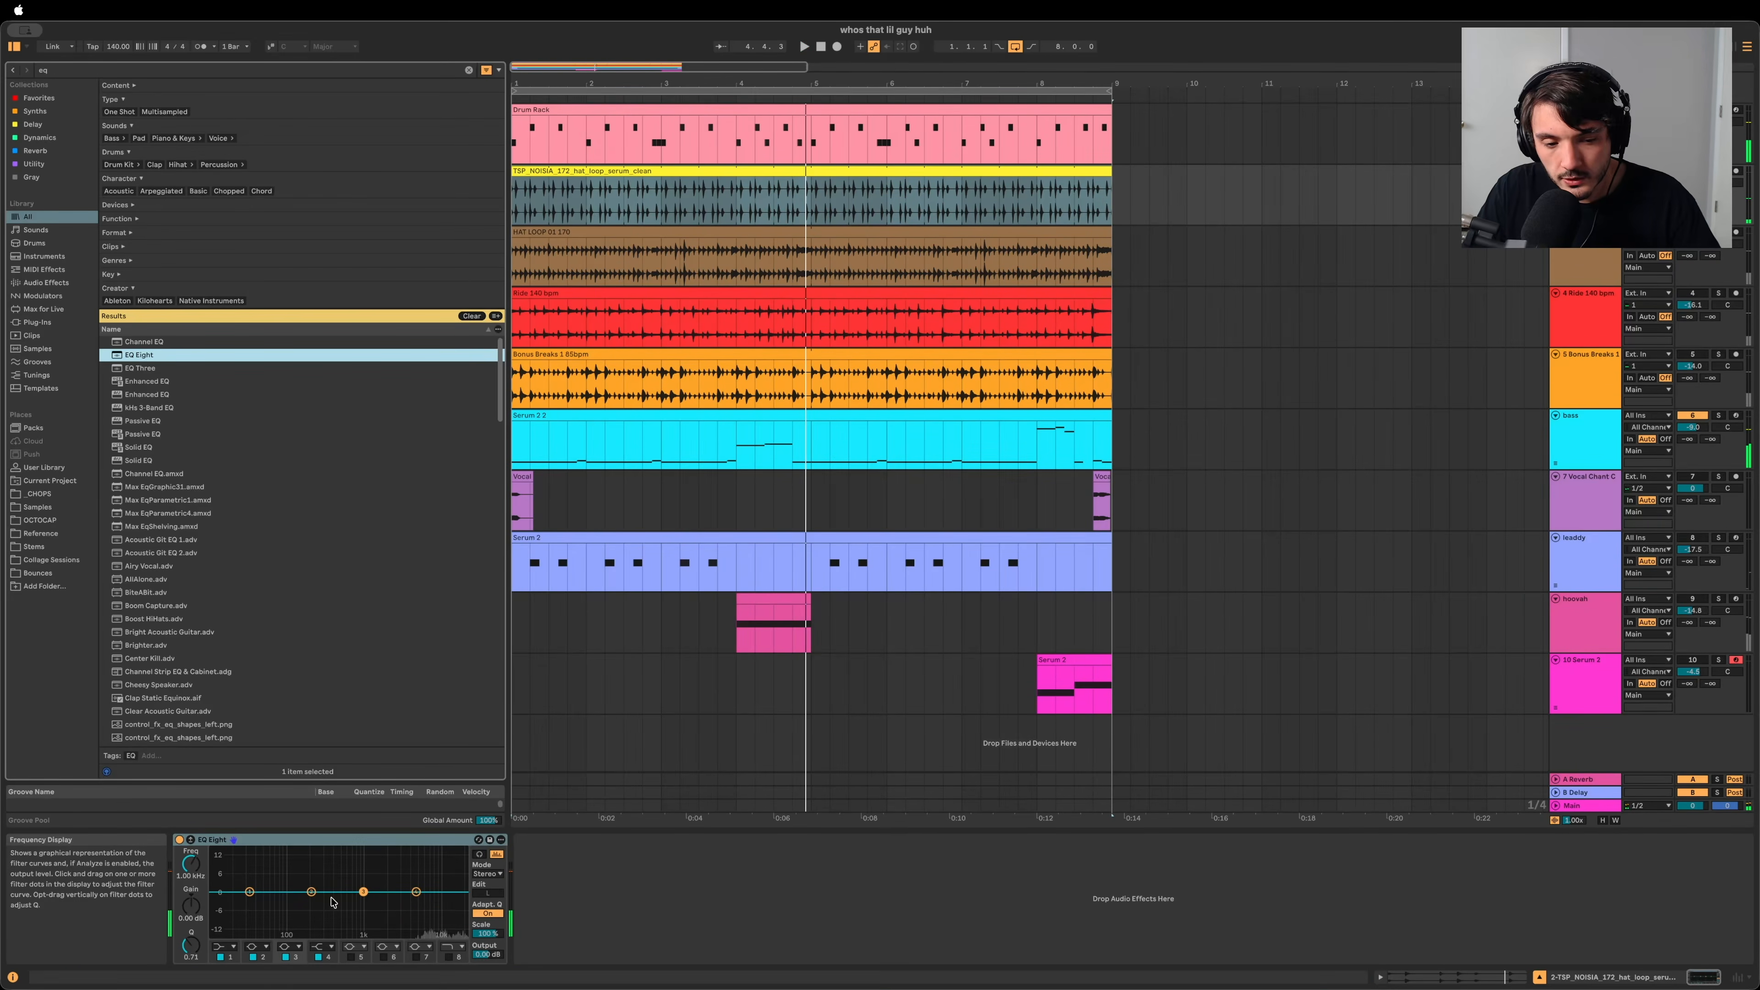
# Step: Turn band 1 of the hat loop's EQ Eight into a low cut at about 2.93 kHz and check it during playback
pyautogui.moveTo(364, 893)
pyautogui.mouseDown()
pyautogui.moveTo(365, 850)
pyautogui.moveTo(366, 892)
pyautogui.mouseUp()
pyautogui.press('space')
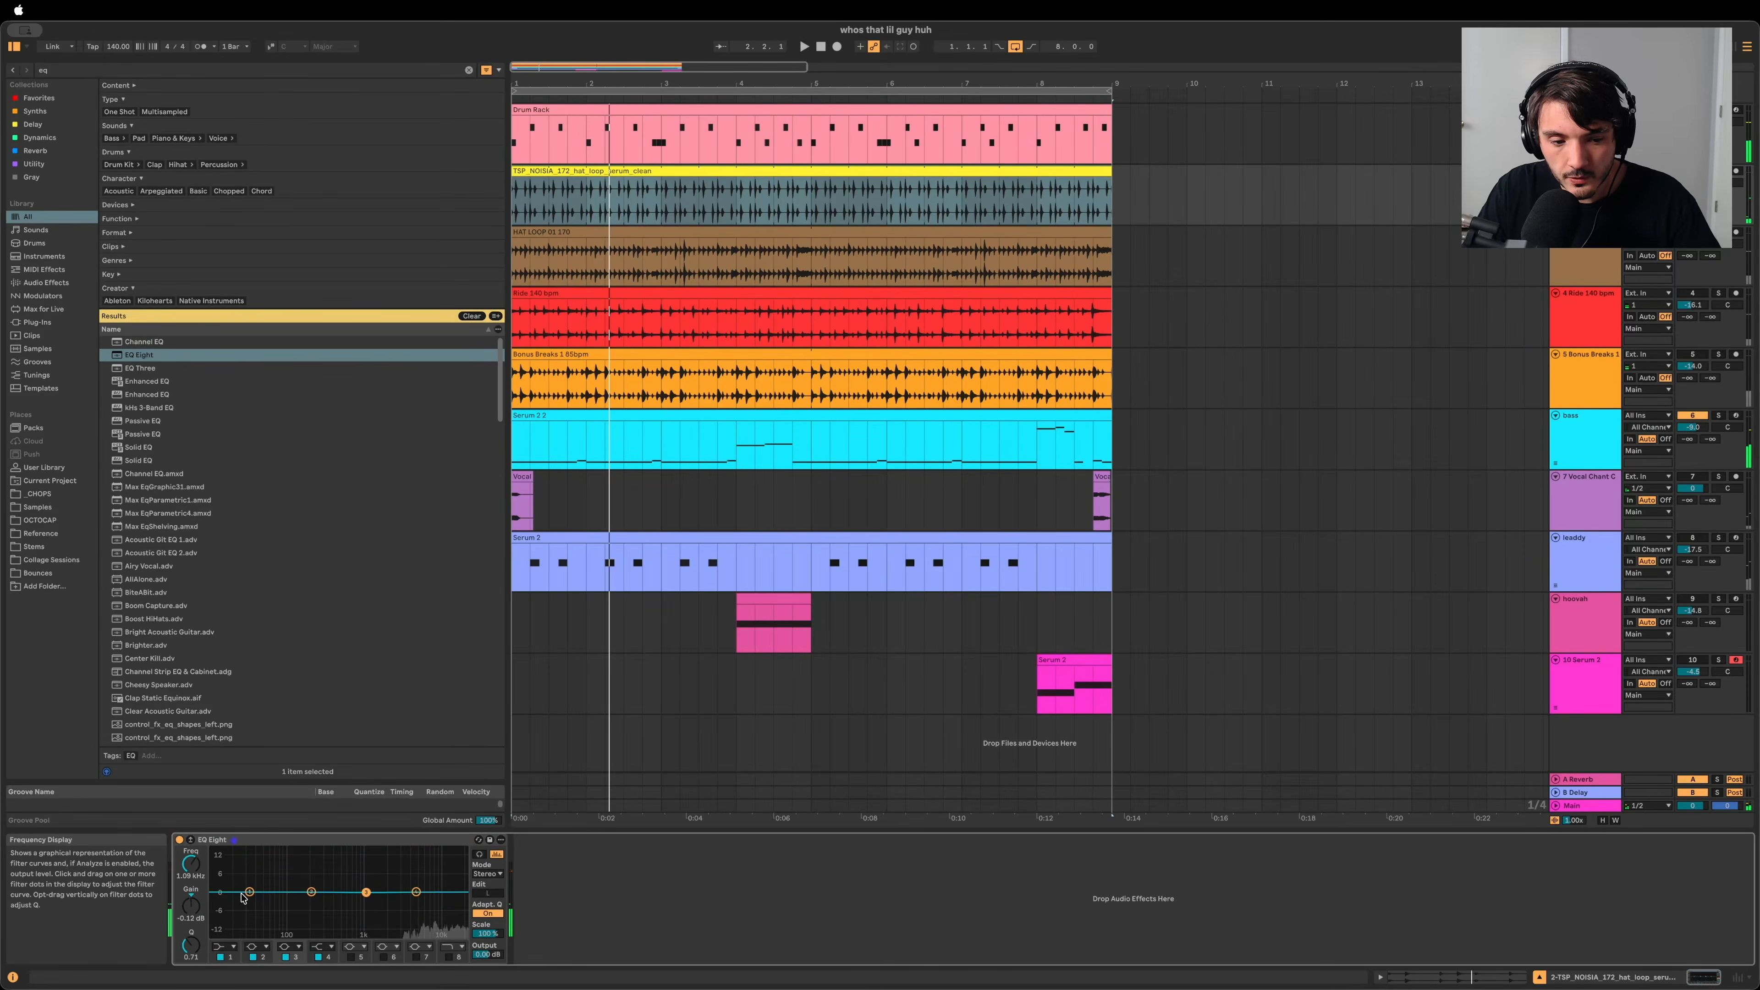
pyautogui.click(232, 950)
pyautogui.press('space')
pyautogui.moveTo(190, 864); pyautogui.dragTo(191, 781)
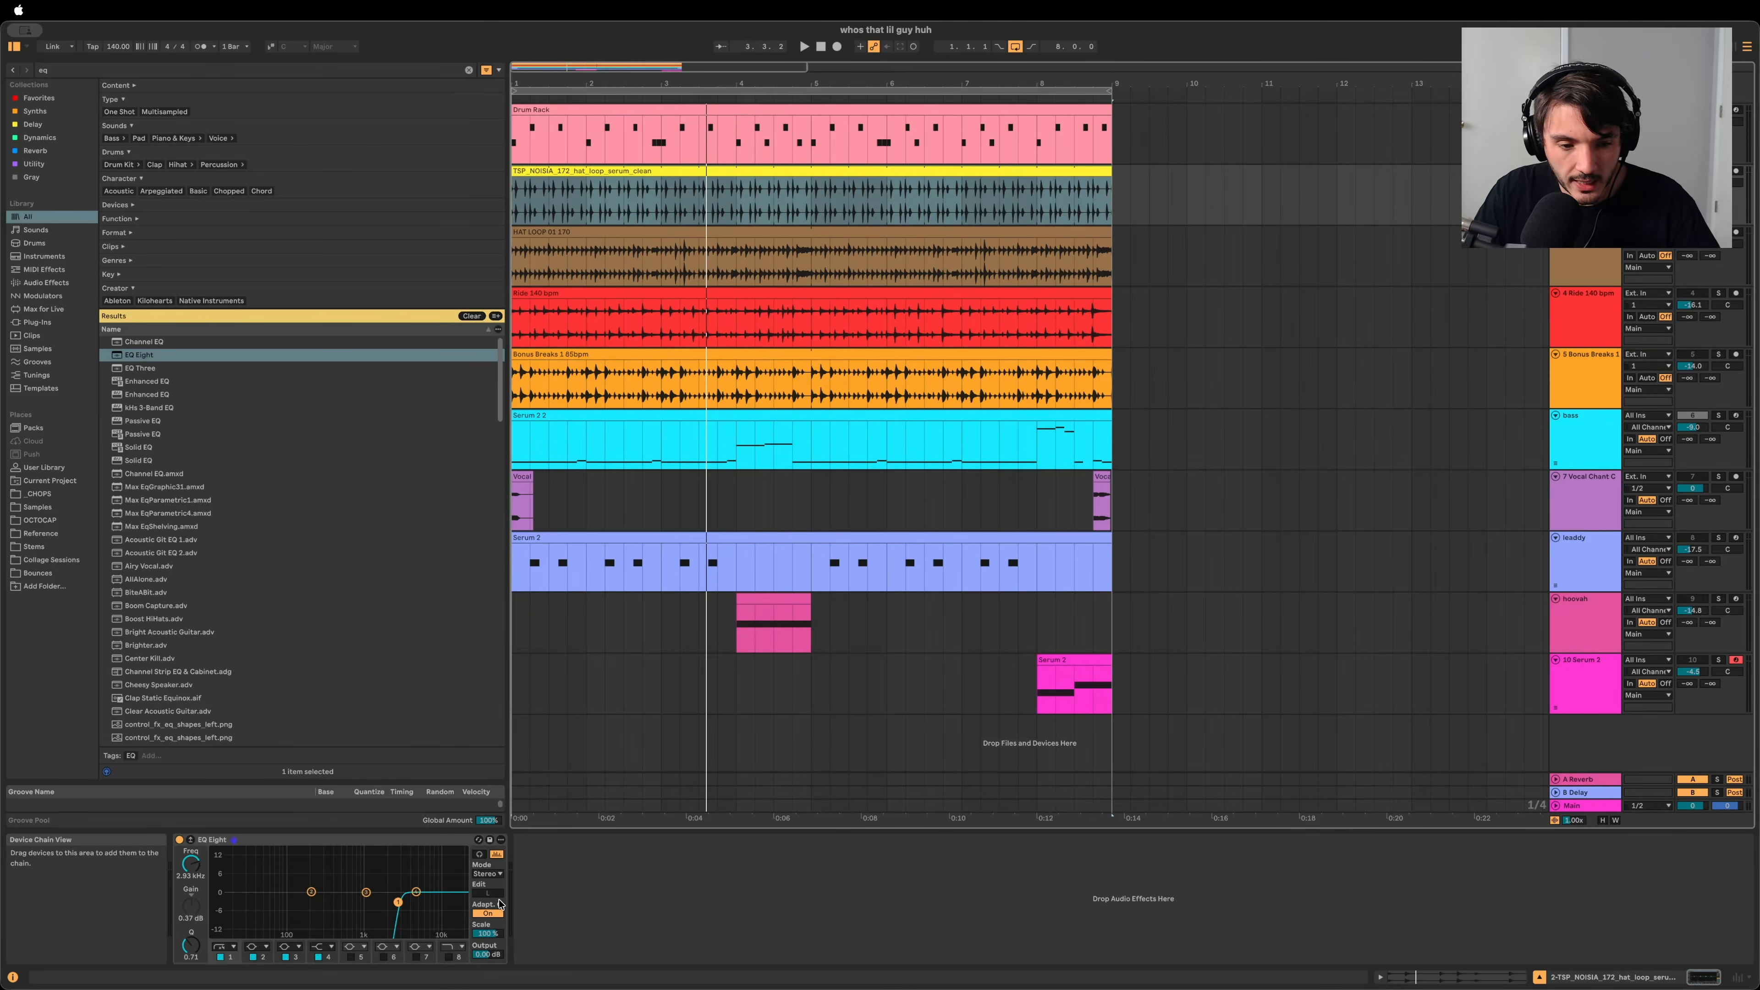
pyautogui.press('space')
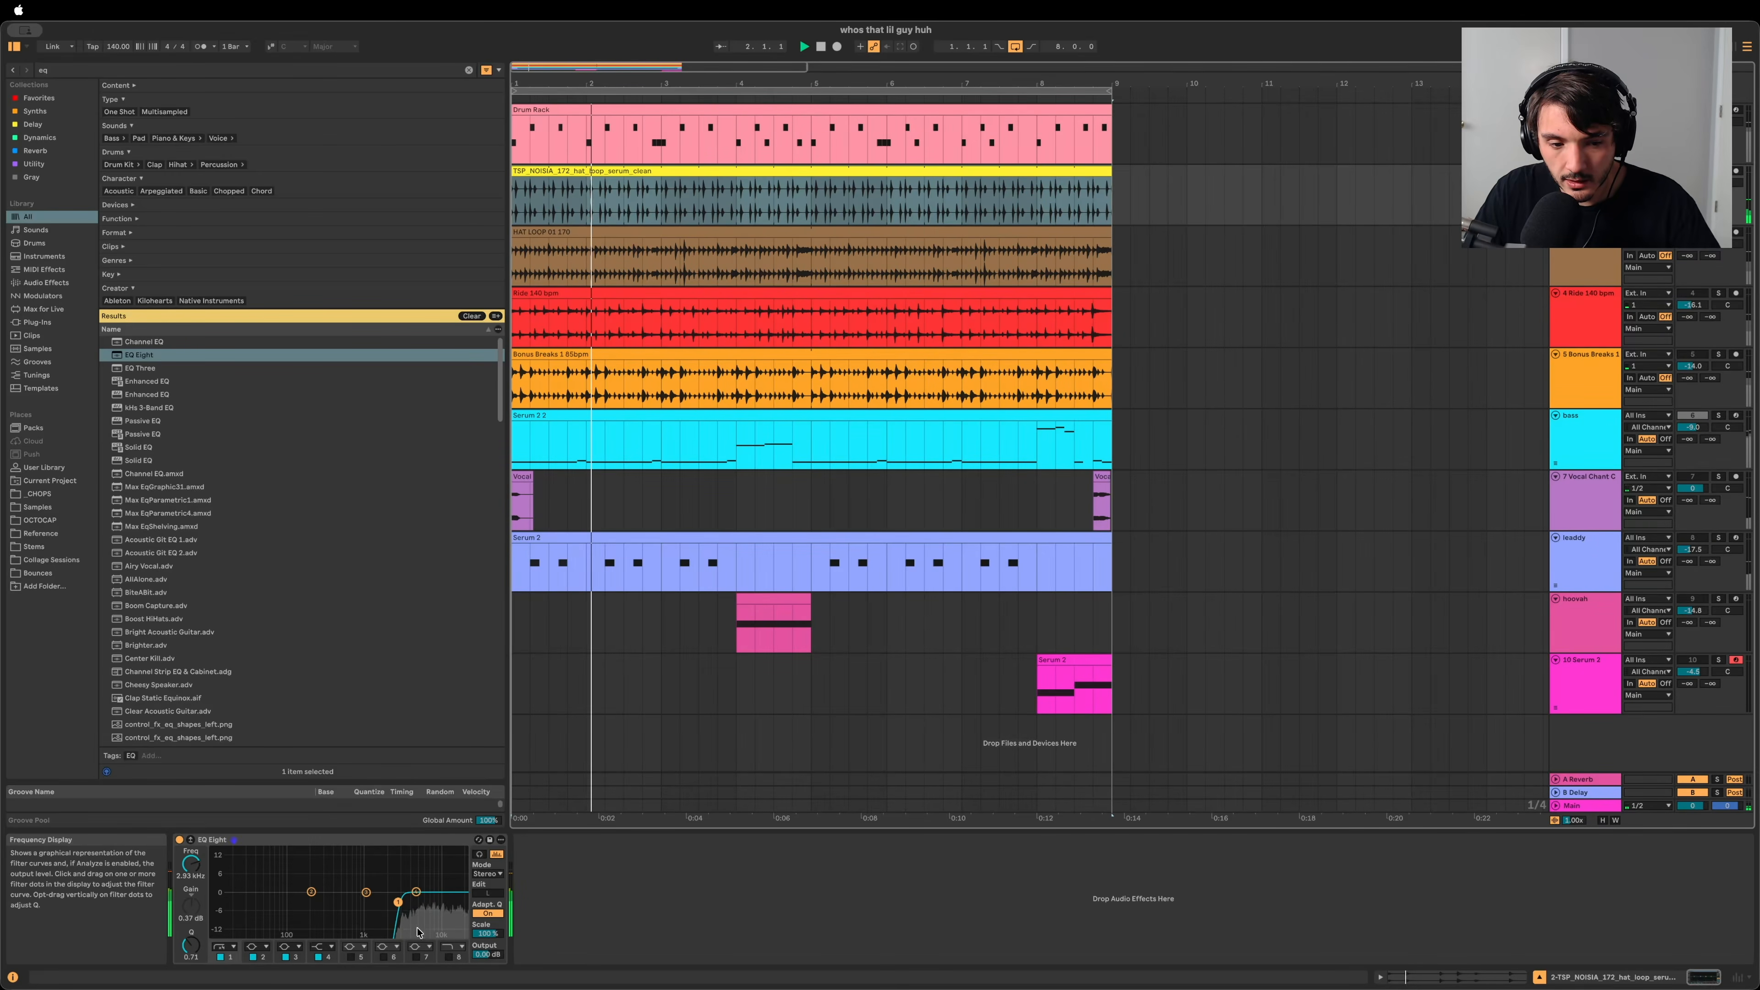
# Step: Turn off the serum hat loop's solo and play the bass track back in the mix
pyautogui.click(1595, 438)
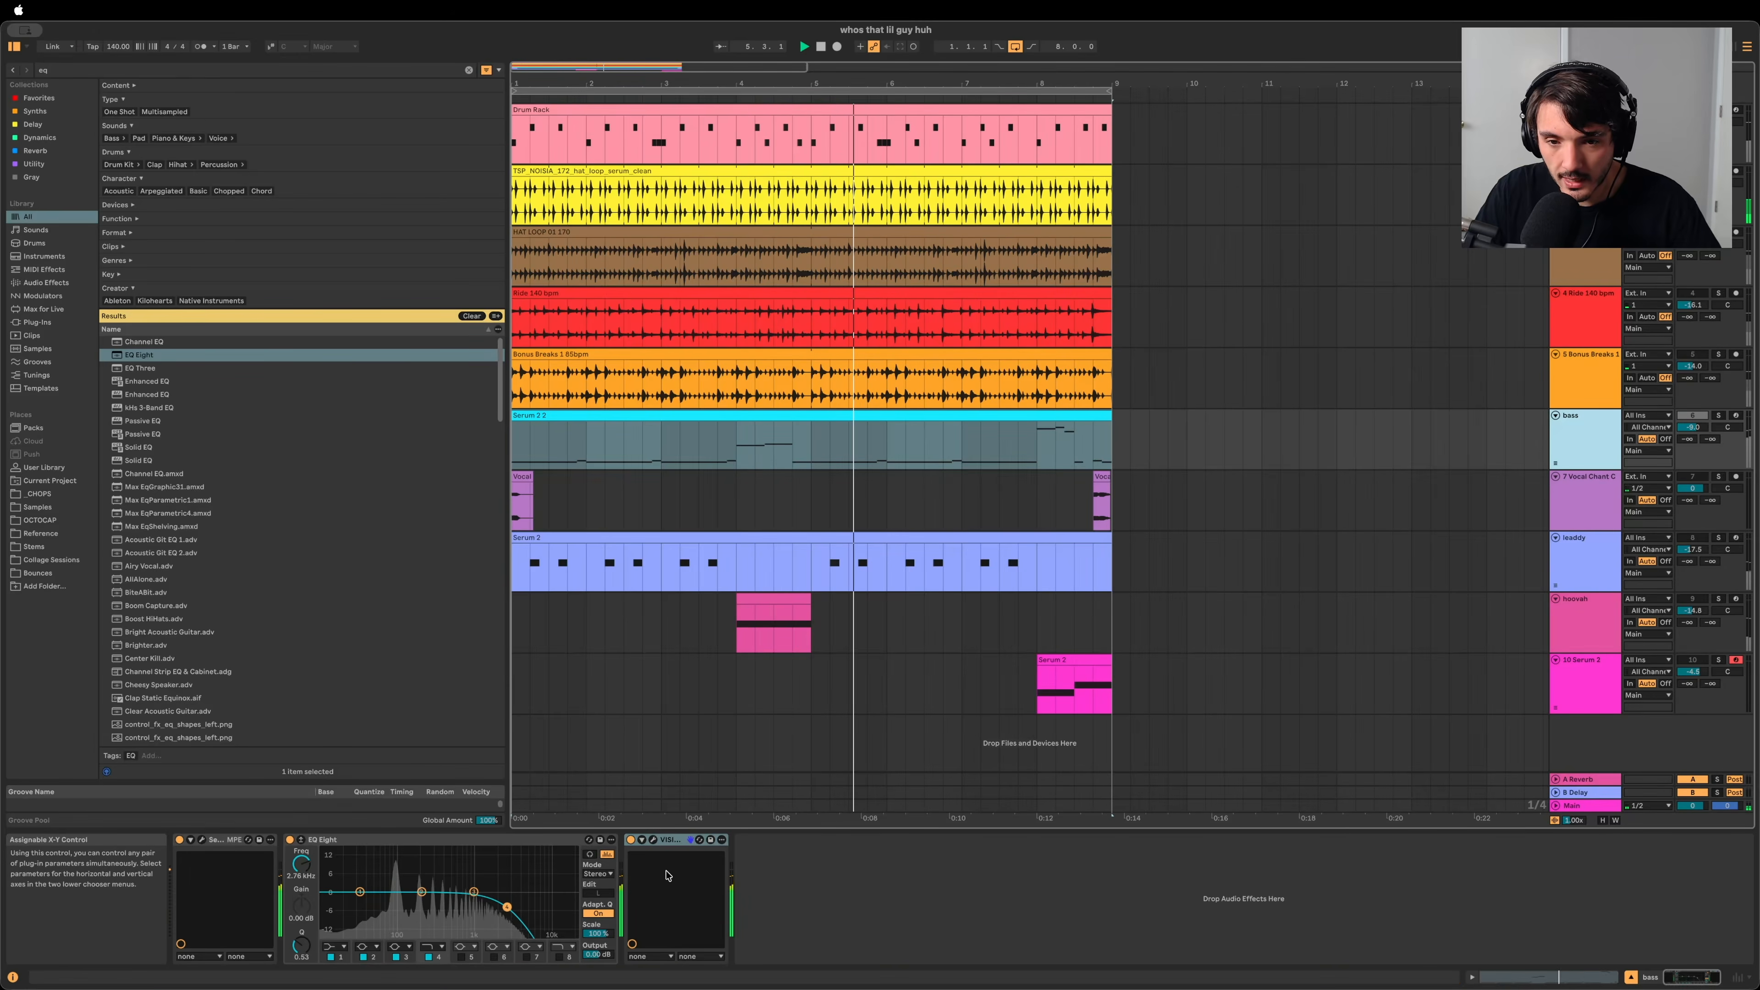
pyautogui.click(1718, 171)
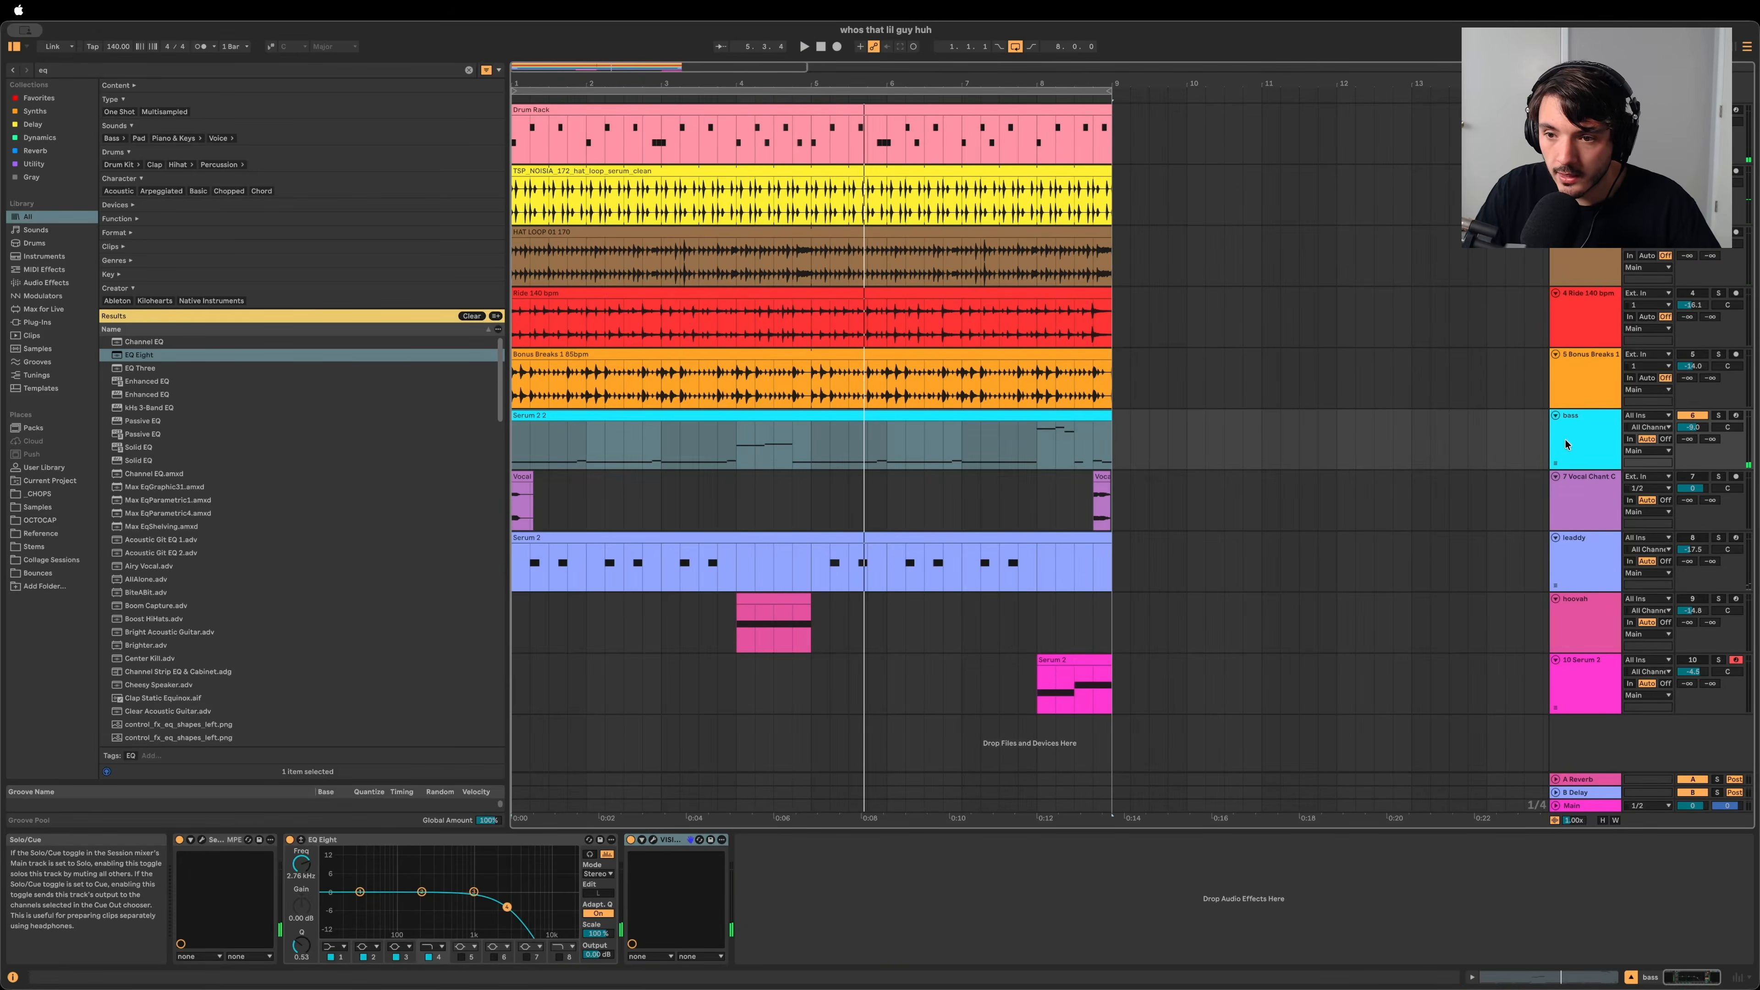
pyautogui.doubleClick(1568, 443)
pyautogui.press('space')
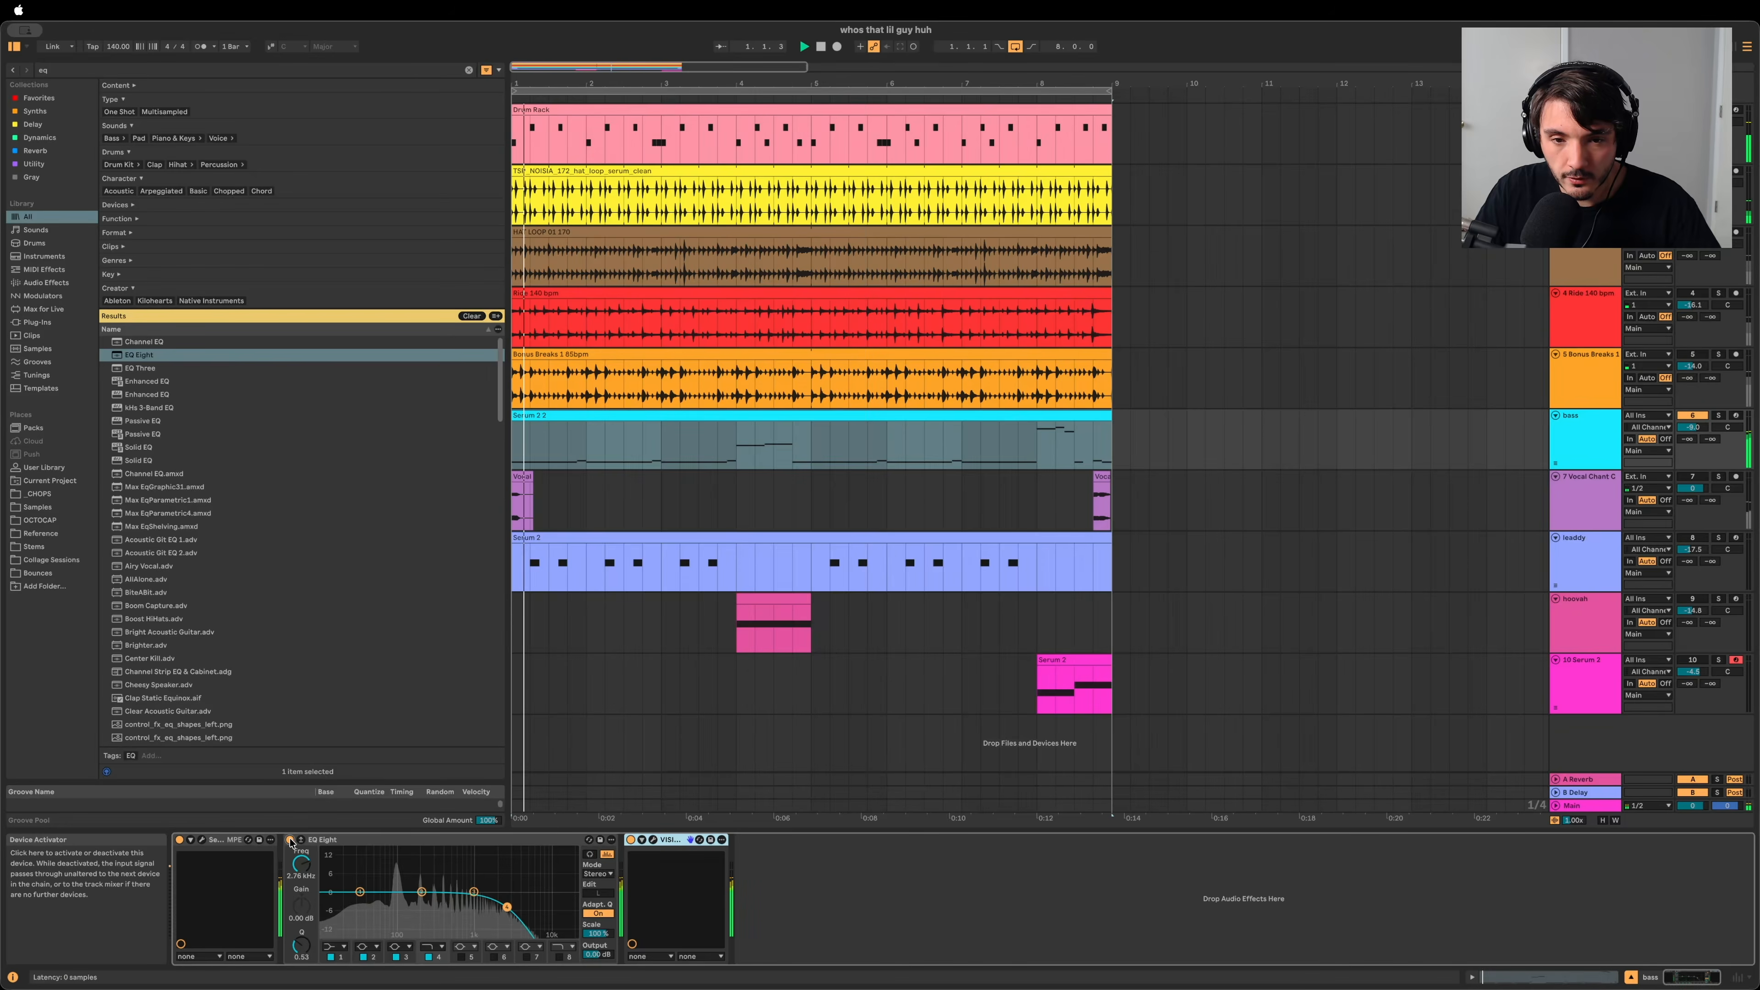
# Step: Compare the bass during playback with its EQ Eight bypassed and active, leaving the EQ on
pyautogui.click(290, 840)
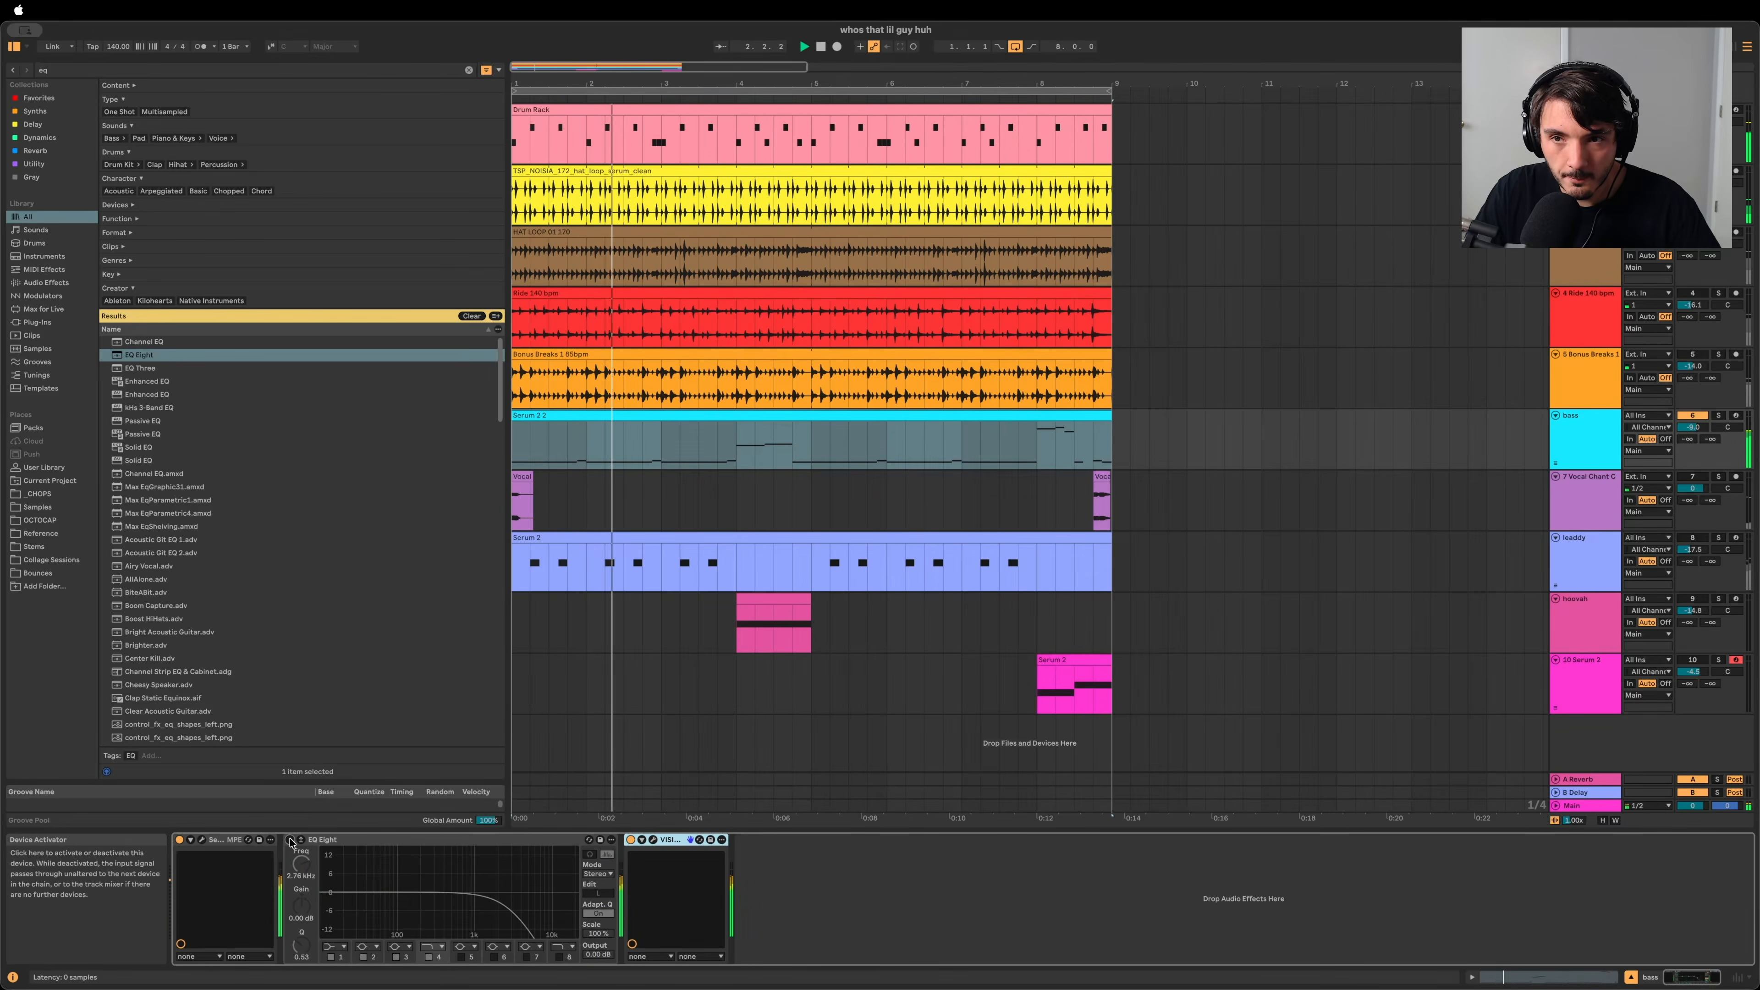
pyautogui.click(290, 840)
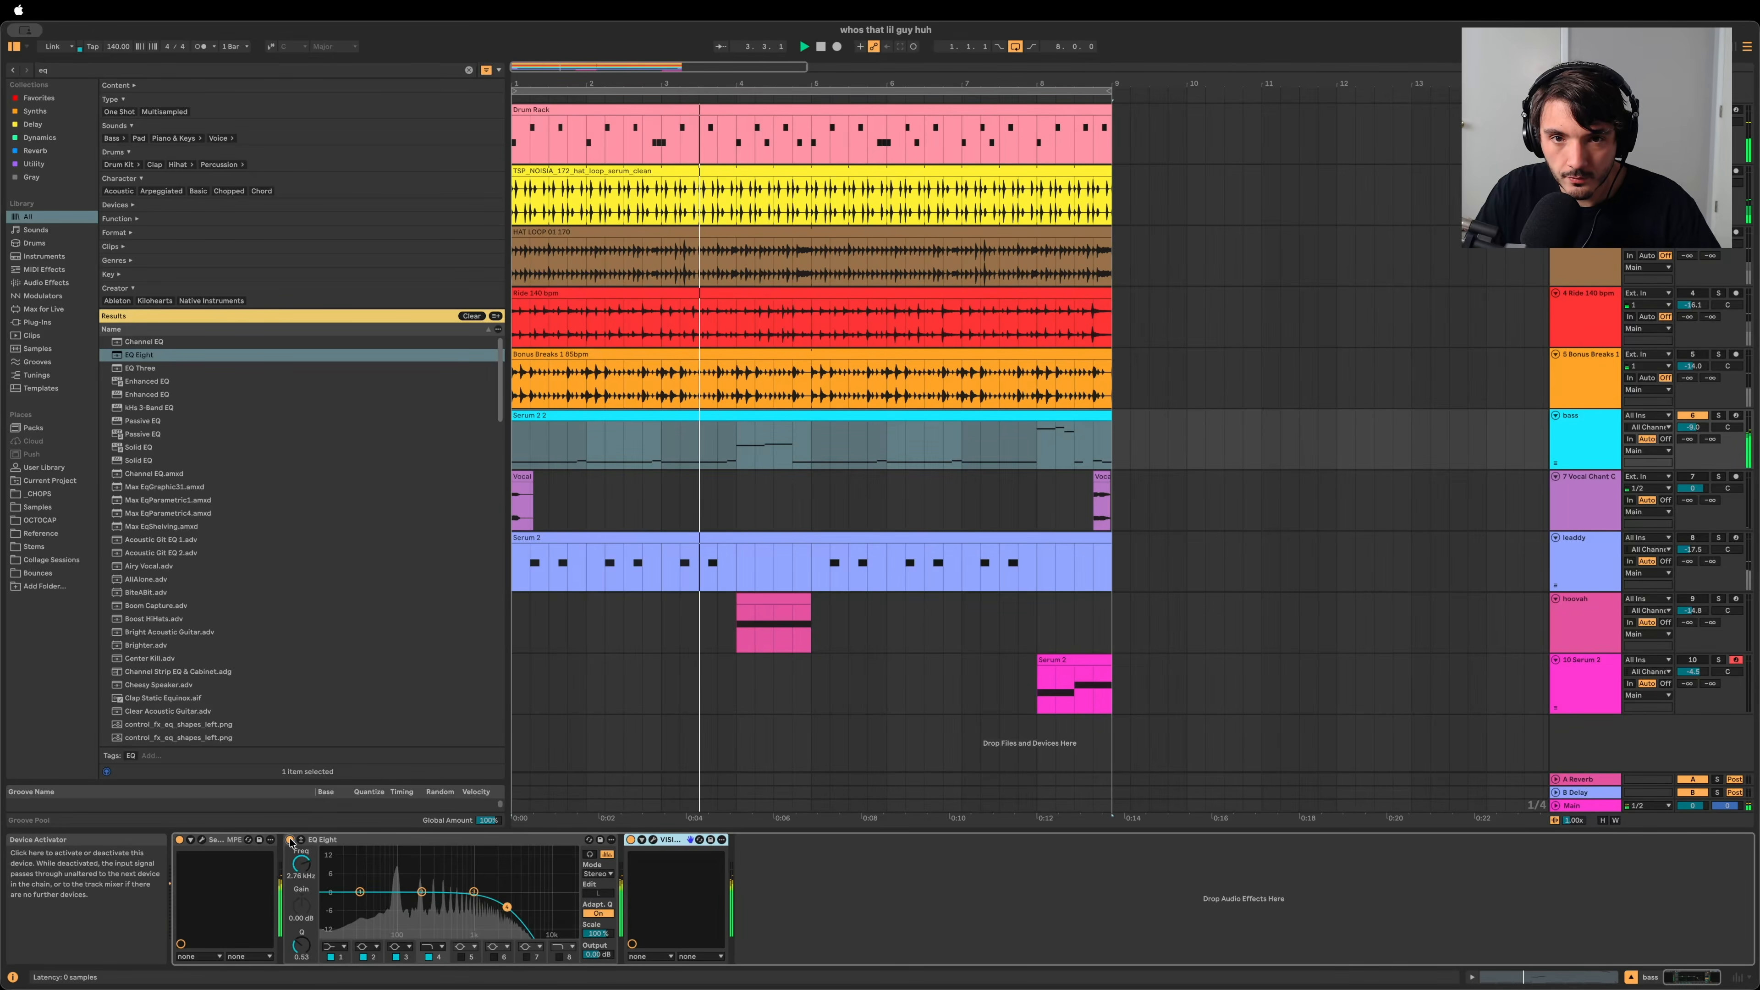
pyautogui.click(290, 840)
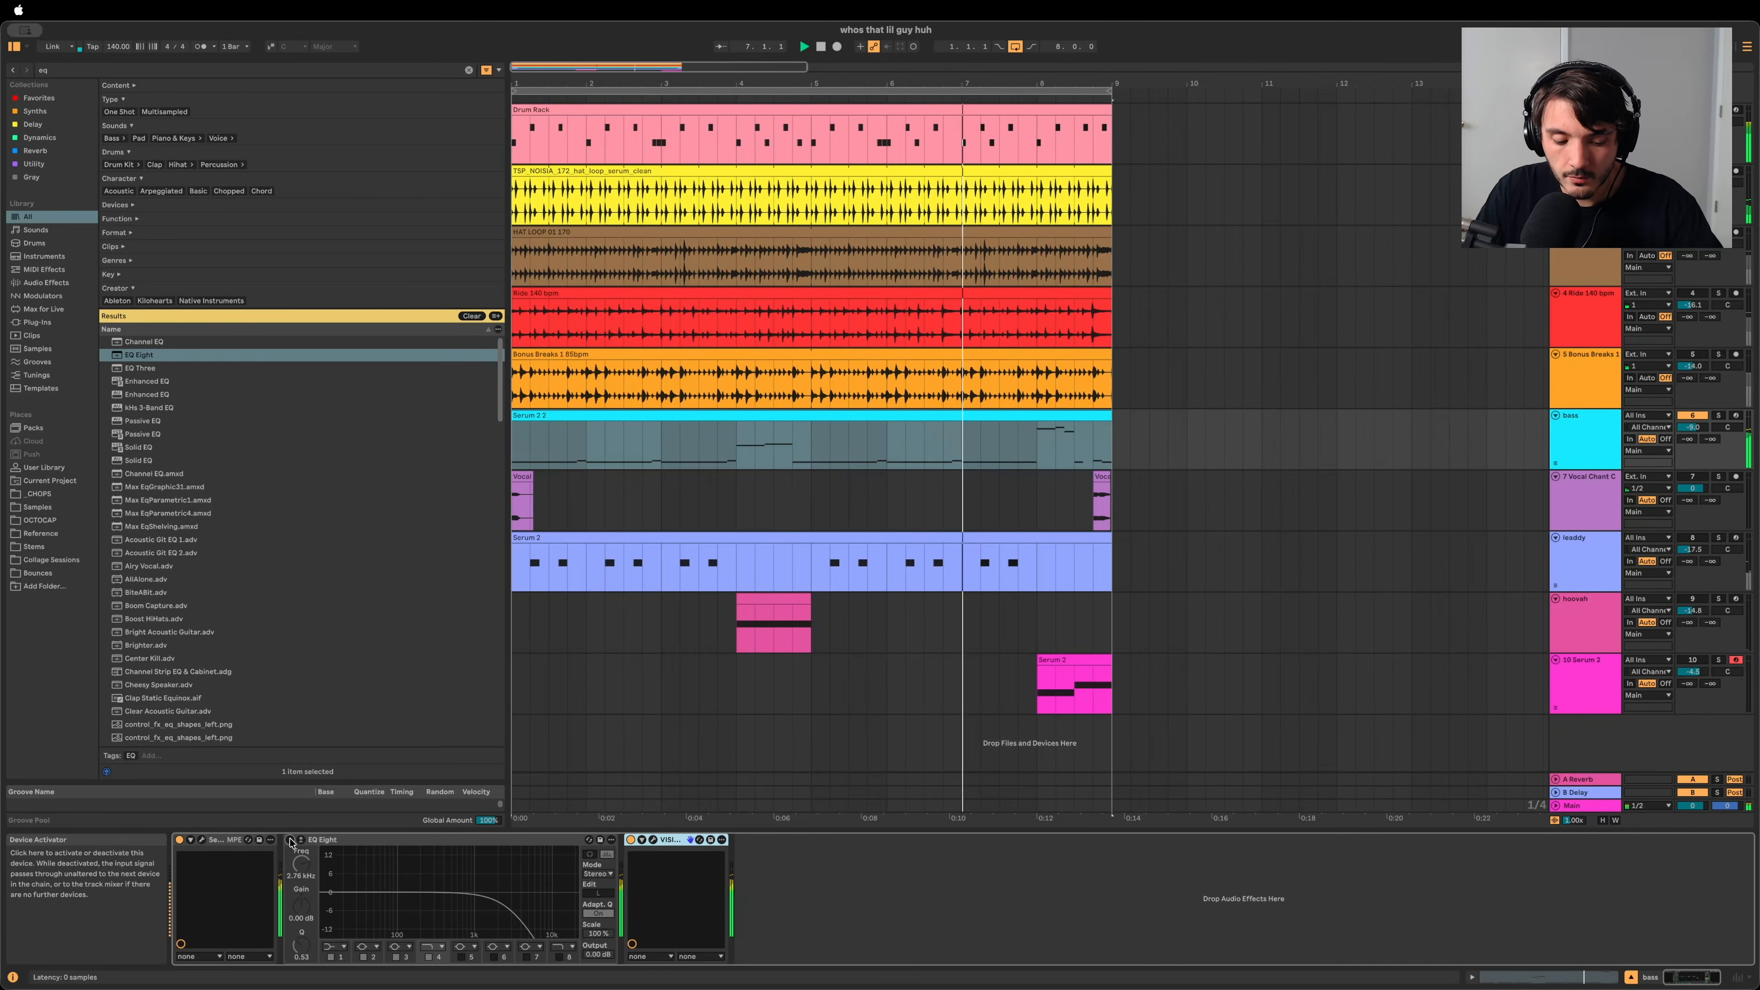
pyautogui.click(290, 840)
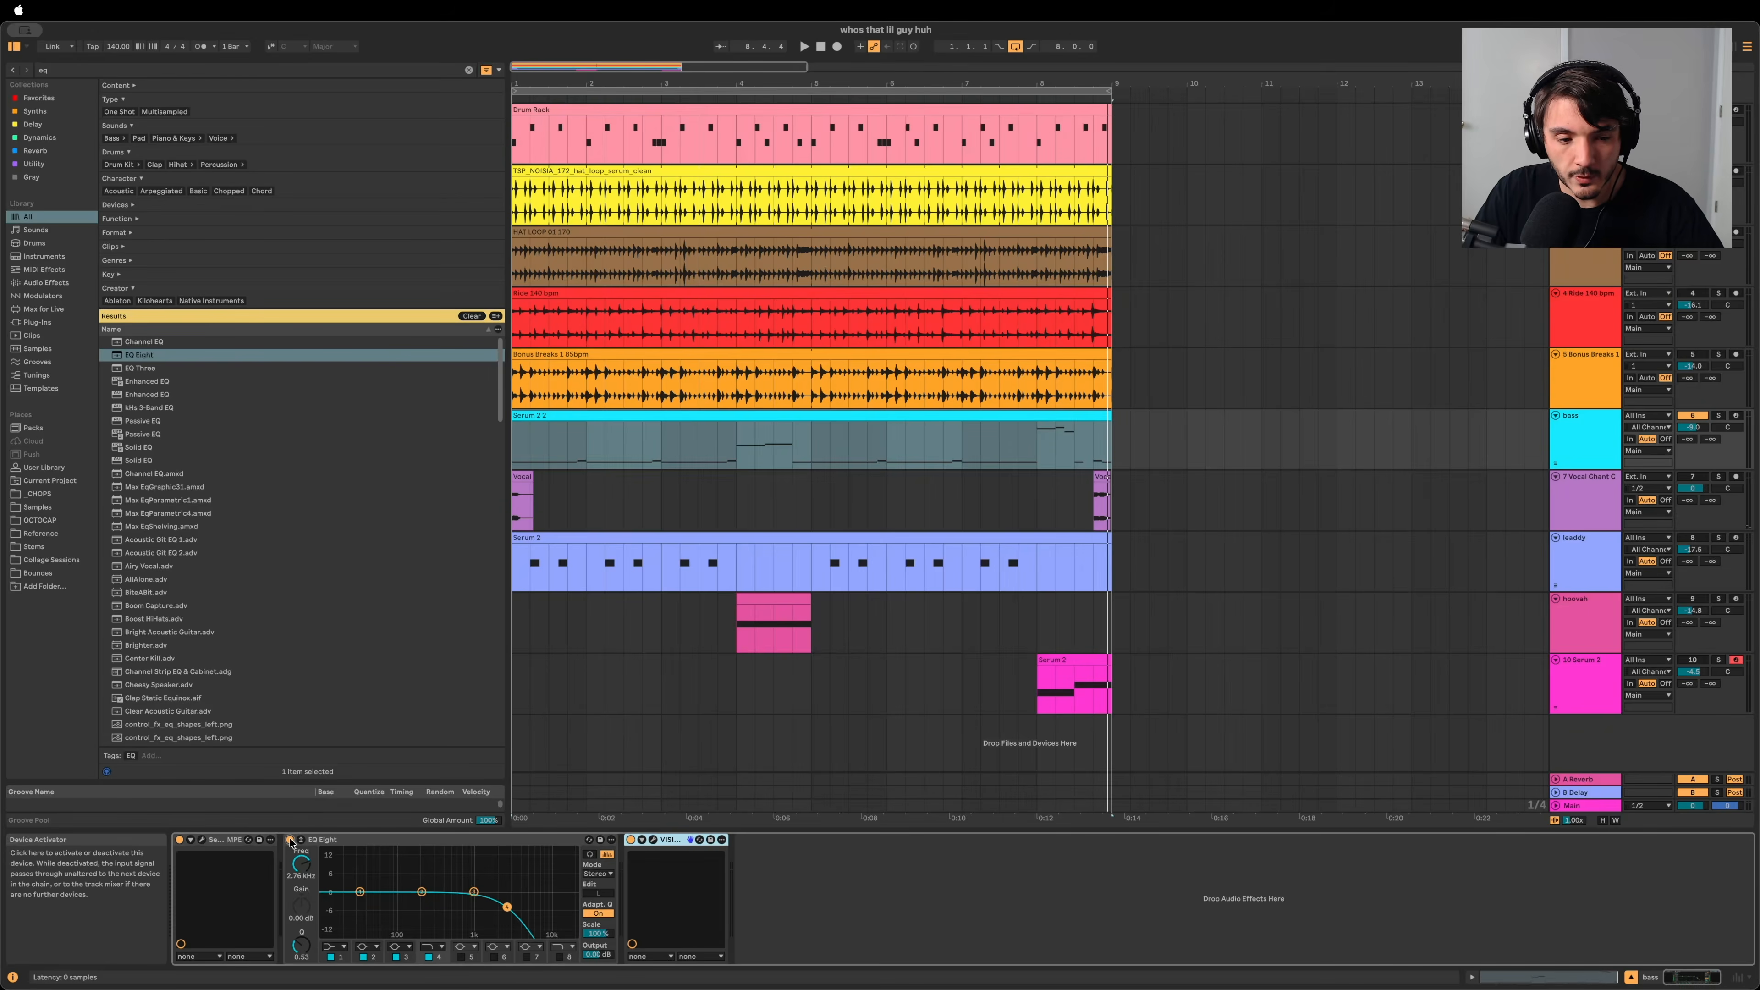
pyautogui.click(290, 840)
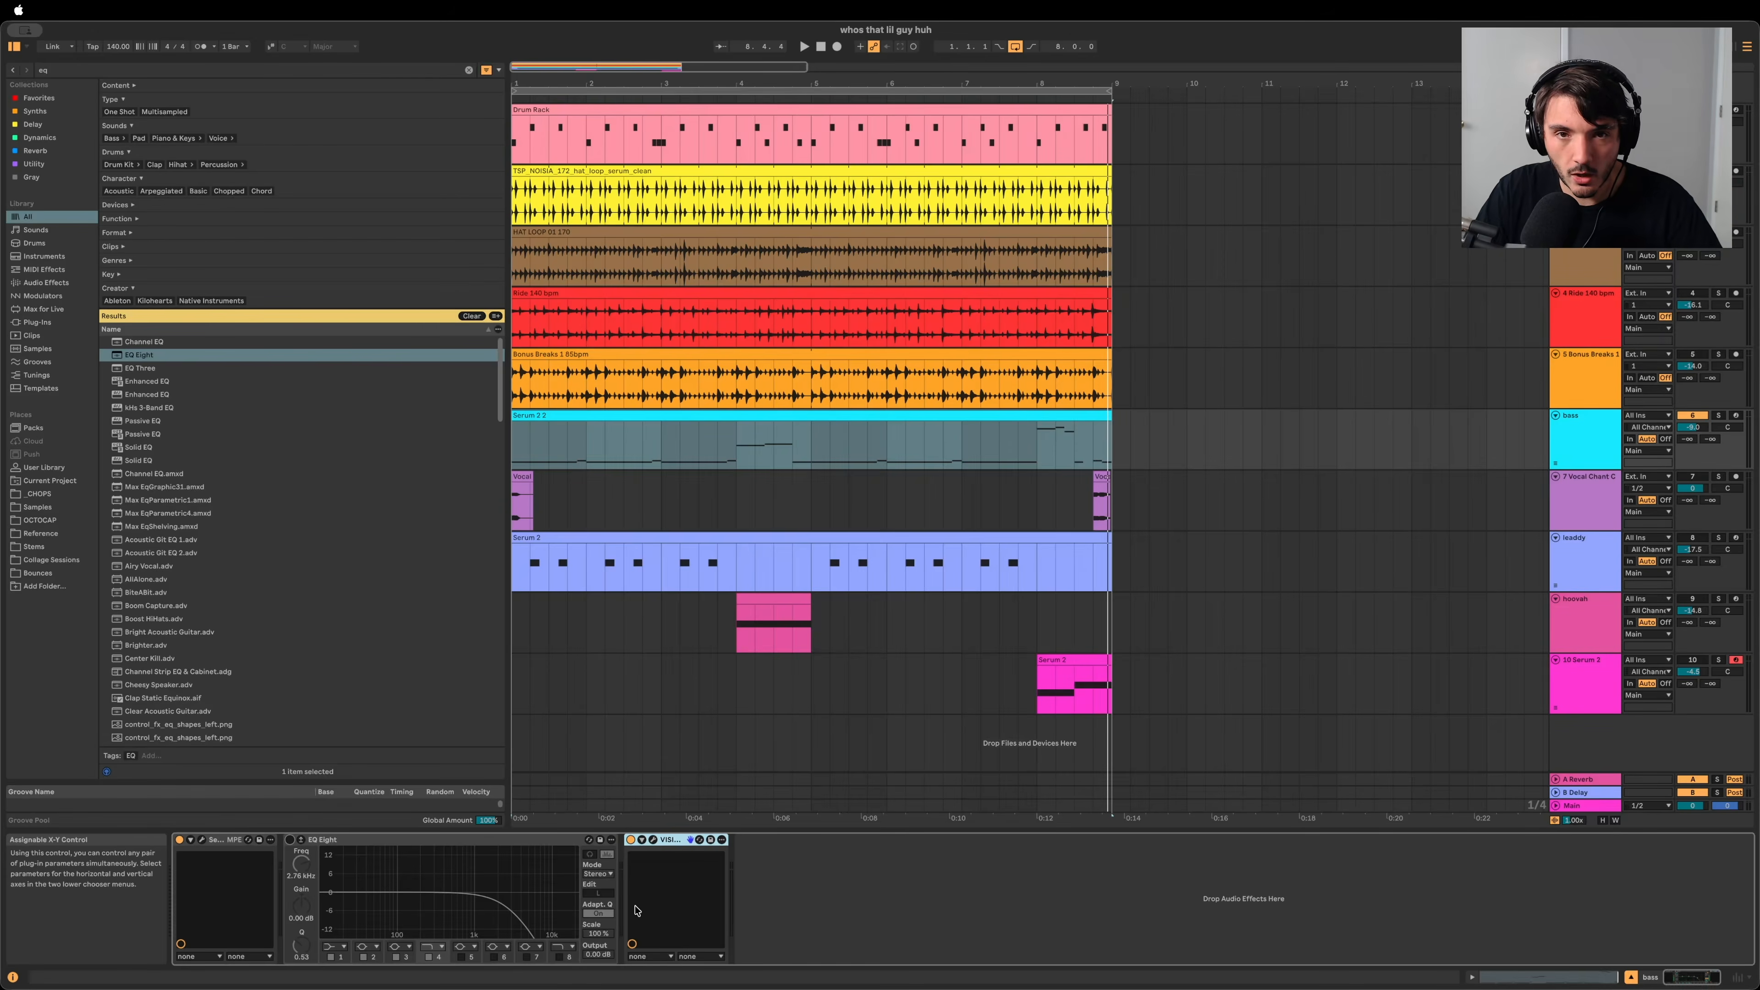
pyautogui.press('space')
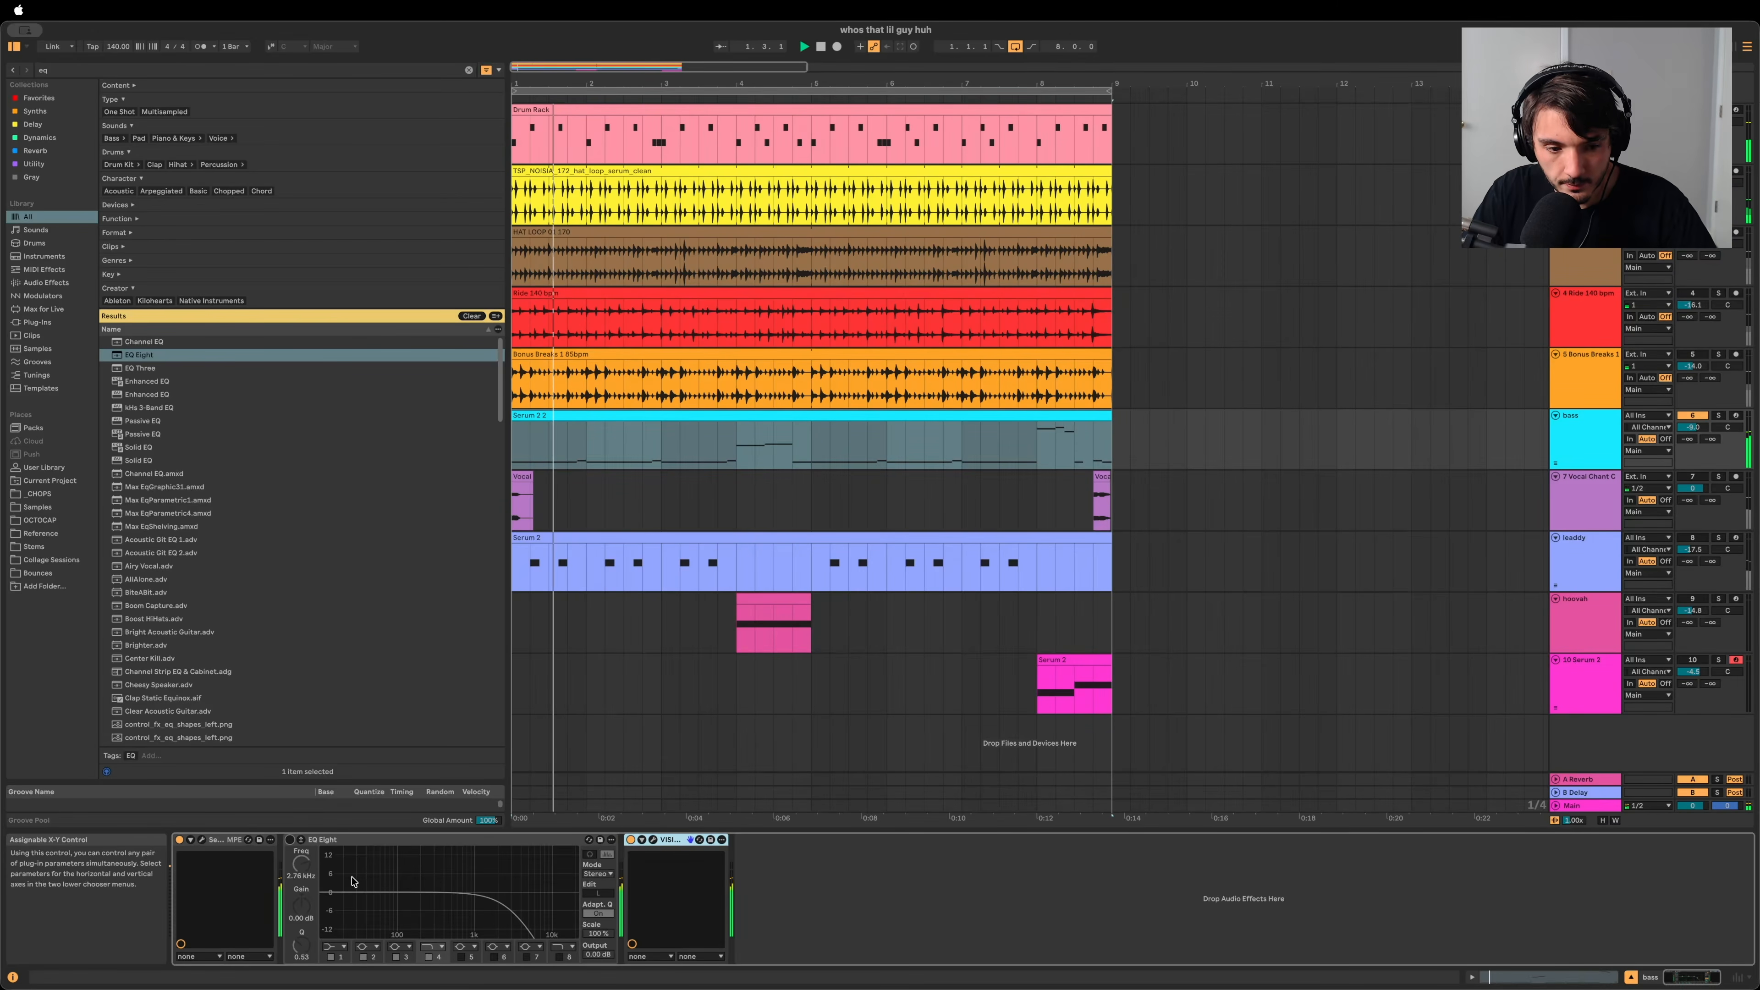
pyautogui.click(290, 840)
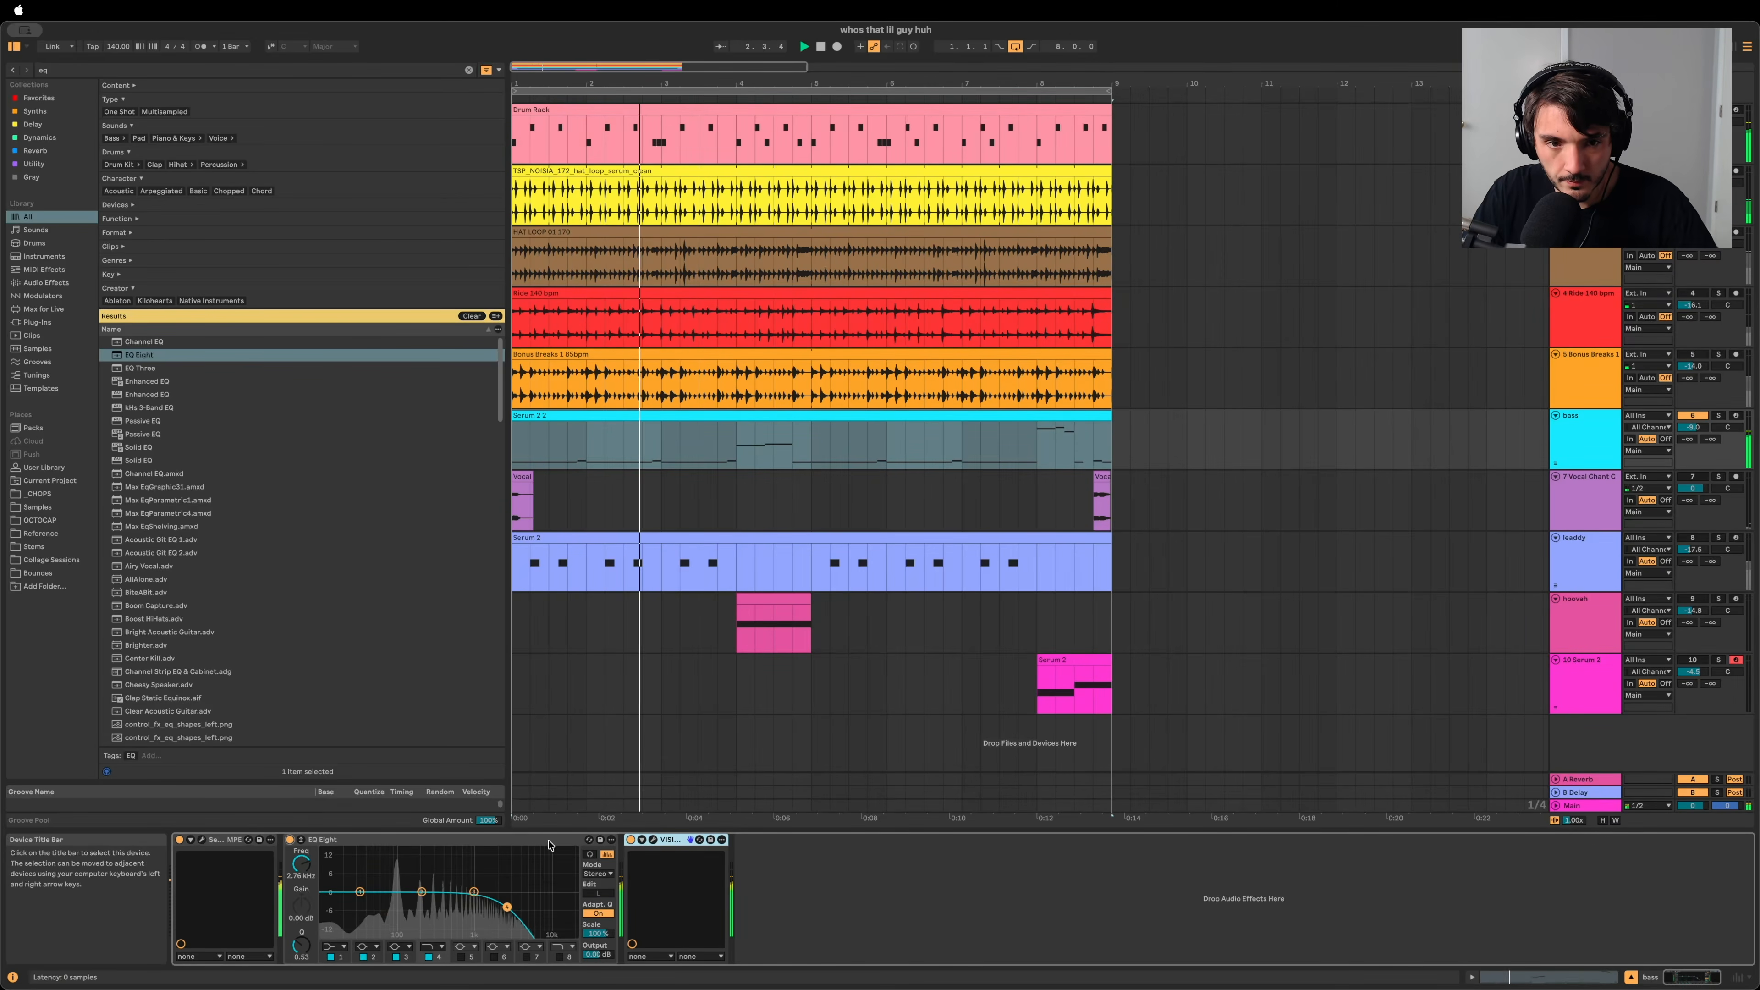
# Step: Save the set and adjust the HAT LOOP 01 170 track's volume against the bass and drums during playback
pyautogui.click(1605, 258)
pyautogui.press('super+s')
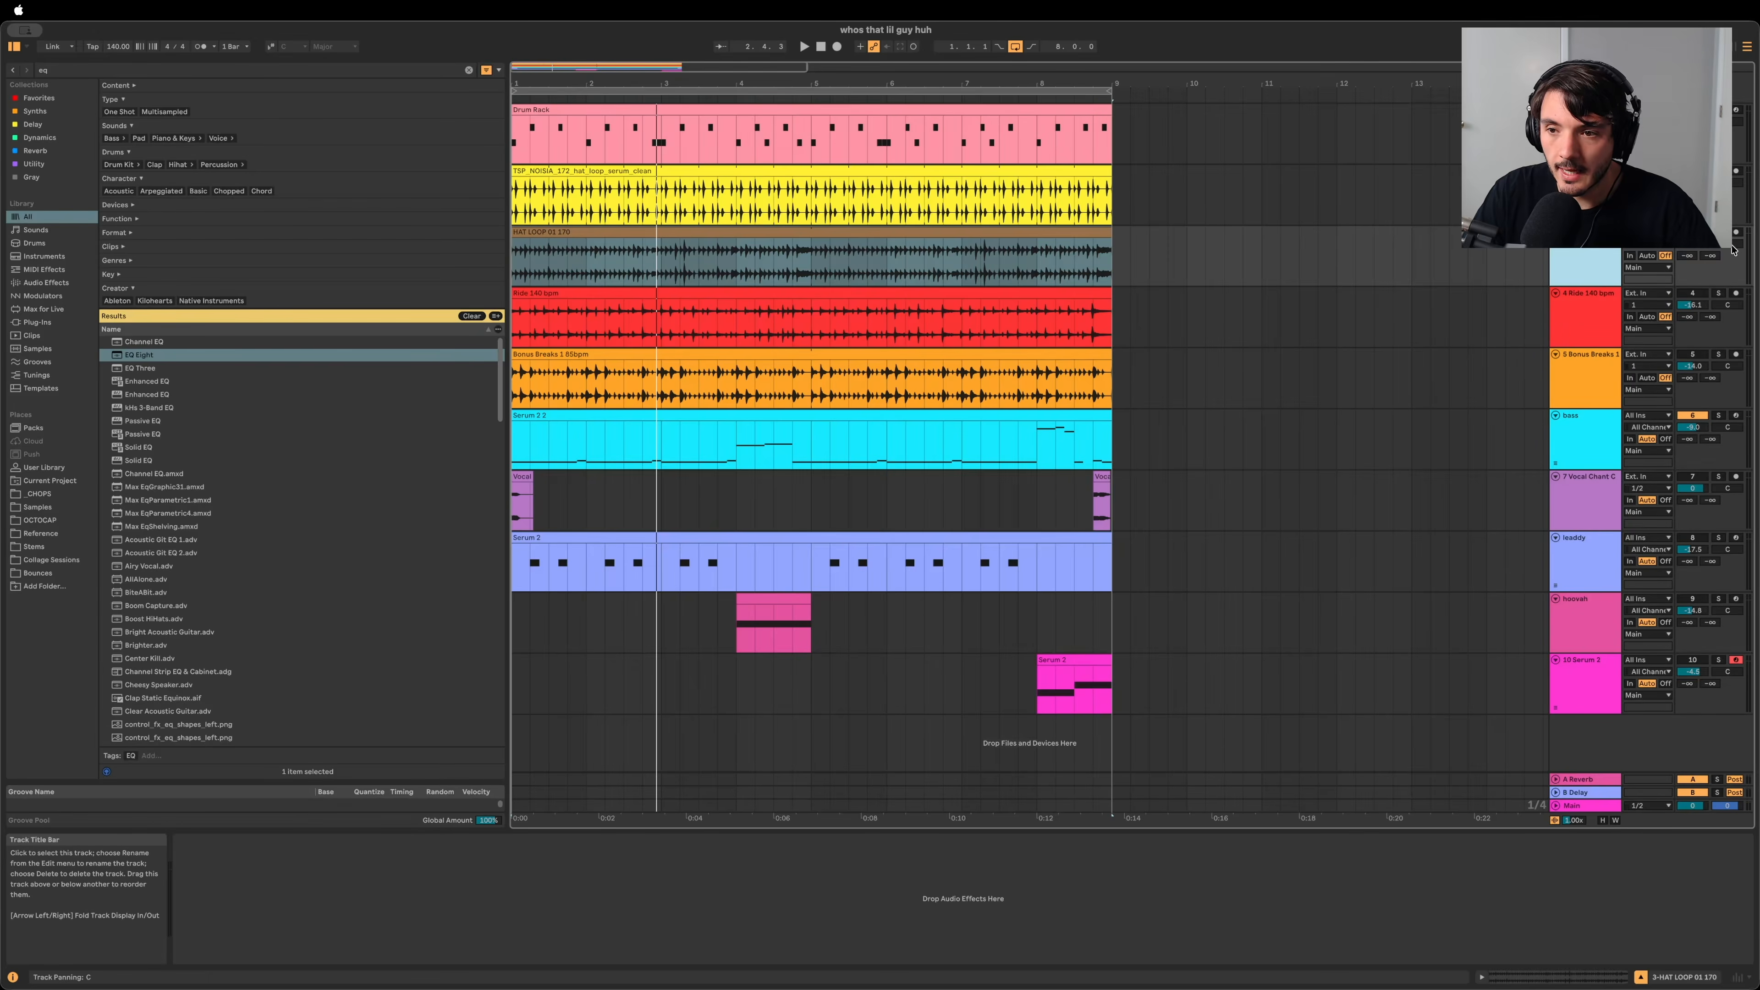
pyautogui.press('space')
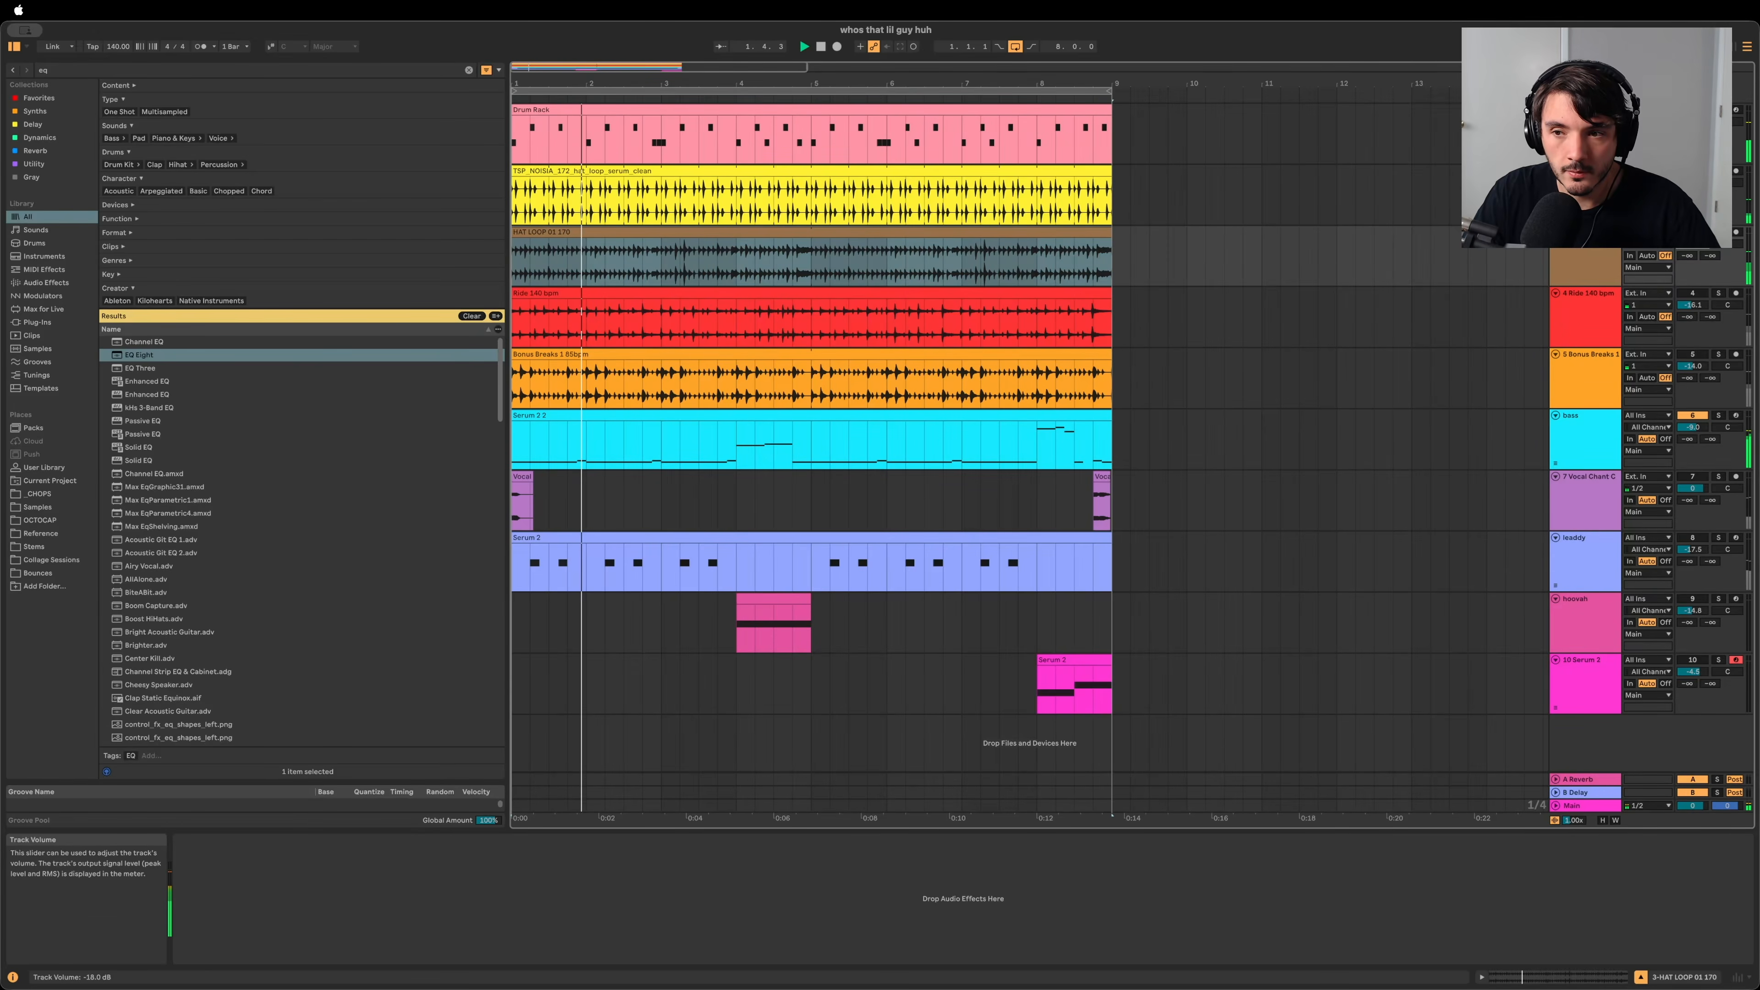
pyautogui.moveTo(1691, 244); pyautogui.dragTo(1703, 248)
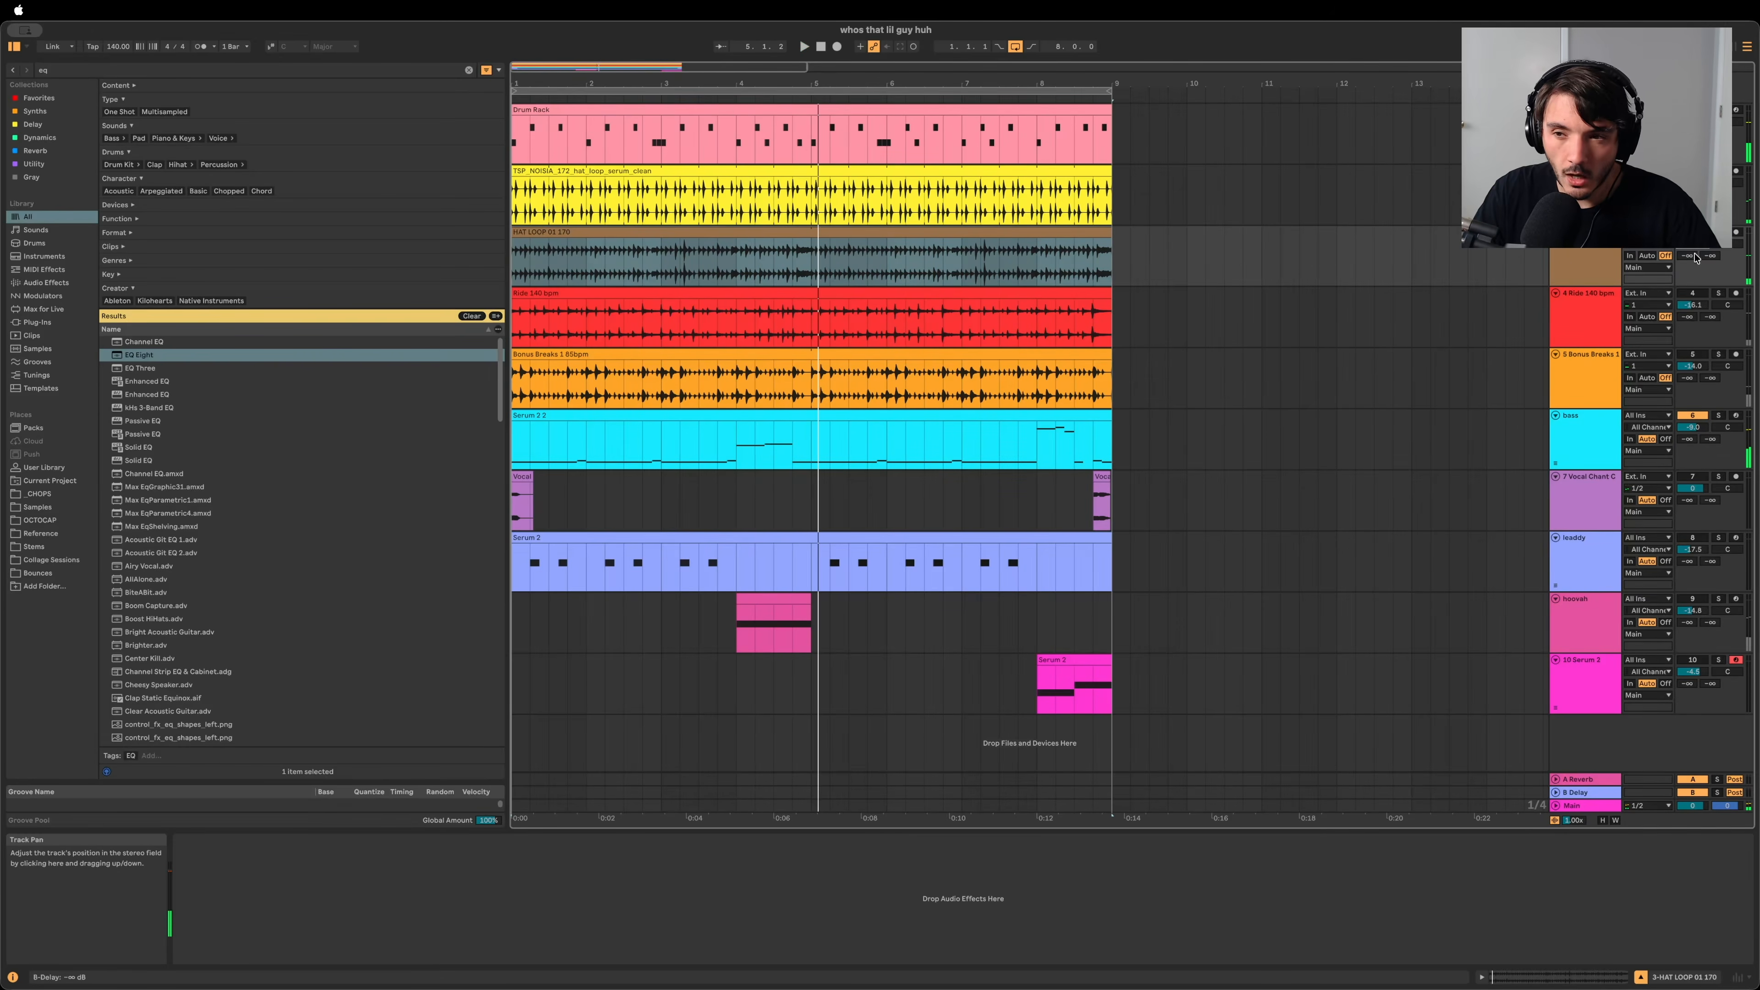
# Step: Search the browser for haas, add kHs Haas to the HAT LOOP 01 170 track, and move its plug-in window over the arrangement
pyautogui.click(1602, 261)
pyautogui.press('super+f')
pyautogui.write('haas')
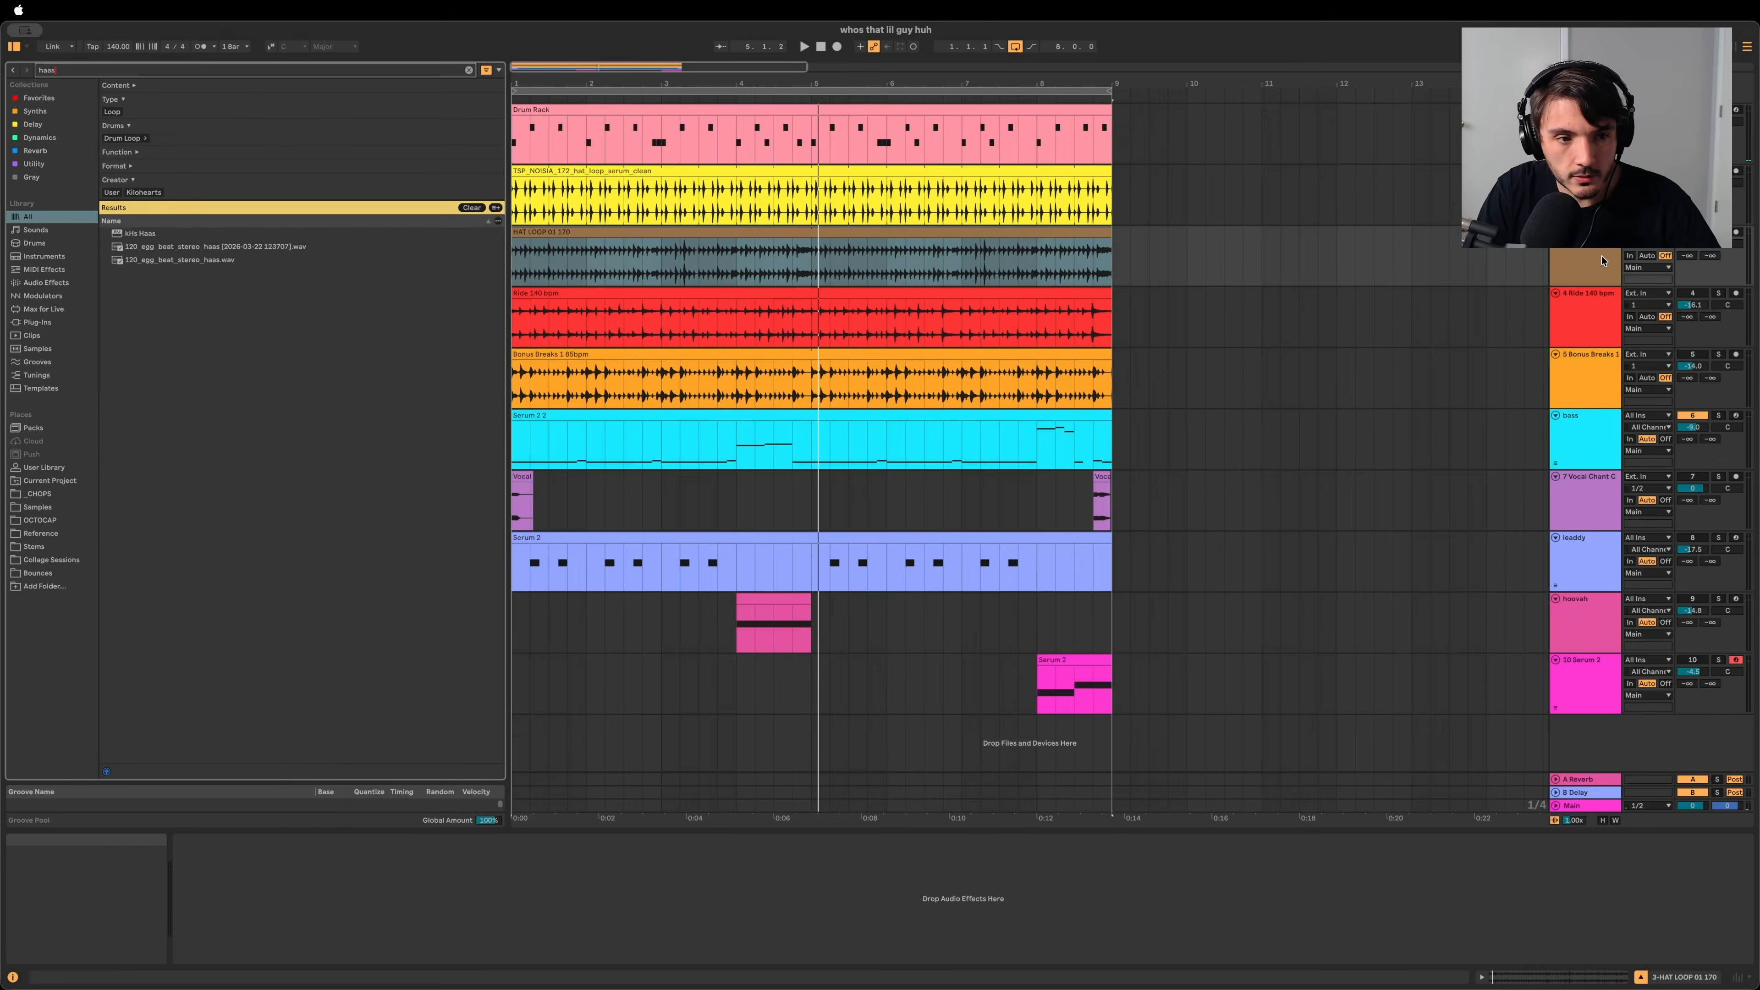
pyautogui.press('Return')
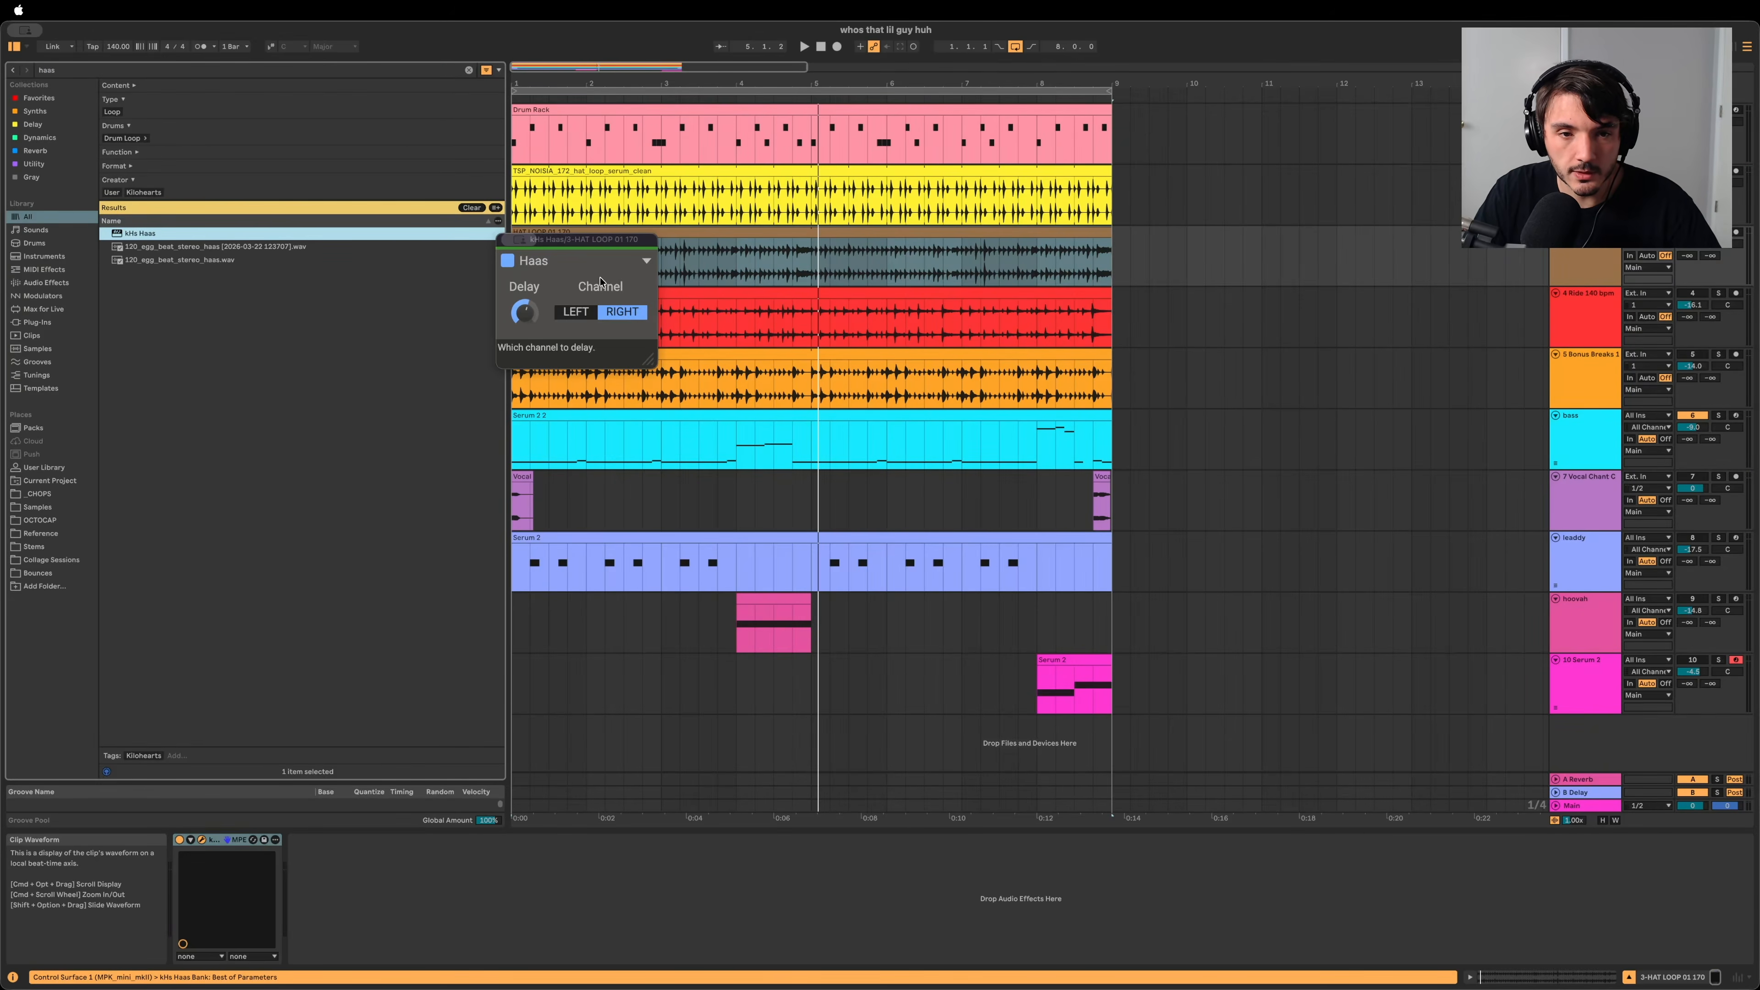
pyautogui.moveTo(607, 241); pyautogui.dragTo(810, 271)
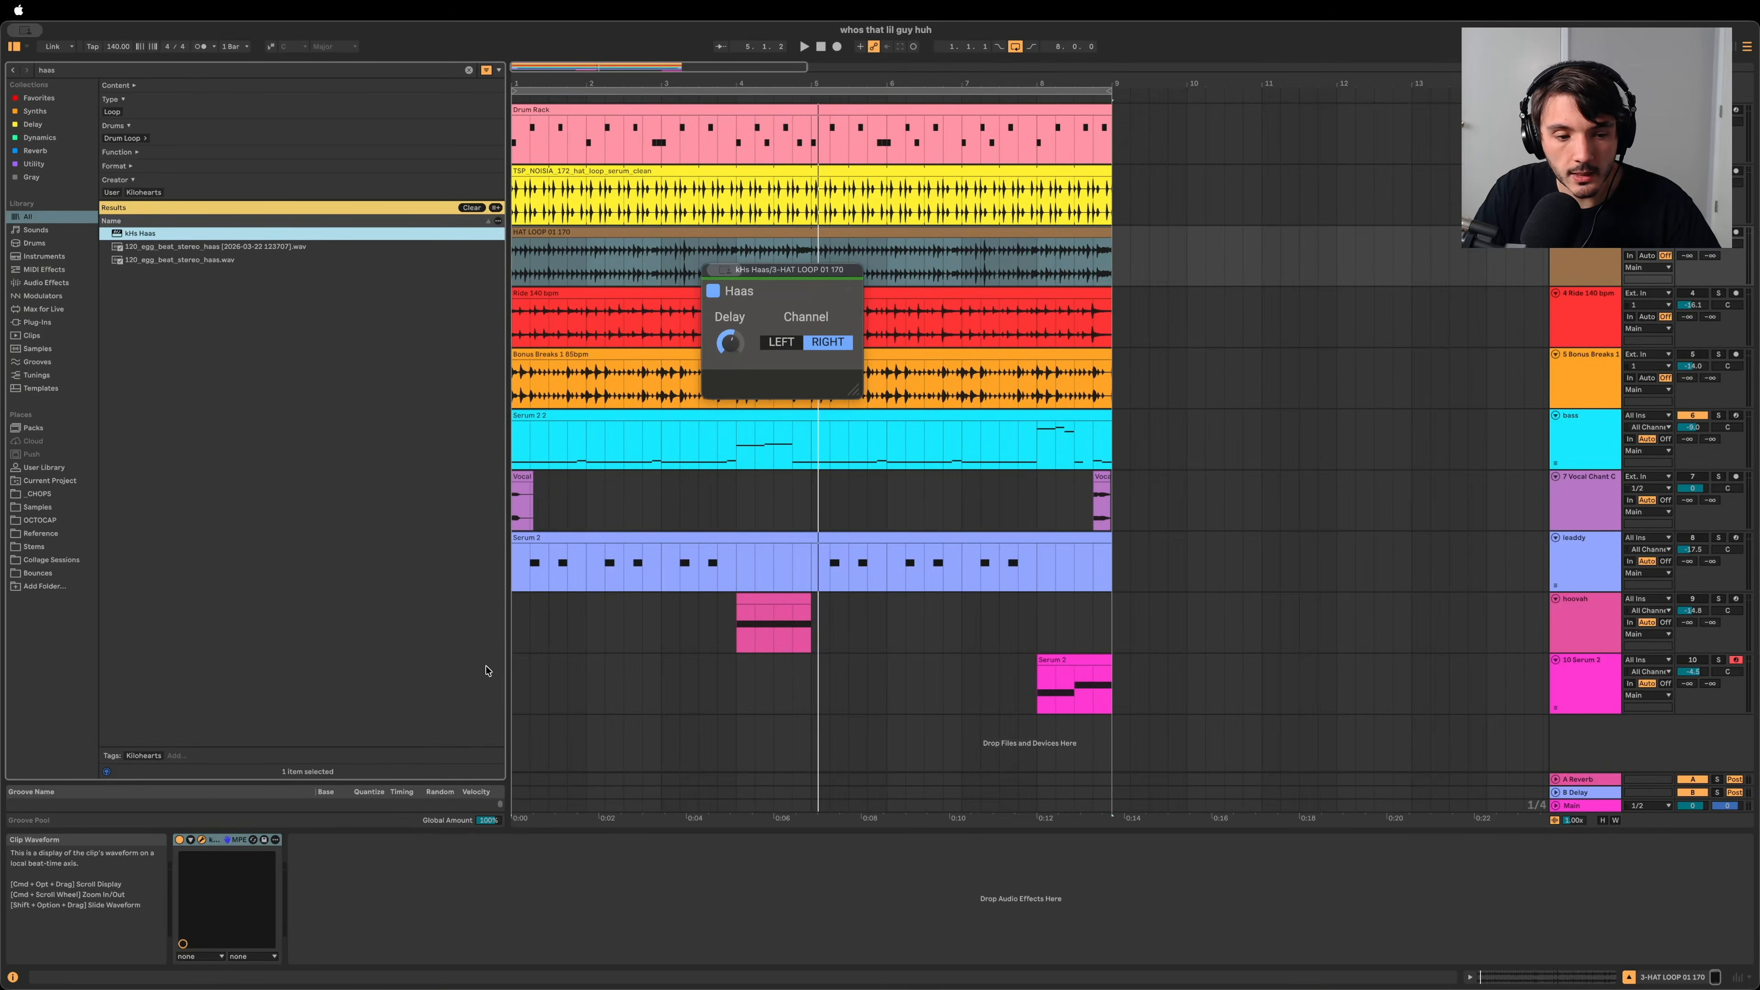
# Step: Play the mix and compare the HAT LOOP 01 170 track with and without the Haas effect
pyautogui.click(1561, 261)
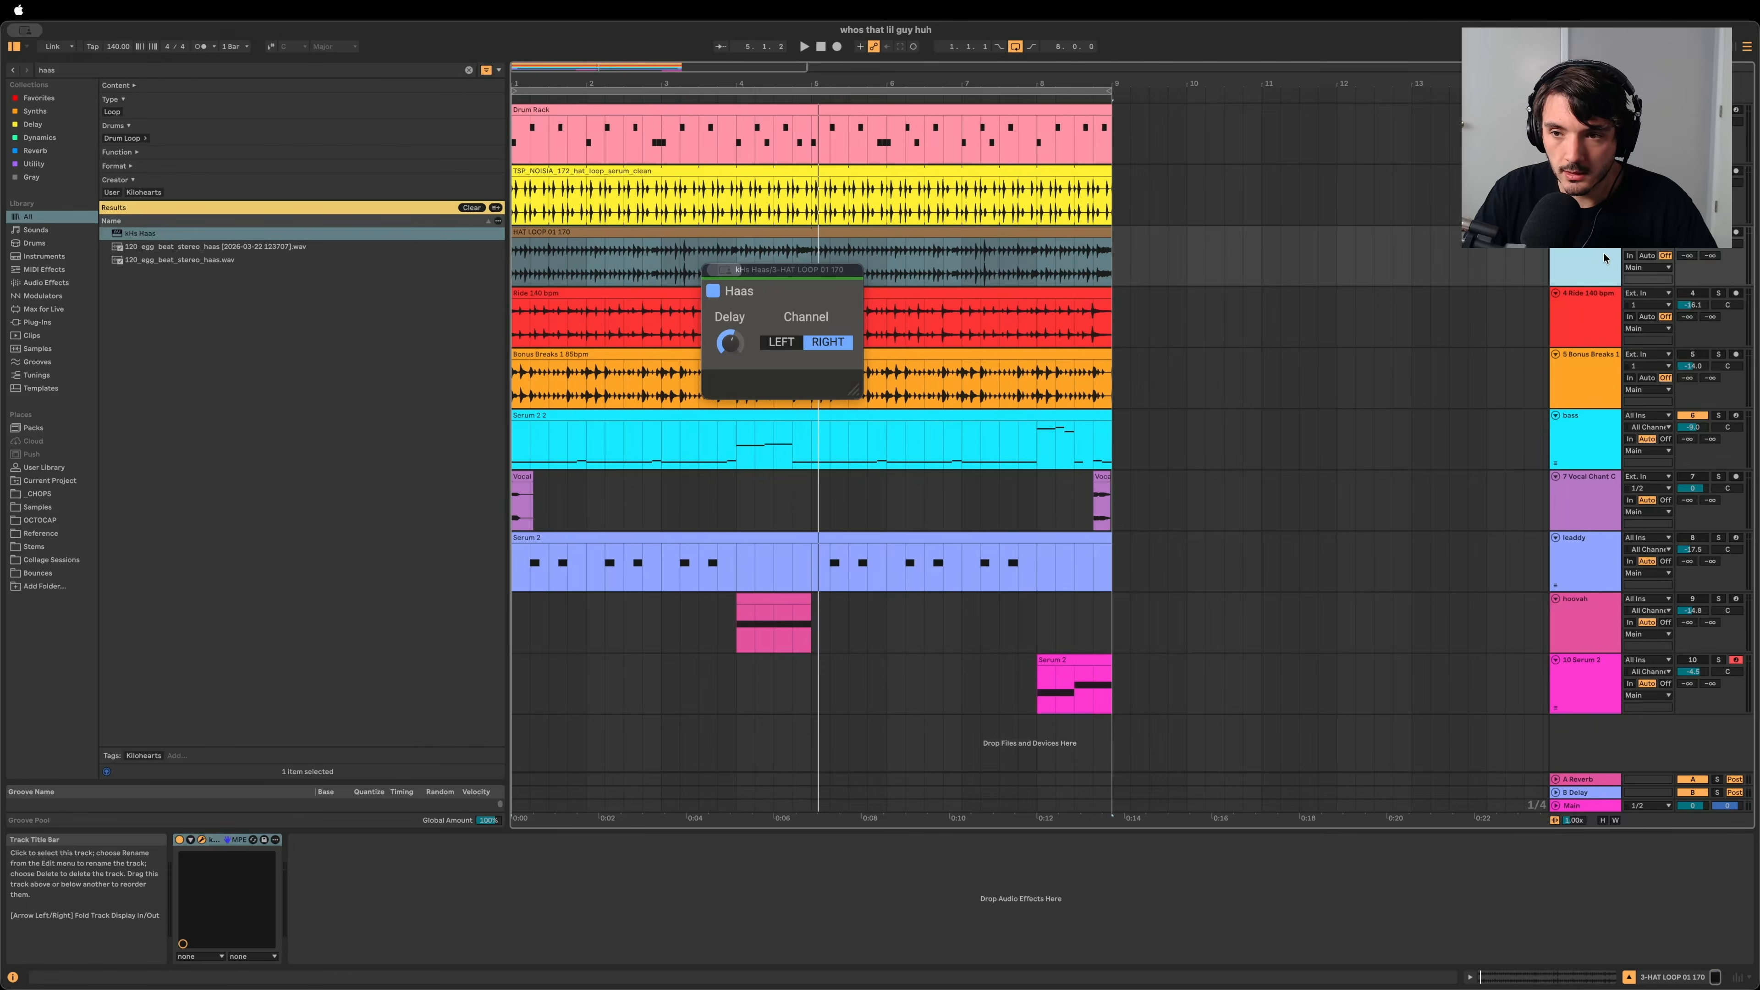
pyautogui.press('space')
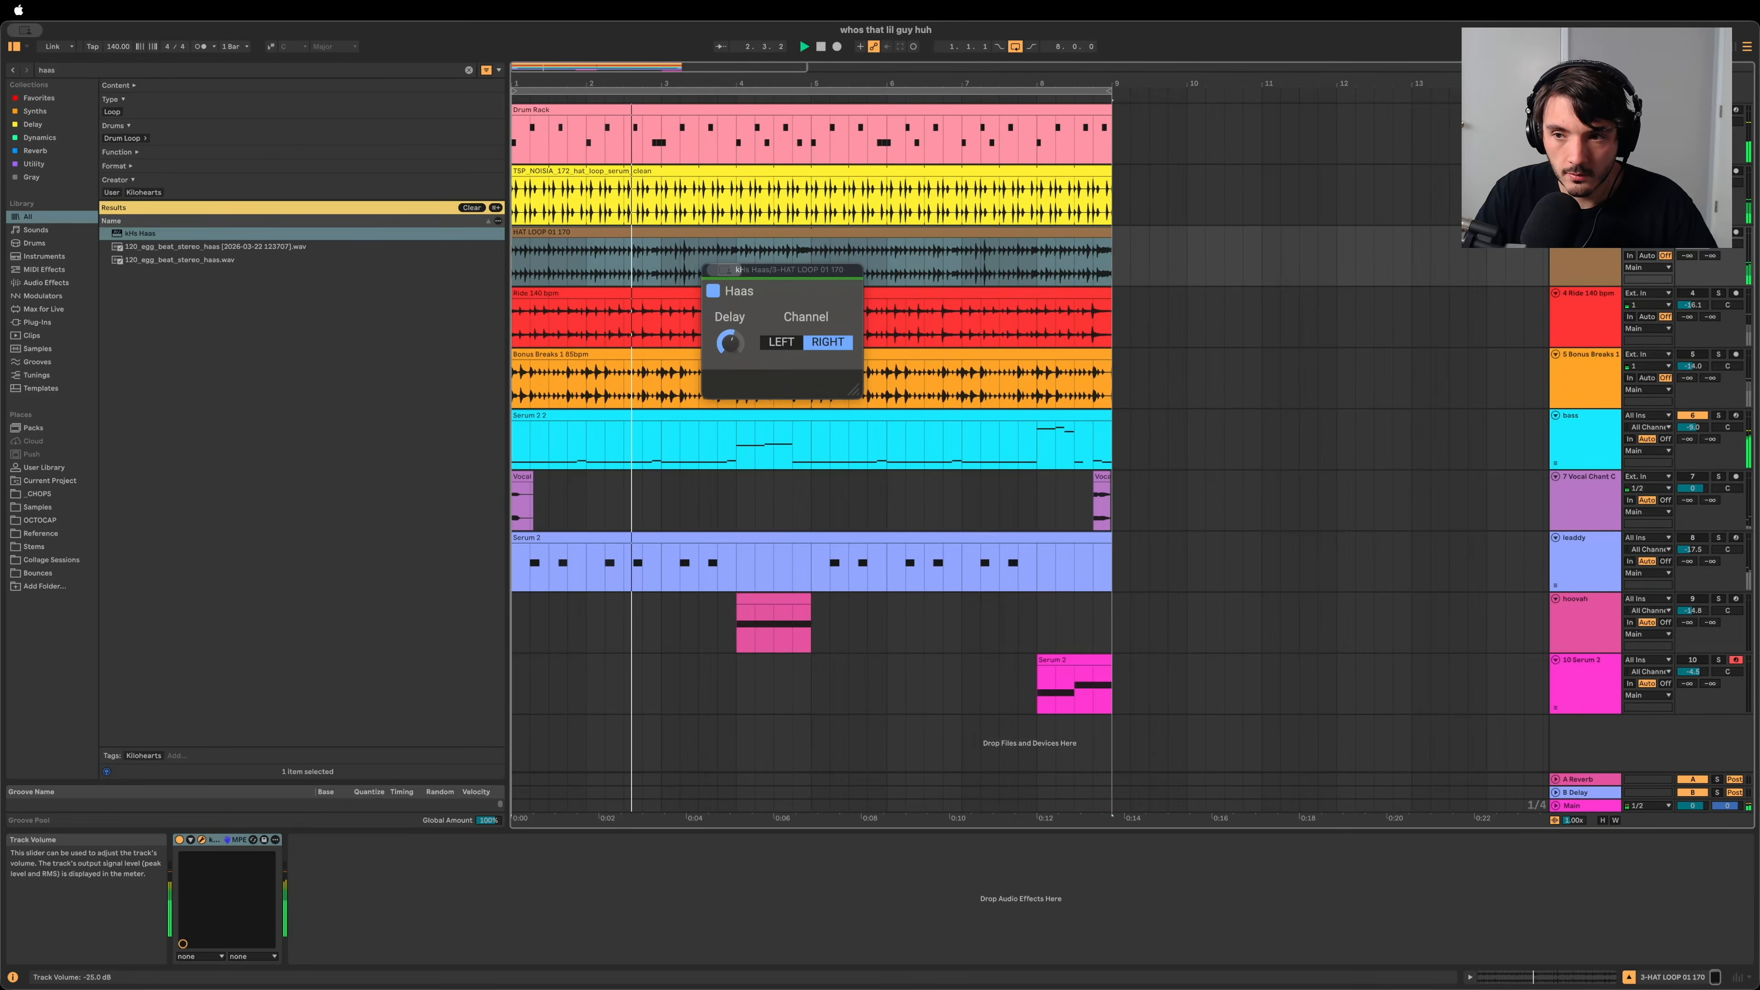
pyautogui.click(714, 292)
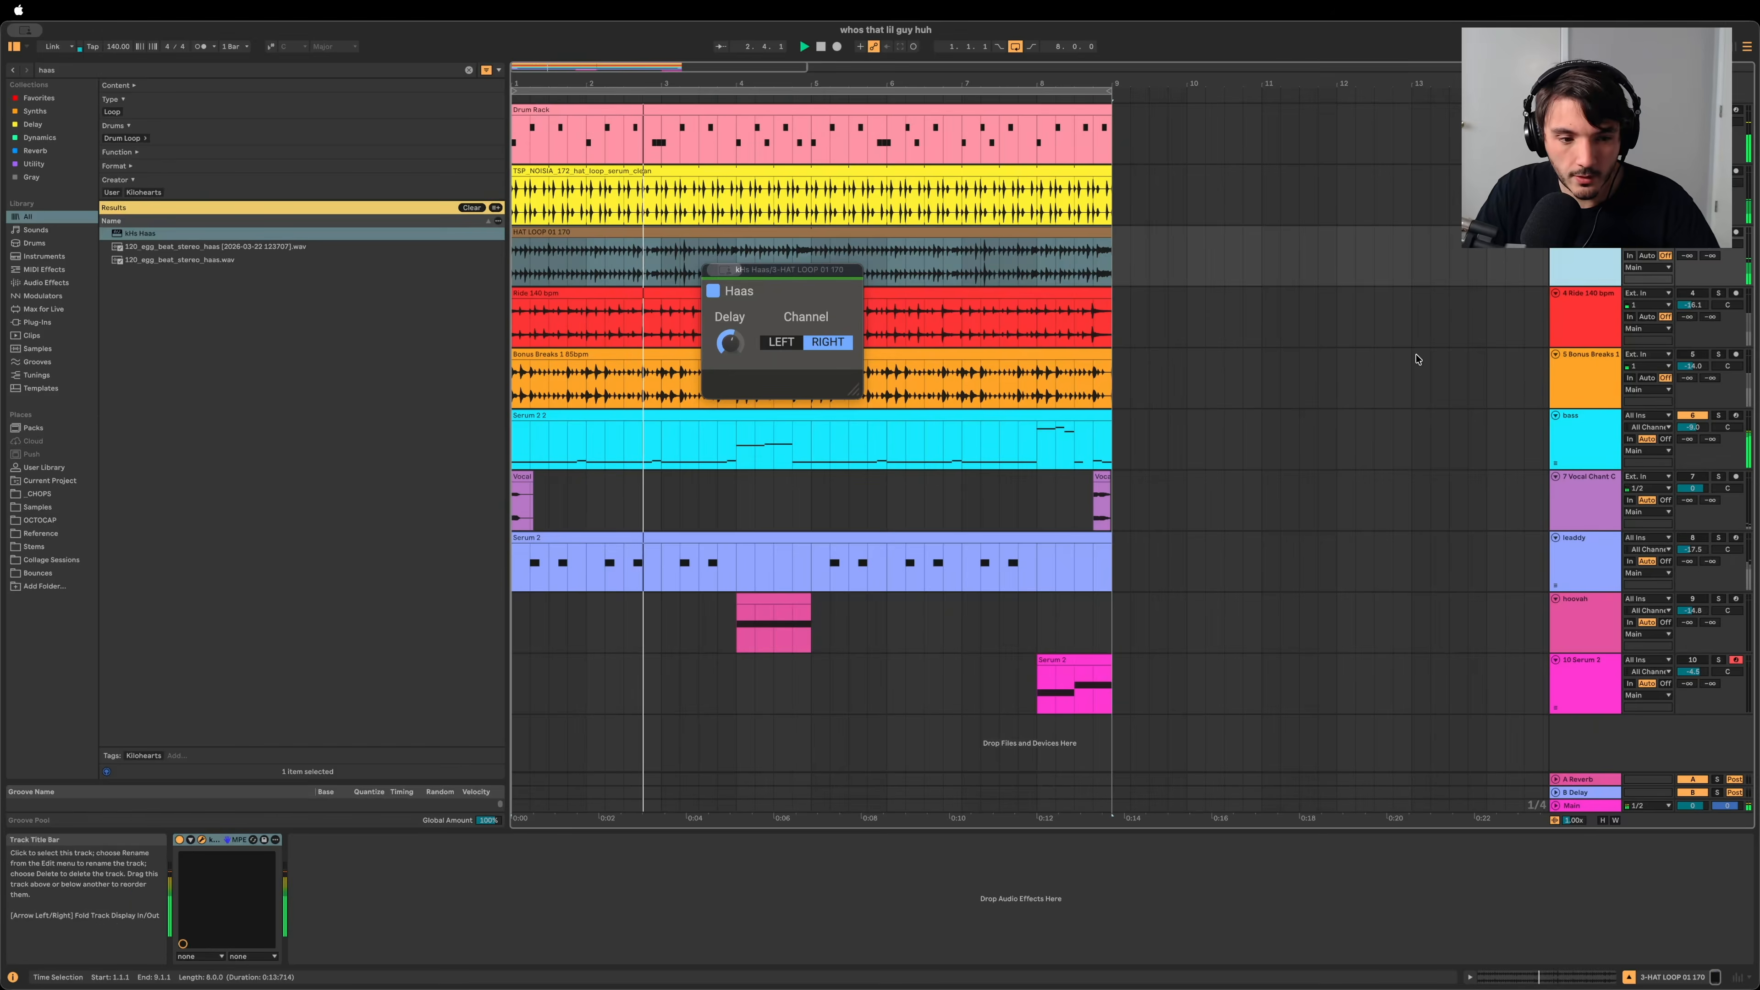
# Step: Search the browser for eq and add EQ Eight before kHs Haas on the HAT LOOP 01 170 track
pyautogui.press('super+f')
pyautogui.write('eq')
pyautogui.moveTo(296, 354); pyautogui.dragTo(175, 884)
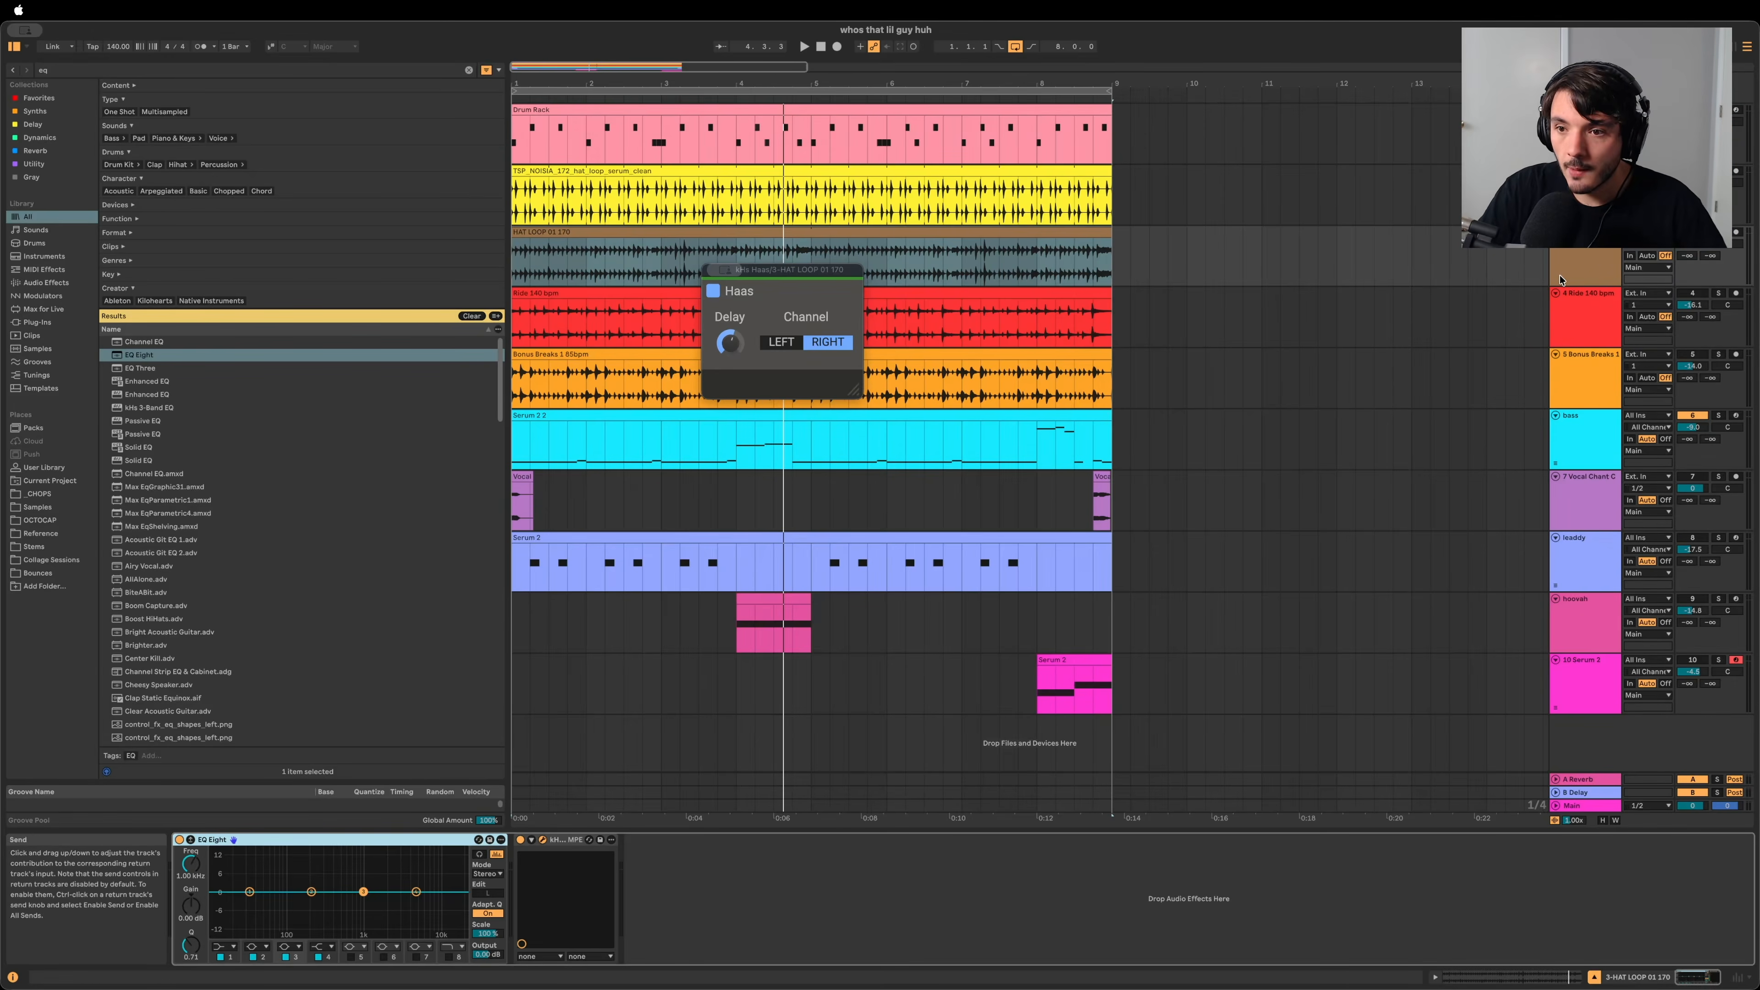
# Step: Turn band 1 of this EQ Eight into a low cut and raise its frequency to about 4.2 kHz during playback
pyautogui.click(1611, 253)
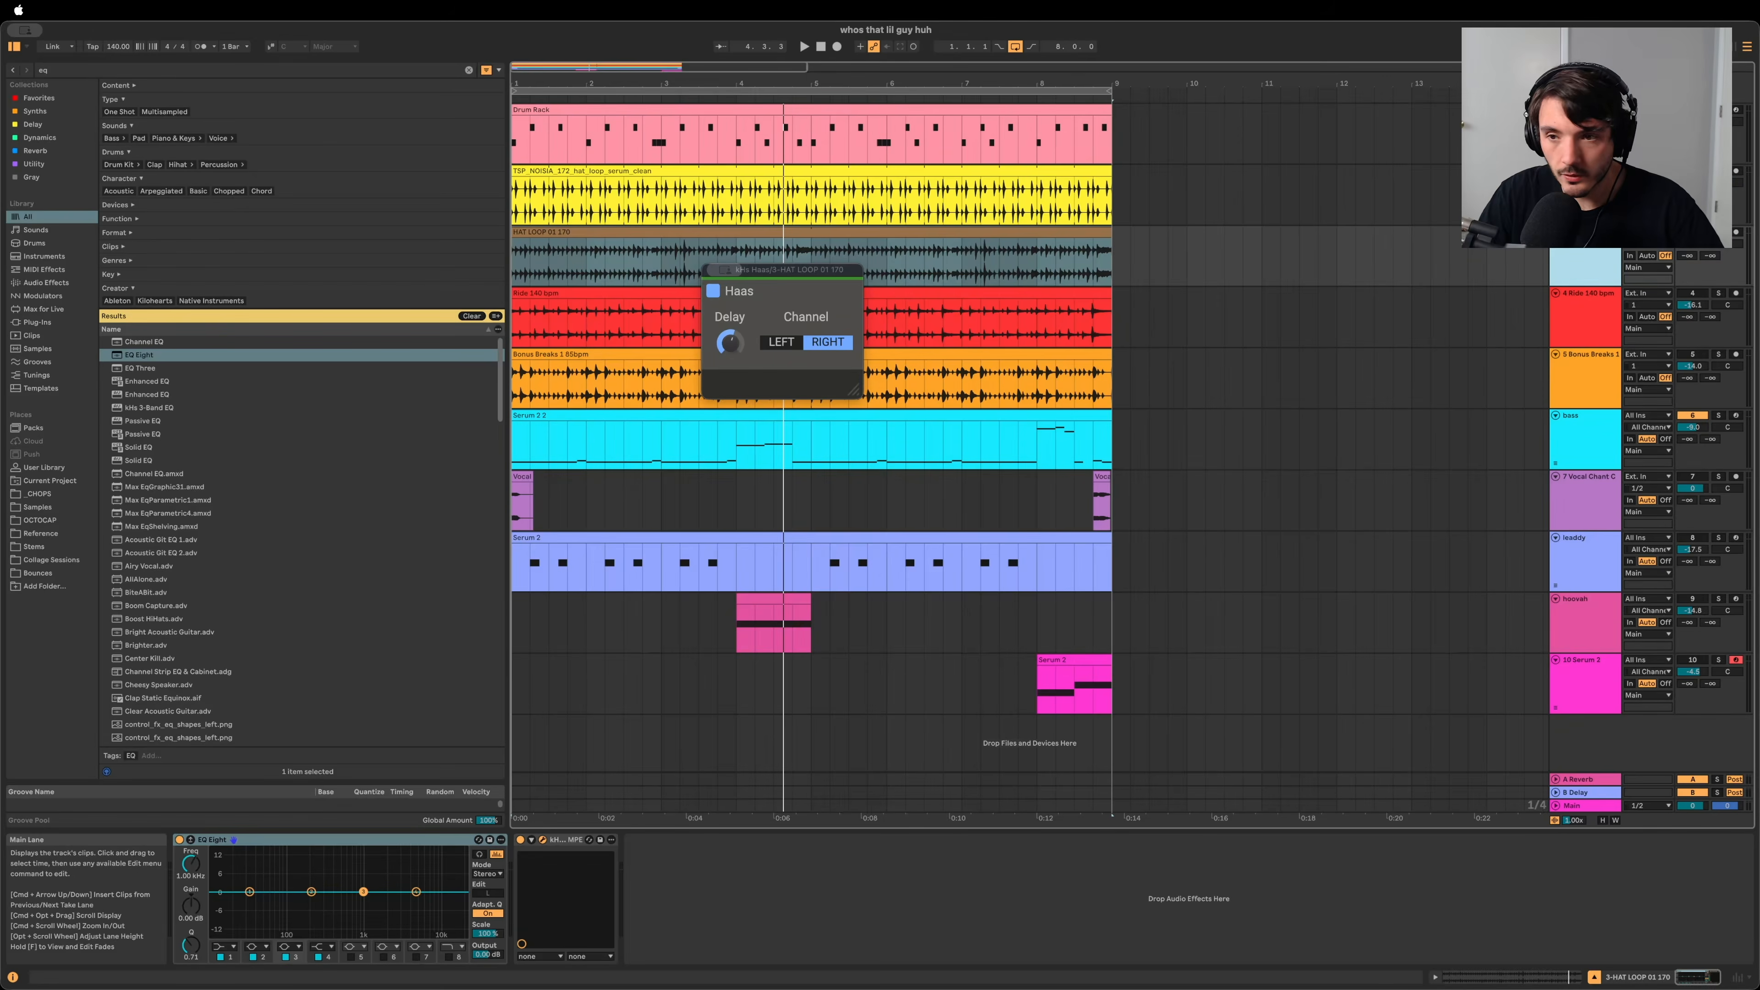
pyautogui.press('space')
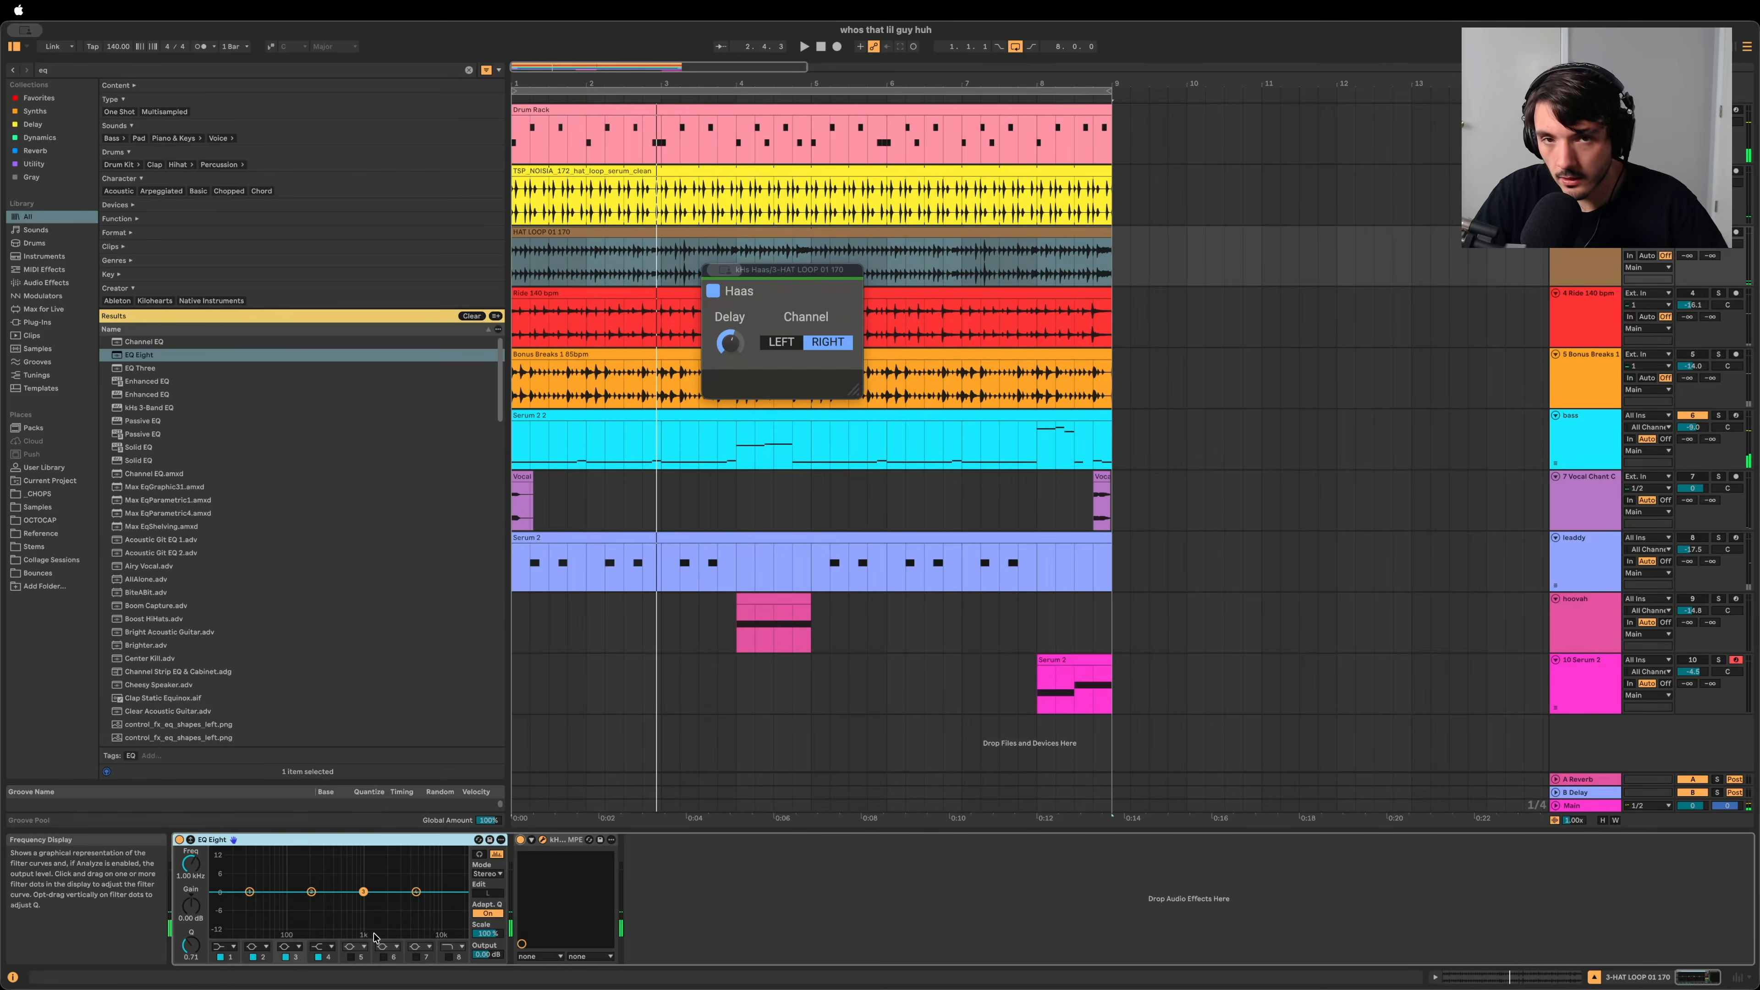
pyautogui.click(249, 893)
pyautogui.click(223, 947)
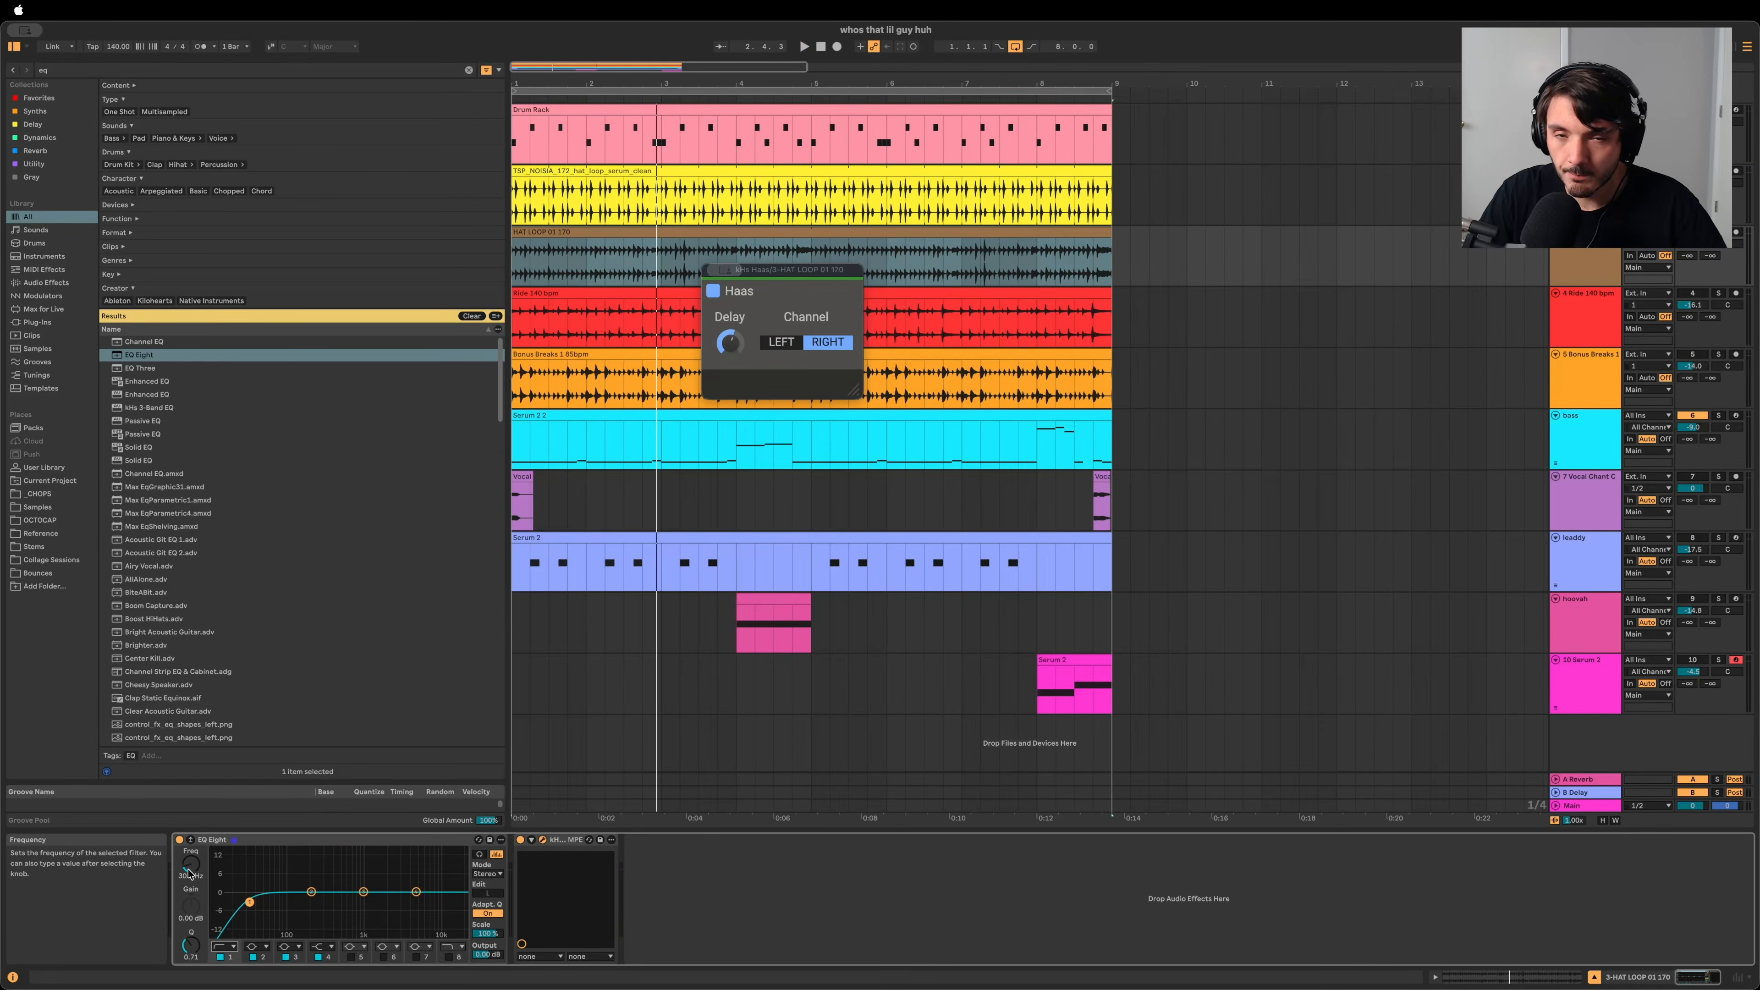
pyautogui.press('space')
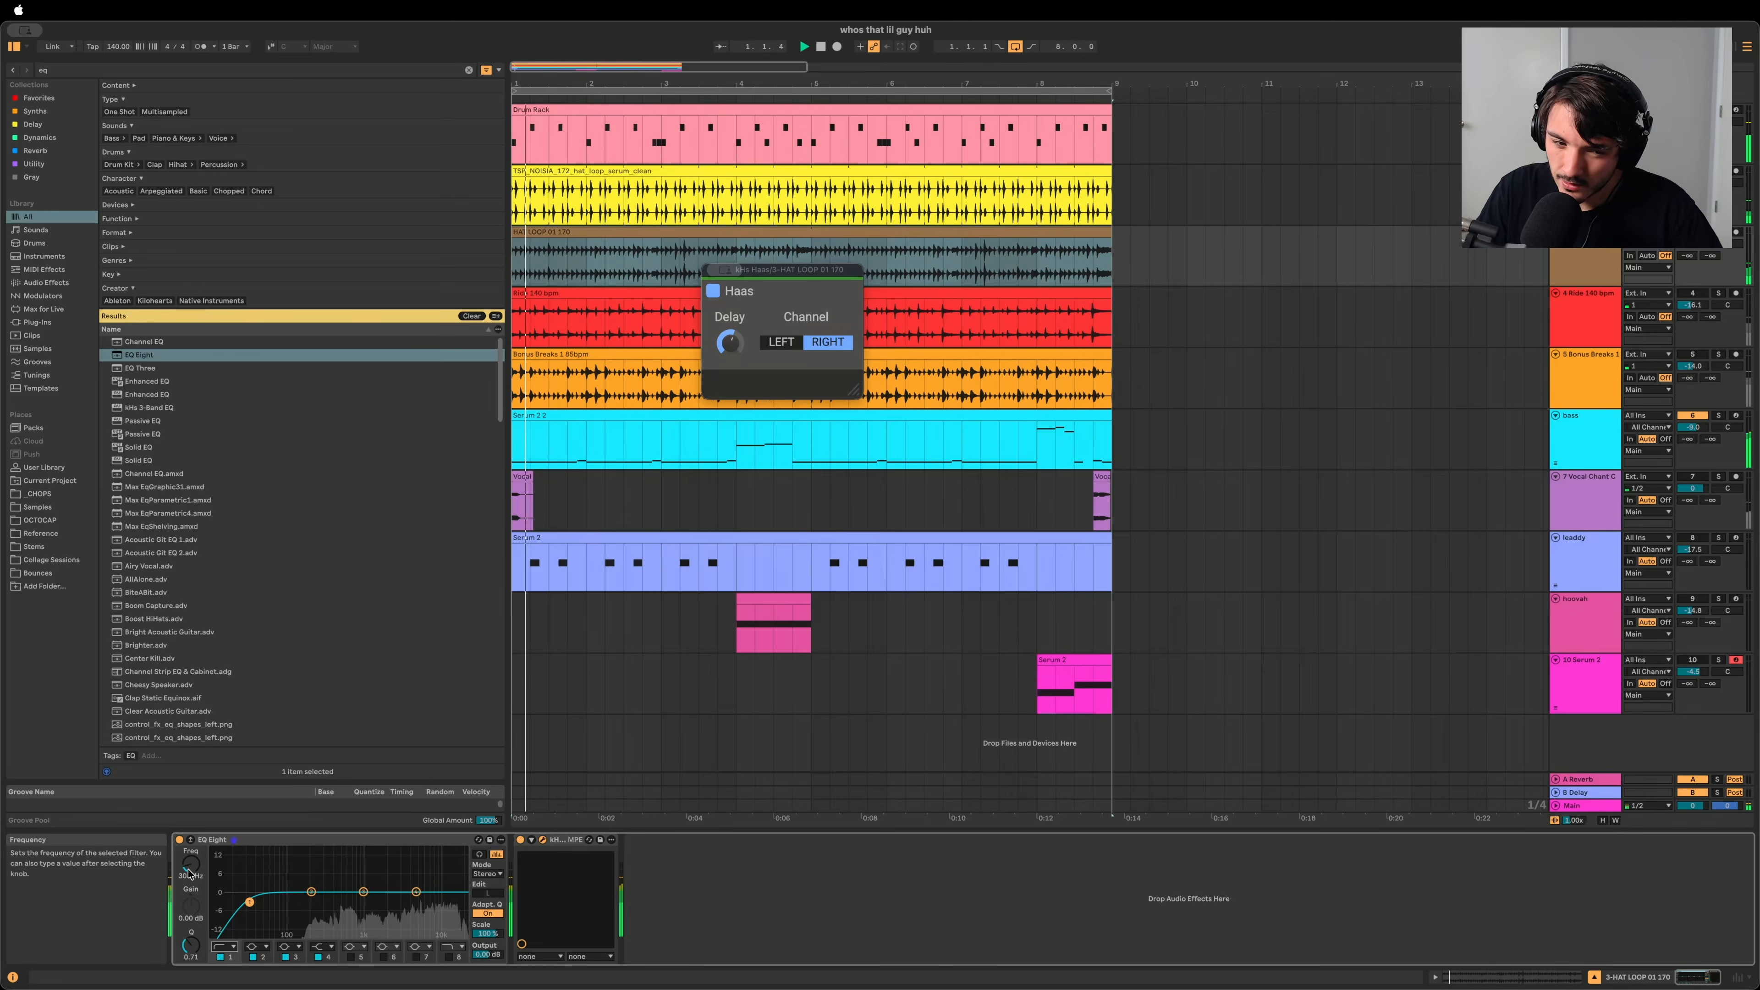
pyautogui.moveTo(188, 874); pyautogui.dragTo(189, 808)
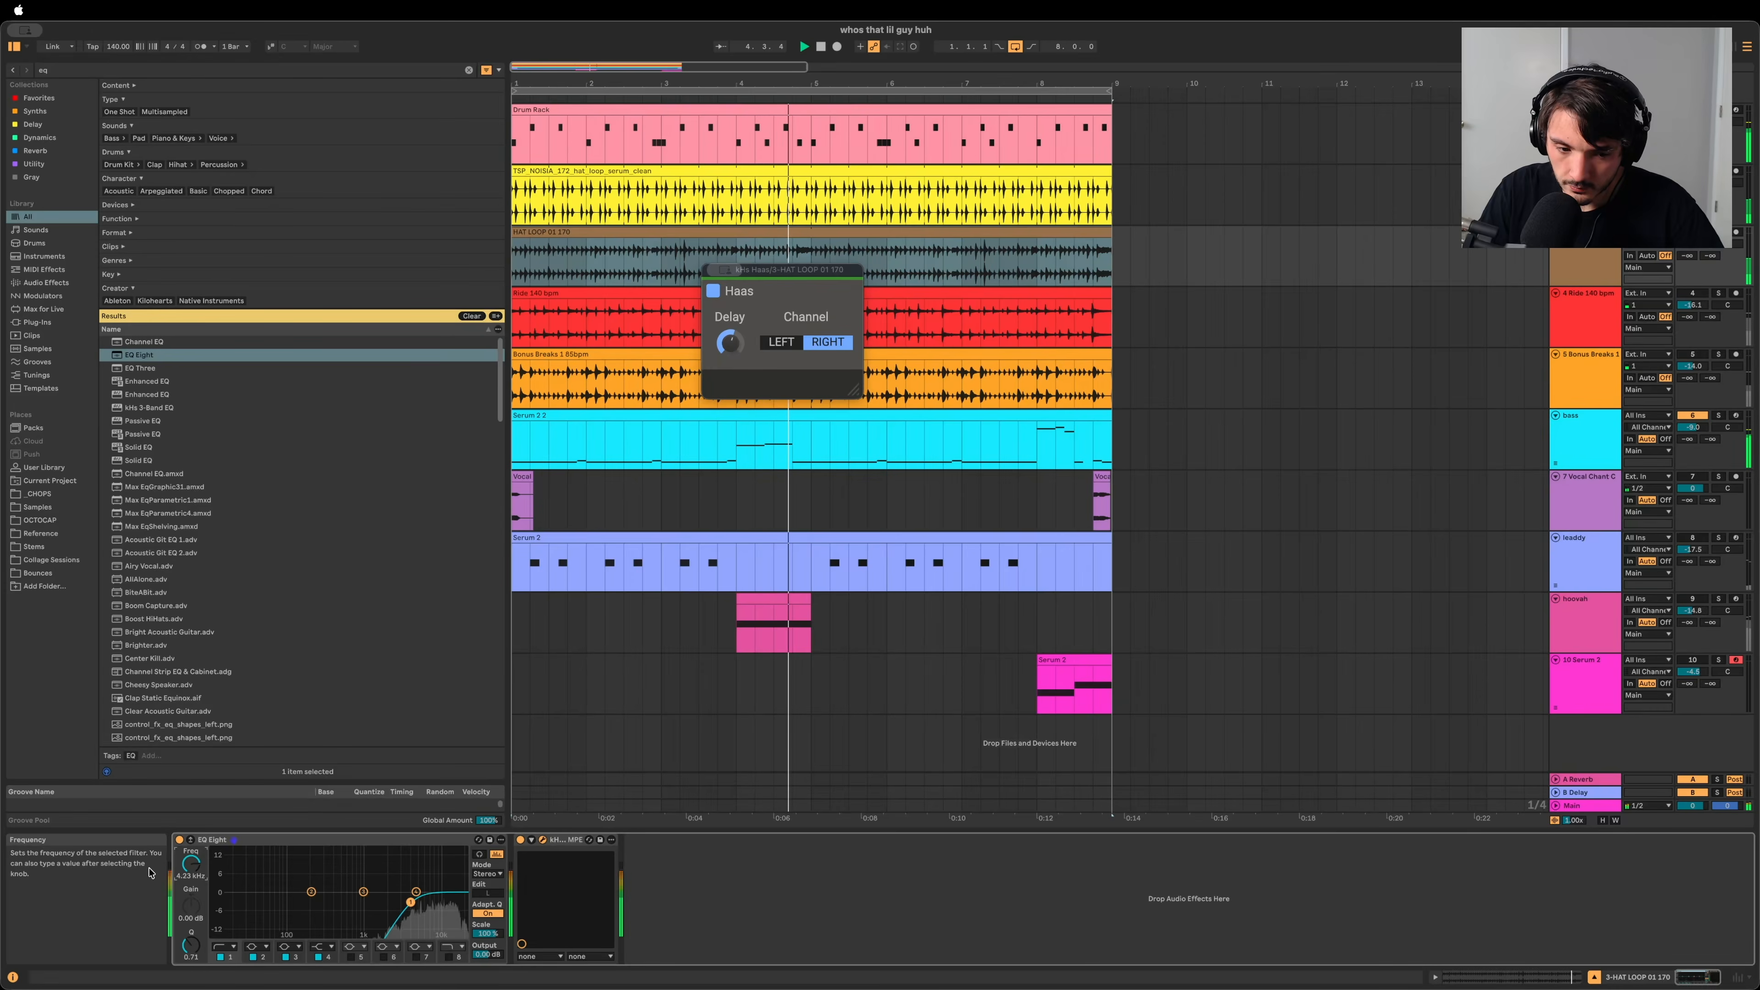
# Step: Compare the HAT LOOP 01 170 track with its EQ Eight bypassed and active, leaving the EQ on
pyautogui.click(180, 840)
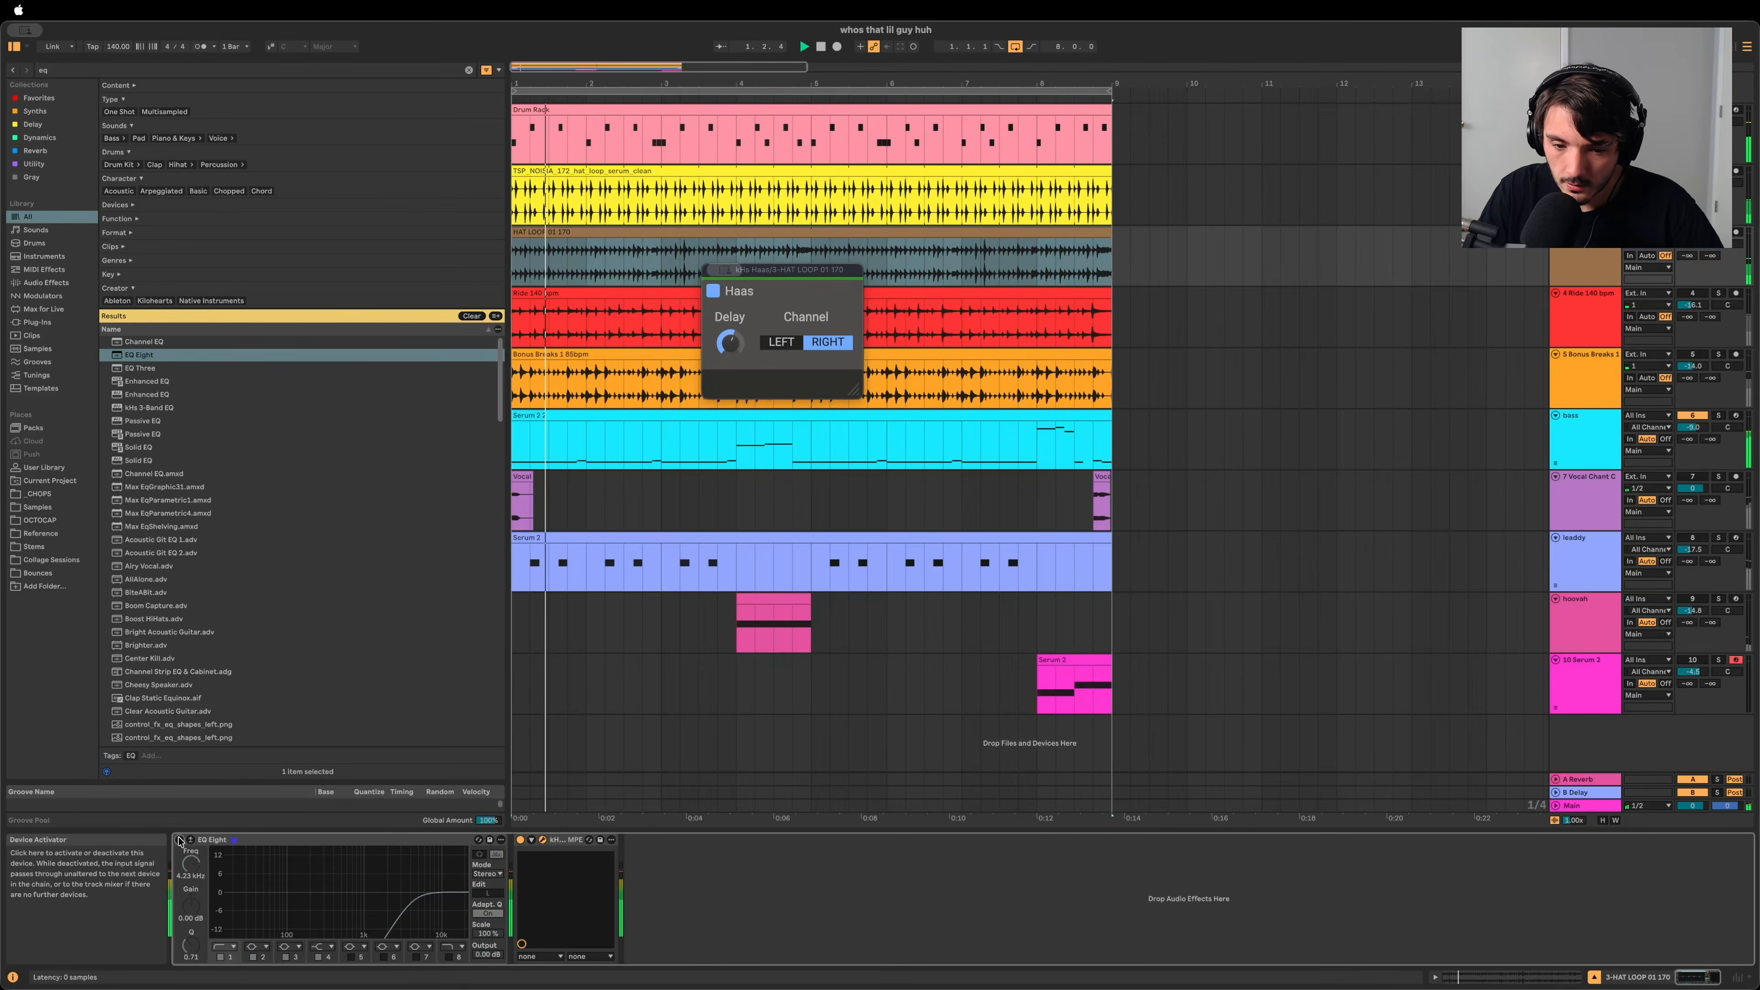
pyautogui.click(180, 840)
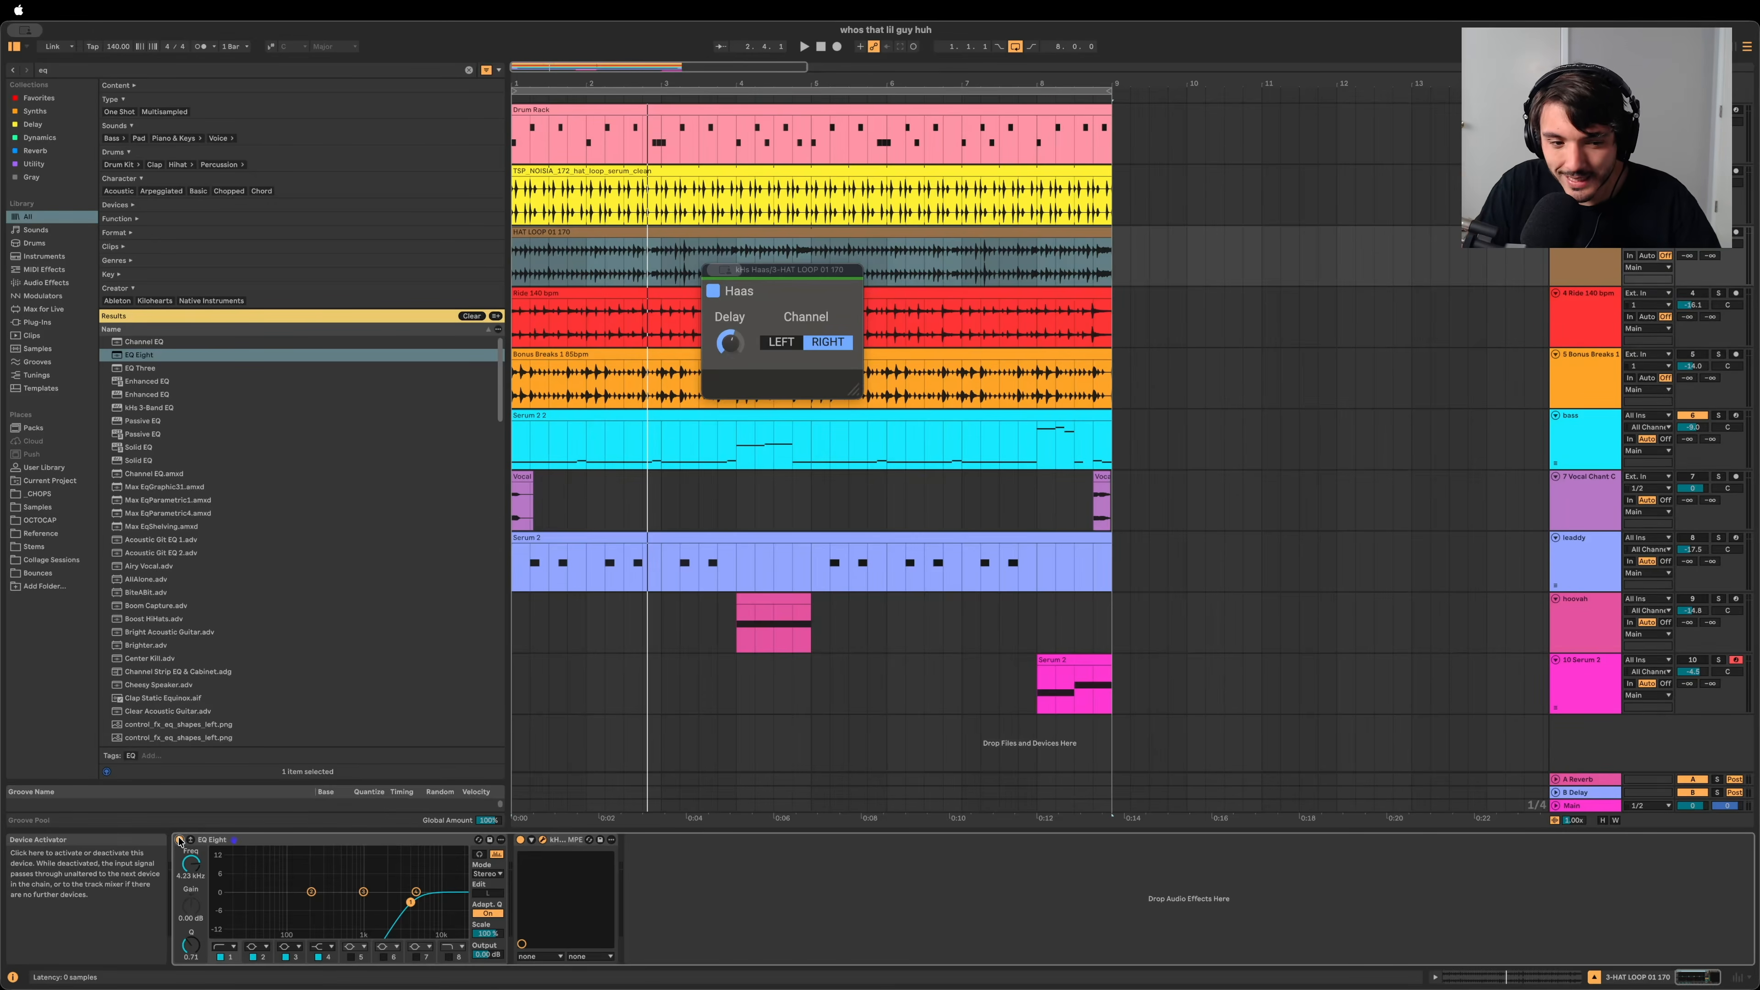
pyautogui.click(178, 839)
pyautogui.press('space')
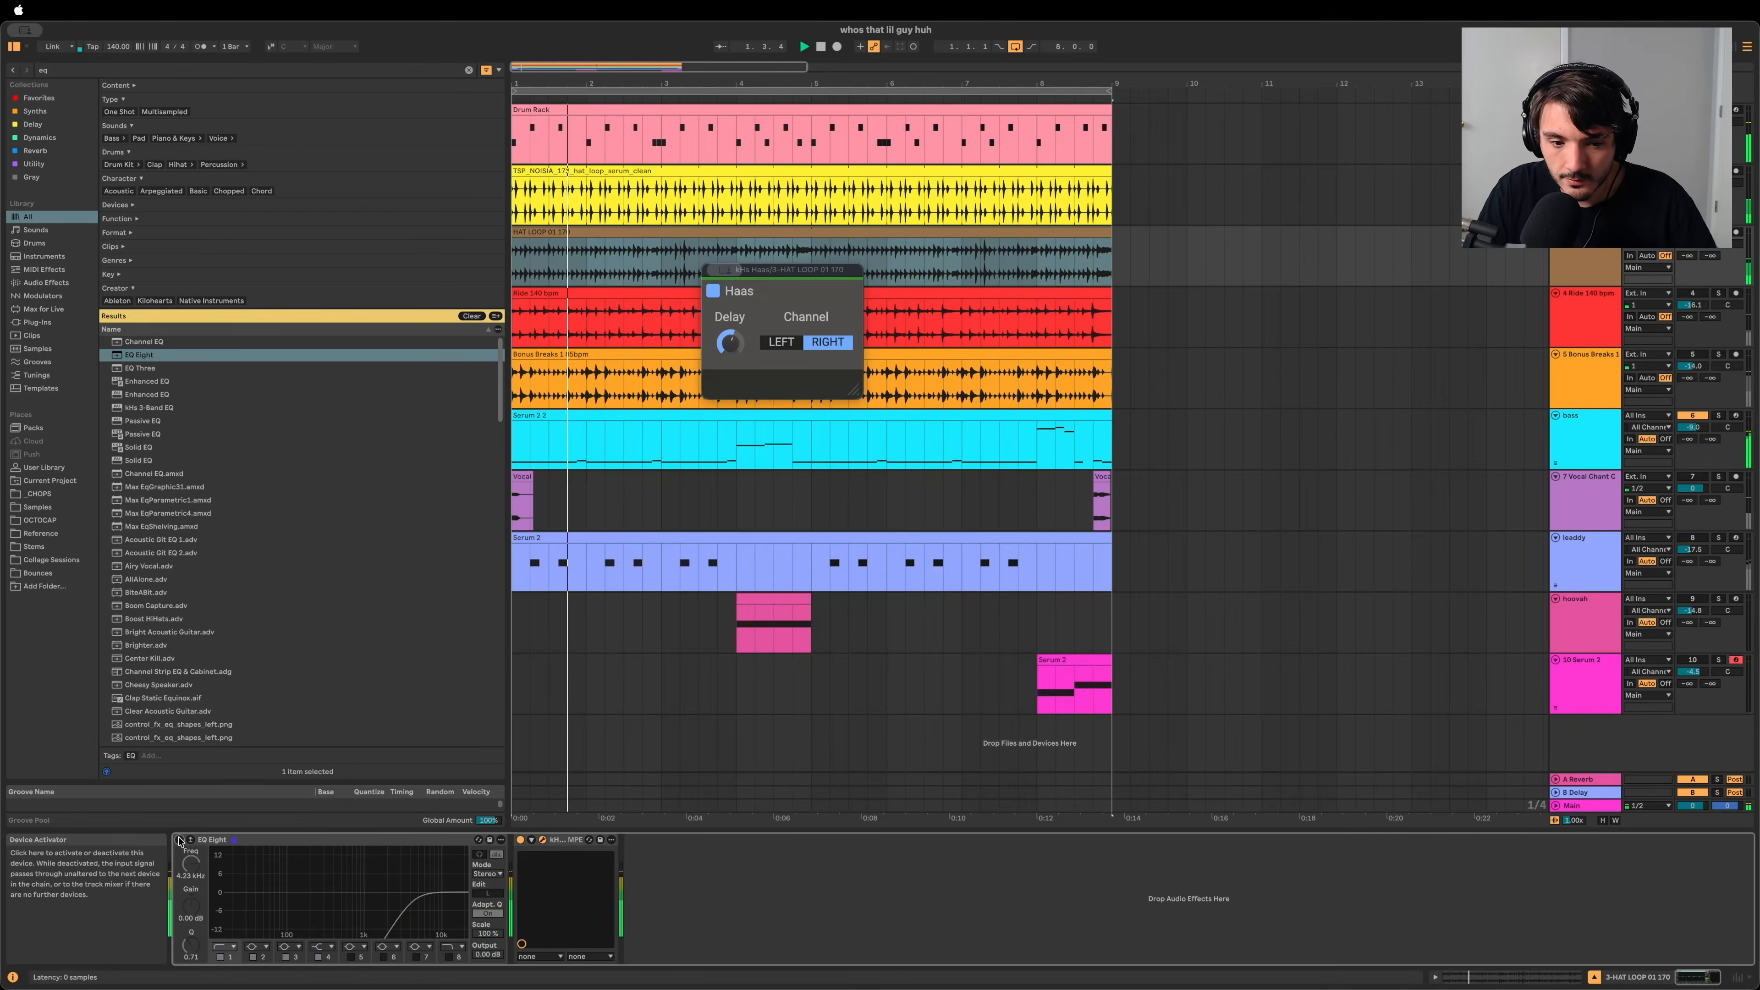
pyautogui.click(179, 840)
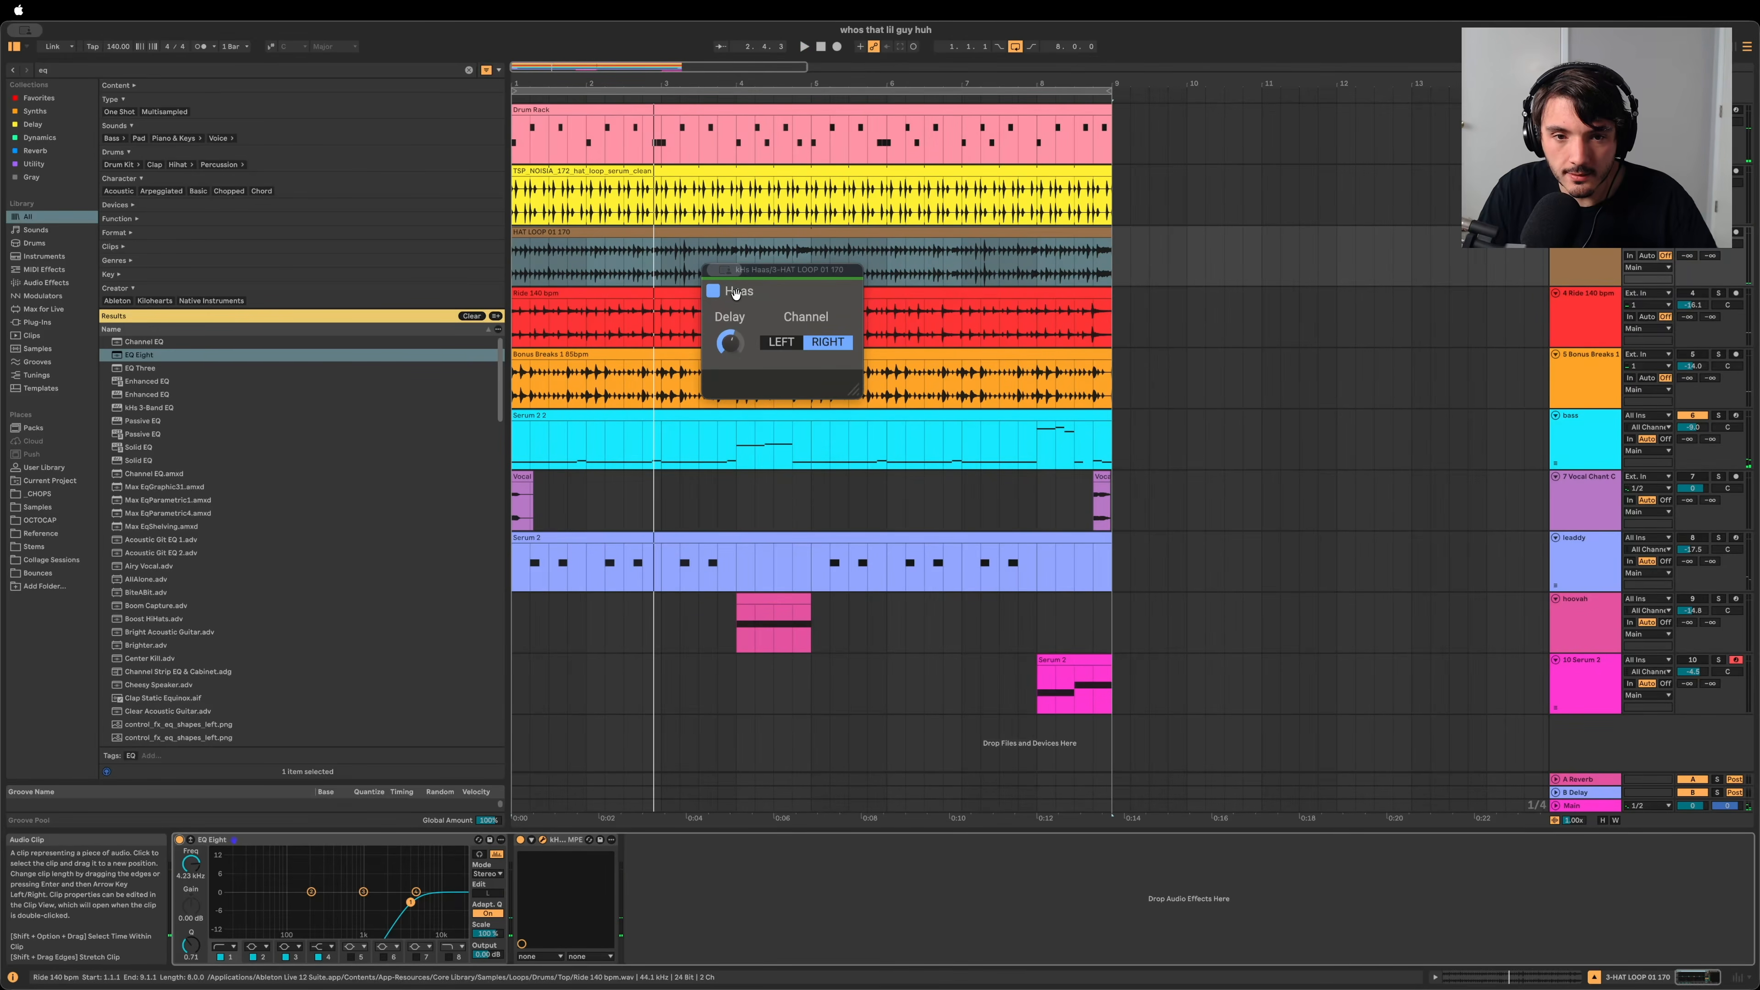
# Step: Close the Haas window and add EQ Eight to the Ride 140 bpm track
pyautogui.click(716, 269)
pyautogui.click(1705, 294)
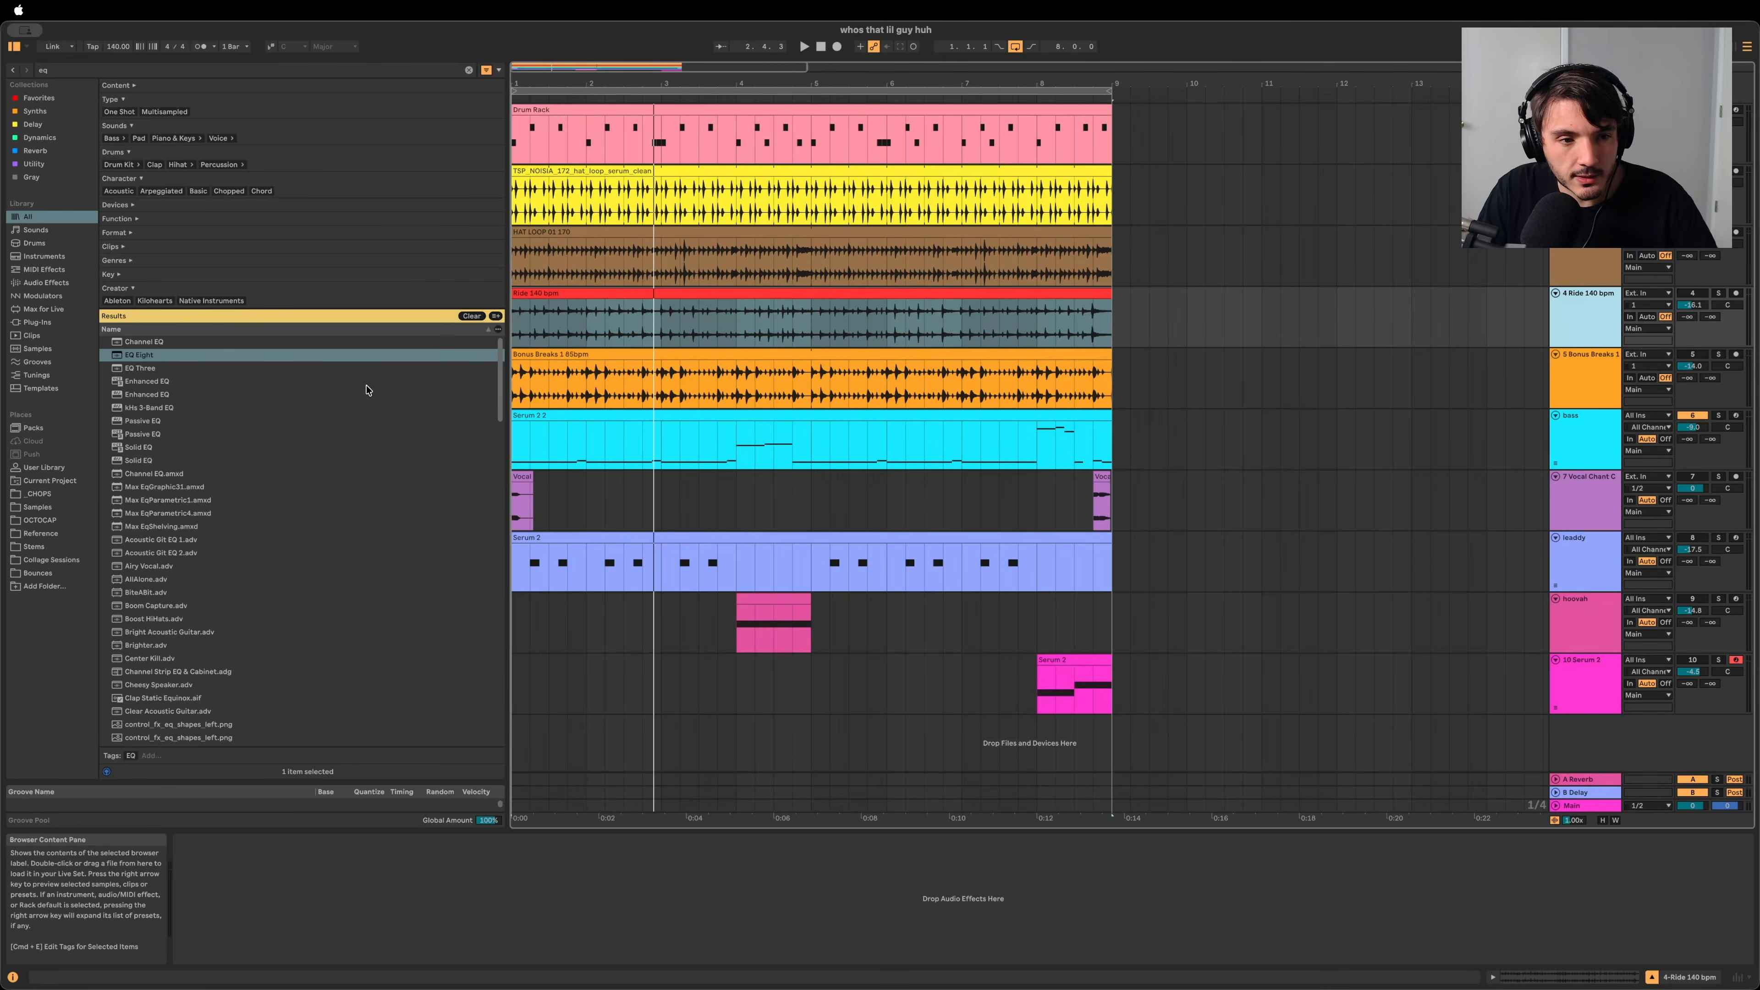
pyautogui.doubleClick(325, 356)
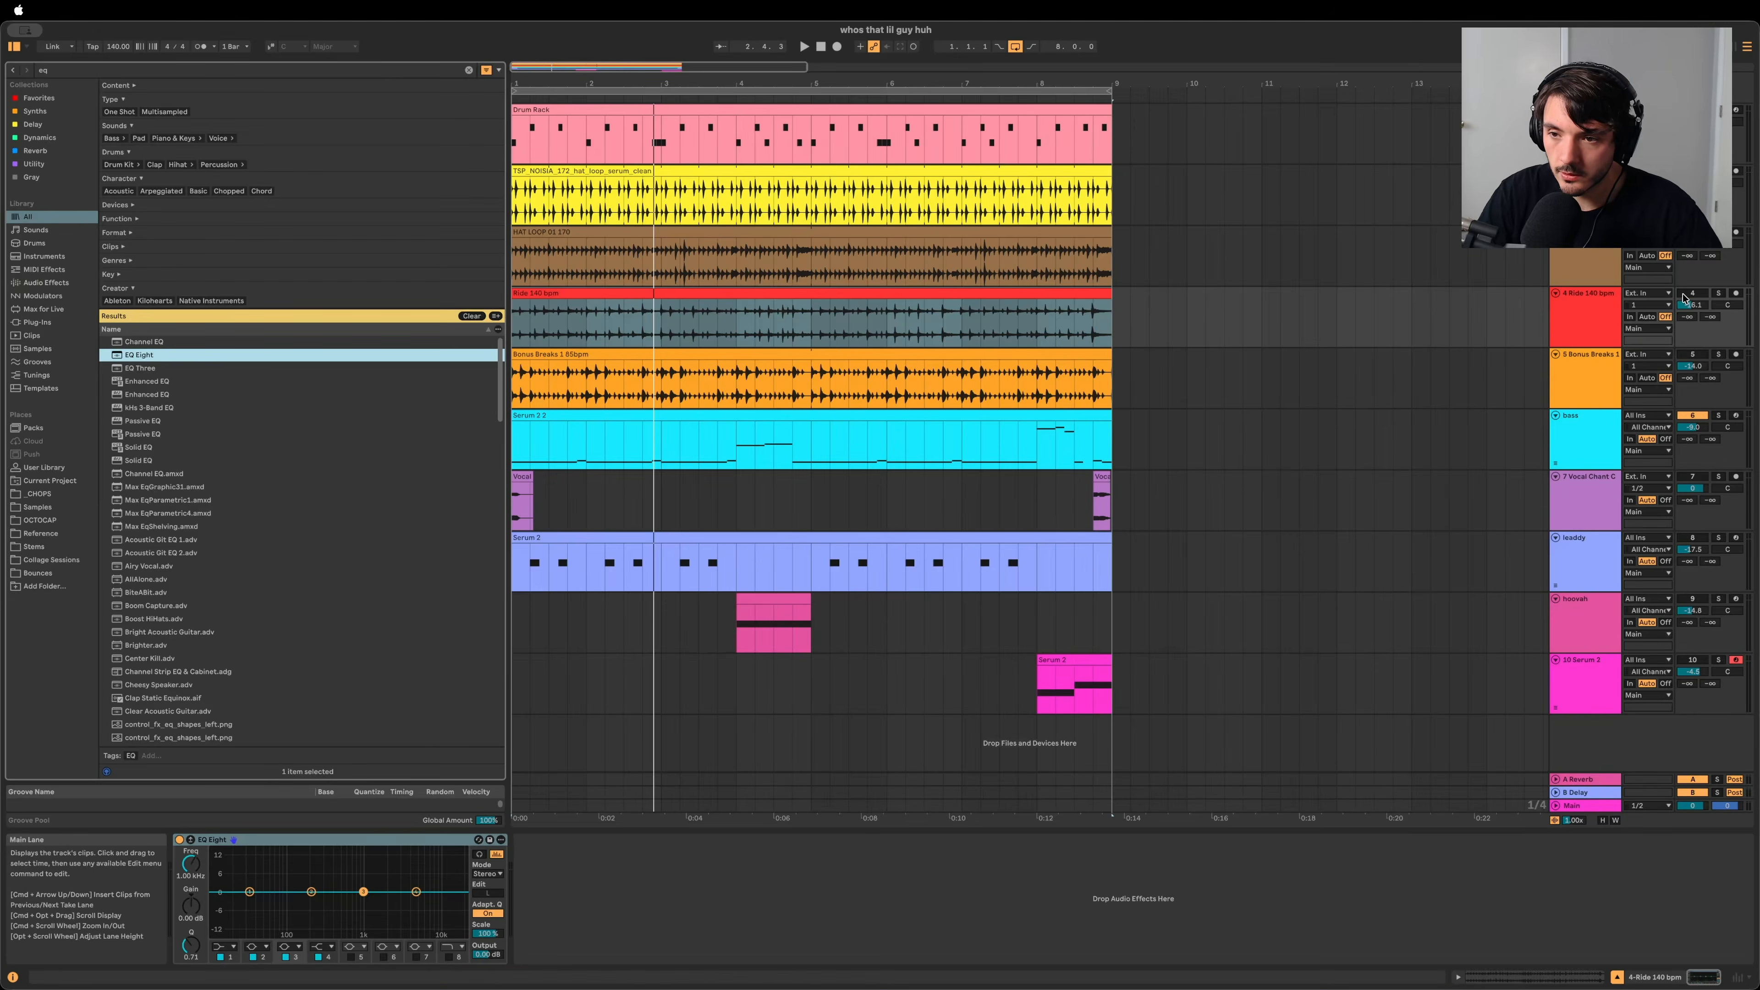
# Step: Set the Ride 140 bpm track's volume to -26 dB and move its EQ band 2 to about 700 Hz with 0 dB gain
pyautogui.moveTo(1692, 306)
pyautogui.mouseDown()
pyautogui.moveTo(1693, 333)
pyautogui.moveTo(1693, 286)
pyautogui.mouseUp()
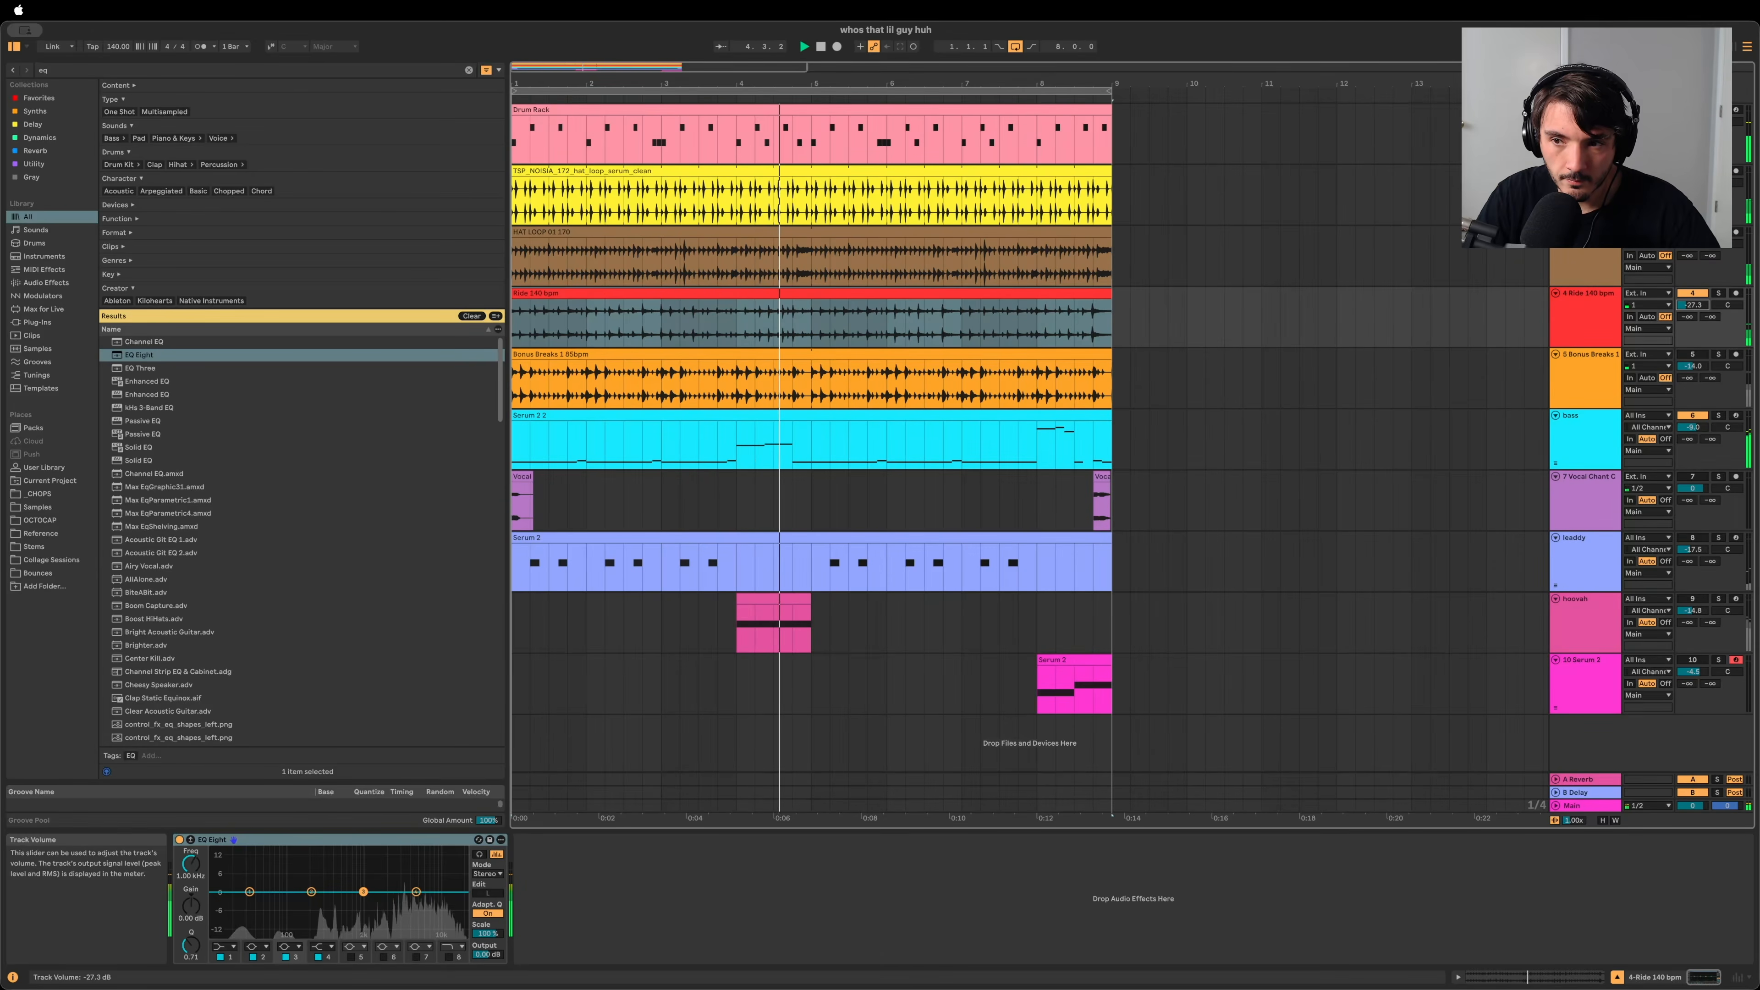
pyautogui.moveTo(1693, 305); pyautogui.dragTo(1692, 305)
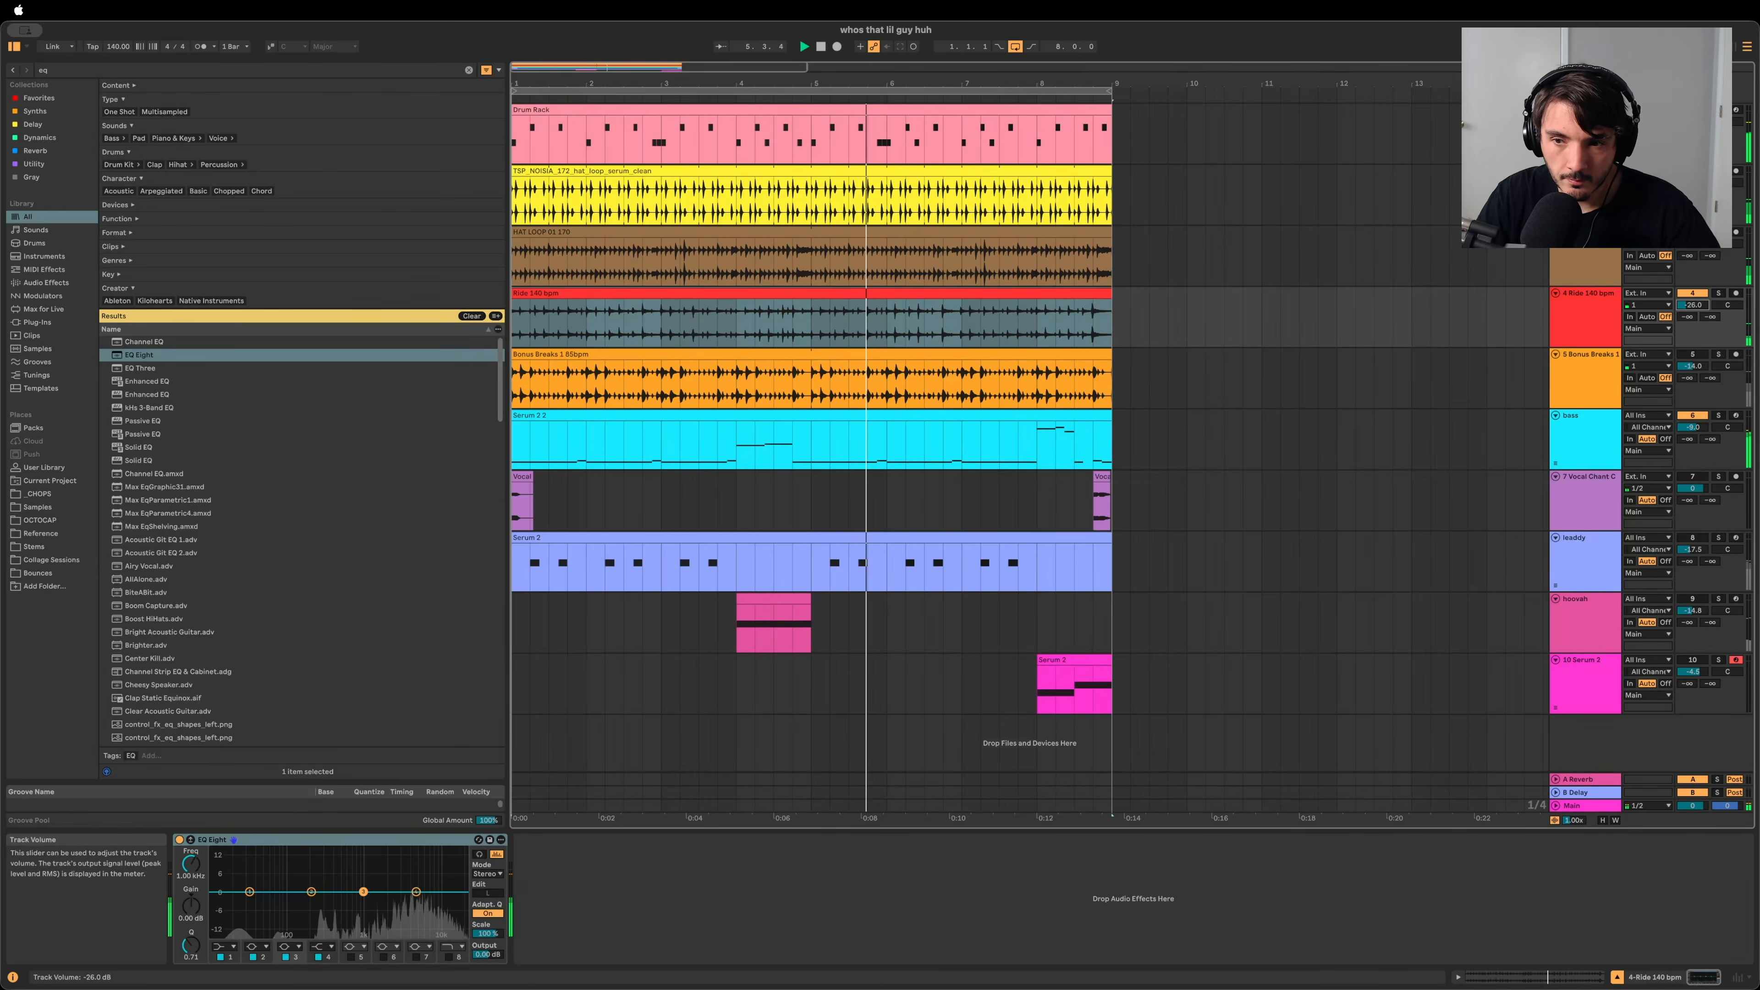
pyautogui.moveTo(311, 892); pyautogui.dragTo(351, 888)
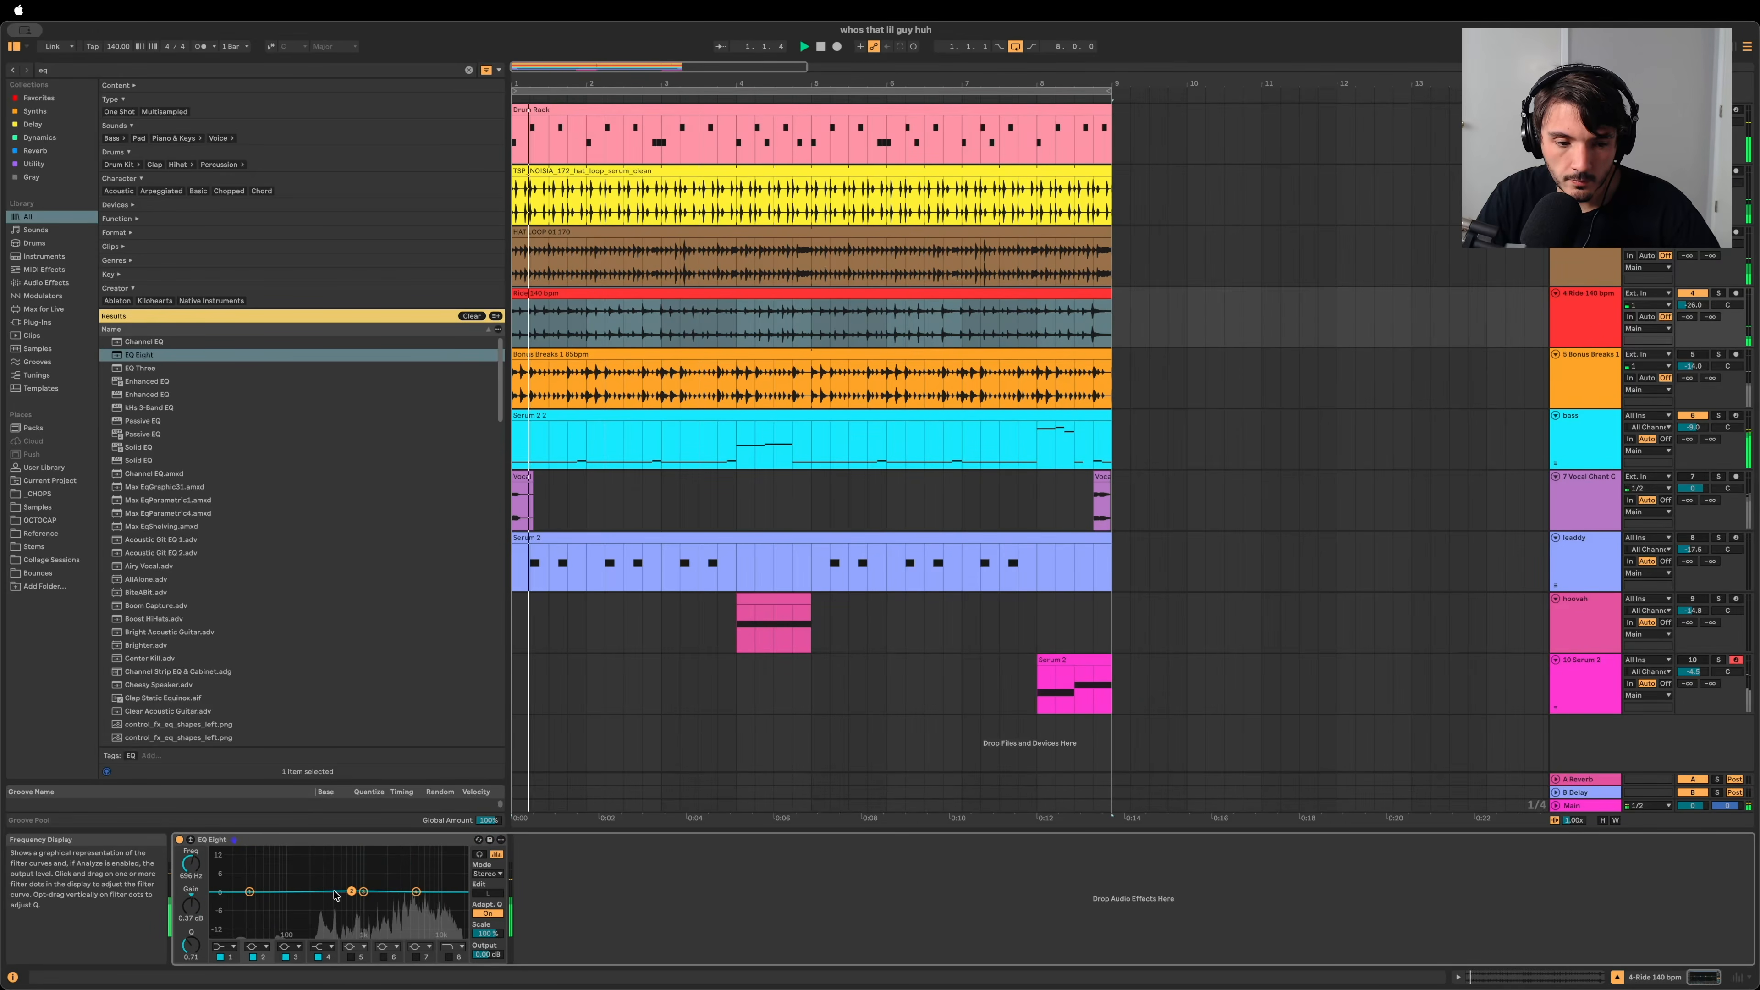
pyautogui.doubleClick(191, 905)
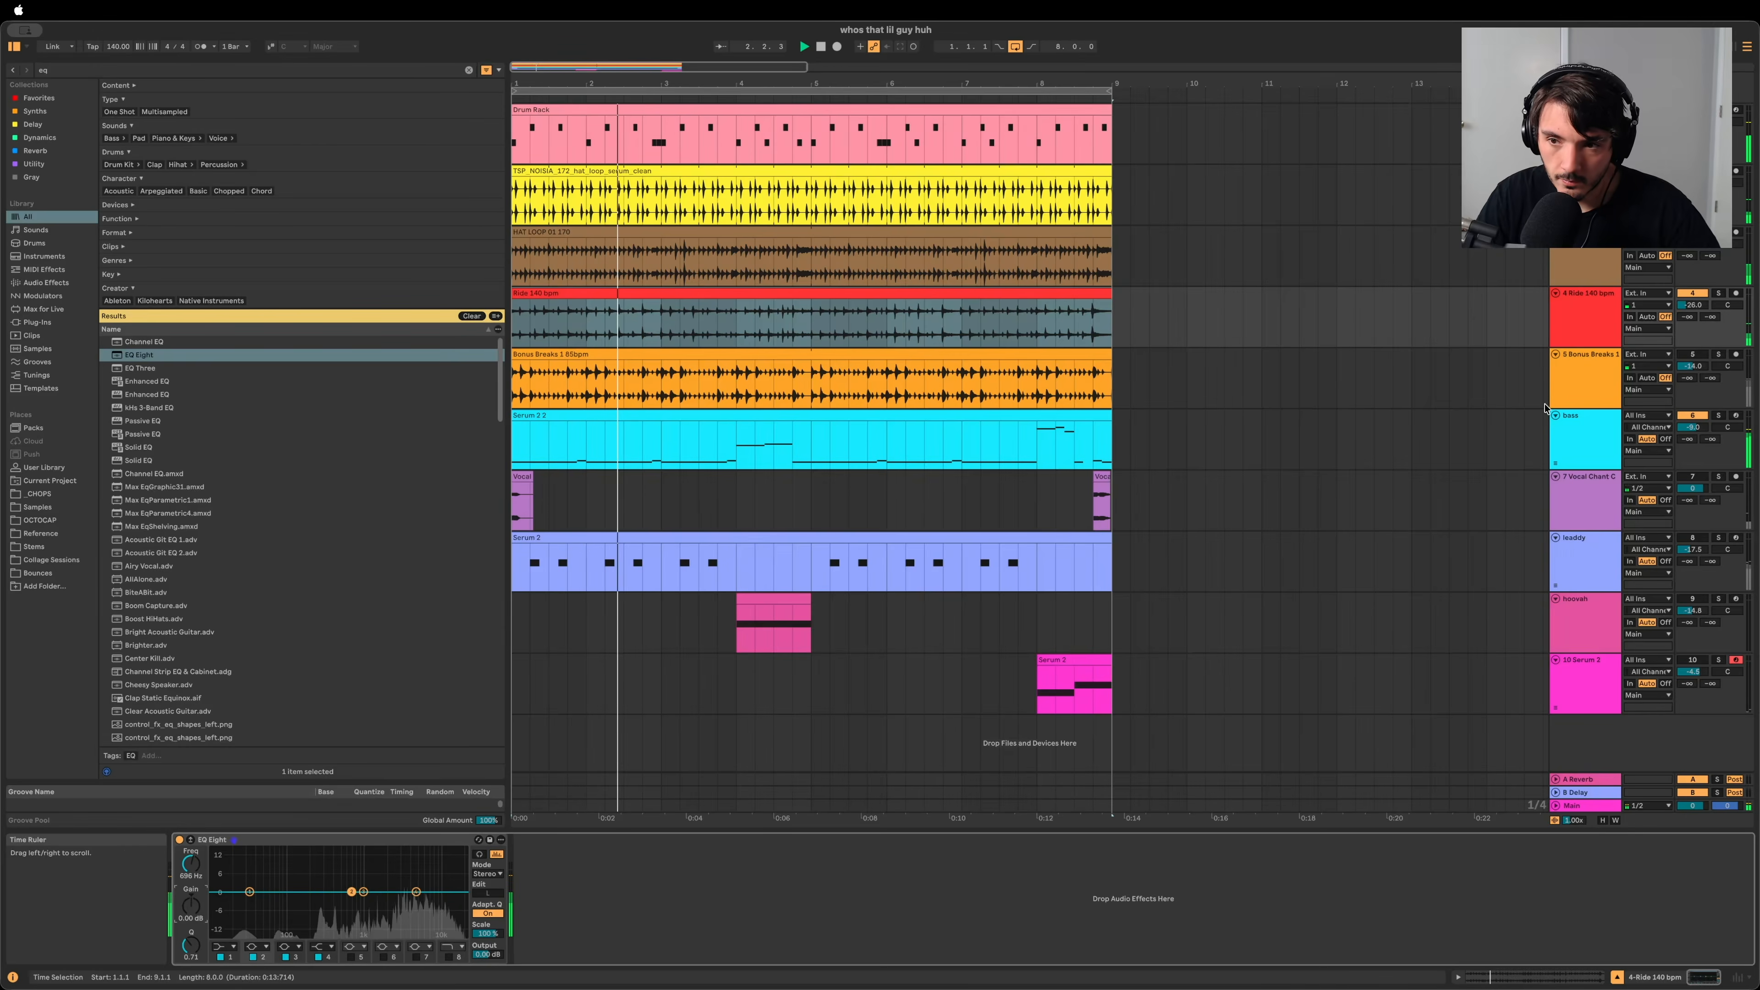
# Step: Pan the Ride 140 bpm track to the left and audition it in the mix, checking the TSP_NOISIA_172 hat loop's EQ Eight
pyautogui.moveTo(1727, 305); pyautogui.dragTo(1727, 302)
pyautogui.press('space')
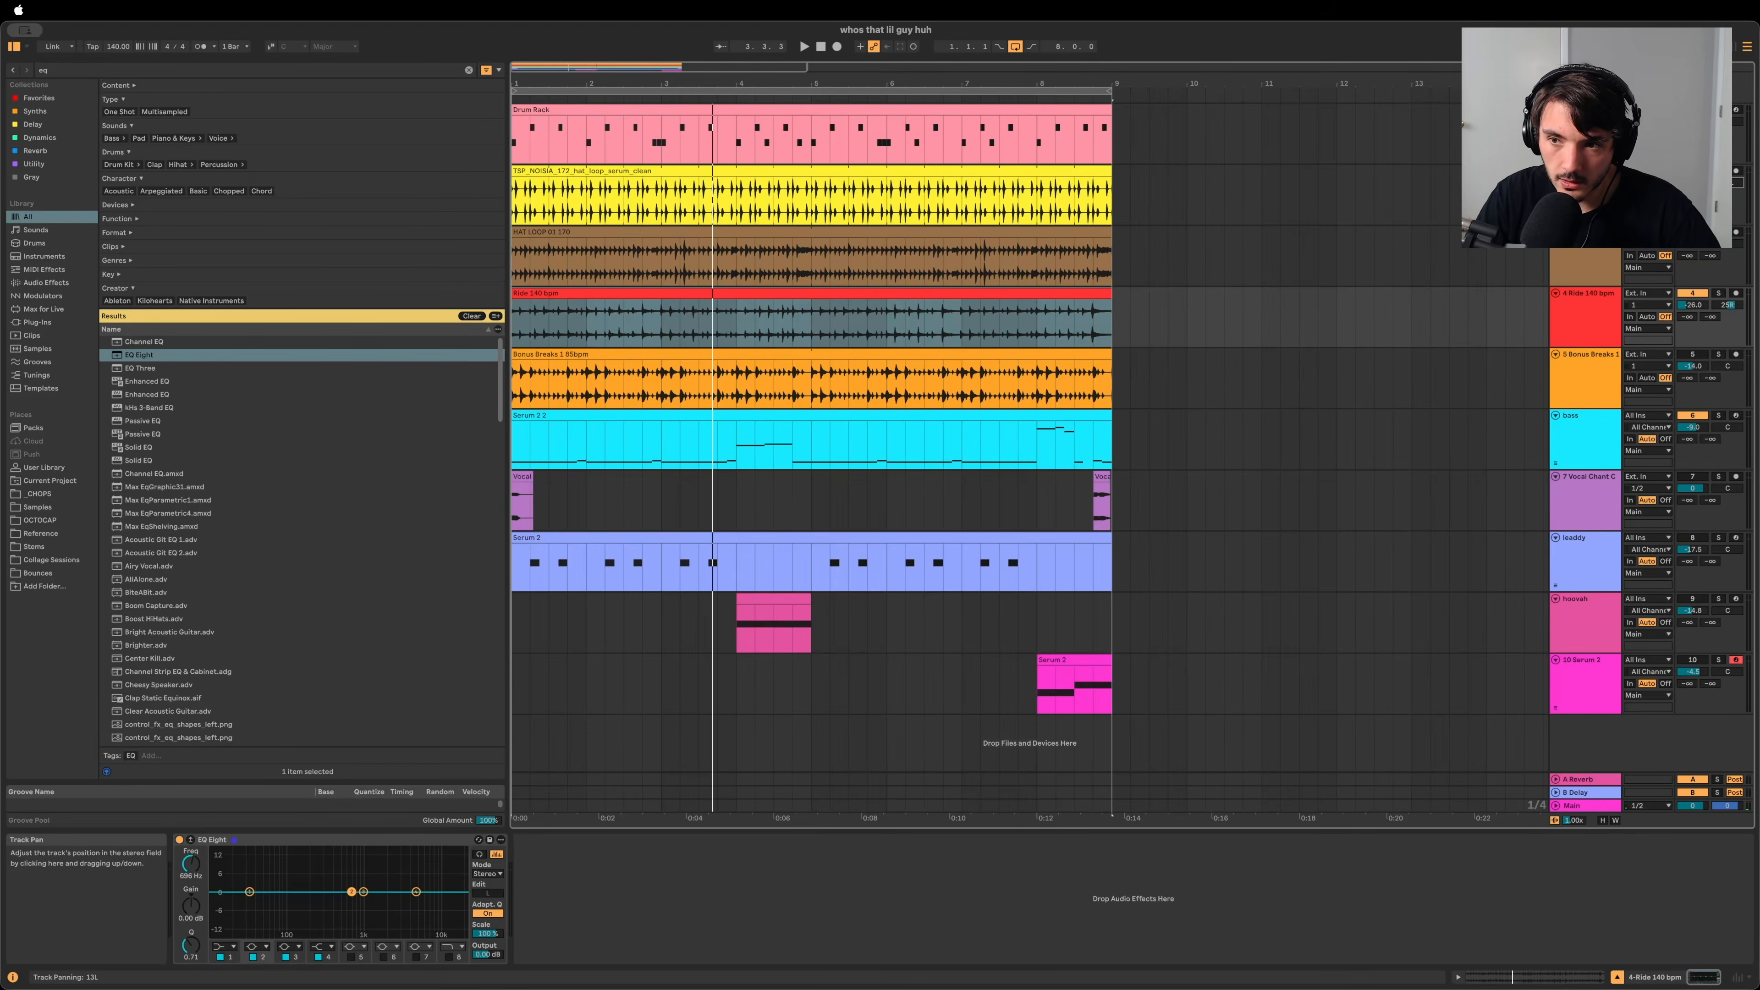
pyautogui.press('space')
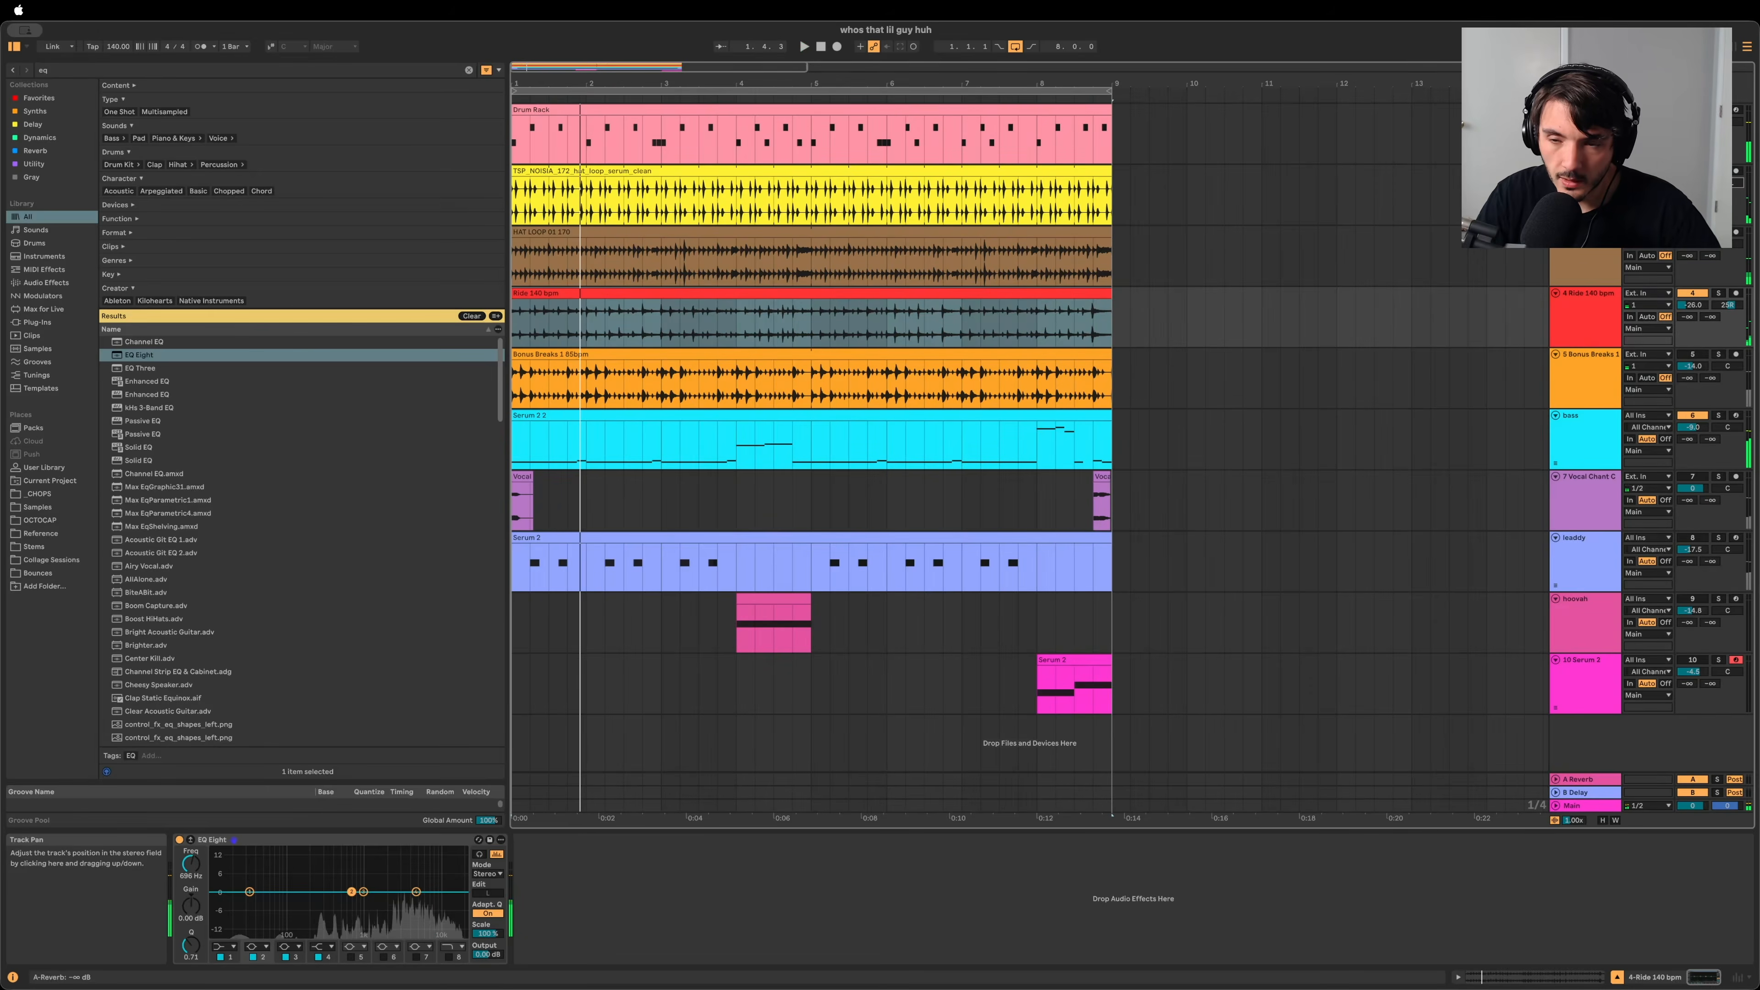
pyautogui.click(1586, 170)
pyautogui.click(733, 167)
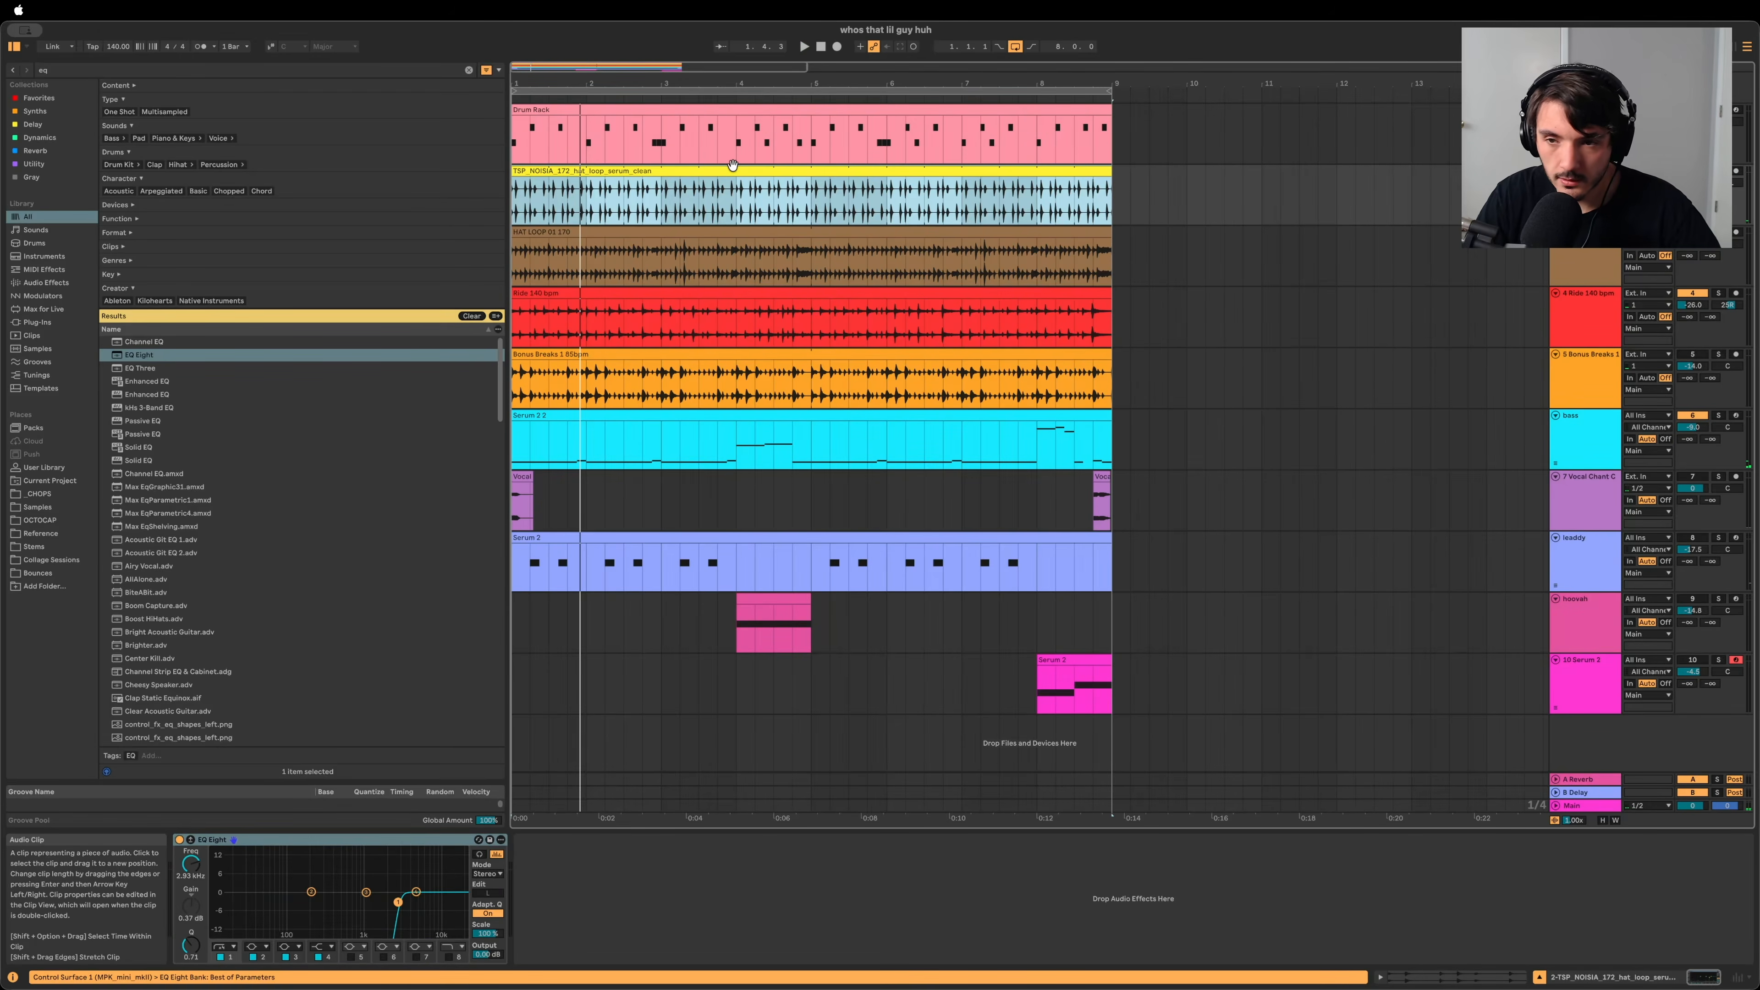
pyautogui.press('space')
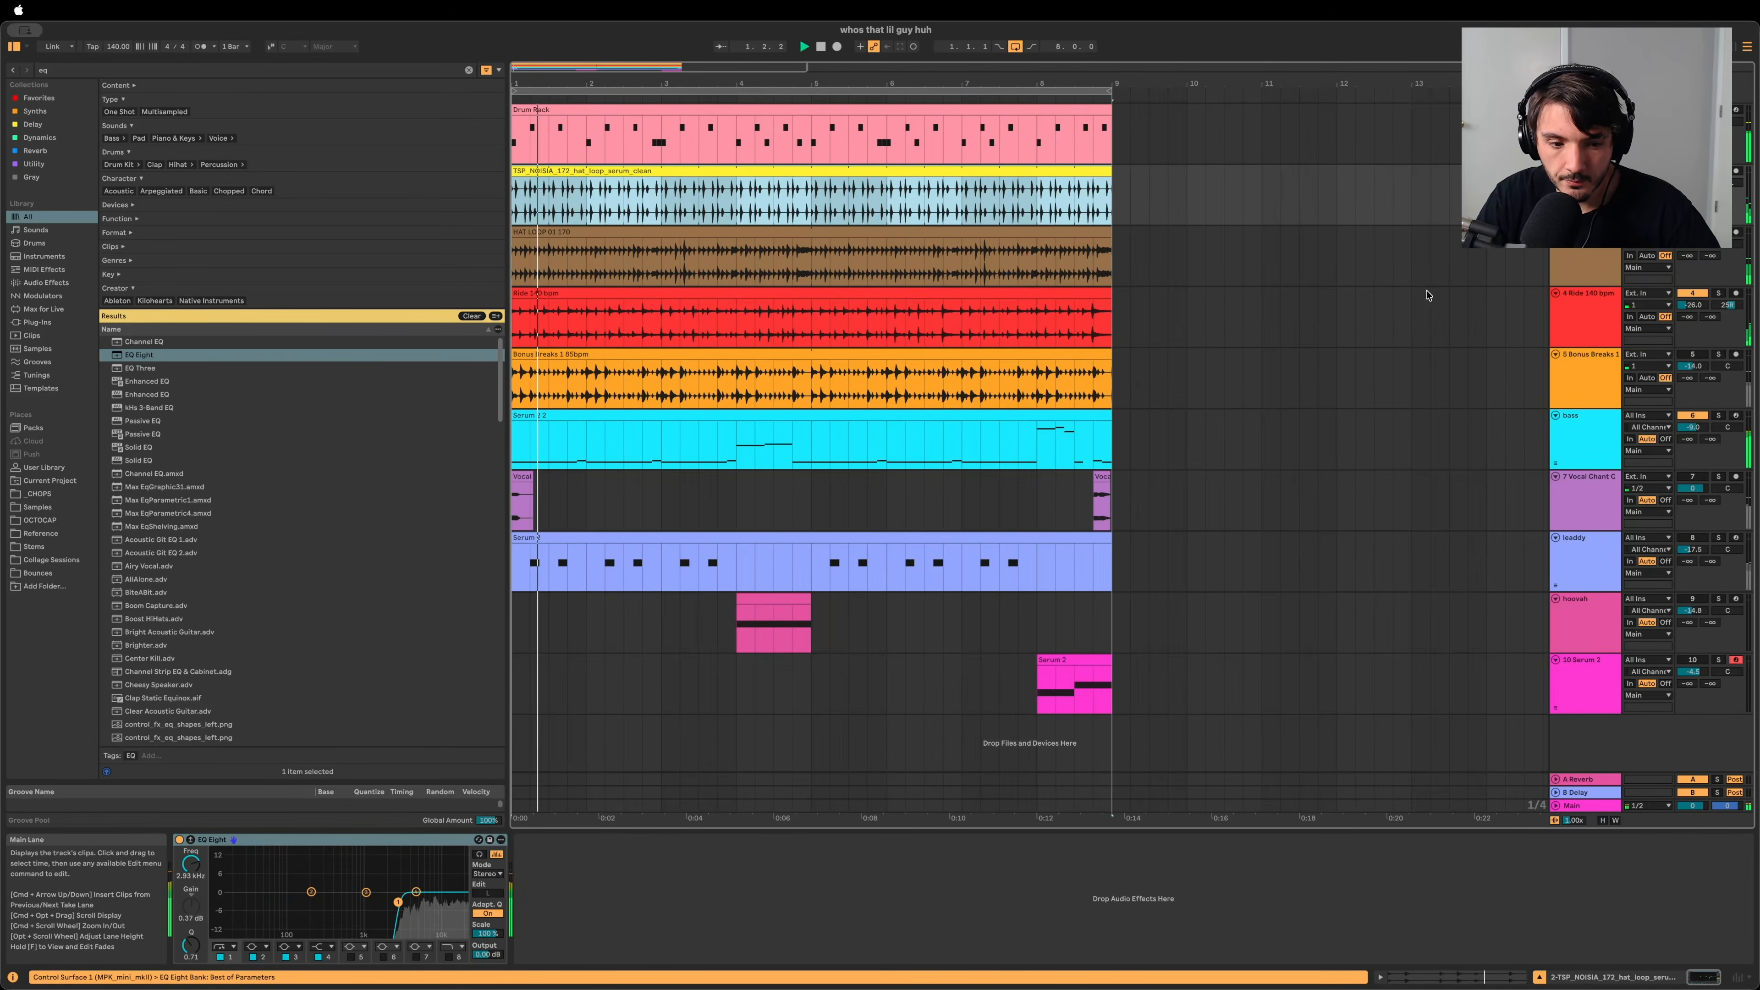
pyautogui.click(1728, 304)
# Step: Turn band 1 of the Ride 140 bpm track's EQ Eight into a low cut and raise its frequency to about 2.2 kHz
pyautogui.click(1579, 307)
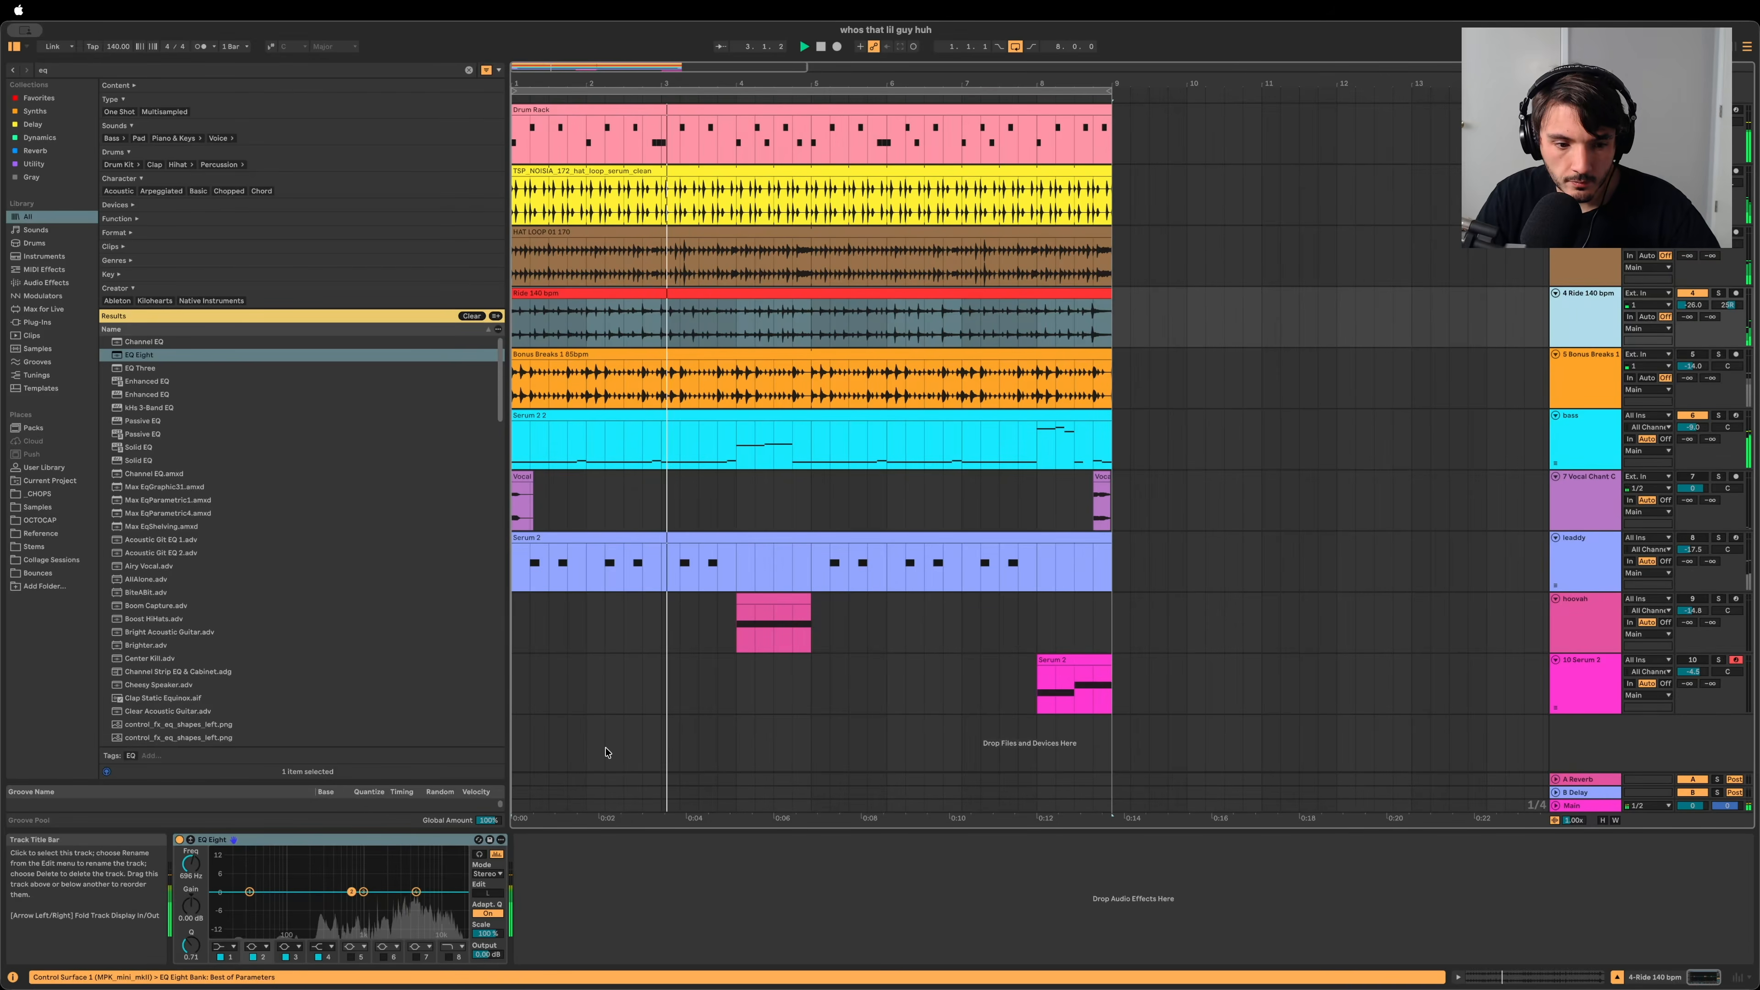
pyautogui.click(230, 945)
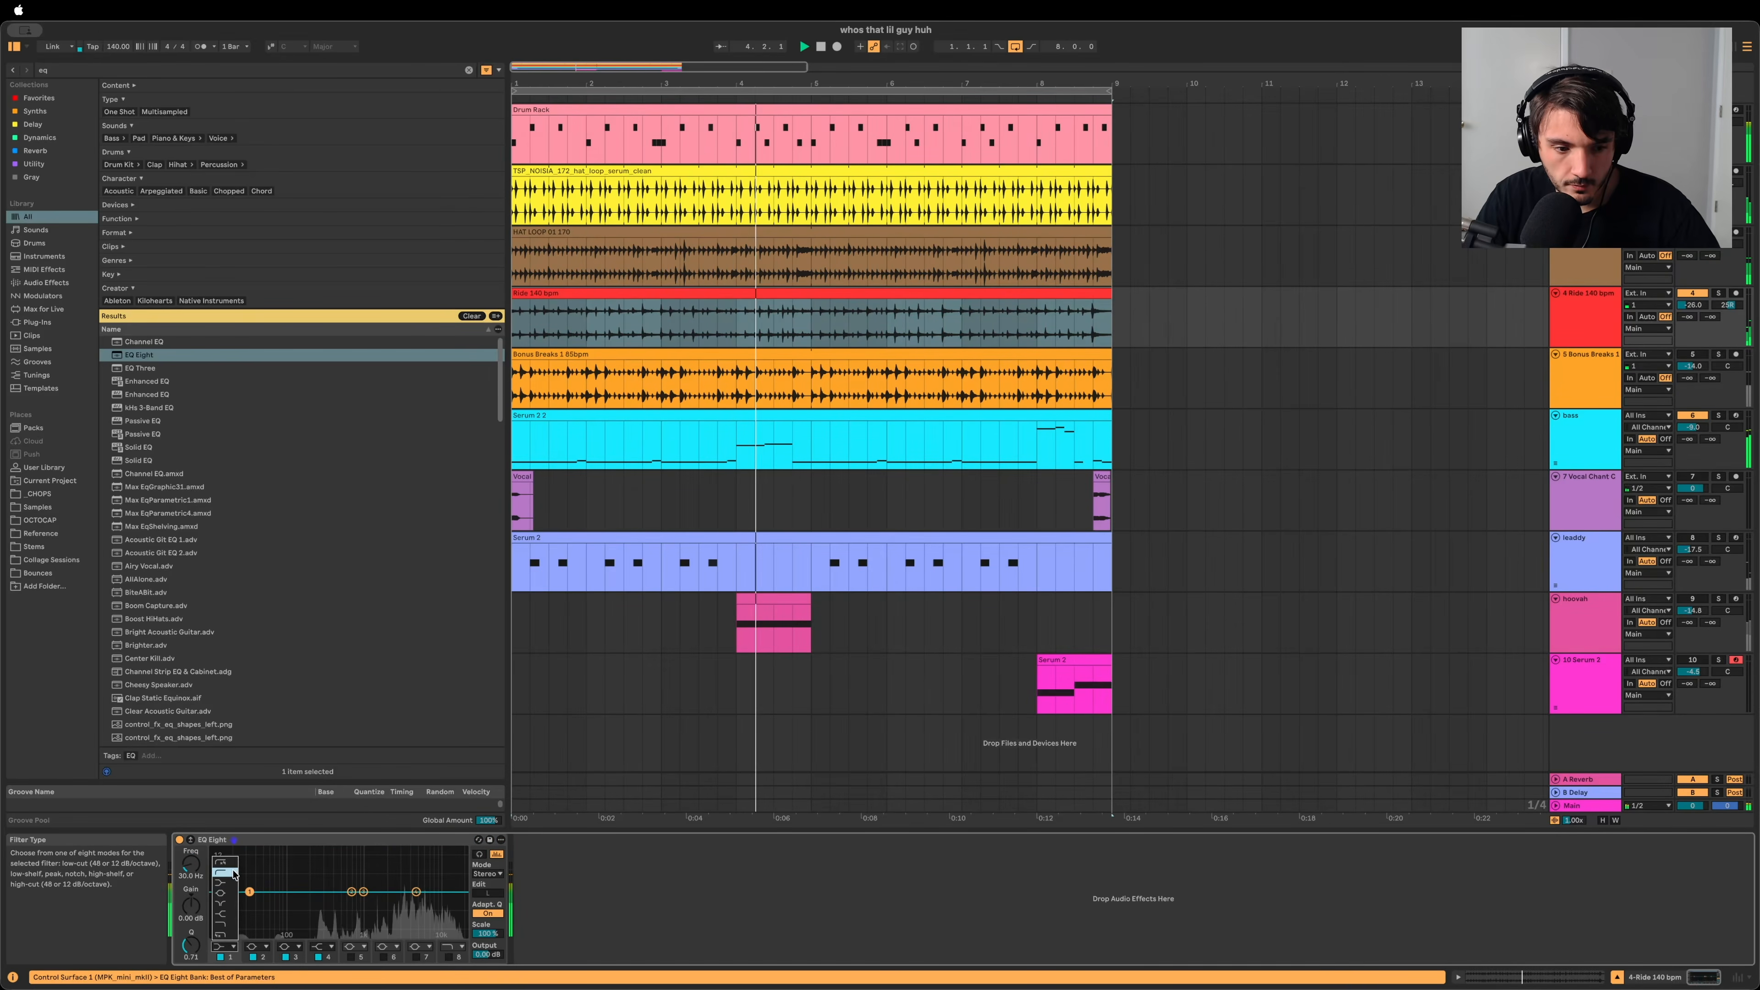
pyautogui.click(226, 863)
pyautogui.moveTo(191, 864); pyautogui.dragTo(191, 795)
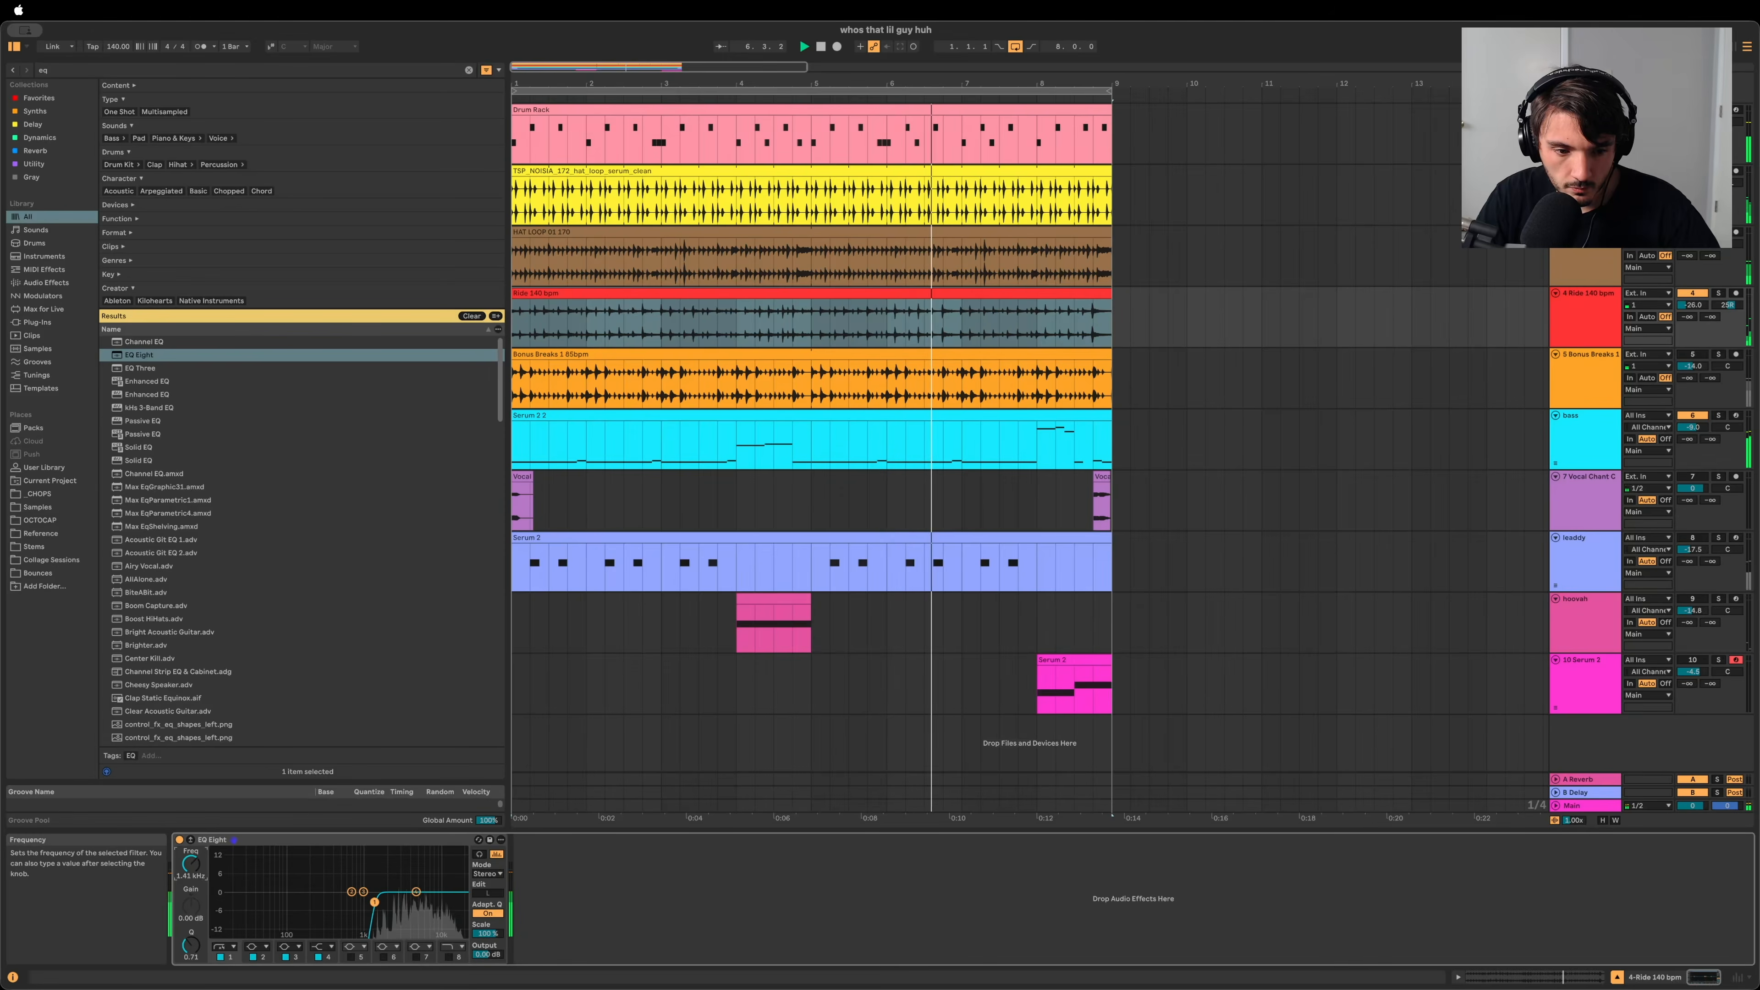
pyautogui.moveTo(191, 793); pyautogui.dragTo(191, 788)
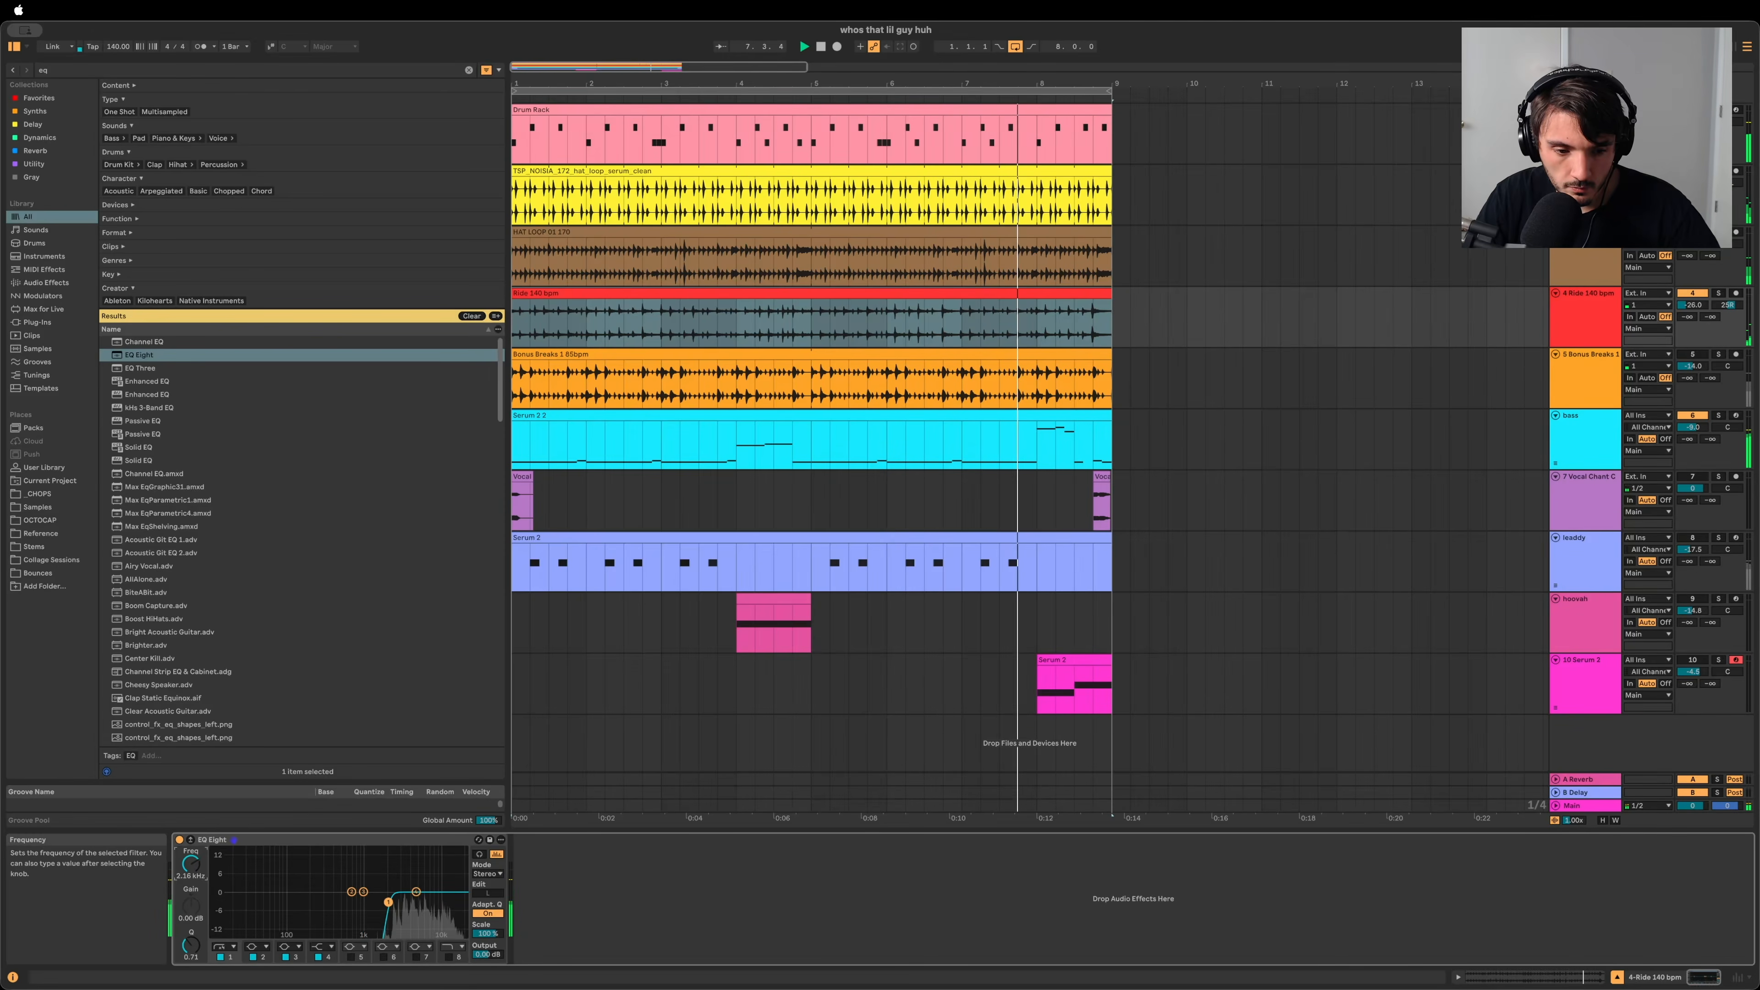
# Step: Audition the Ride 140 bpm track soloed with its low cut, and compare it with the full mix
pyautogui.click(1716, 293)
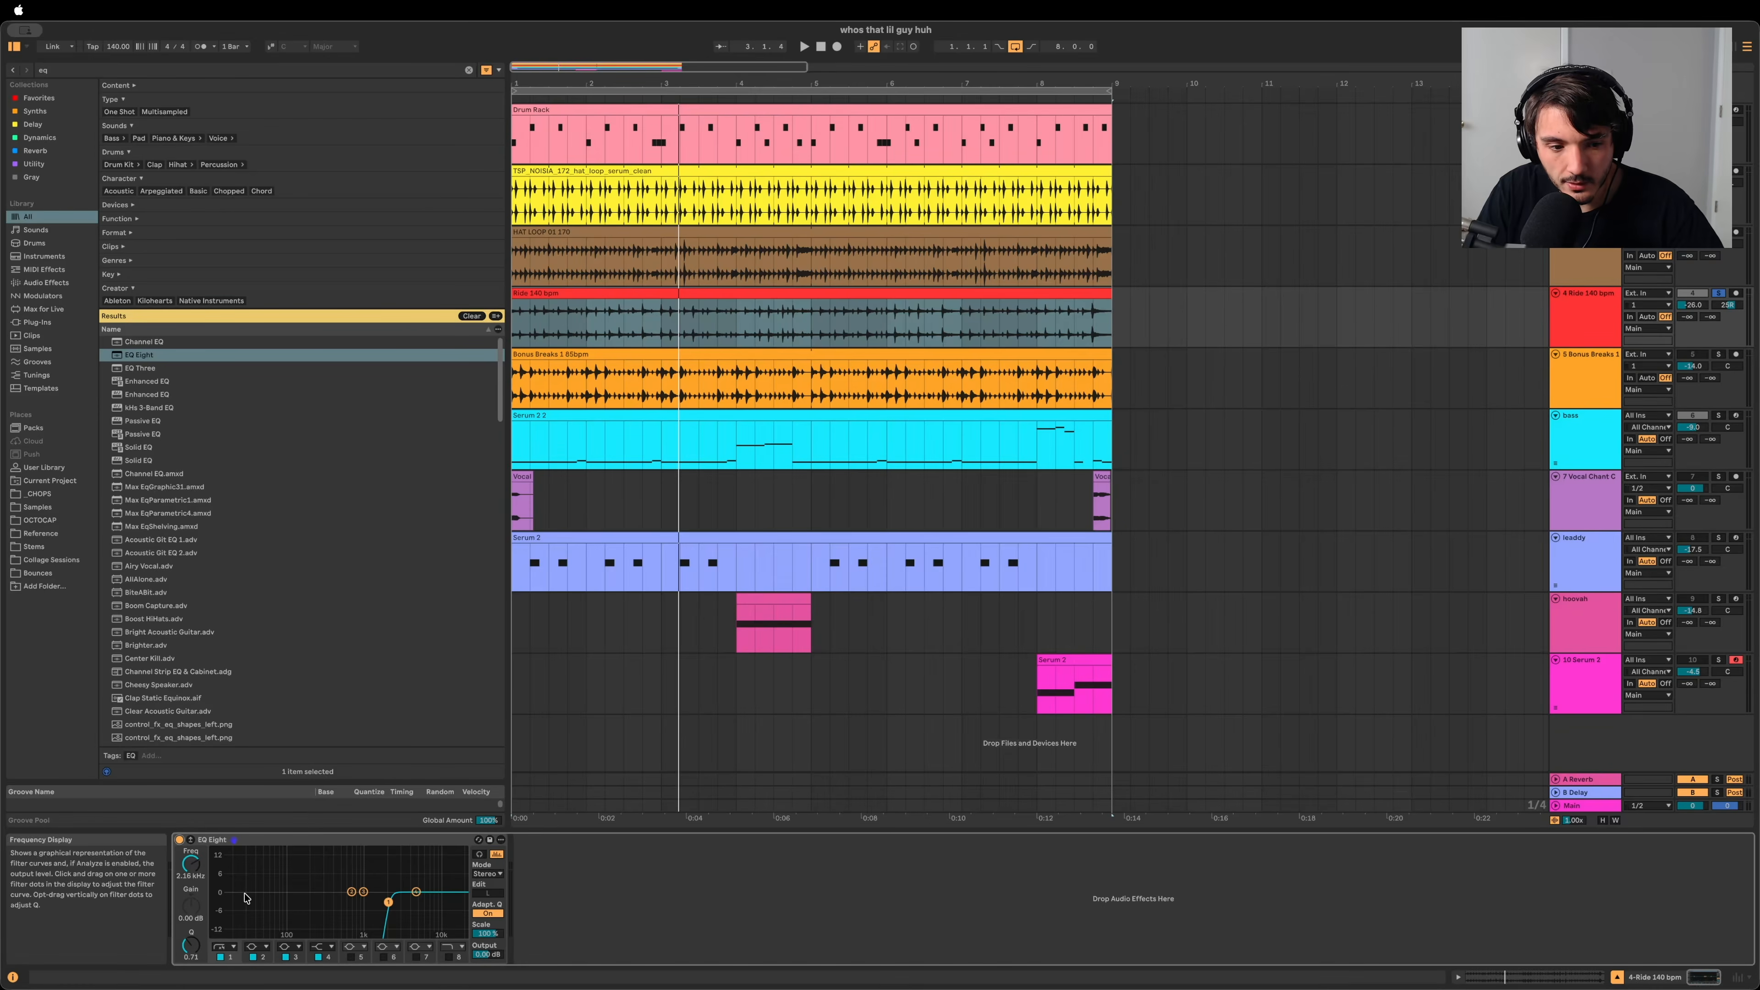
pyautogui.press('space')
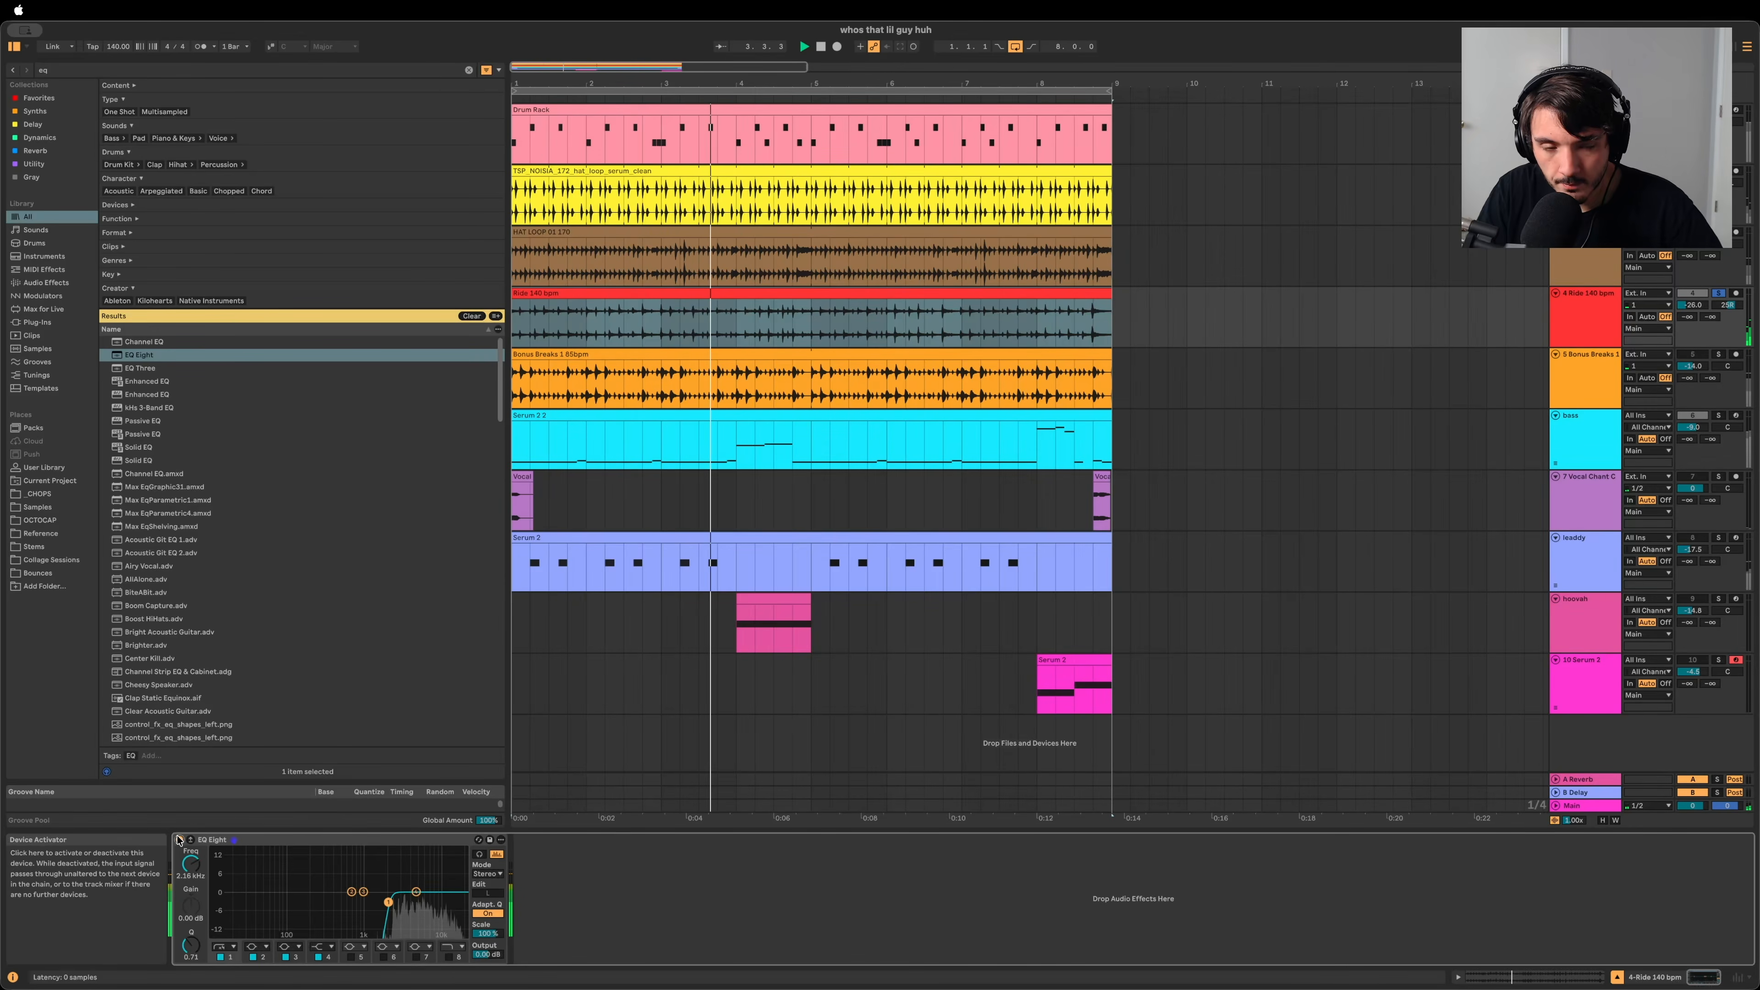
pyautogui.click(1718, 292)
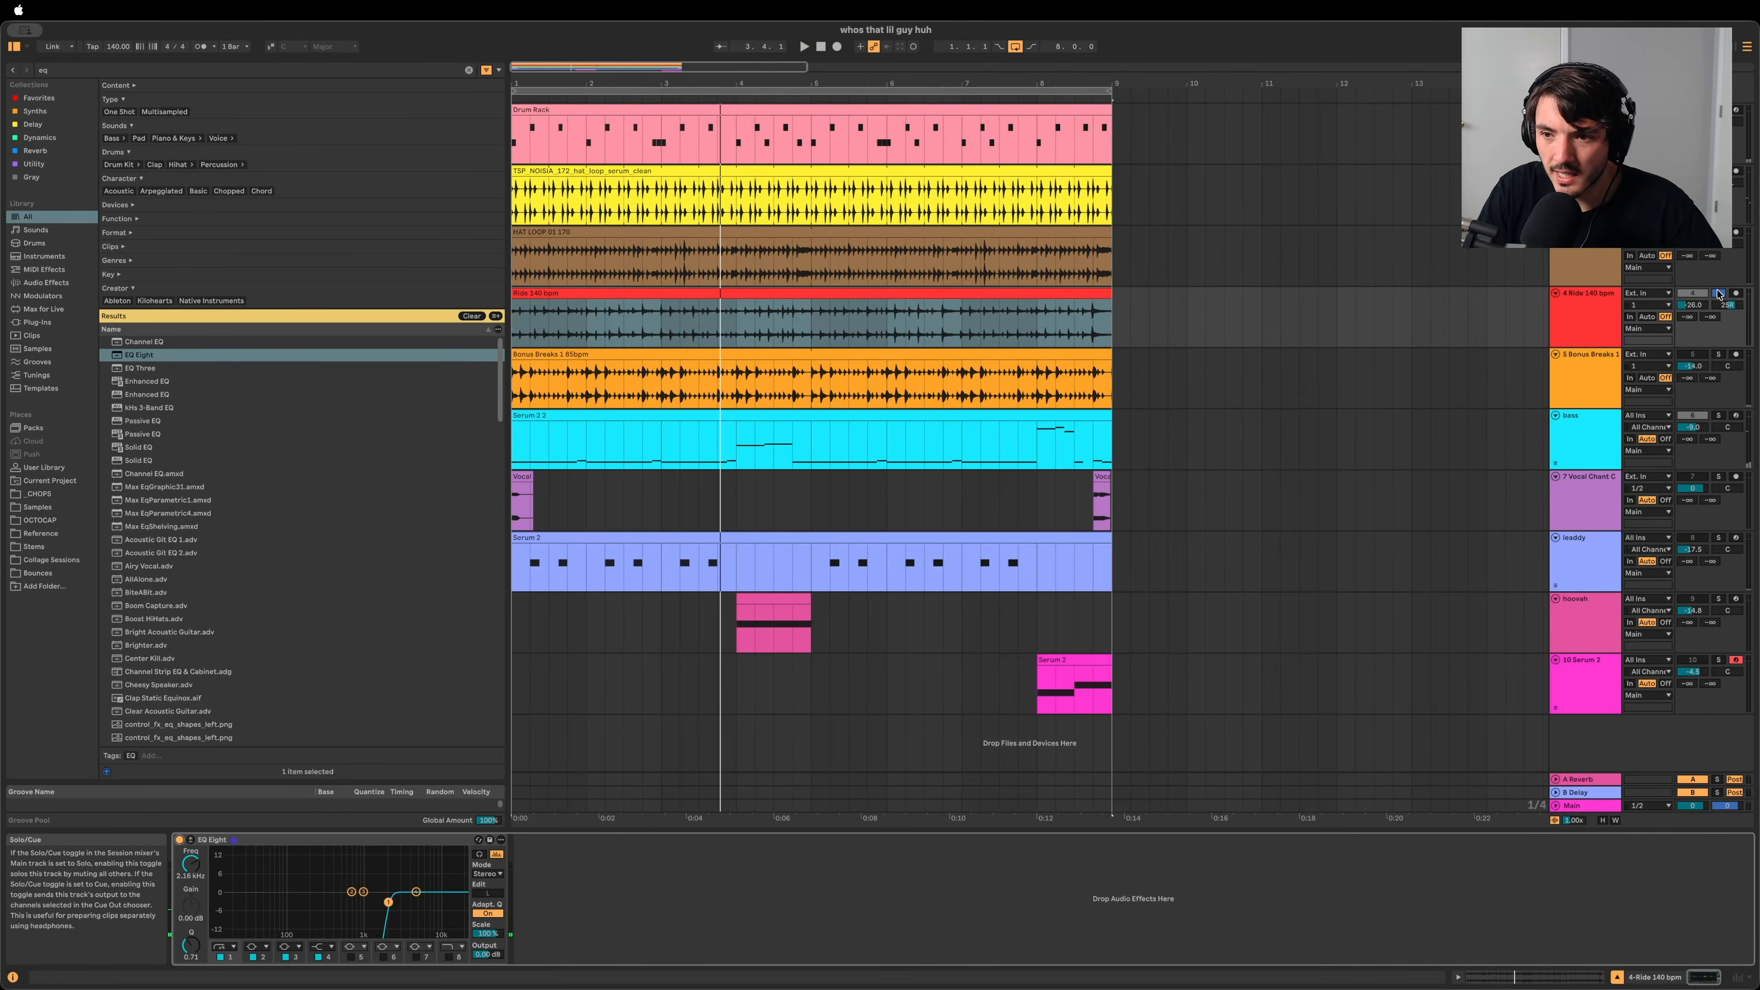
pyautogui.press('space')
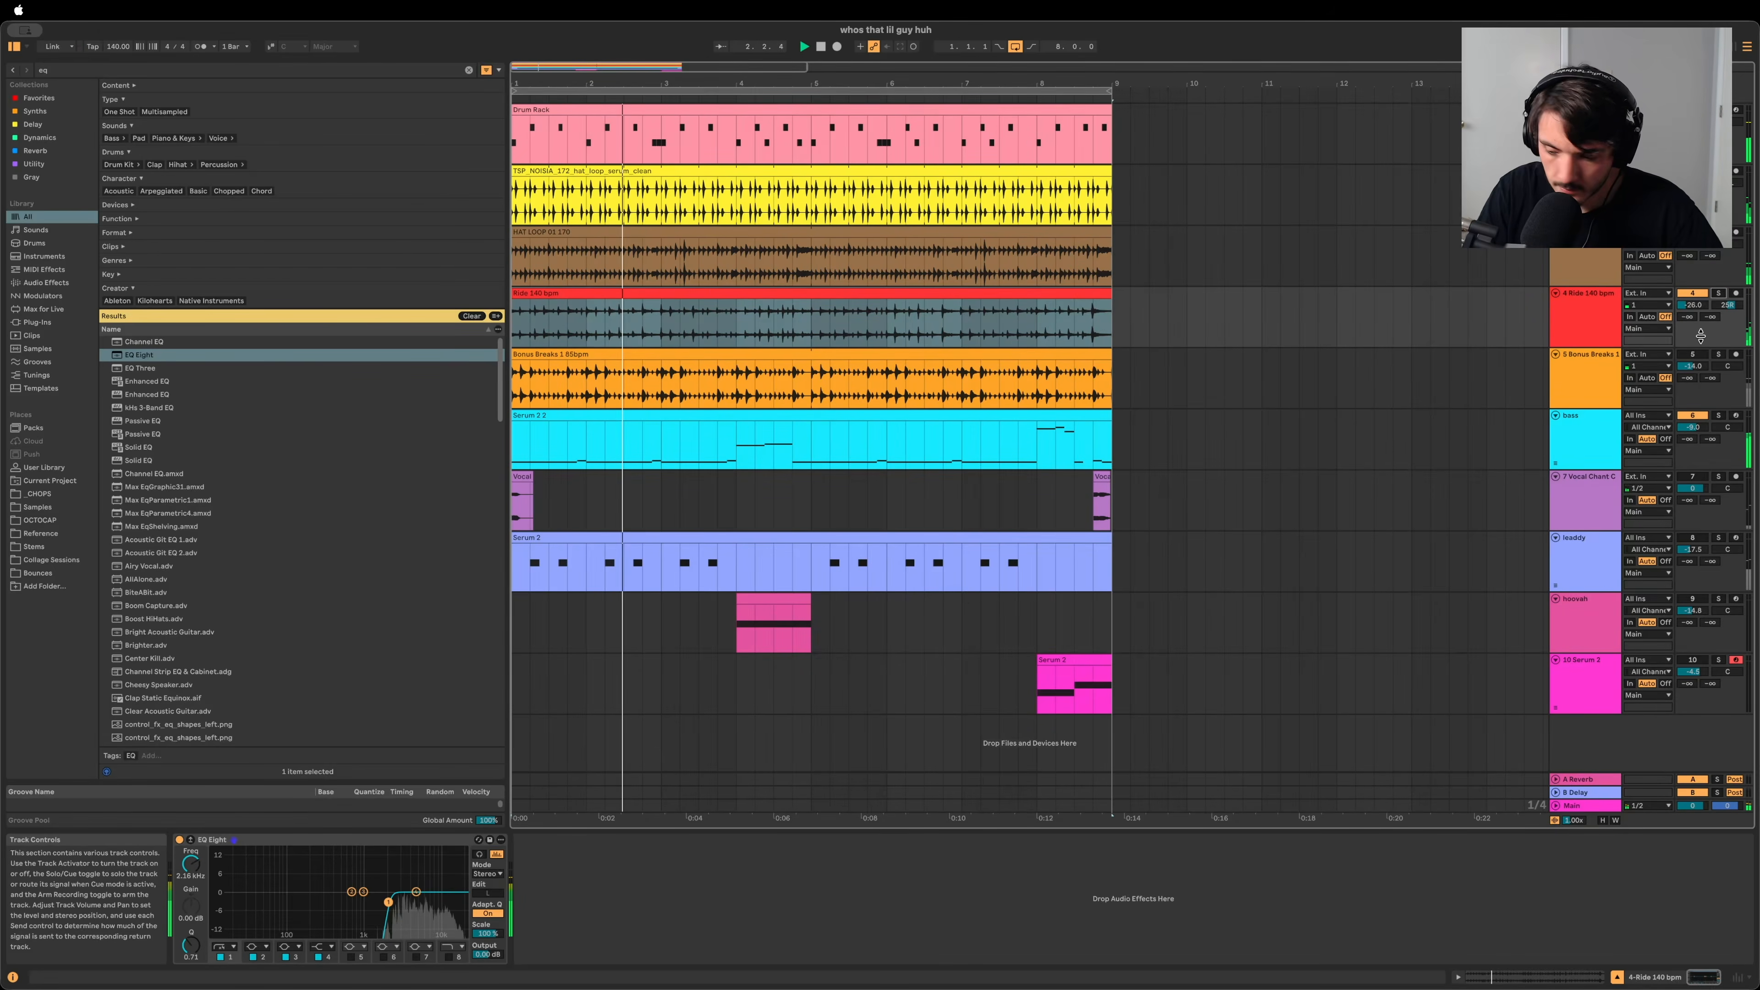
# Step: Raise the Ride 140 bpm track's volume to -23 dB in the session mixer and return to the arrangement
pyautogui.press('Tab')
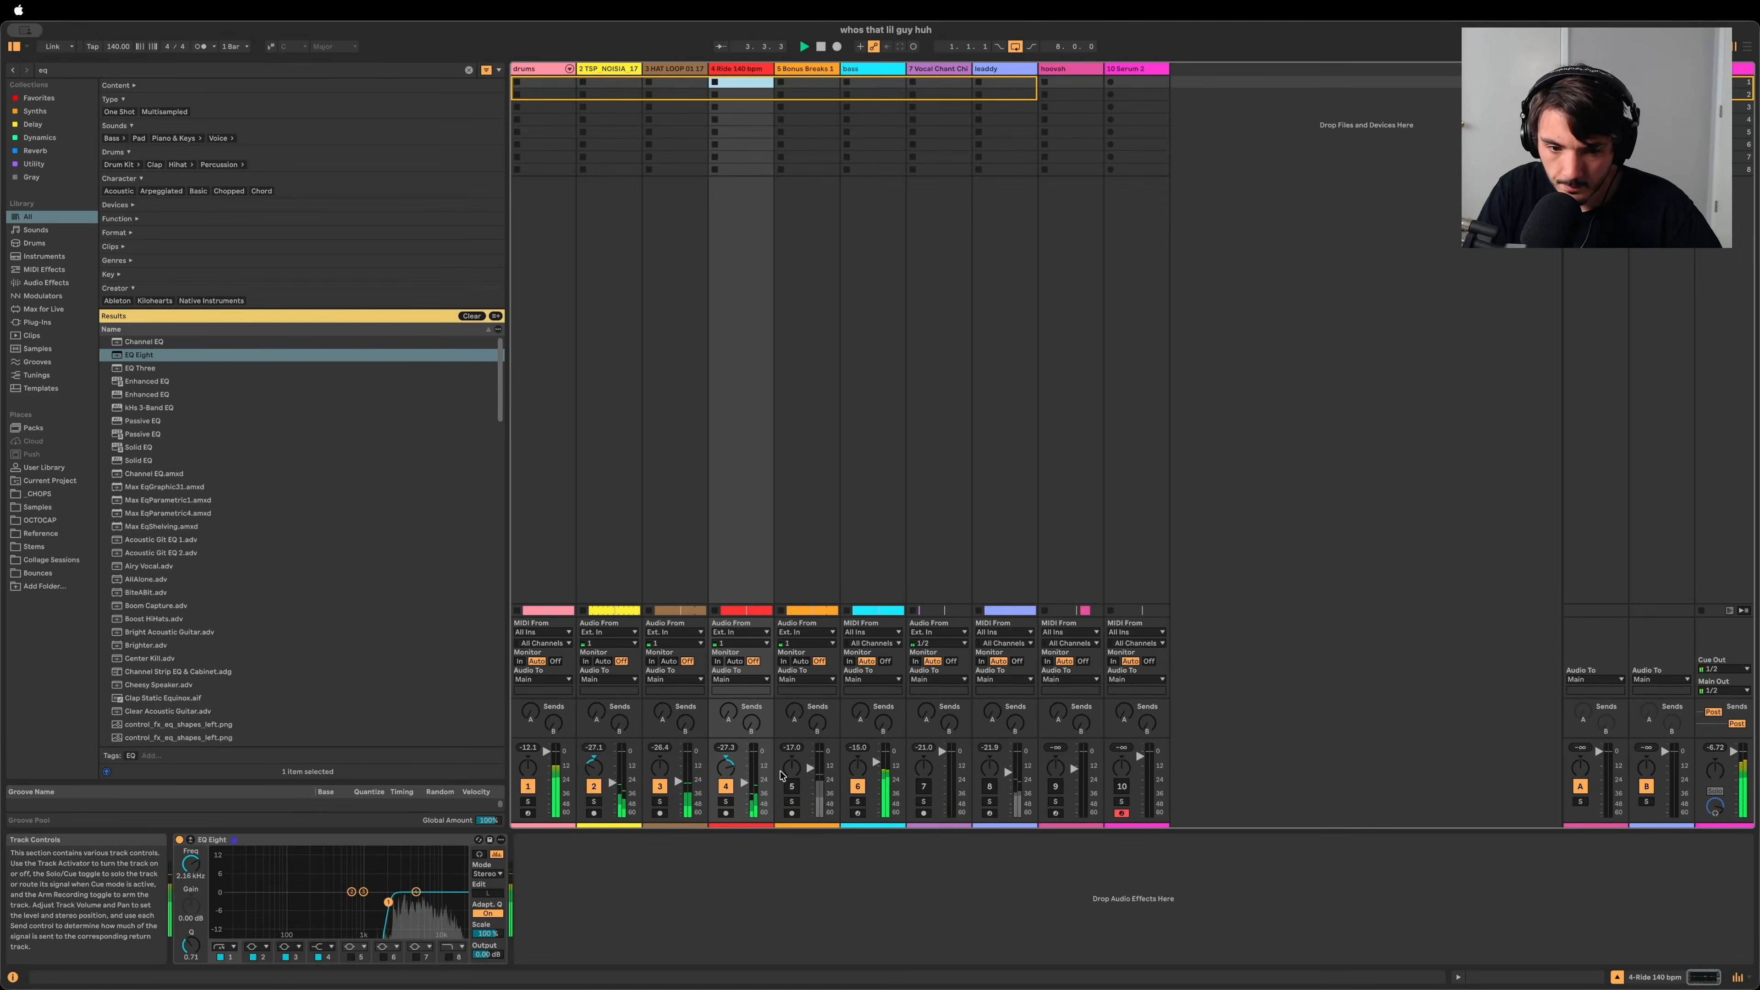
pyautogui.moveTo(745, 785); pyautogui.dragTo(745, 781)
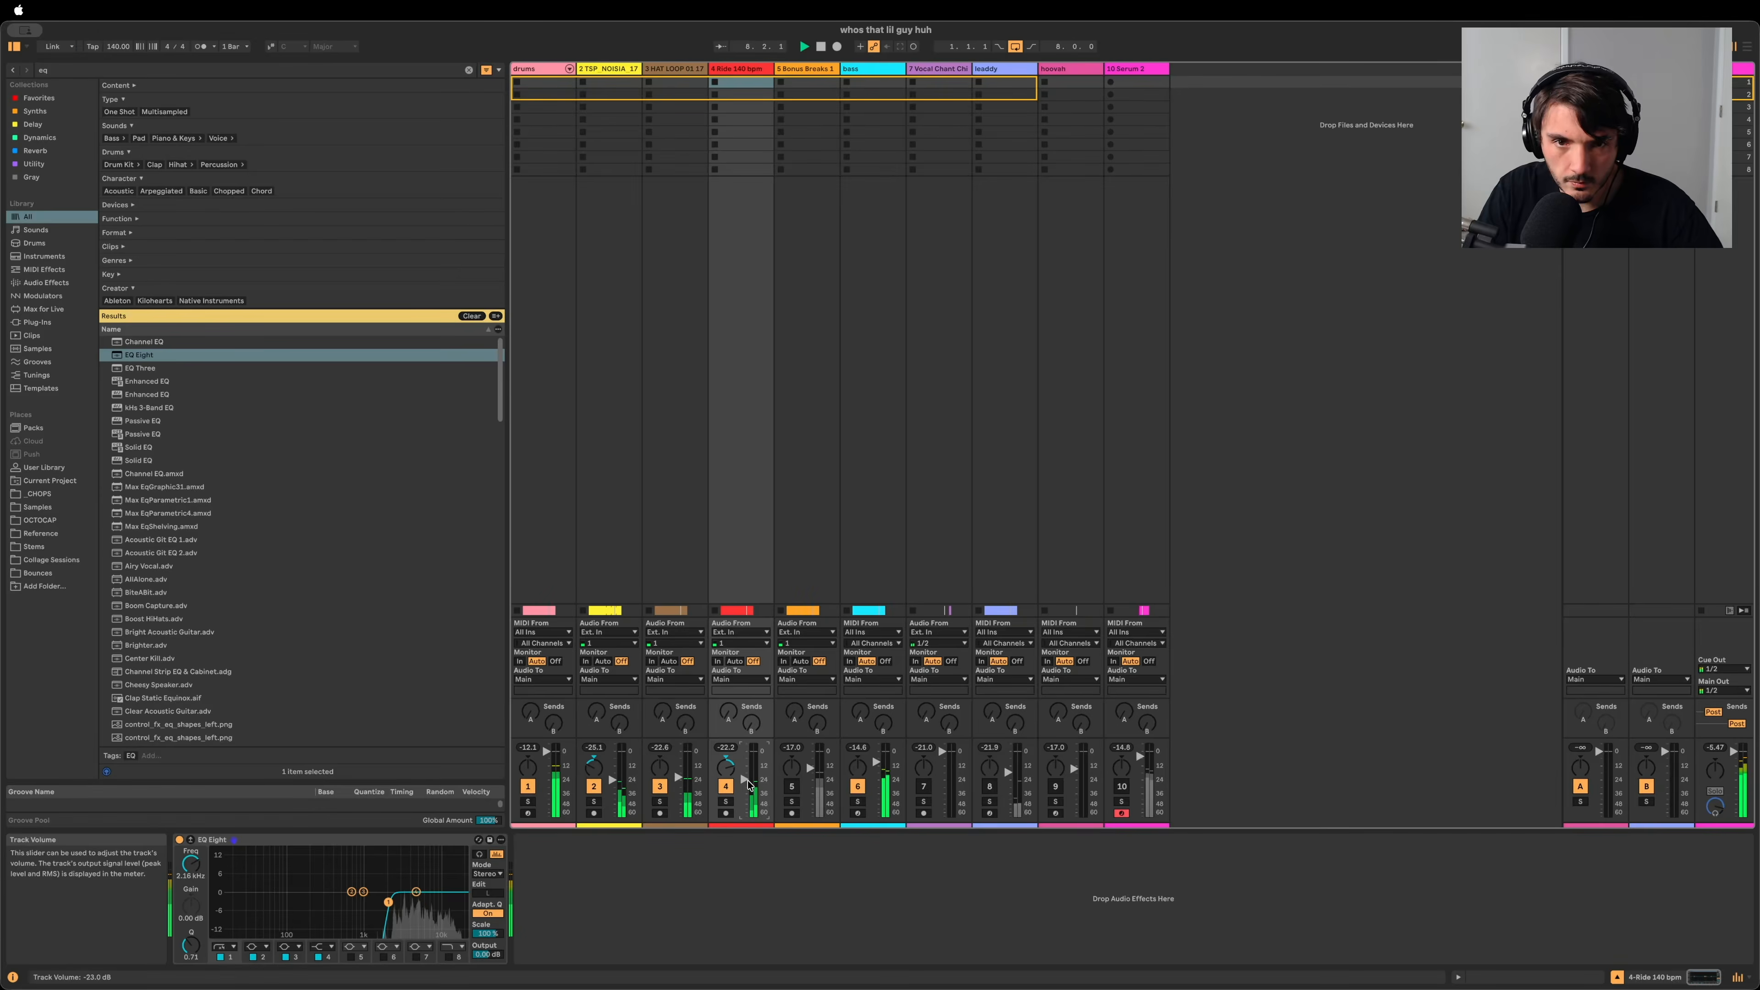
pyautogui.press('Tab')
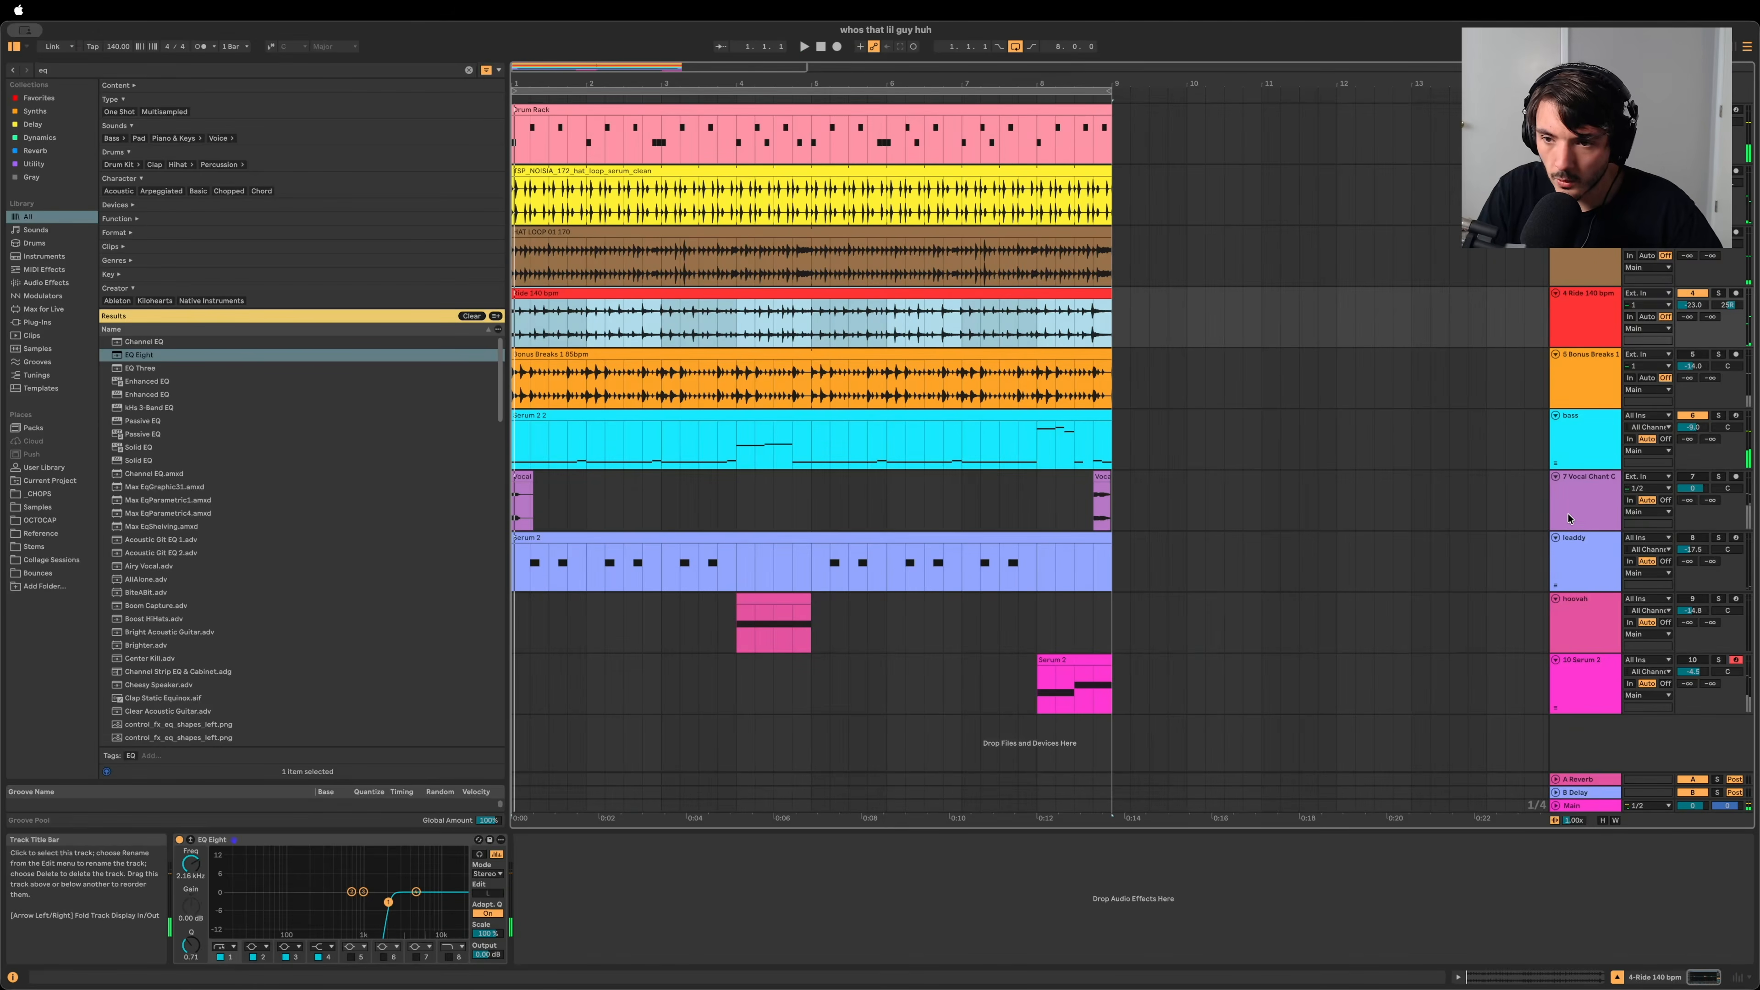
# Step: Activate and solo the Bonus Breaks 1 85bpm track and set its volume to about -12 dB during playback
pyautogui.click(1576, 385)
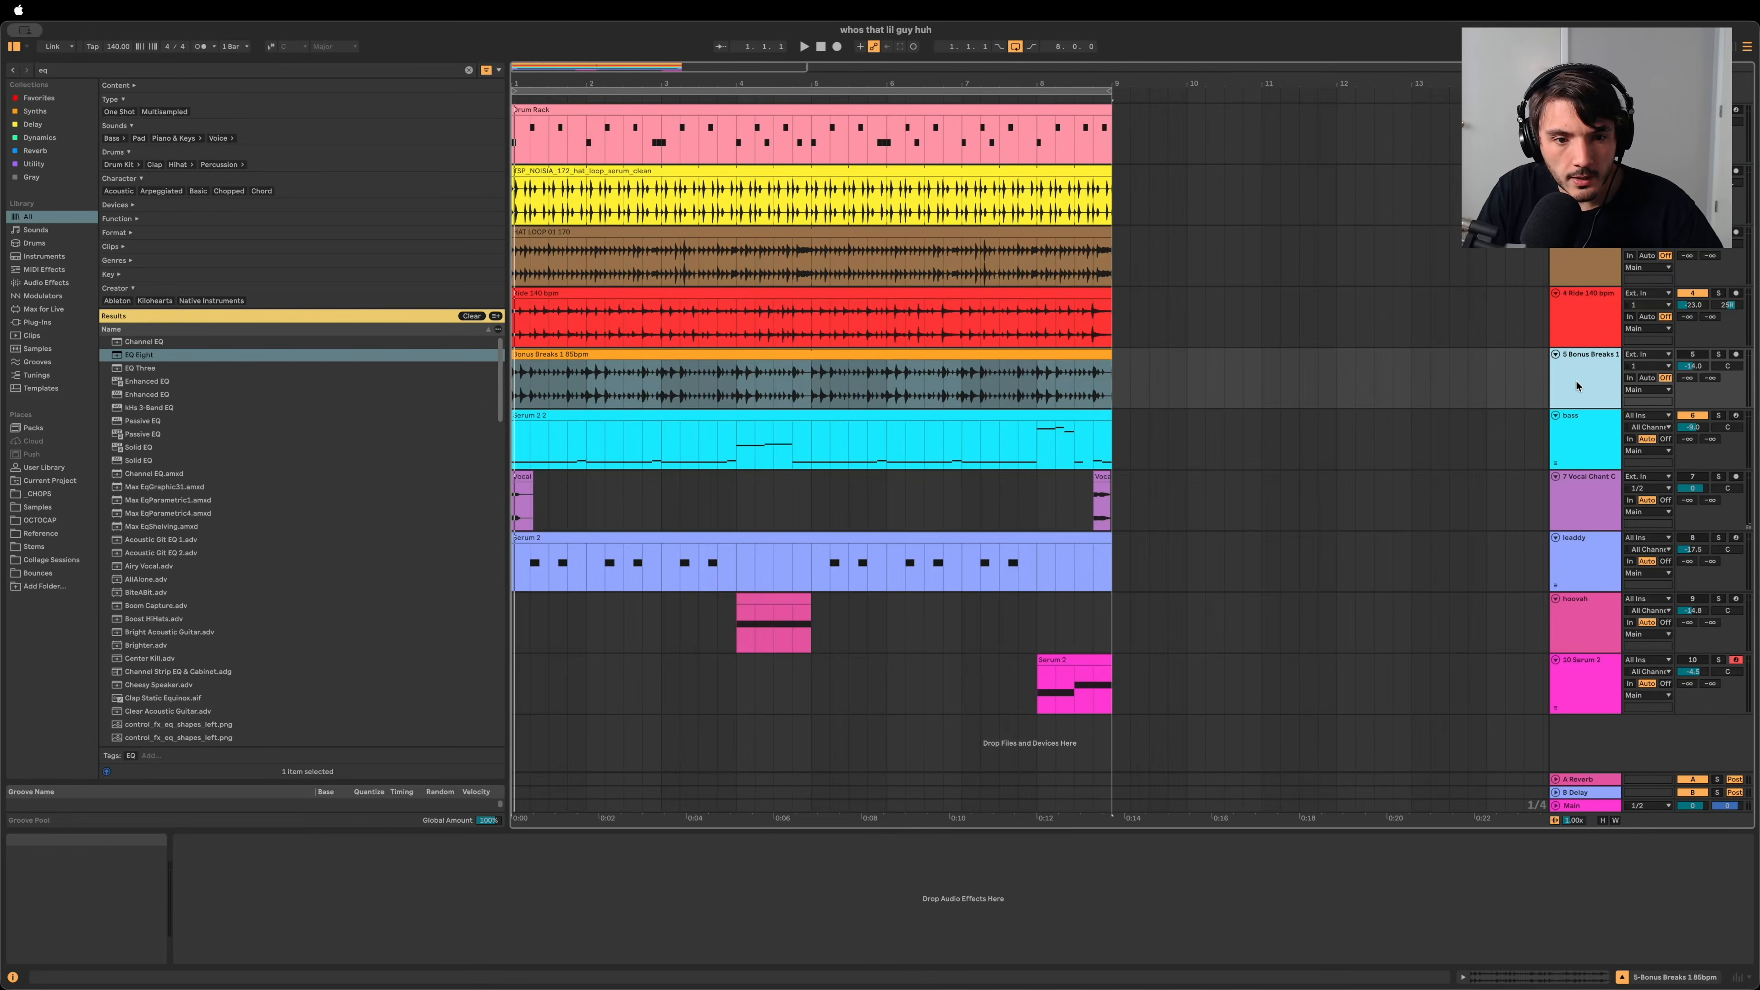
pyautogui.click(1703, 355)
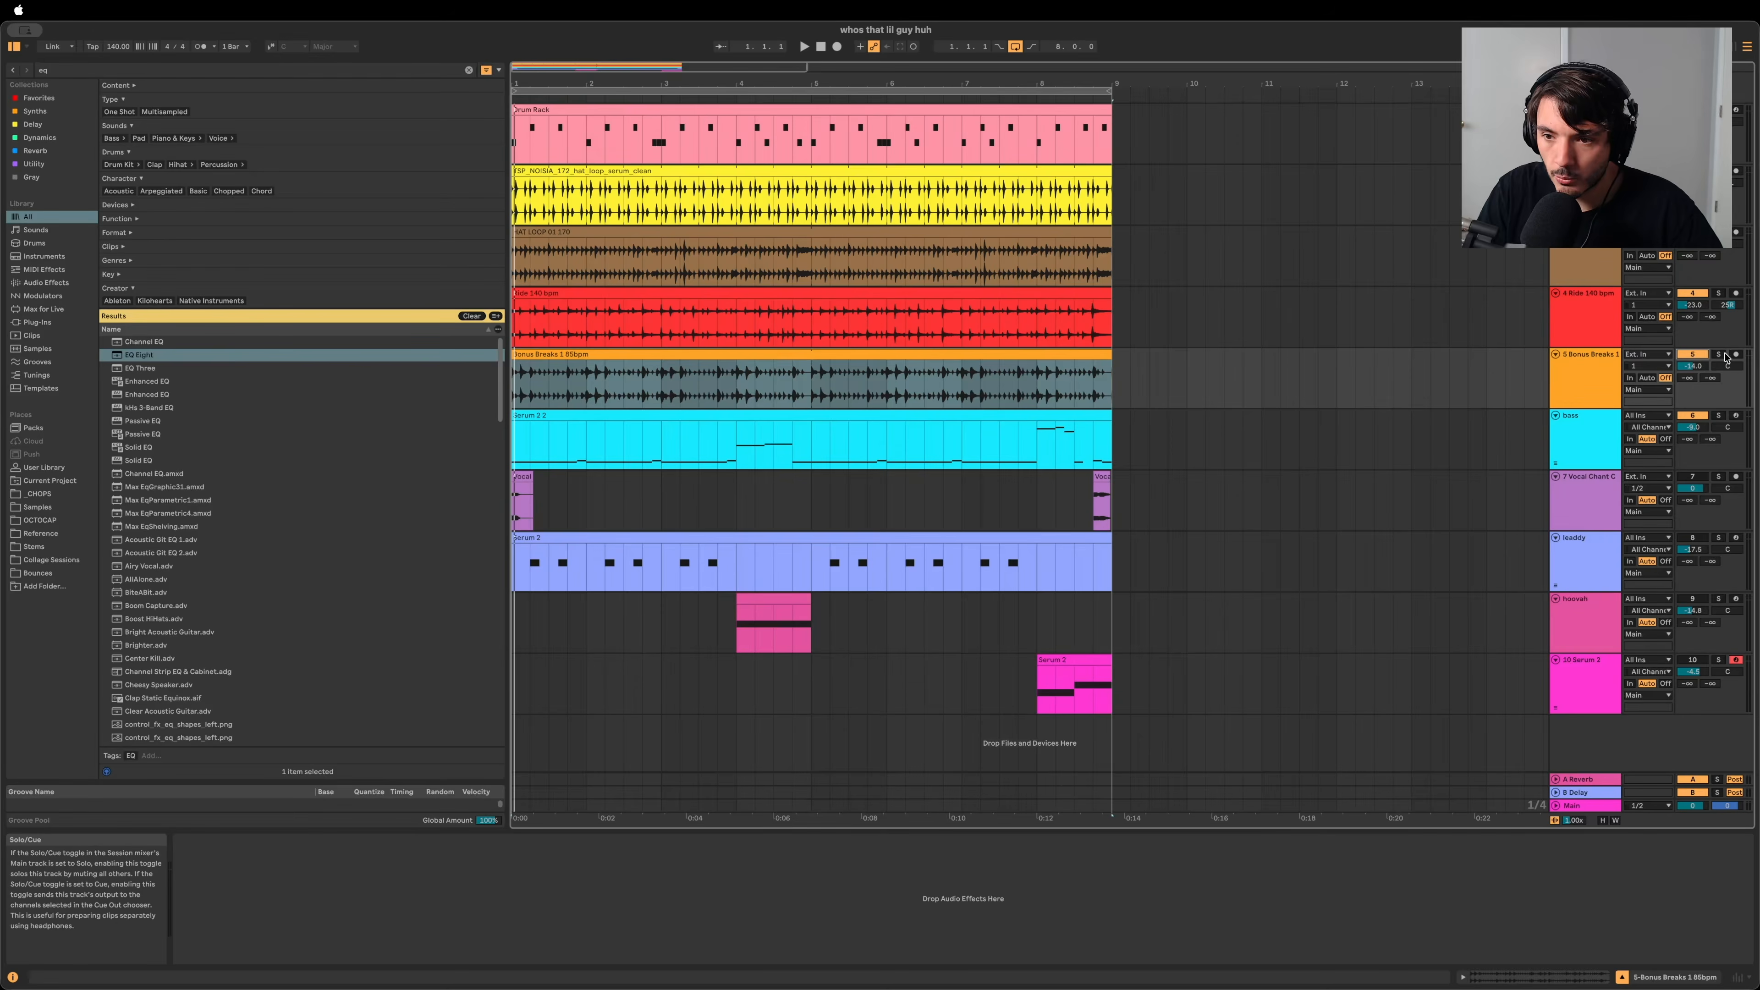
pyautogui.press('space')
pyautogui.moveTo(1693, 366); pyautogui.dragTo(1693, 364)
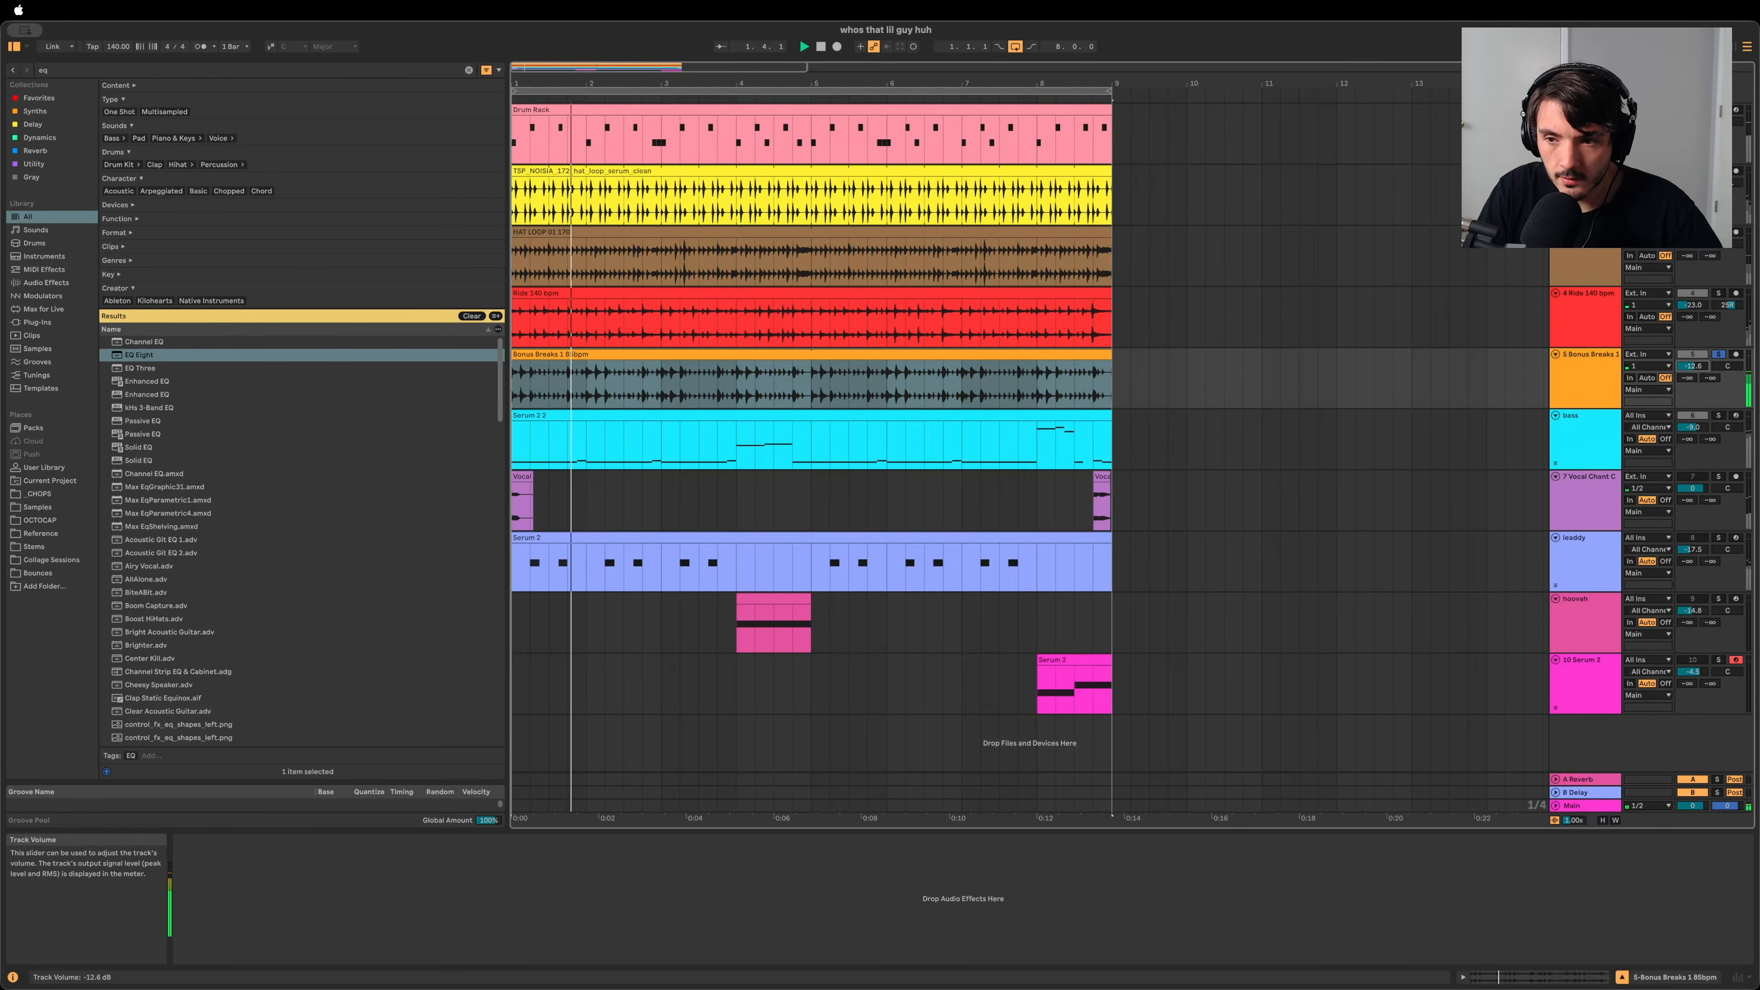
# Step: Unsolo the Bonus Breaks 1 85bpm track and lower its volume to about -18 dB against the full mix
pyautogui.click(1584, 378)
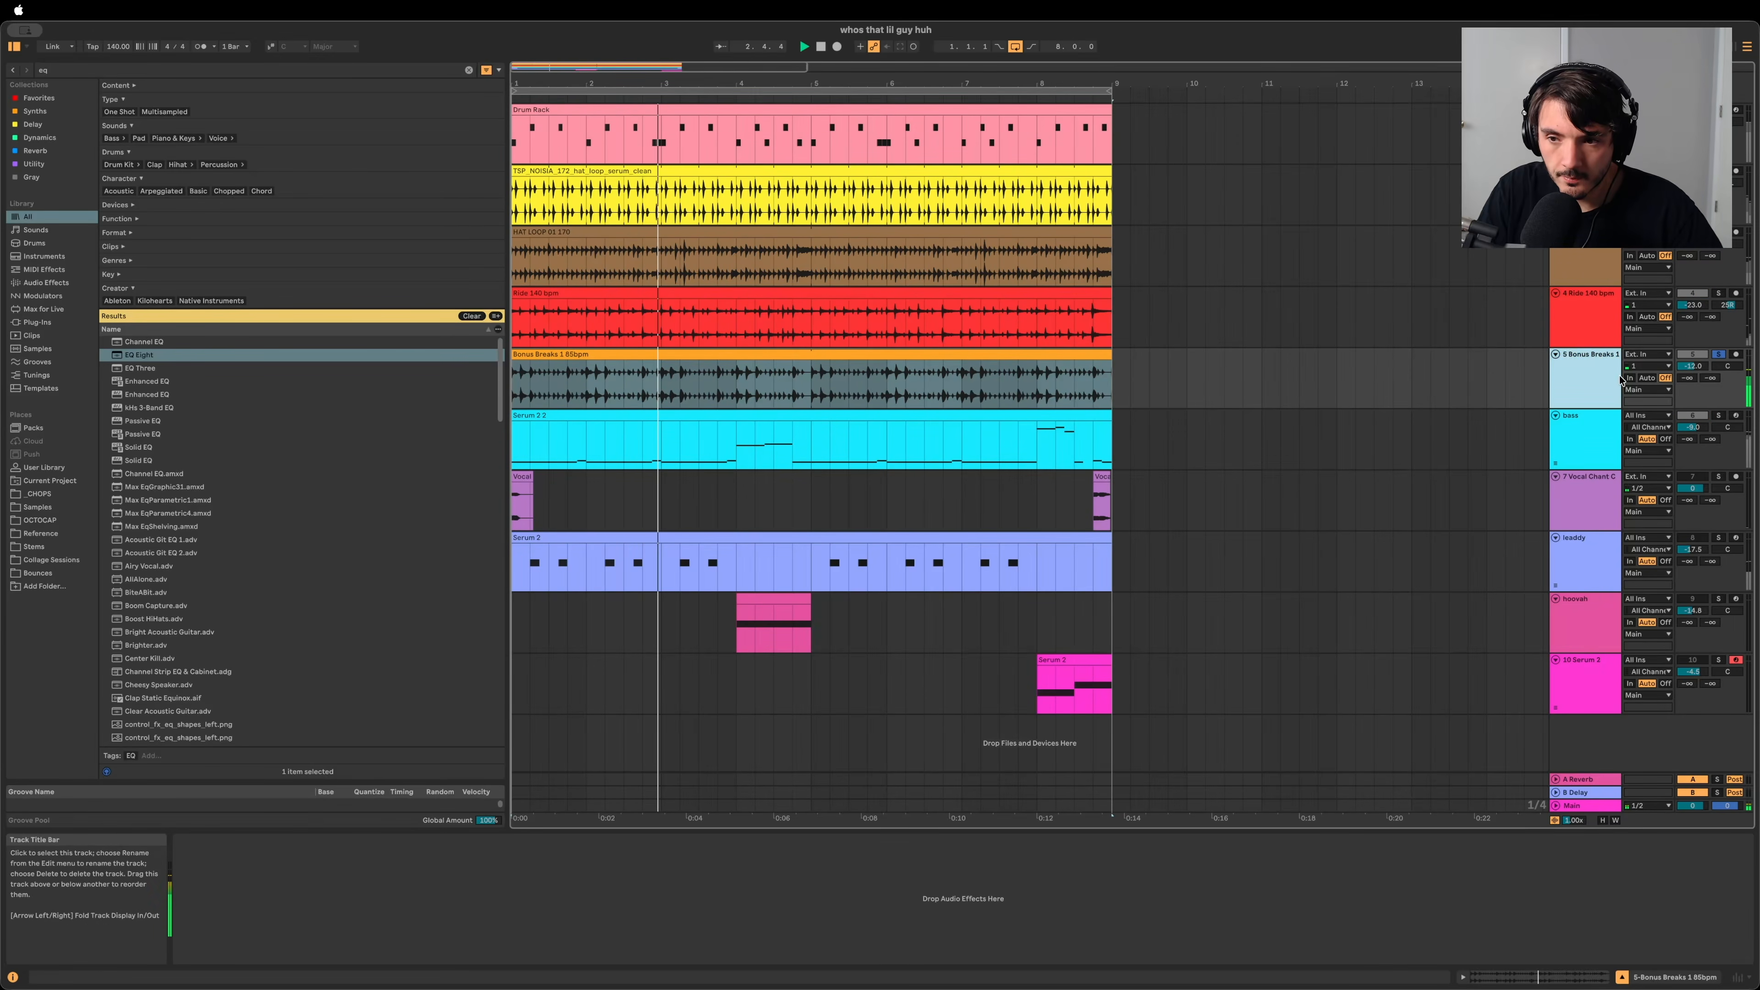
pyautogui.press('space')
pyautogui.click(1720, 355)
pyautogui.press('space')
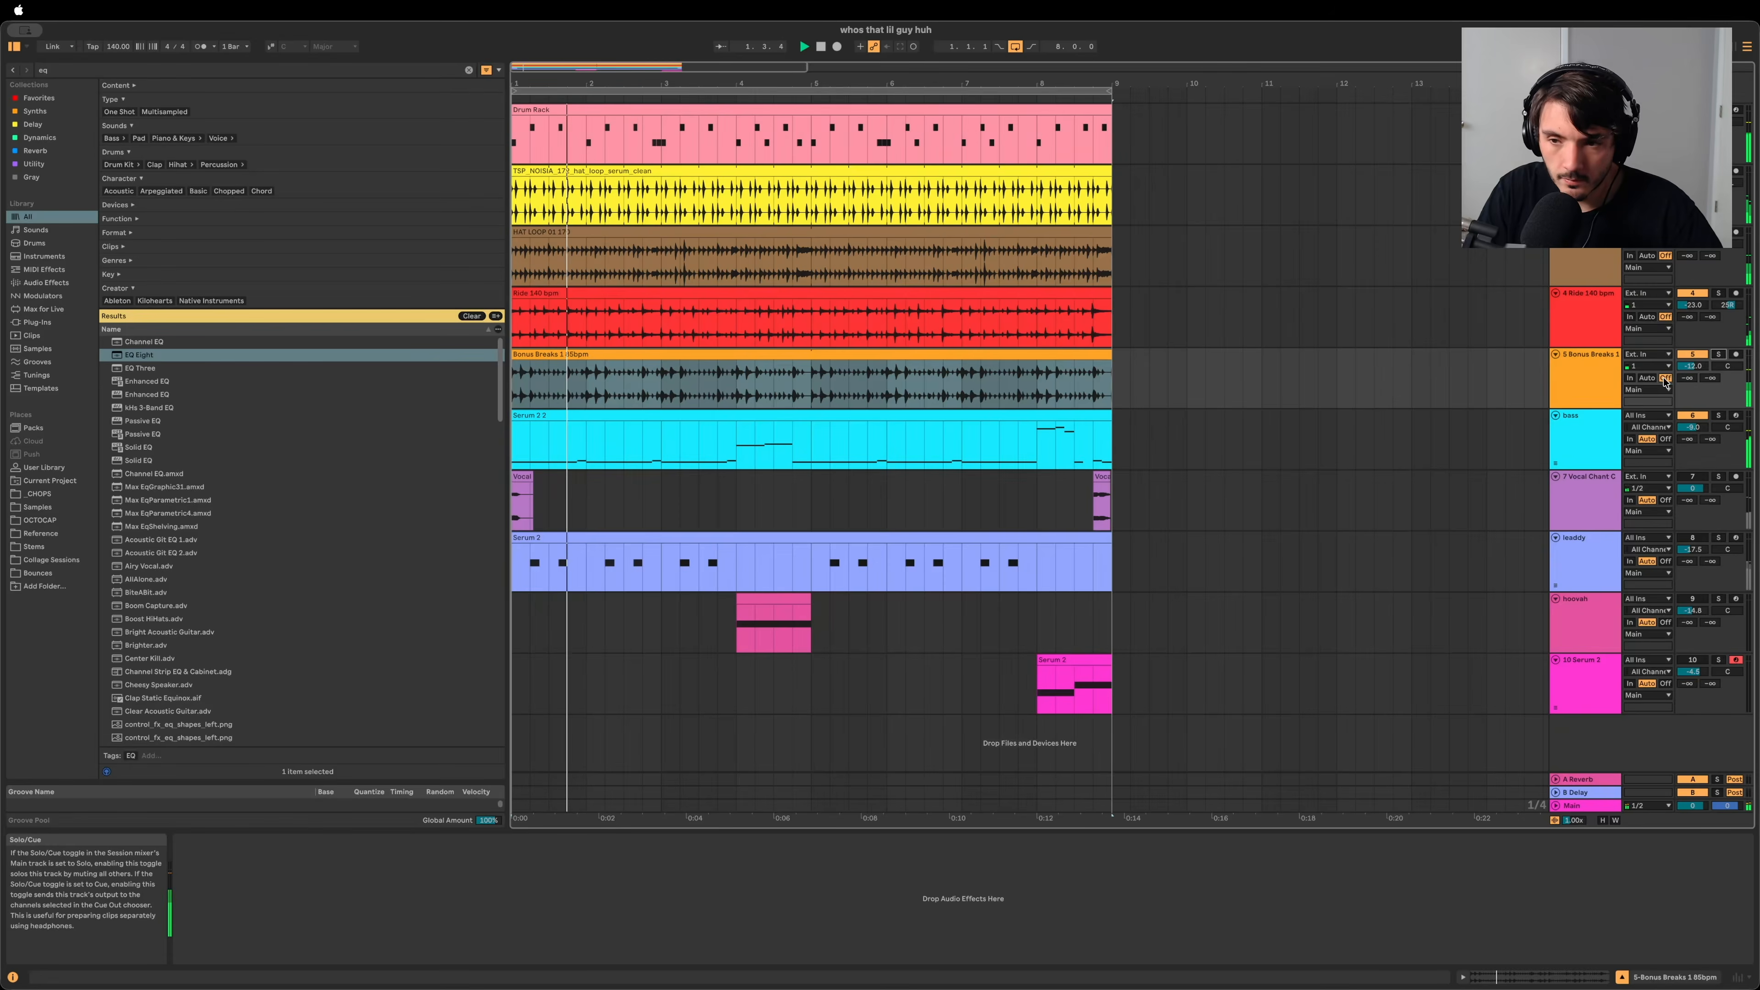
pyautogui.click(1579, 387)
pyautogui.press('Tab')
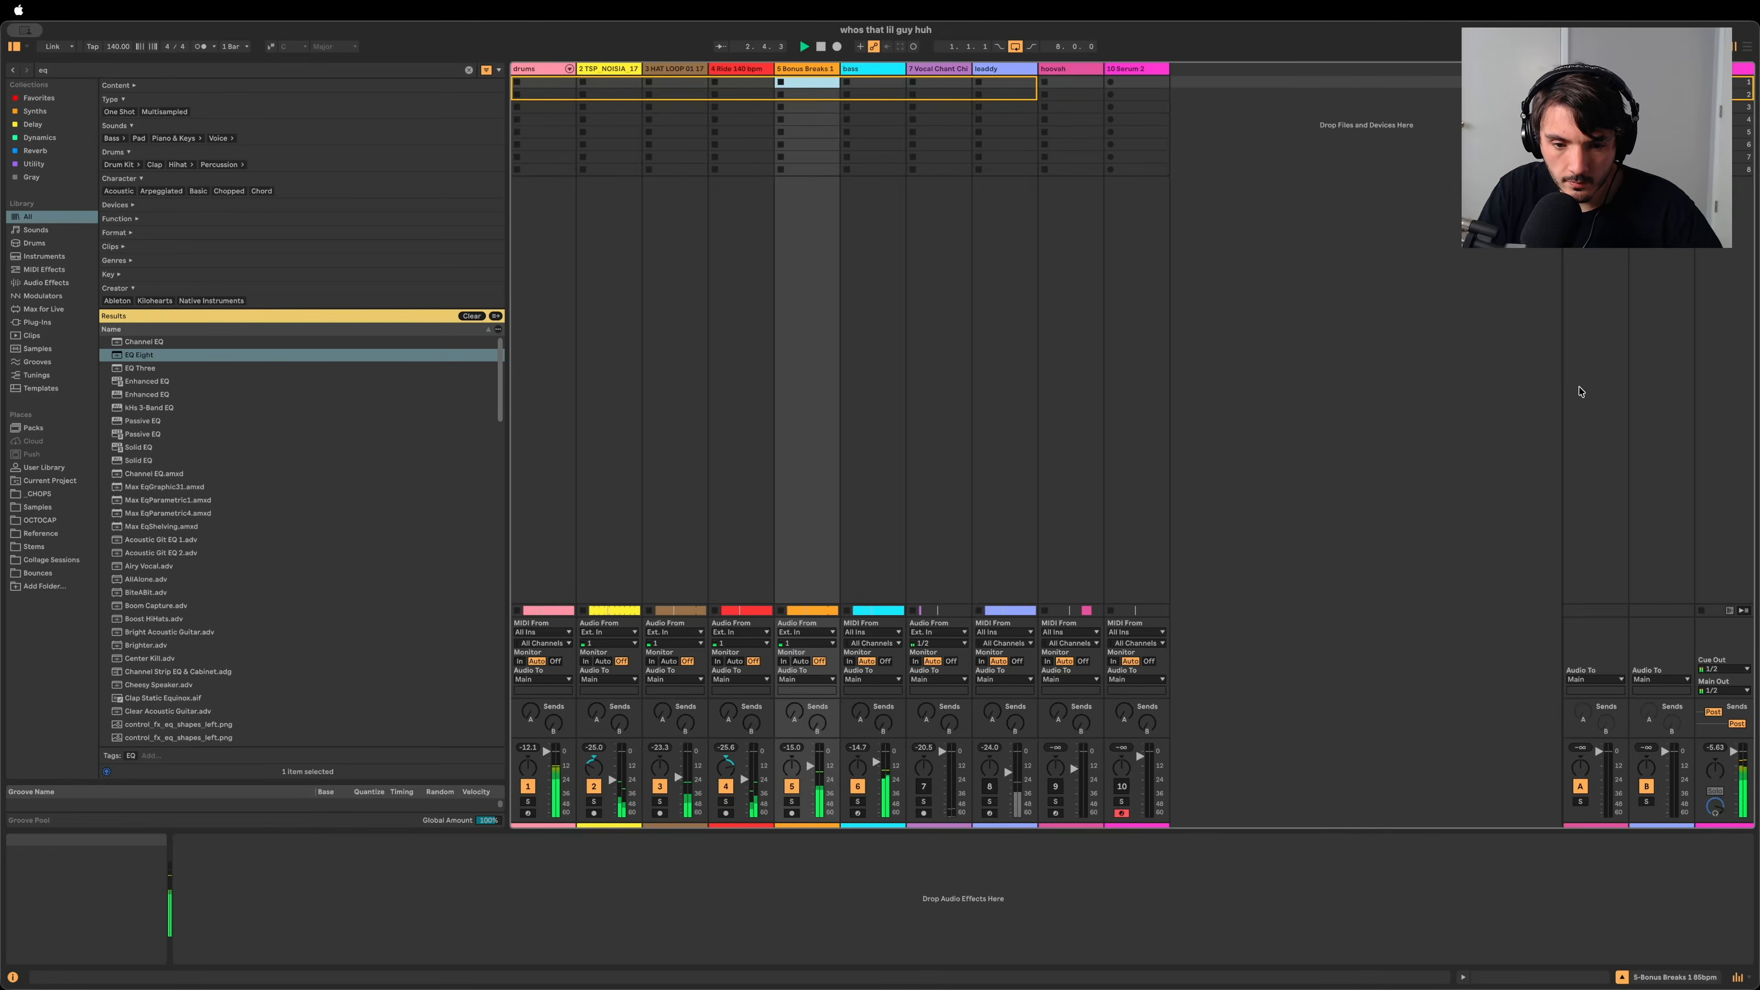
pyautogui.press('Tab')
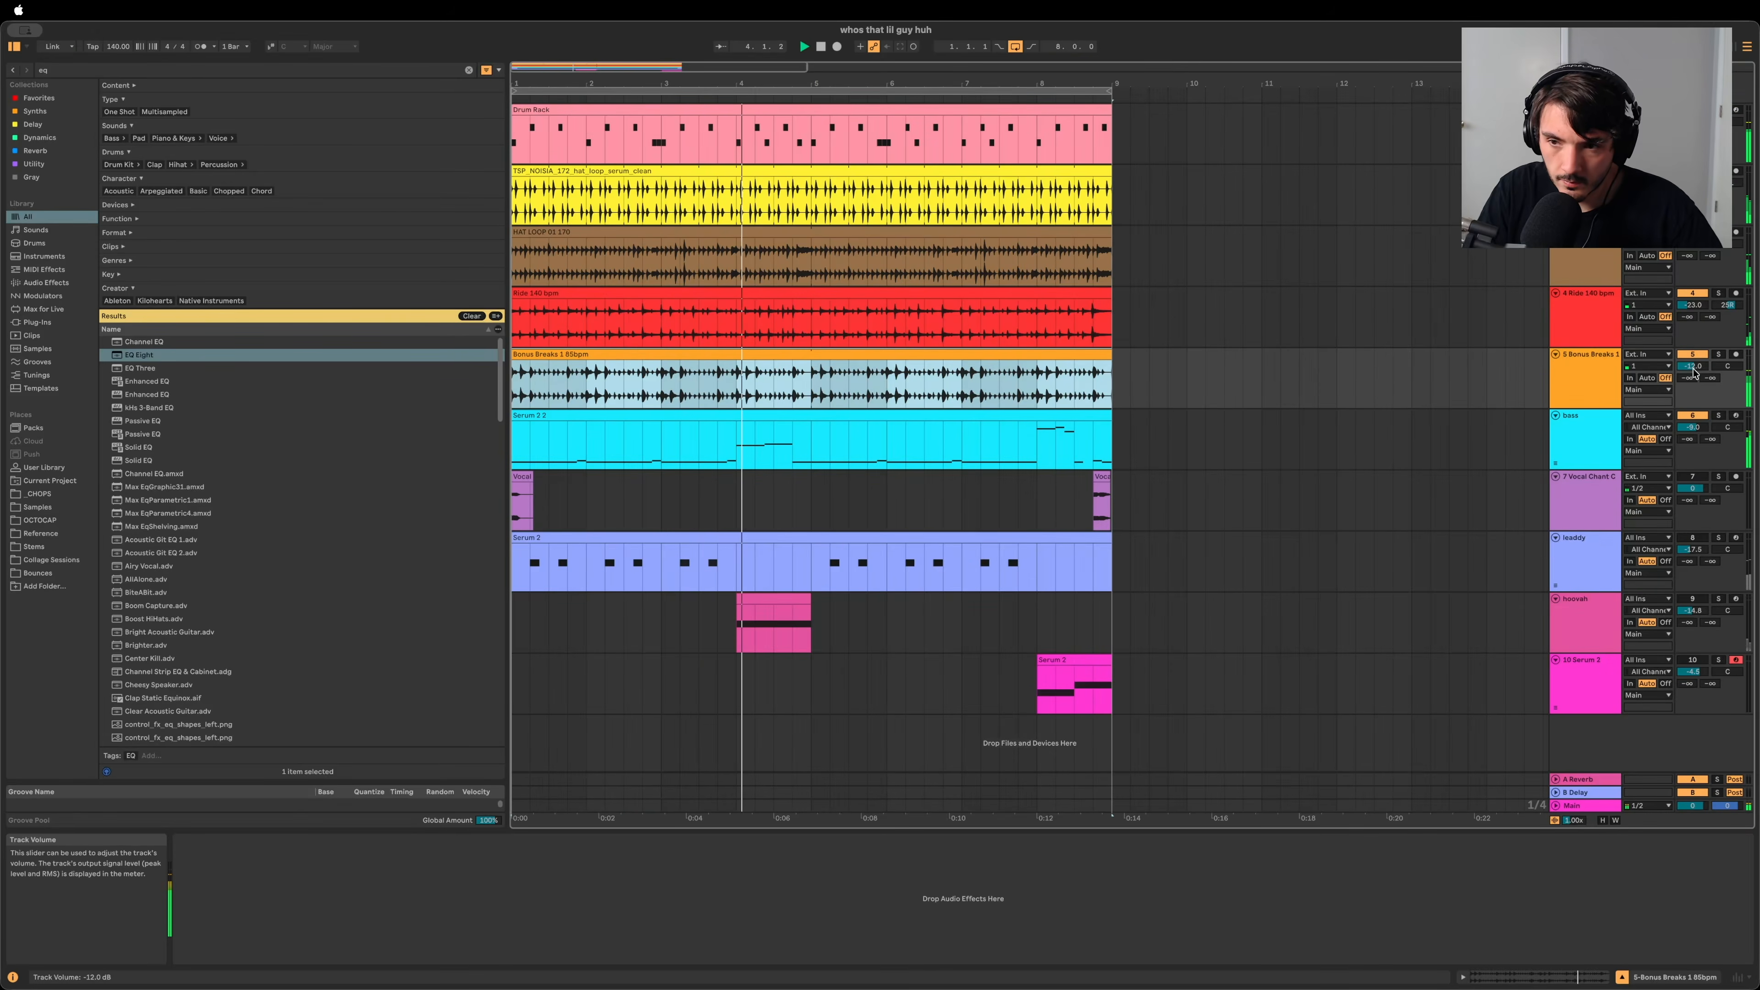
pyautogui.moveTo(1694, 372); pyautogui.dragTo(1693, 367)
pyautogui.press('space')
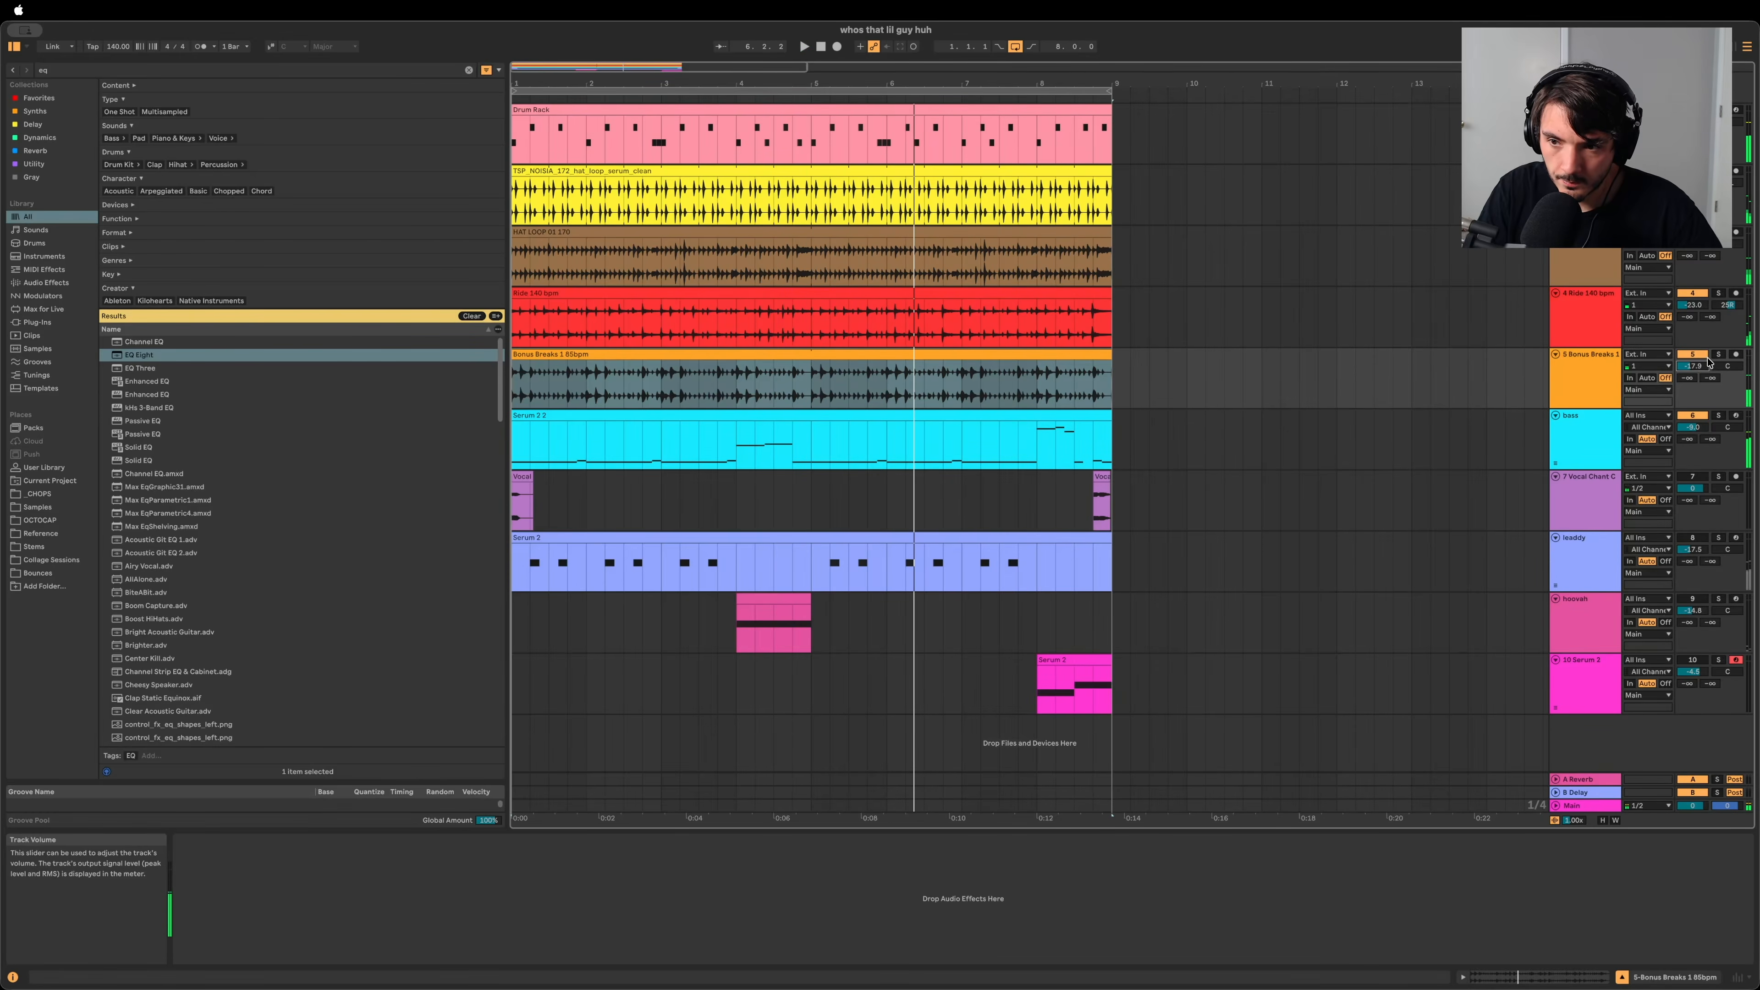
# Step: Audition the Bonus Breaks 1 85bpm track soloed and within the full mix
pyautogui.click(1717, 355)
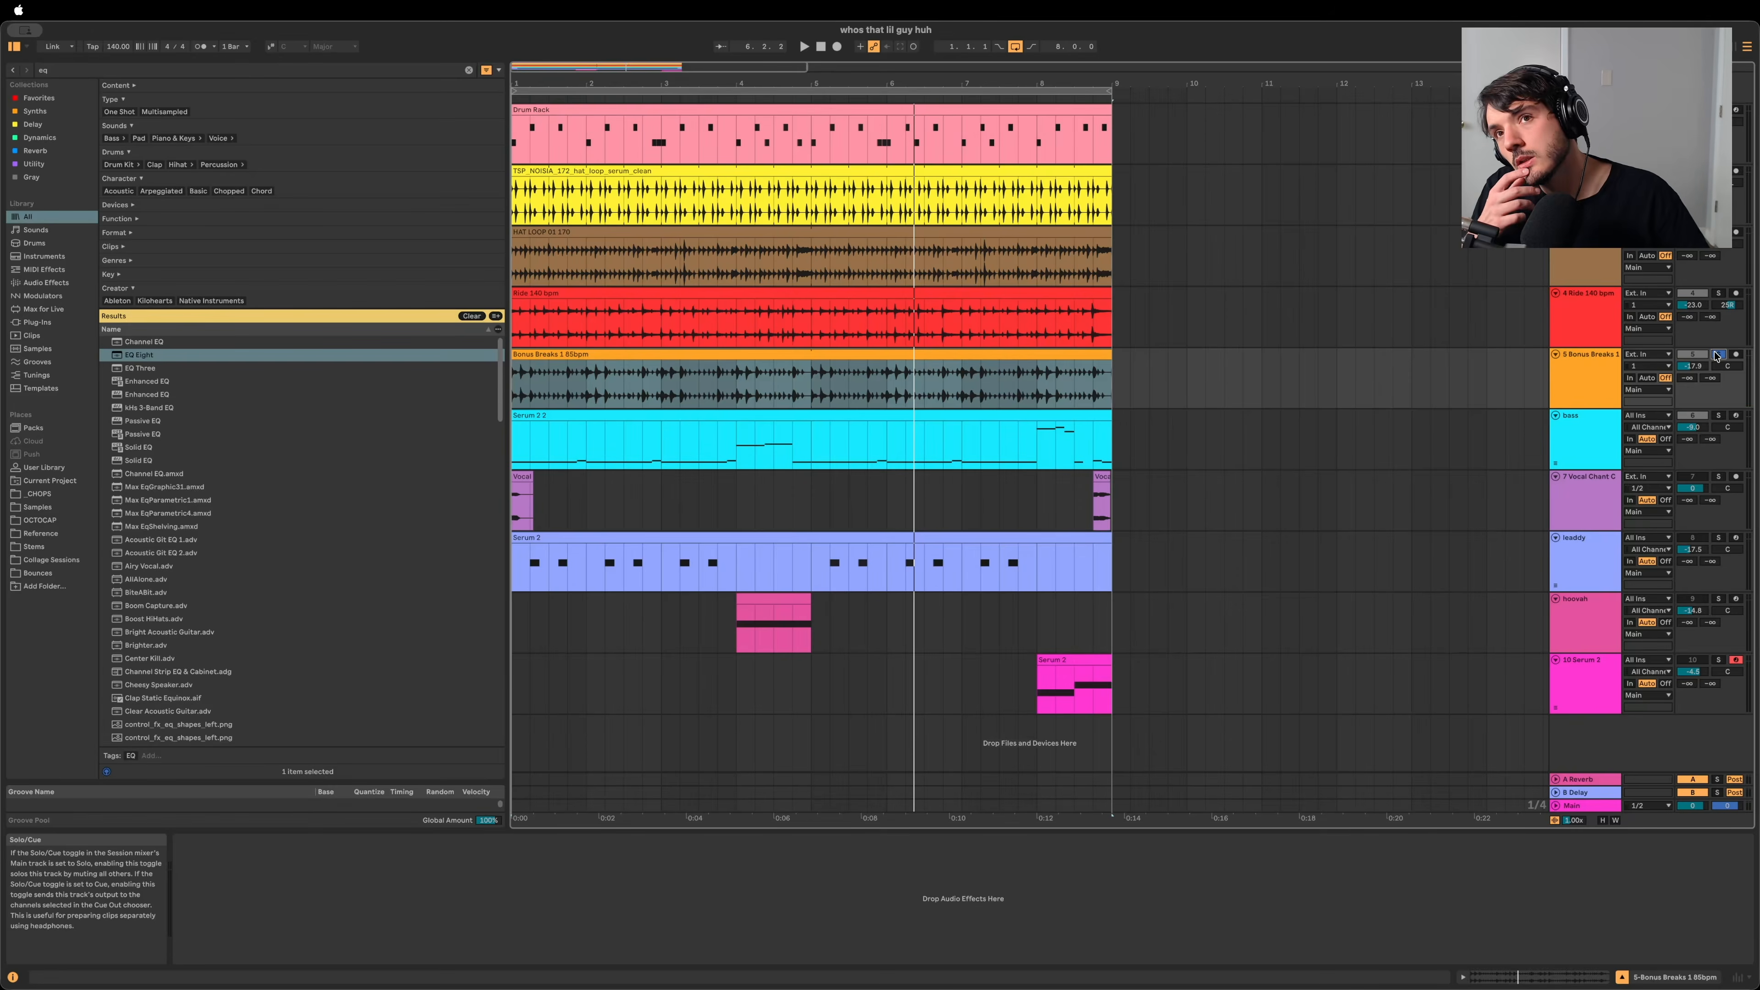
pyautogui.press('space')
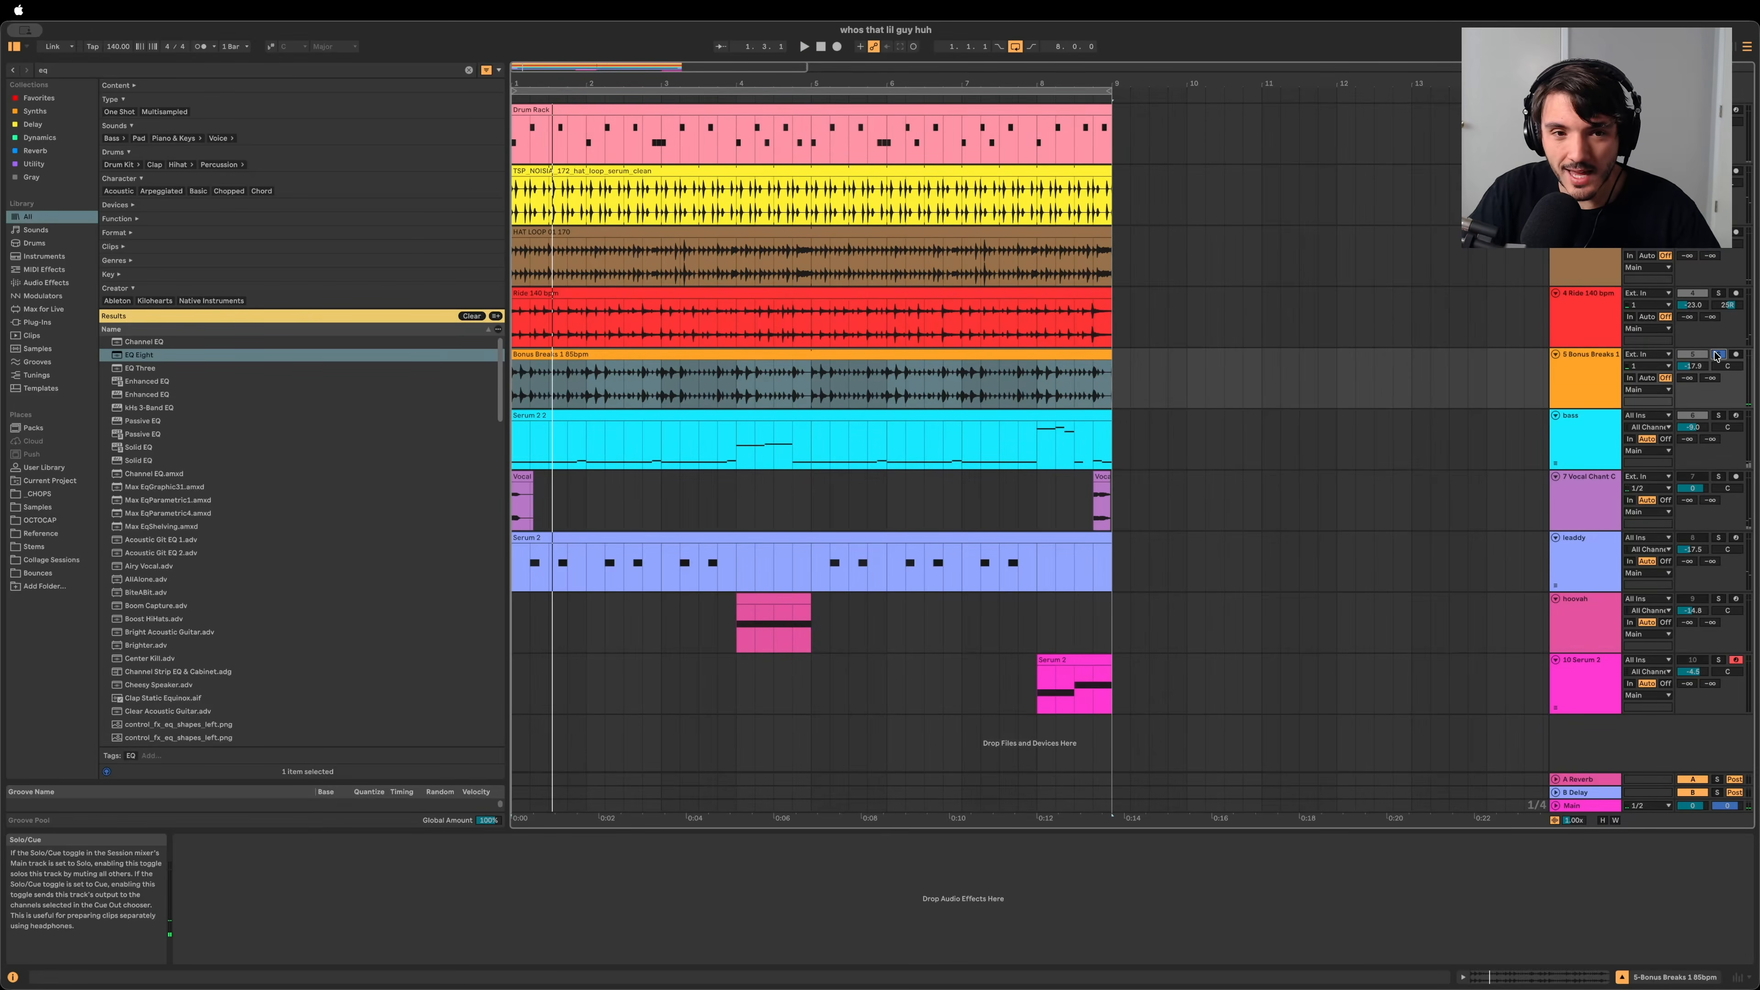
pyautogui.press('space')
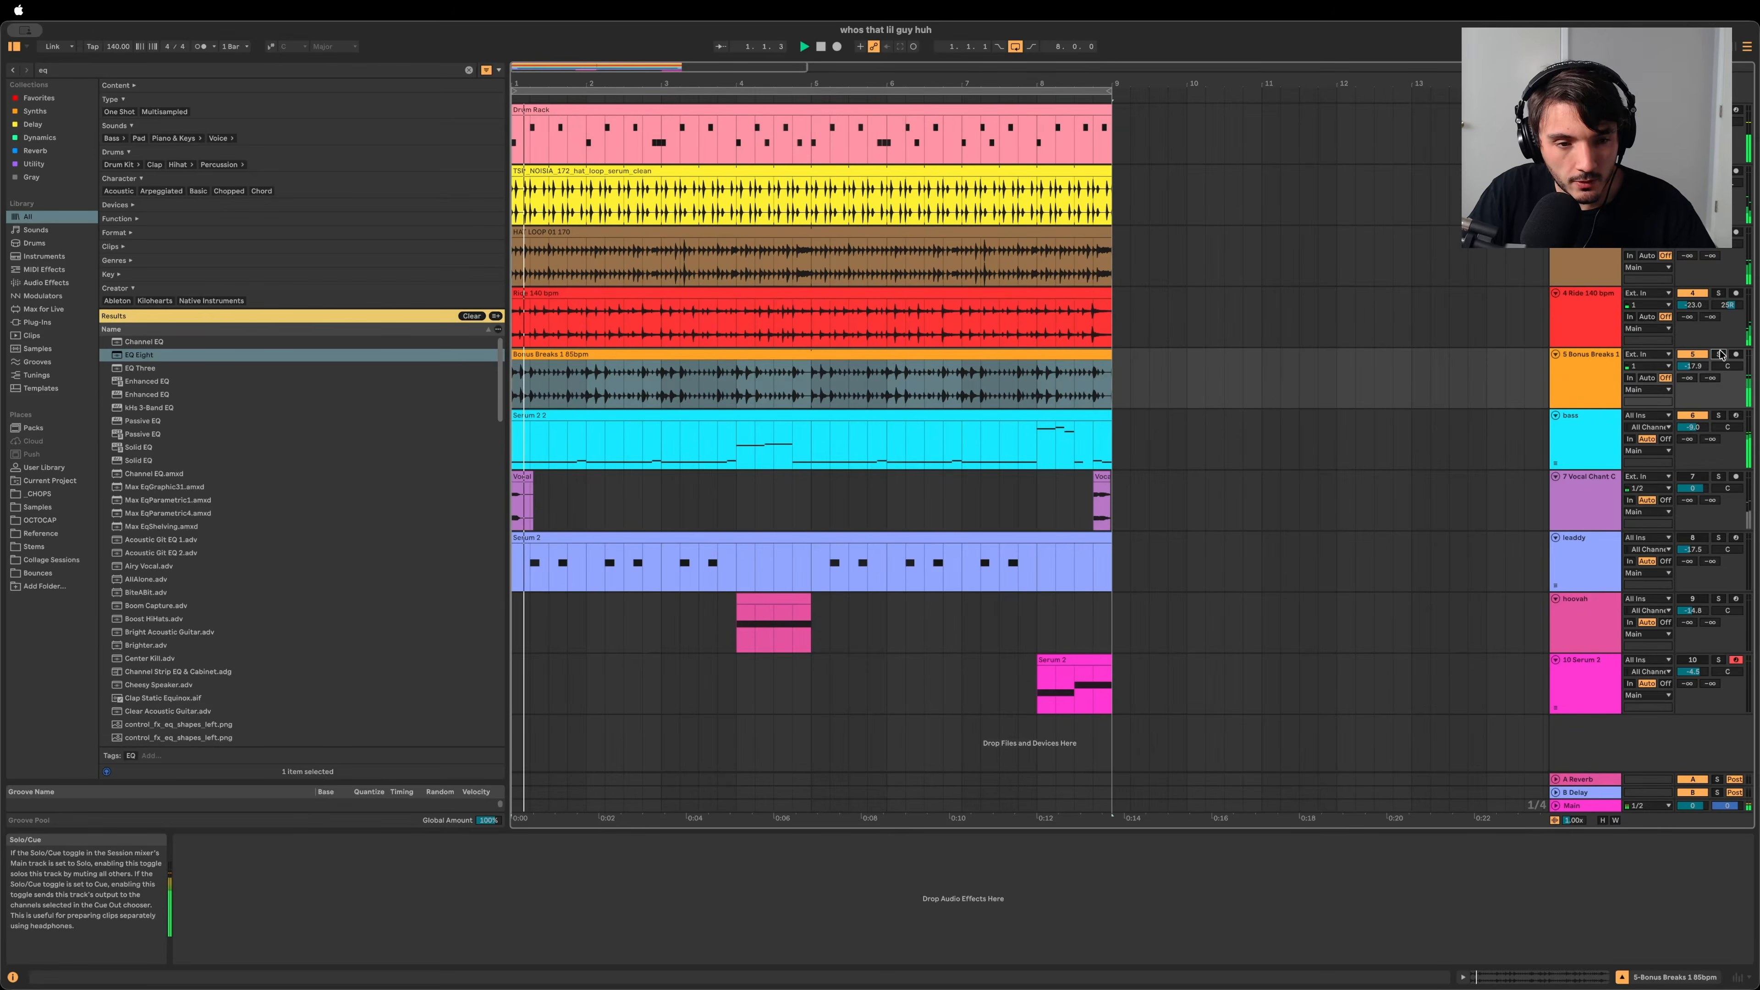
pyautogui.press('space')
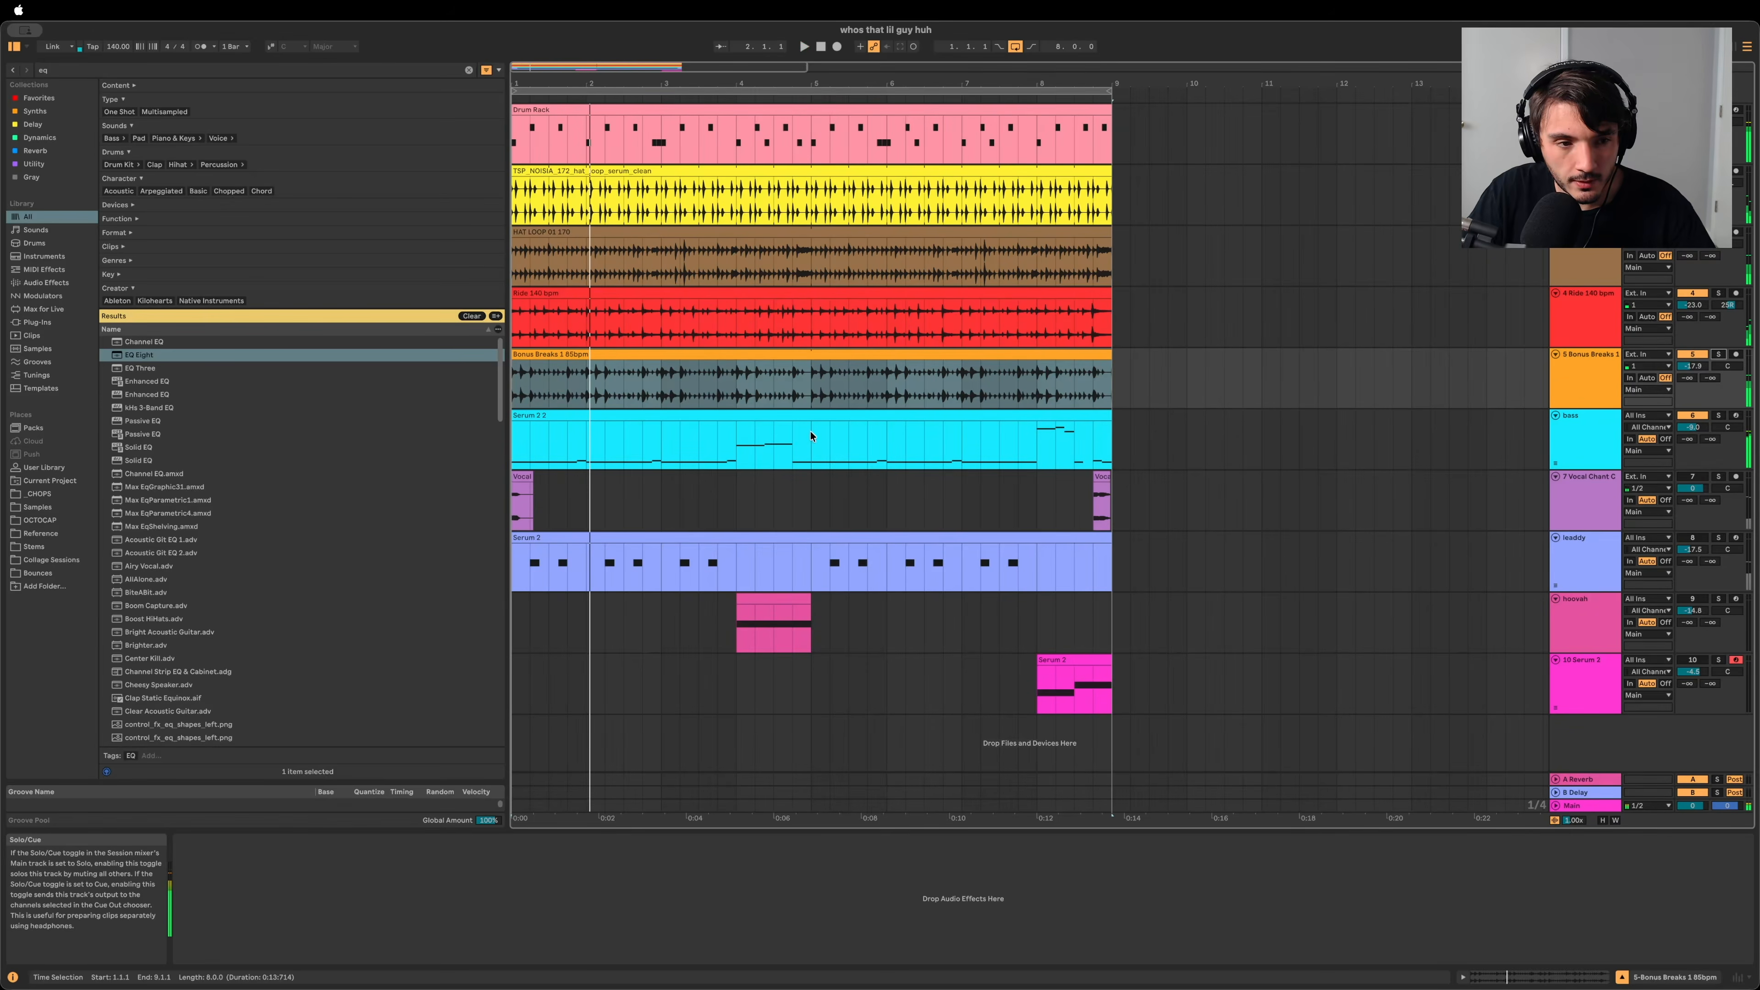
# Step: Add EQ Eight to the Bonus Breaks 1 85bpm track and make band 1 a low cut at about 415 Hz
pyautogui.doubleClick(302, 356)
pyautogui.click(249, 892)
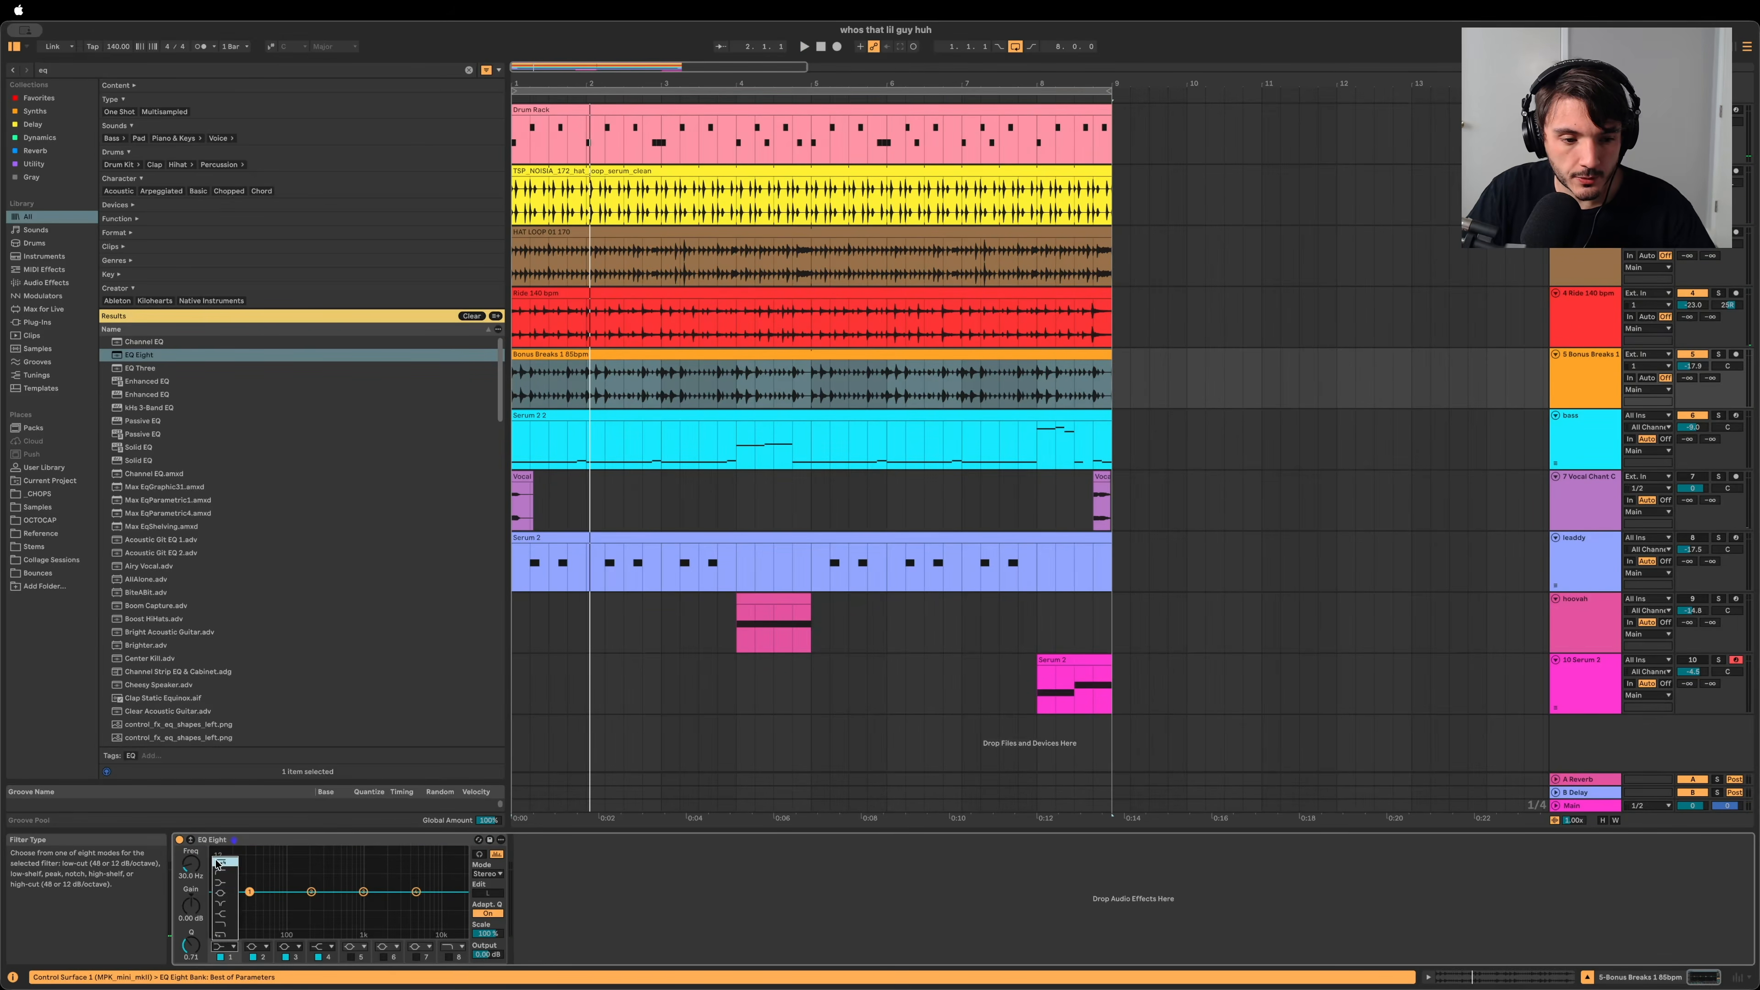
pyautogui.press('space')
pyautogui.moveTo(193, 867); pyautogui.dragTo(194, 800)
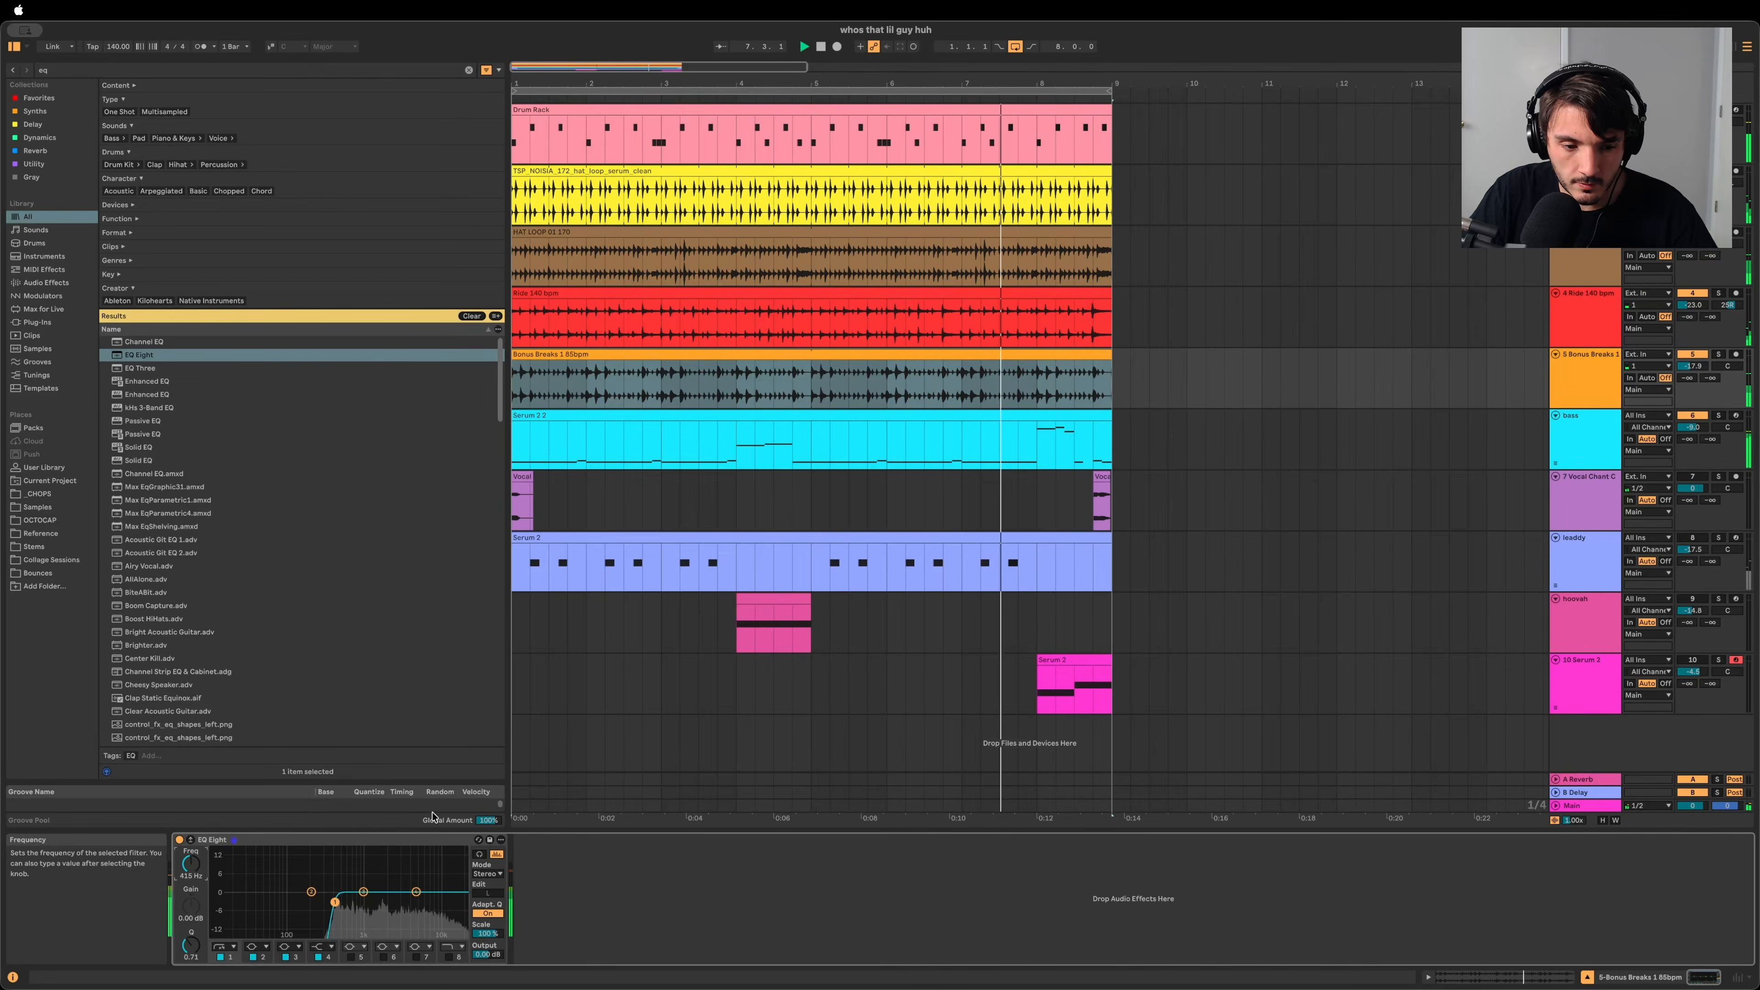
# Step: Rebalance the Bonus Breaks 1 85bpm track to about -21 dB, comparing it soloed and in the full mix
pyautogui.click(1720, 356)
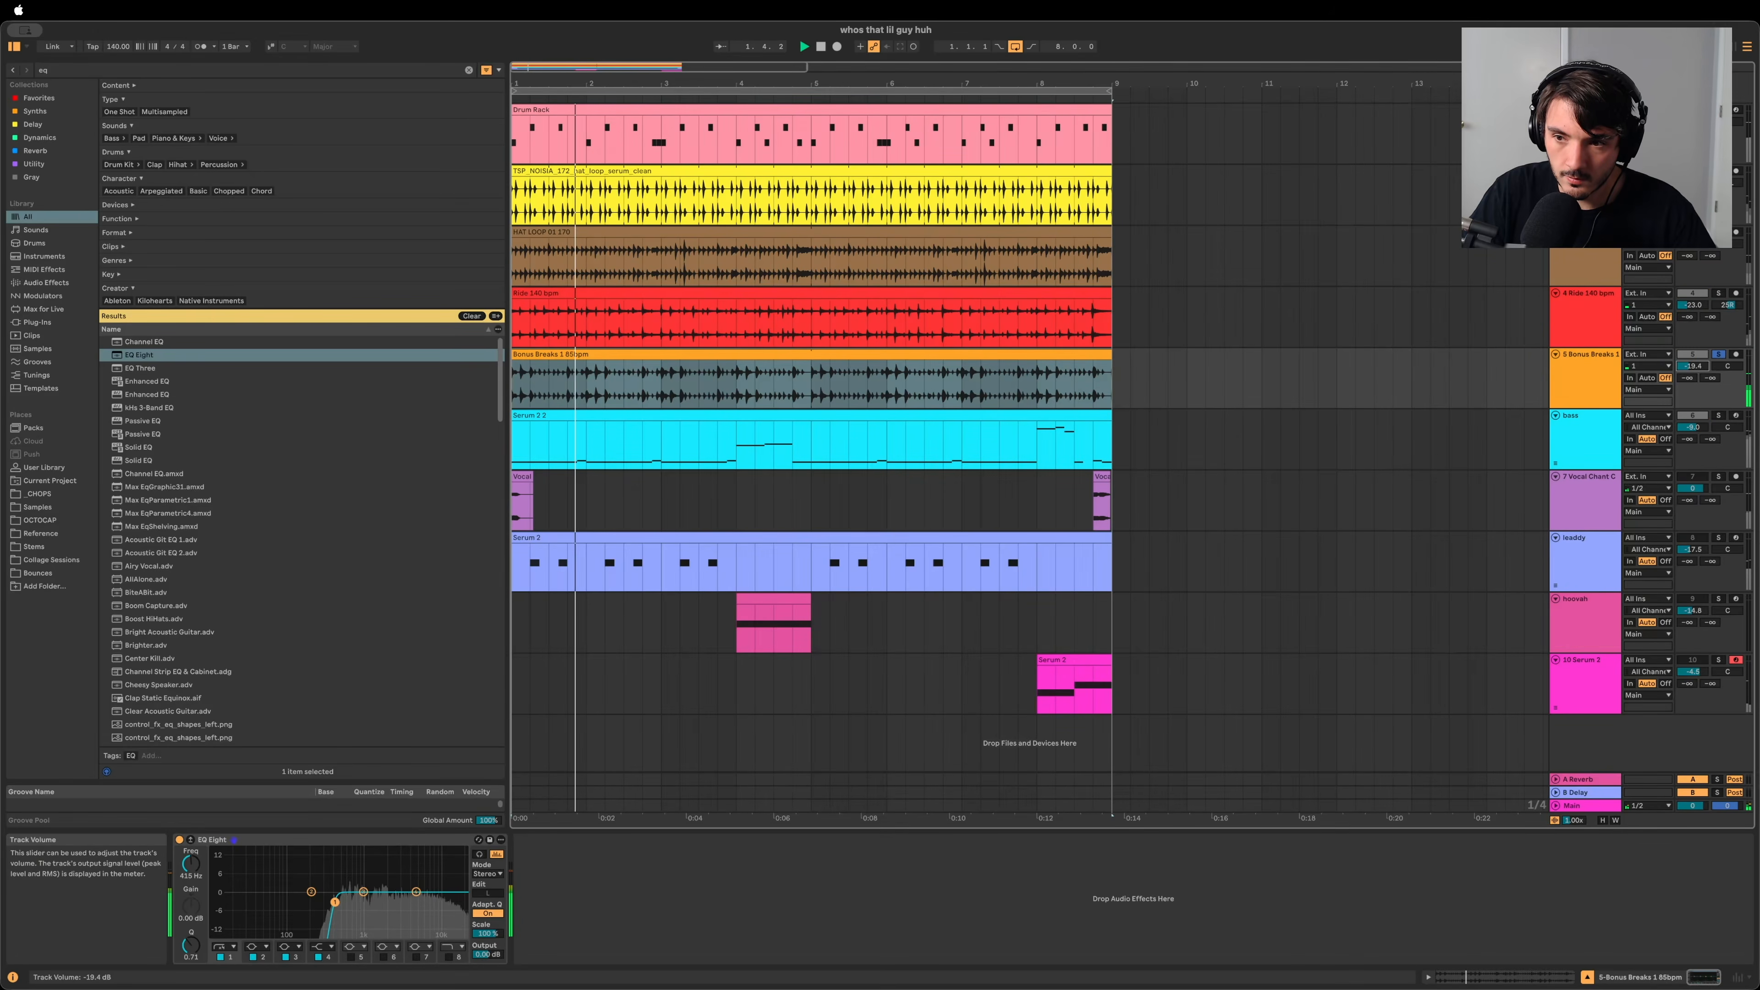
pyautogui.moveTo(1692, 366); pyautogui.dragTo(1692, 377)
pyautogui.click(1720, 356)
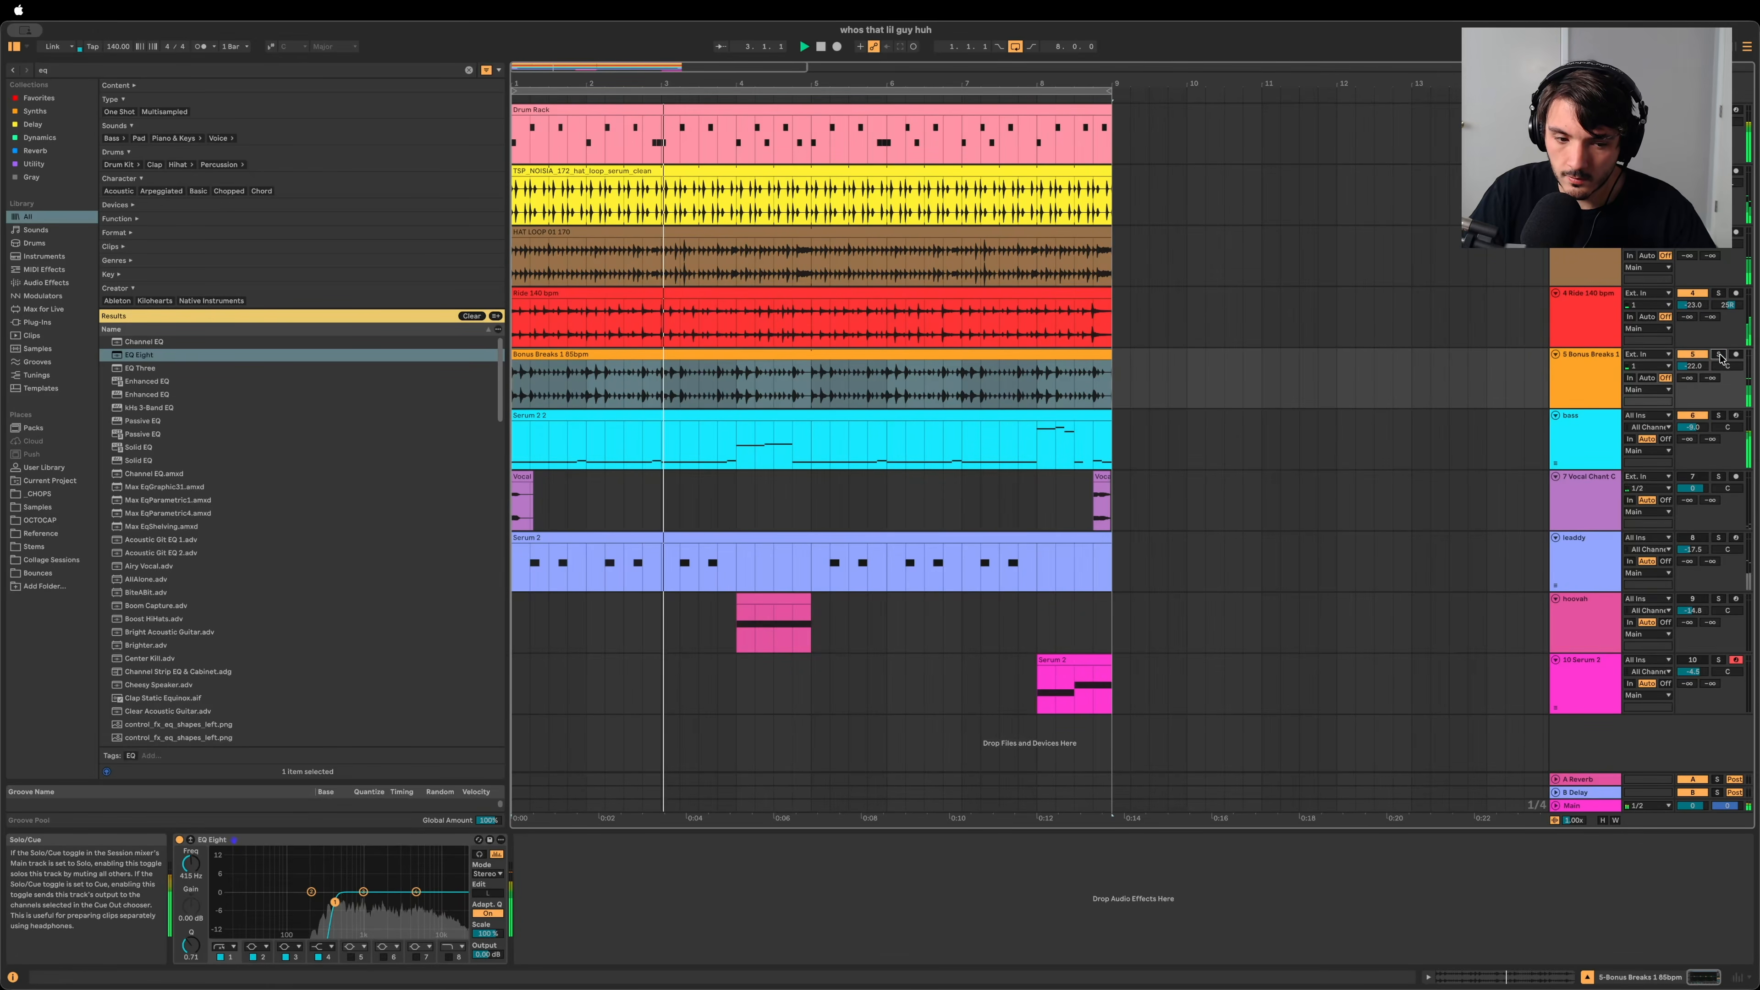
pyautogui.moveTo(1692, 366); pyautogui.dragTo(1692, 371)
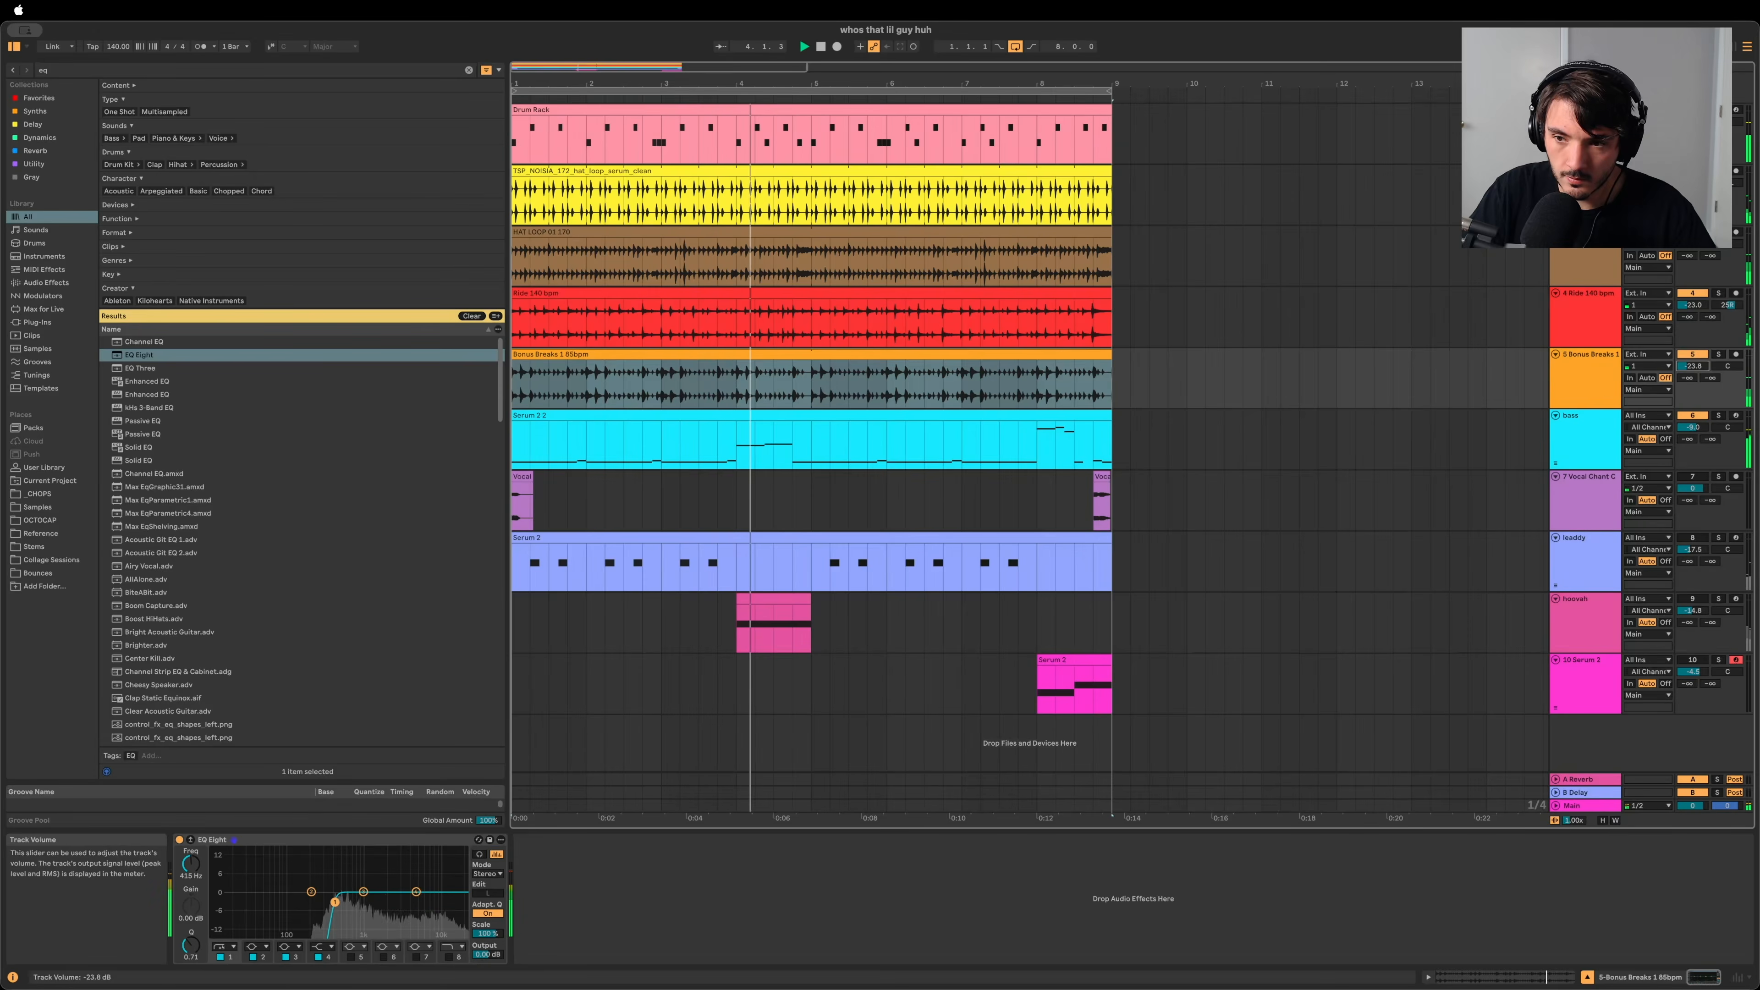
pyautogui.press('space')
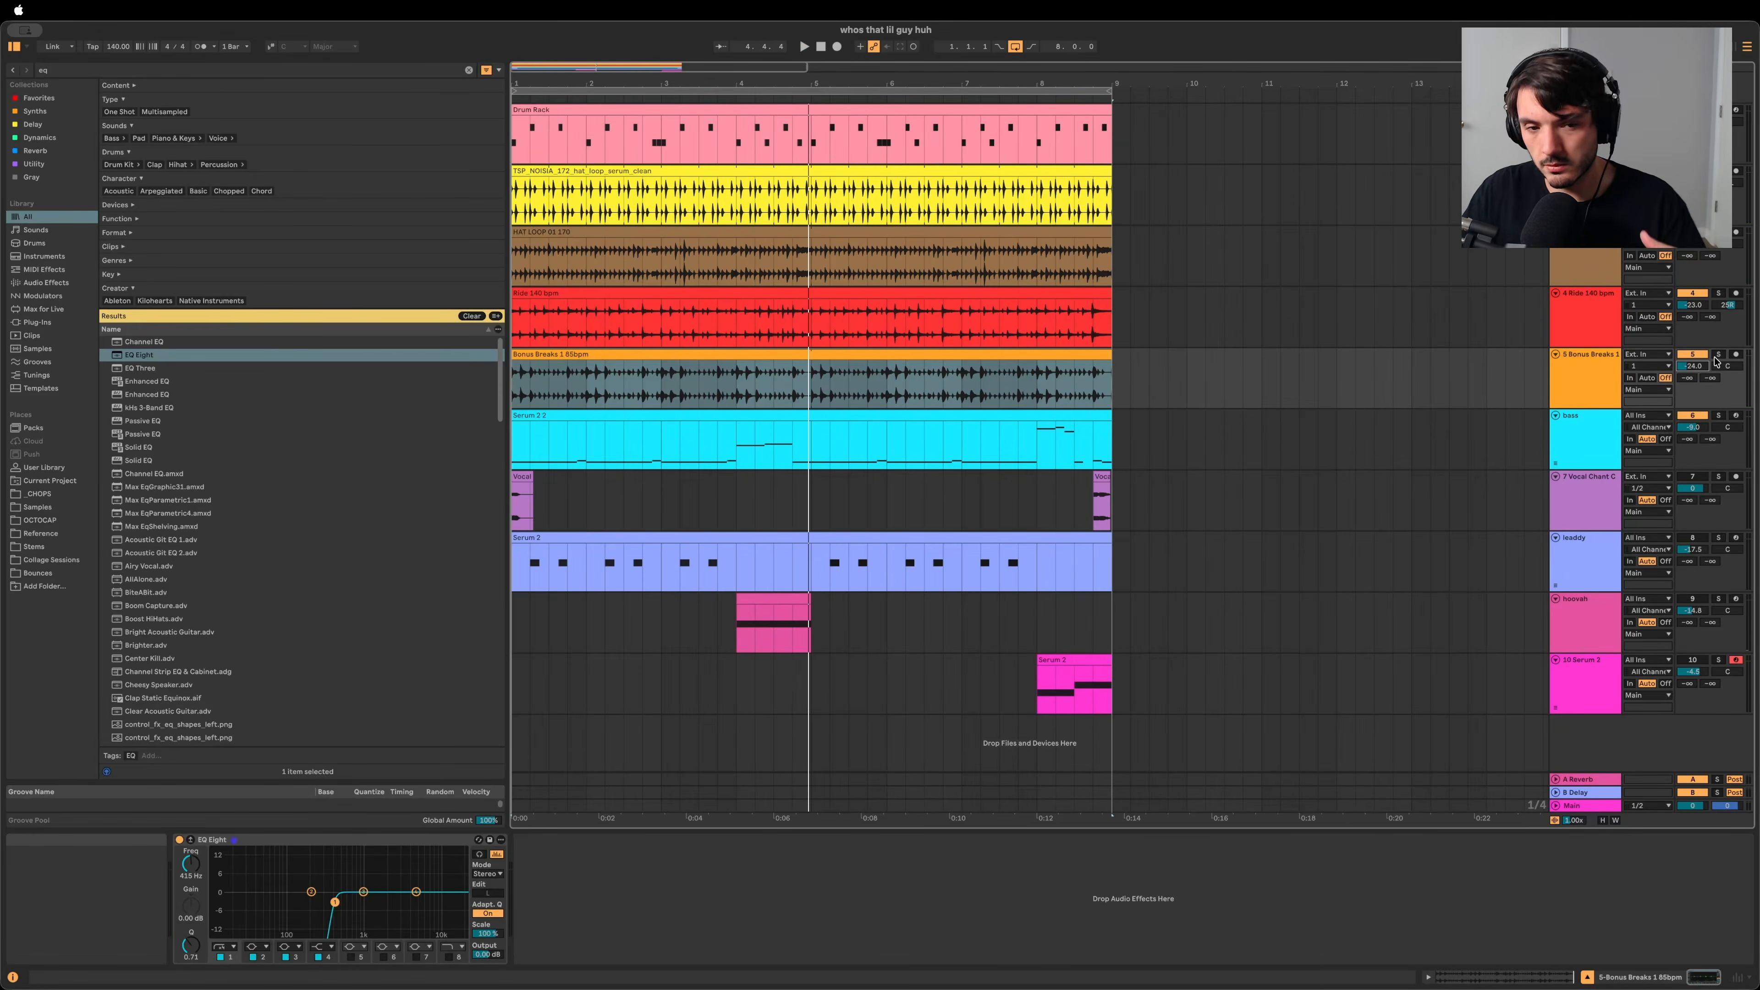
pyautogui.press('space')
pyautogui.moveTo(1693, 366); pyautogui.dragTo(1692, 364)
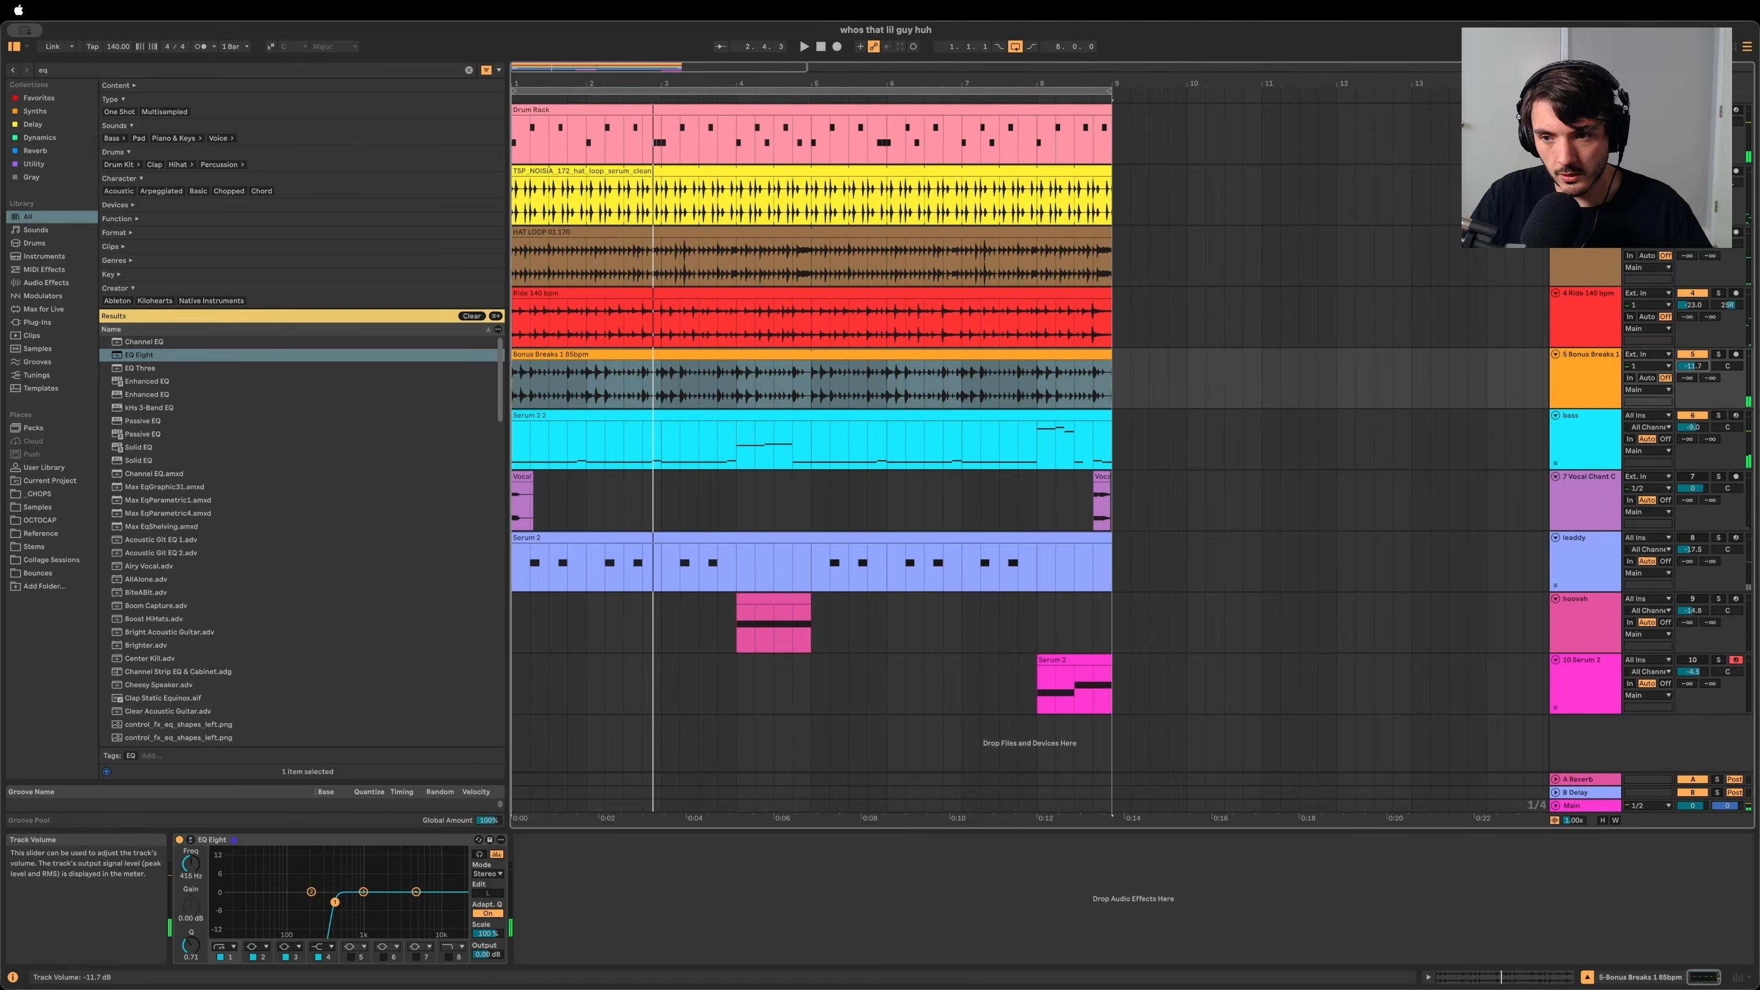
pyautogui.press('space')
pyautogui.moveTo(1692, 366); pyautogui.dragTo(1692, 368)
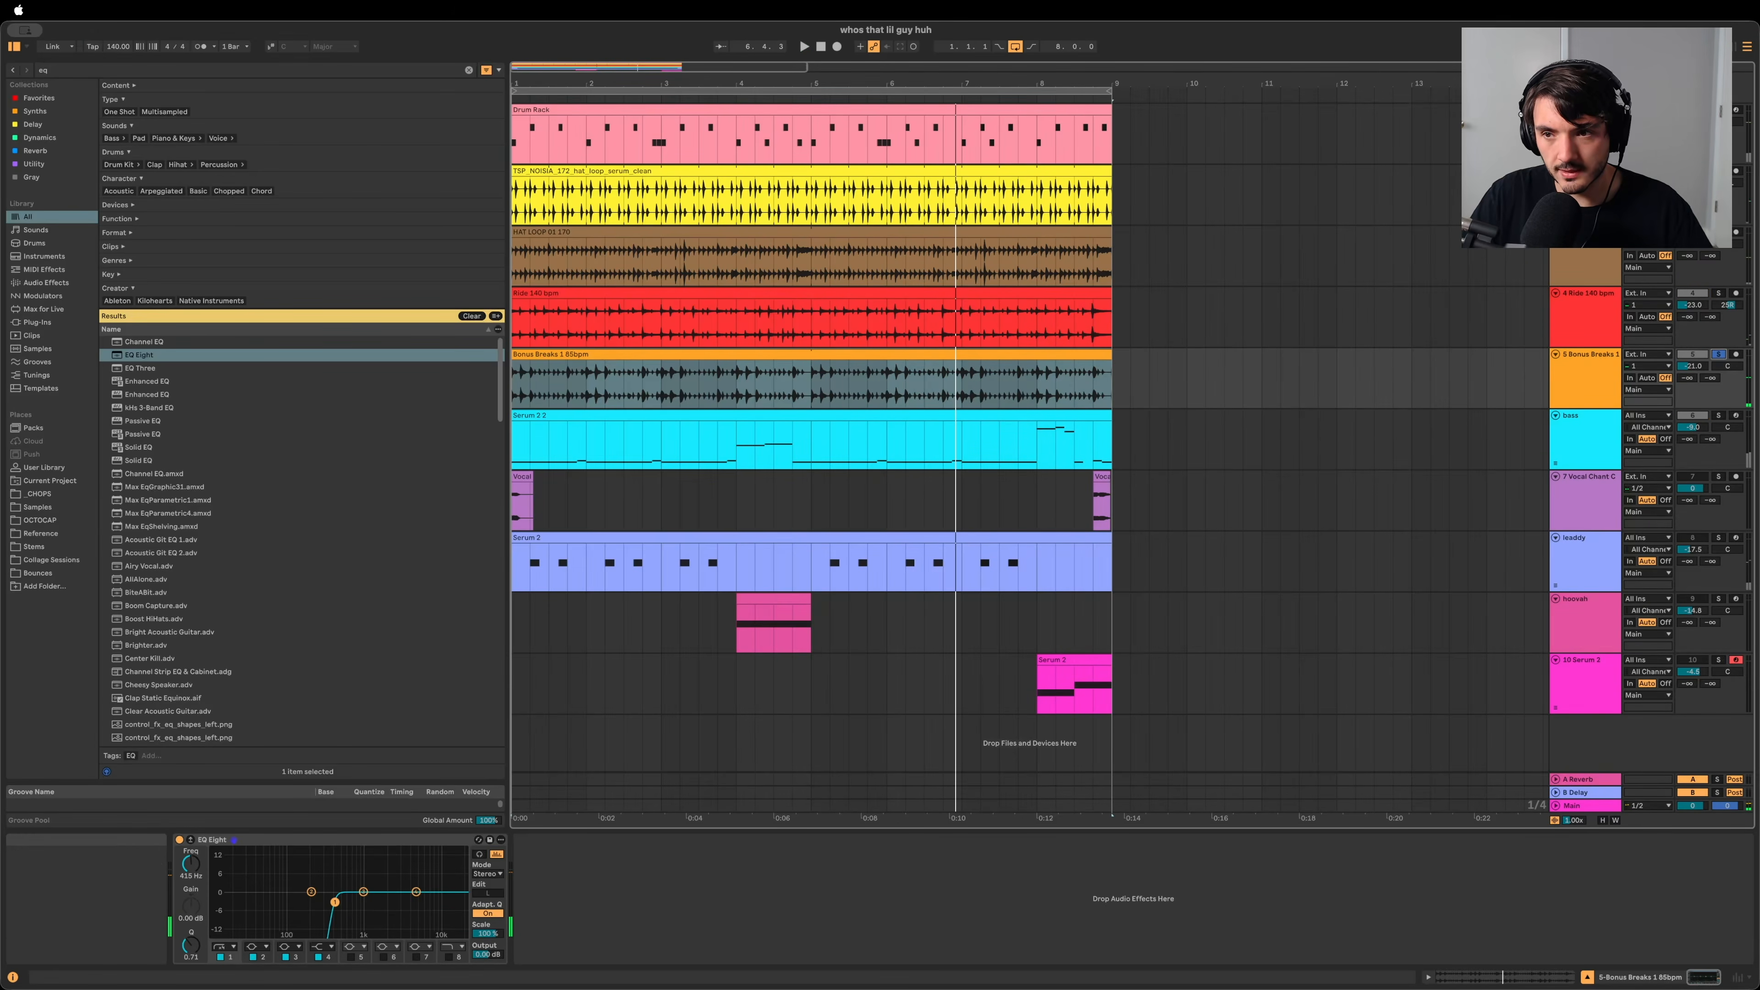
# Step: Audition the Bonus Breaks 1 85bpm track soloed with the drums and against the full mix
pyautogui.click(1720, 356)
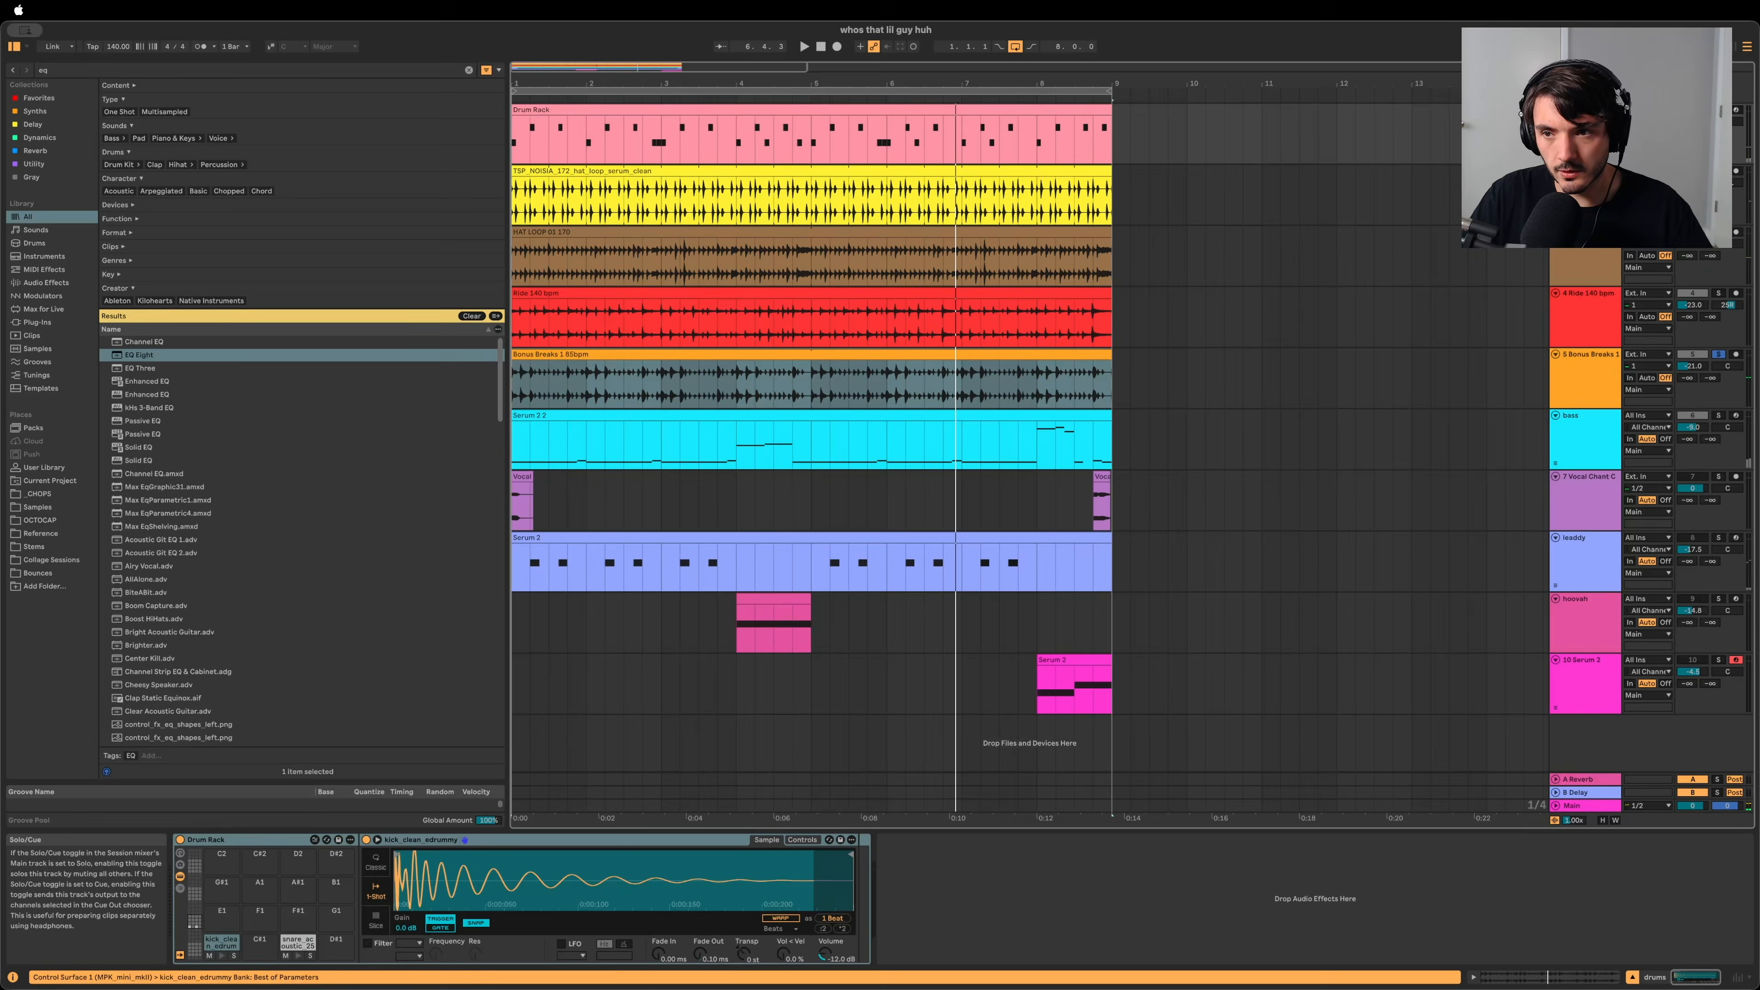
pyautogui.click(1718, 356)
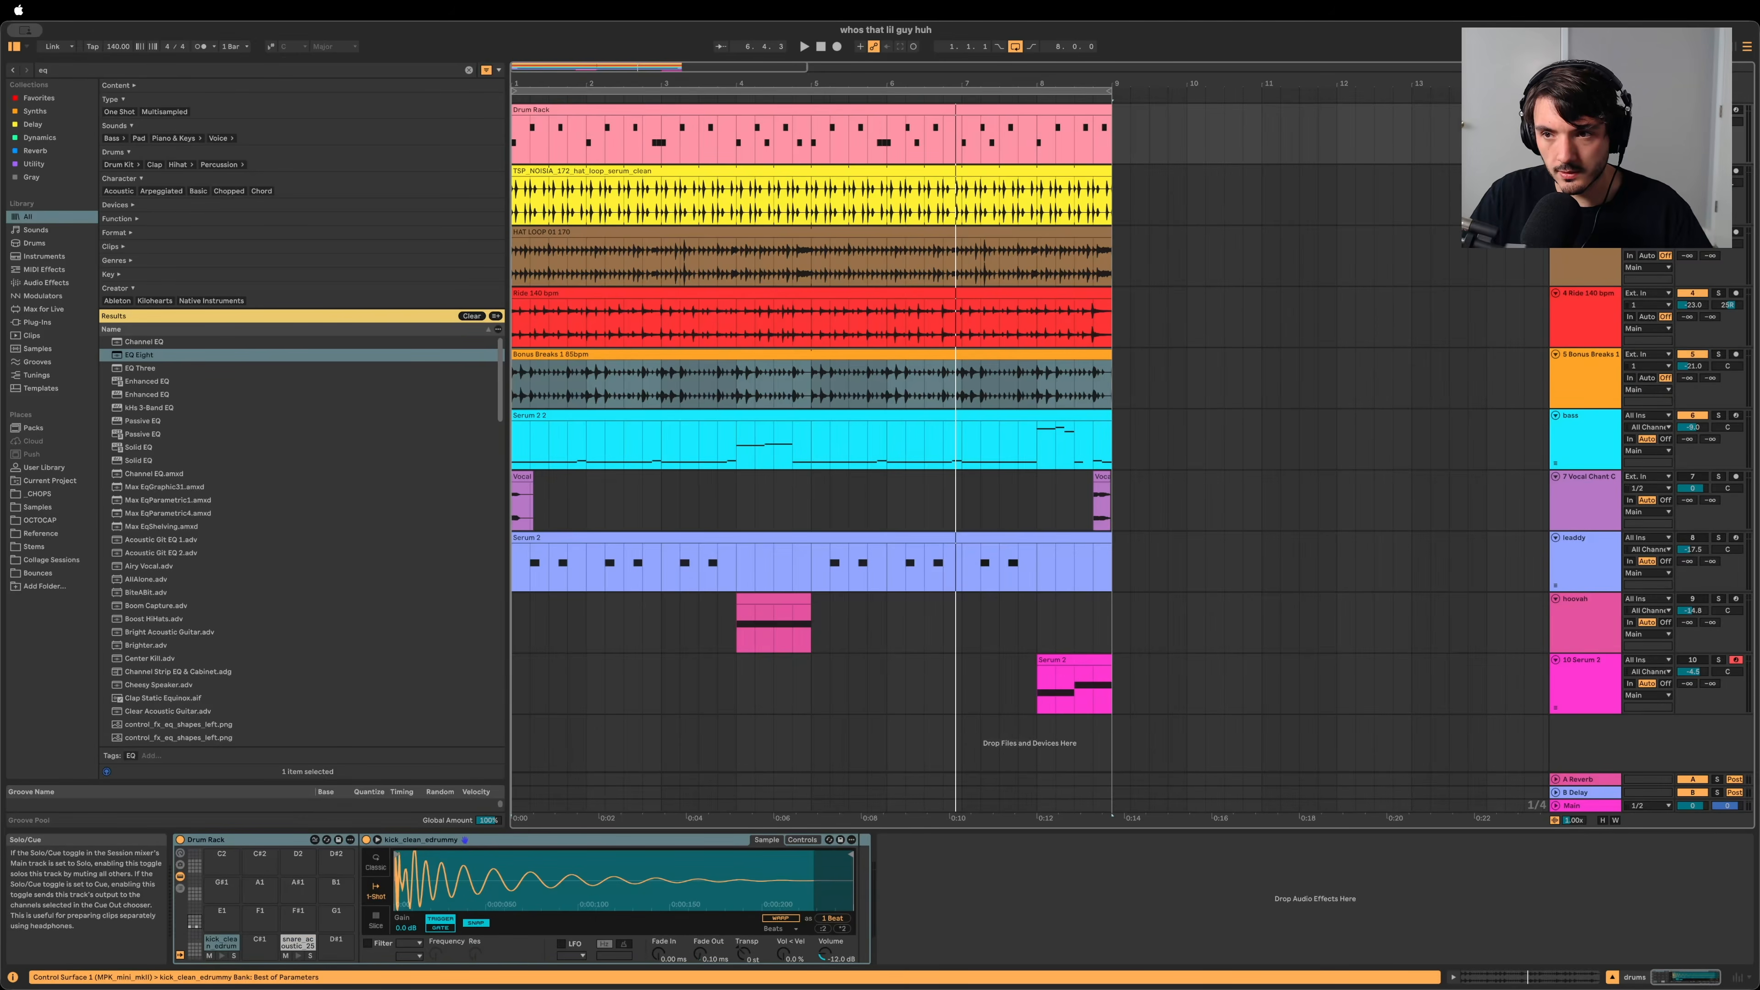
pyautogui.press('space')
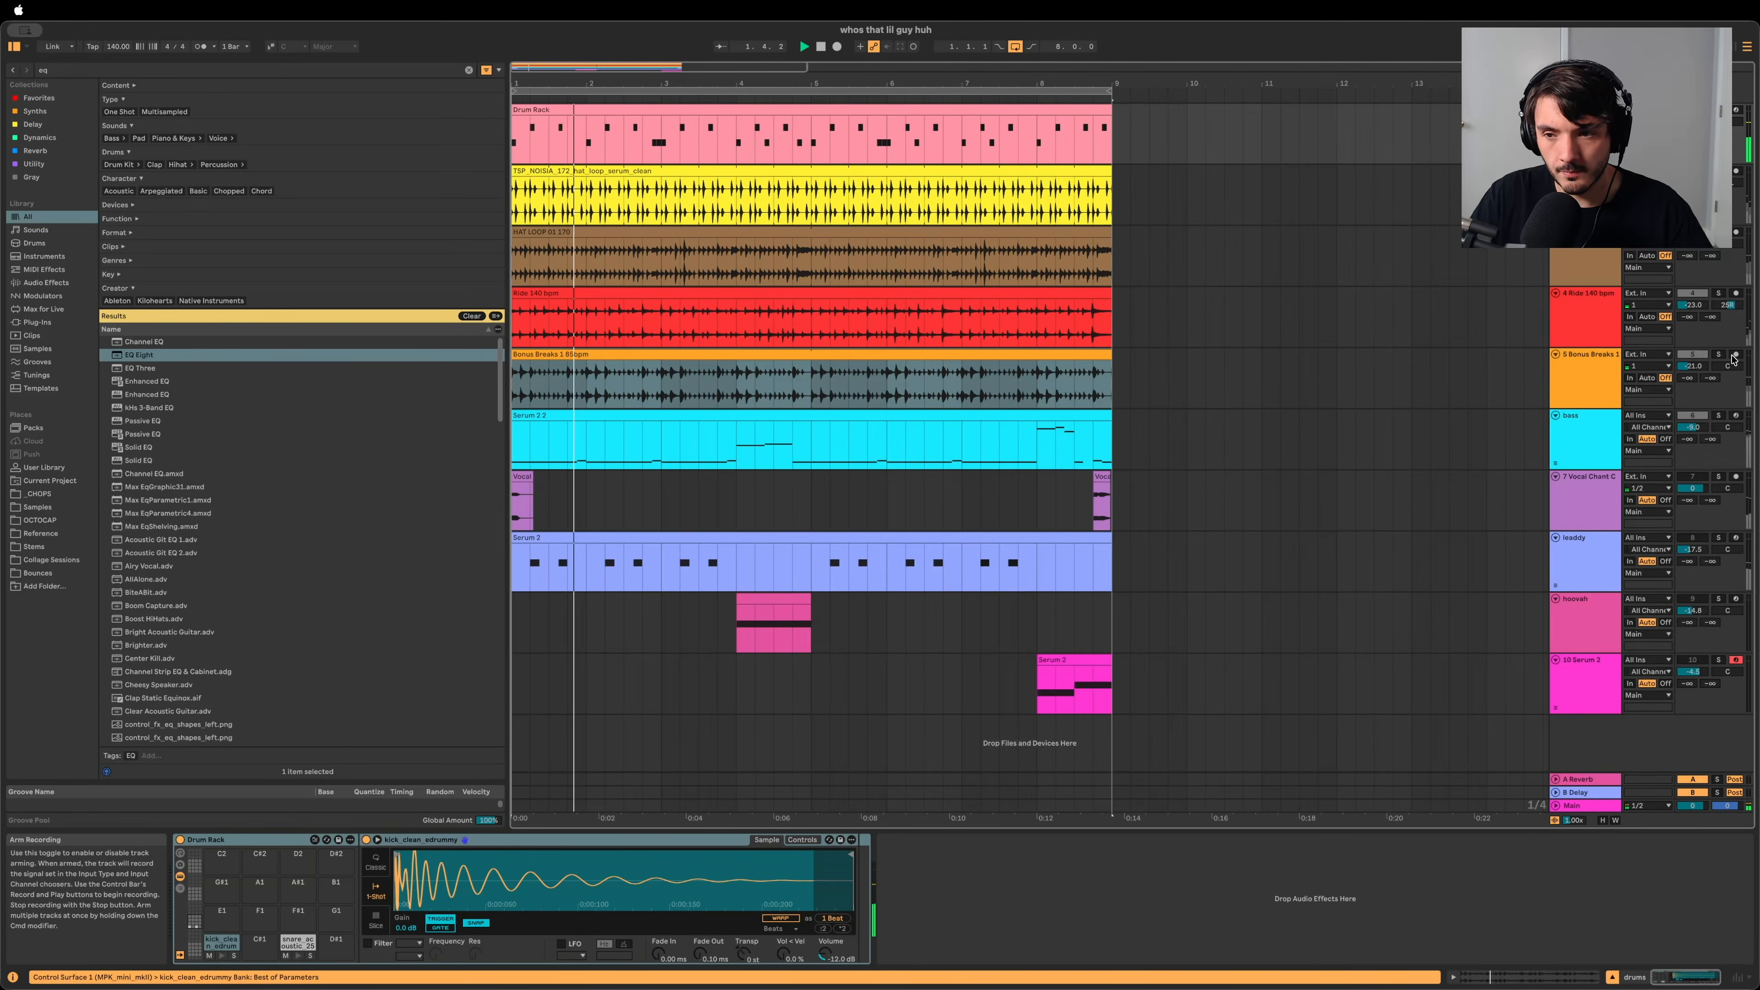
pyautogui.click(1719, 356)
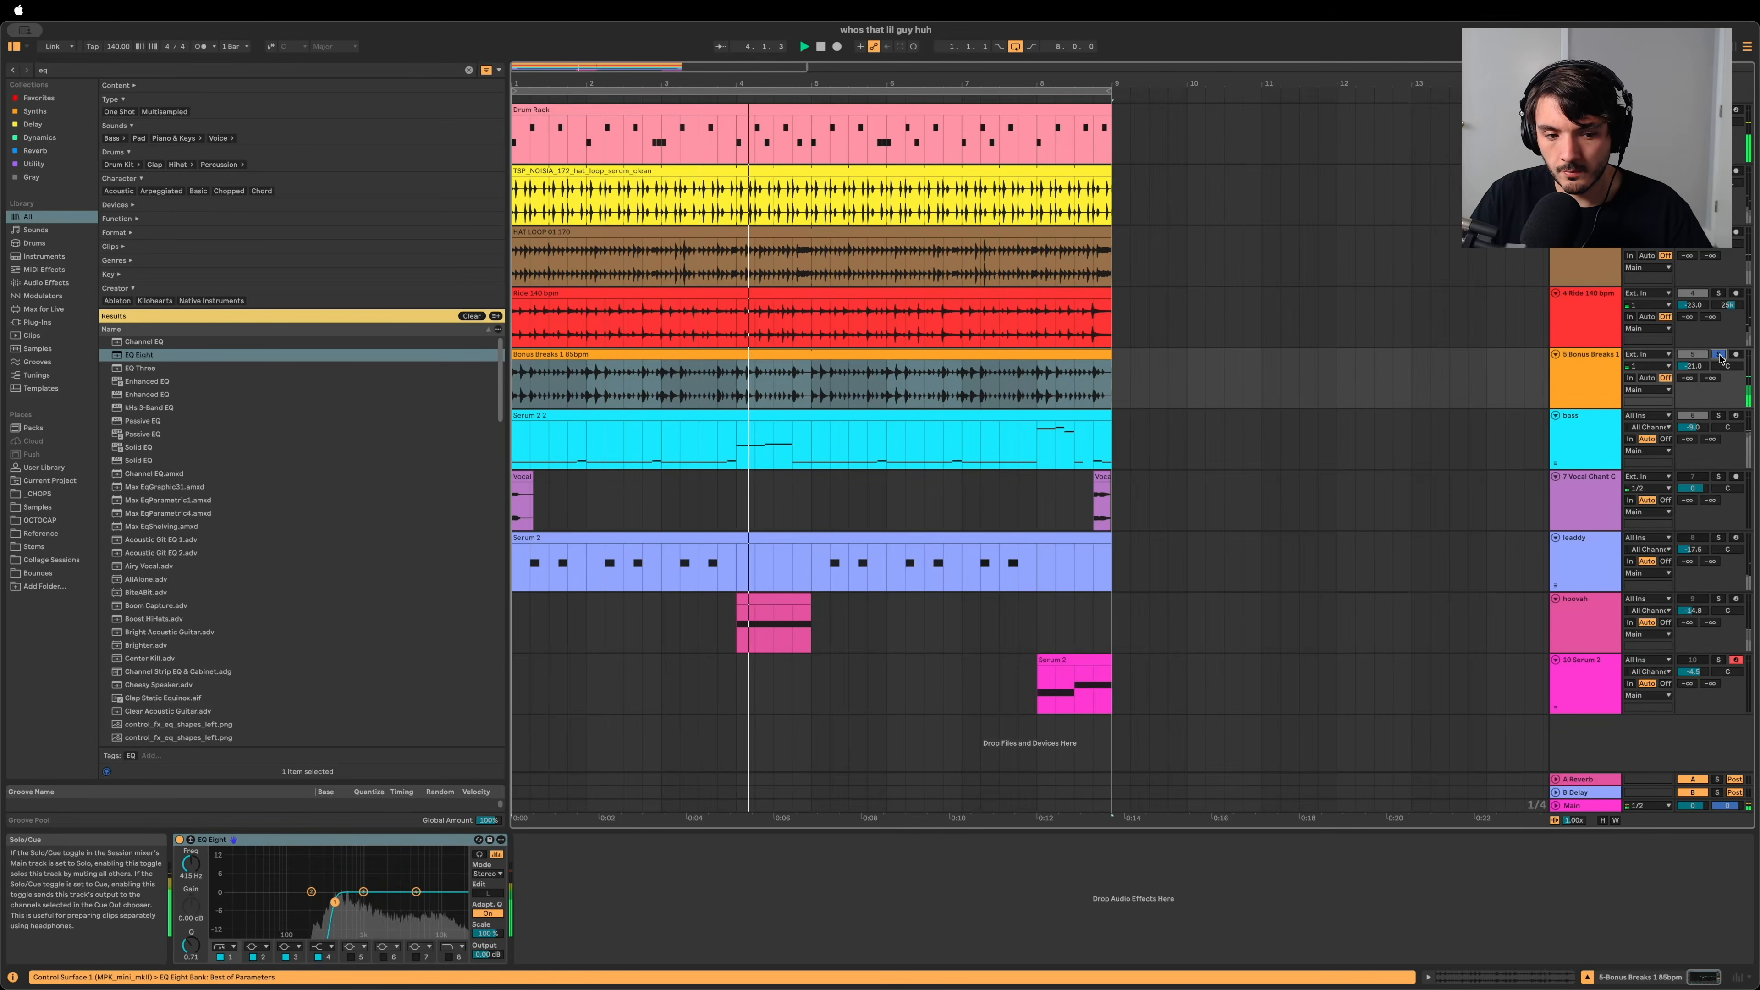
pyautogui.click(1720, 356)
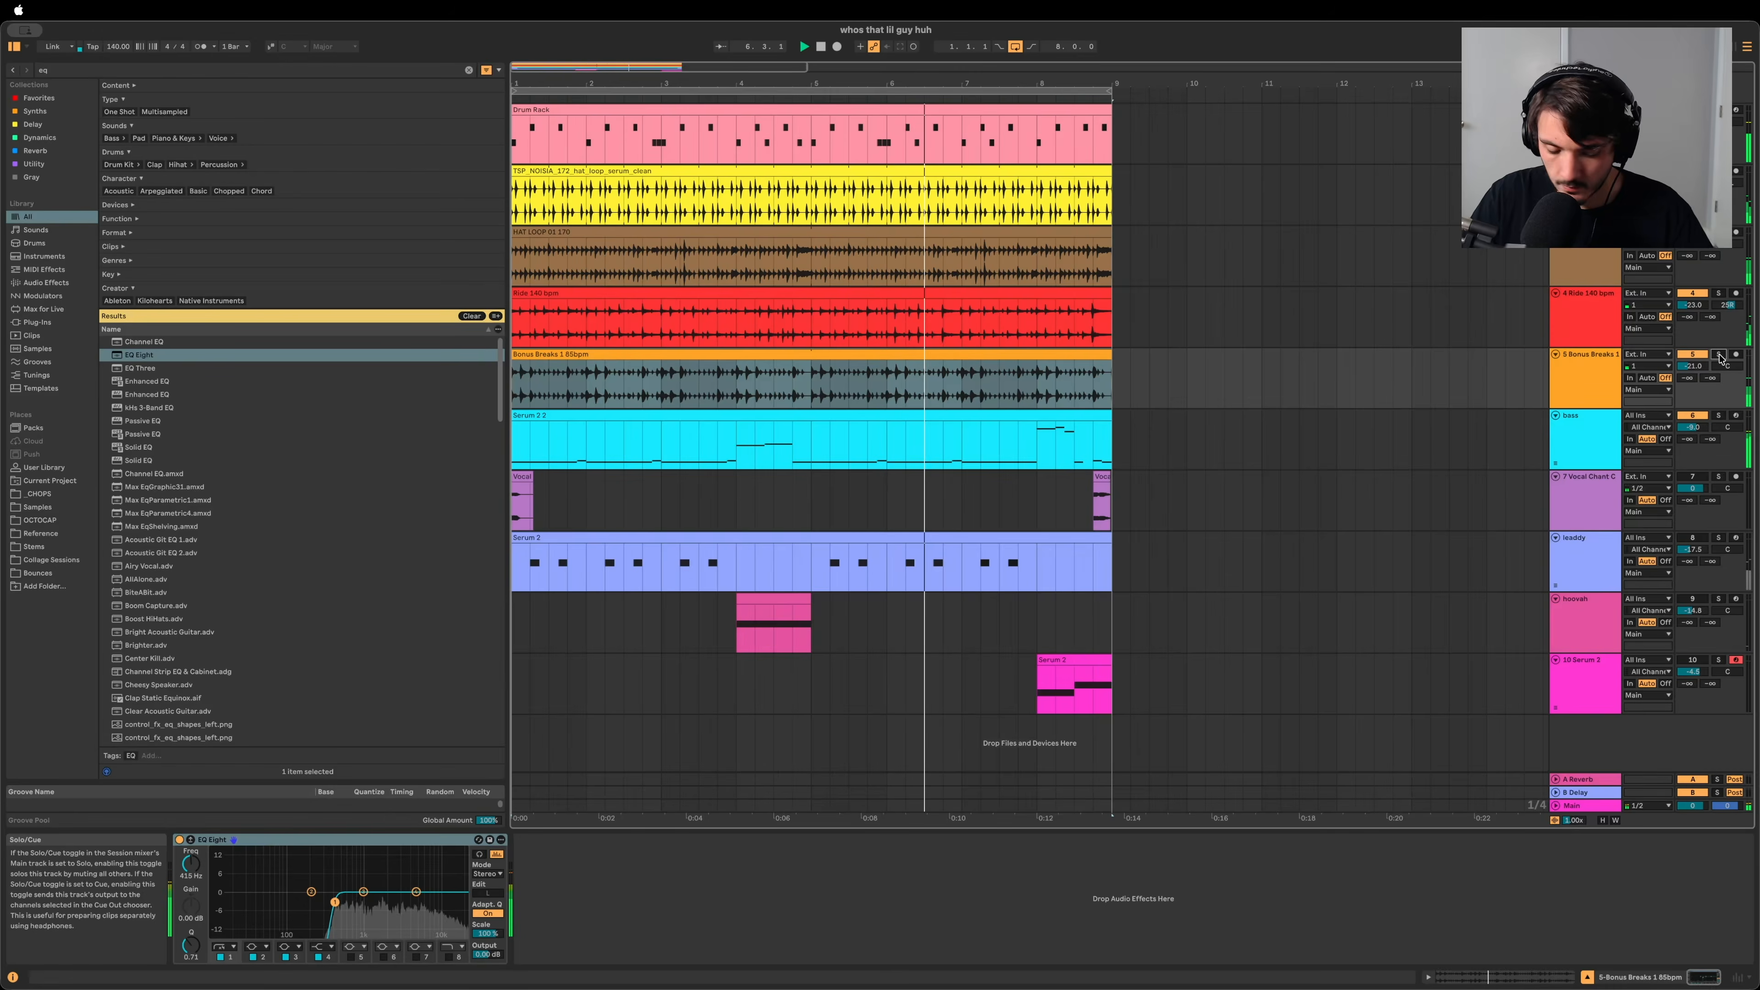
# Step: Solo the Bonus Breaks 1 85bpm and drums tracks together and play them back
pyautogui.click(1599, 370)
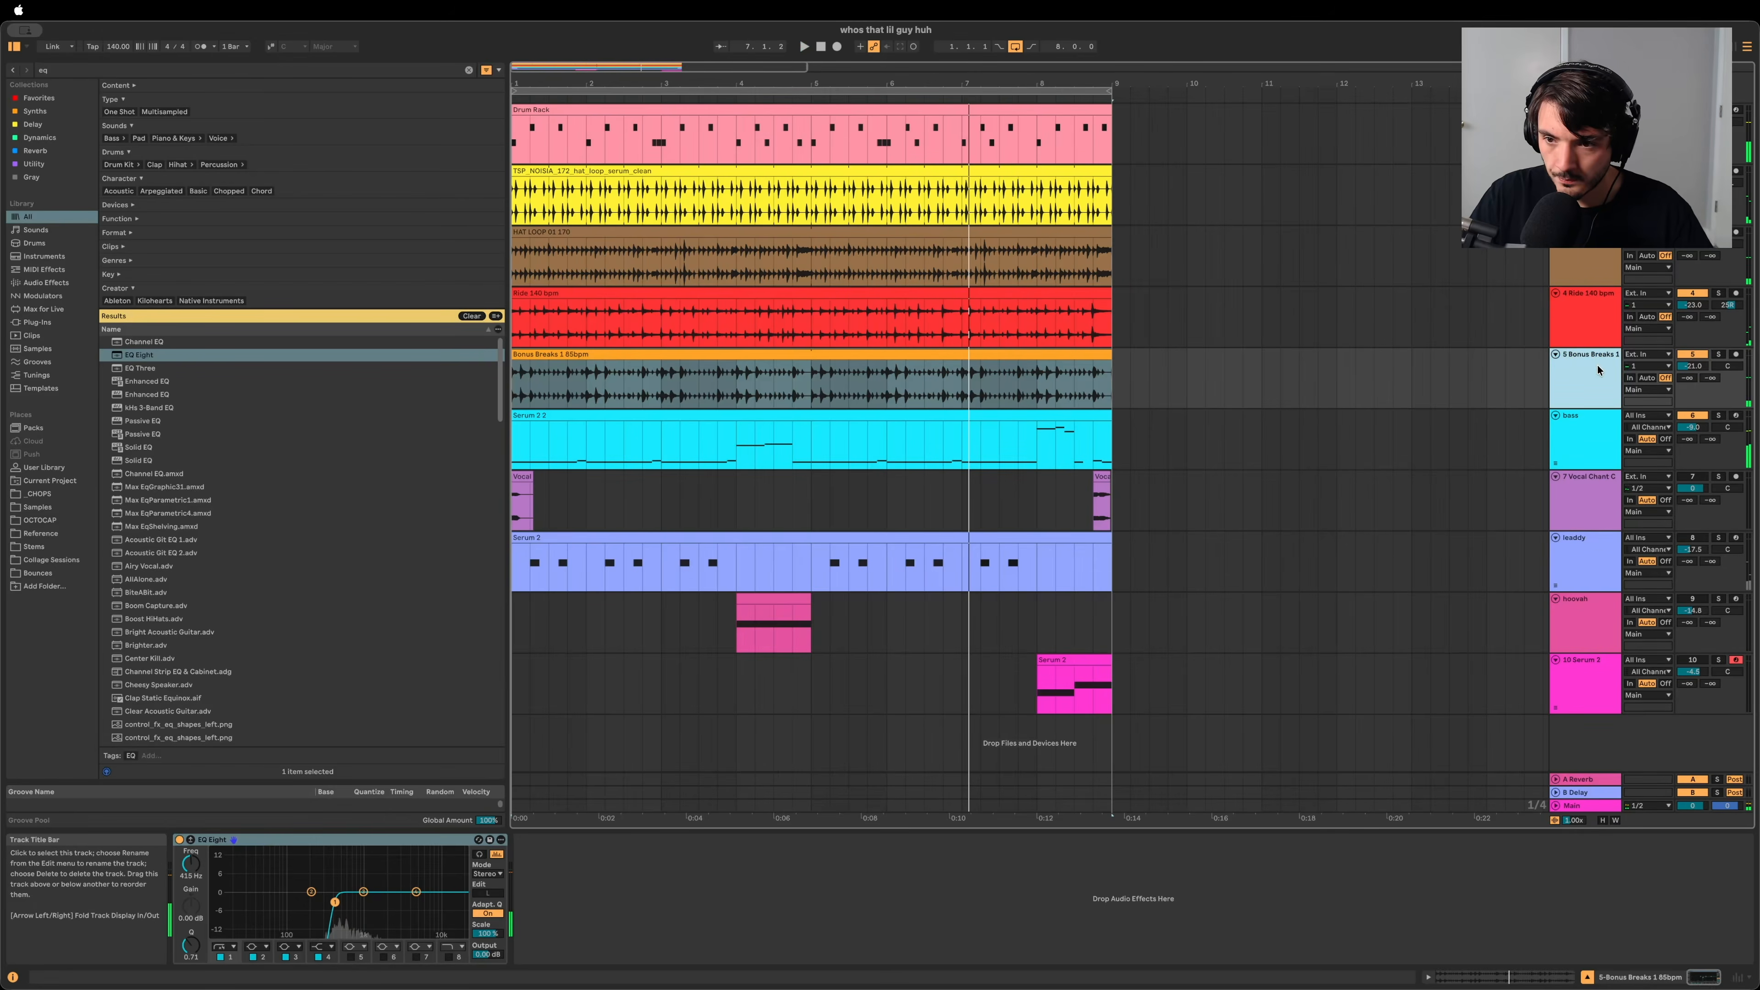
pyautogui.click(1719, 356)
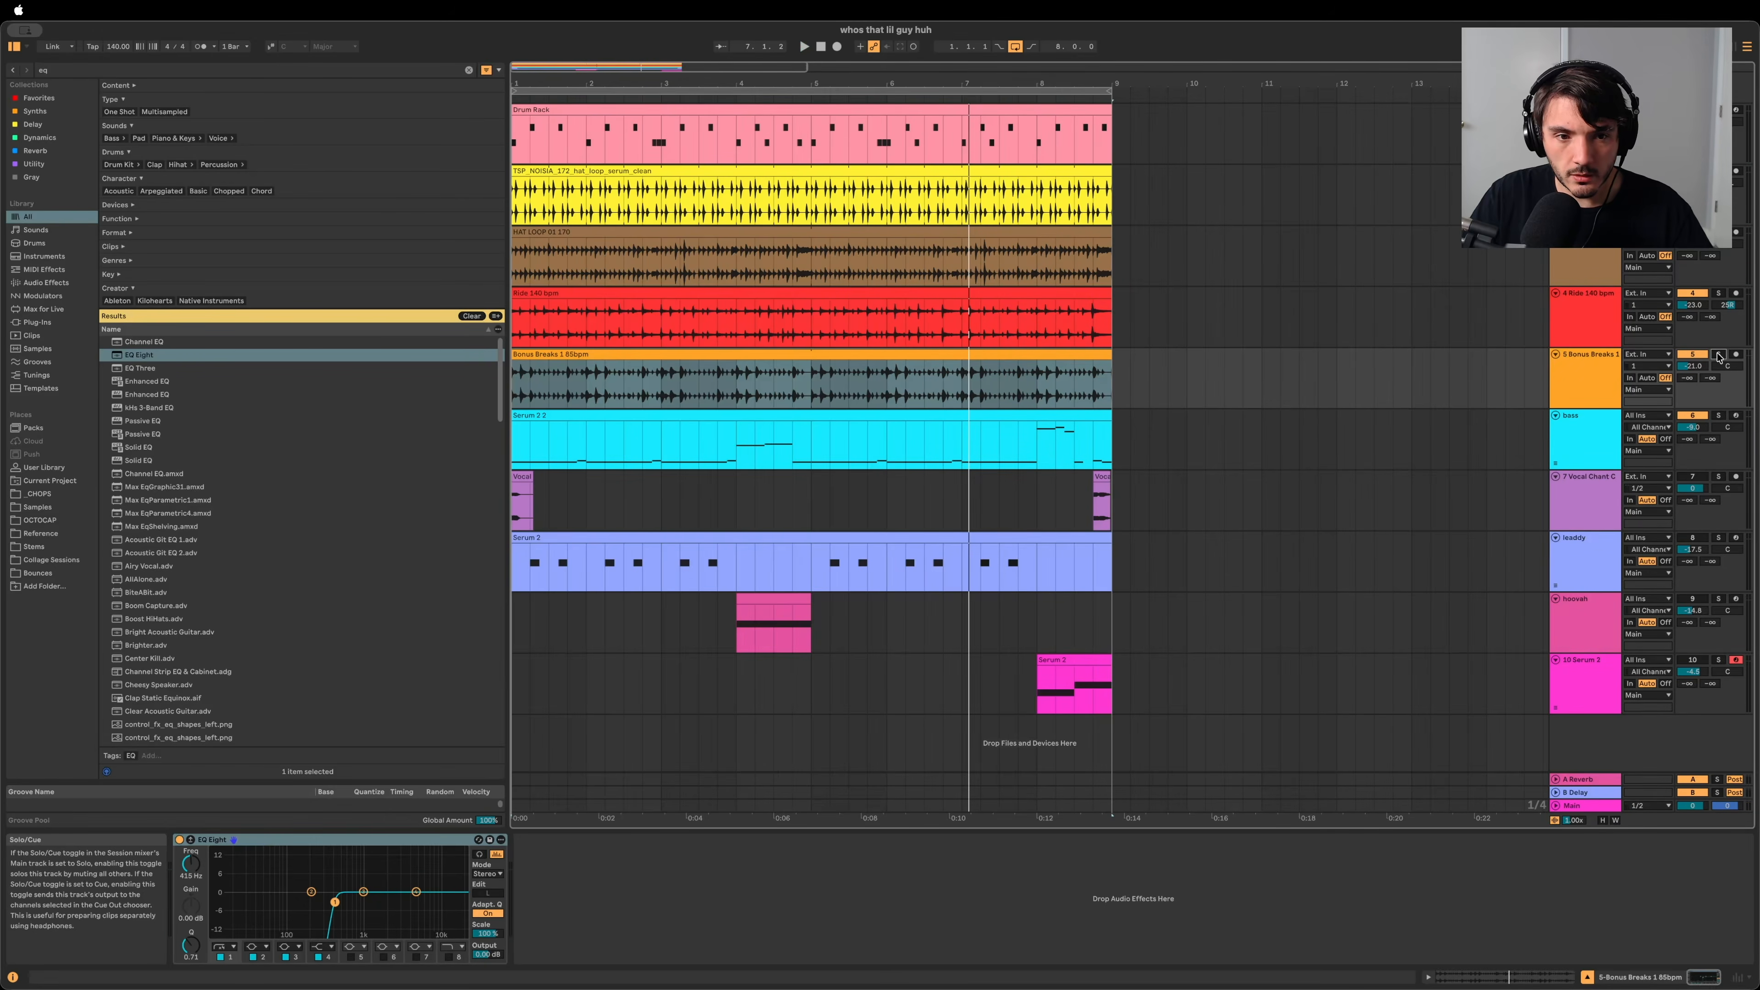
pyautogui.keyDown('super'); pyautogui.click(1720, 110); pyautogui.keyUp('super')
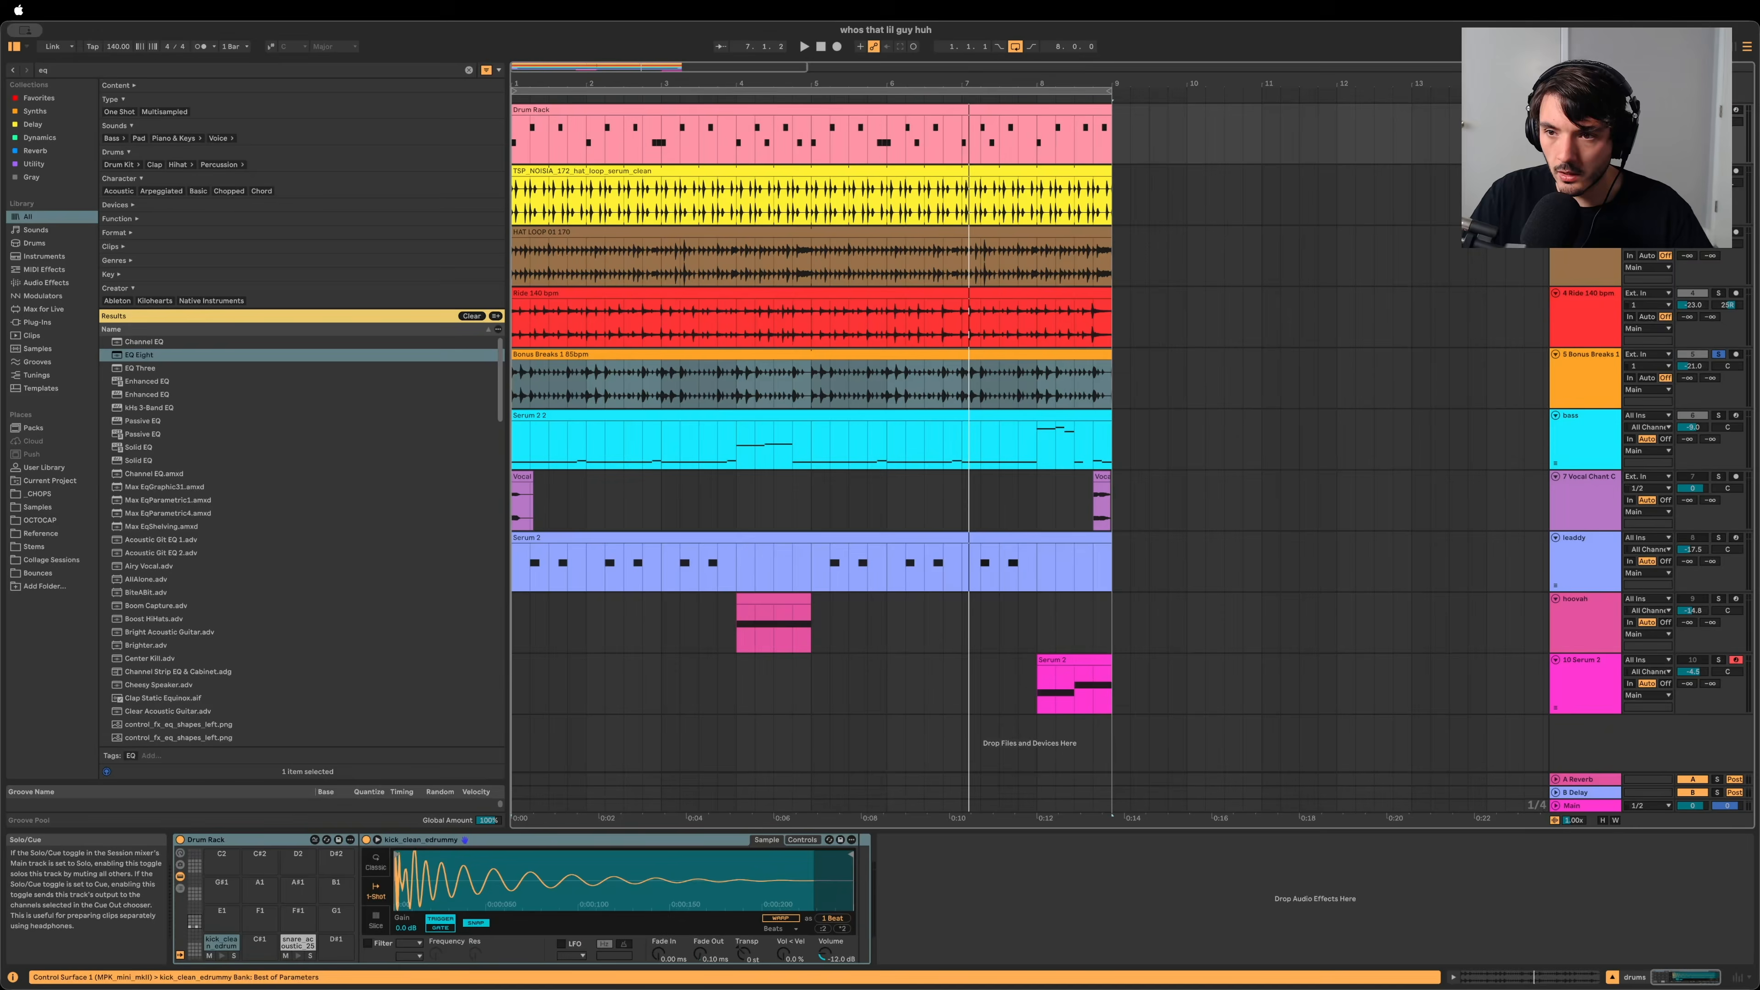
pyautogui.click(1602, 387)
pyautogui.press('space')
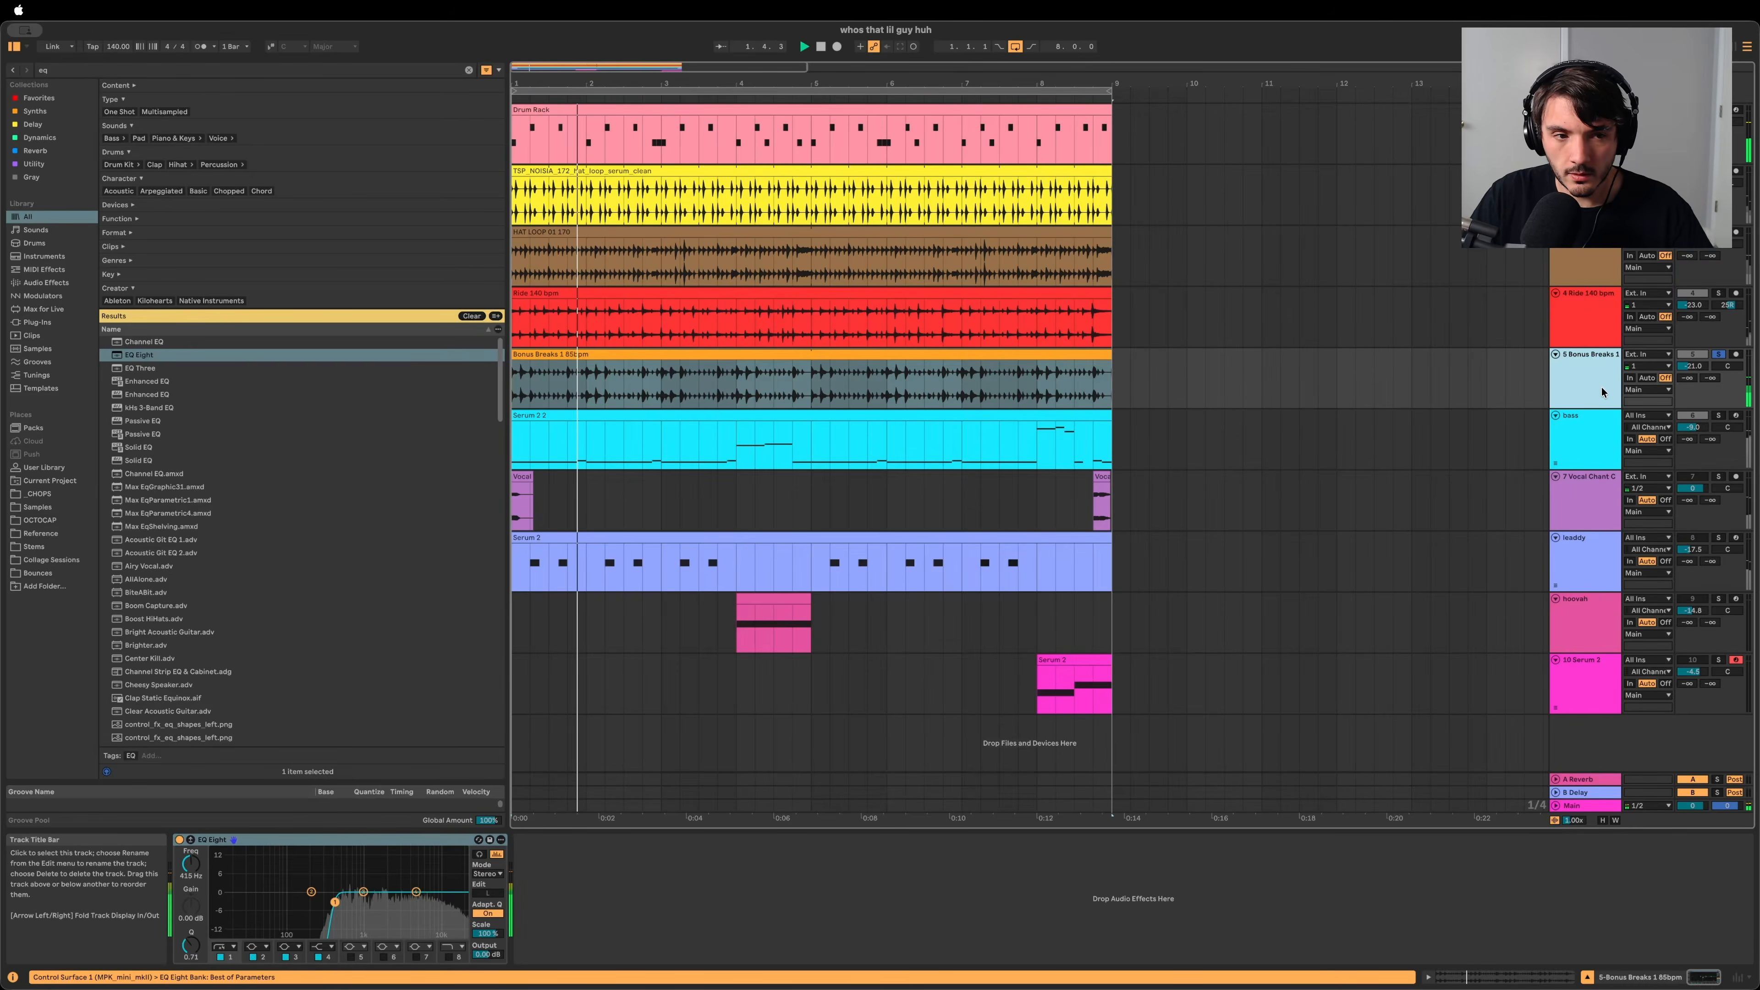
# Step: Find ShaperBox 3 in the browser and add it after EQ Eight on the Bonus Breaks 1 85bpm track
pyautogui.press('super+f')
pyautogui.write('shaper')
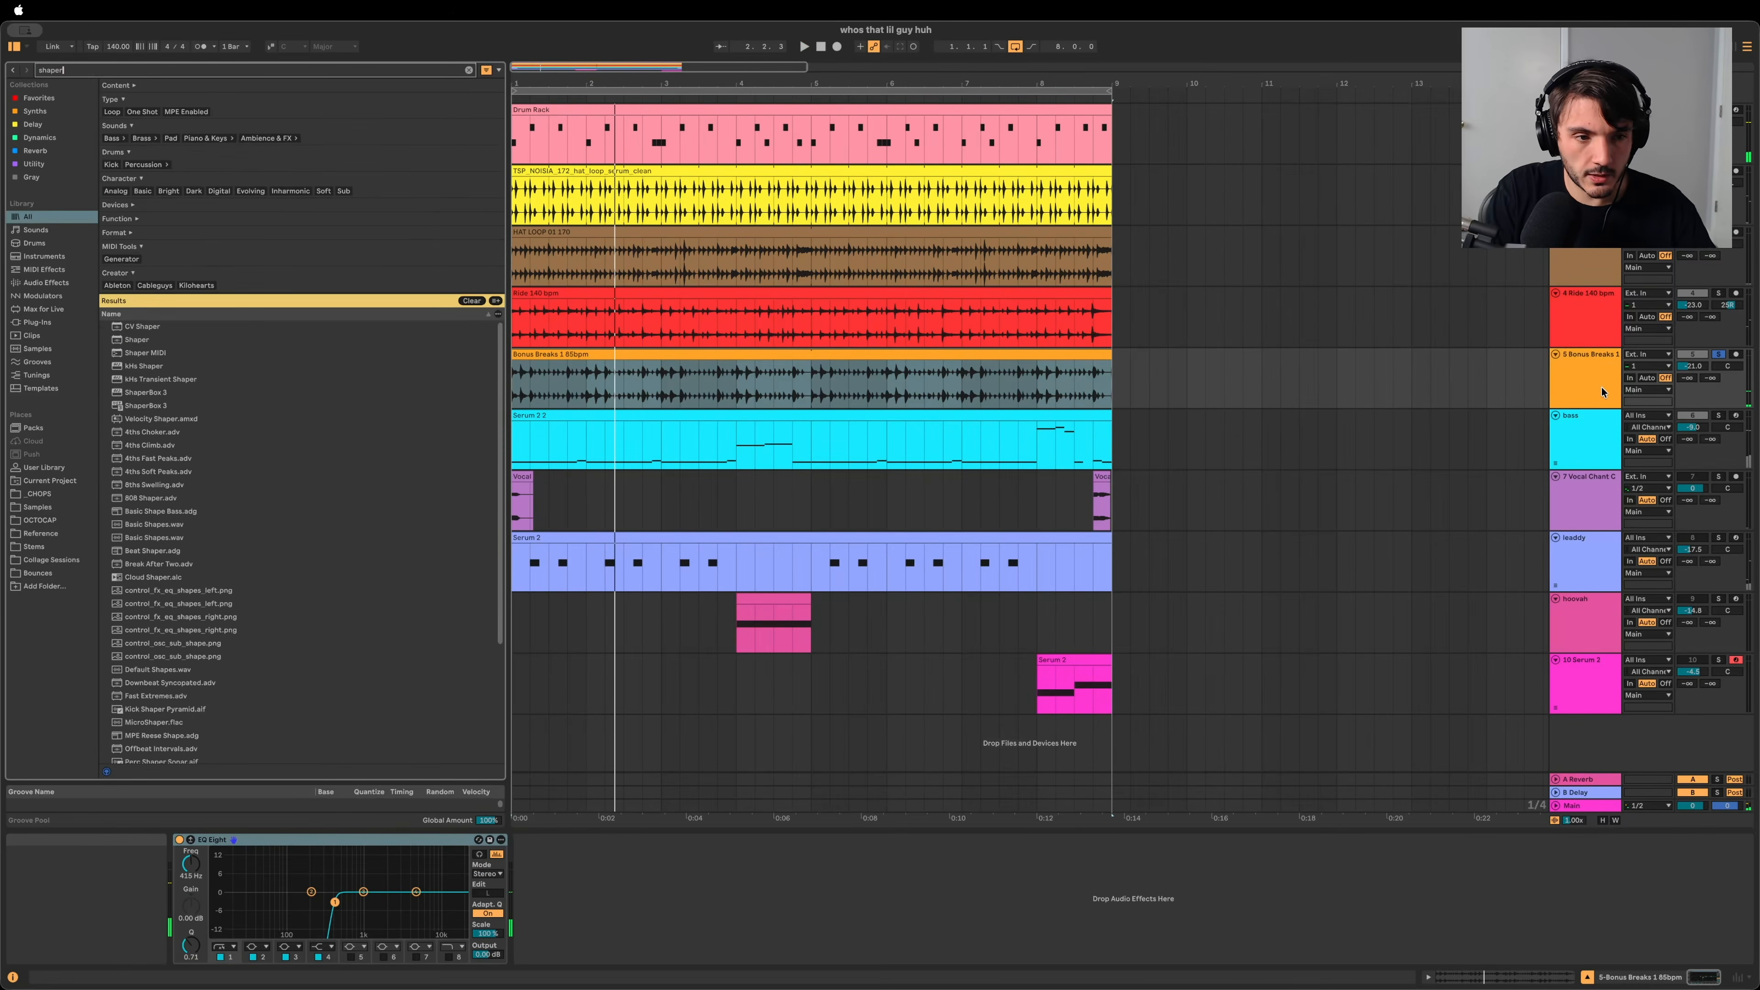
pyautogui.write('bo')
pyautogui.moveTo(166, 195); pyautogui.dragTo(554, 784)
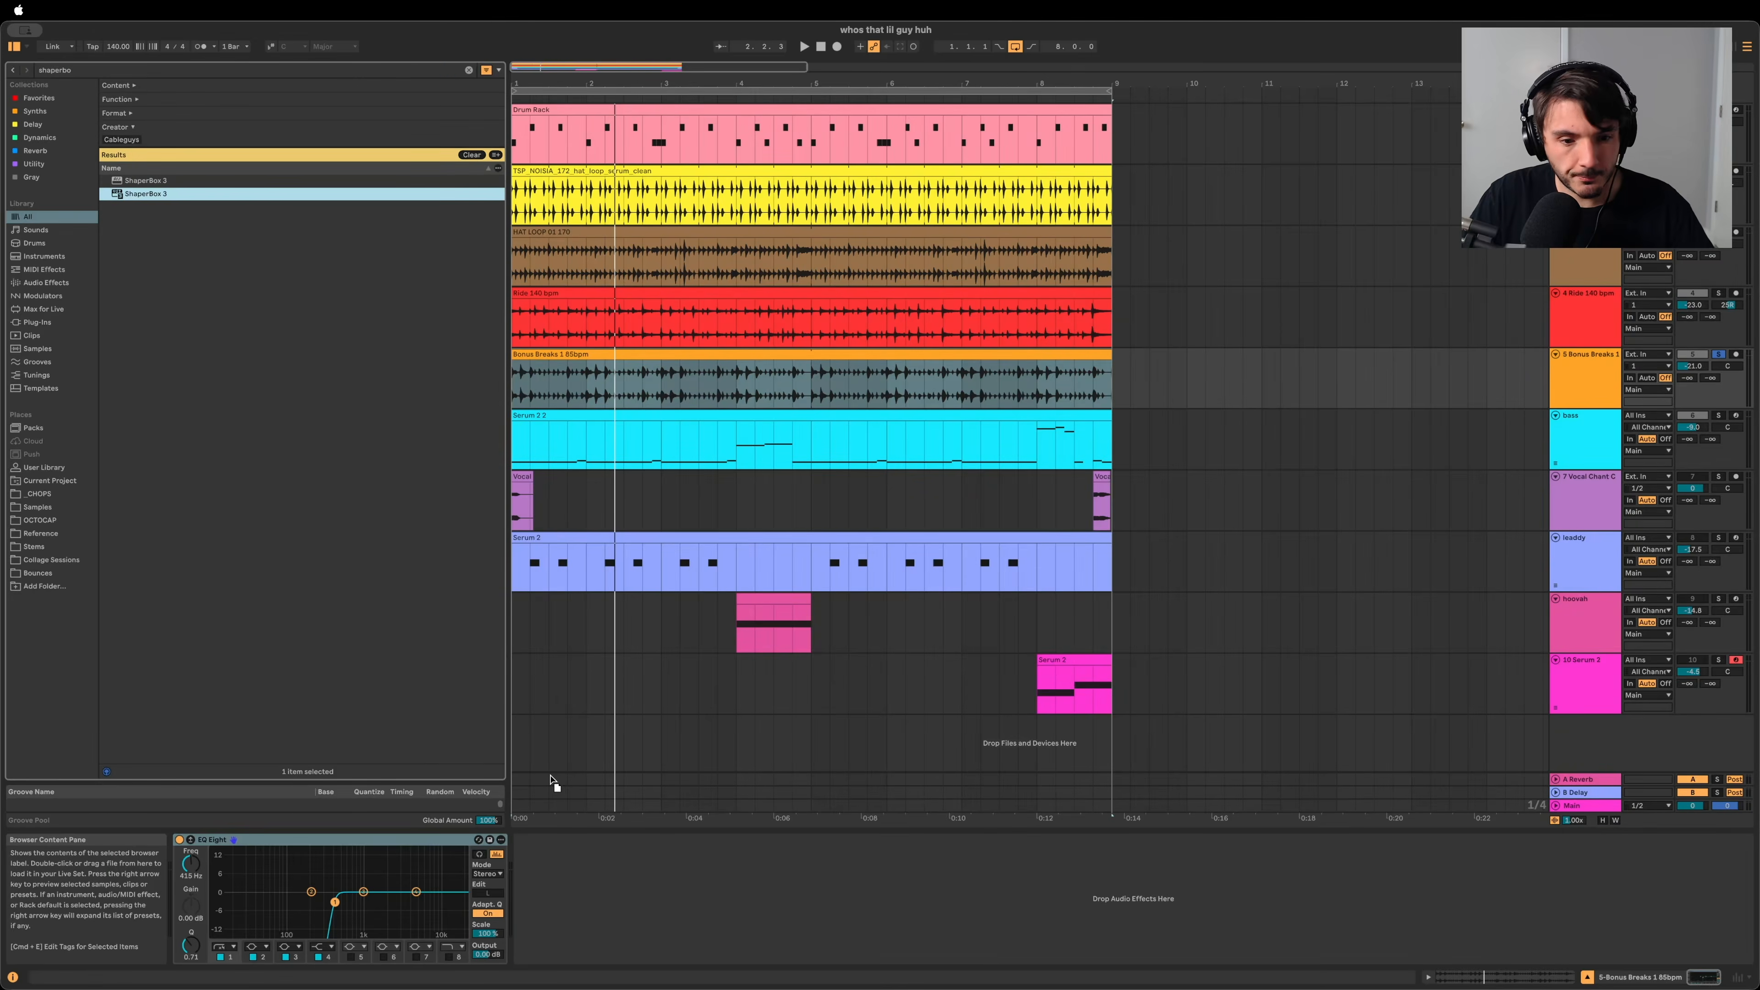
pyautogui.moveTo(615, 908); pyautogui.dragTo(616, 908)
# Step: Feed the drums track, tapped Post FX, into ShaperBox 3's sidechain input
pyautogui.click(554, 862)
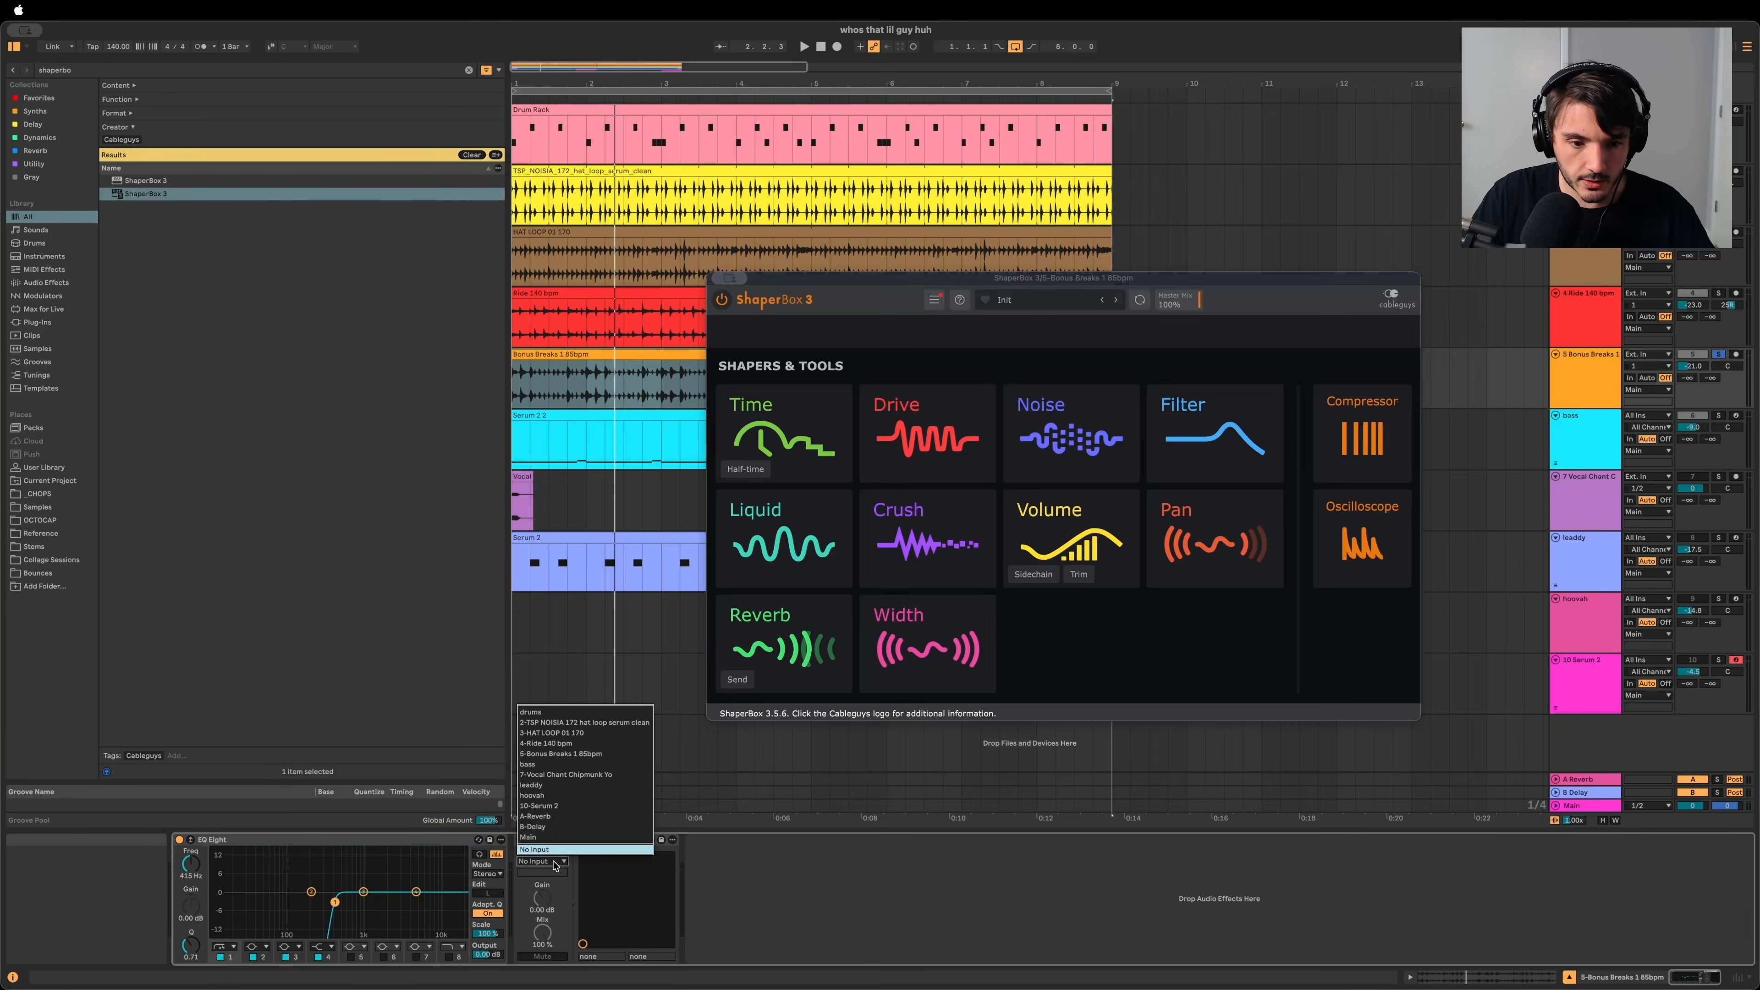
pyautogui.click(553, 712)
pyautogui.click(544, 872)
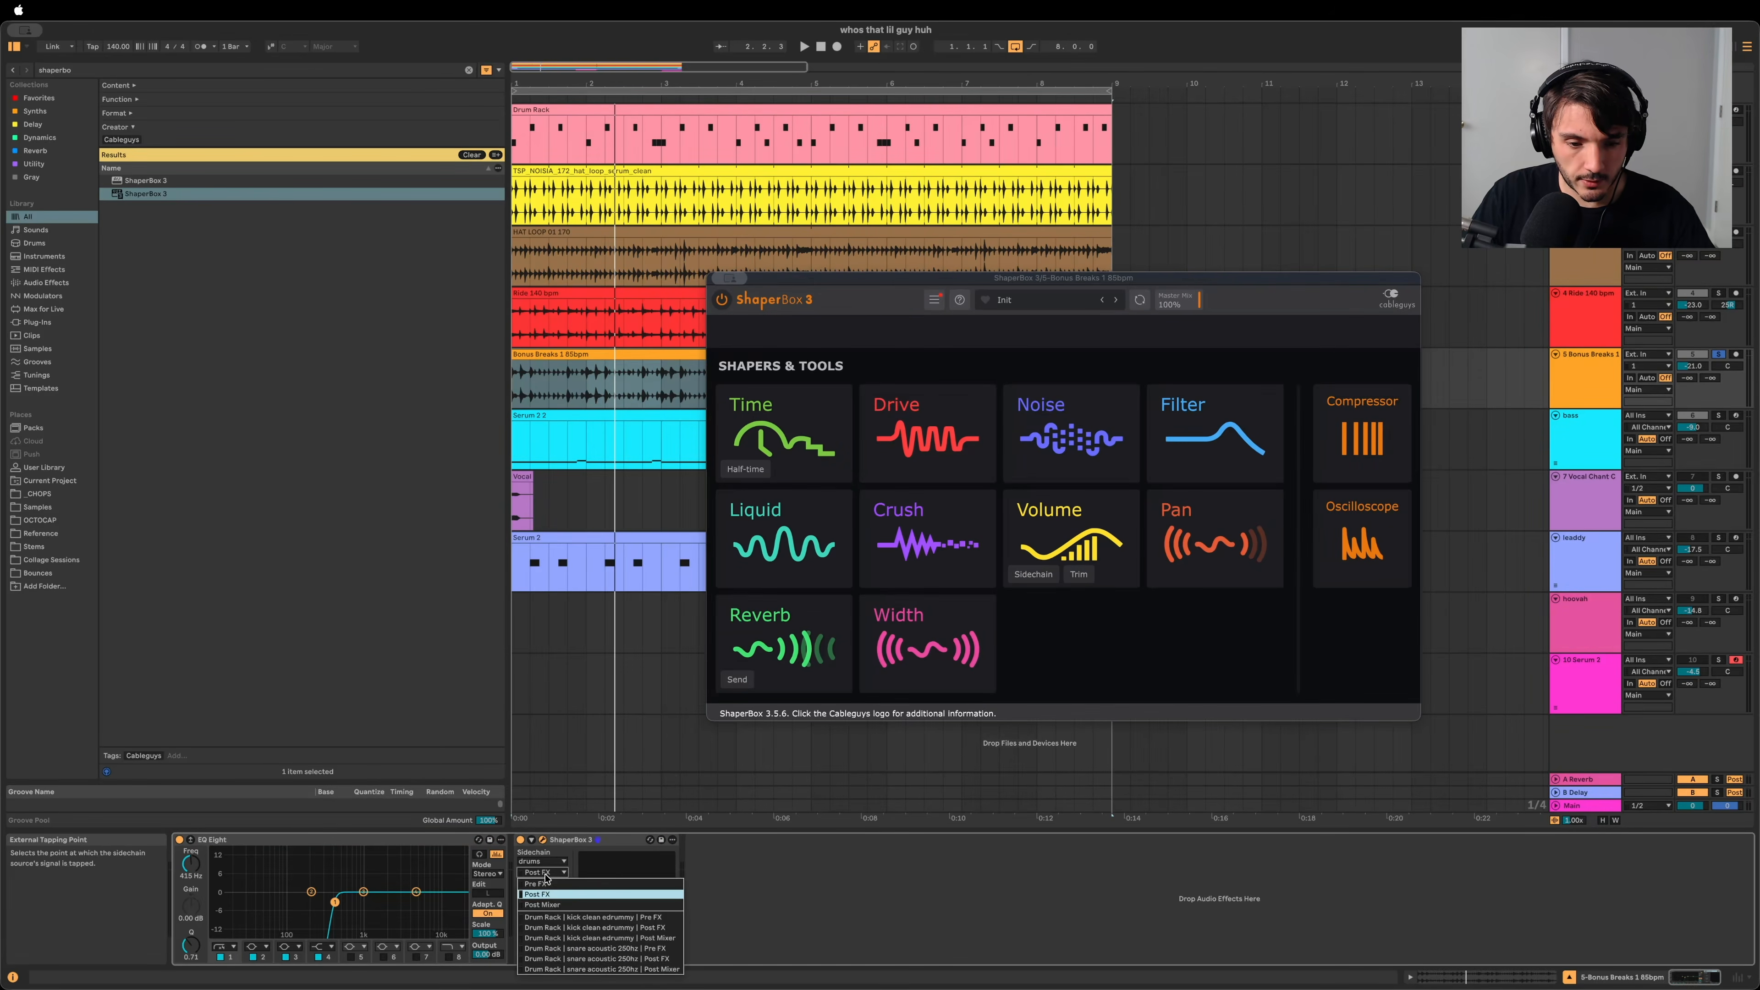
pyautogui.click(546, 879)
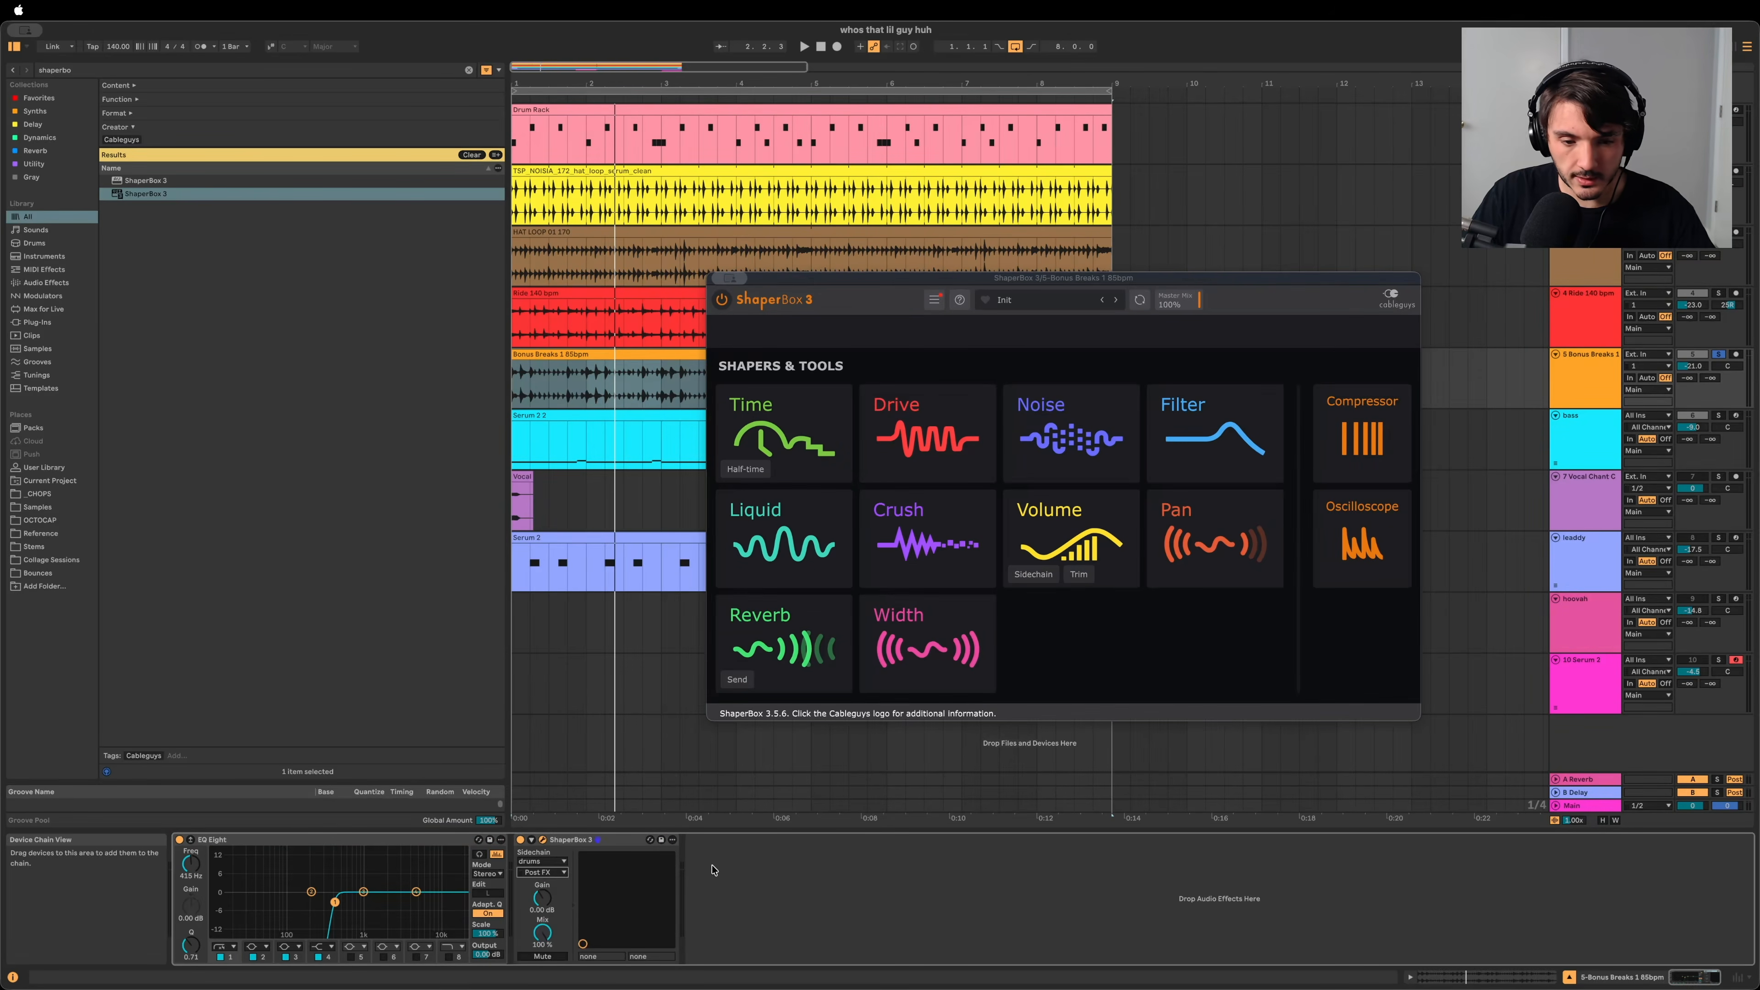
# Step: Load the Volume sidechain shaper, trigger it by audio from the external sidechain, and set its length to 1/8 during playback
pyautogui.click(1033, 574)
pyautogui.click(929, 653)
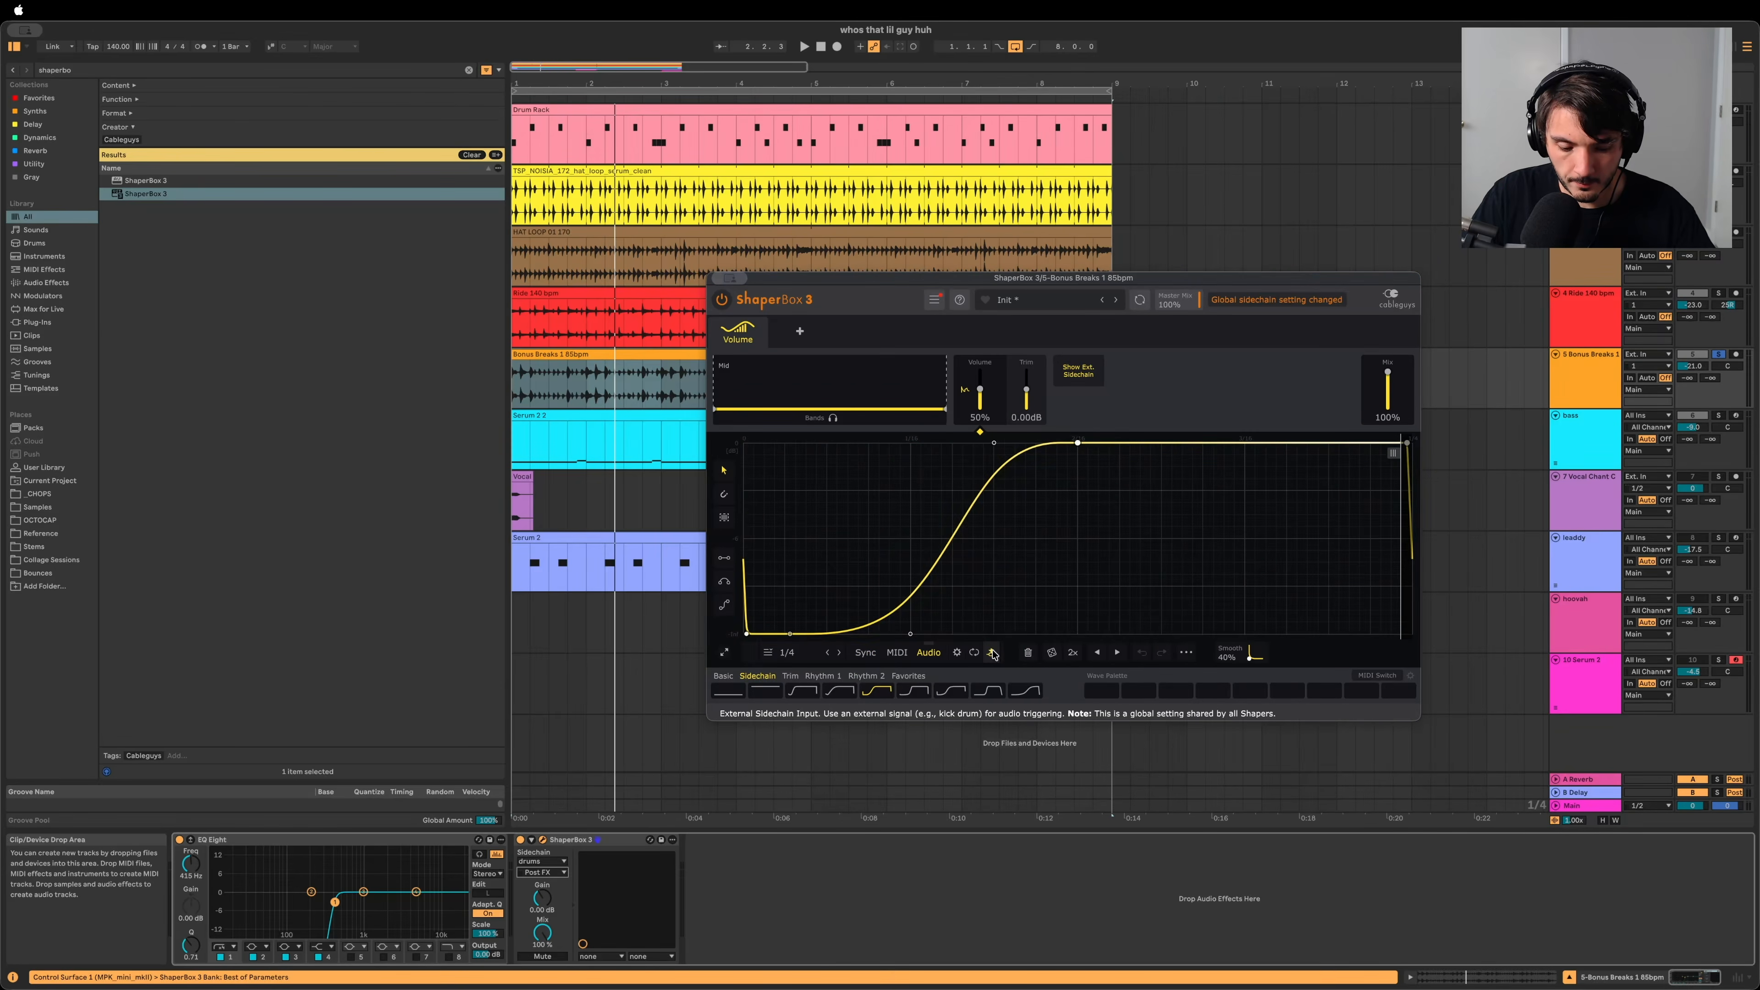
pyautogui.press('space')
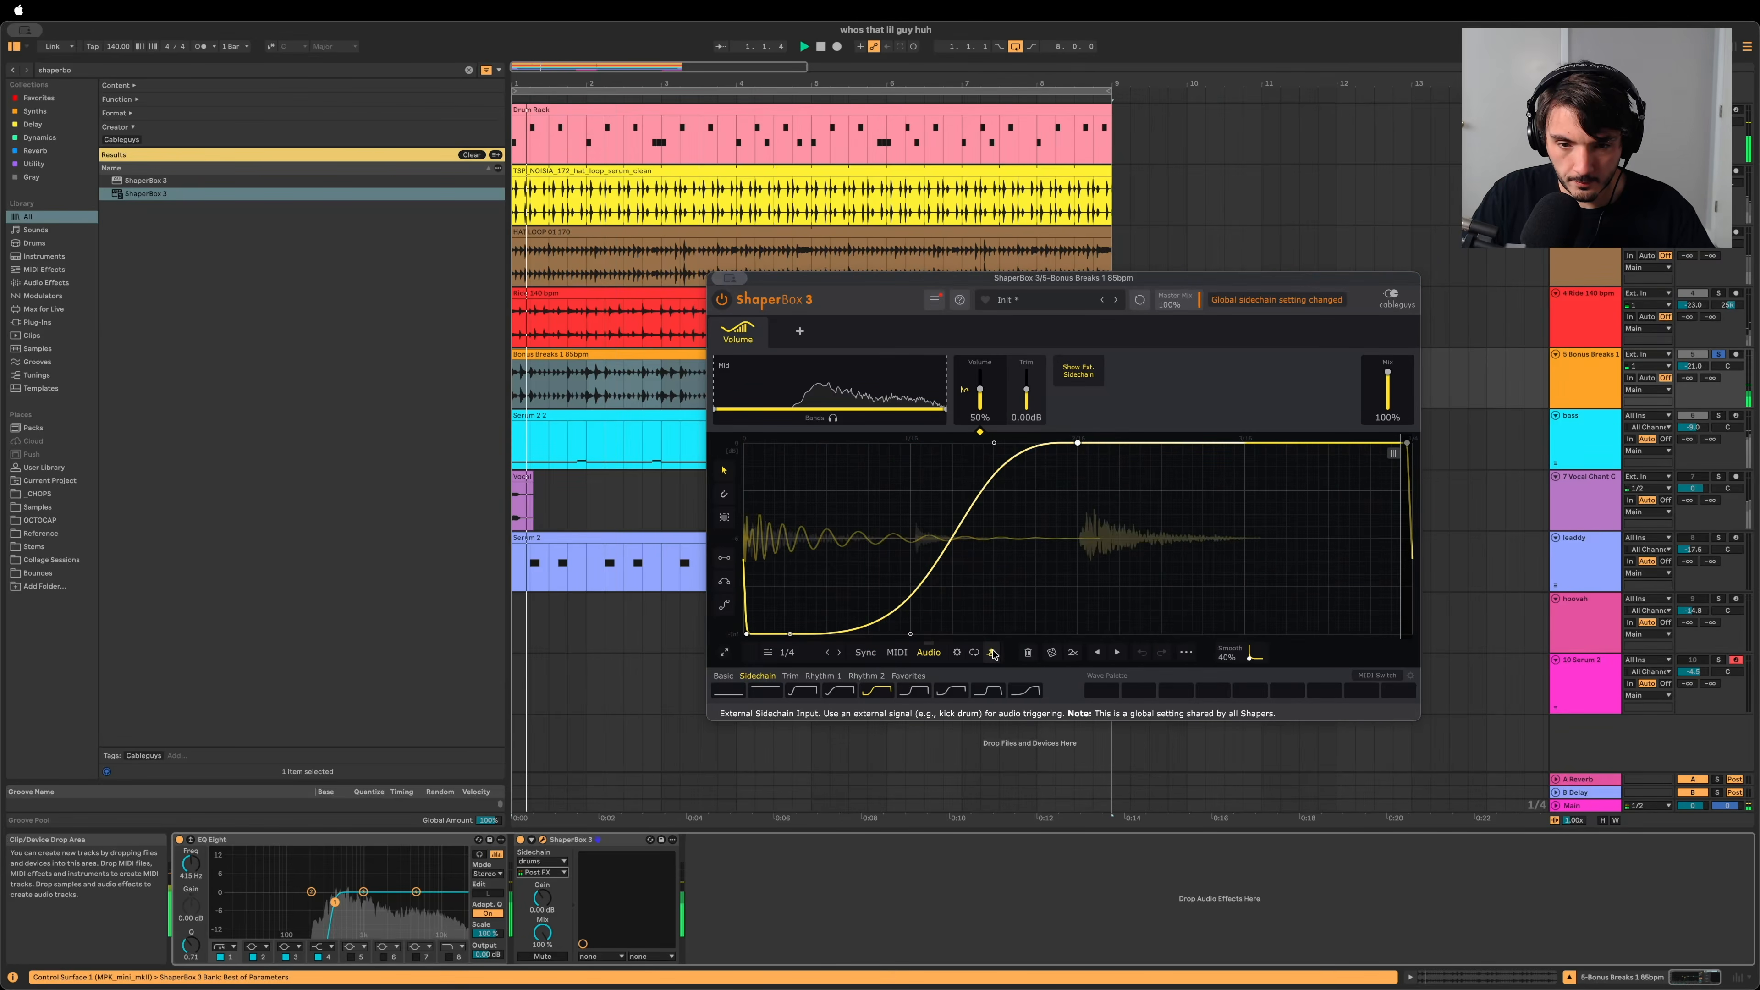
pyautogui.click(826, 653)
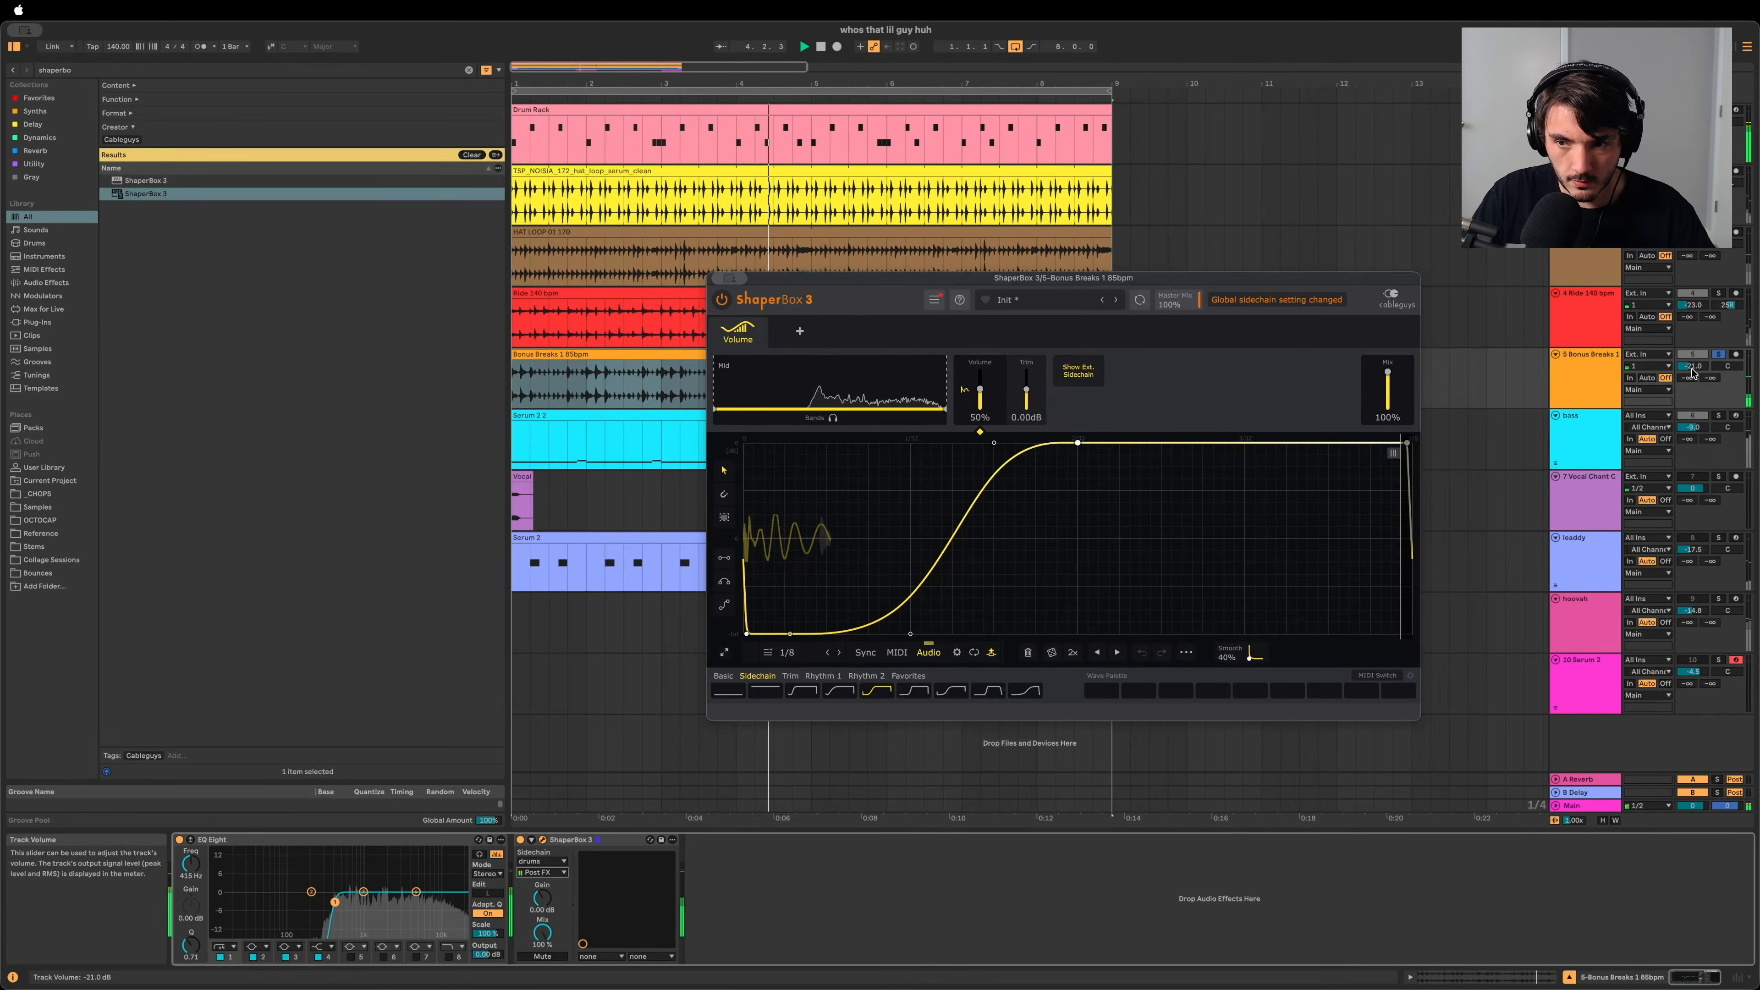
# Step: Raise the Bonus Breaks 1 85bpm track to about -16 dB and reshape the ducking curve so the volume recovers later and more steeply
pyautogui.moveTo(1693, 367); pyautogui.dragTo(1693, 352)
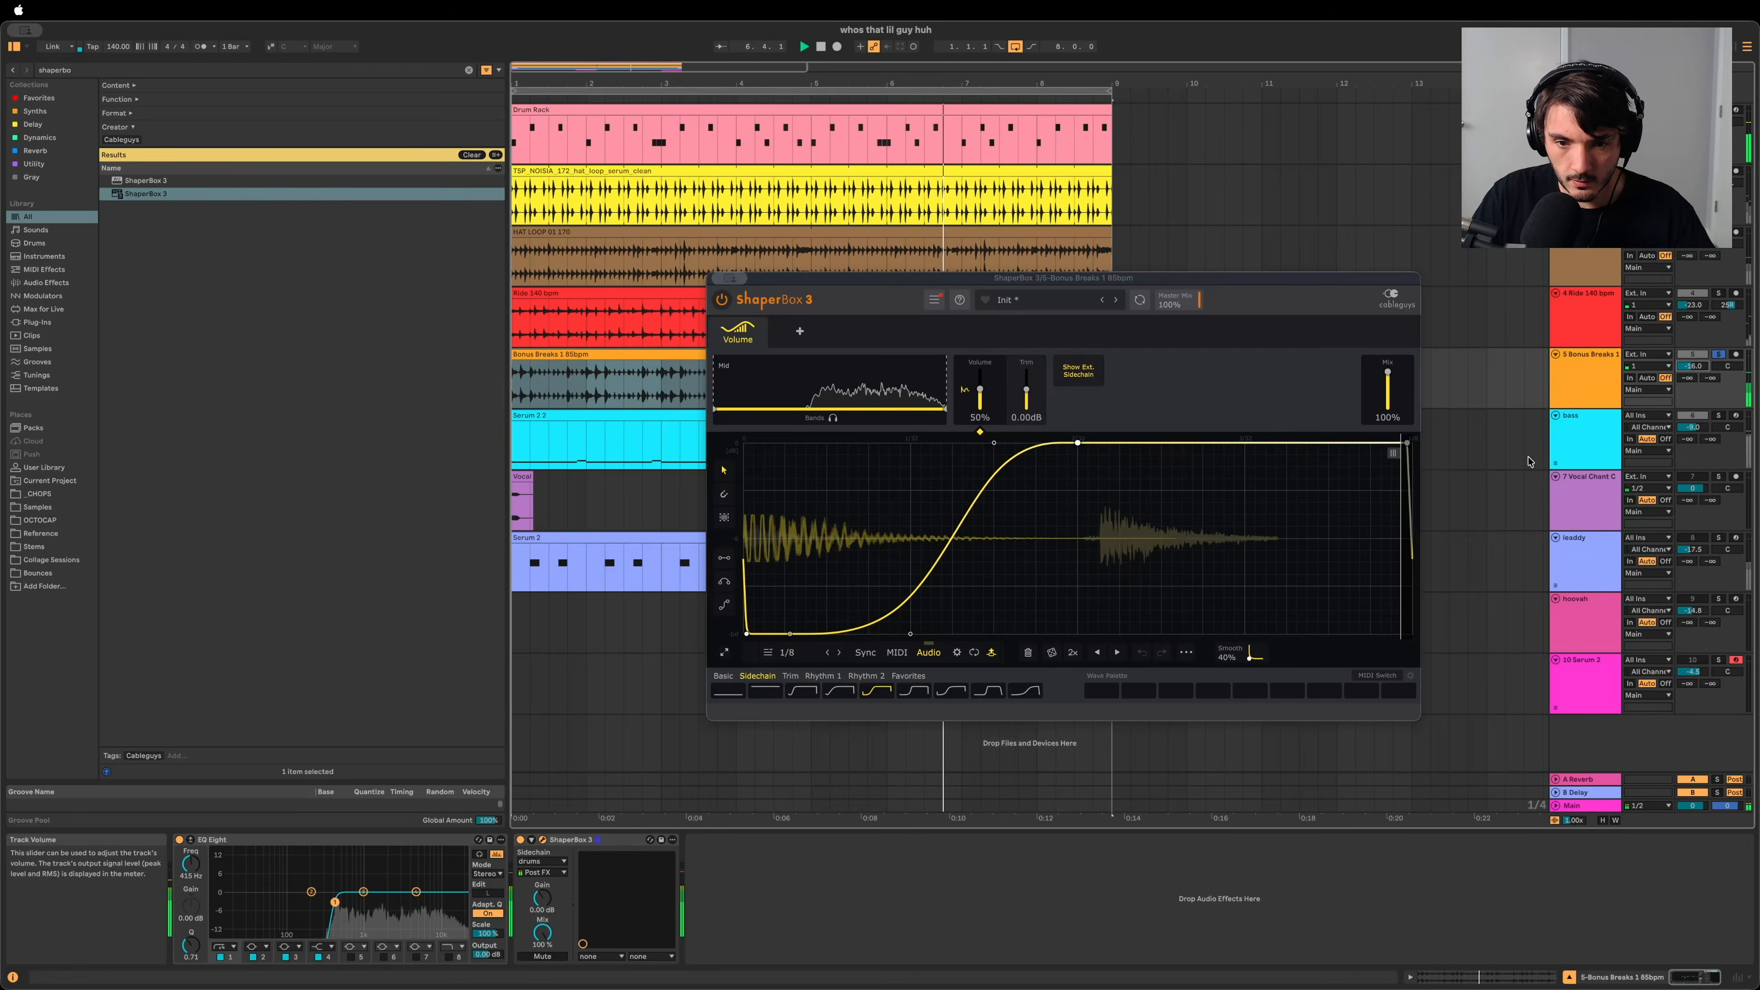
pyautogui.click(910, 634)
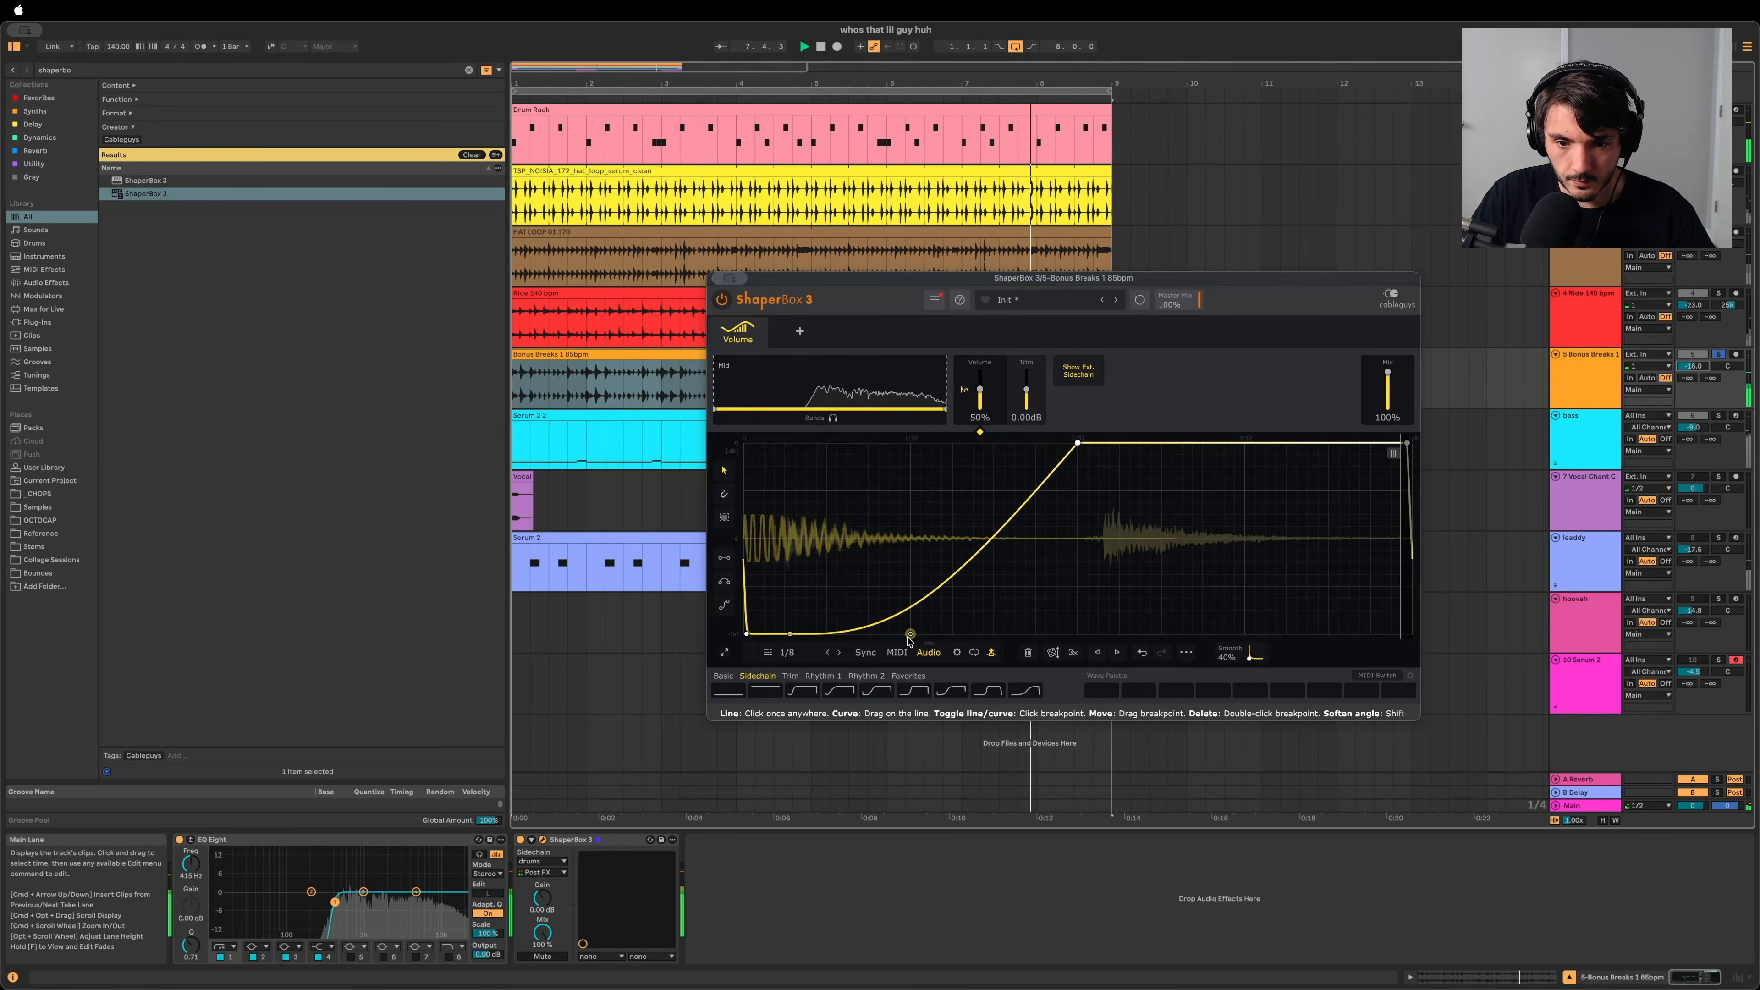
pyautogui.moveTo(910, 634); pyautogui.dragTo(994, 634)
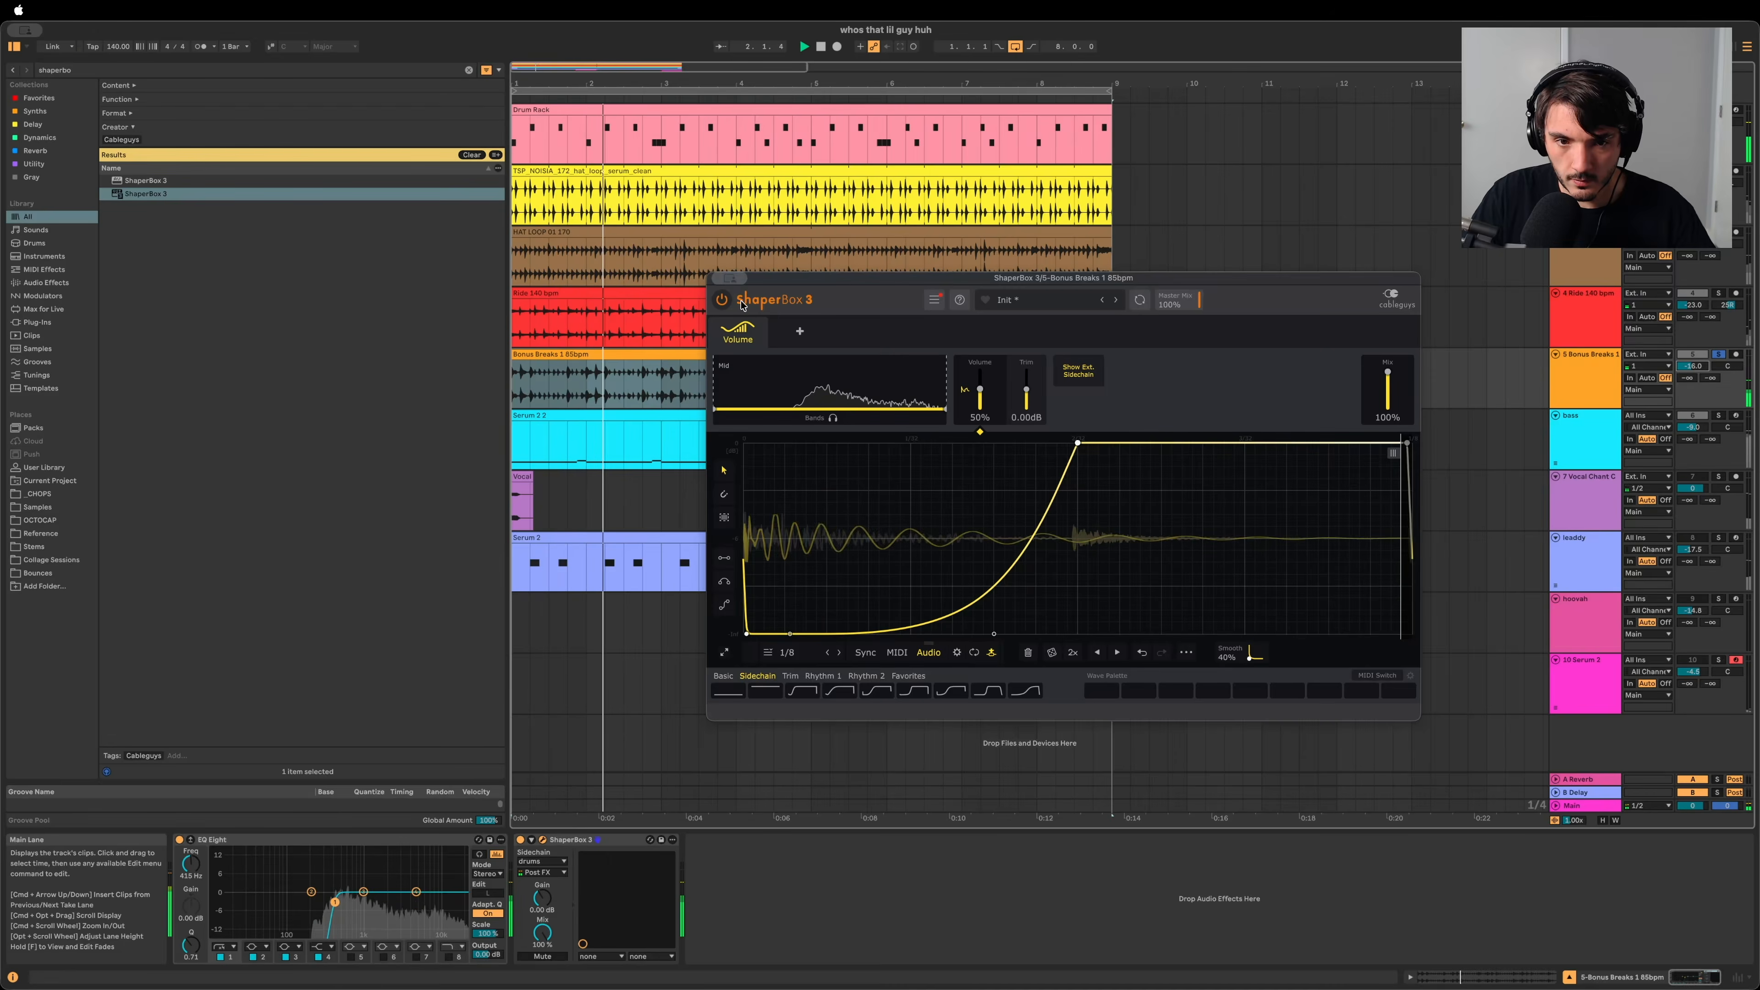
pyautogui.click(719, 278)
# Step: Compare the soloed drums and breaks with ShaperBox 3 bypassed and active
pyautogui.press('space')
pyautogui.click(521, 840)
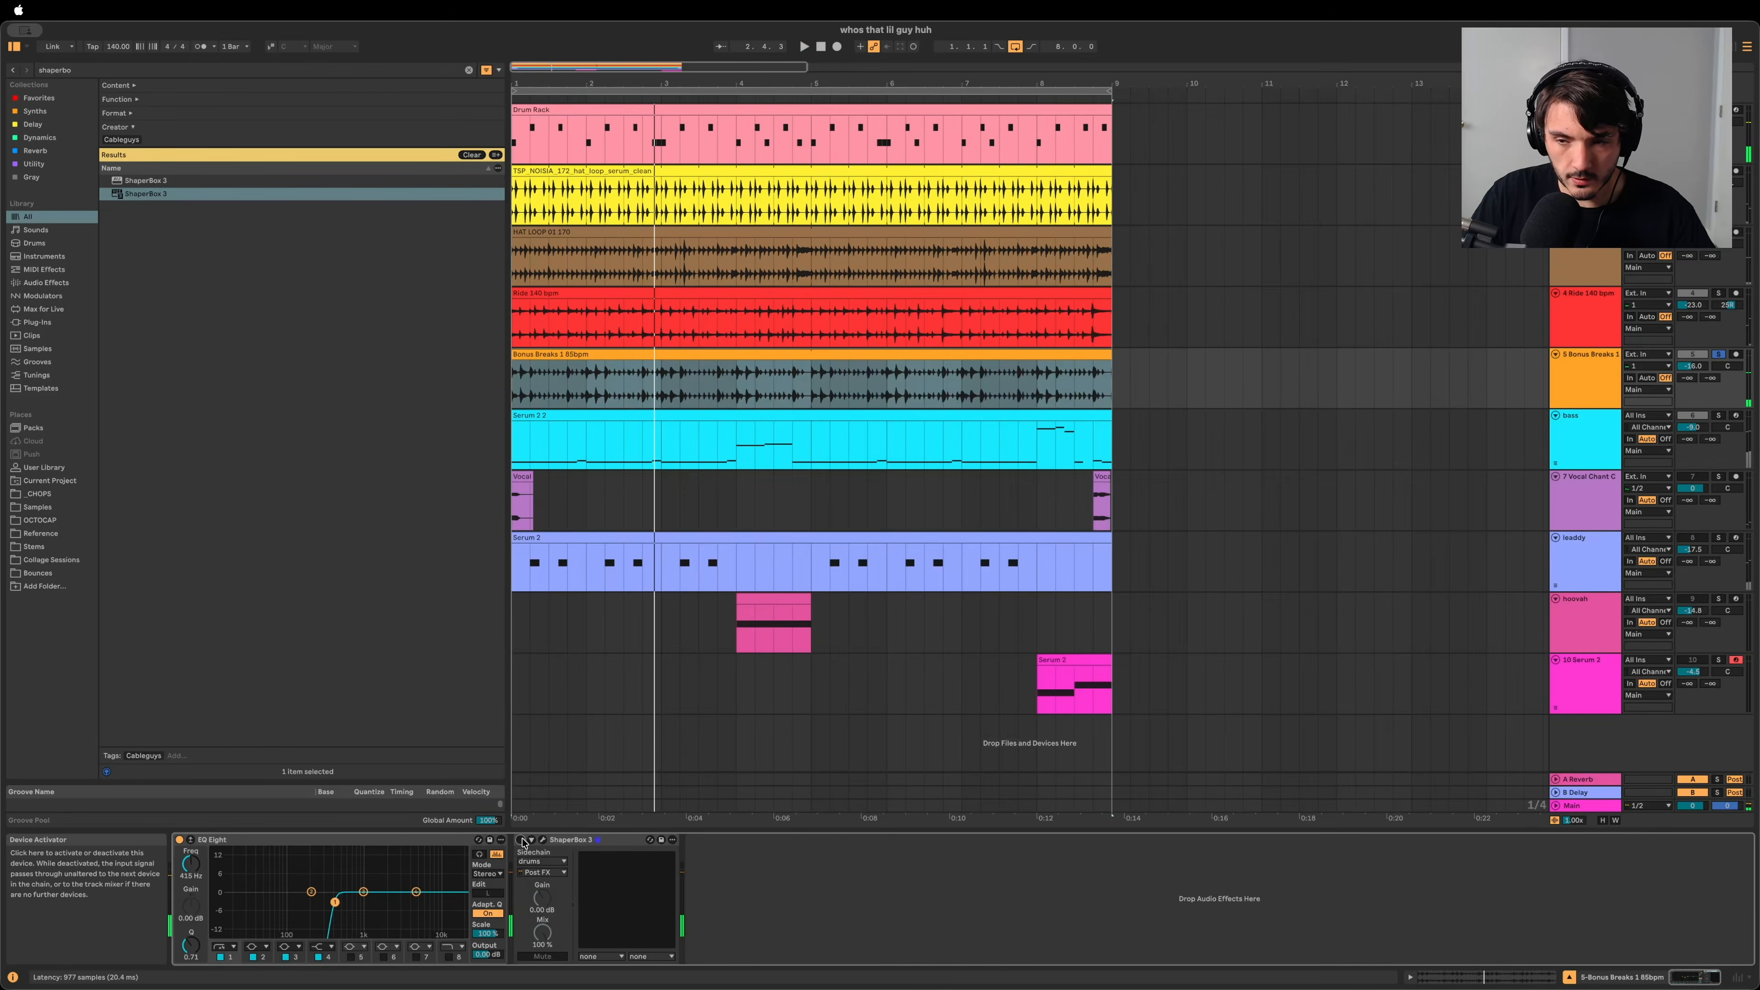
pyautogui.press('space')
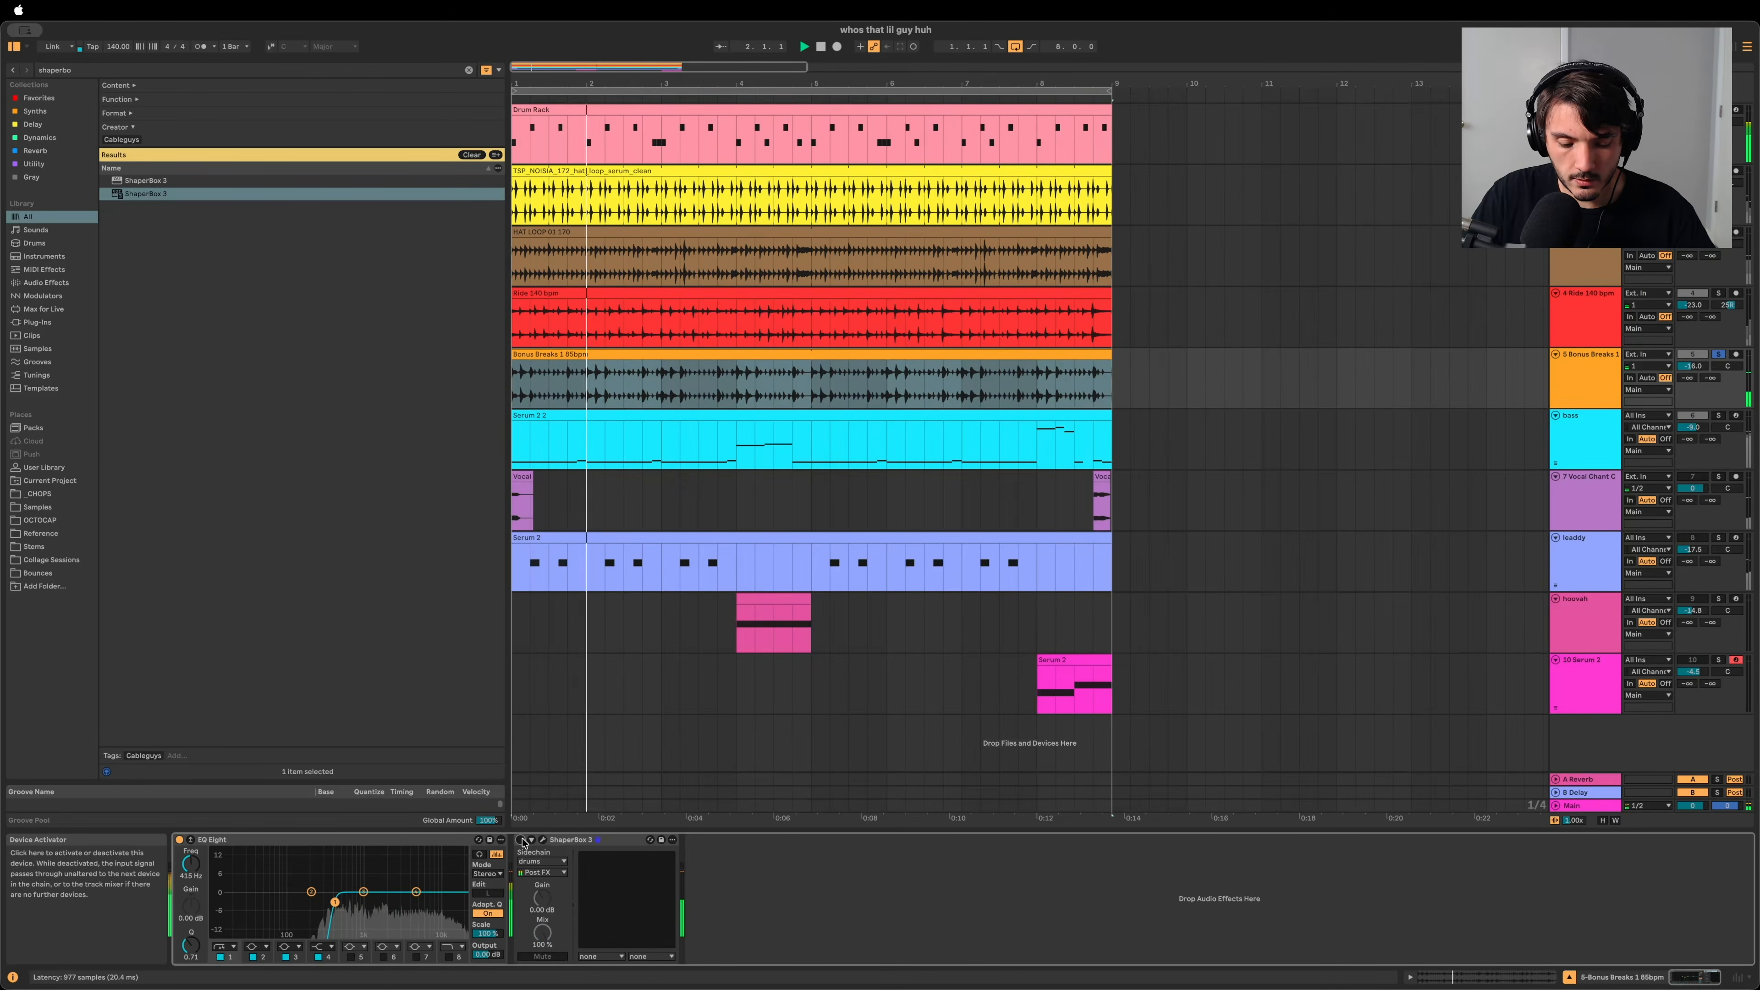
pyautogui.click(521, 840)
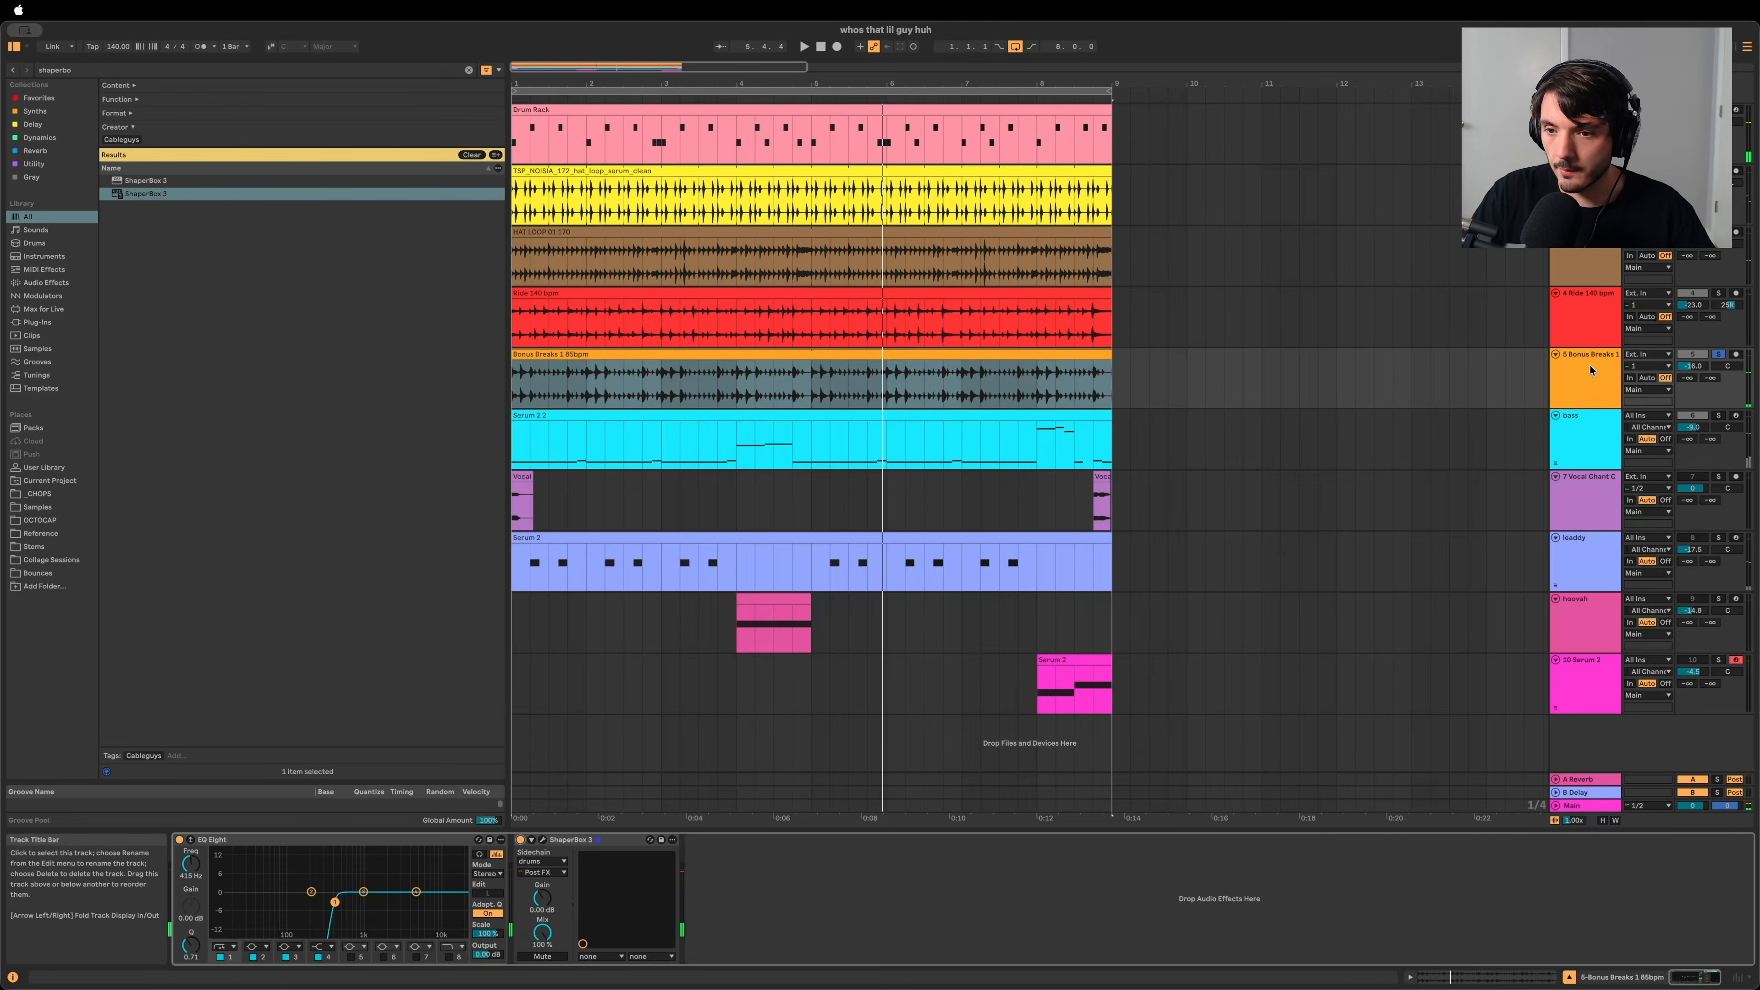
# Step: Unsolo the drums and Bonus Breaks 1 85bpm tracks and play the full mix
pyautogui.click(1719, 355)
pyautogui.press('space')
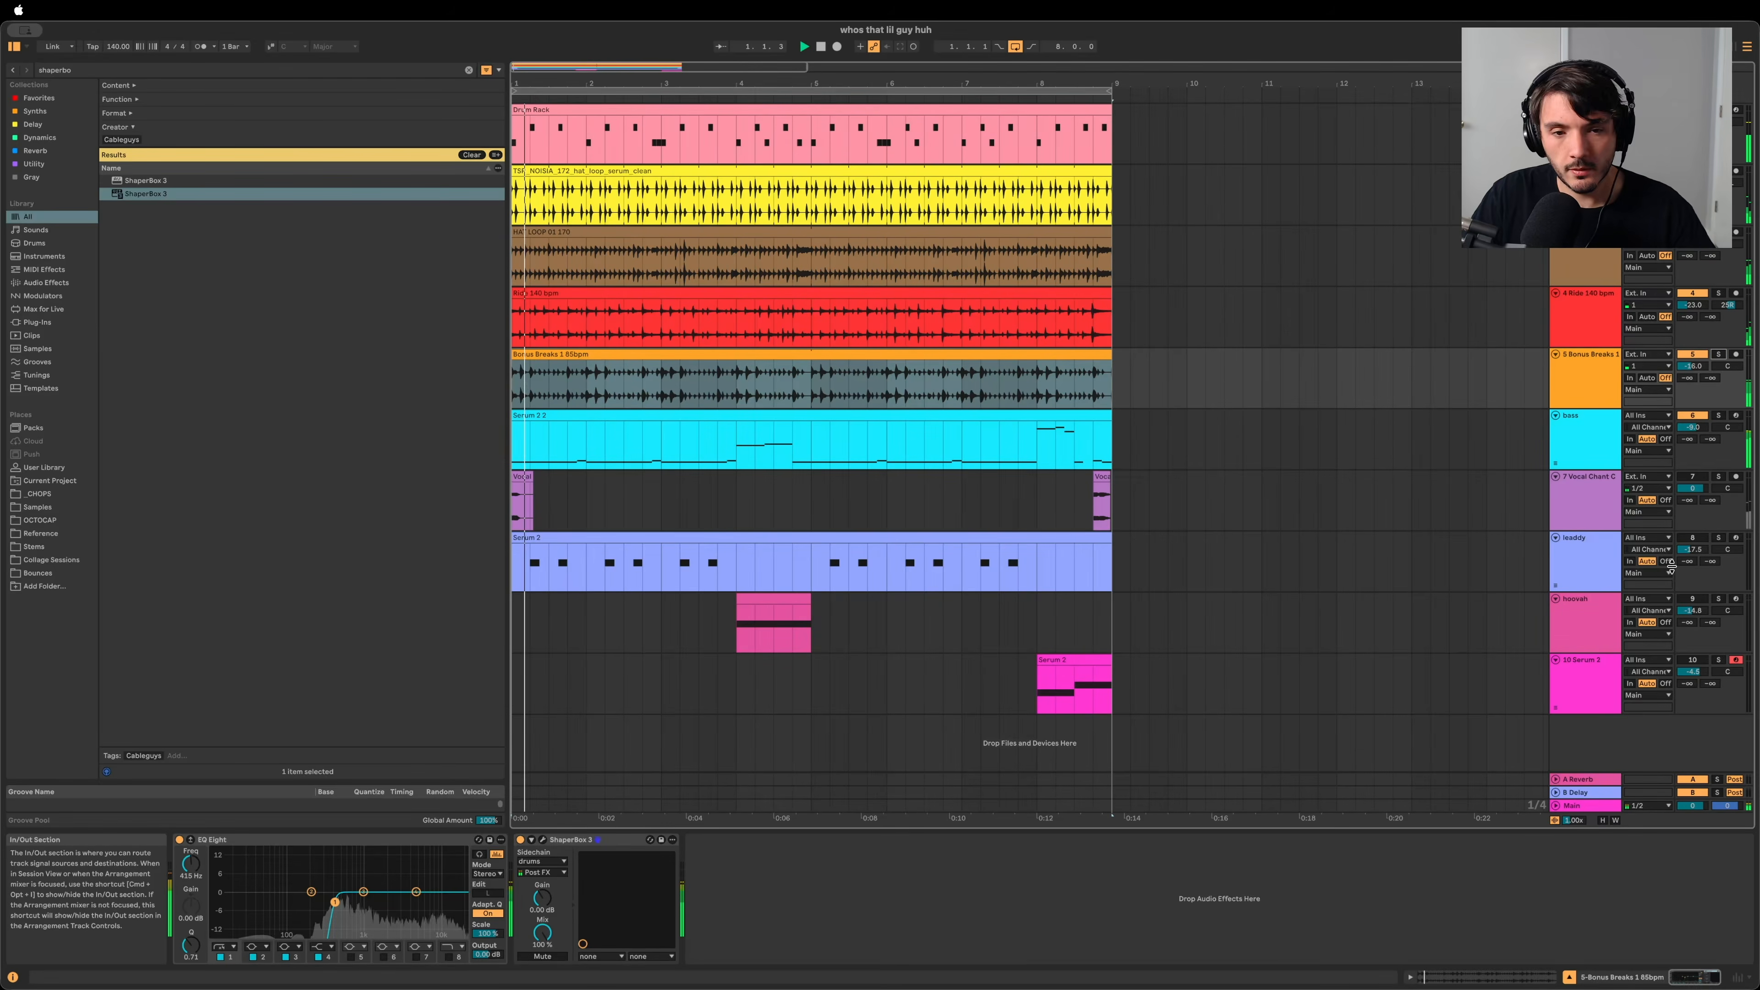
pyautogui.press('Up')
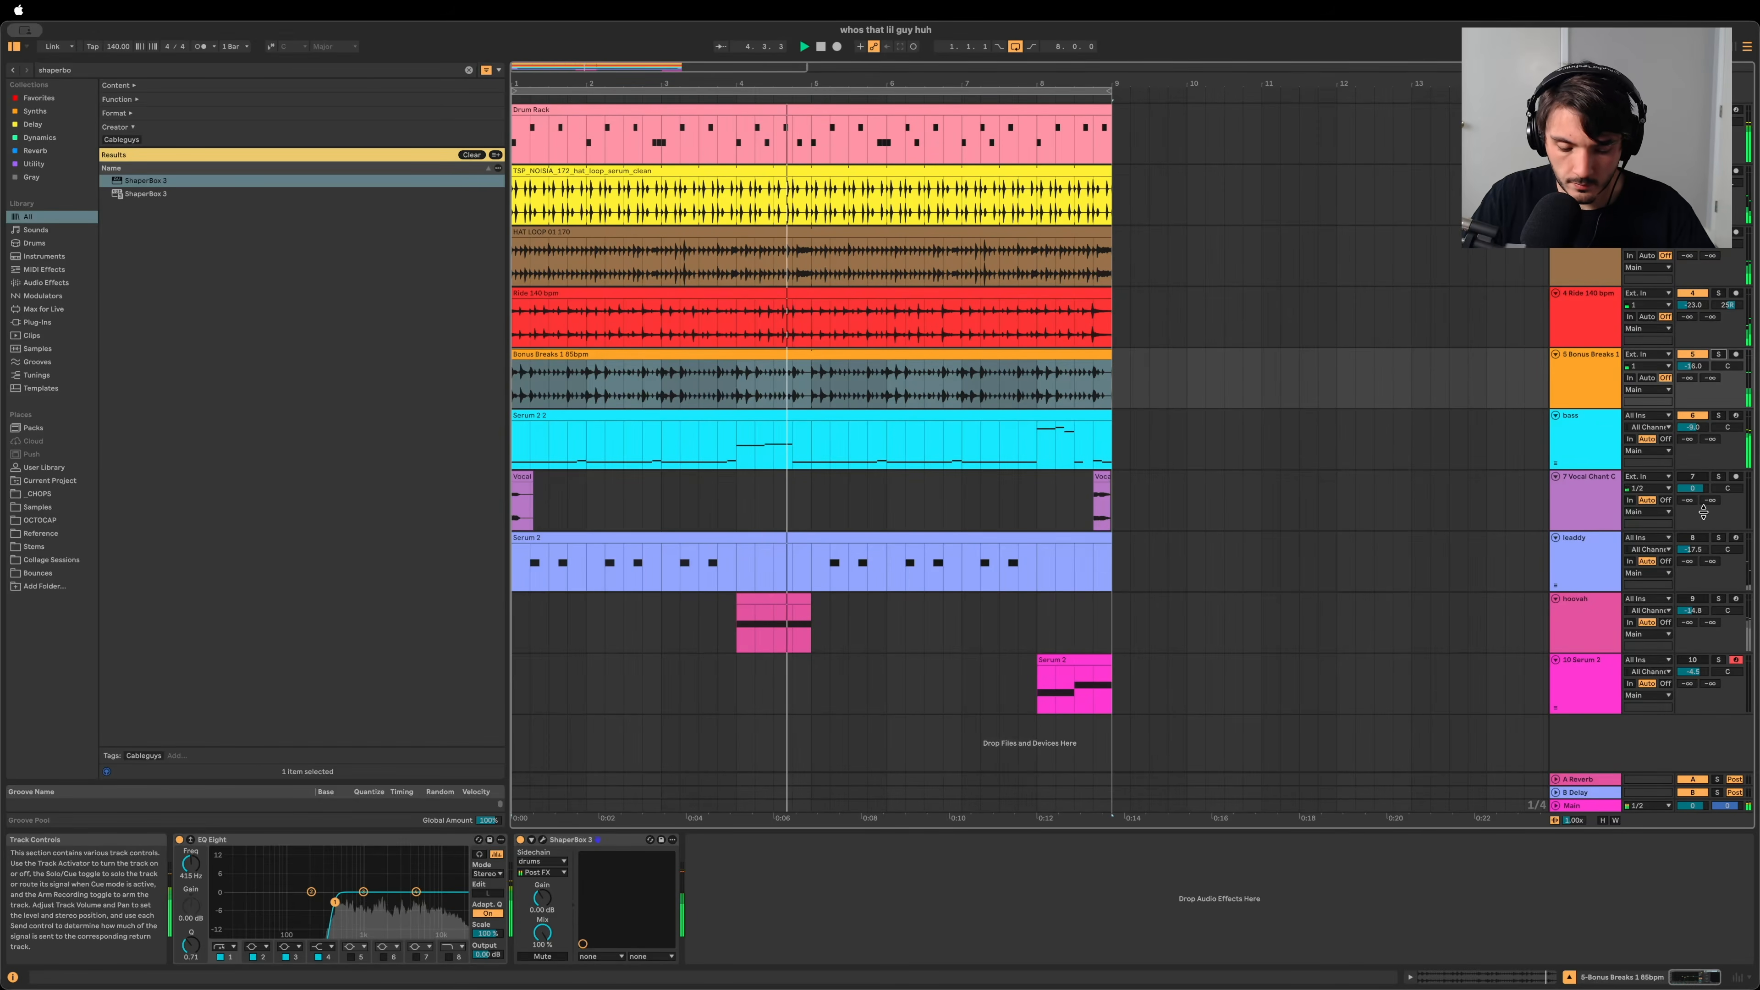
# Step: Solo the Vocal Chant Chipmunk Yo track and lower its volume slightly during playback
pyautogui.click(1603, 512)
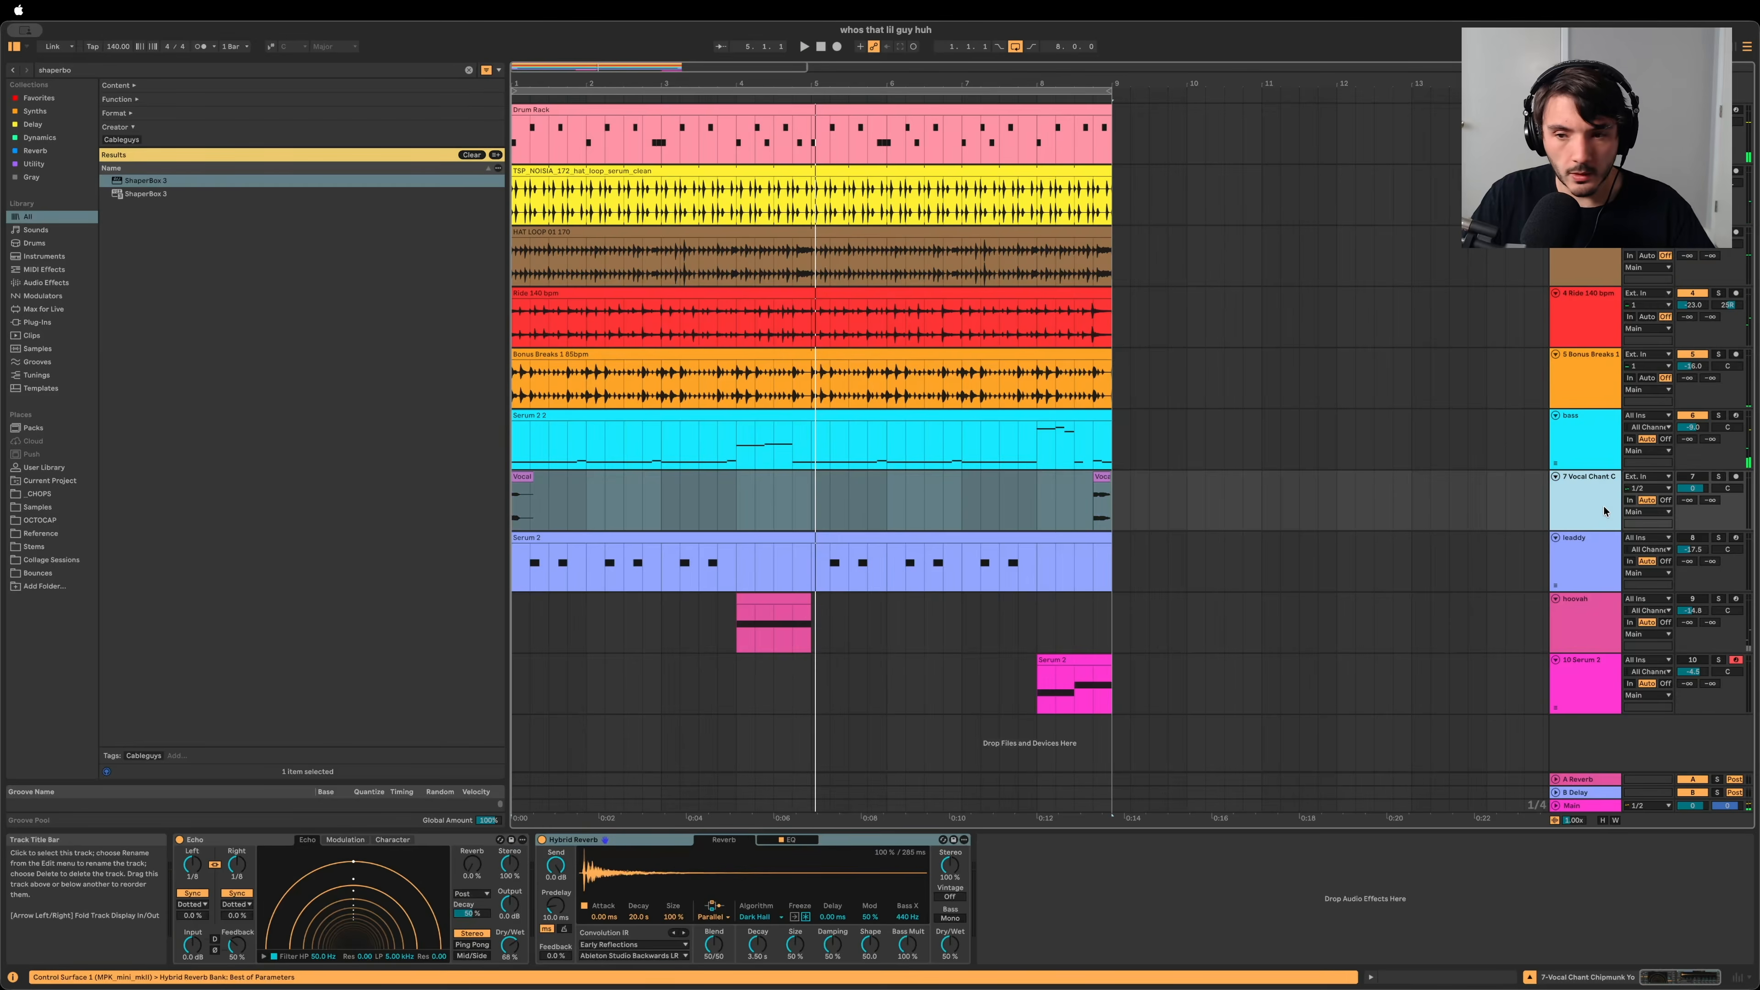
pyautogui.click(1714, 476)
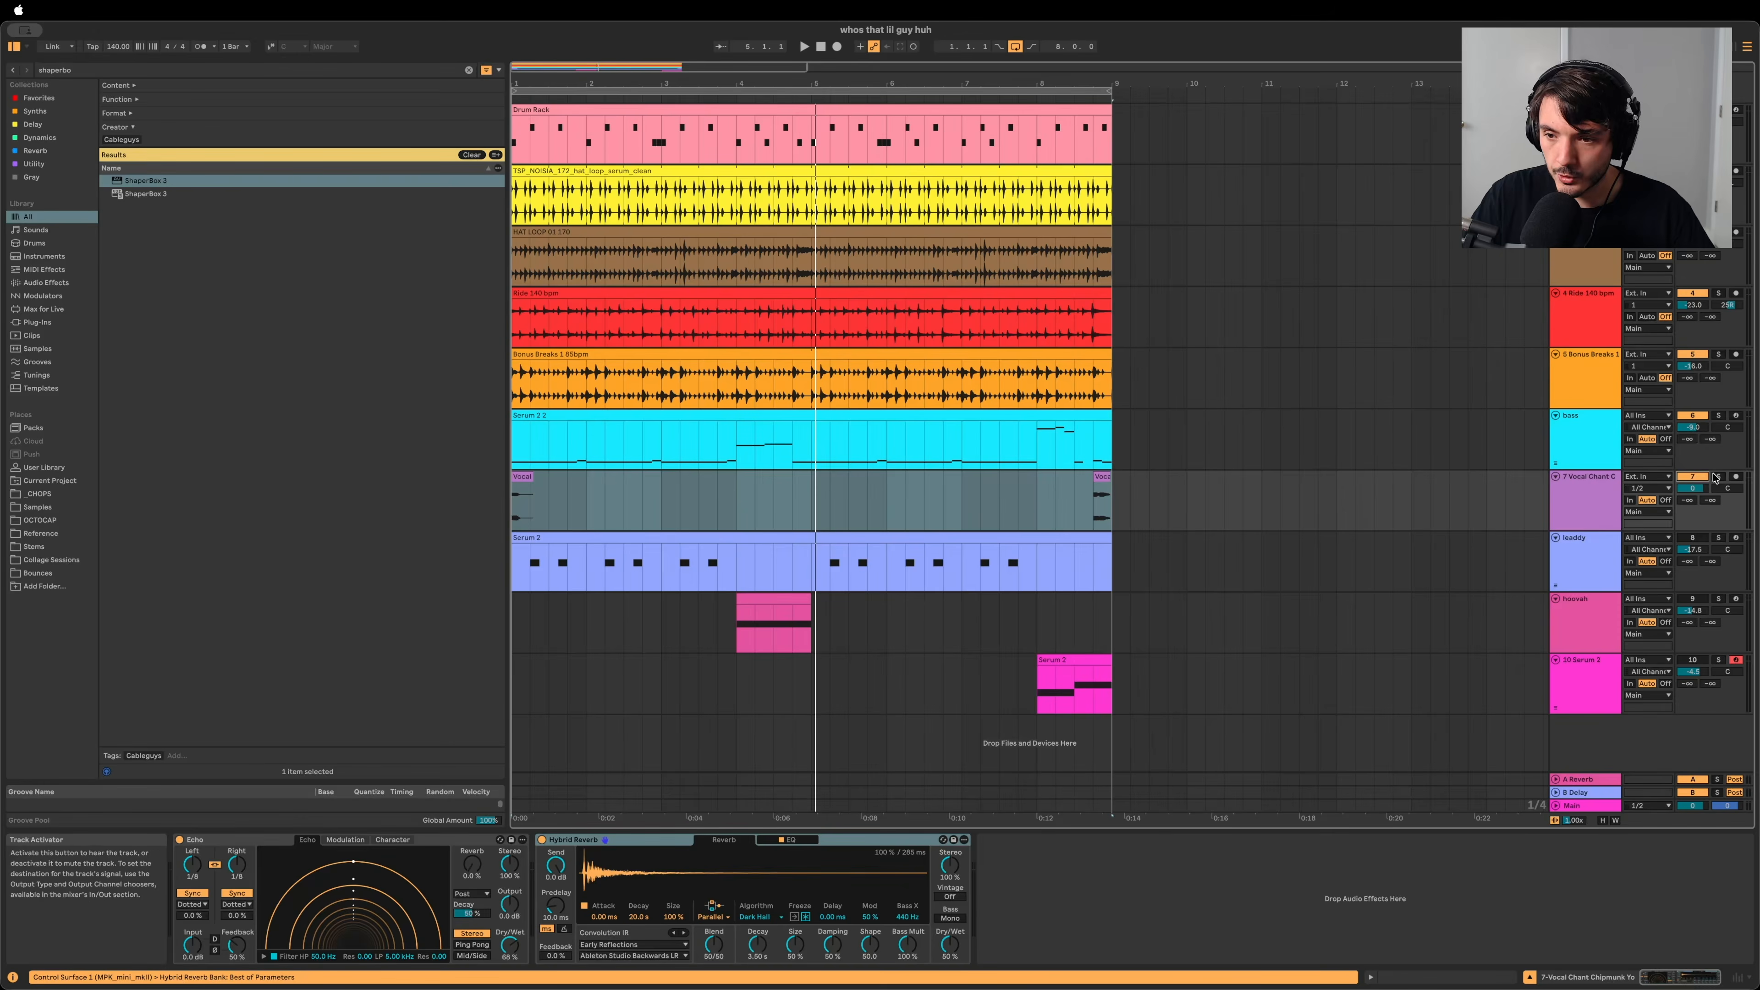
pyautogui.press('space')
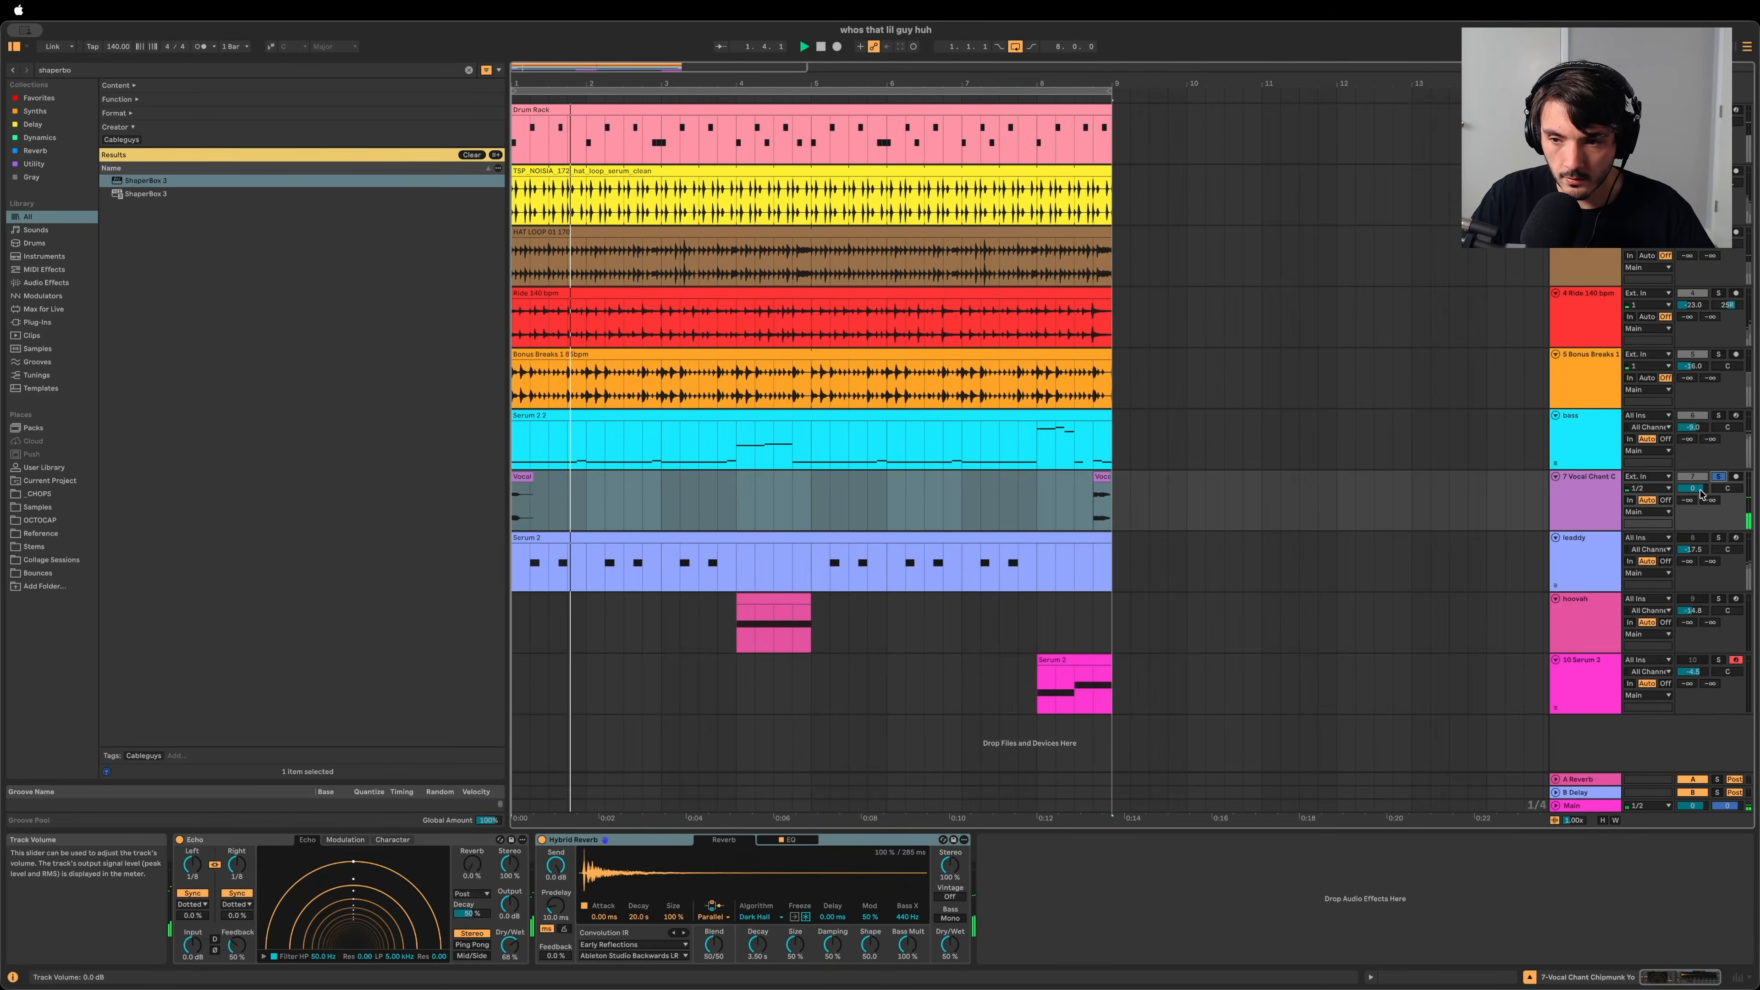
# Step: Pitch the first Vocal Chant Chipmunk Yo clip down about 7 semitones and audition it soloed
pyautogui.click(517, 480)
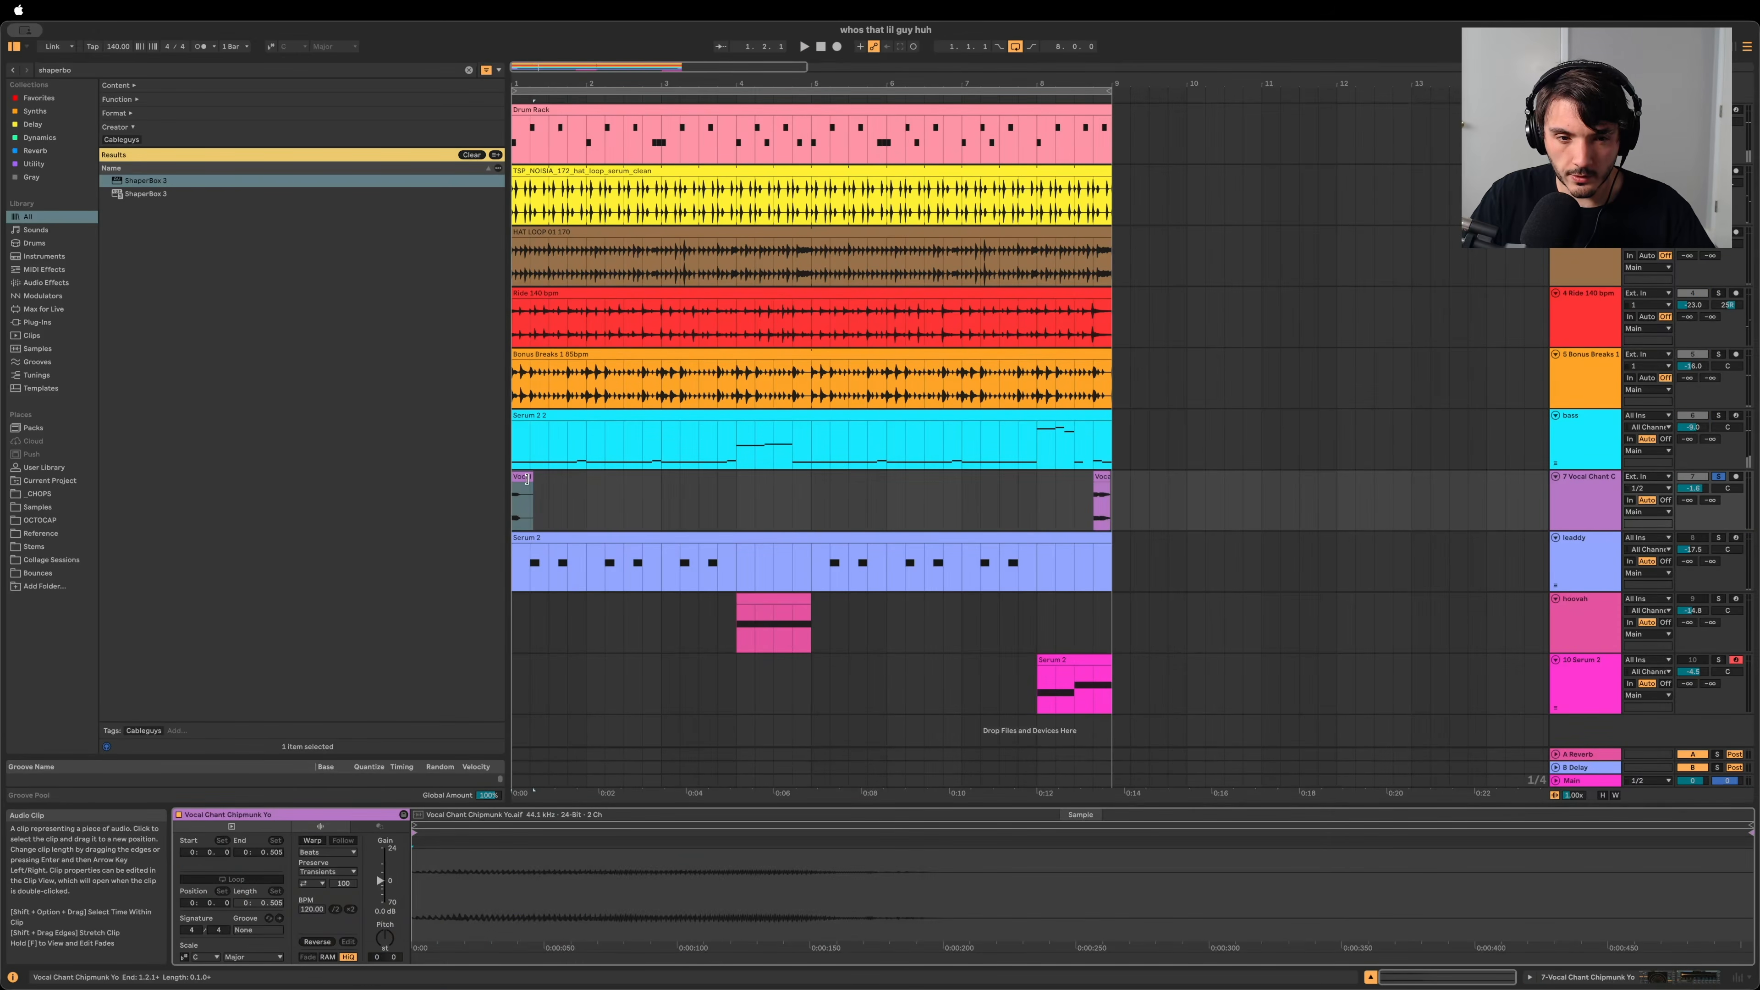
pyautogui.moveTo(380, 938)
pyautogui.mouseDown()
pyautogui.moveTo(379, 965)
pyautogui.moveTo(393, 938)
pyautogui.mouseUp()
pyautogui.press('space')
pyautogui.press('space')
pyautogui.press('space')
pyautogui.press('space')
# Step: Unsolo the Vocal Chant track, play it in the full mix, and bring up its effects chain
pyautogui.click(1717, 476)
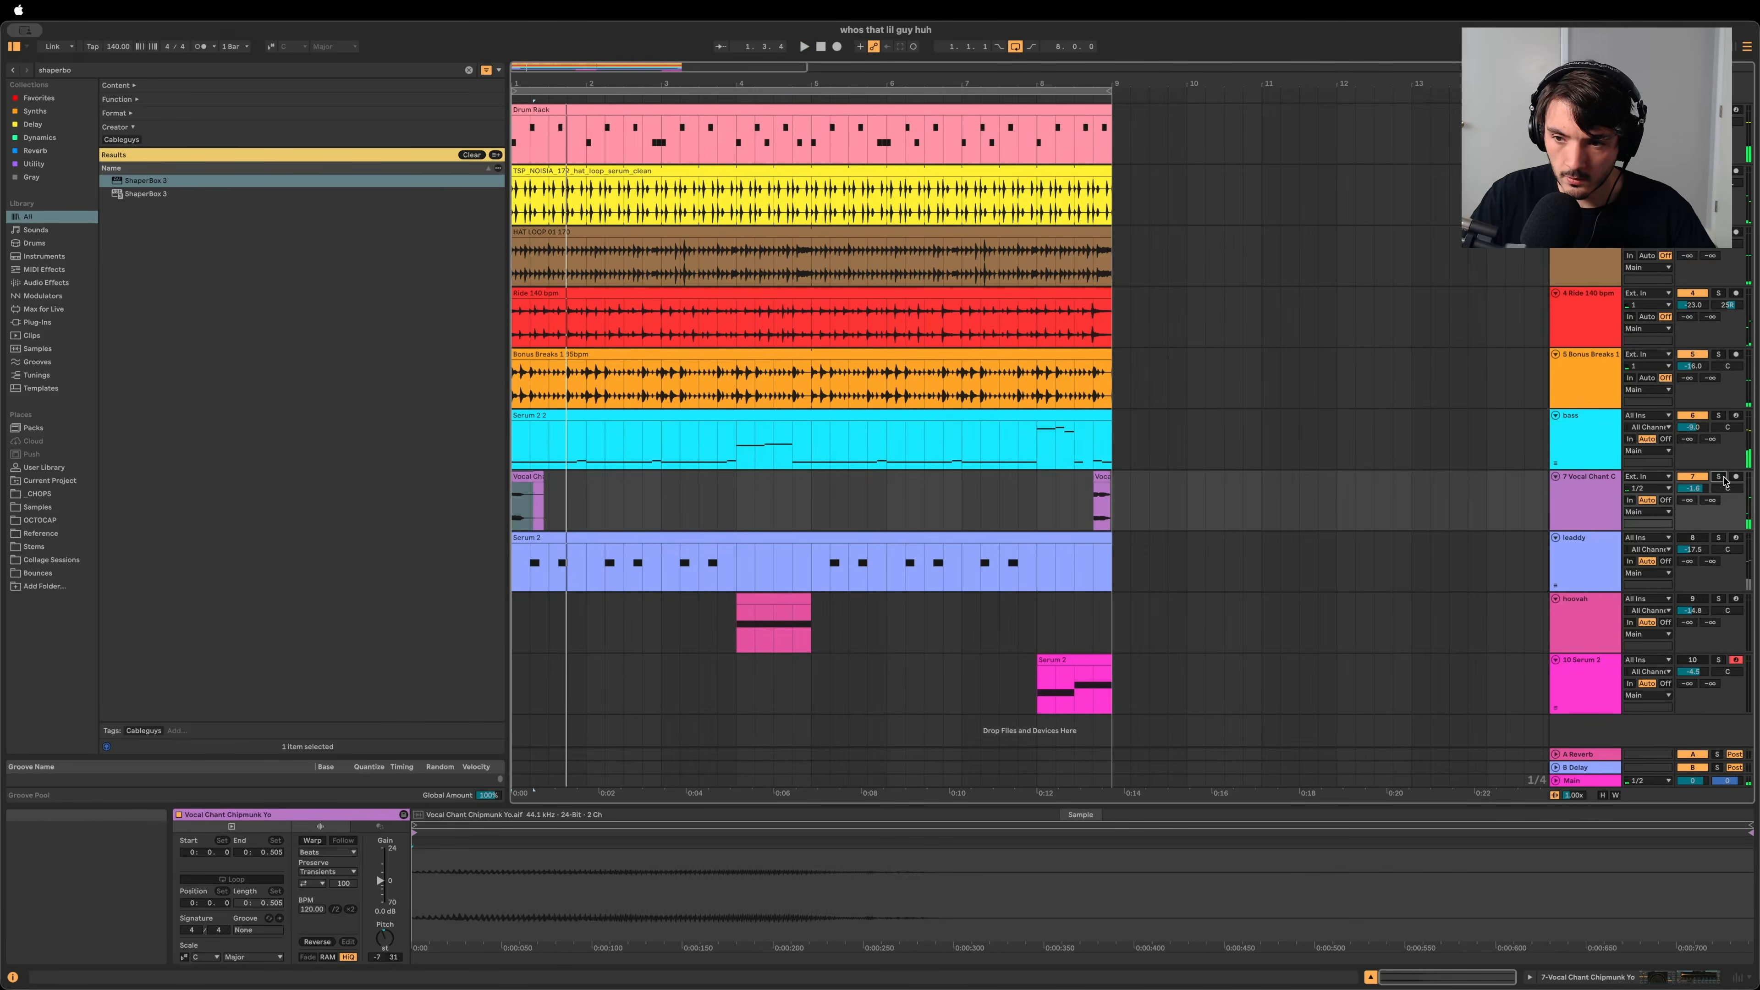
pyautogui.press('space')
pyautogui.click(1617, 499)
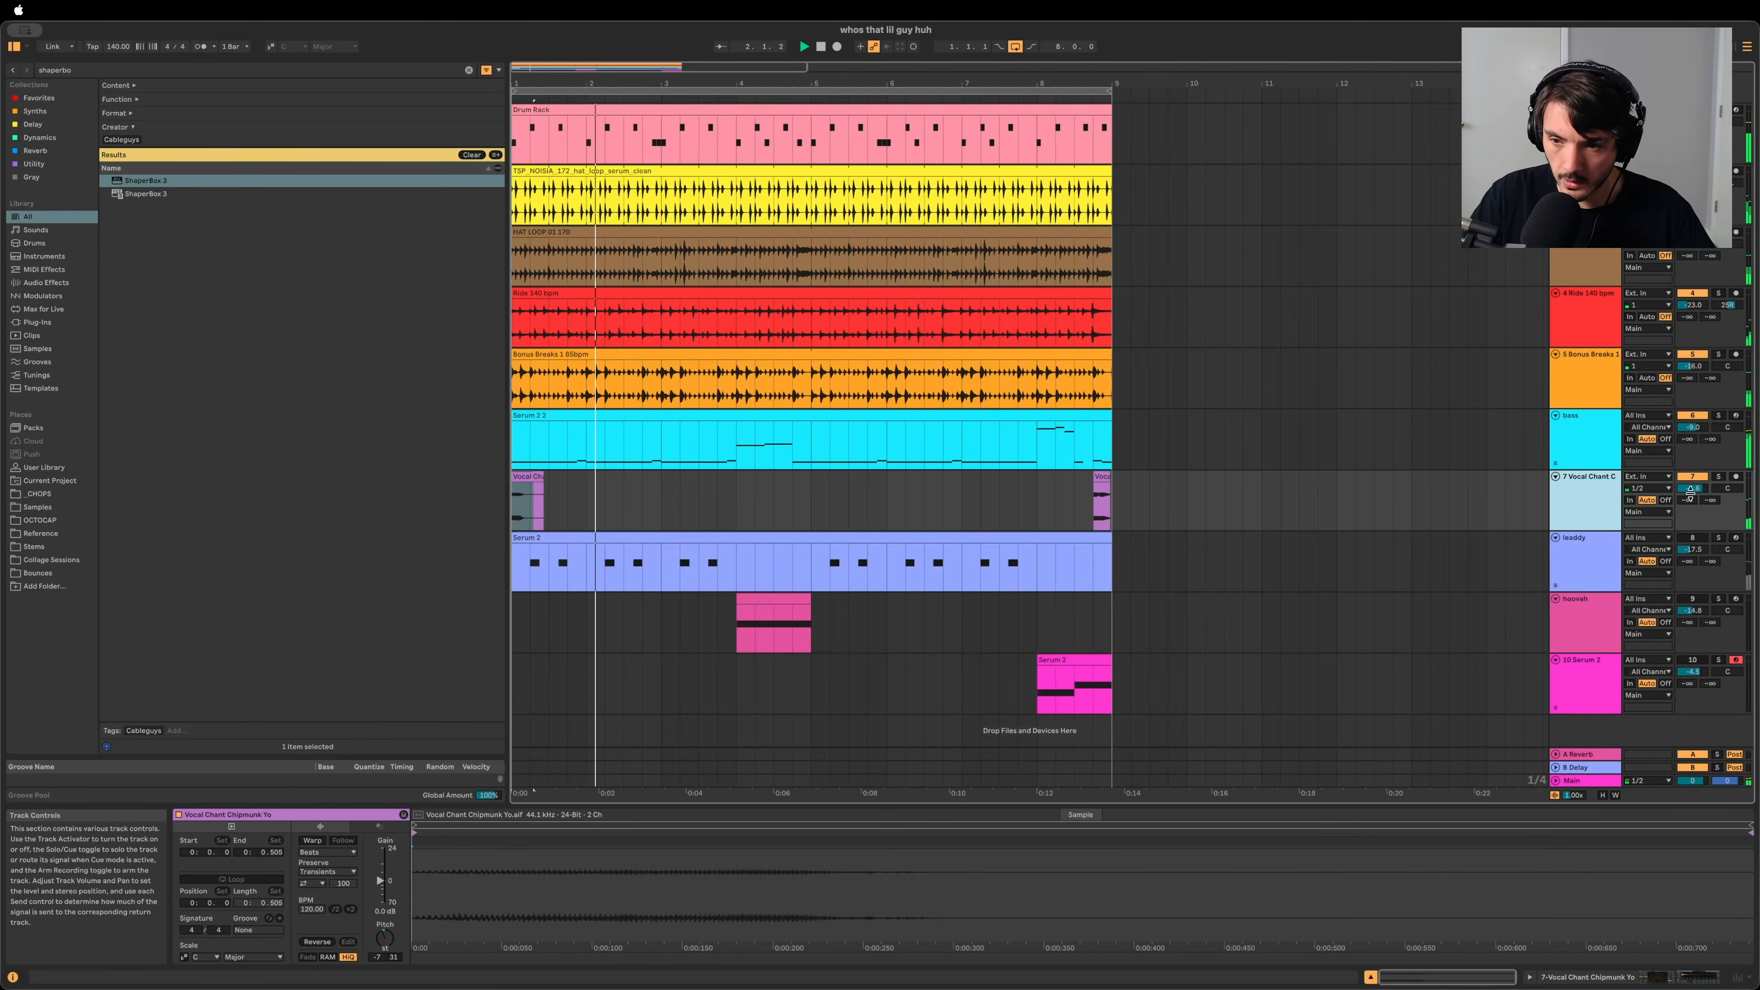
pyautogui.click(1601, 500)
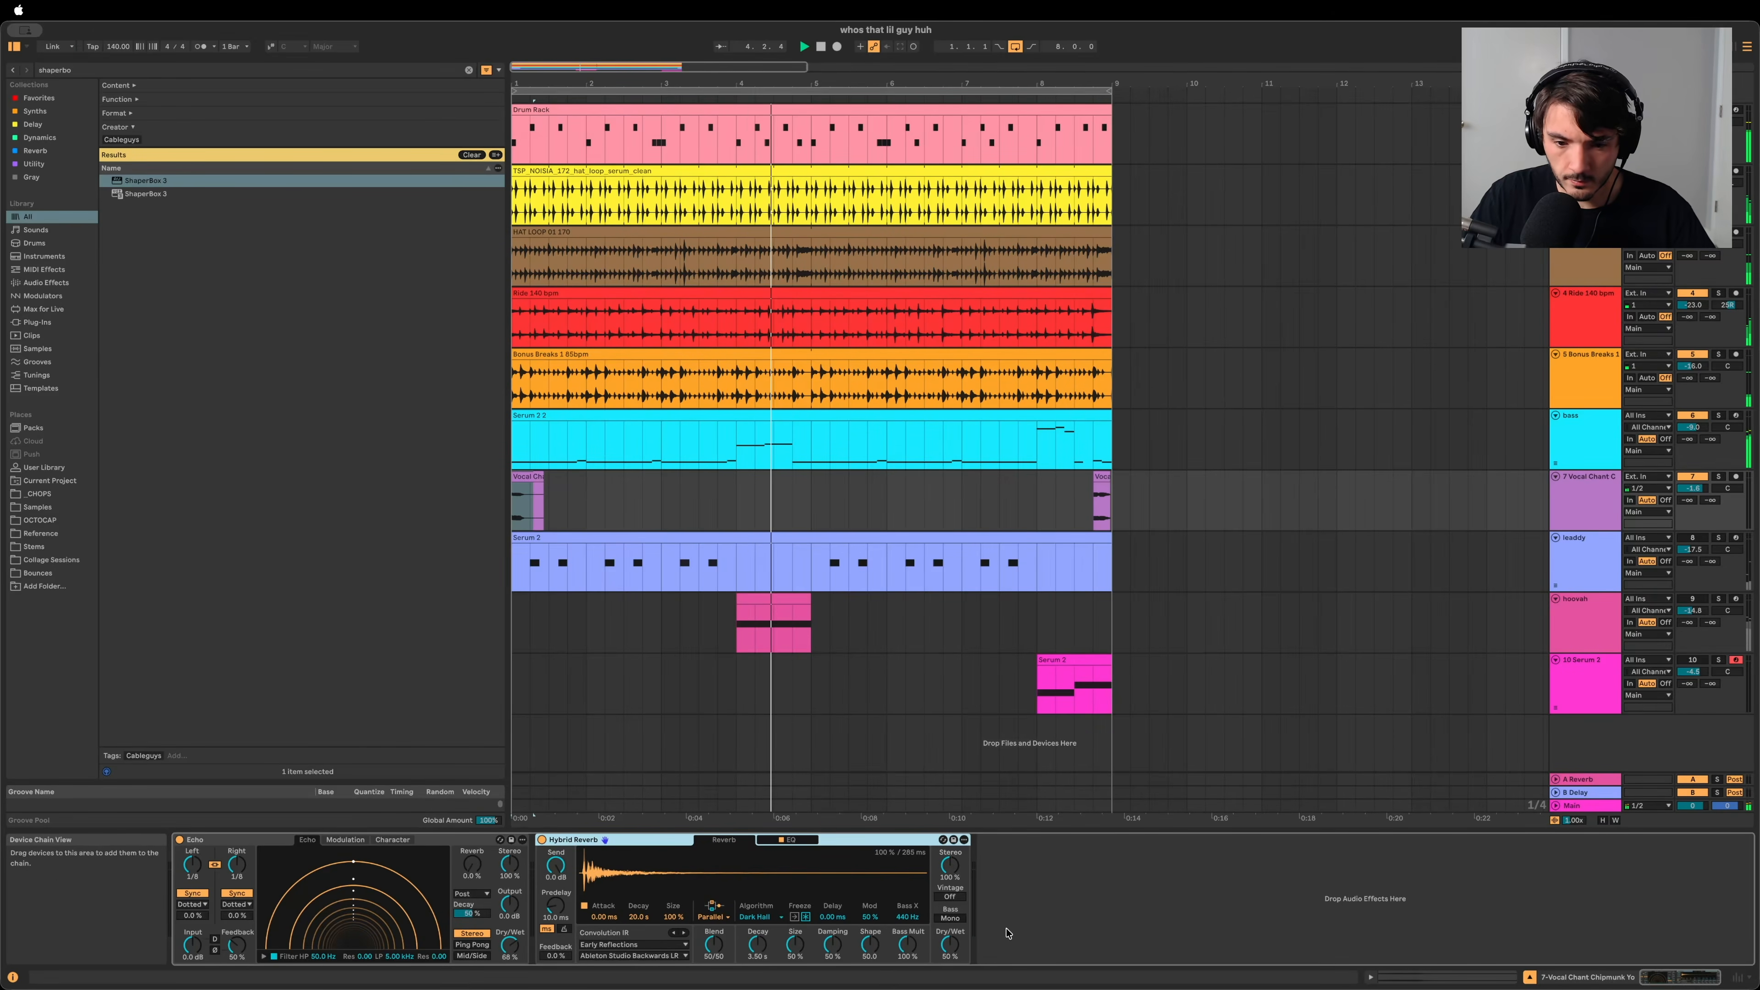
# Step: Select the Vocal Chop Jungle clip at the end of the loop and check the vocal track's level in the Session mixer
pyautogui.click(1103, 479)
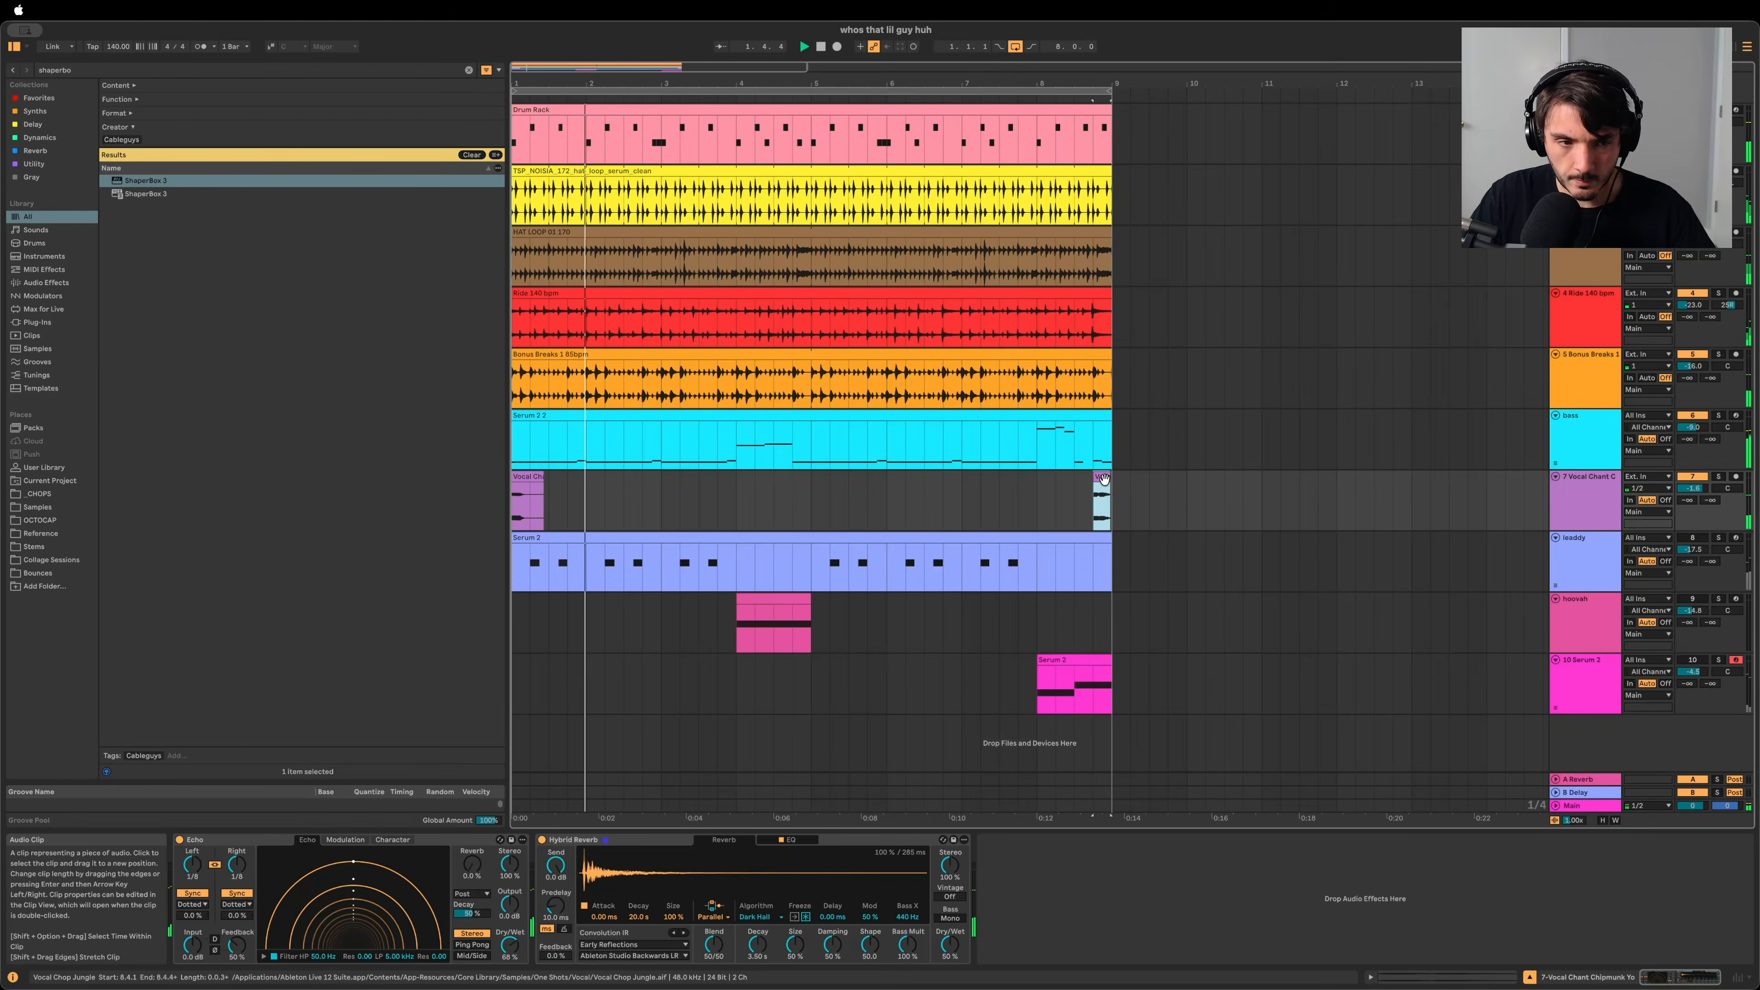
pyautogui.press('Tab')
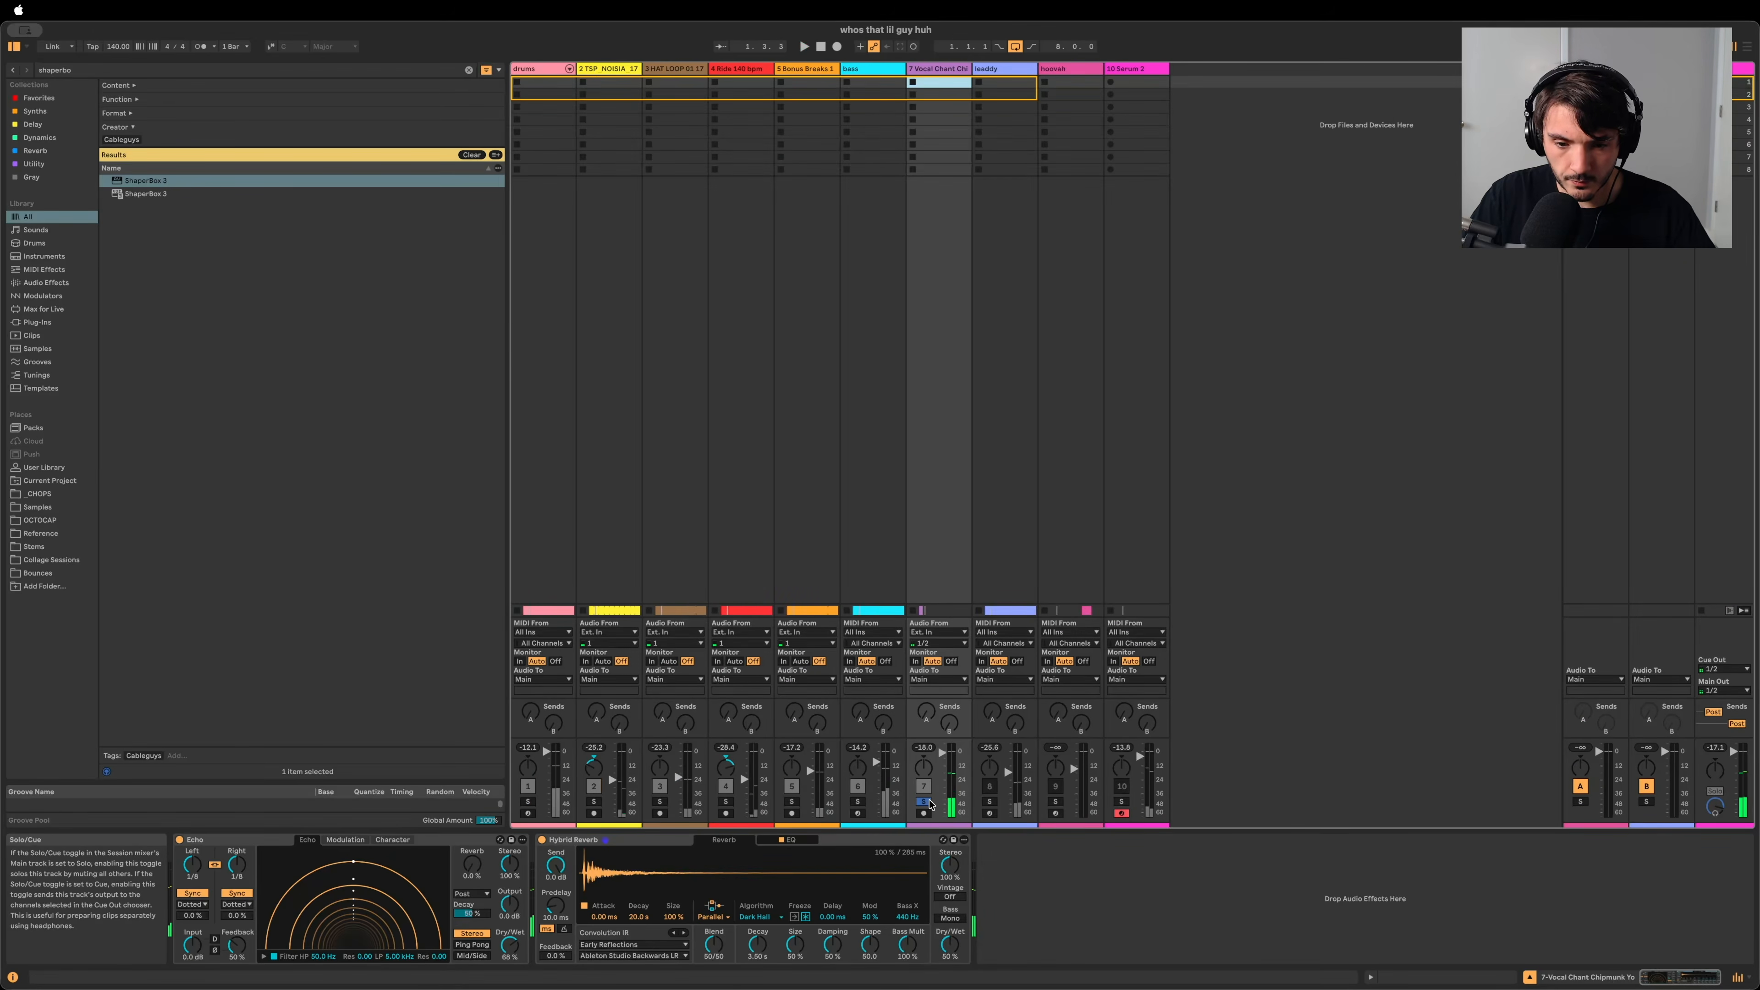
pyautogui.press('Tab')
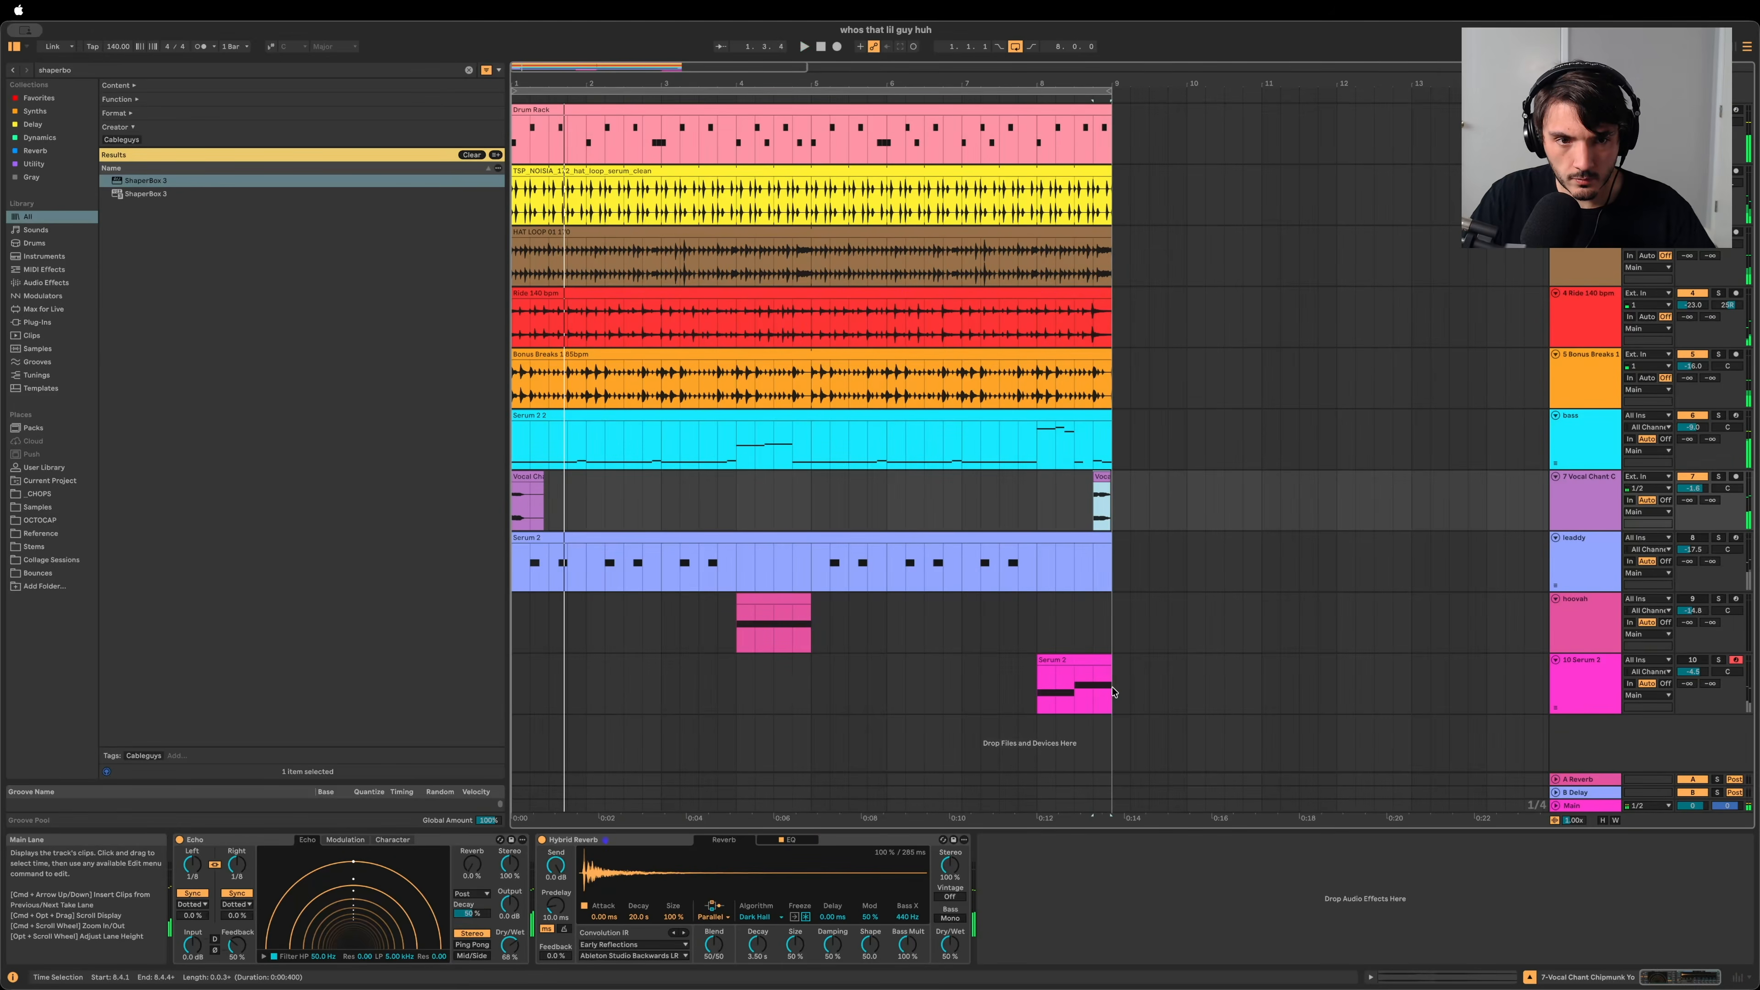
# Step: Replay the loop, add EQ Eight after Hybrid Reverb on the Vocal Chant track, and audition that track soloed
pyautogui.click(820, 46)
pyautogui.press('space')
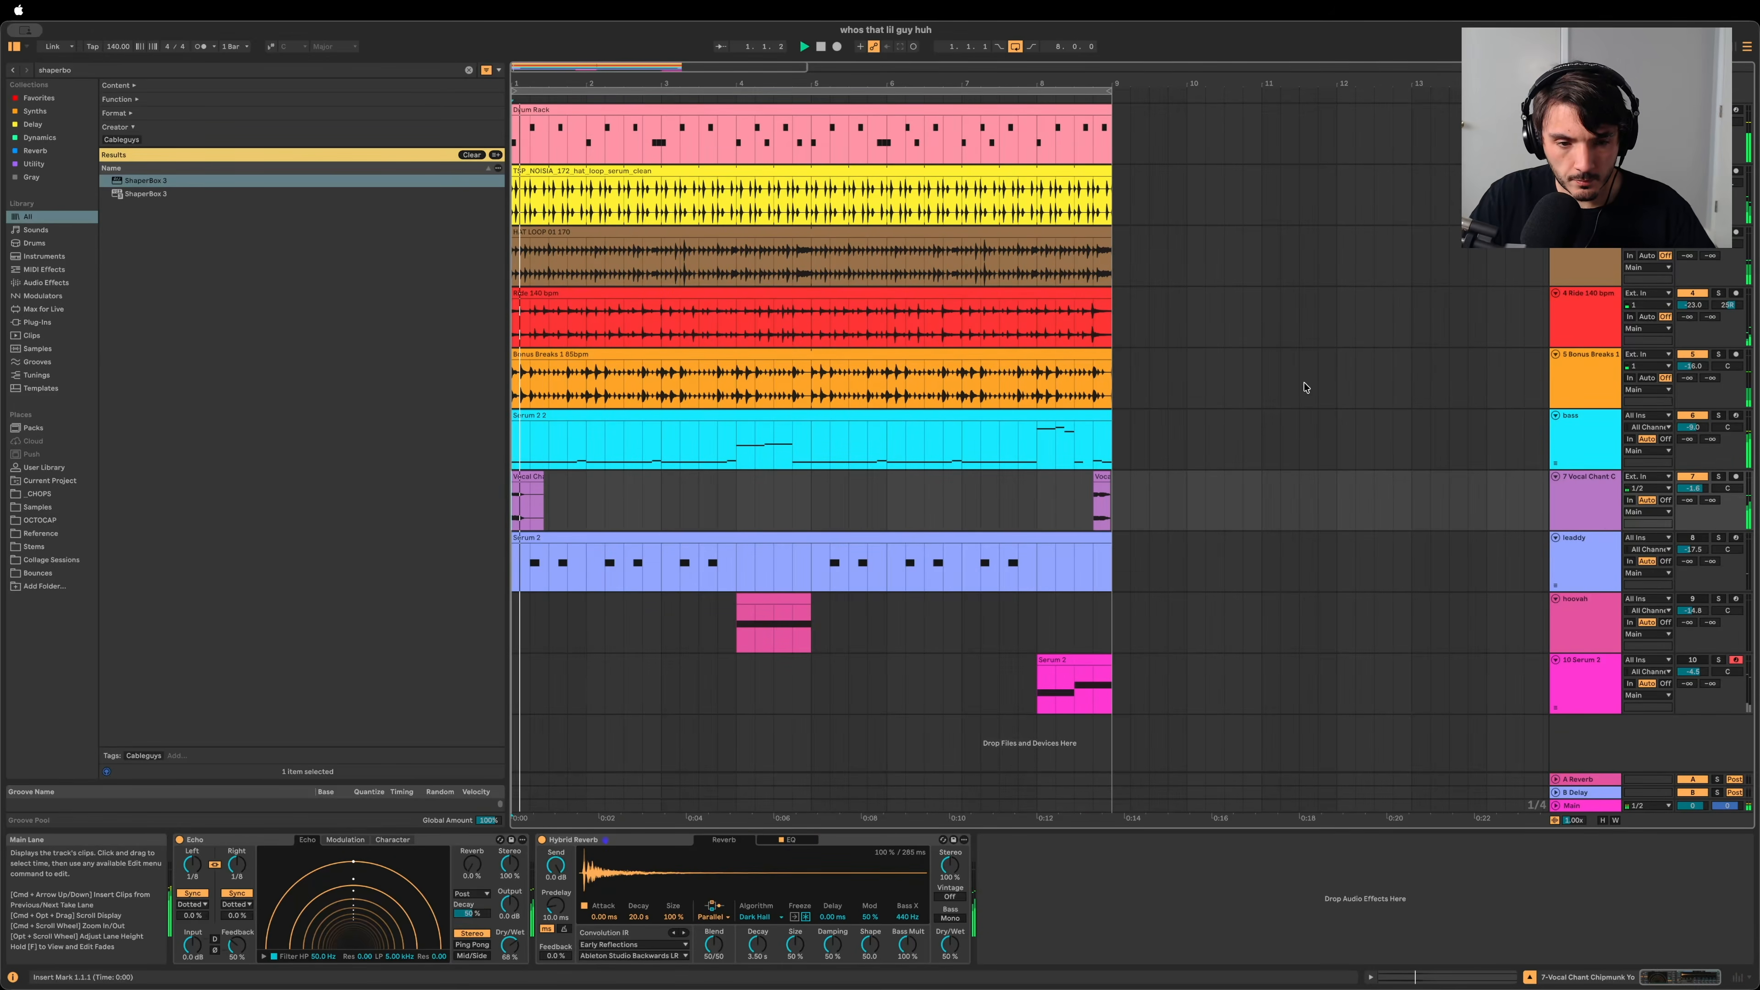
pyautogui.press('super+f')
pyautogui.write('eq')
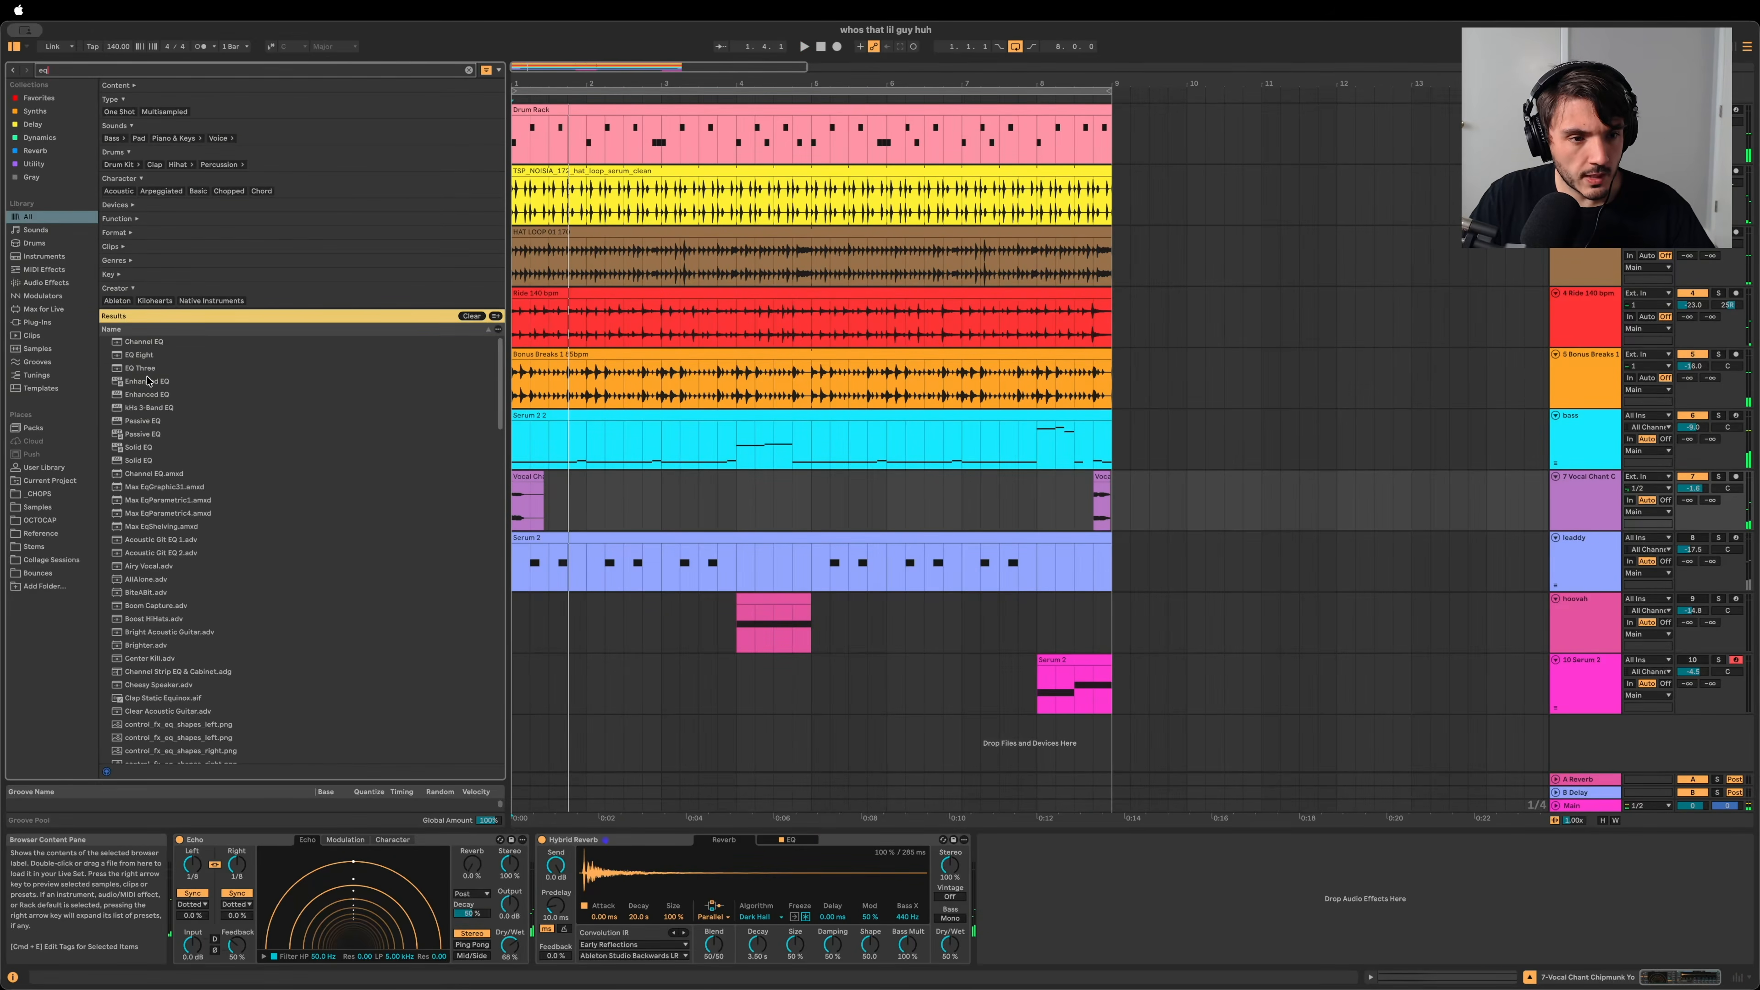
pyautogui.press('Down')
pyautogui.press('Down')
pyautogui.press('Return')
pyautogui.click(1717, 477)
pyautogui.press('space')
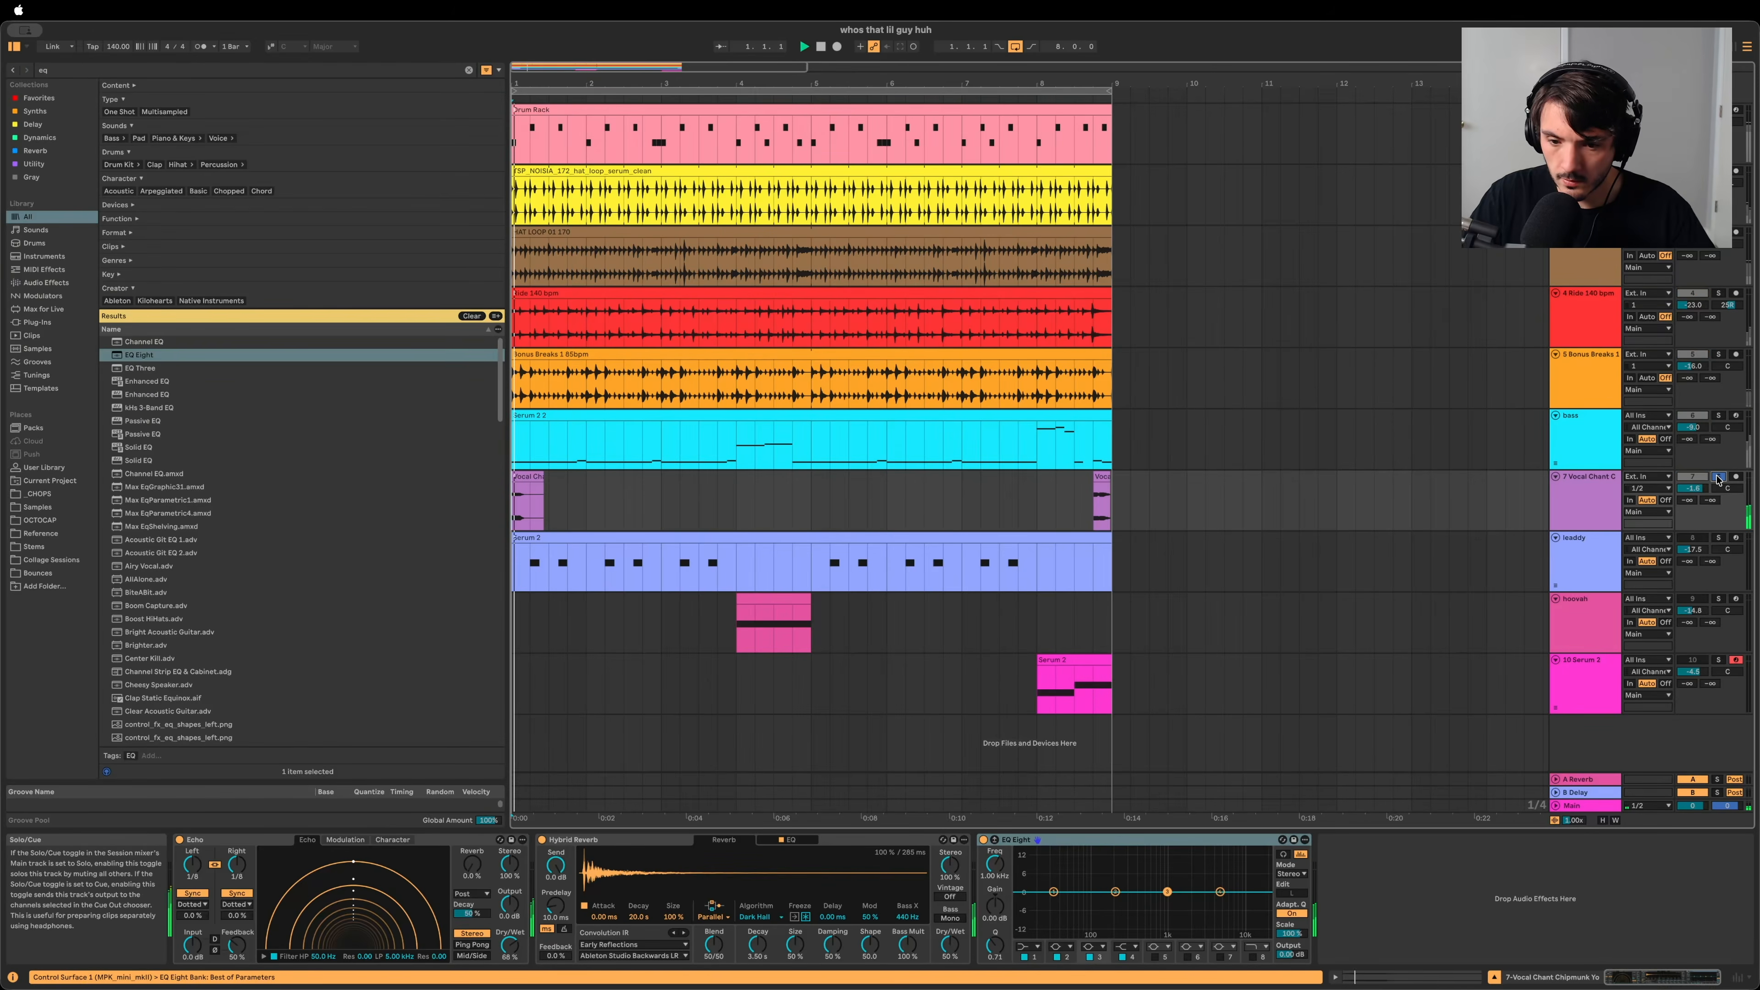
# Step: Delete EQ Eight from the Vocal Chant track's effects chain and unsolo the track
pyautogui.click(1147, 841)
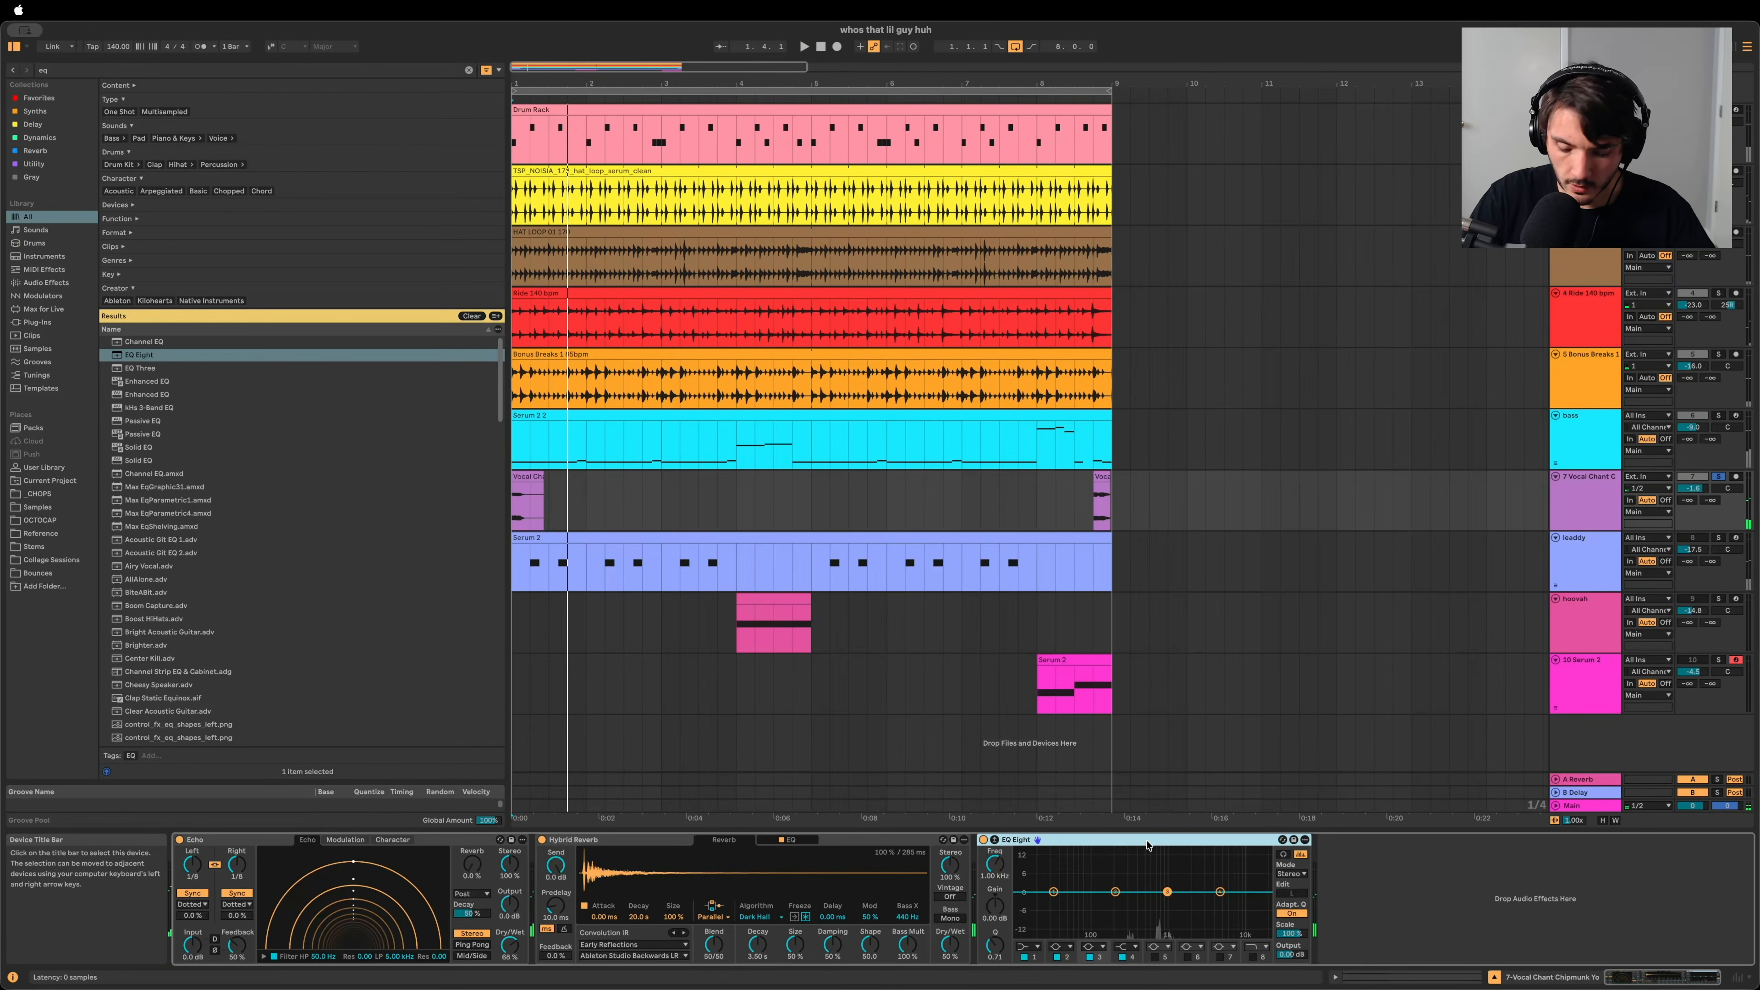
pyautogui.press('Delete')
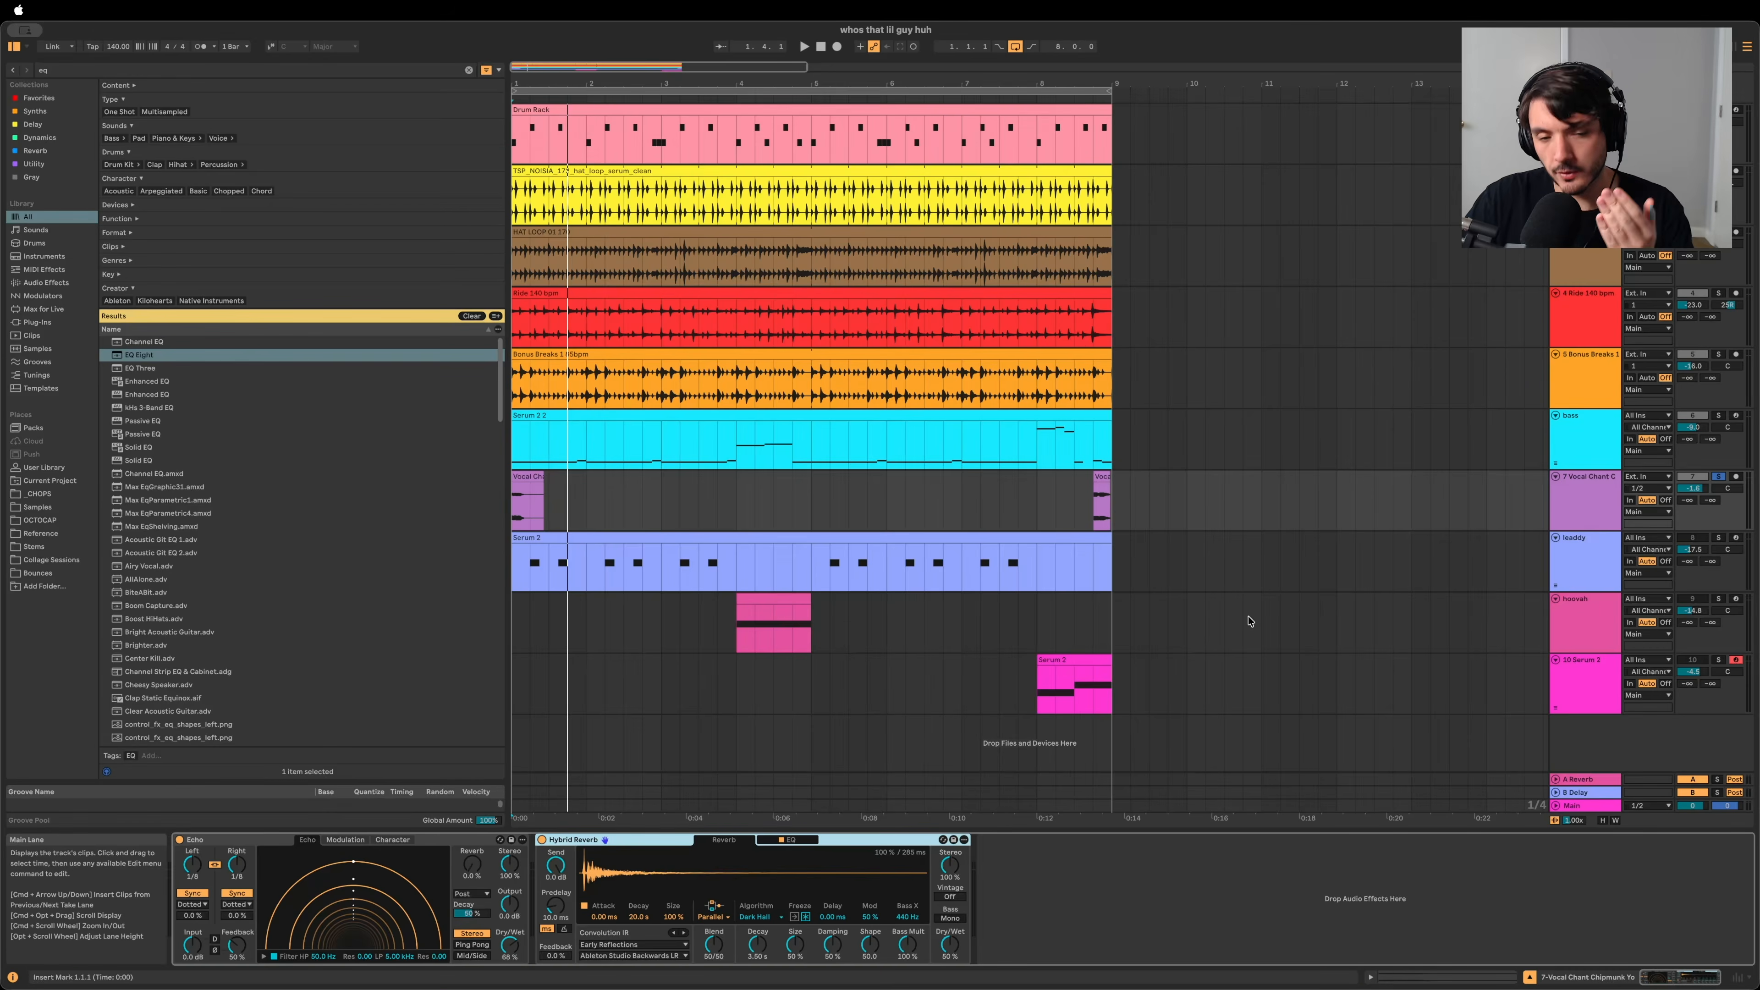
pyautogui.click(1718, 476)
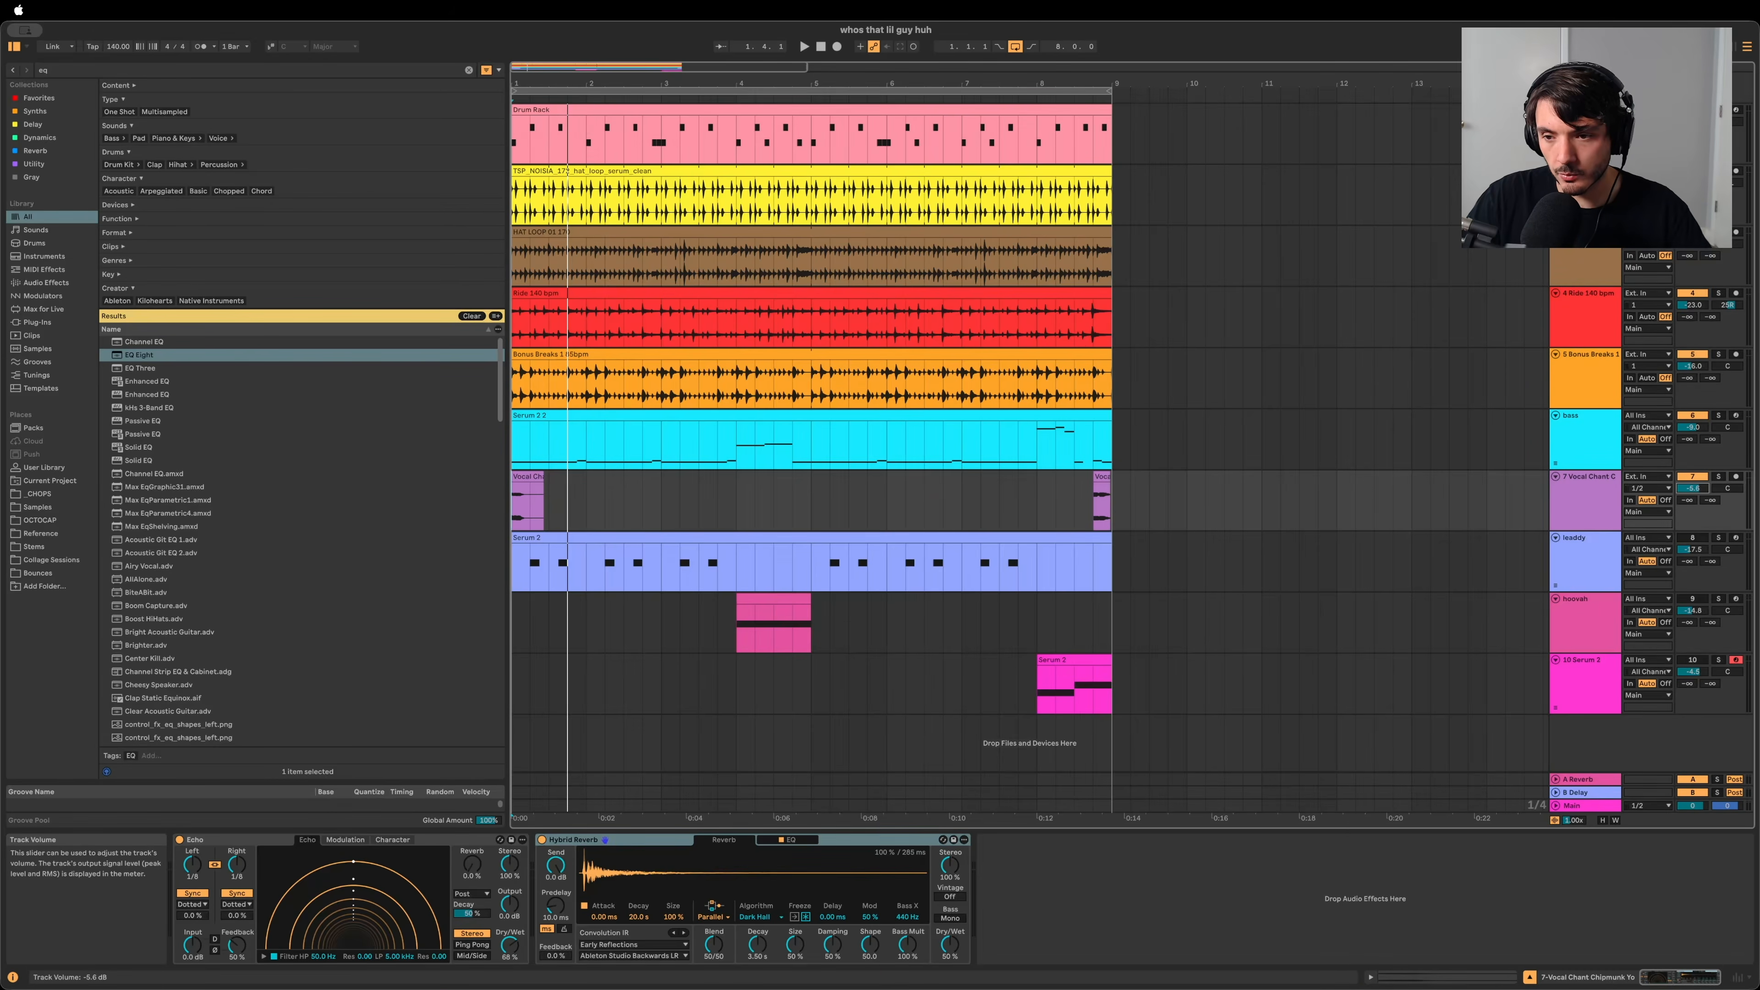
# Step: Play the loop and fine-tune the Vocal Chant track's volume
pyautogui.press('space')
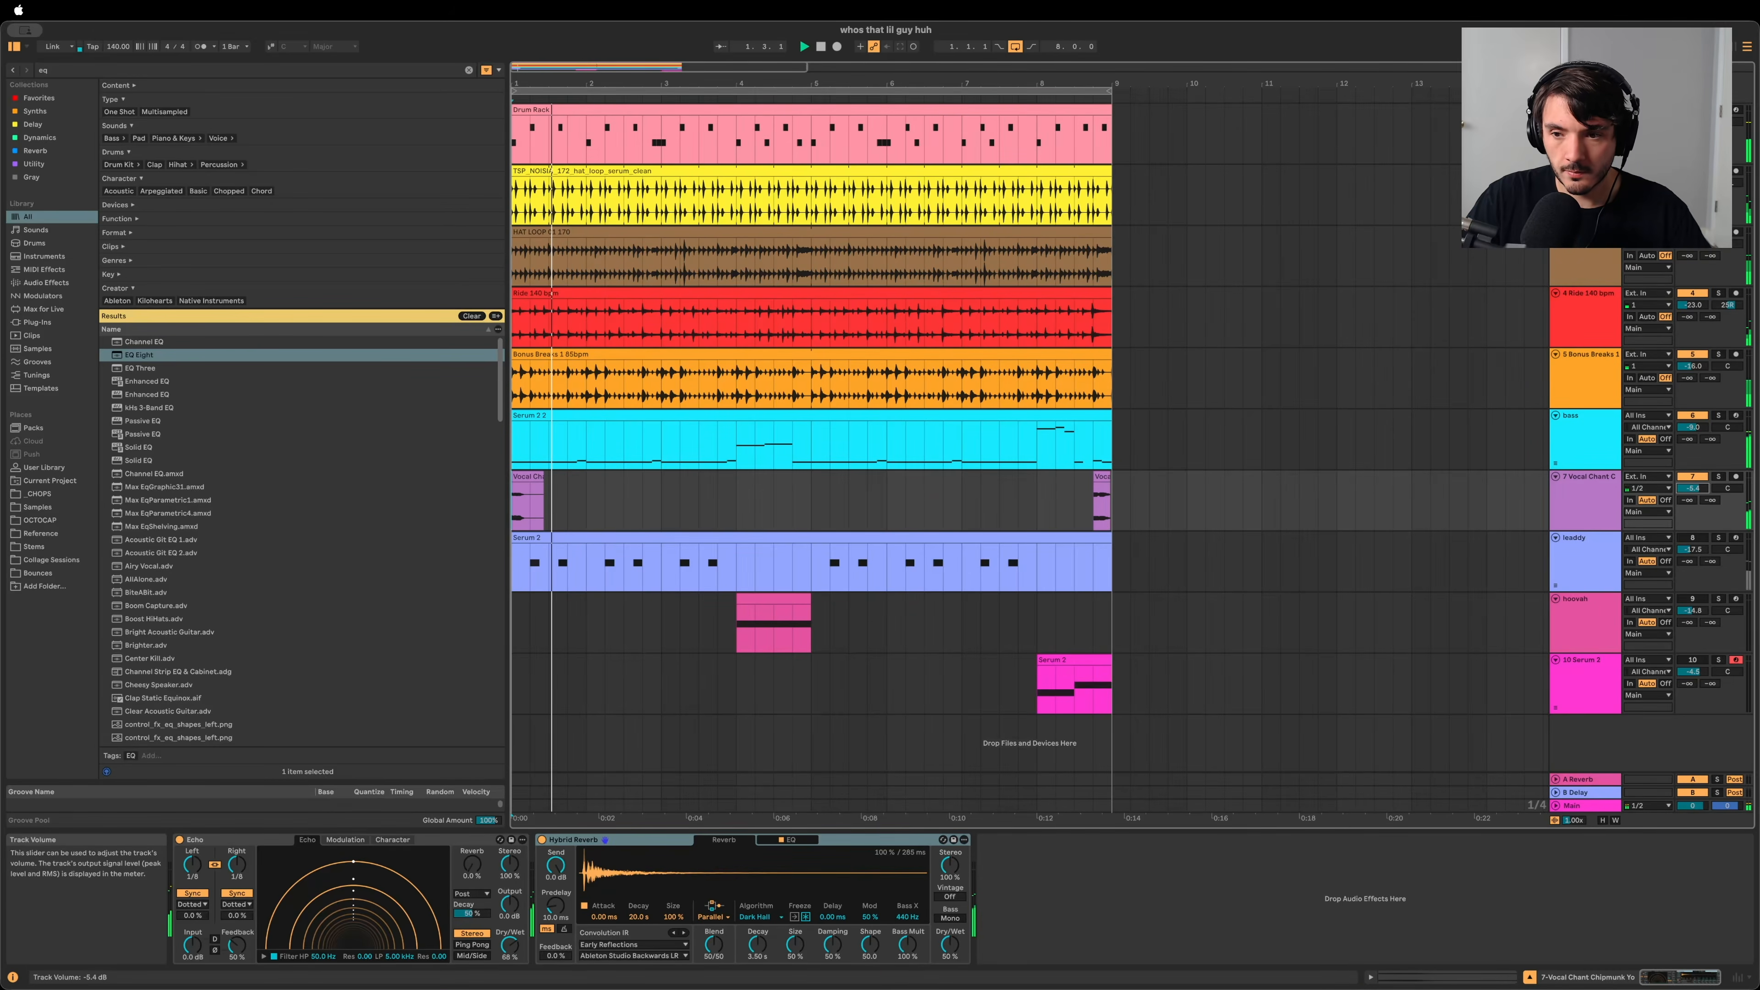
pyautogui.moveTo(1692, 488); pyautogui.dragTo(1692, 491)
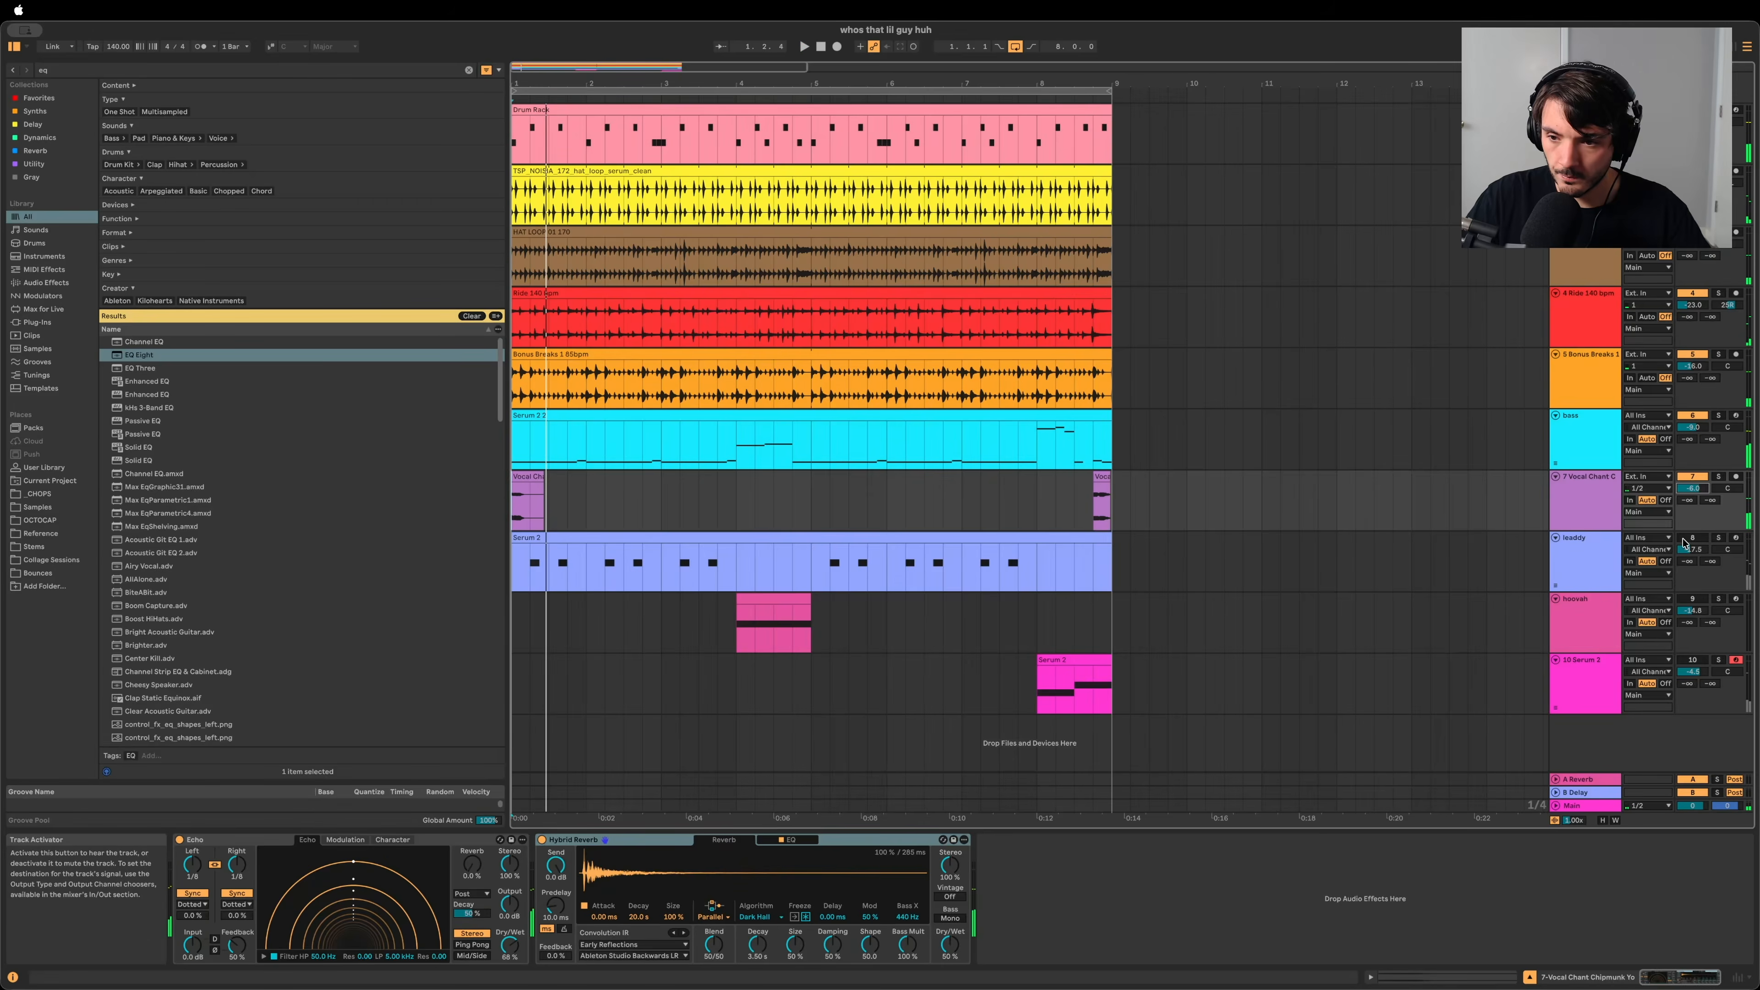
# Step: Audition the leaddy track in solo and with the full mix, and lower its volume to about -20.8 dB
pyautogui.click(1719, 538)
pyautogui.click(1553, 548)
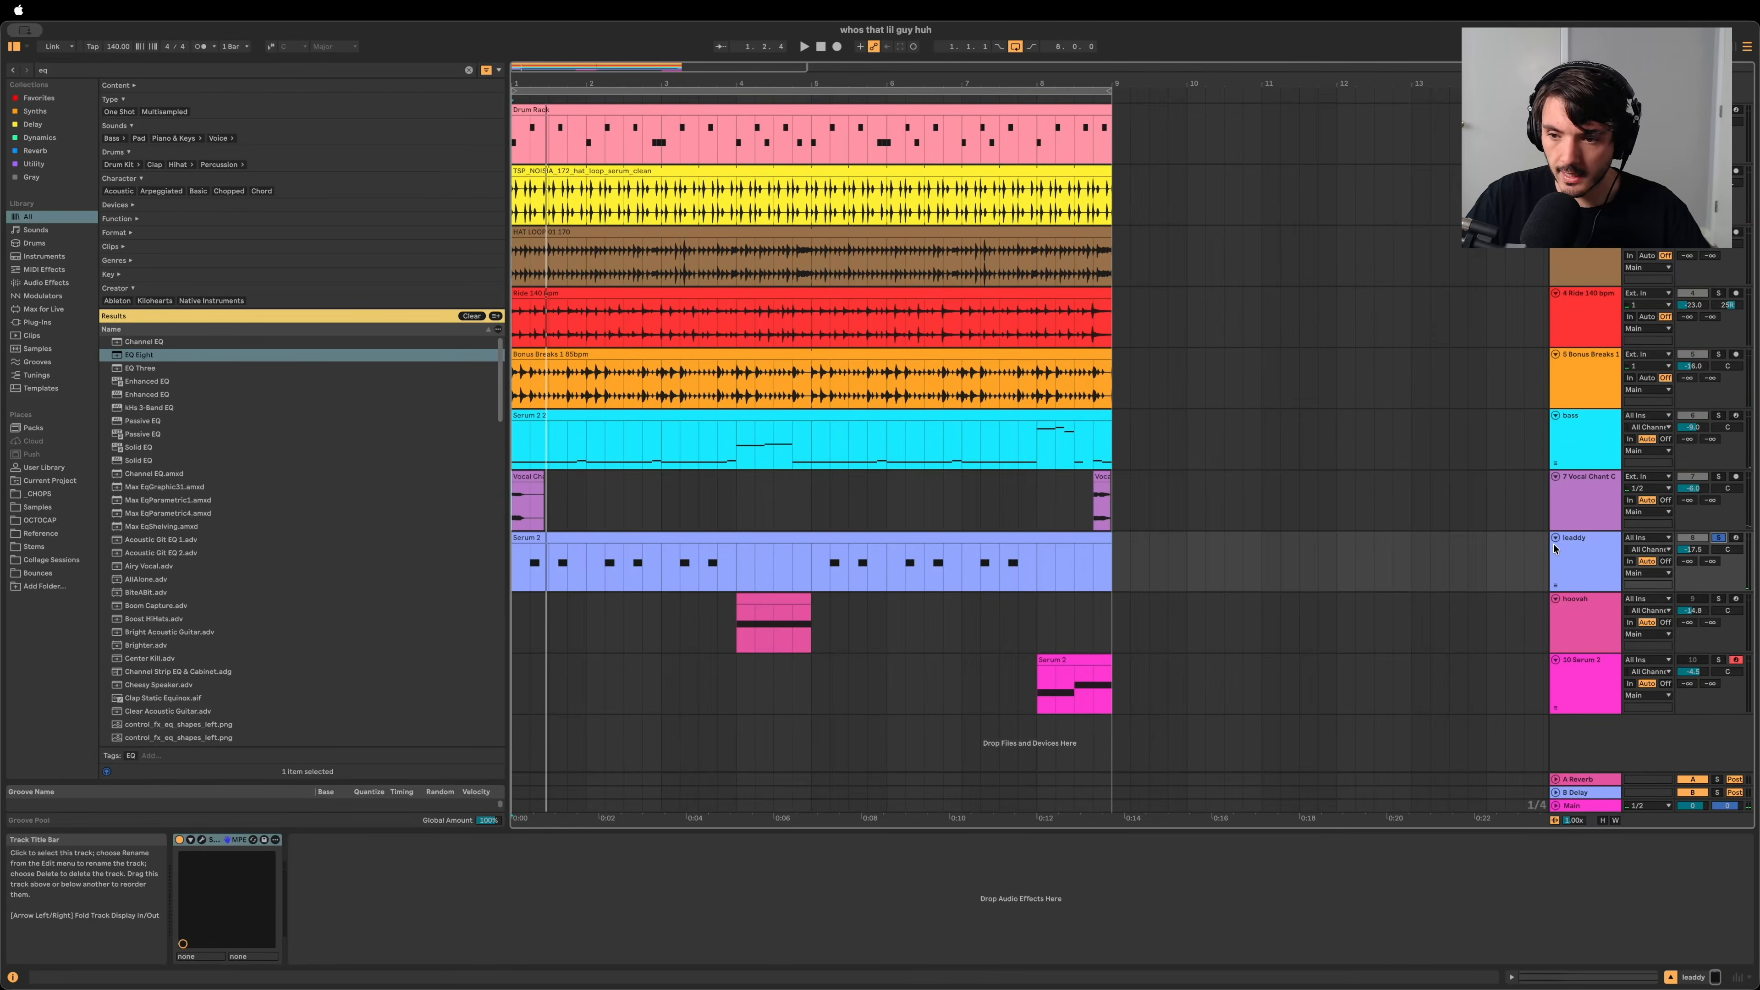
pyautogui.press('space')
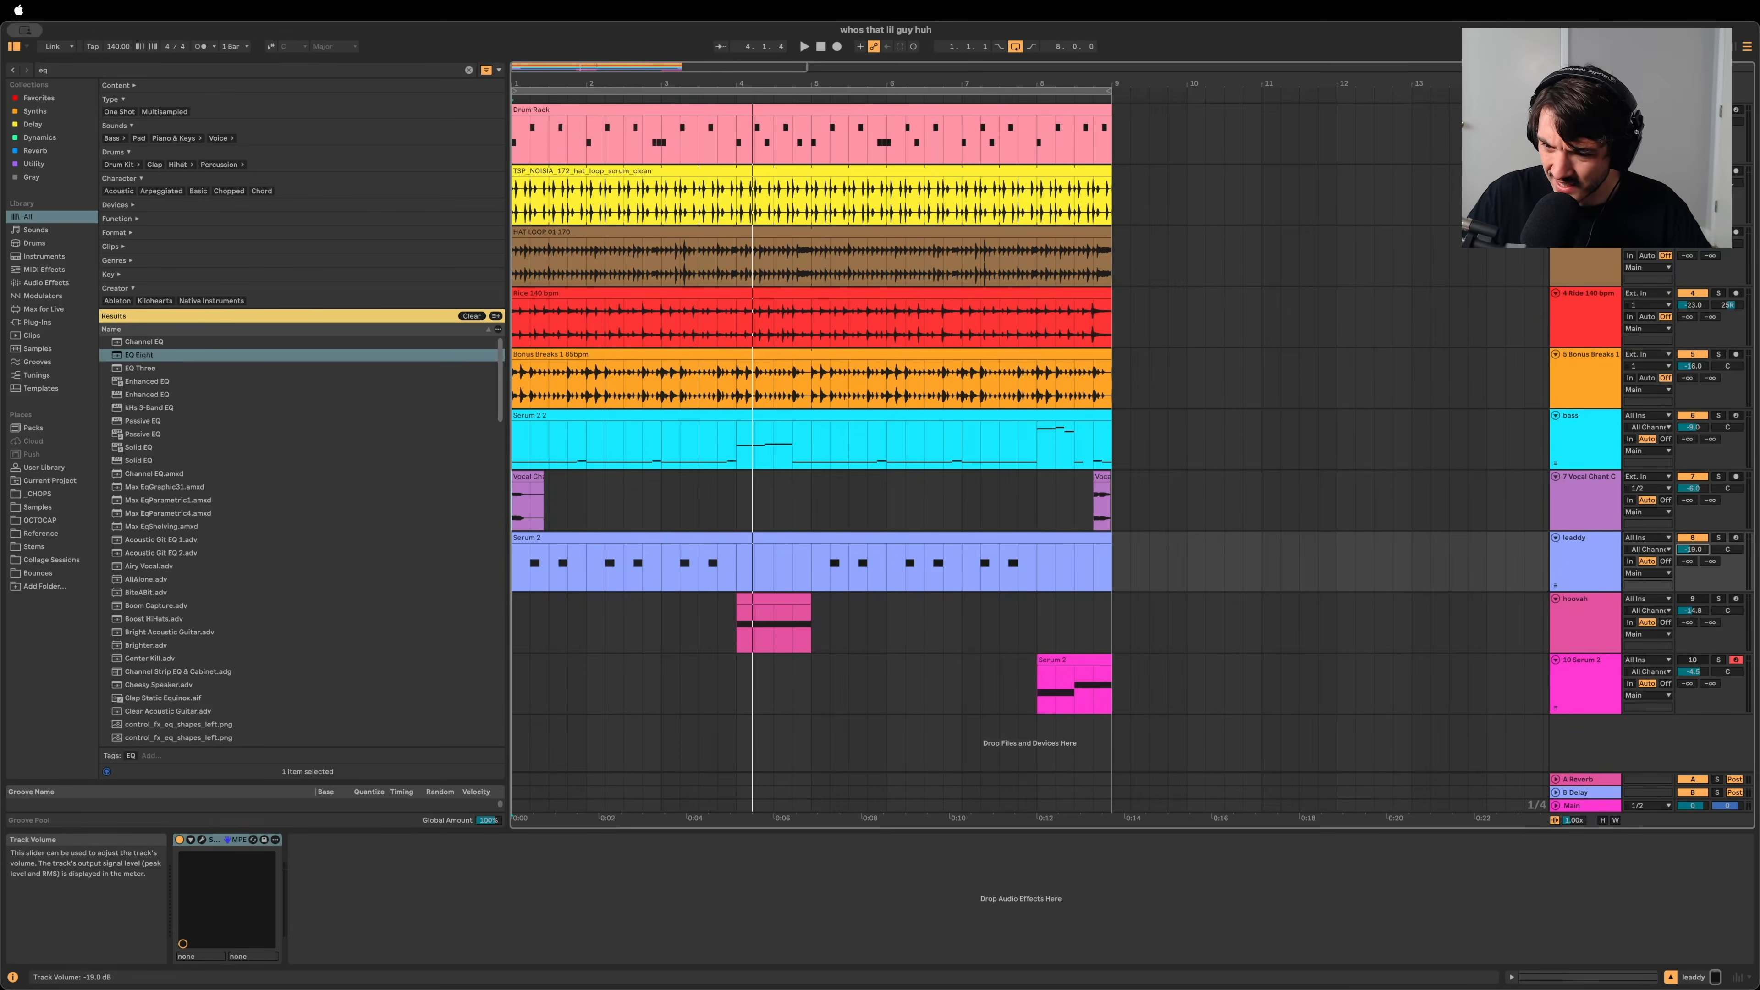
pyautogui.press('space')
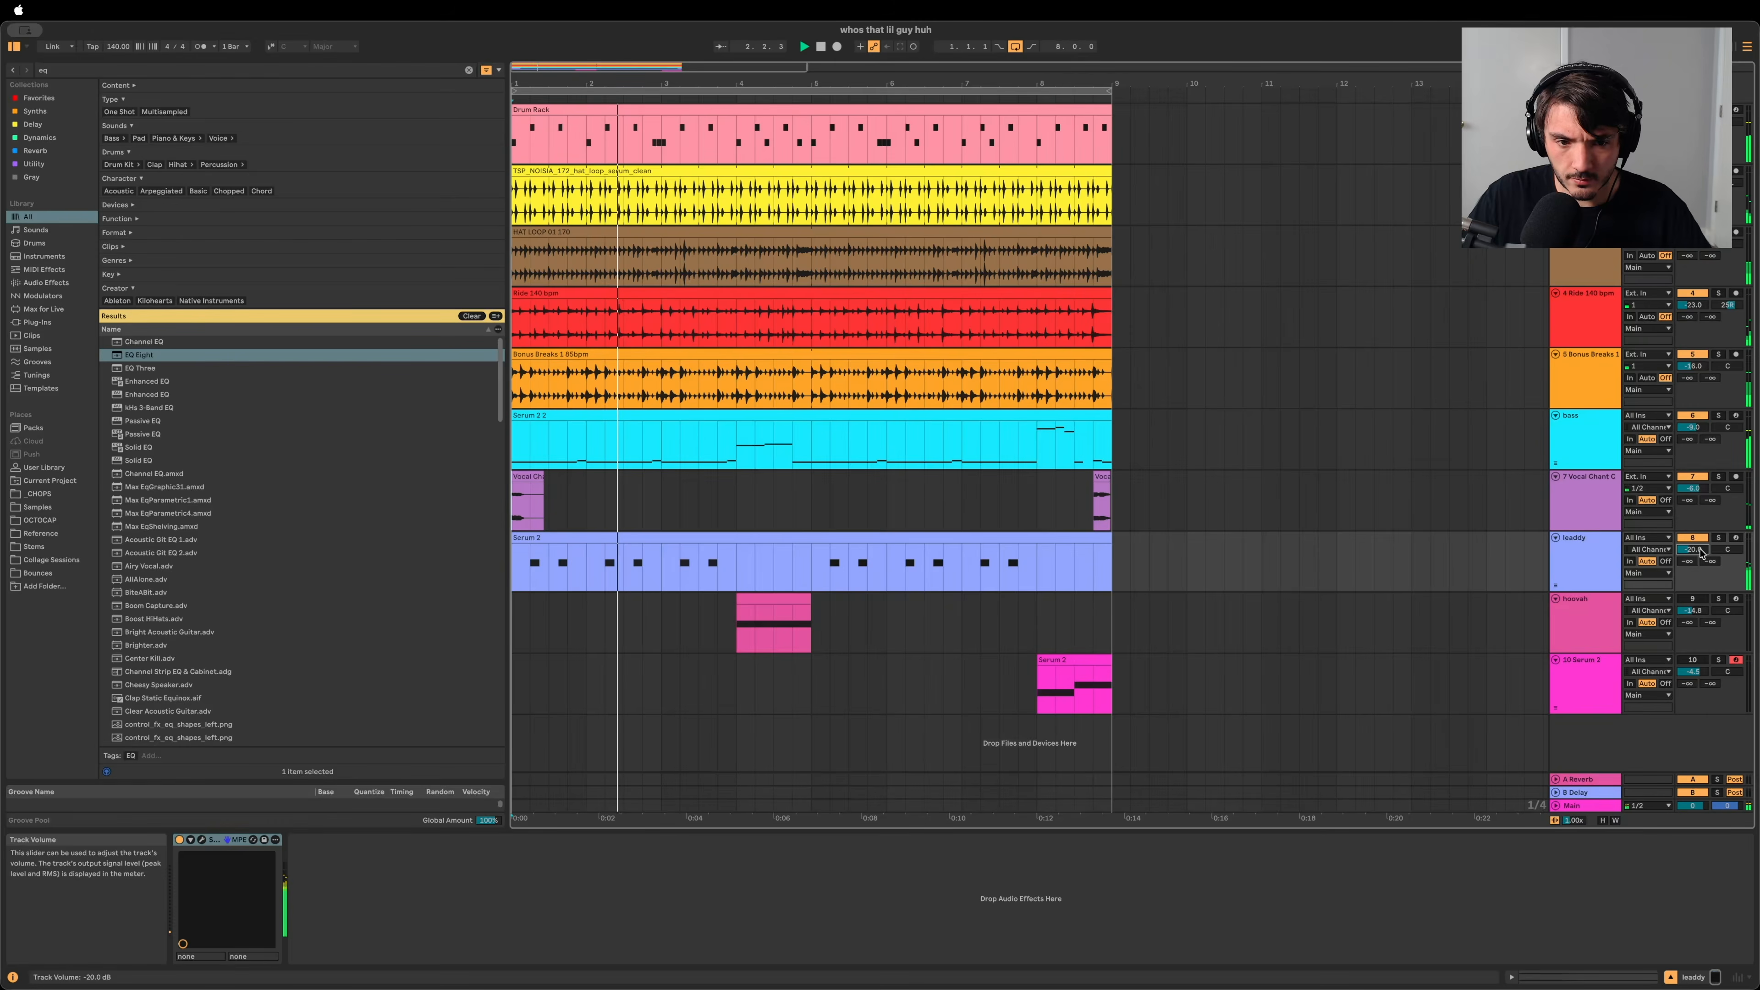
pyautogui.moveTo(1691, 549); pyautogui.dragTo(1703, 551)
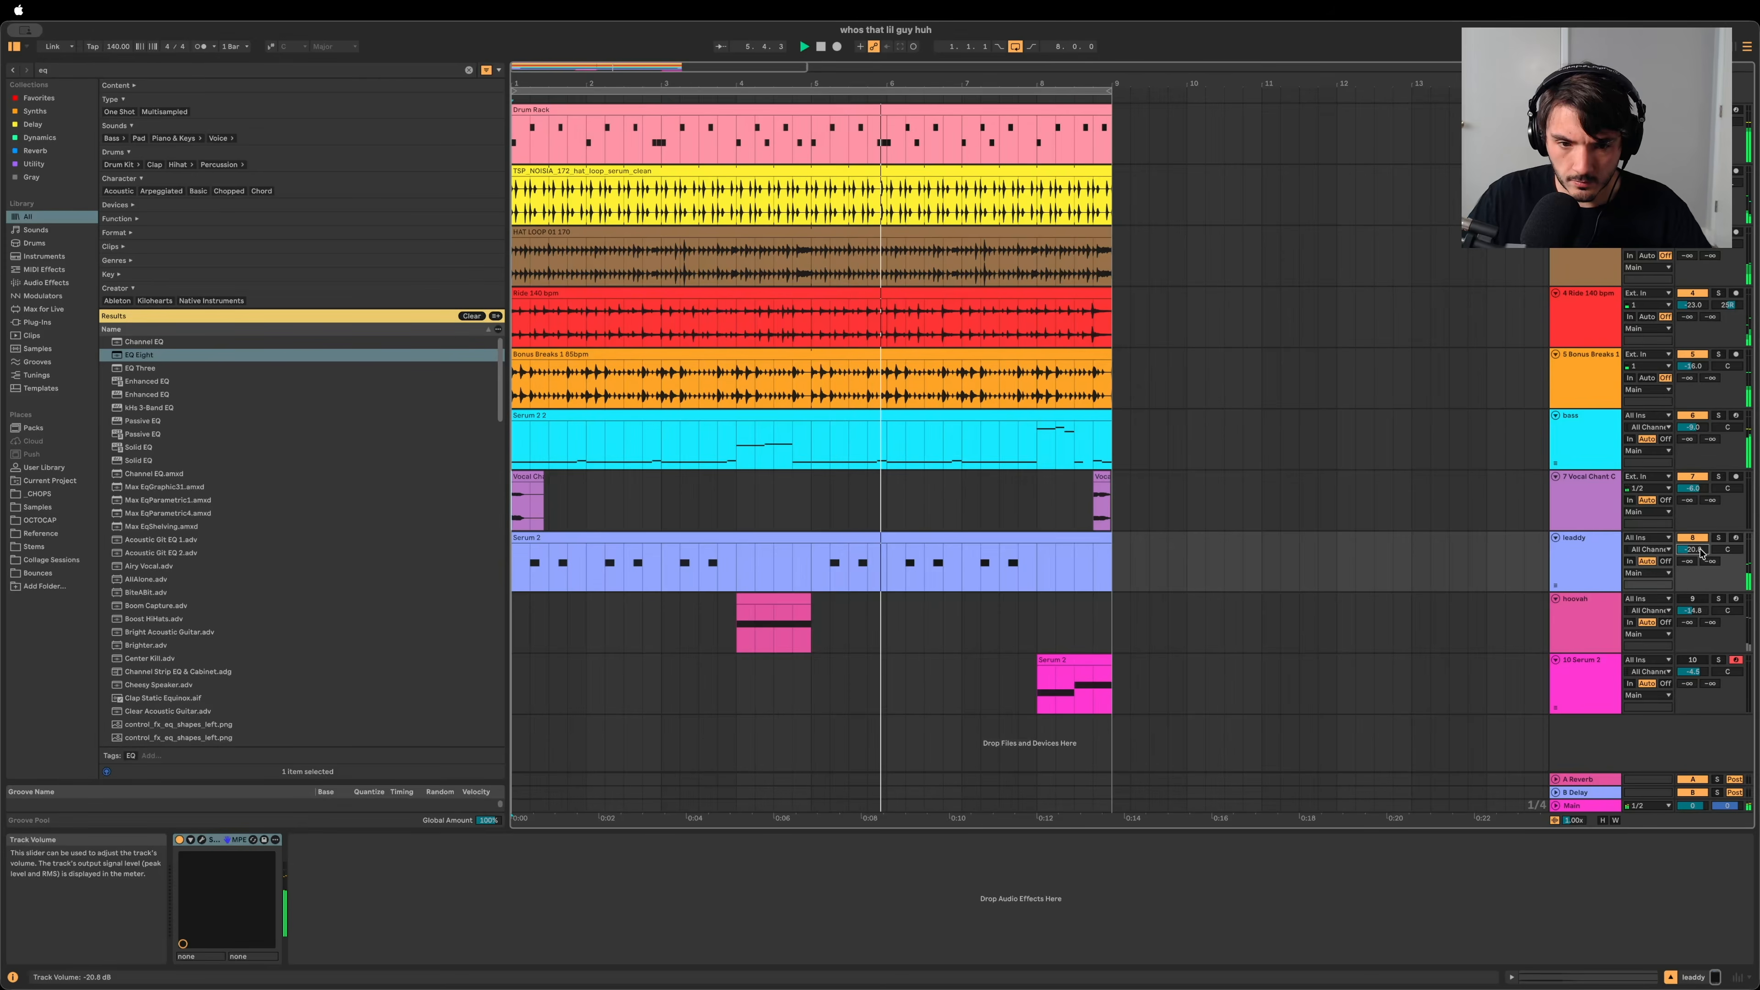
# Step: Add an EQ Eight to the leaddy track and audition the bass track in solo
pyautogui.doubleClick(138, 354)
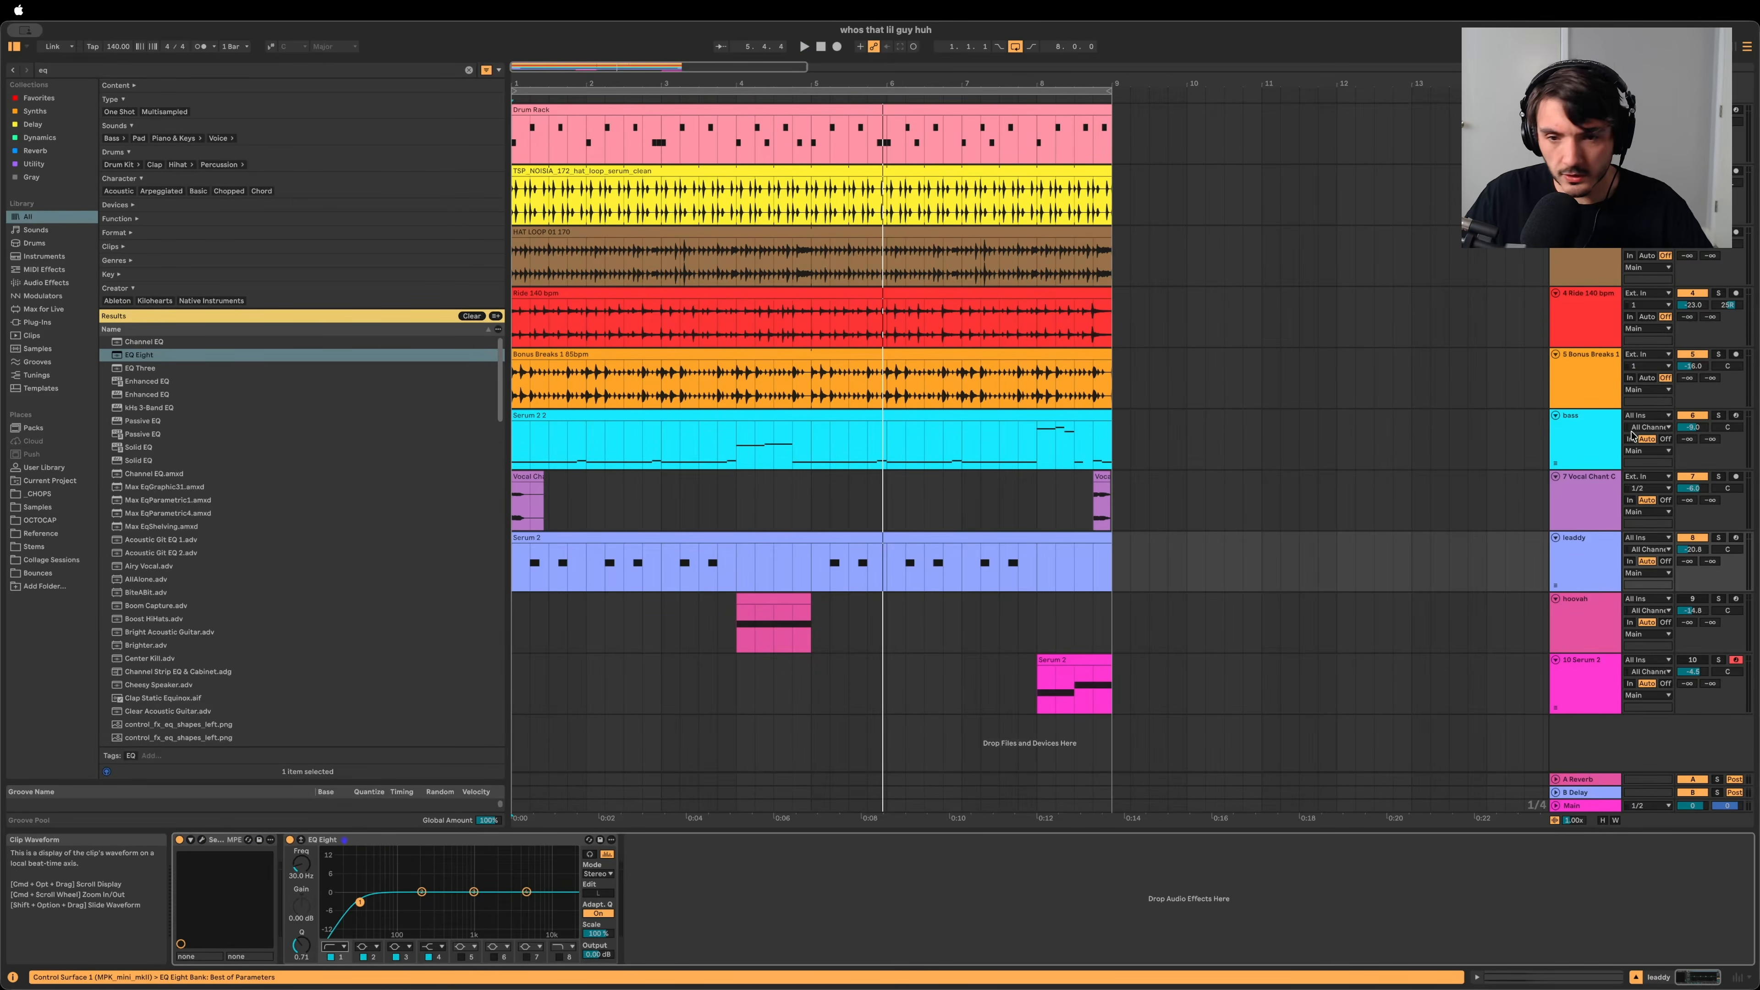
pyautogui.click(1719, 415)
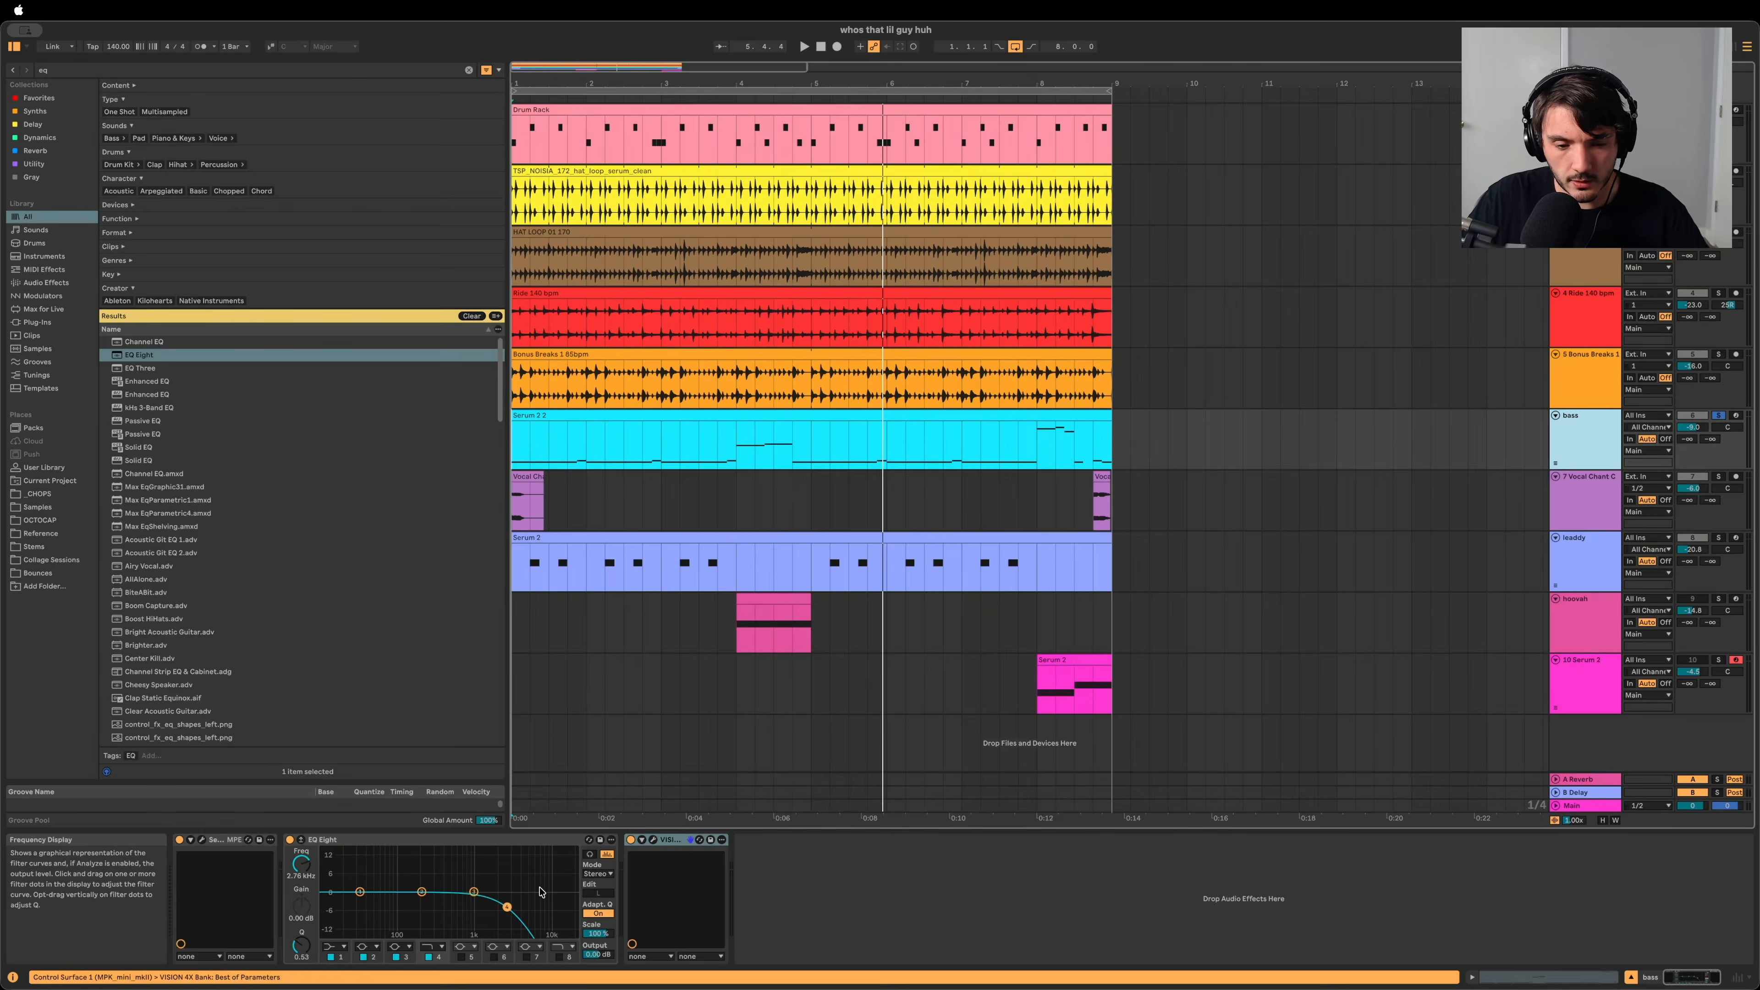
pyautogui.press('space')
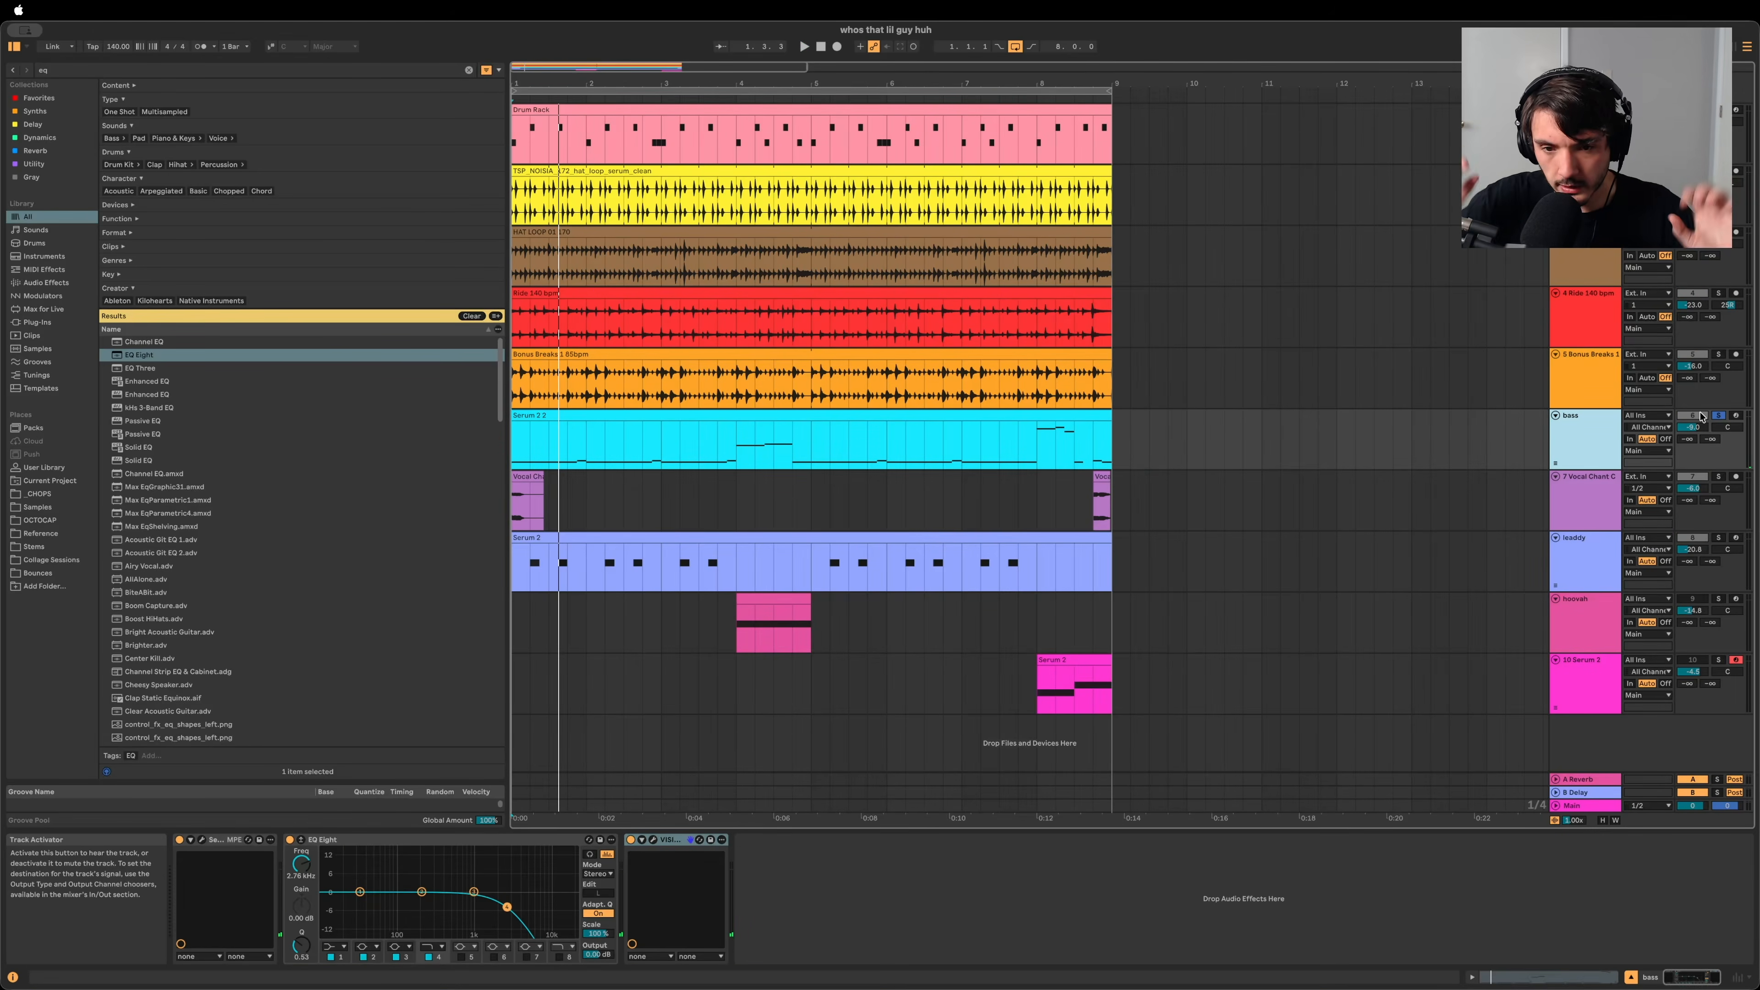
# Step: Solo leaddy together with bass and raise the low-cut frequency in leaddy's EQ Eight to about 1.10 kHz during playback
pyautogui.click(1719, 537)
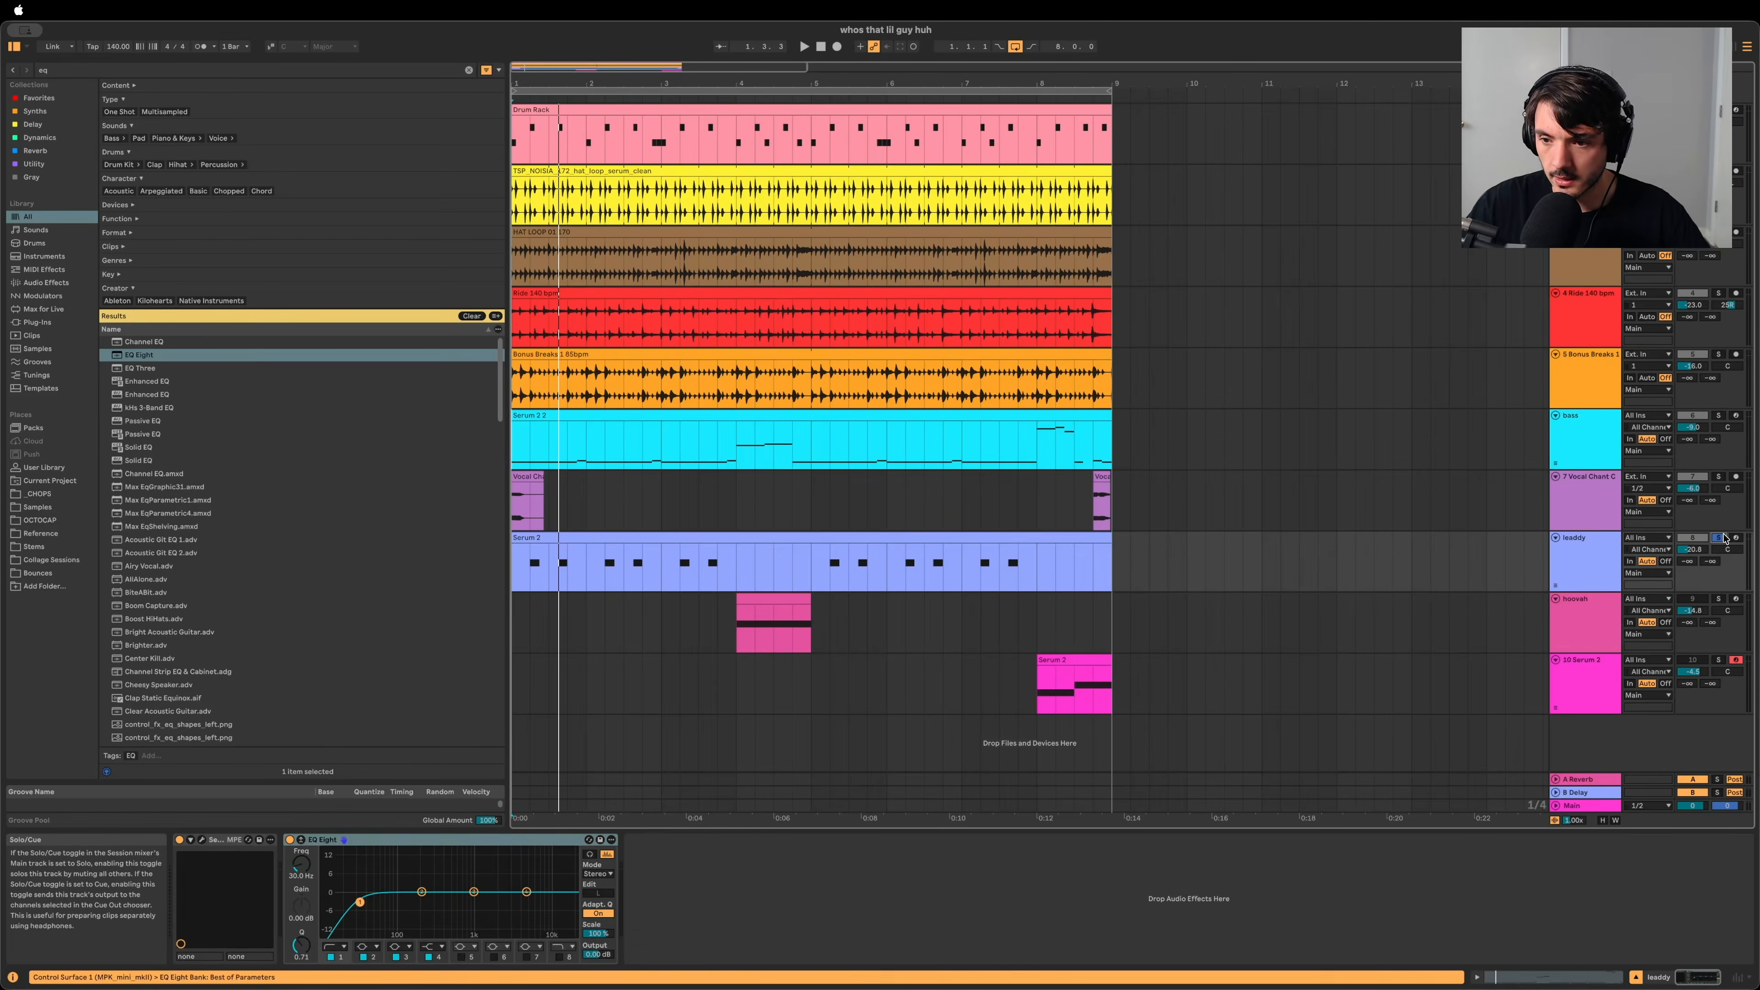
pyautogui.keyDown('super'); pyautogui.click(1719, 415); pyautogui.keyUp('super')
pyautogui.click(1564, 572)
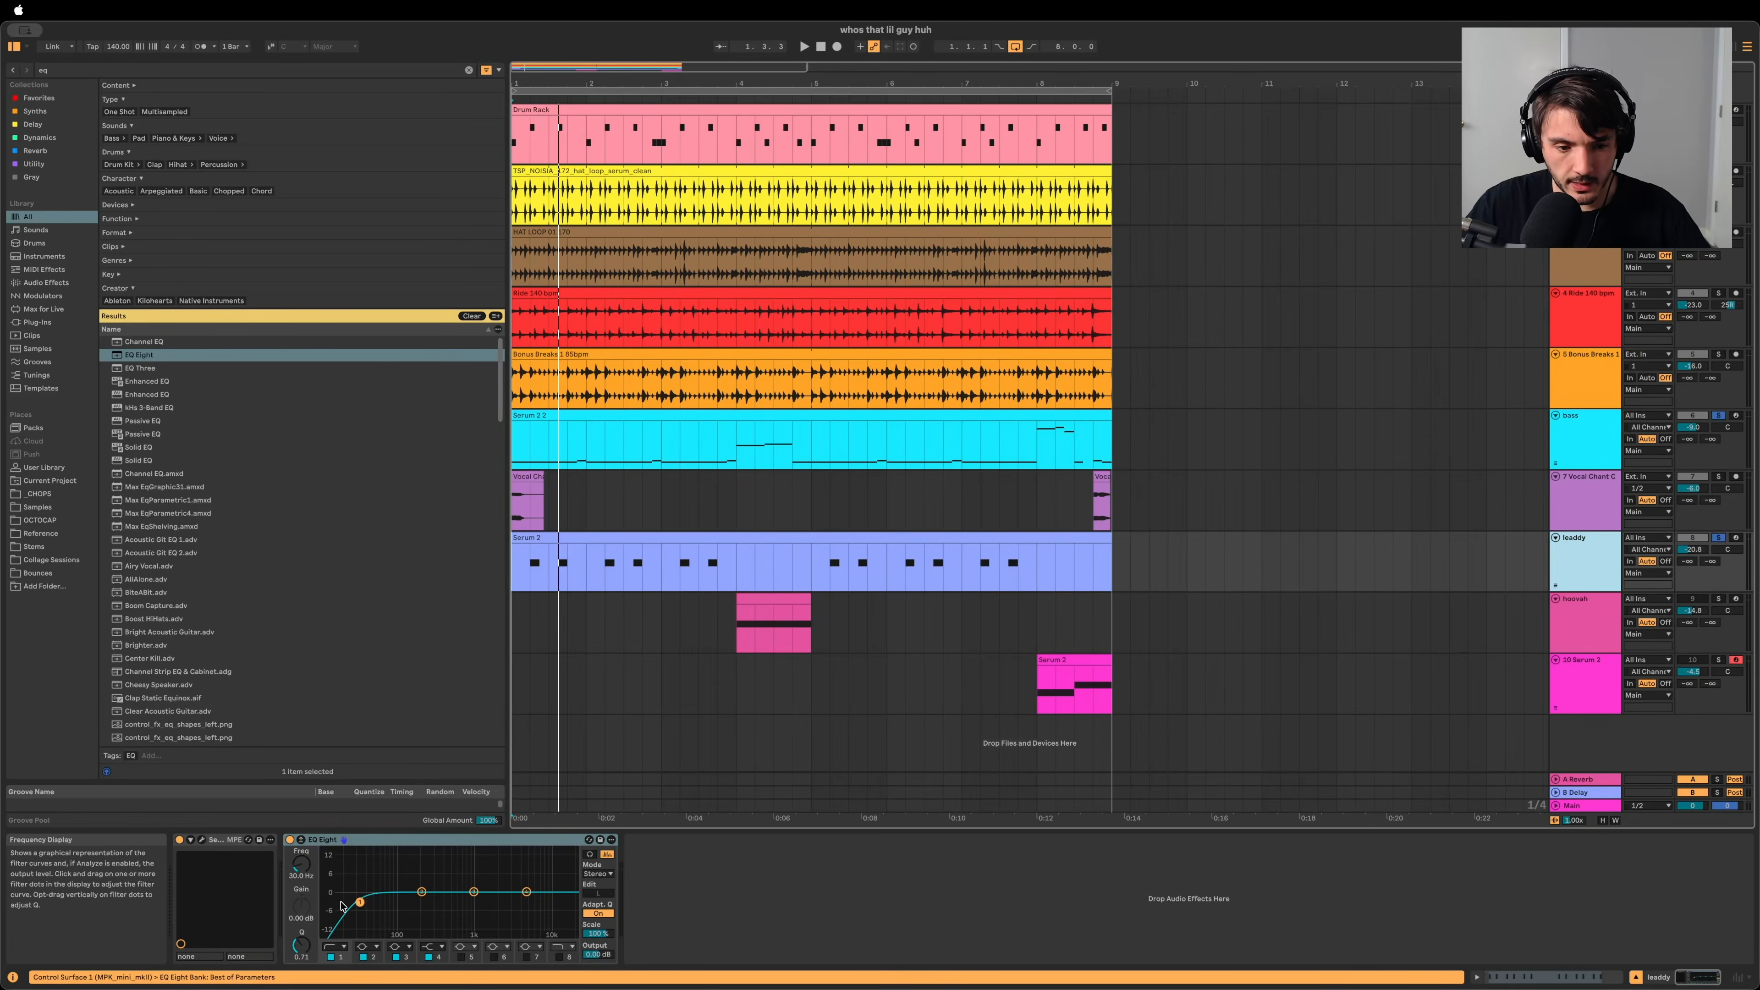
pyautogui.press('space')
pyautogui.moveTo(302, 870); pyautogui.dragTo(302, 879)
pyautogui.press('space')
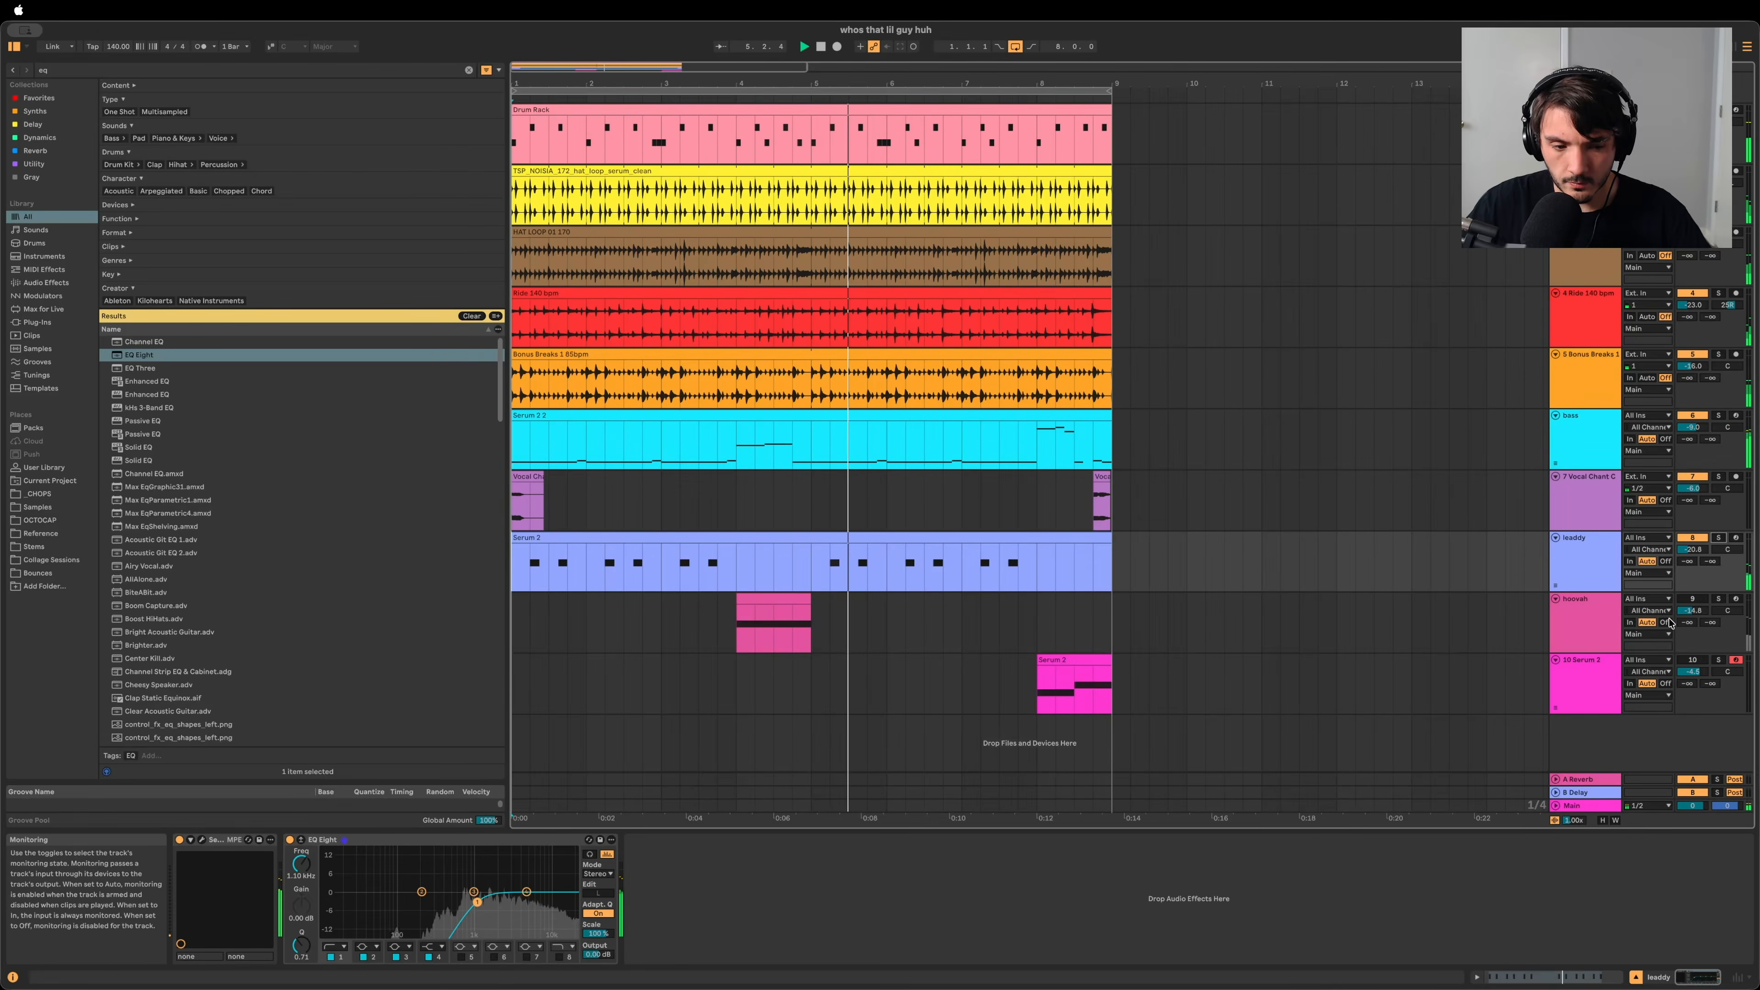
# Step: Try the 48 dB low cut on leaddy's EQ band 1, restore the 12 dB low cut, and set its frequency to about 1.18 kHz
pyautogui.click(334, 947)
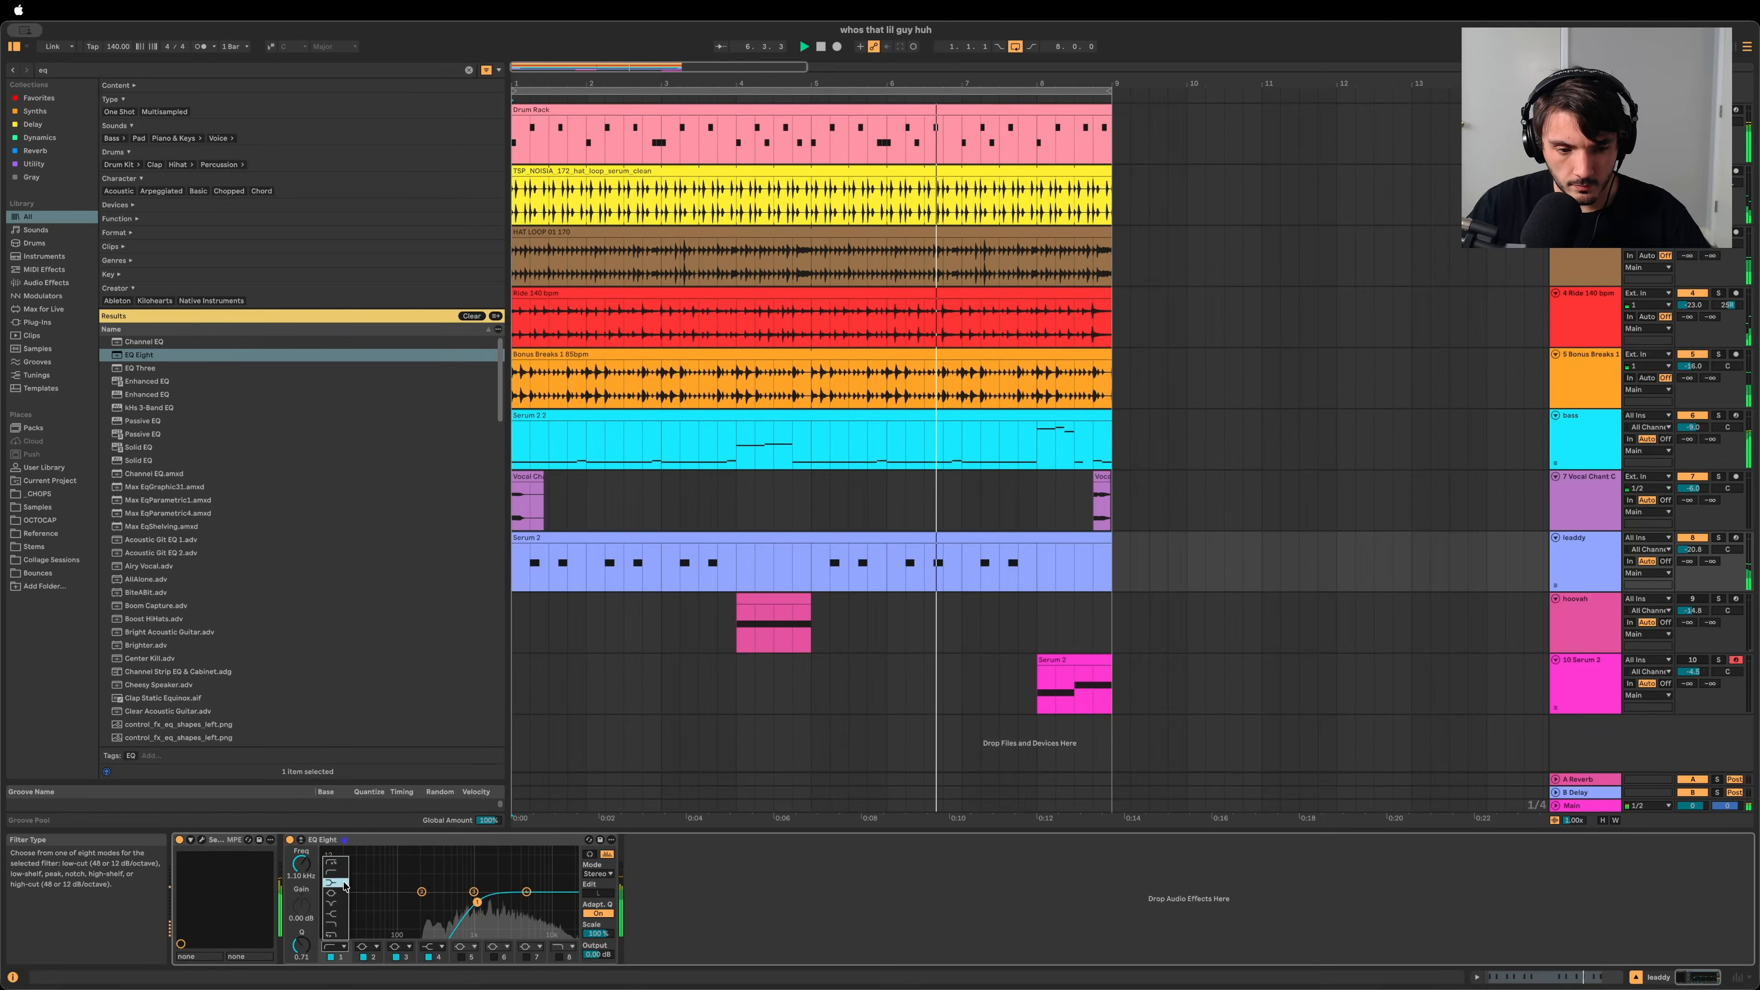
pyautogui.click(333, 862)
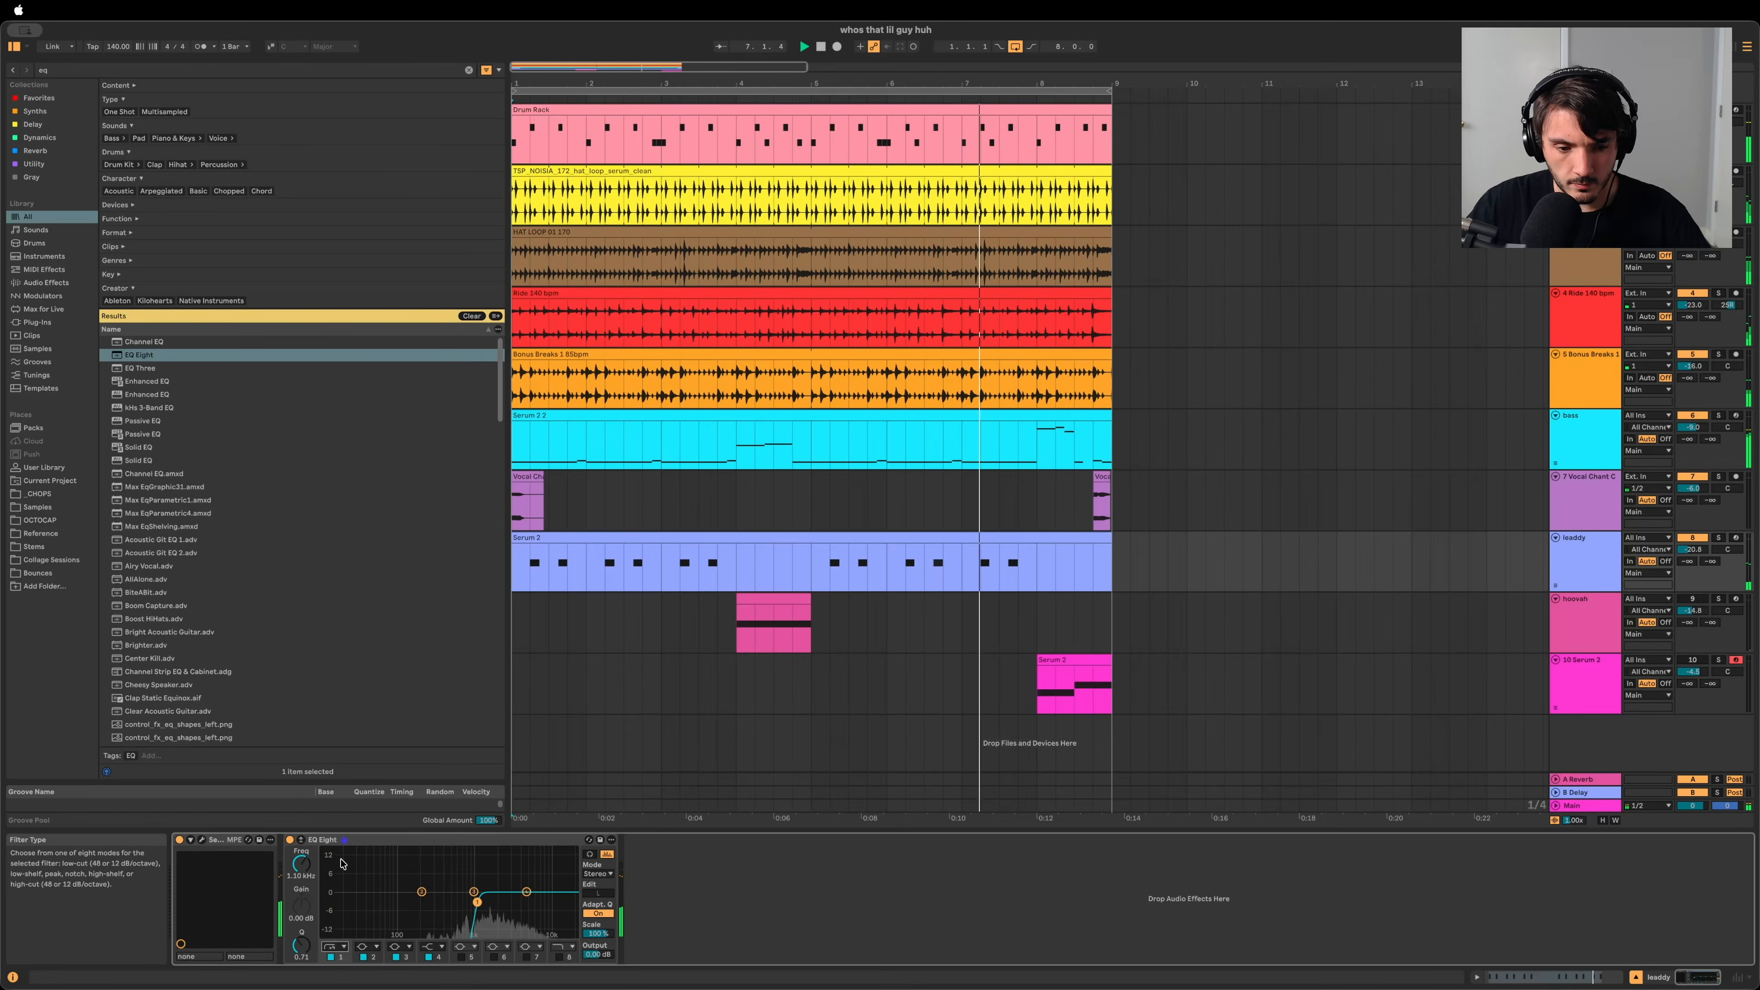
pyautogui.click(334, 946)
pyautogui.click(336, 879)
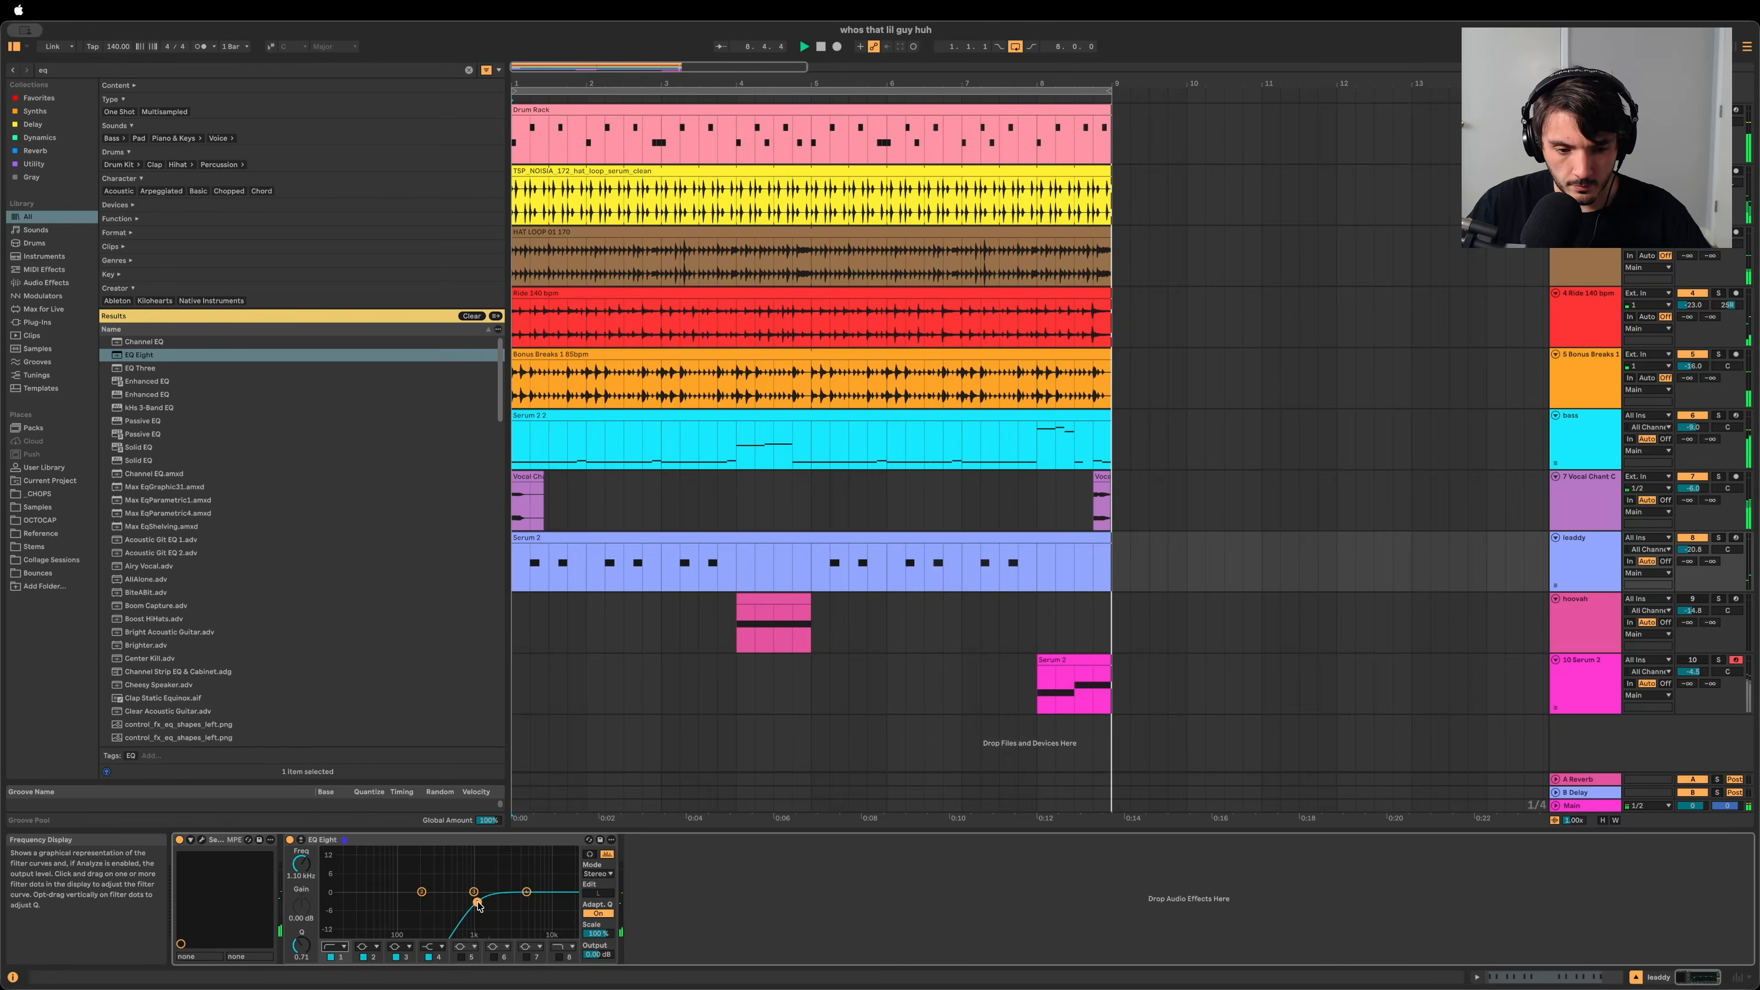
pyautogui.moveTo(477, 902); pyautogui.dragTo(478, 903)
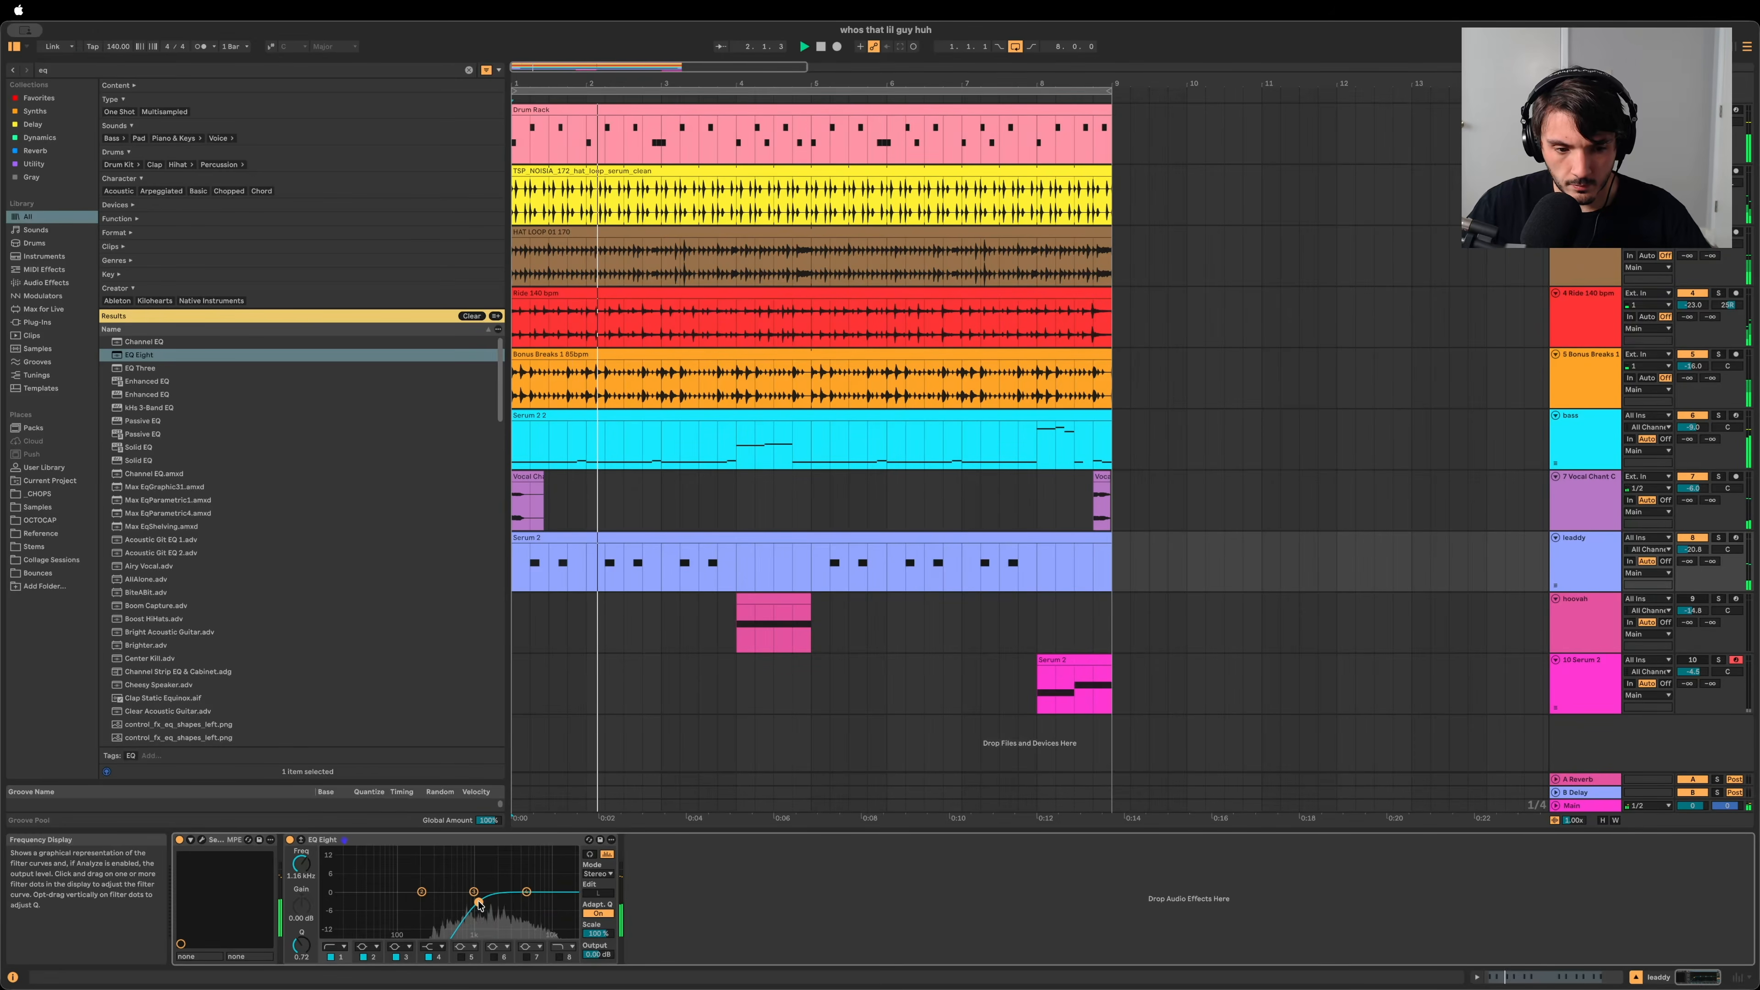
# Step: Solo leaddy, open its Serum 2 instrument and shorten the release of Envelope 1
pyautogui.click(1719, 538)
pyautogui.click(201, 840)
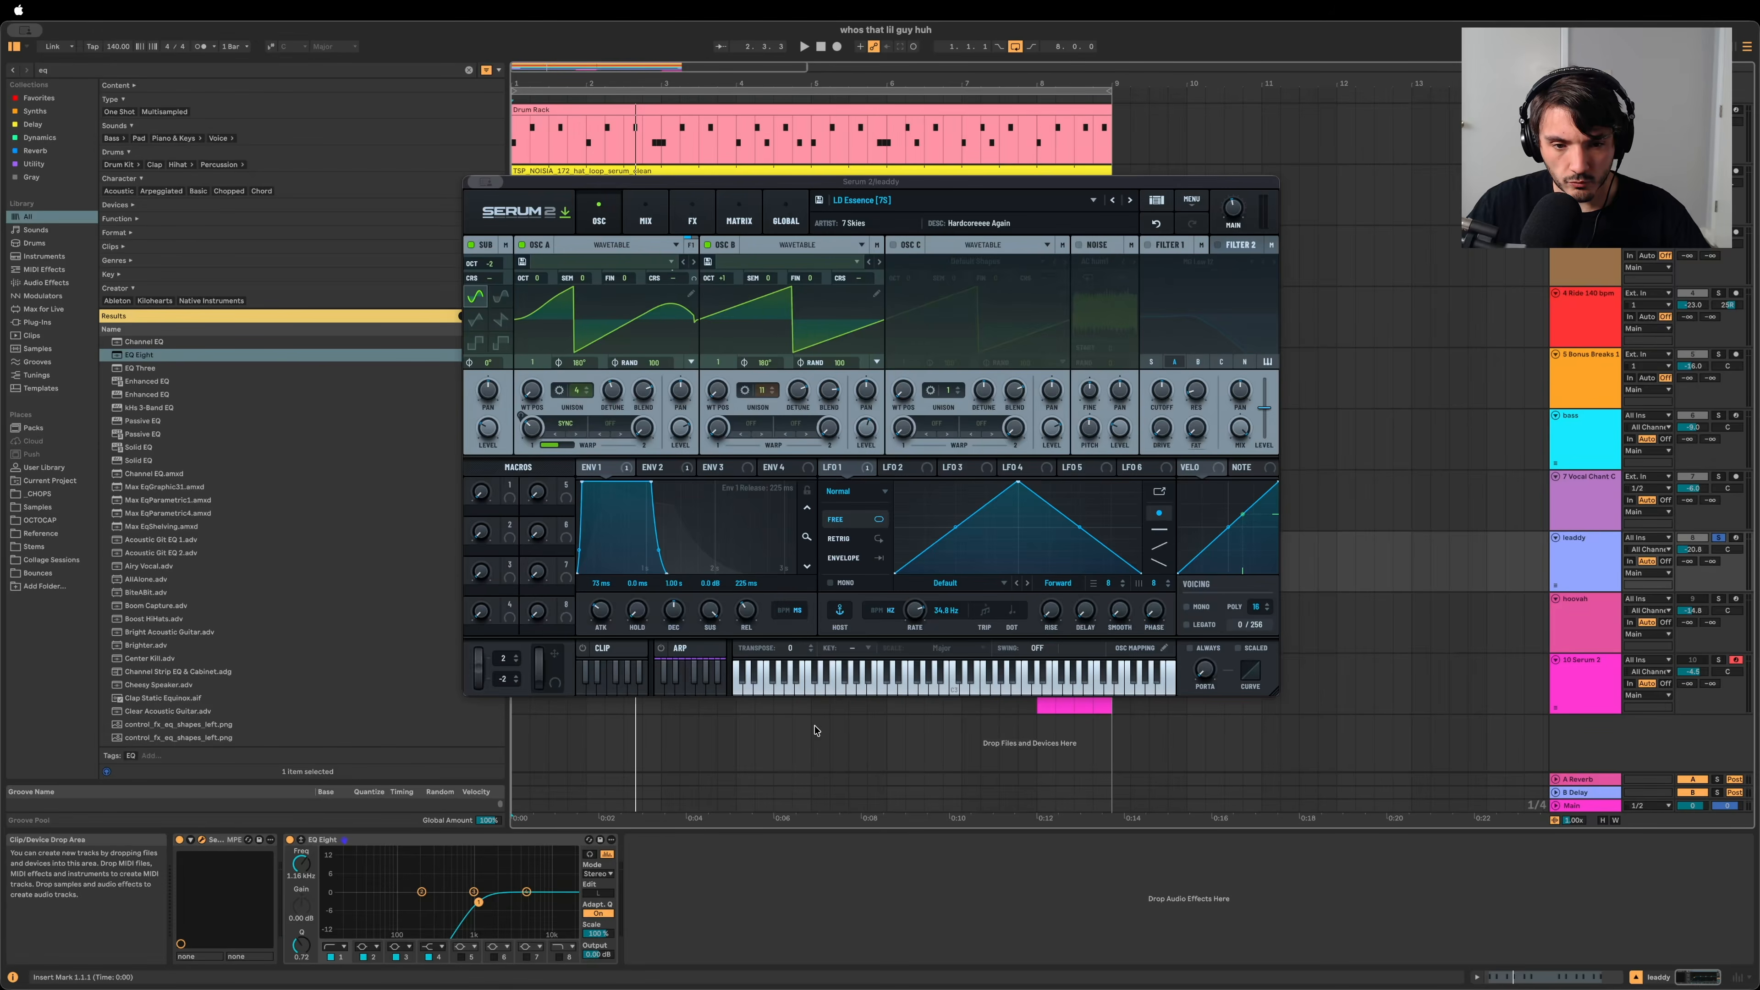
pyautogui.click(663, 468)
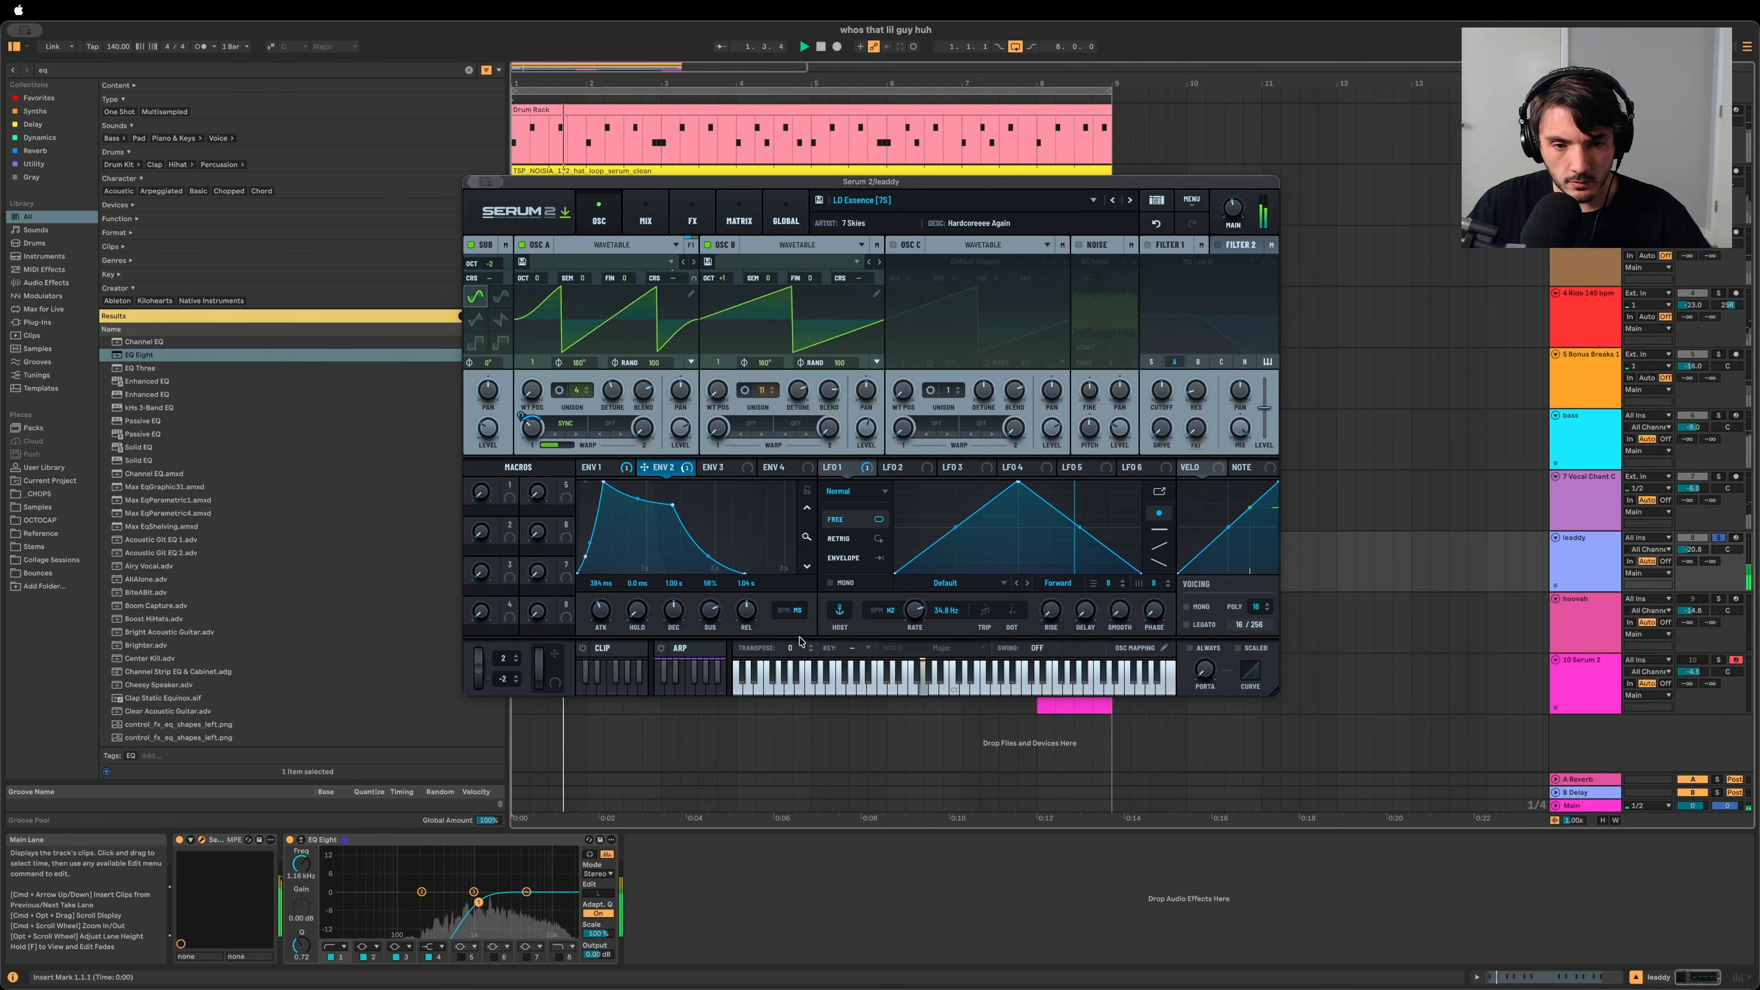
pyautogui.moveTo(746, 610); pyautogui.dragTo(754, 623)
pyautogui.click(601, 467)
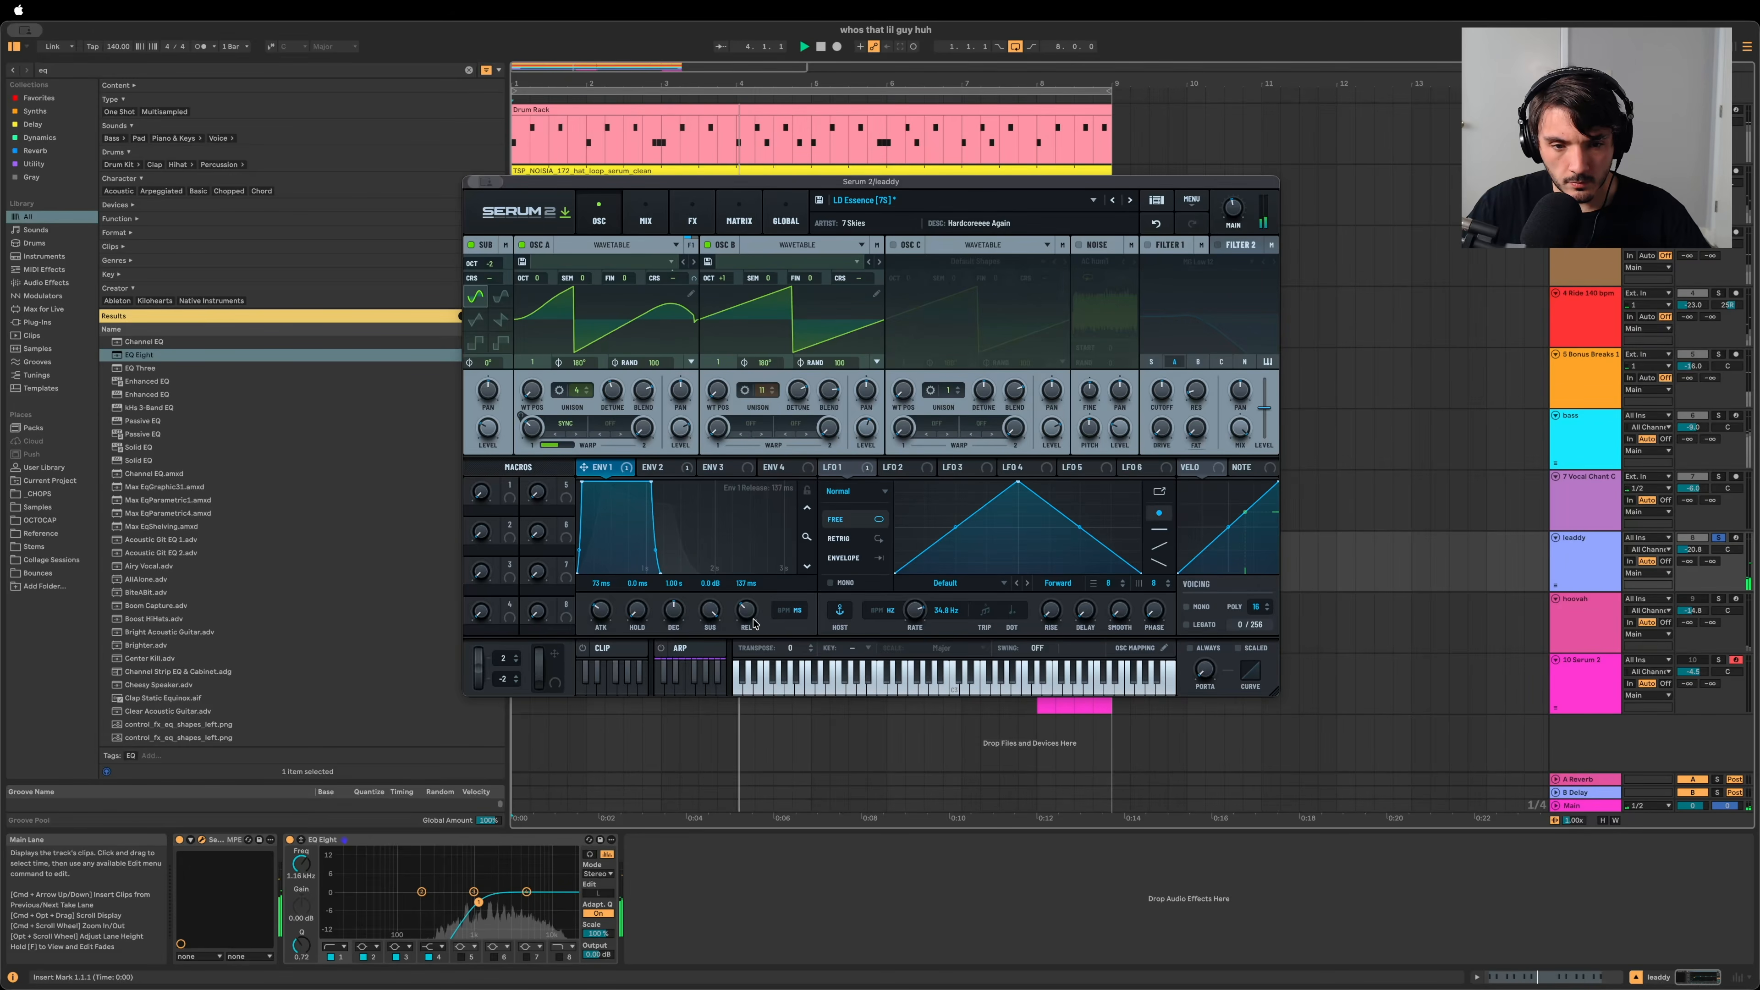
# Step: Inspect the delay among leaddy's Serum 2 effects, then unsolo the track and close the plugin window
pyautogui.click(692, 217)
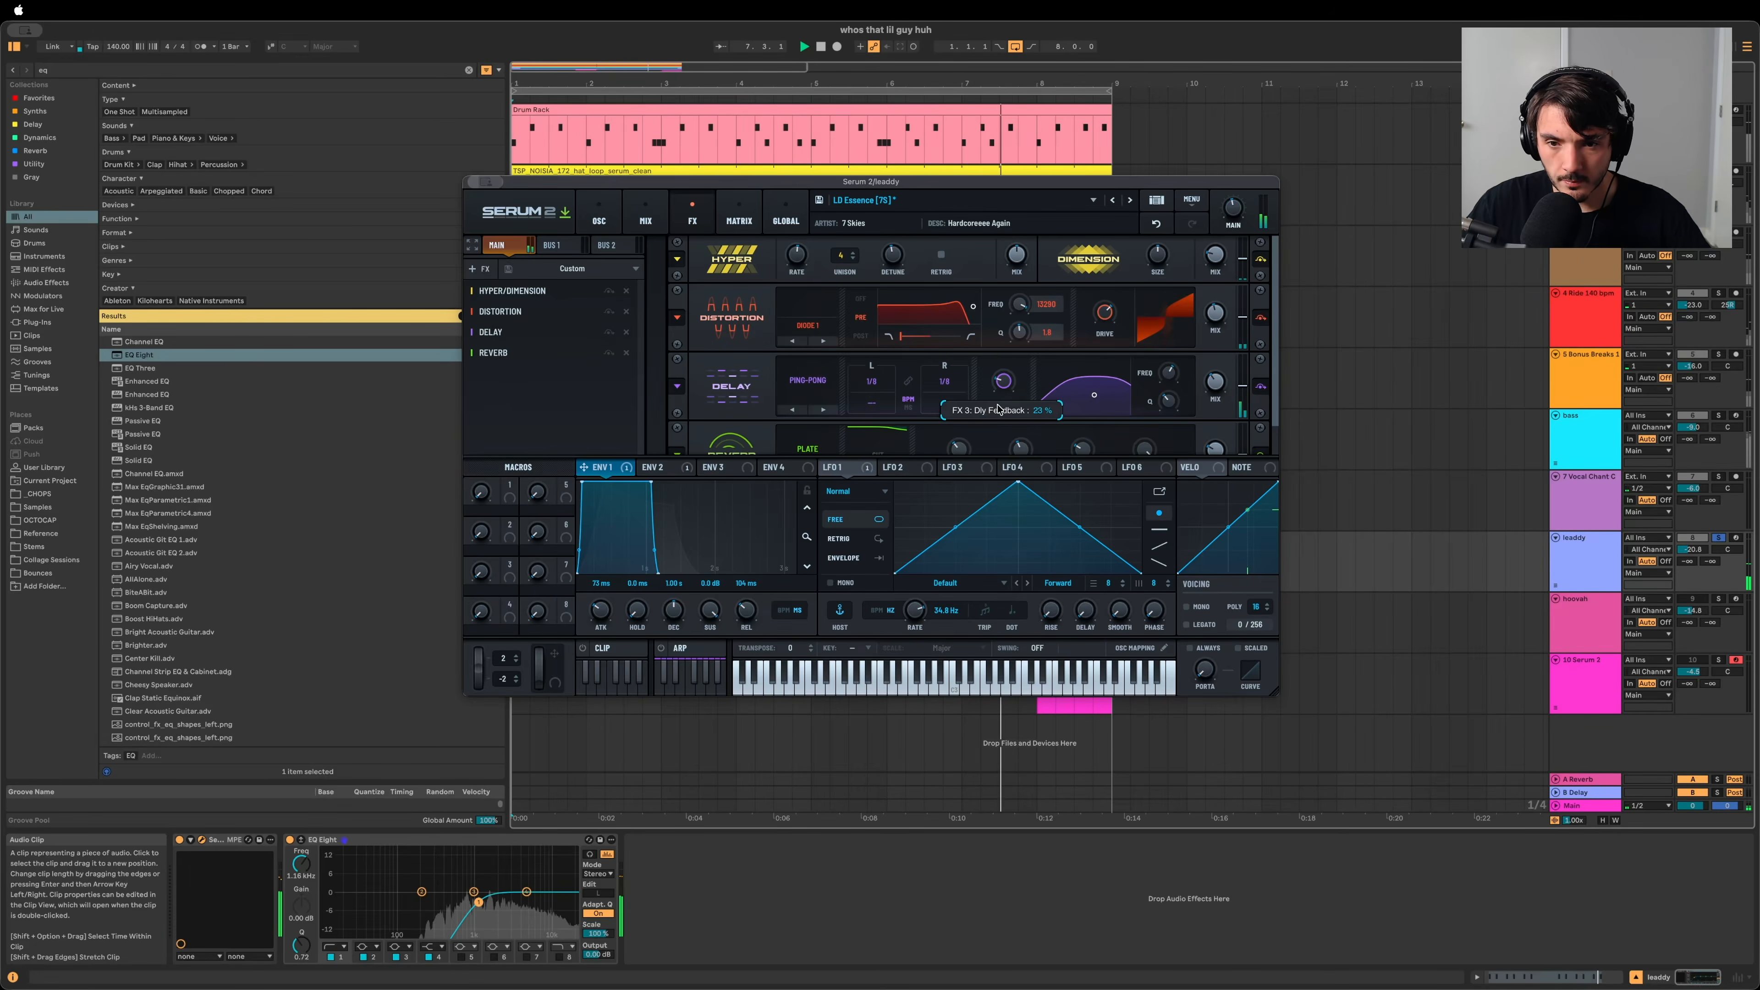
pyautogui.click(1717, 539)
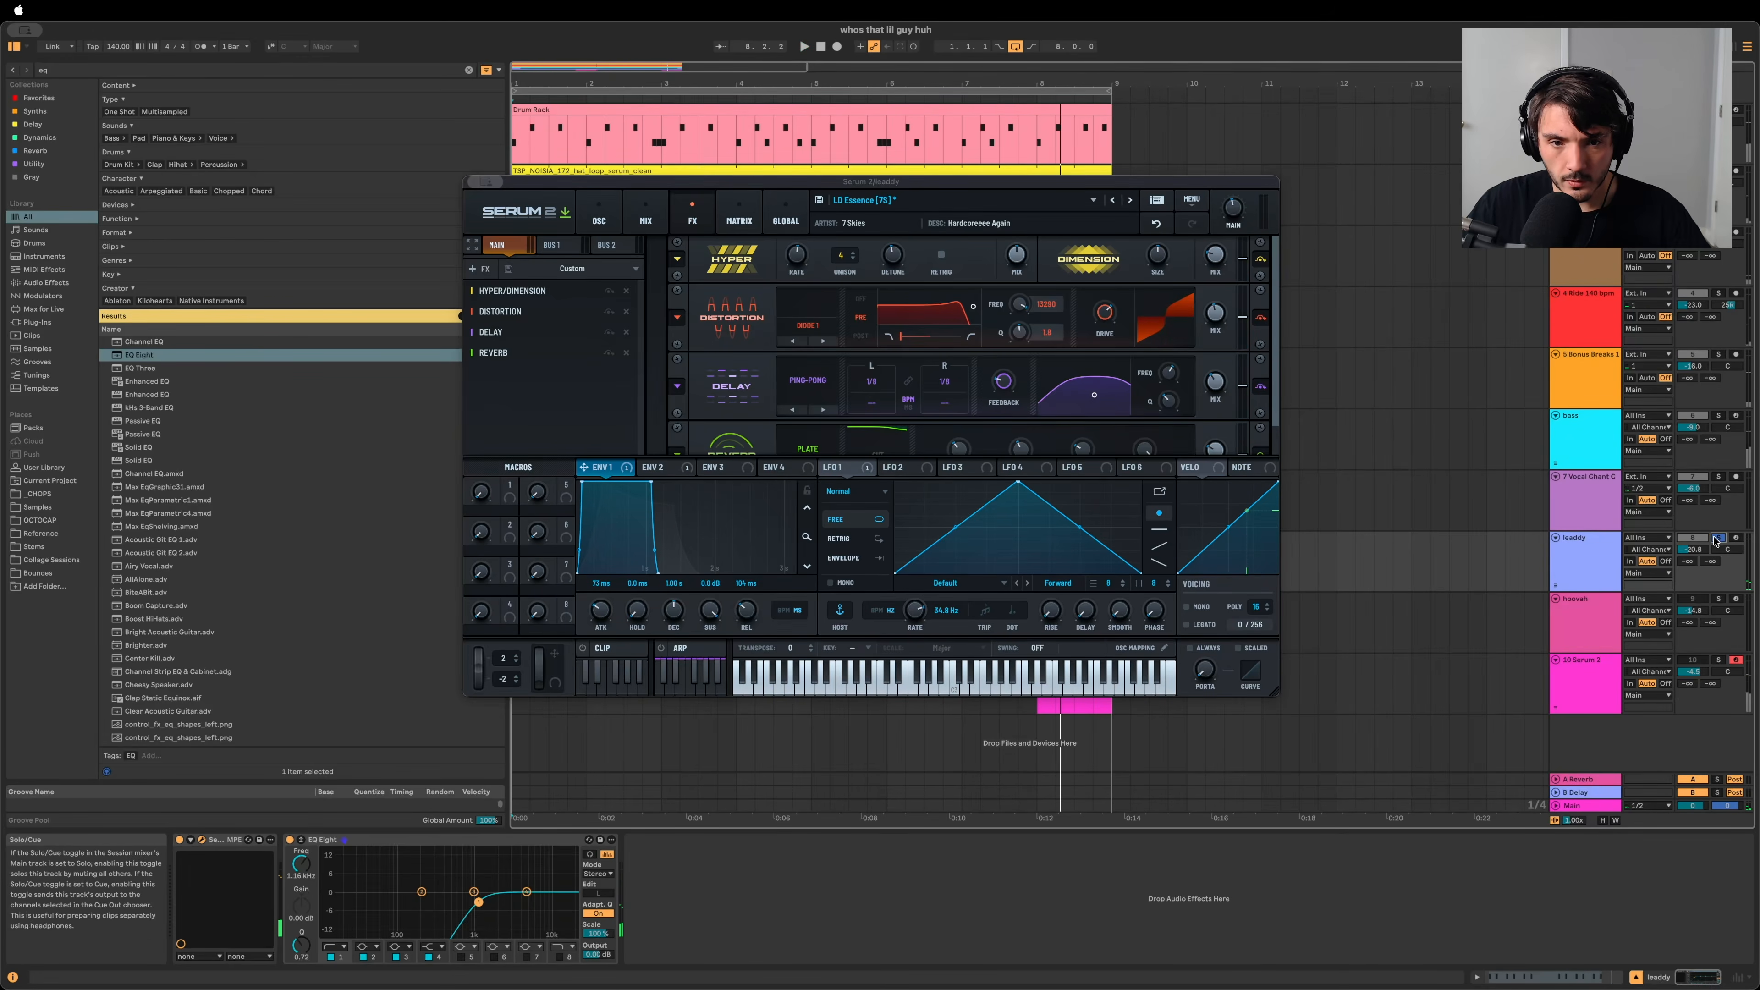
pyautogui.click(476, 182)
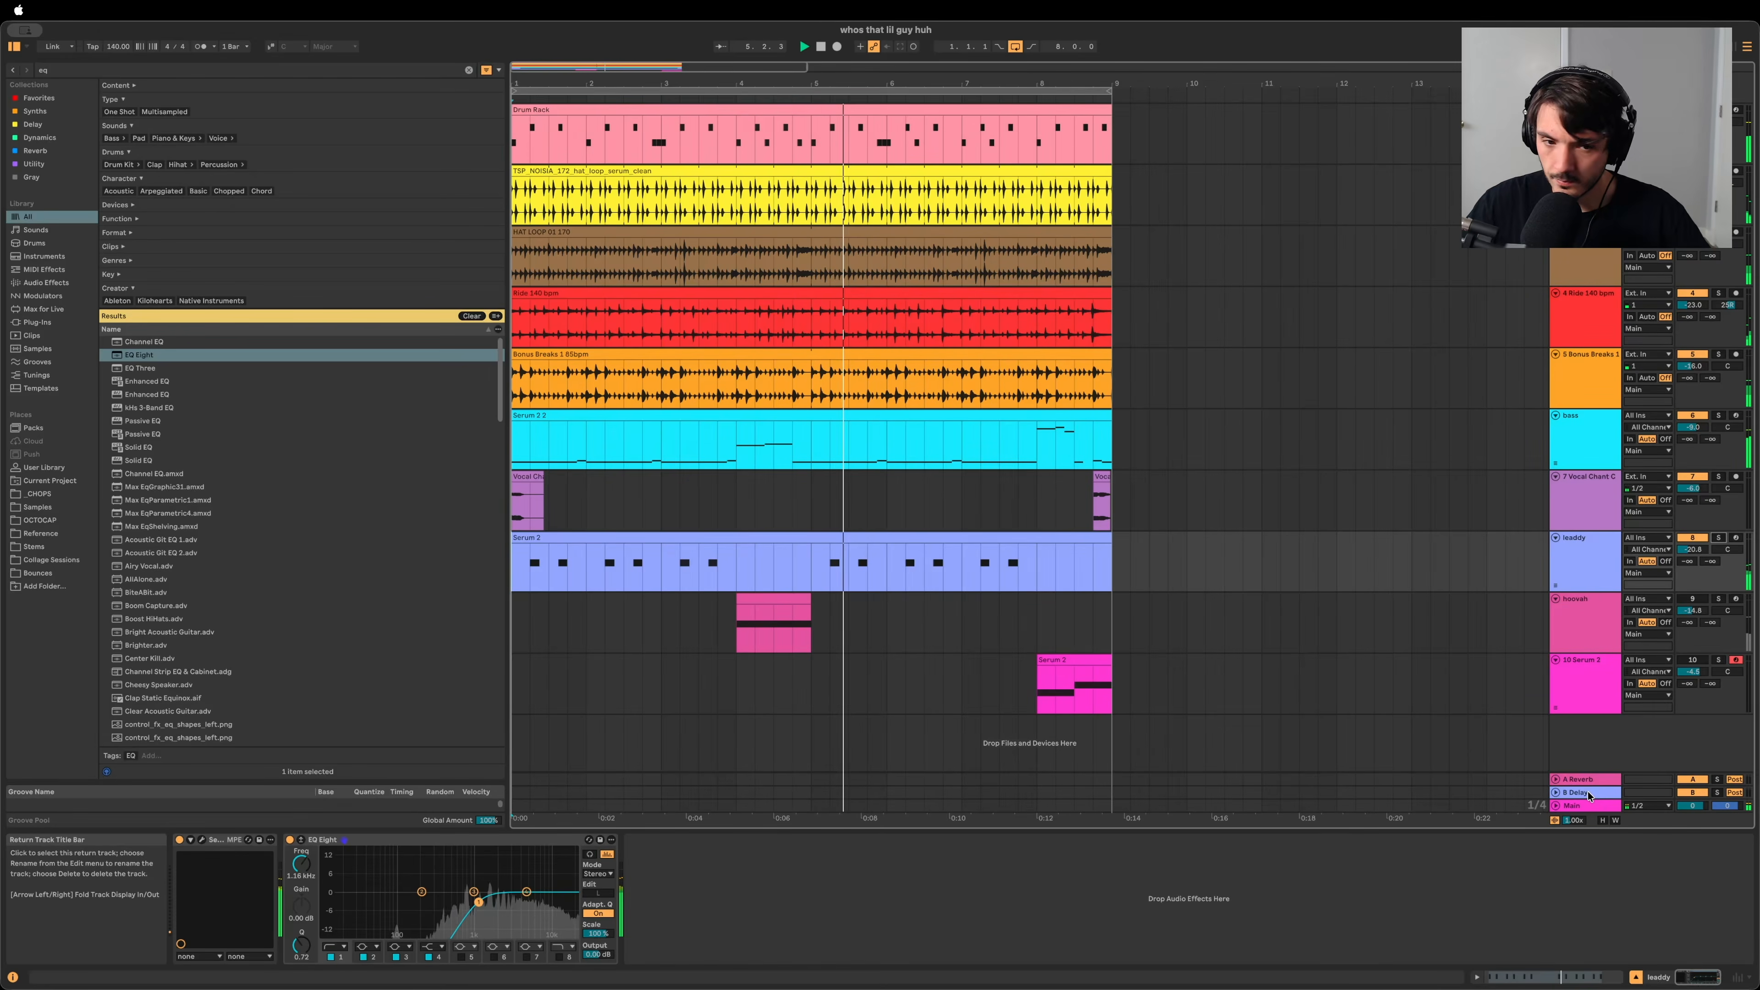
# Step: Play the section with the hoovah clip and lower that track's volume to about -16.7 dB
pyautogui.click(780, 609)
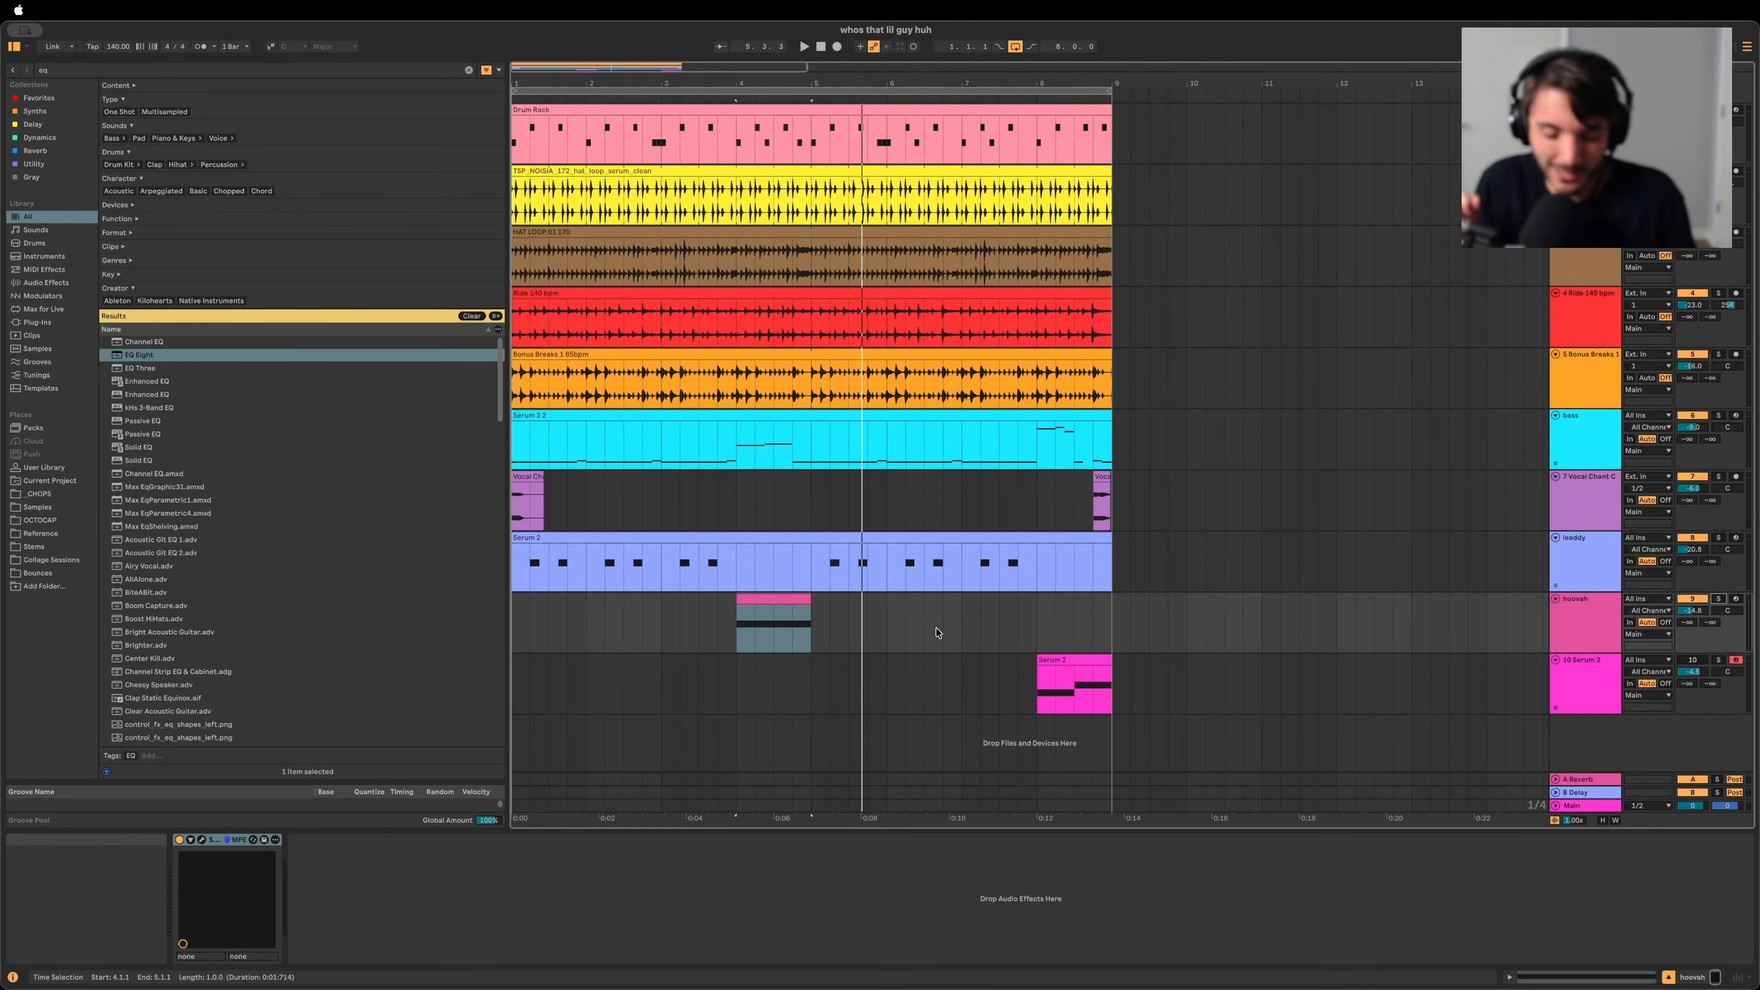
pyautogui.press('space')
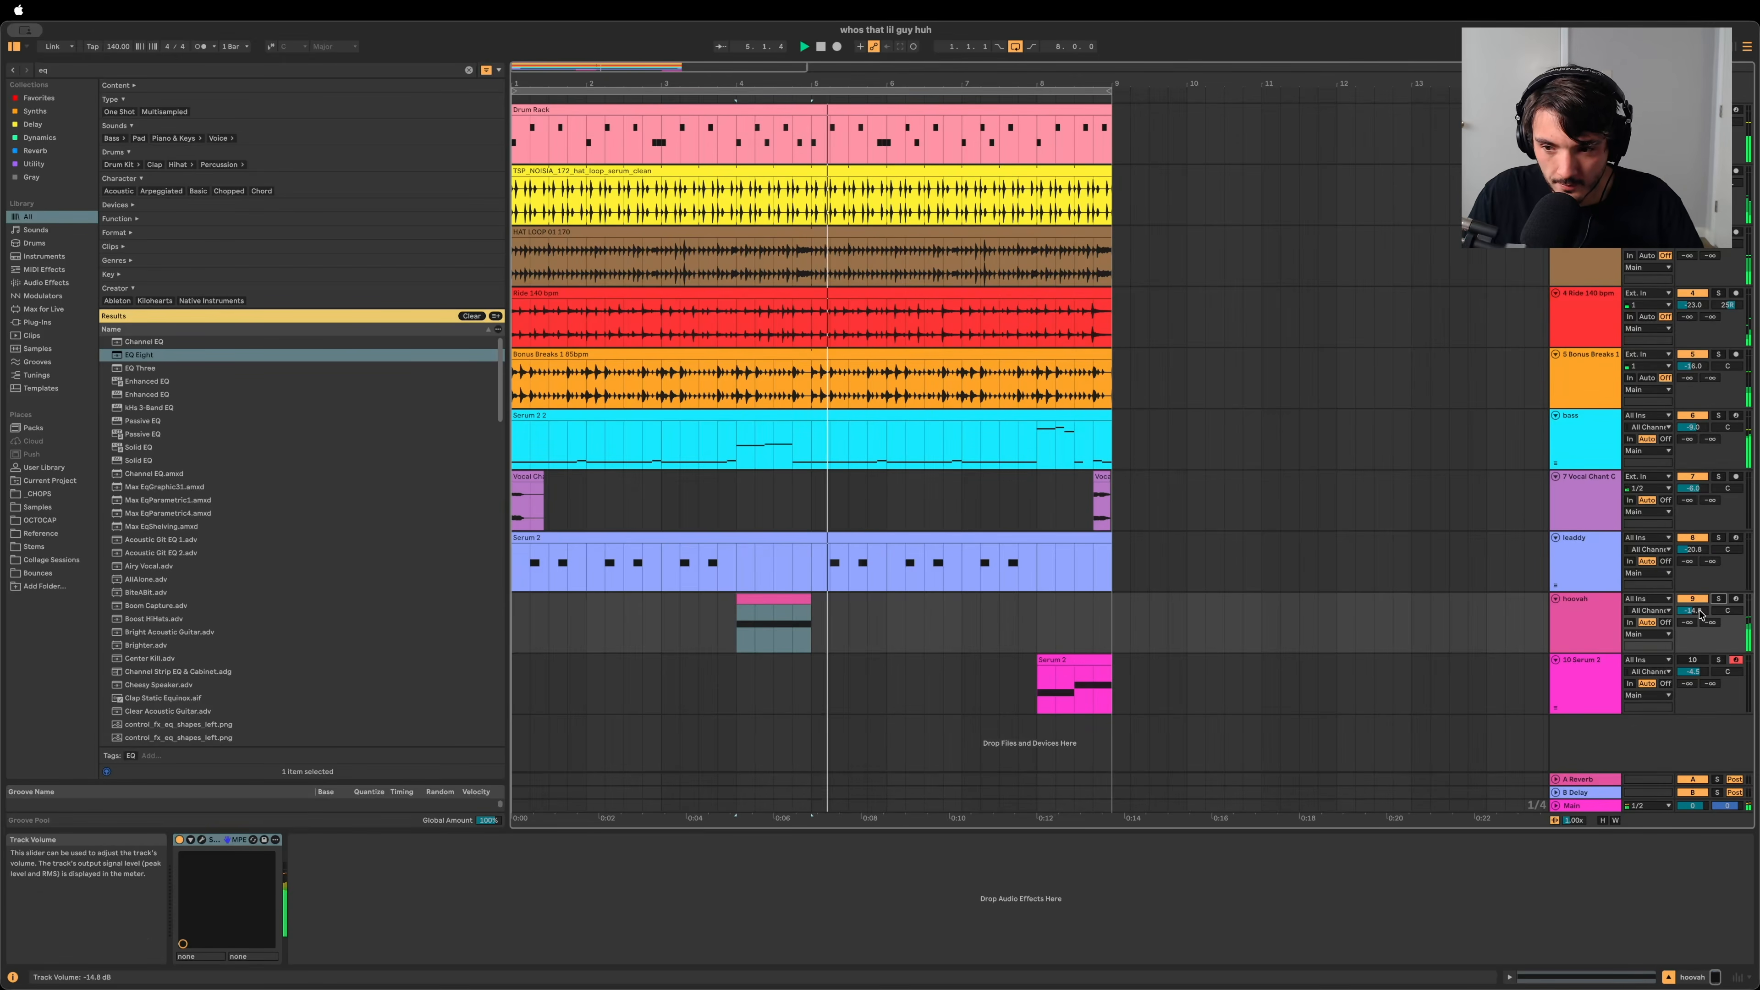
pyautogui.moveTo(1693, 610); pyautogui.dragTo(1692, 624)
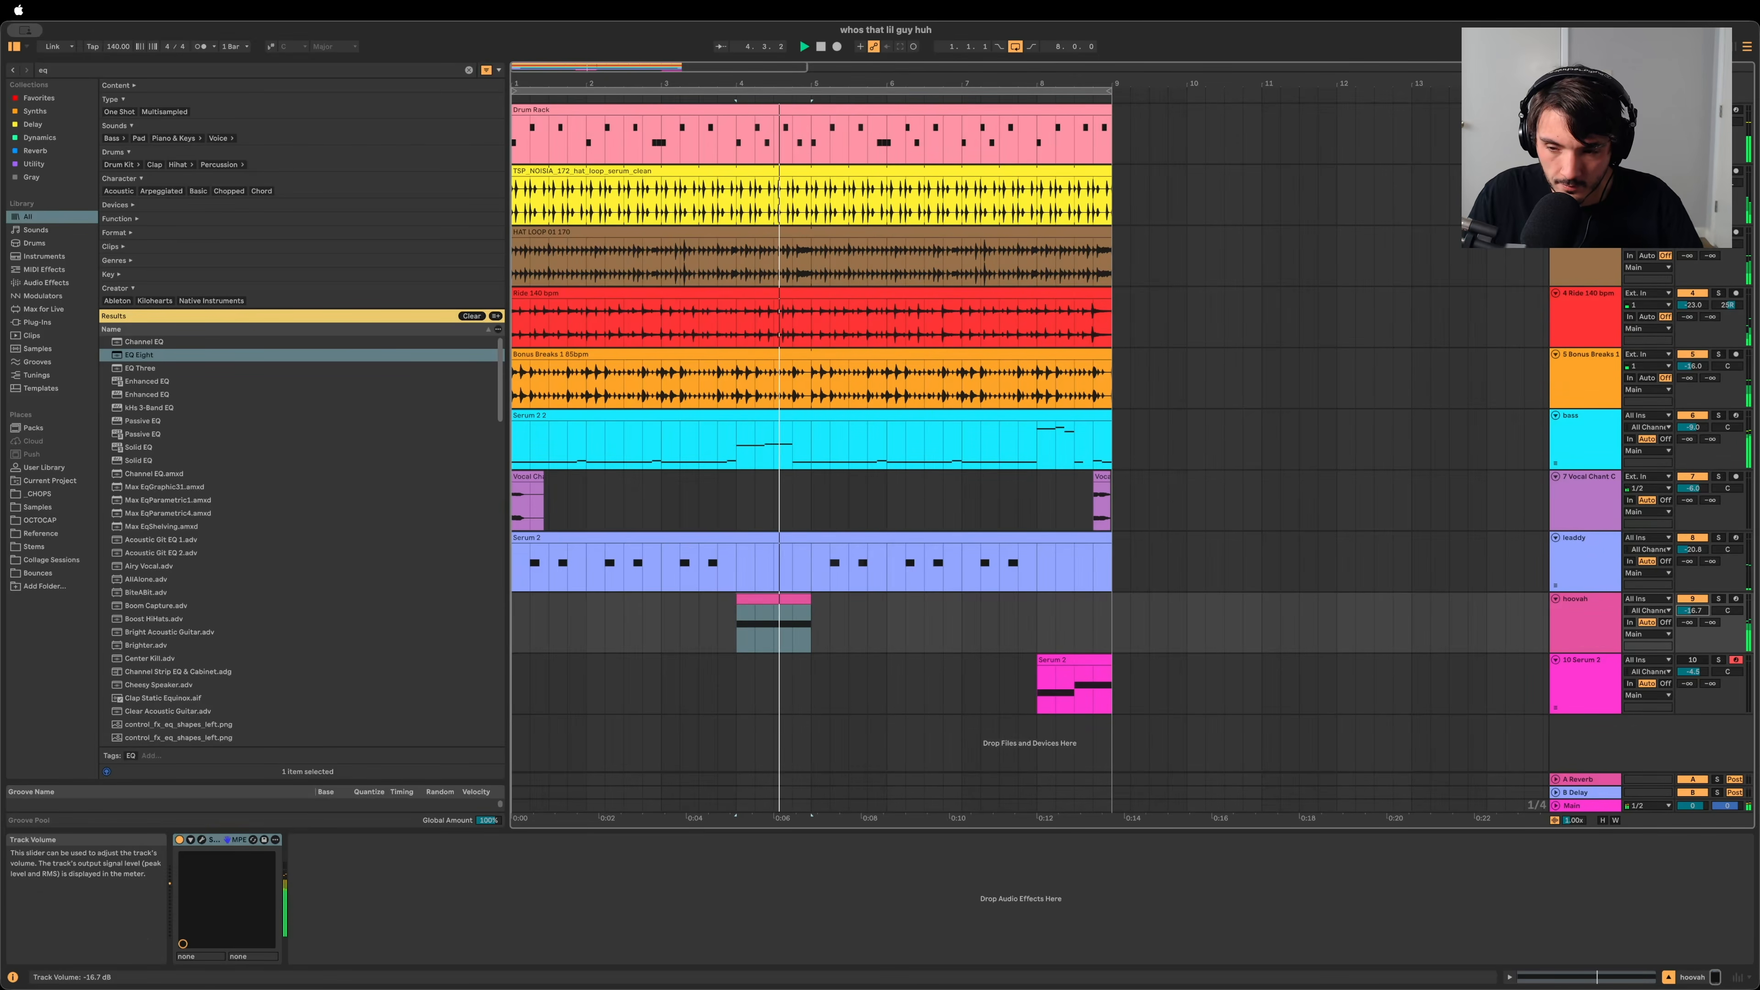
# Step: Adjust the bass track's volume slightly, check the levels in the Session mixer, and set hoovah's volume to about -16.3 dB
pyautogui.moveTo(1692, 428); pyautogui.dragTo(1693, 428)
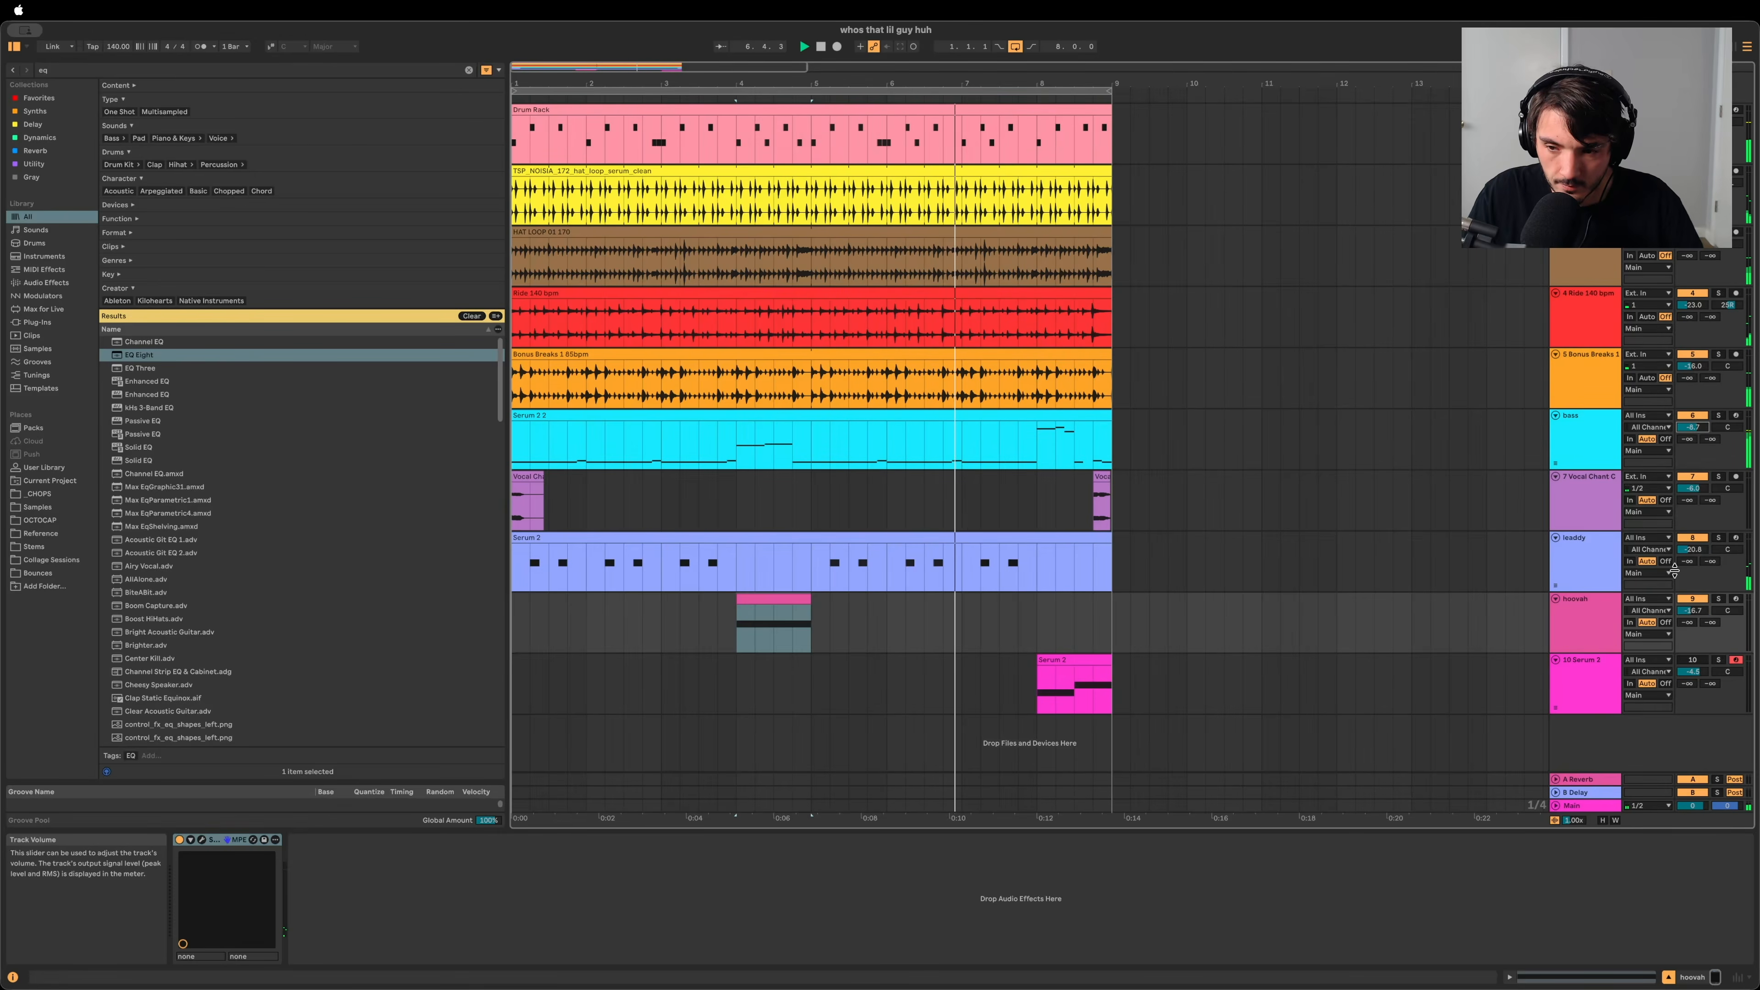
pyautogui.press('Tab')
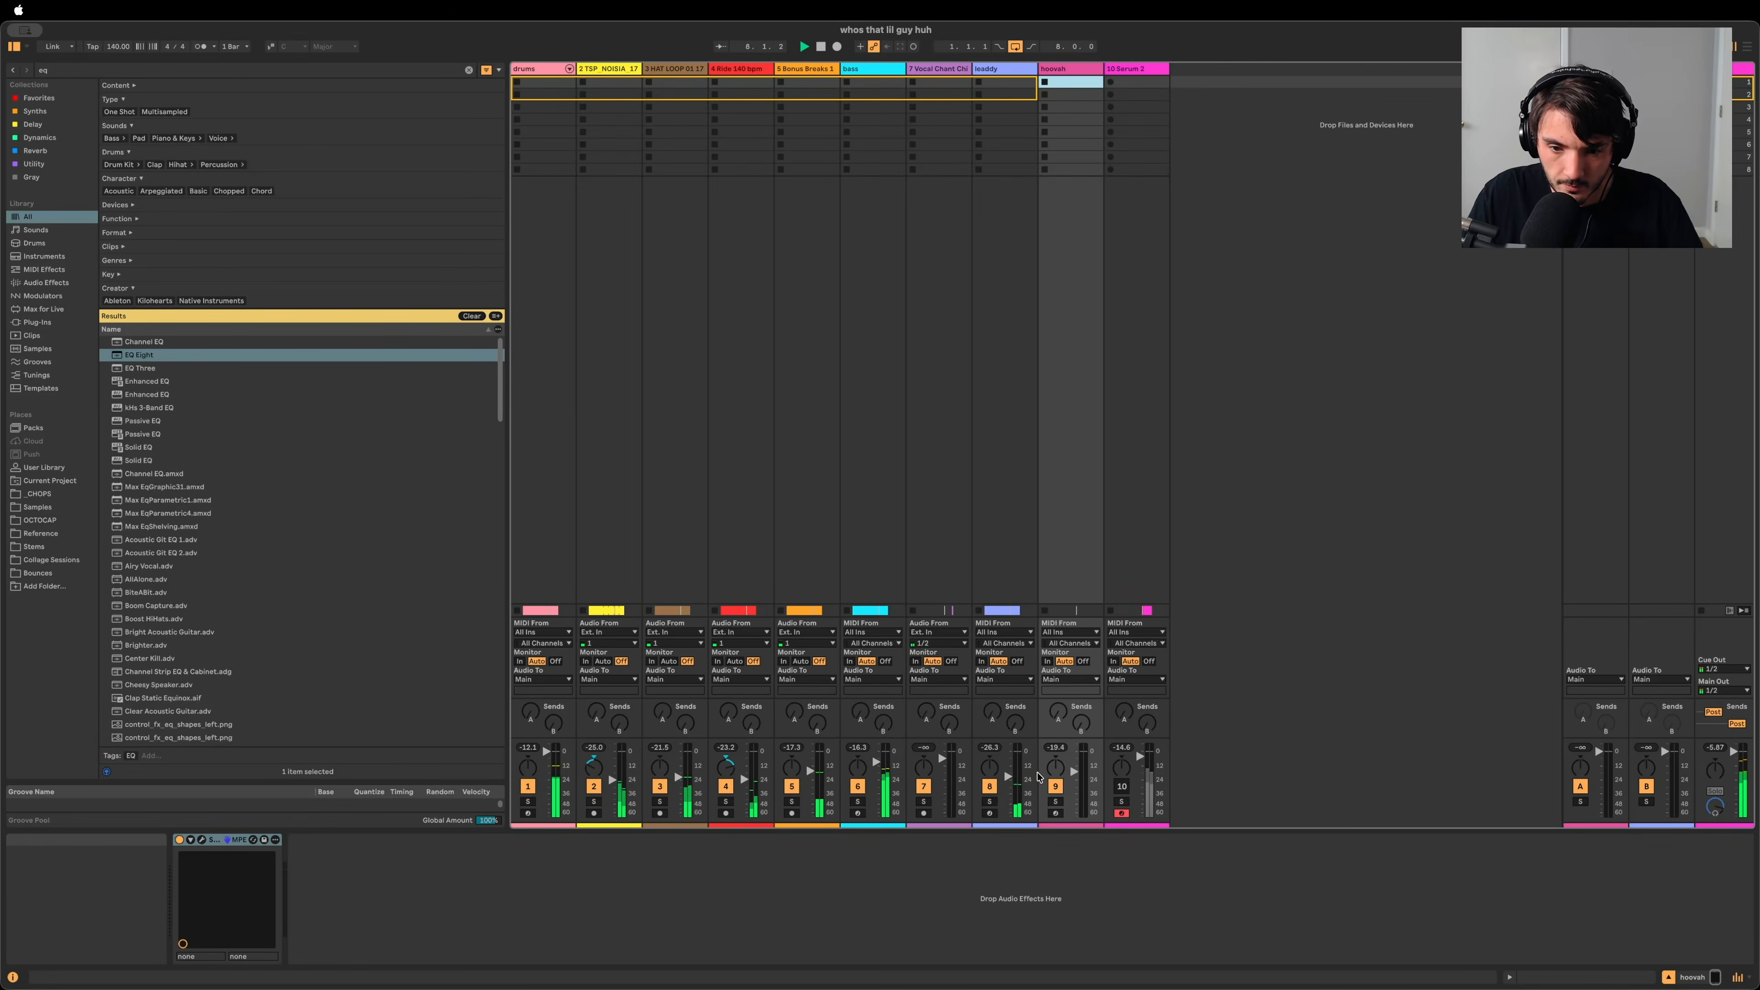
pyautogui.press('Tab')
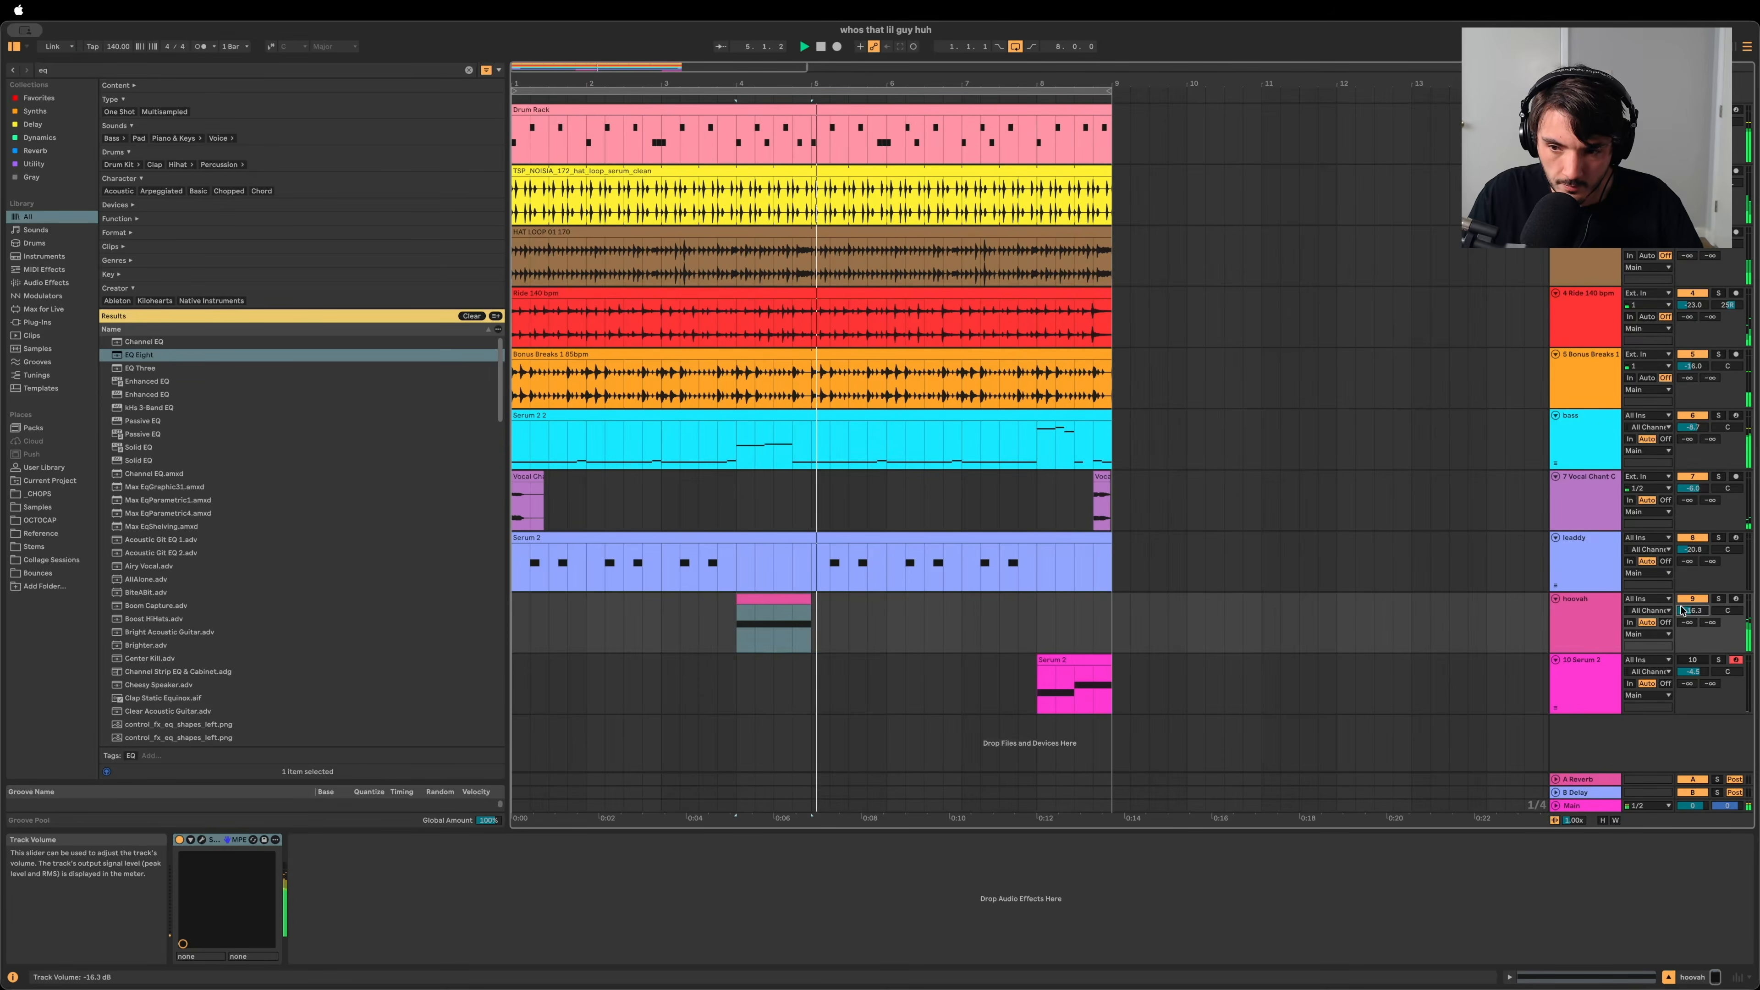
# Step: Search the browser for "eq" and add an EQ Eight to the hoovah track
pyautogui.click(1587, 561)
pyautogui.click(1577, 629)
pyautogui.press('super+f')
pyautogui.write('eq')
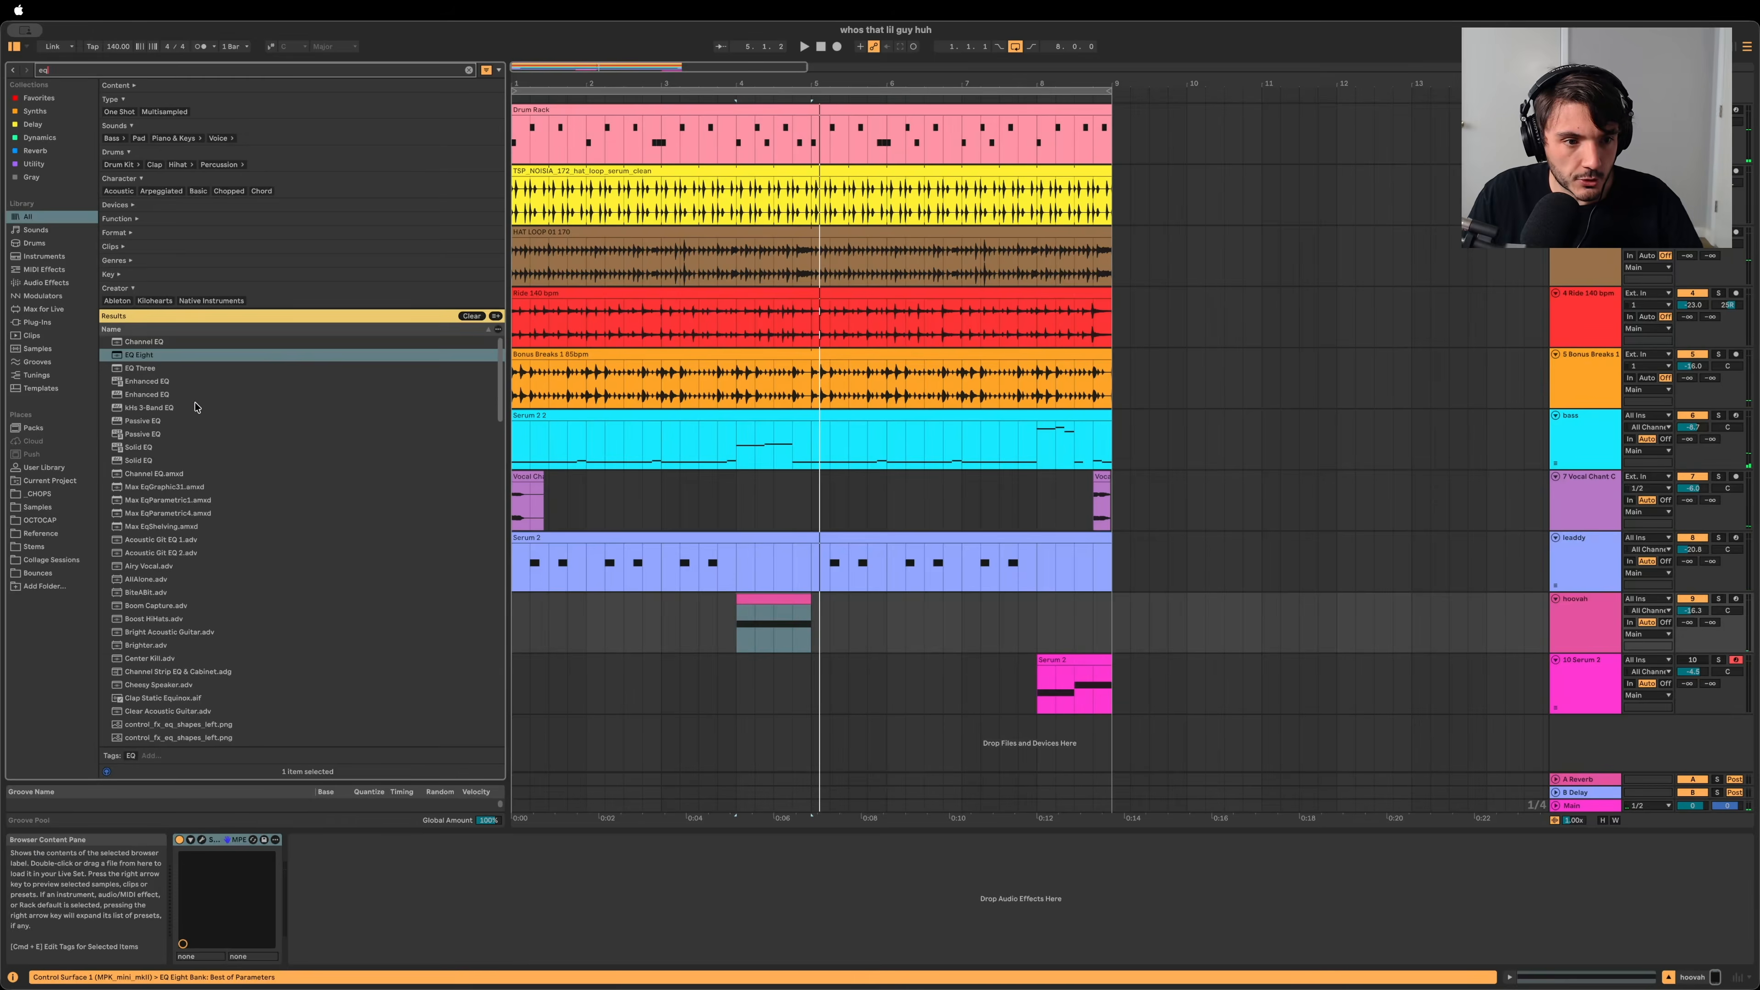
pyautogui.doubleClick(165, 361)
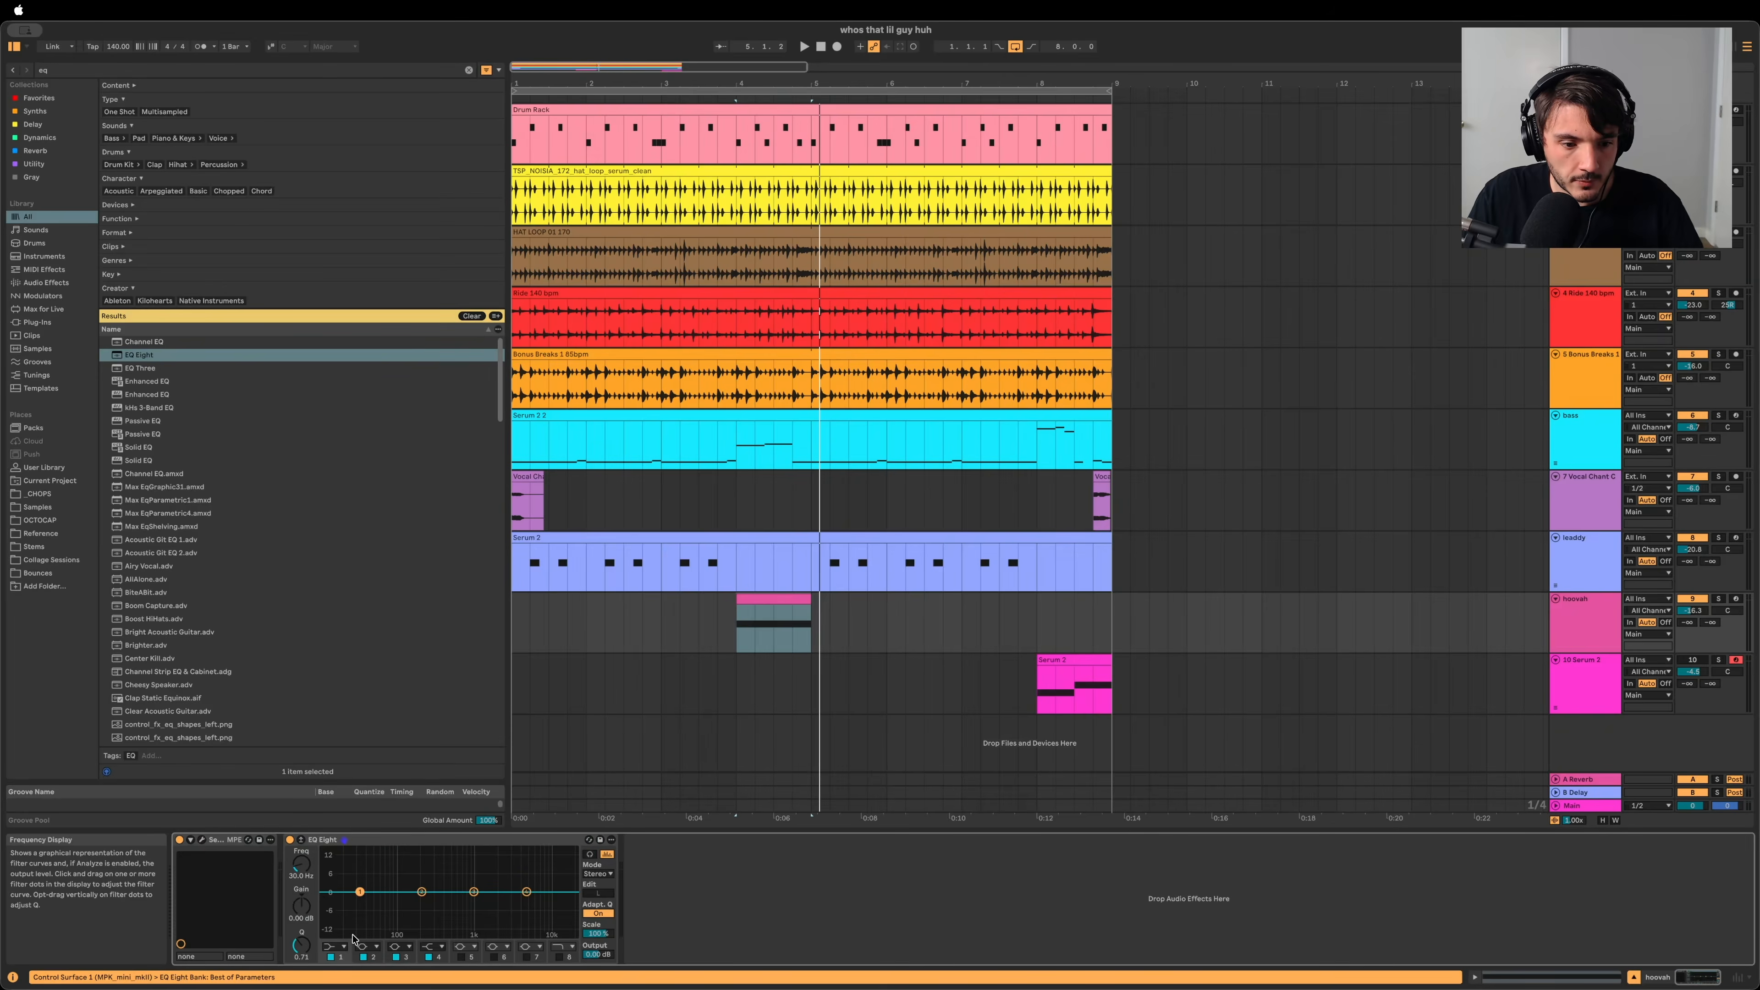
# Step: Set band 1 of hoovah's EQ Eight to a 12 dB low cut and raise its frequency to about 765 Hz
pyautogui.click(328, 863)
pyautogui.press('space')
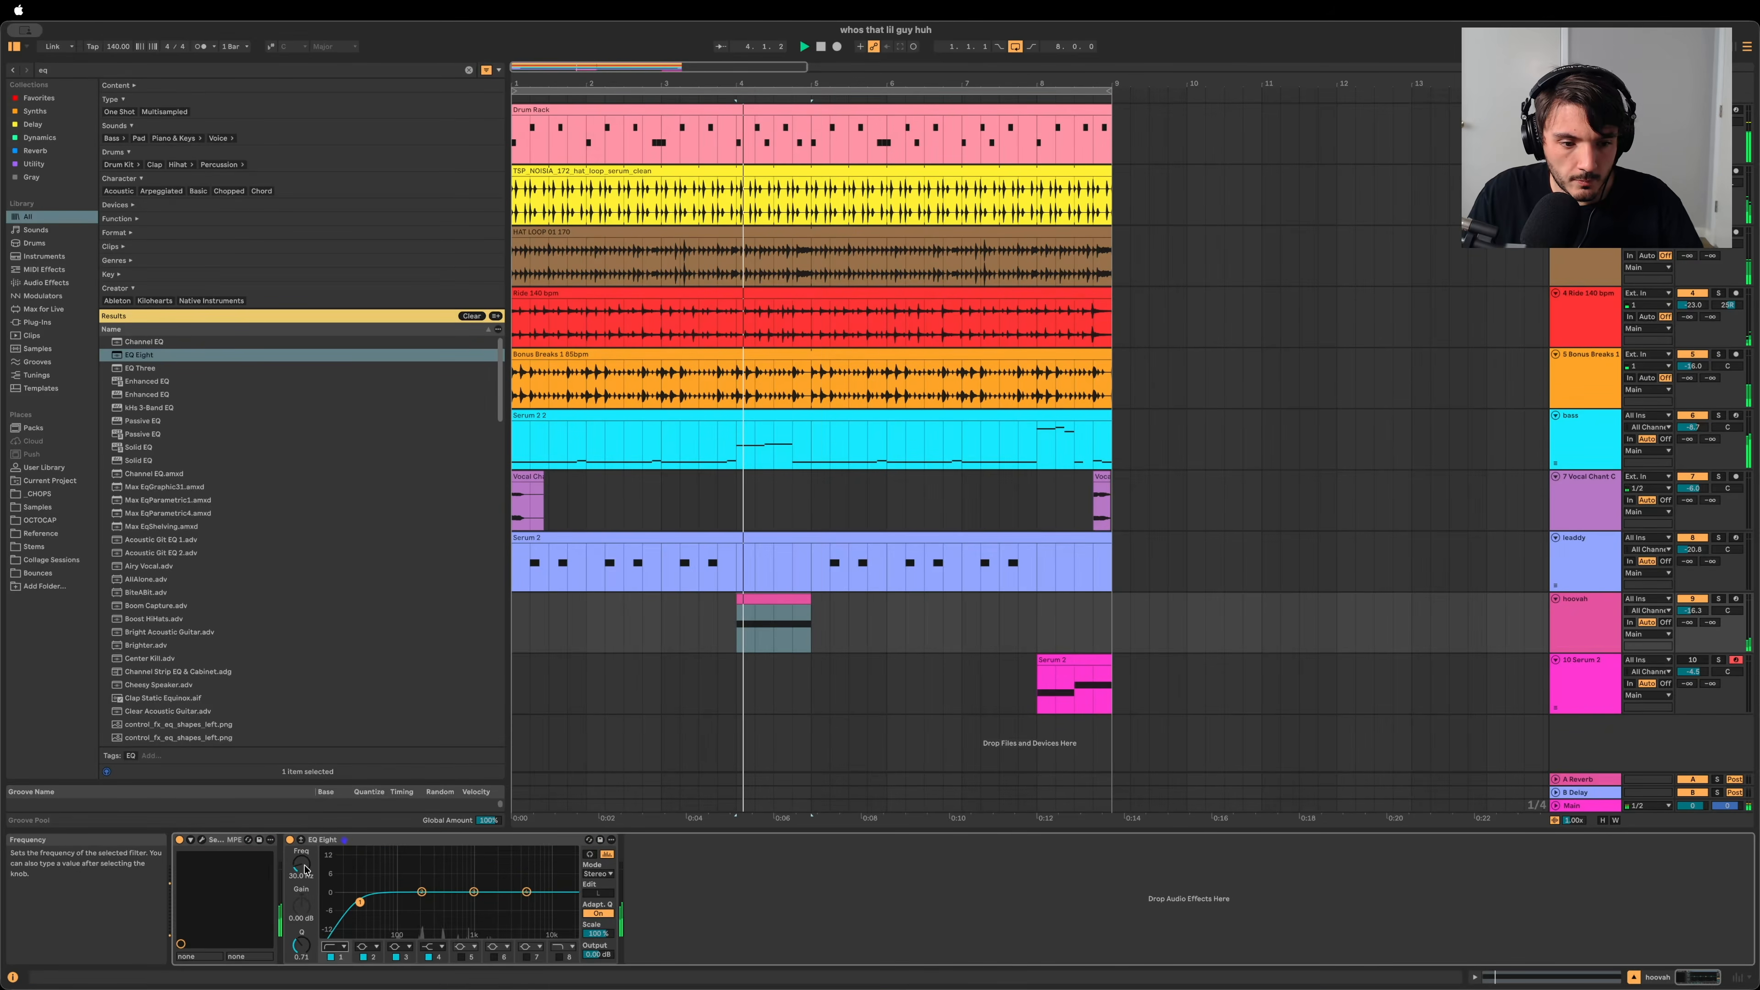
pyautogui.moveTo(303, 870)
pyautogui.mouseDown()
pyautogui.moveTo(304, 815)
pyautogui.moveTo(305, 870)
pyautogui.mouseUp()
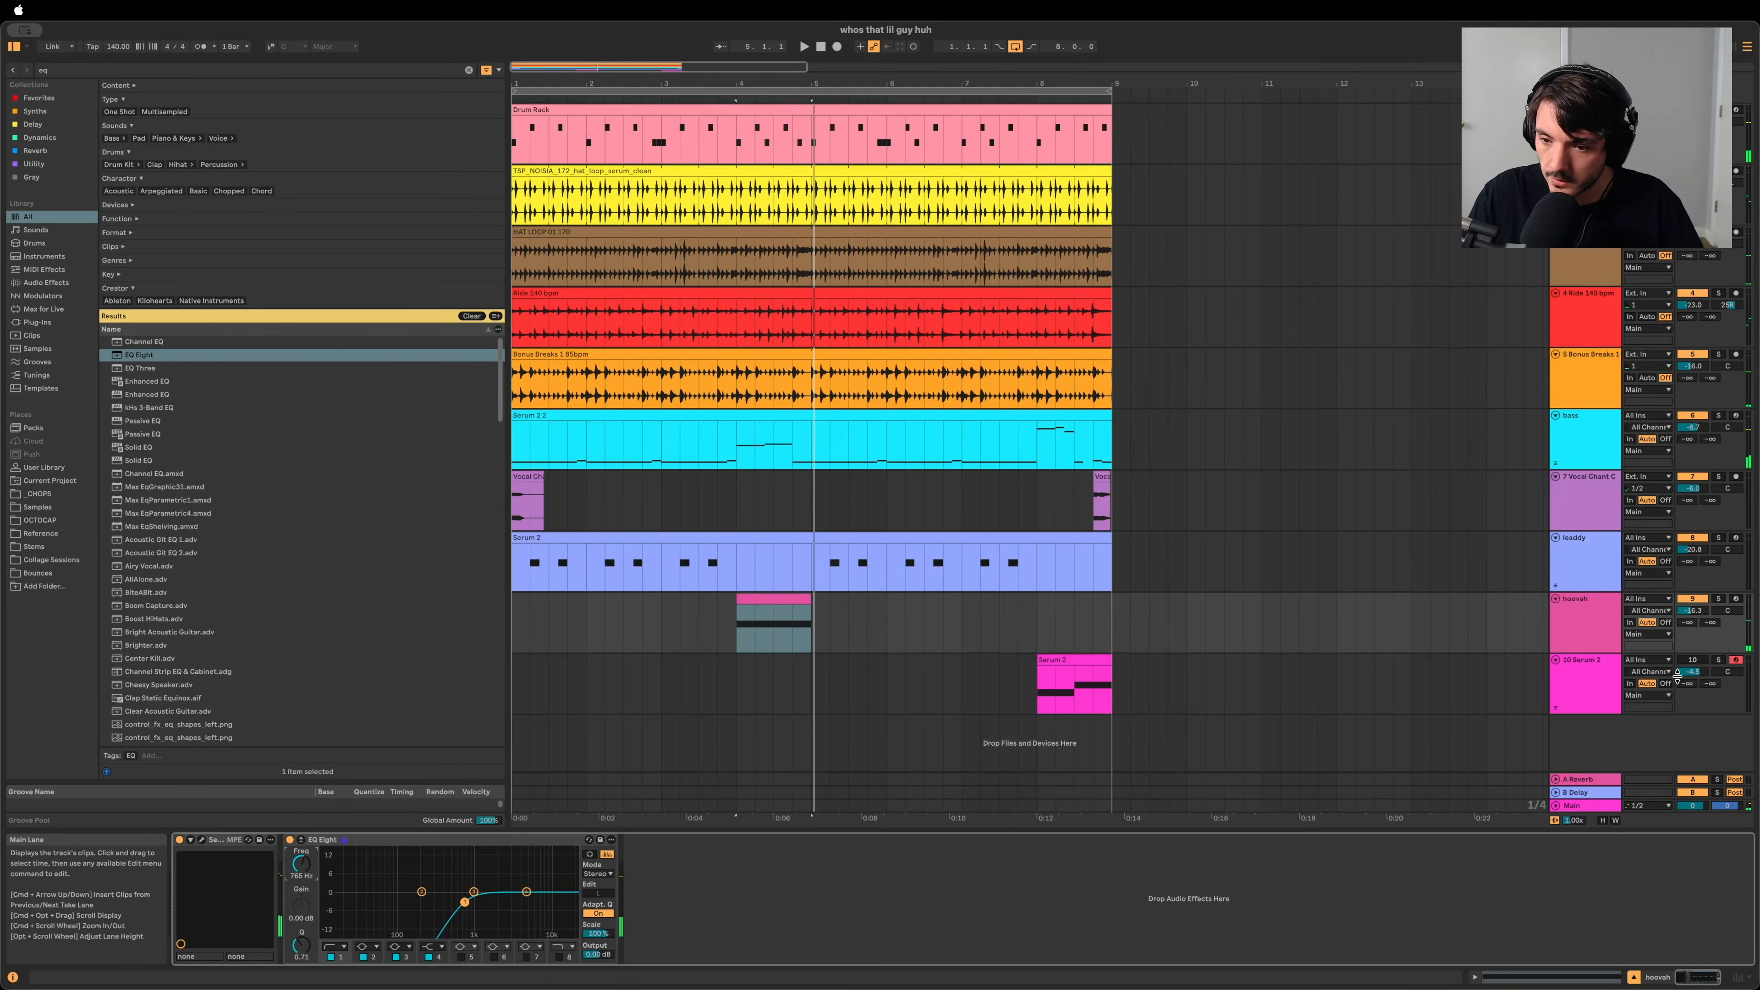
# Step: Solo the 10 Serum 2 track, audition its clip at bar 8, and select the track
pyautogui.press('Down')
pyautogui.click(1717, 660)
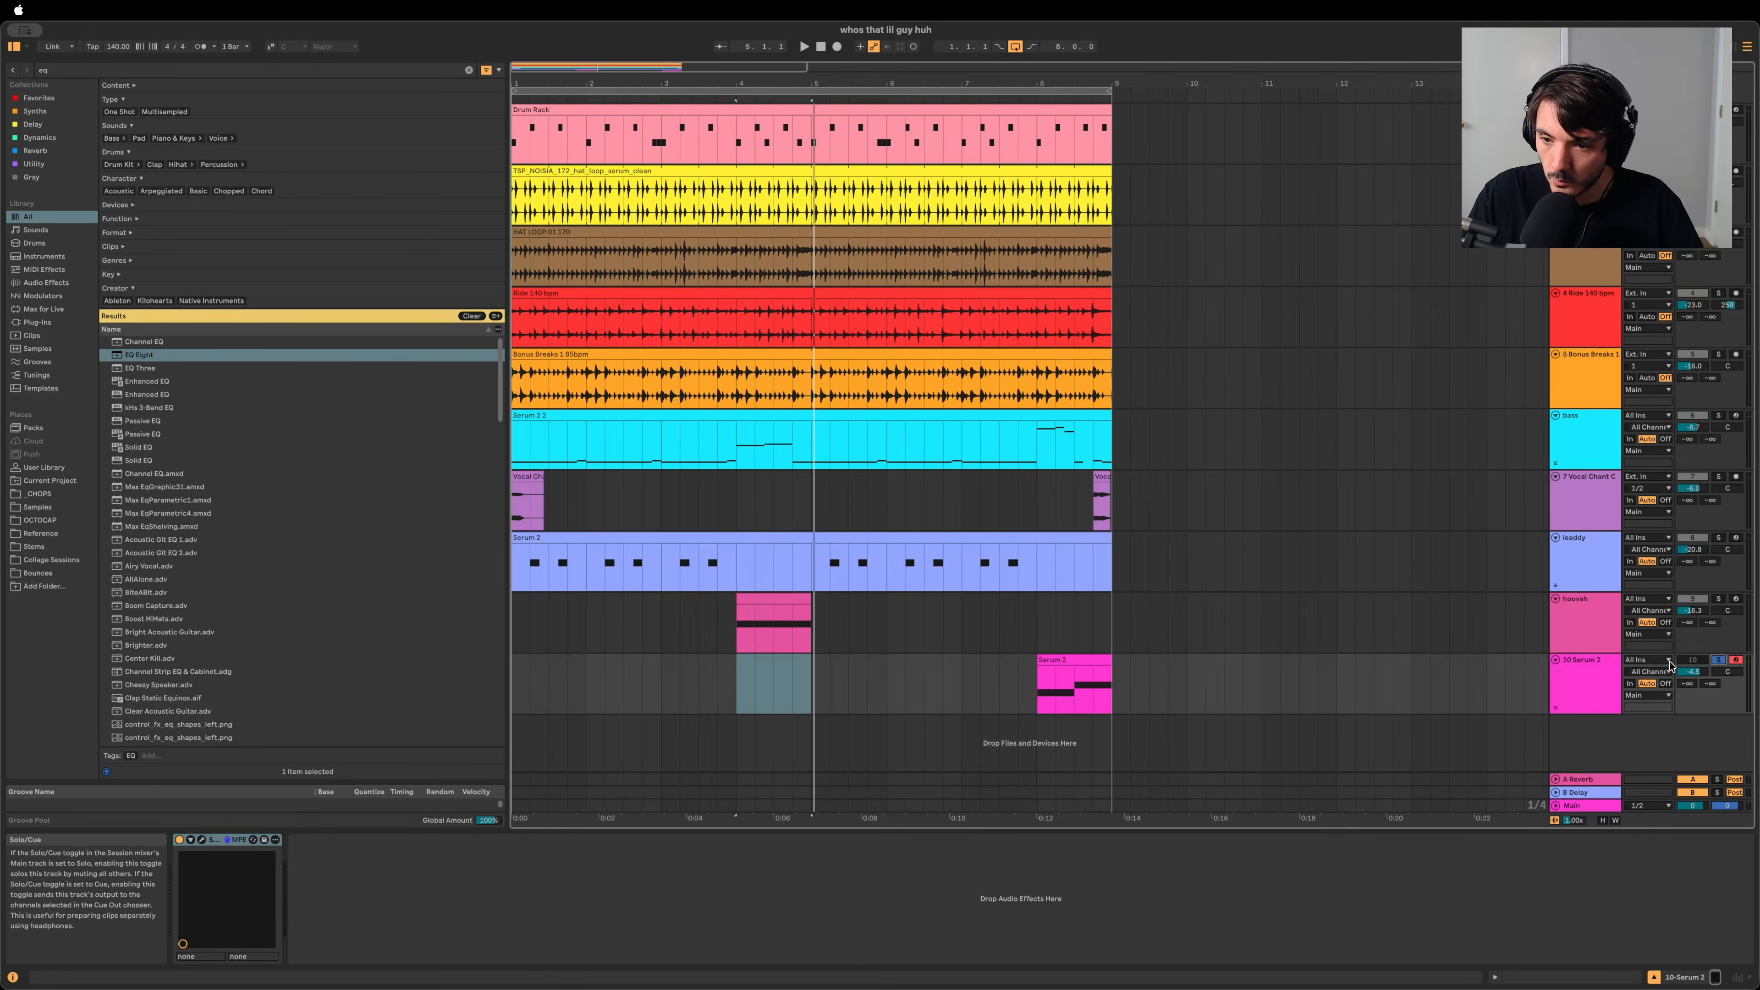
pyautogui.click(1074, 660)
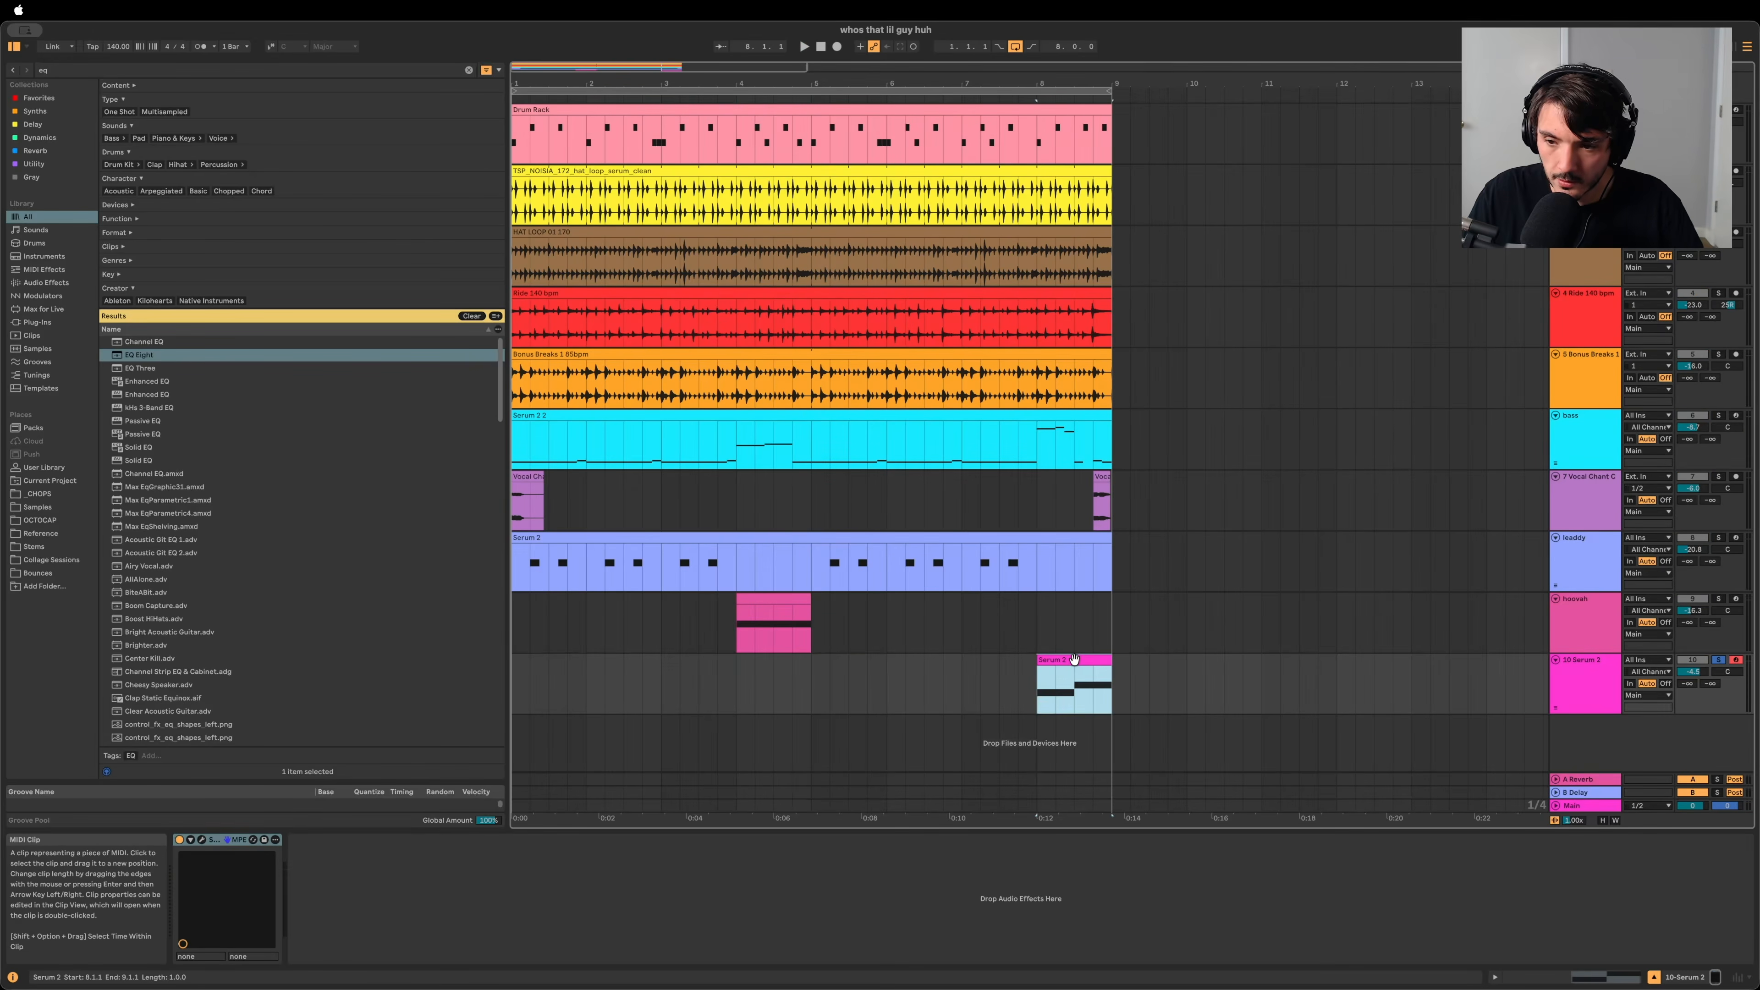
pyautogui.click(1605, 678)
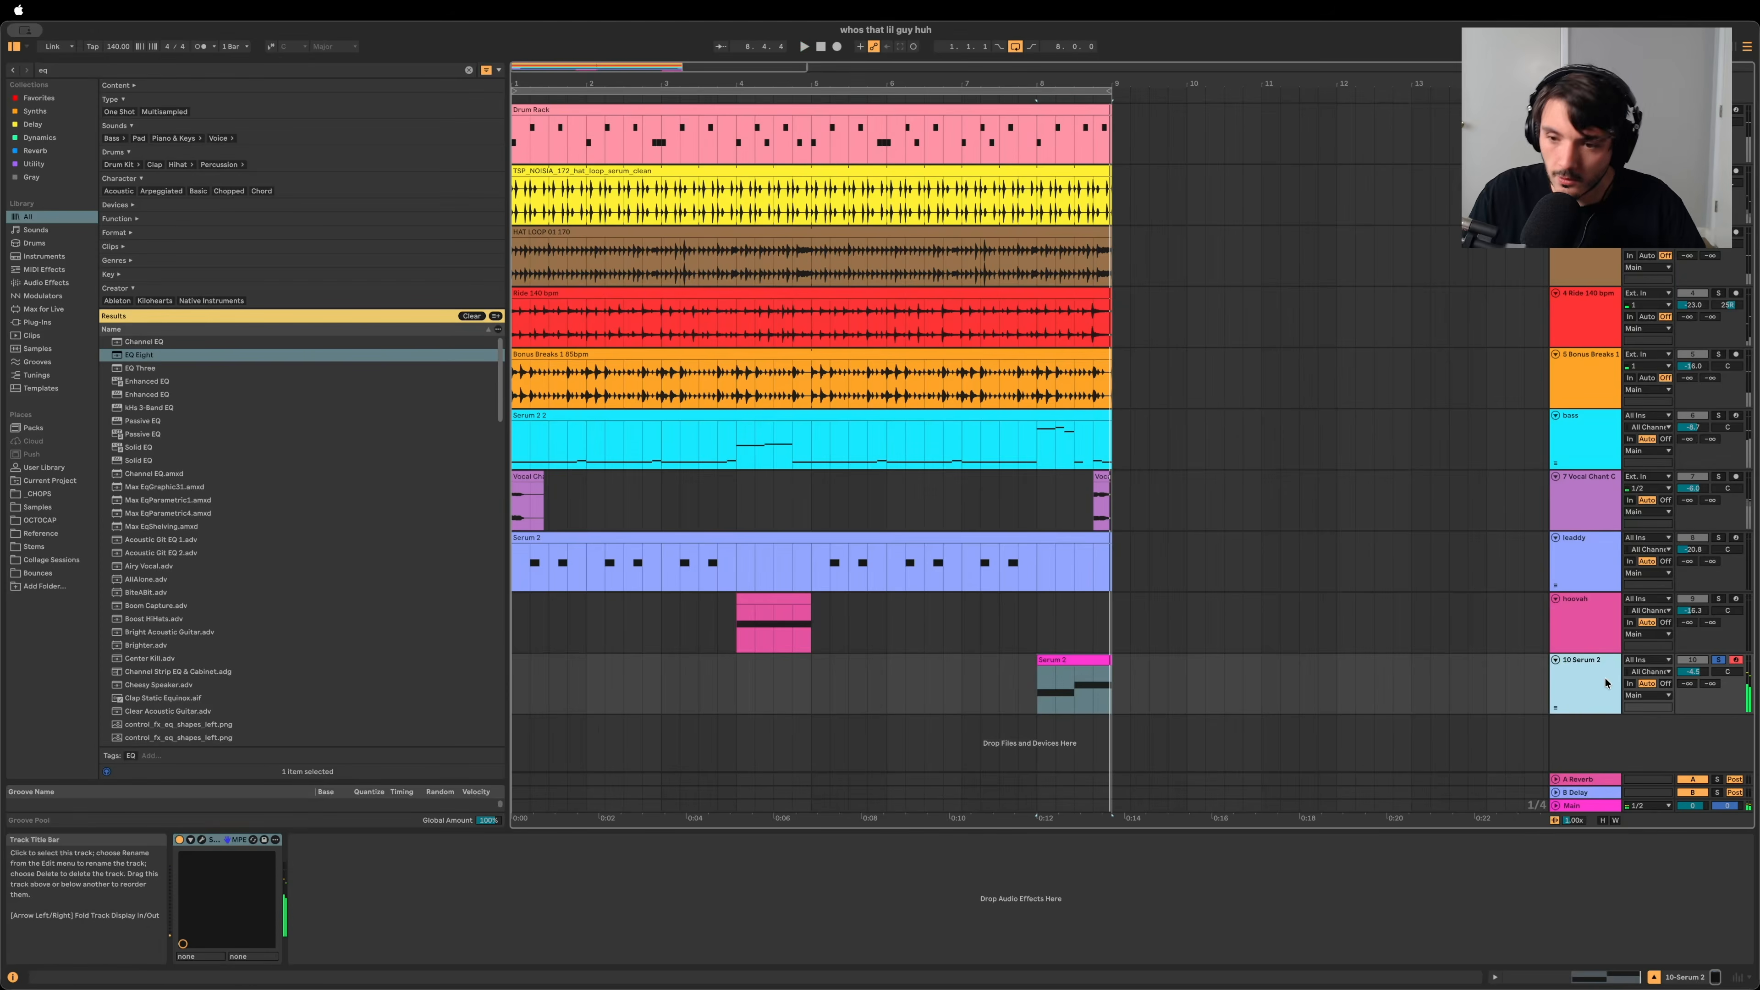
# Step: Rename the 10 Serum 2 track as horns, unsolo it, and set its volume to about -5.2 dB
pyautogui.press('super+r')
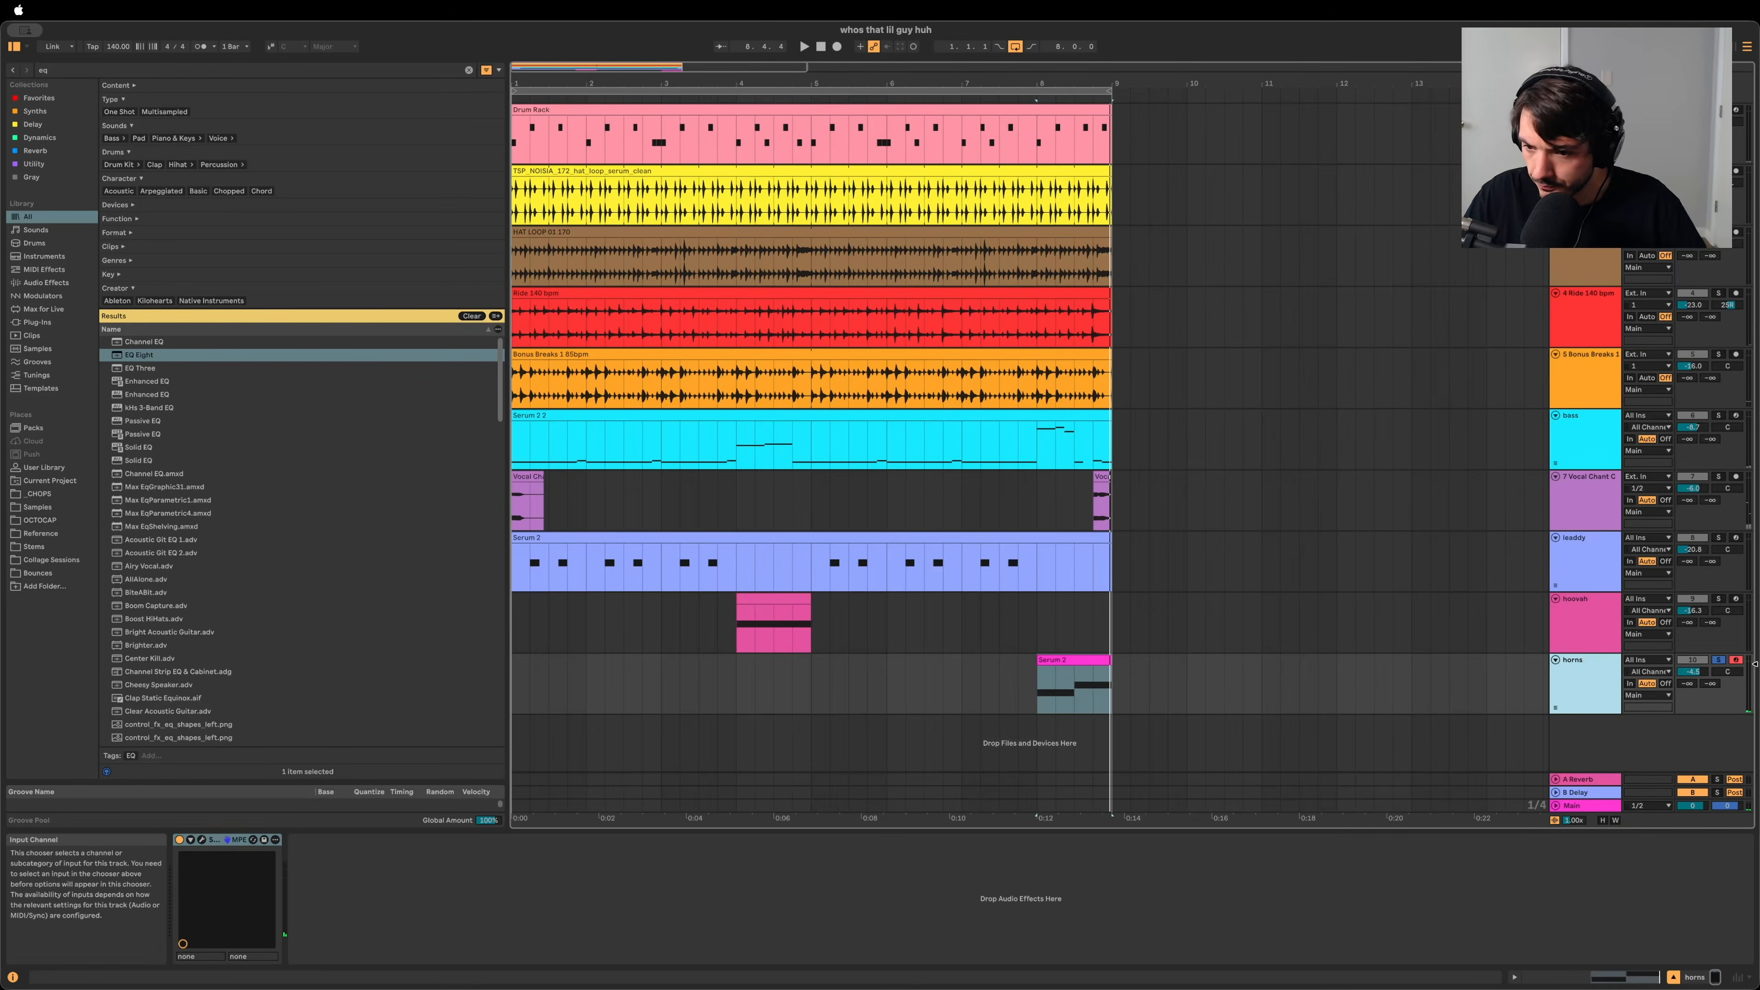
pyautogui.click(1718, 660)
pyautogui.moveTo(1693, 671); pyautogui.dragTo(1703, 673)
pyautogui.press('space')
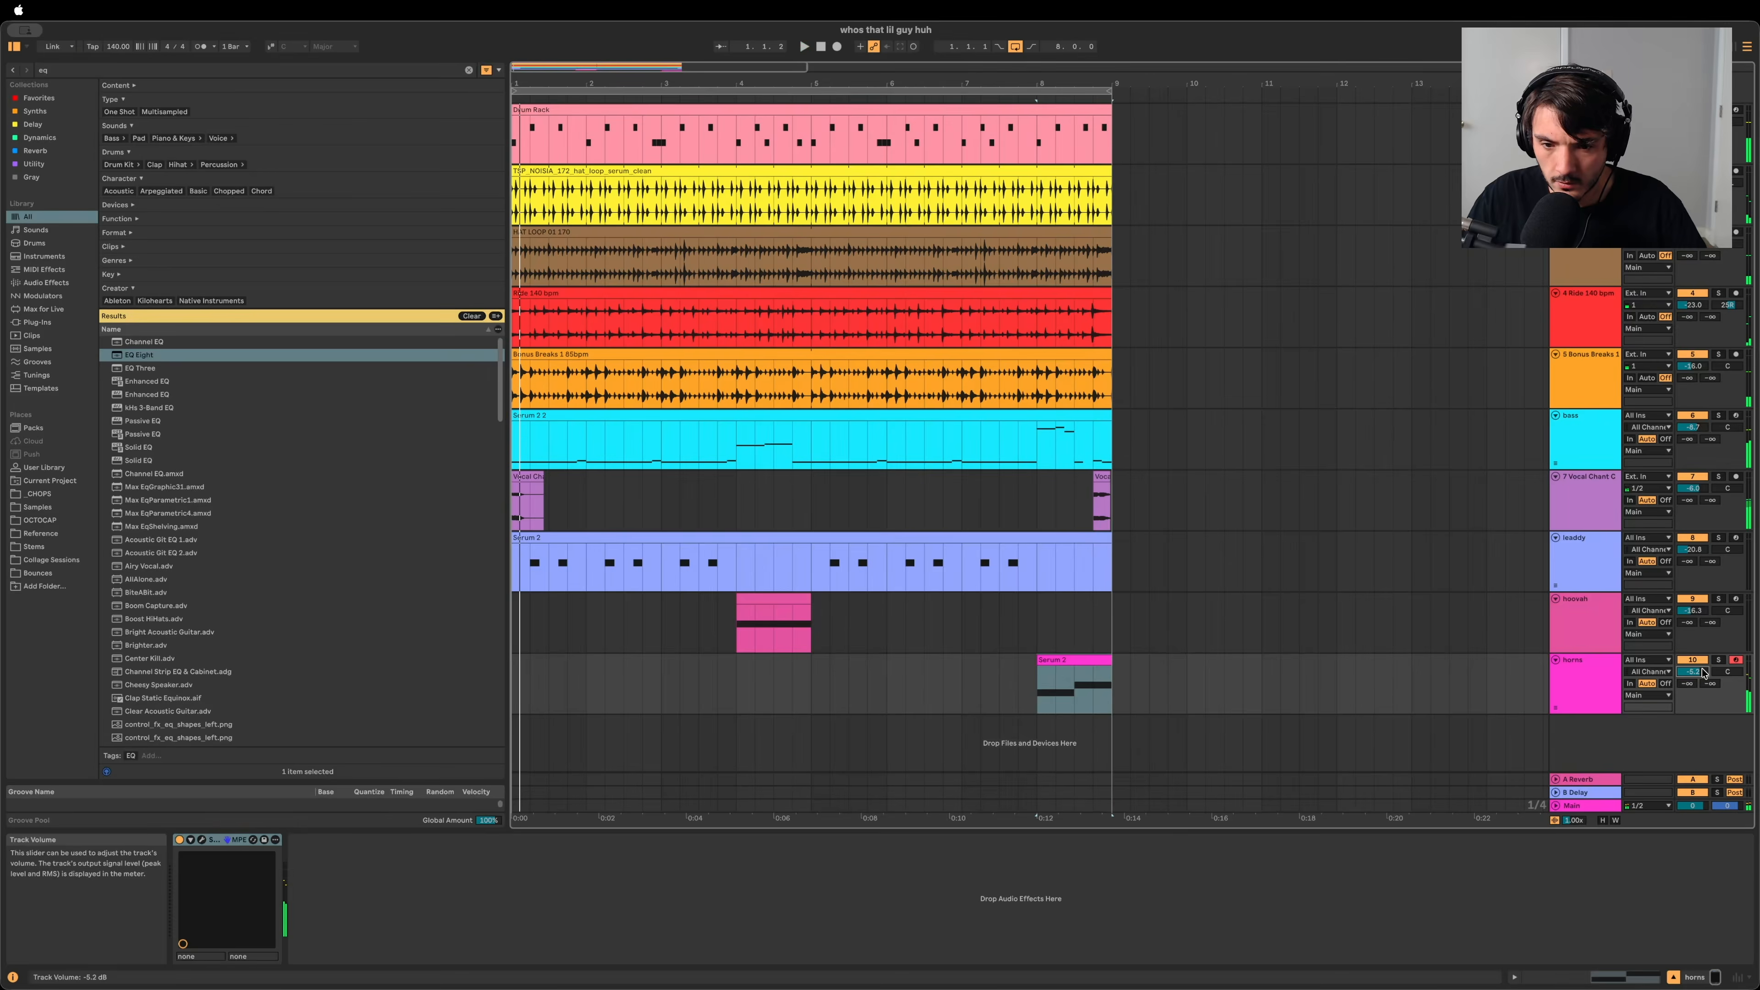
# Step: Try an EQ Eight on the horns track with band 1 as a low cut at about 563 Hz, and delete the device
pyautogui.press('super+f')
pyautogui.write('eq')
pyautogui.doubleClick(135, 355)
pyautogui.press('space')
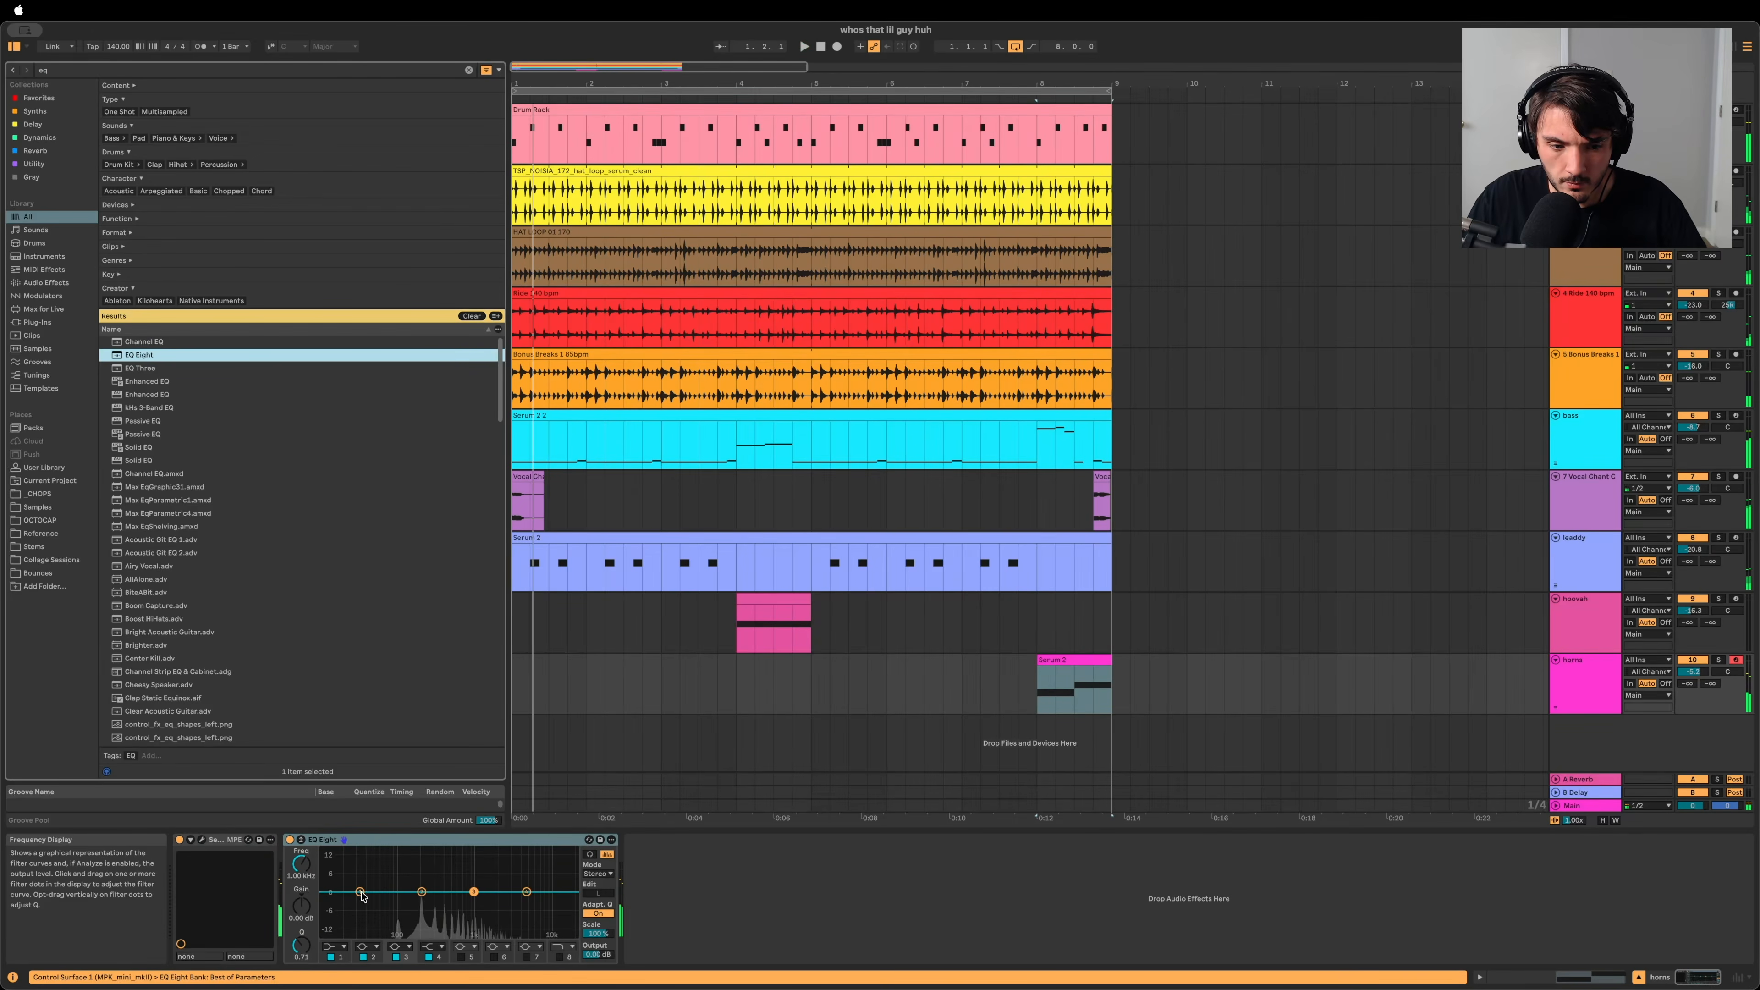
pyautogui.click(331, 947)
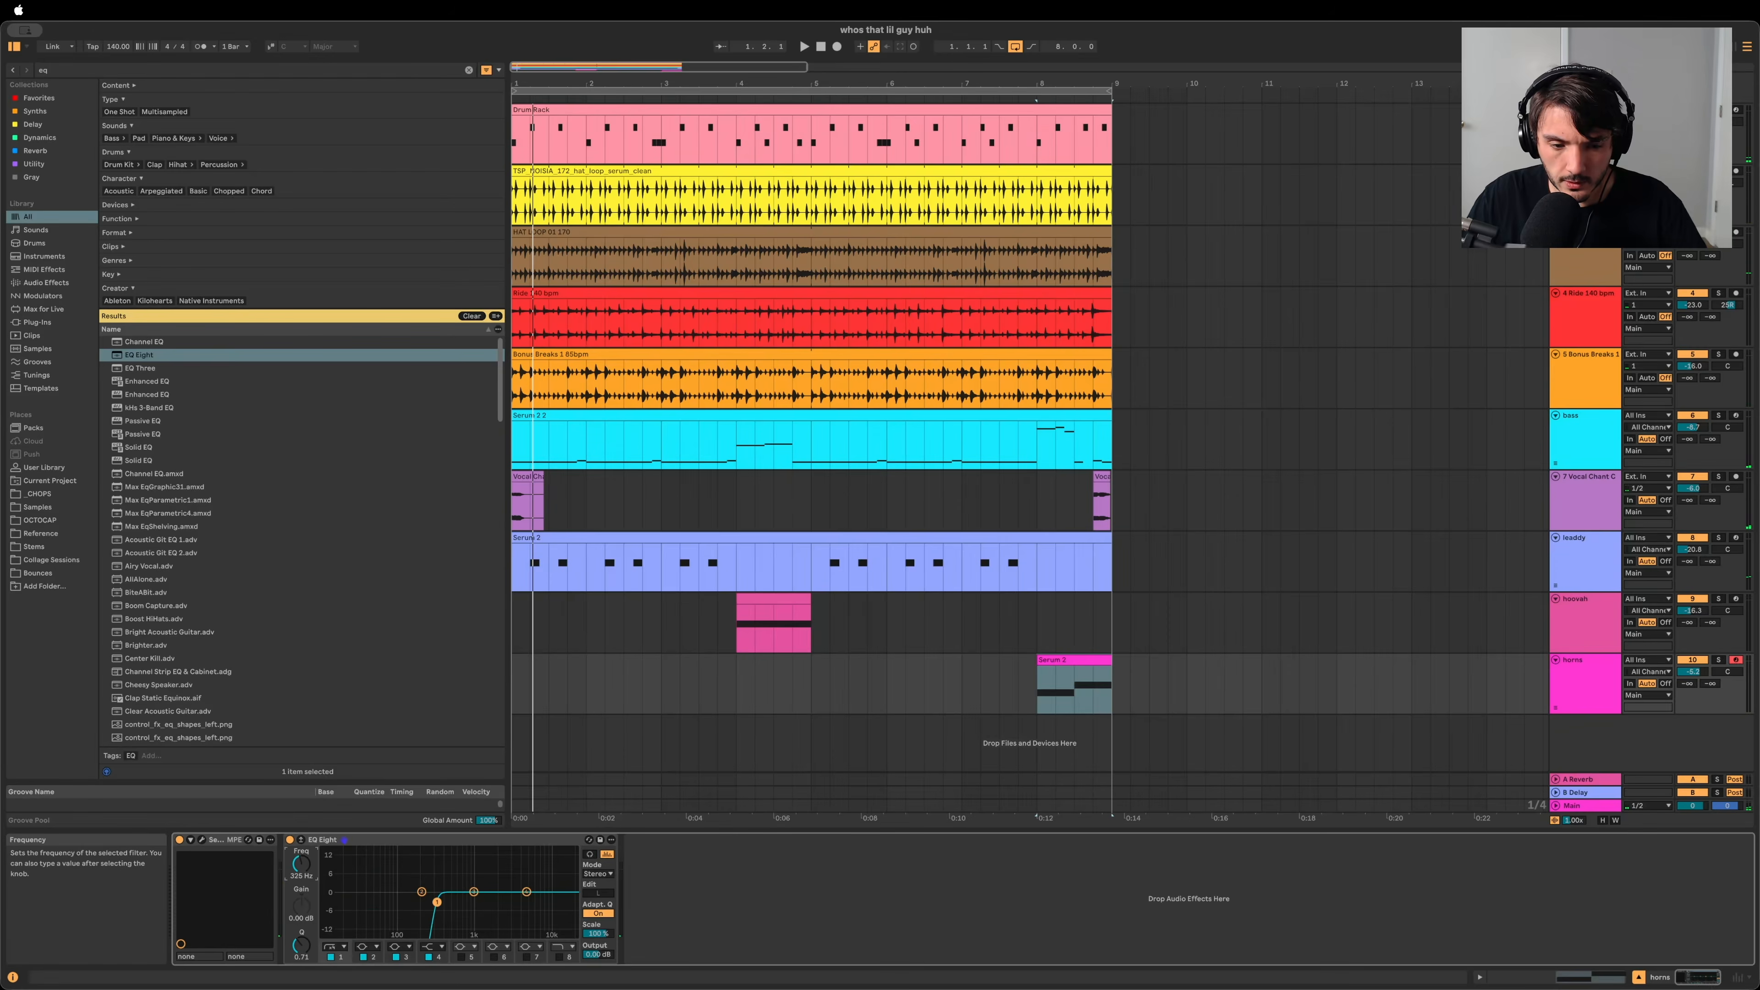
pyautogui.press('space')
pyautogui.moveTo(301, 864); pyautogui.dragTo(301, 847)
pyautogui.click(320, 836)
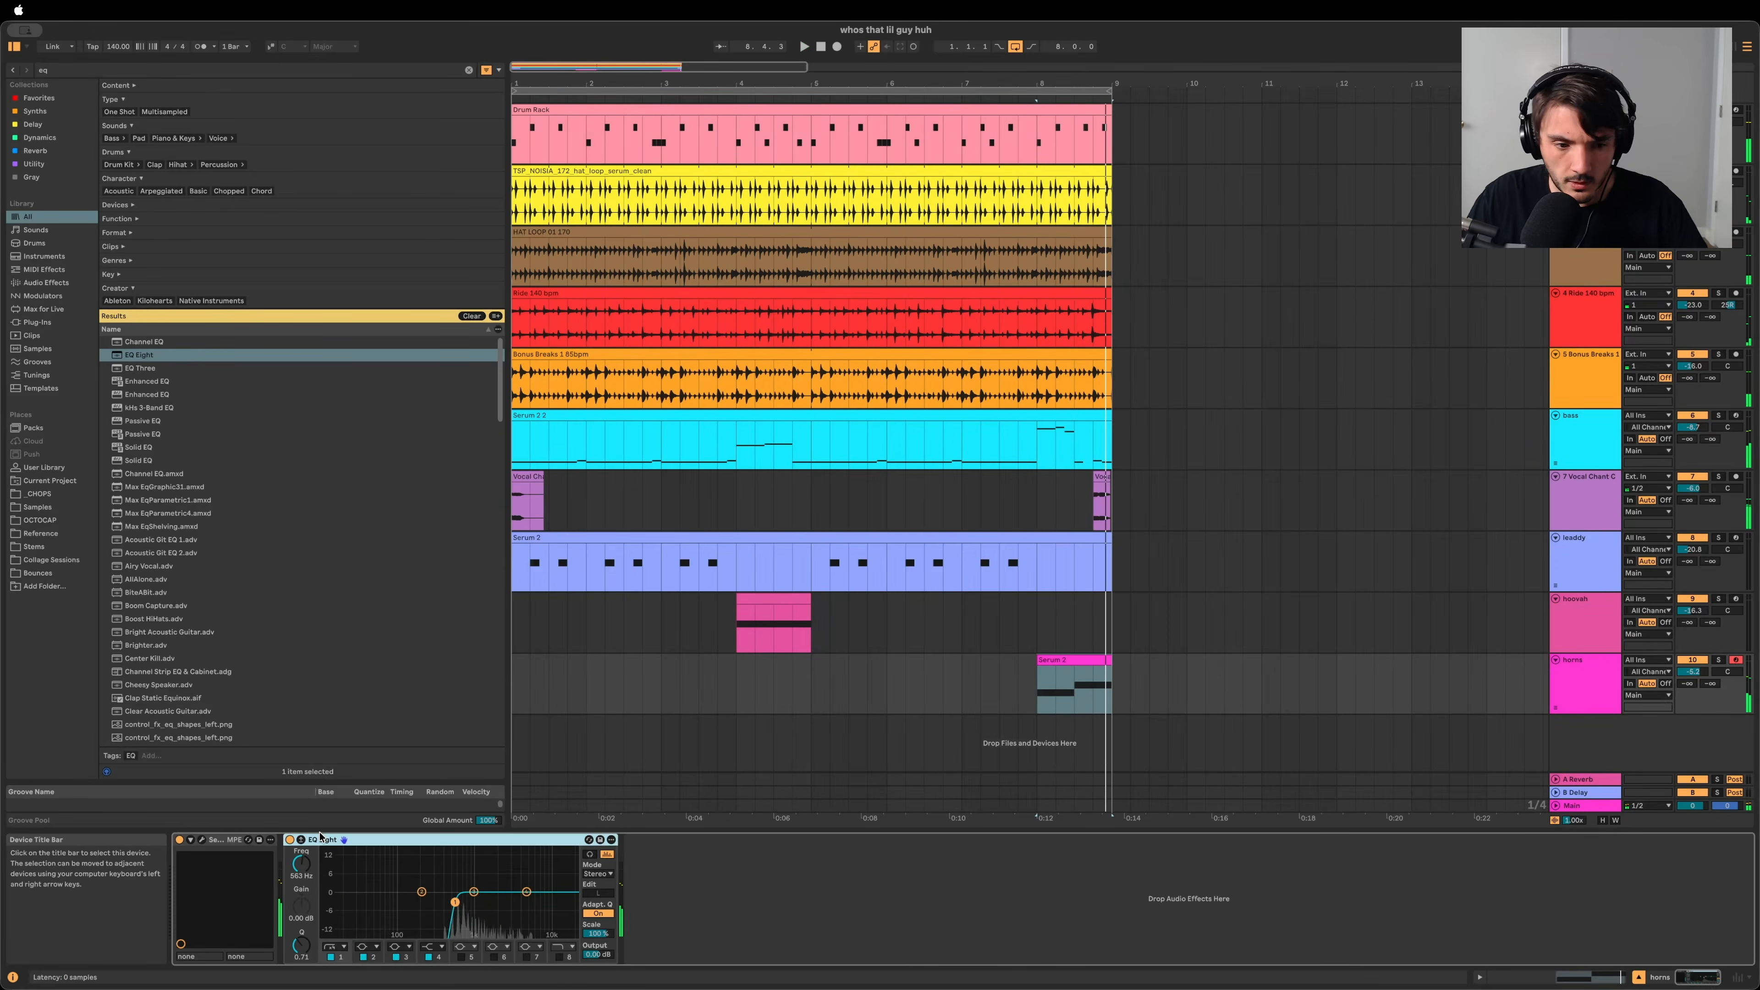
pyautogui.press('Delete')
# Step: Search the browser for "haas", add kHs Haas to the horns track, and close its plug-in window
pyautogui.press('super+f')
pyautogui.write('haas')
pyautogui.press('Down')
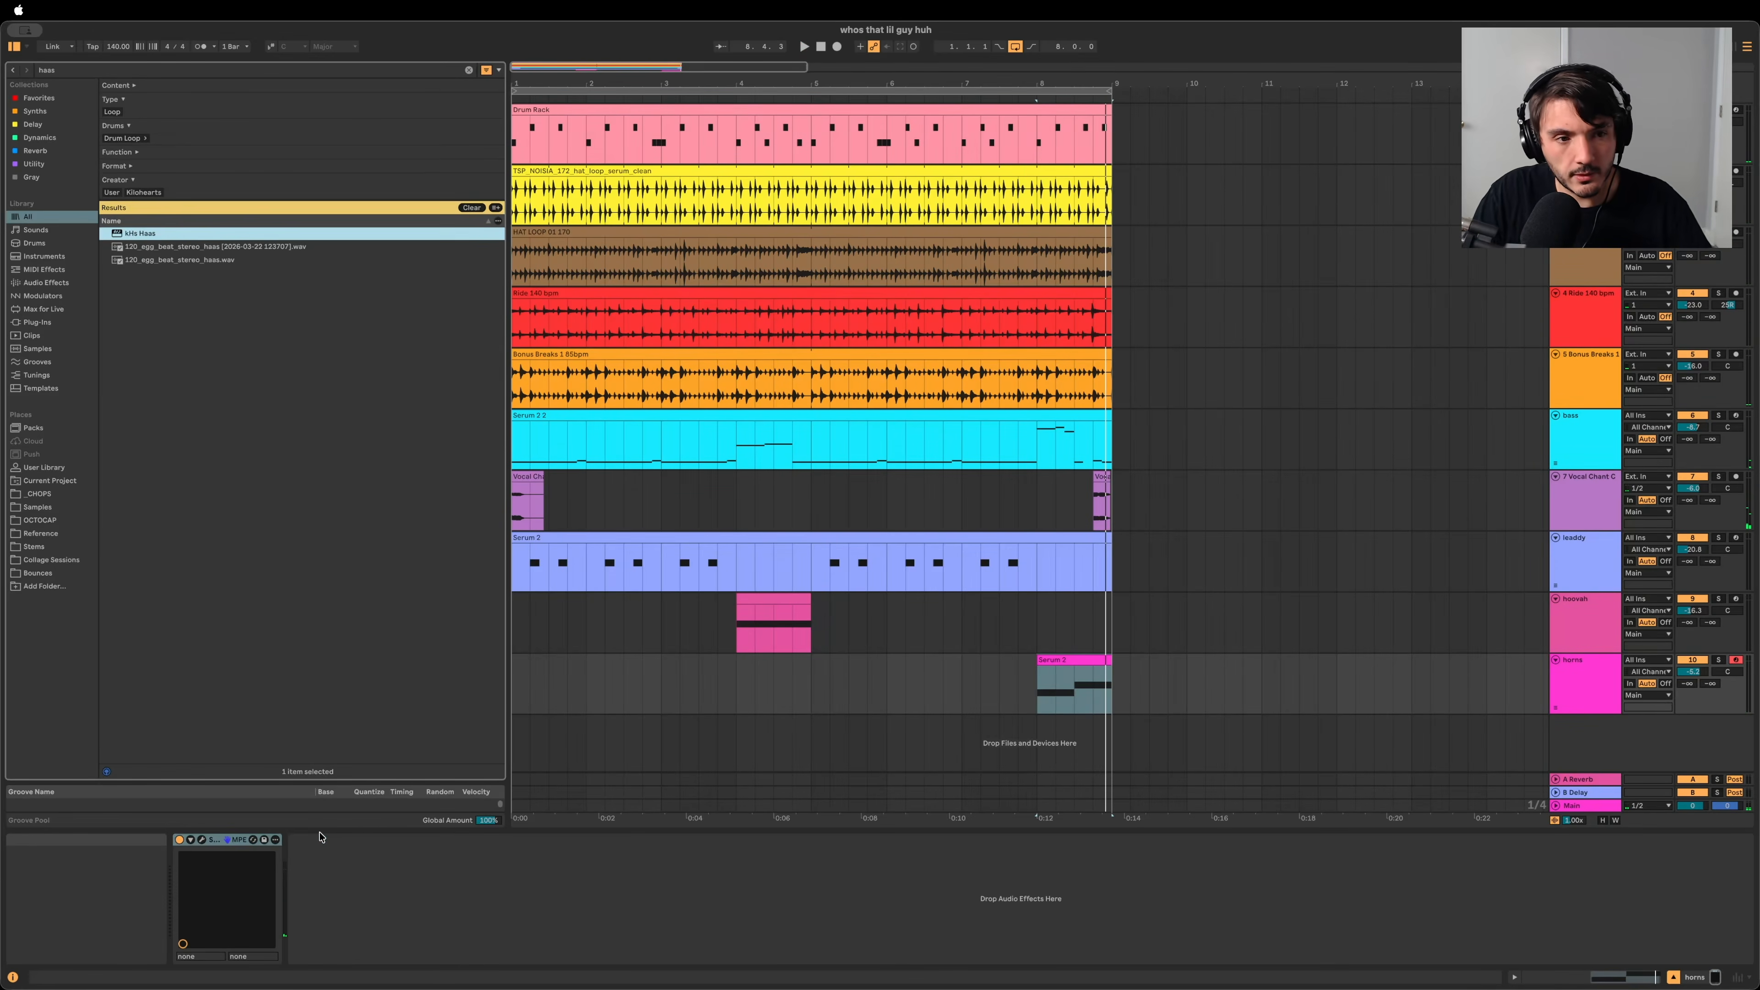
pyautogui.press('Return')
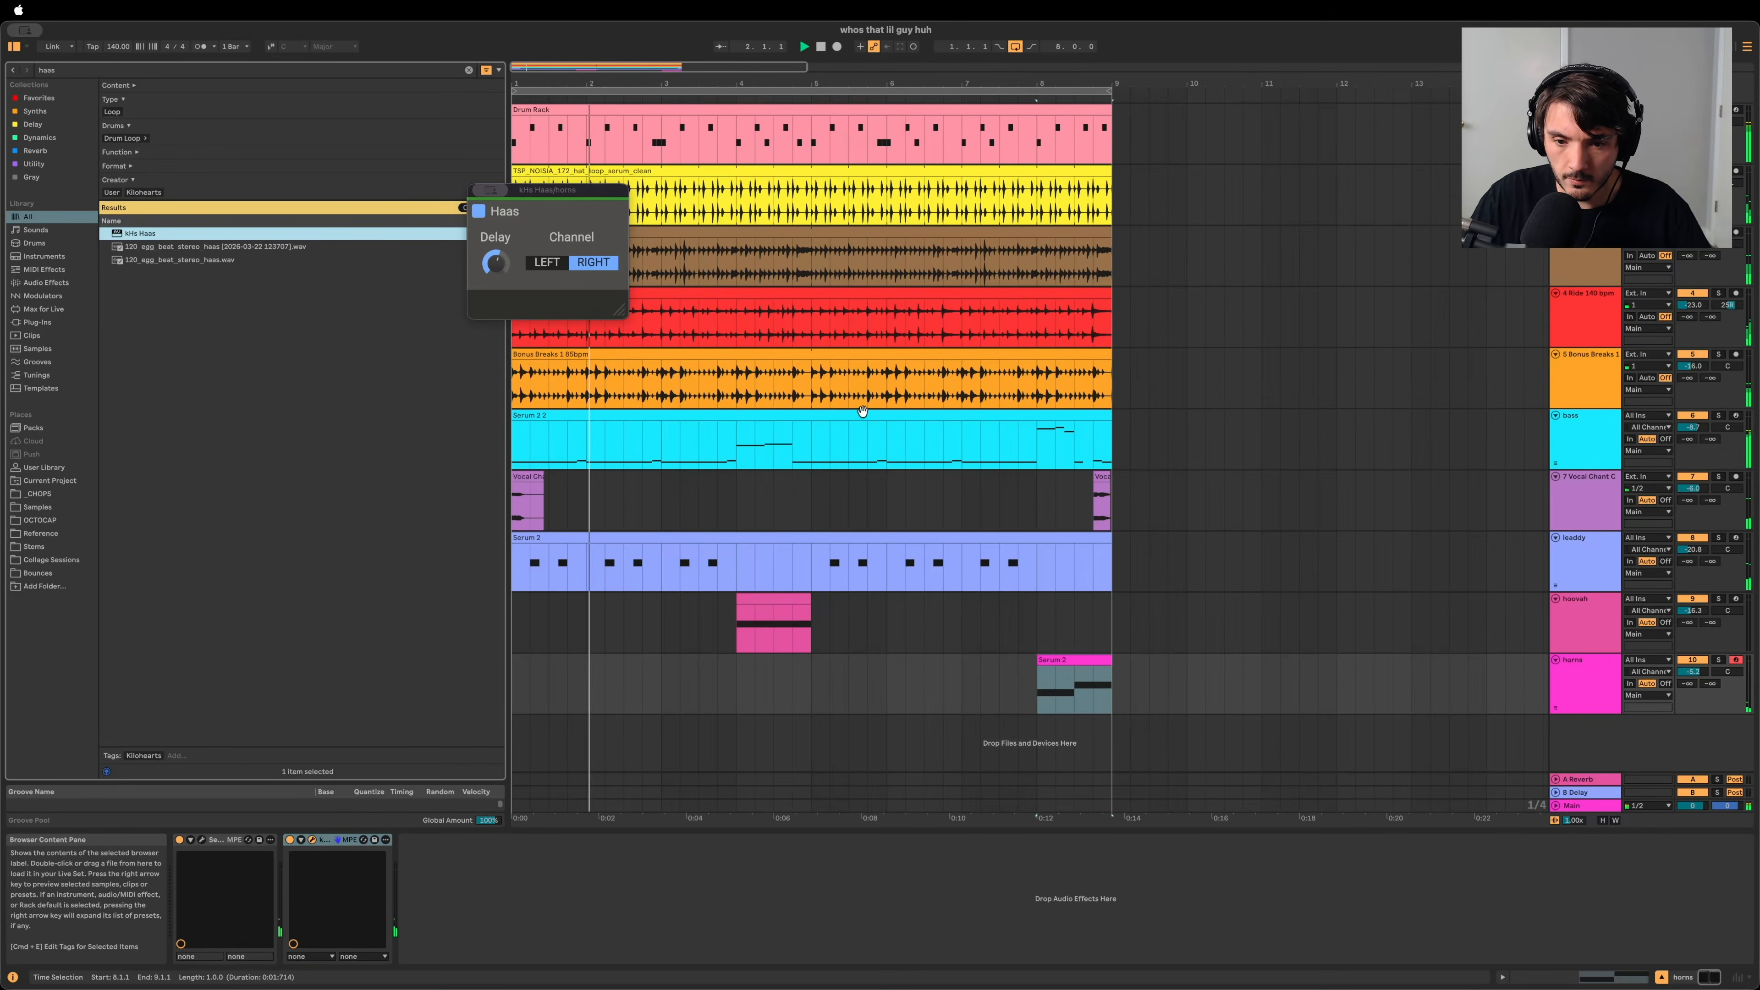
pyautogui.press('super+alt+p')
pyautogui.press('space')
# Step: Audition the horns clip at bar 8 and lower the horns track's volume to about -7.0 dB
pyautogui.click(1073, 659)
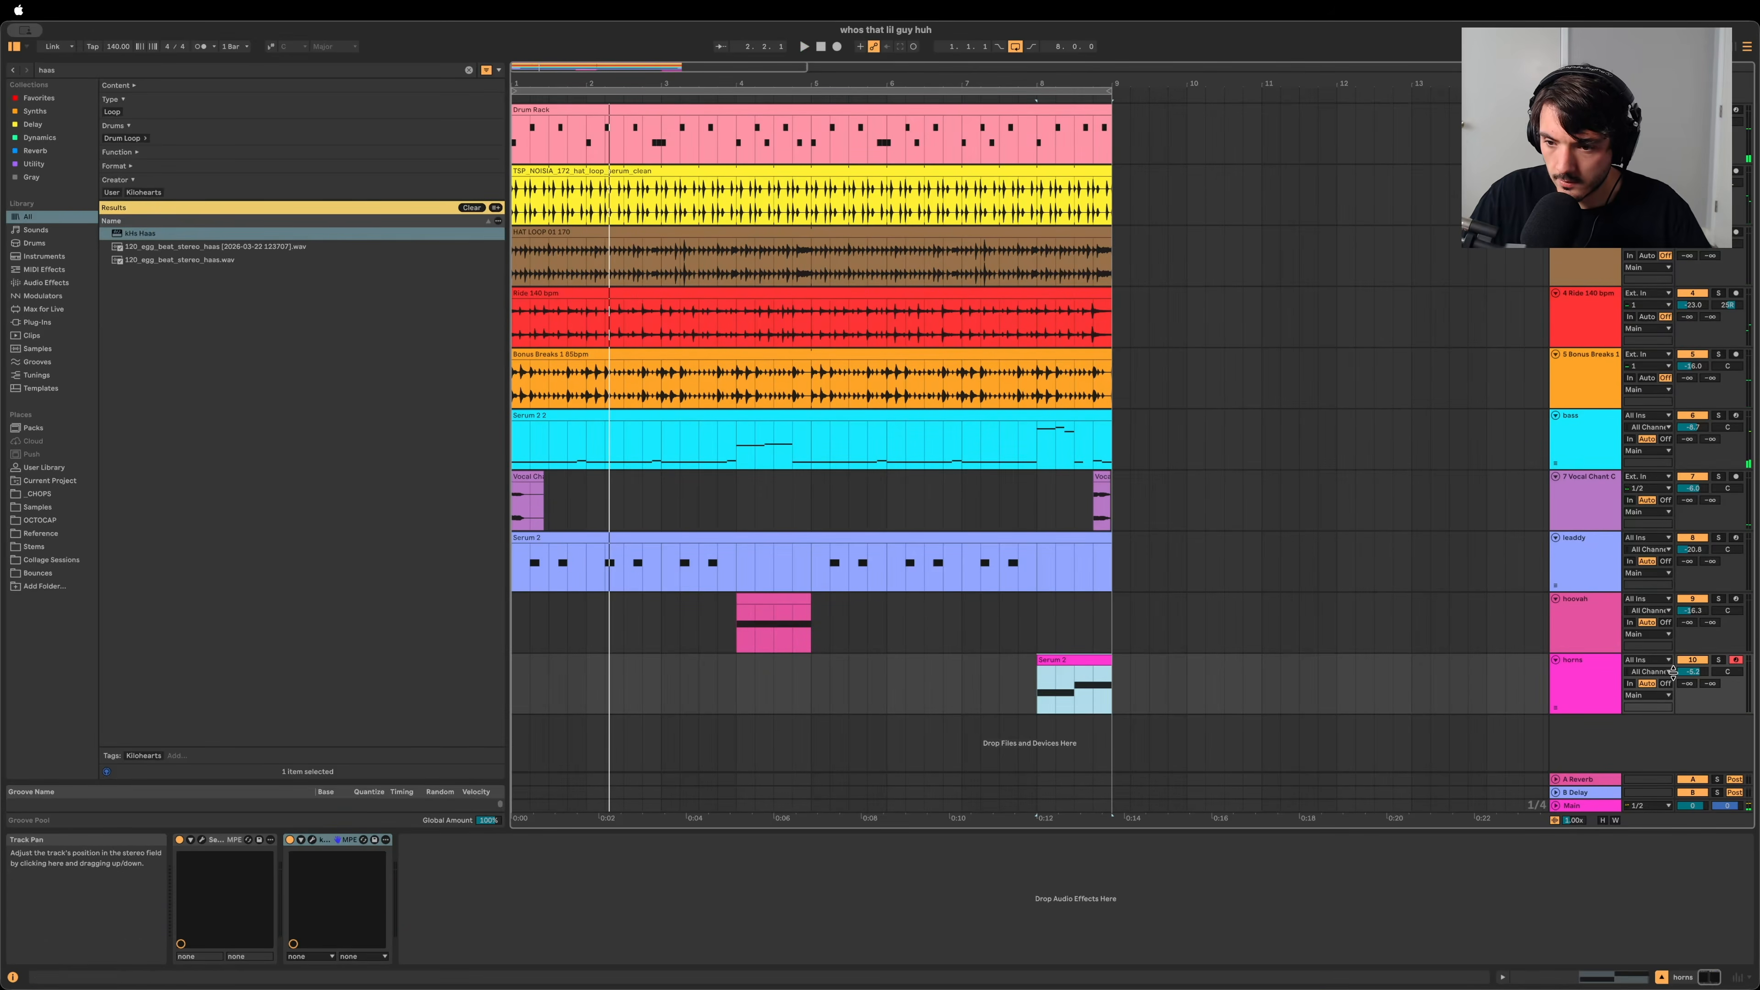
pyautogui.moveTo(1692, 671); pyautogui.dragTo(1692, 682)
pyautogui.press('space')
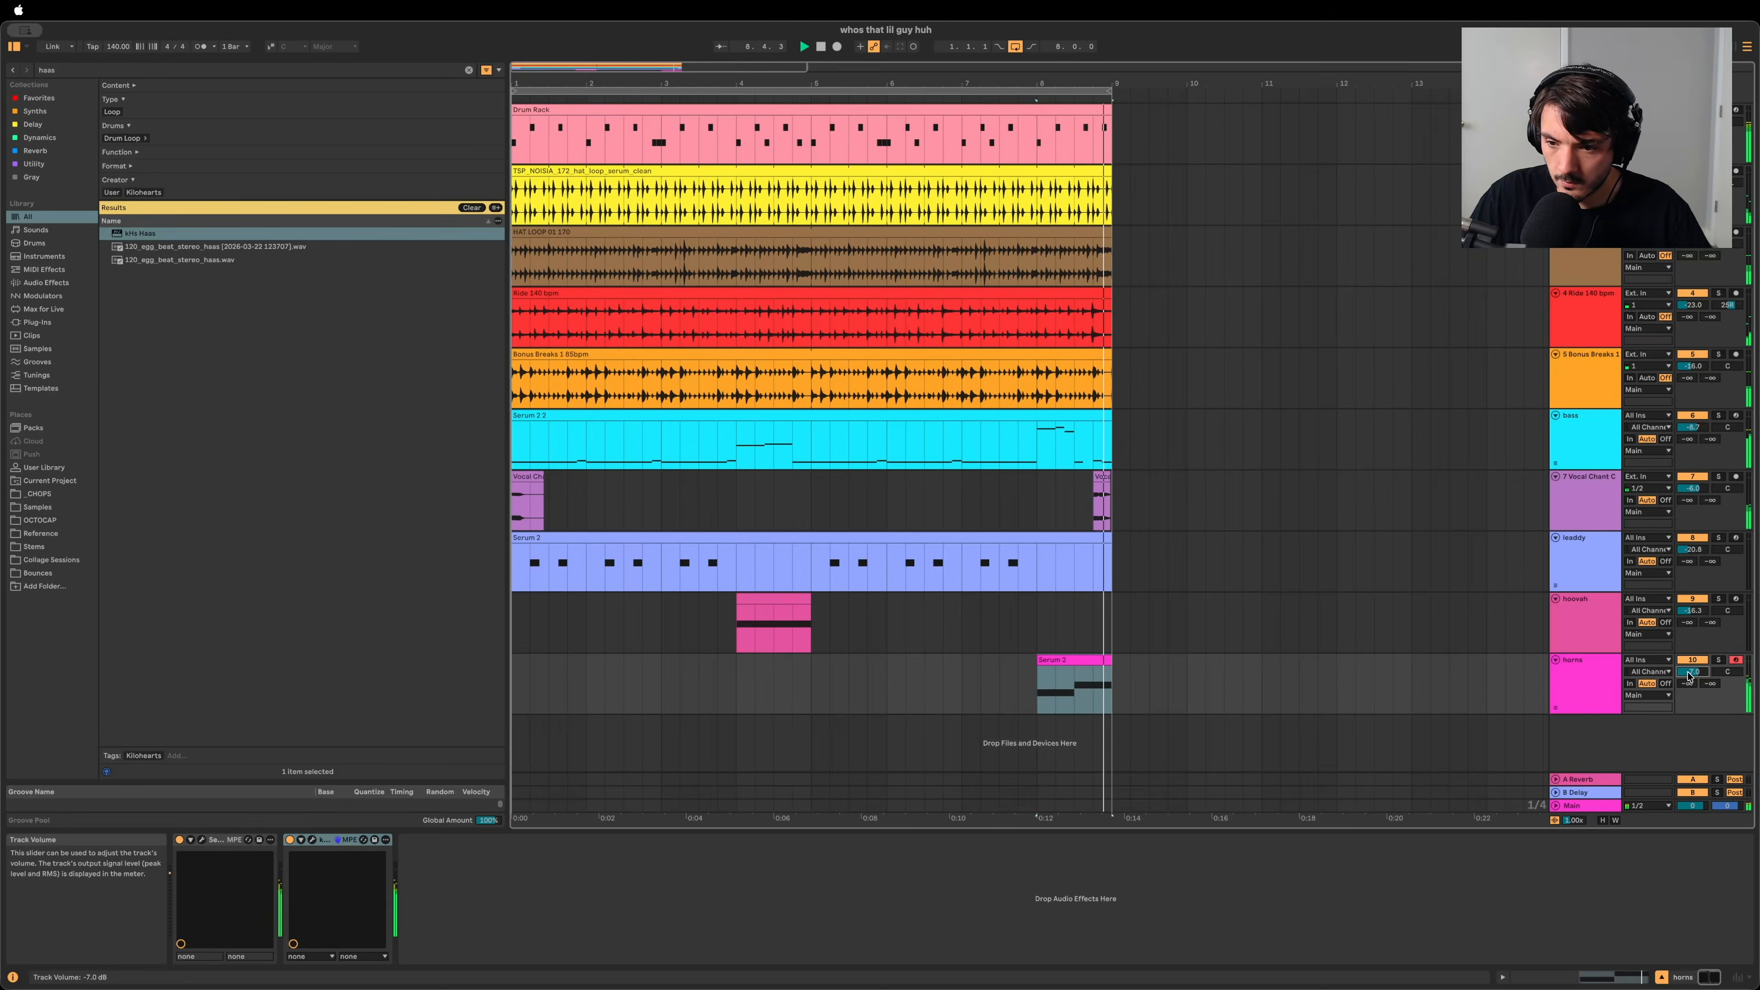
# Step: Audition the soloed horns track while checking Serum 2's FX page, close the plug-in, and unsolo the track
pyautogui.press('super+alt+p')
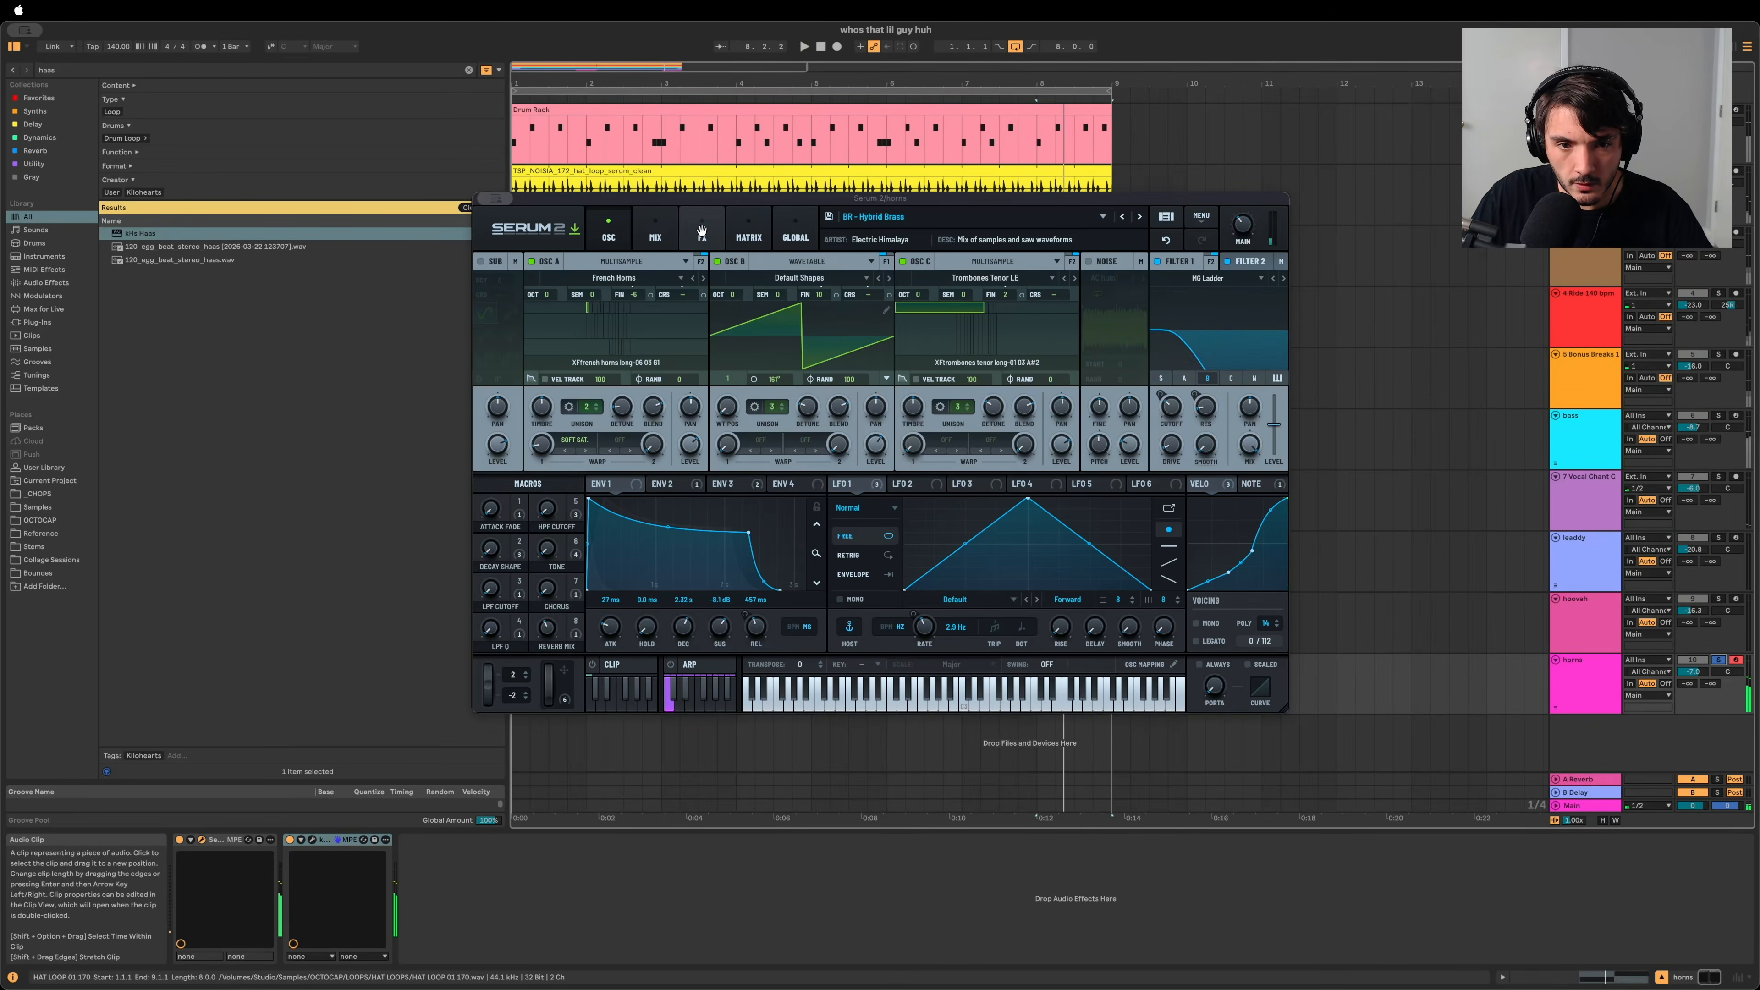
pyautogui.click(701, 232)
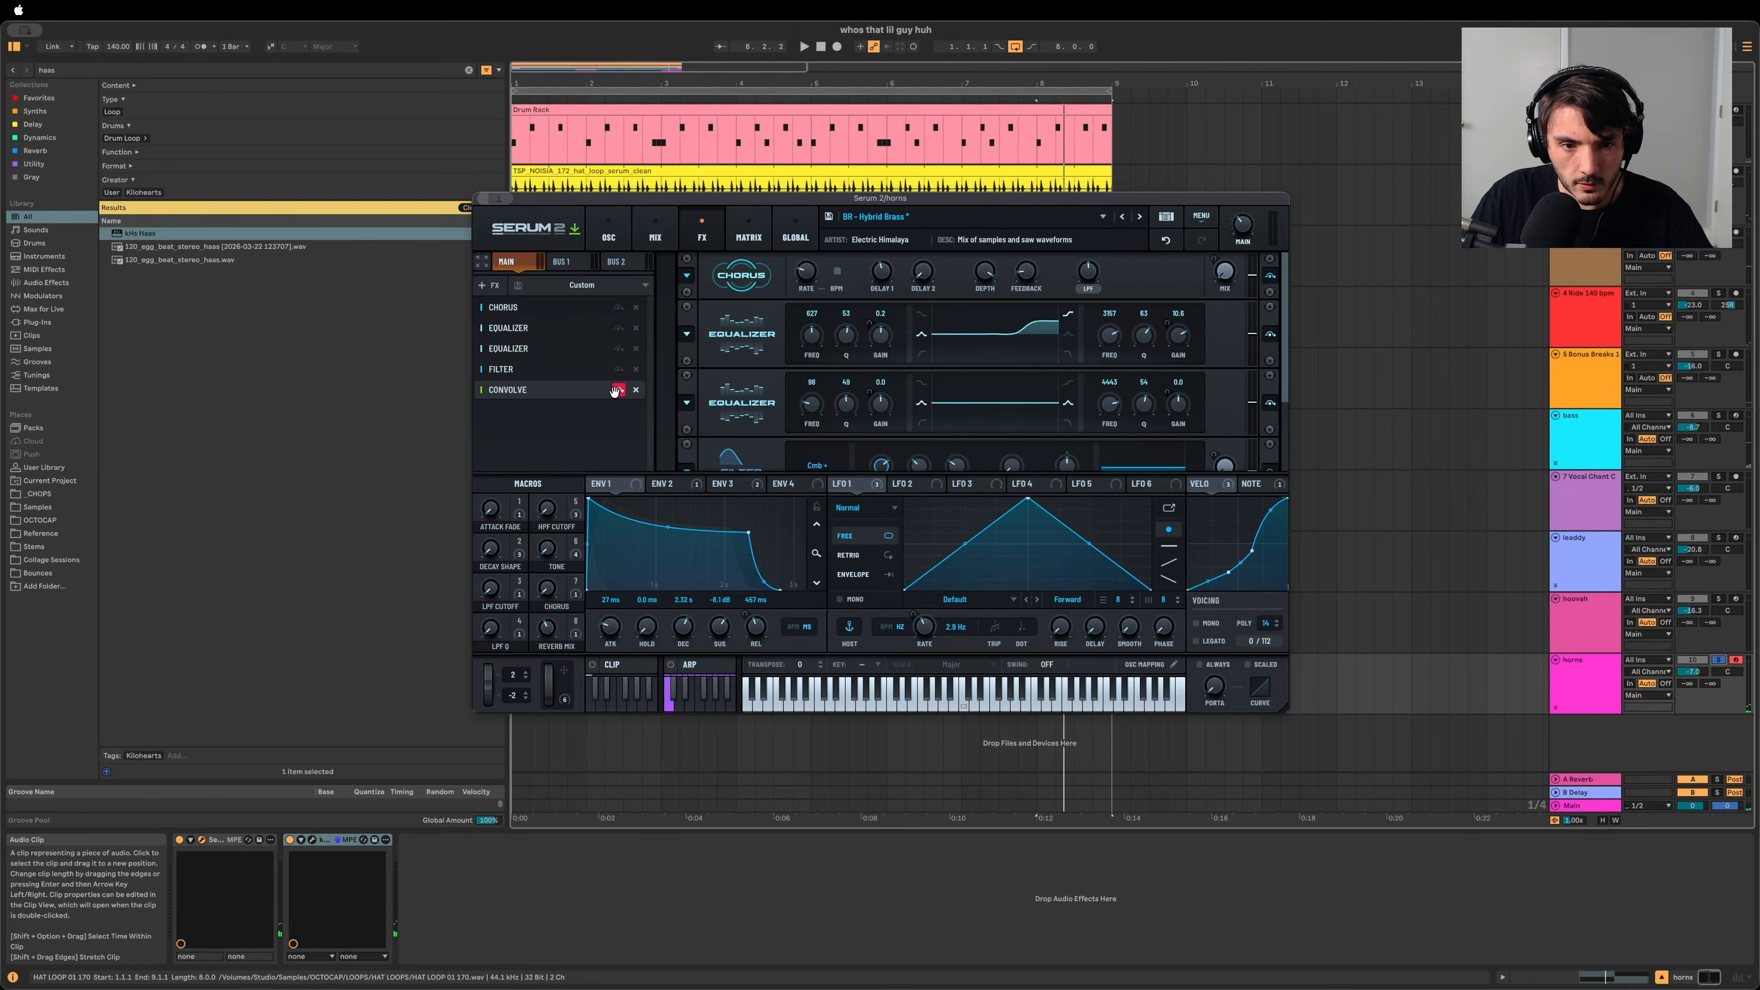
pyautogui.press('space')
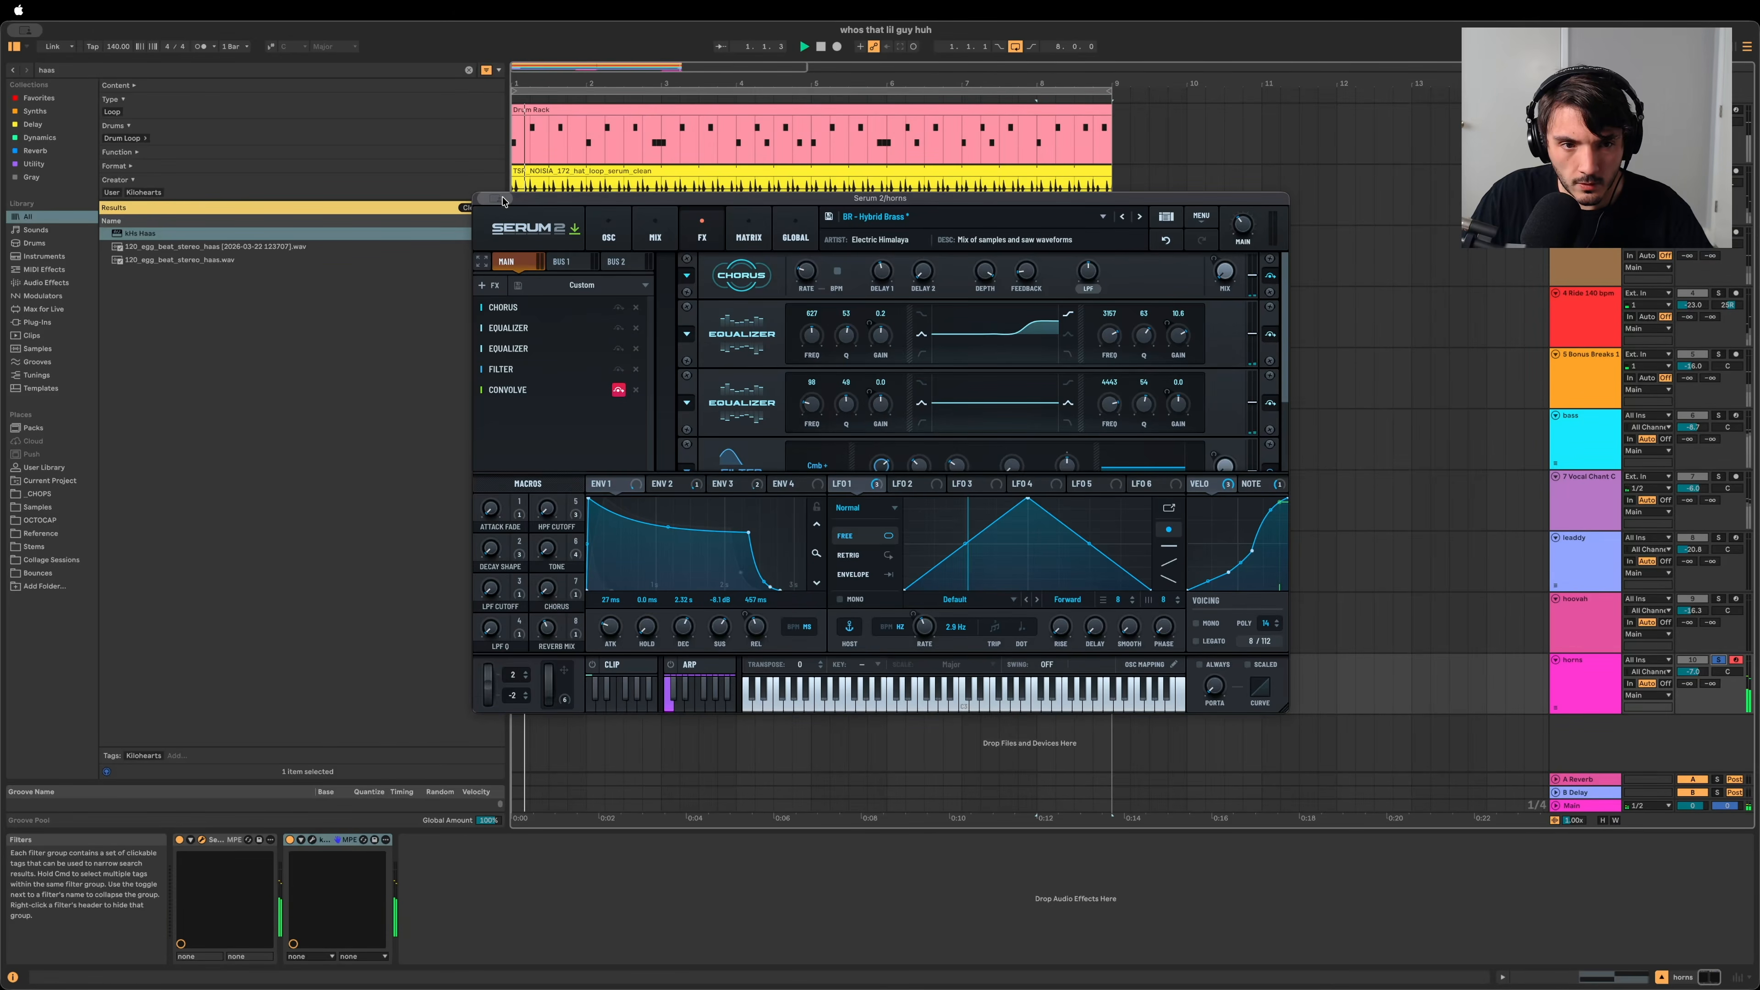
pyautogui.click(484, 199)
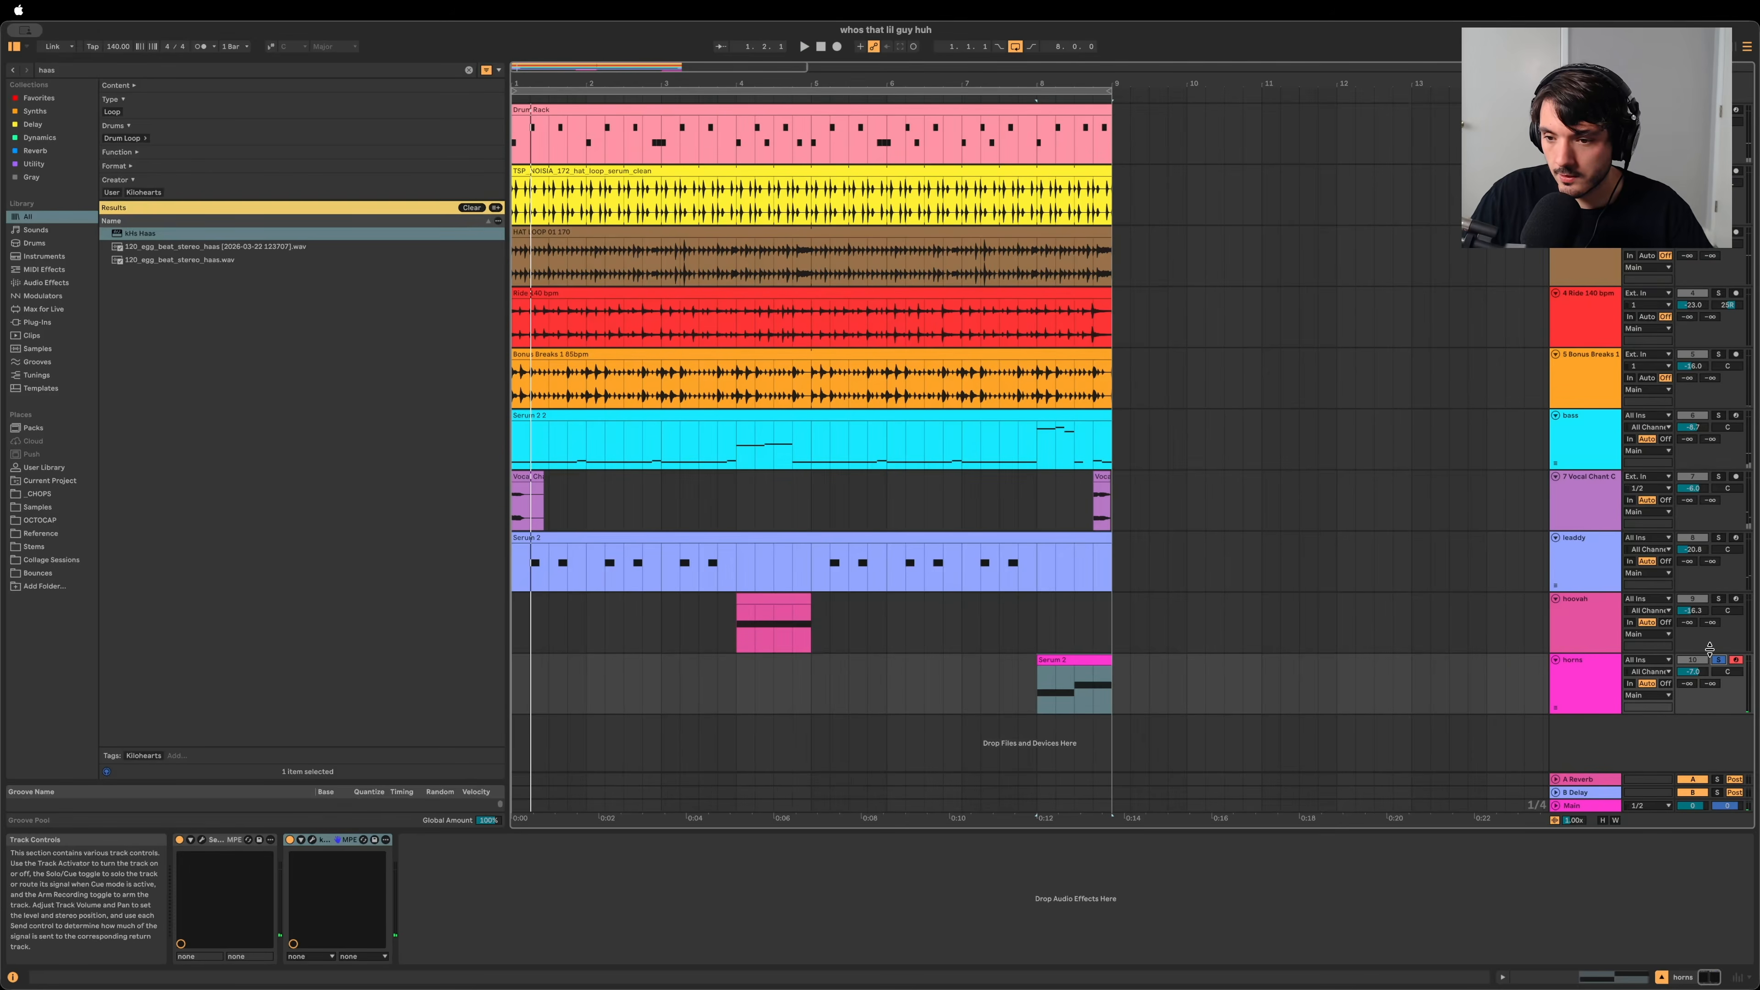
pyautogui.click(1718, 659)
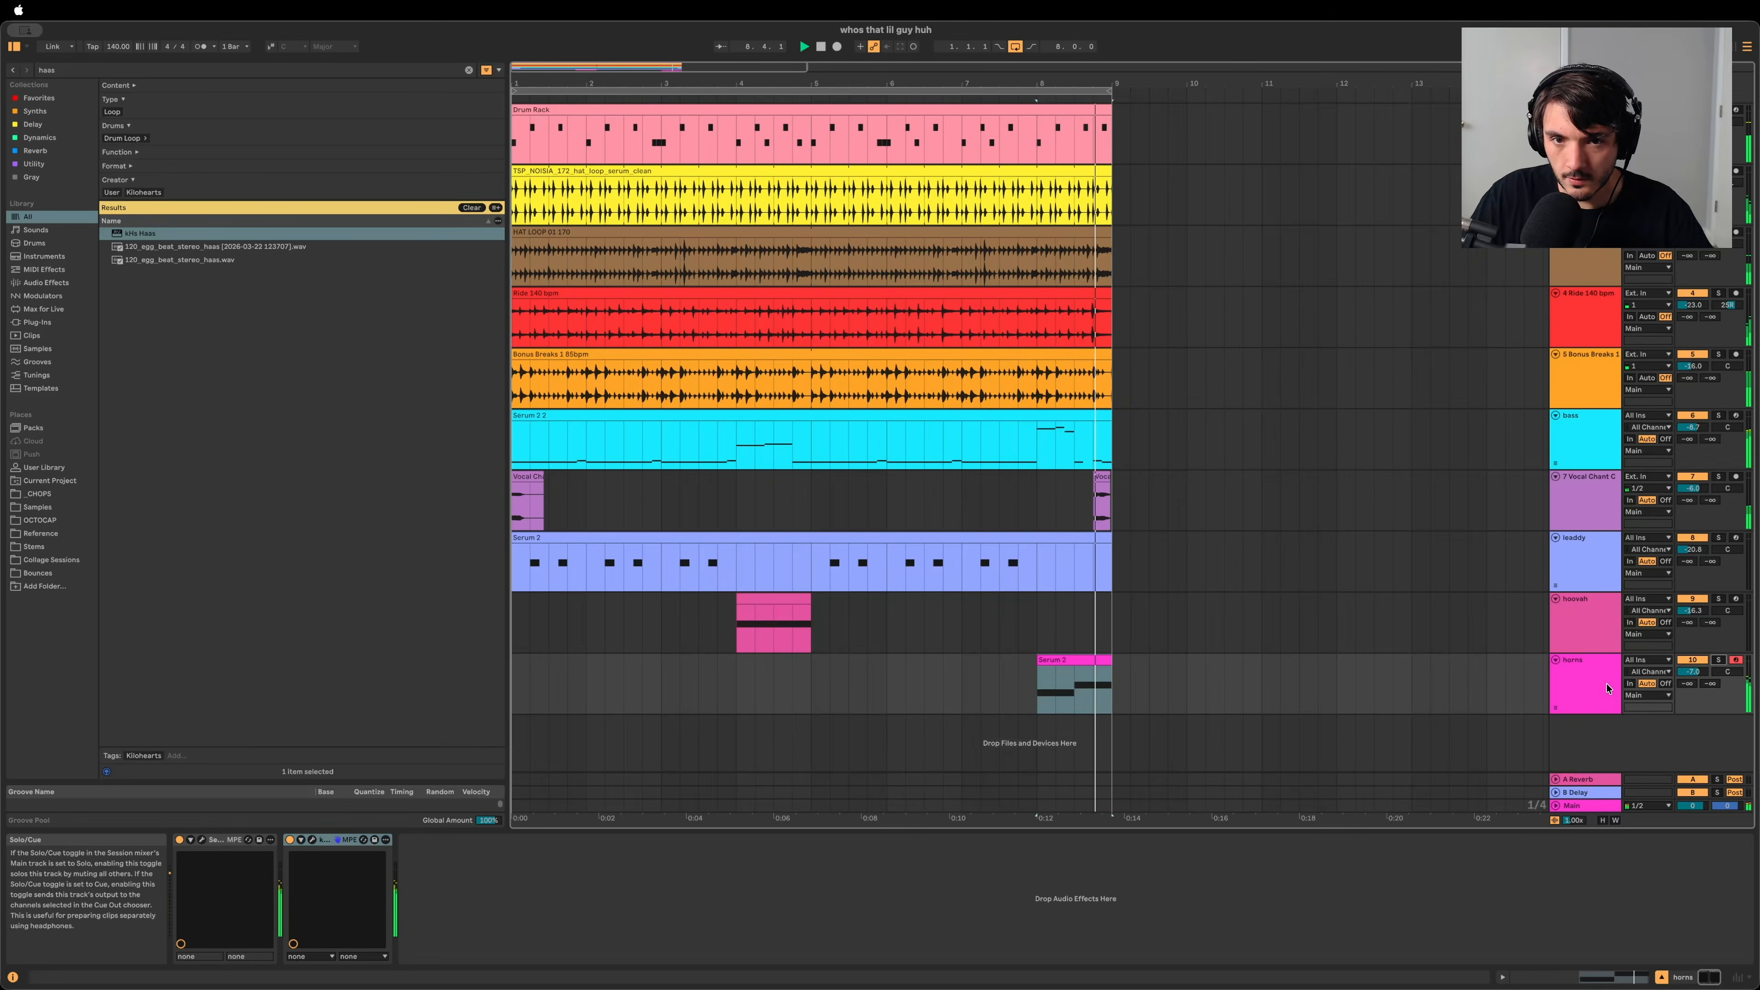
# Step: Set the damping of the Convolve effect in the horns' Serum 2 to about 45% and its mix to about 20%
pyautogui.click(202, 840)
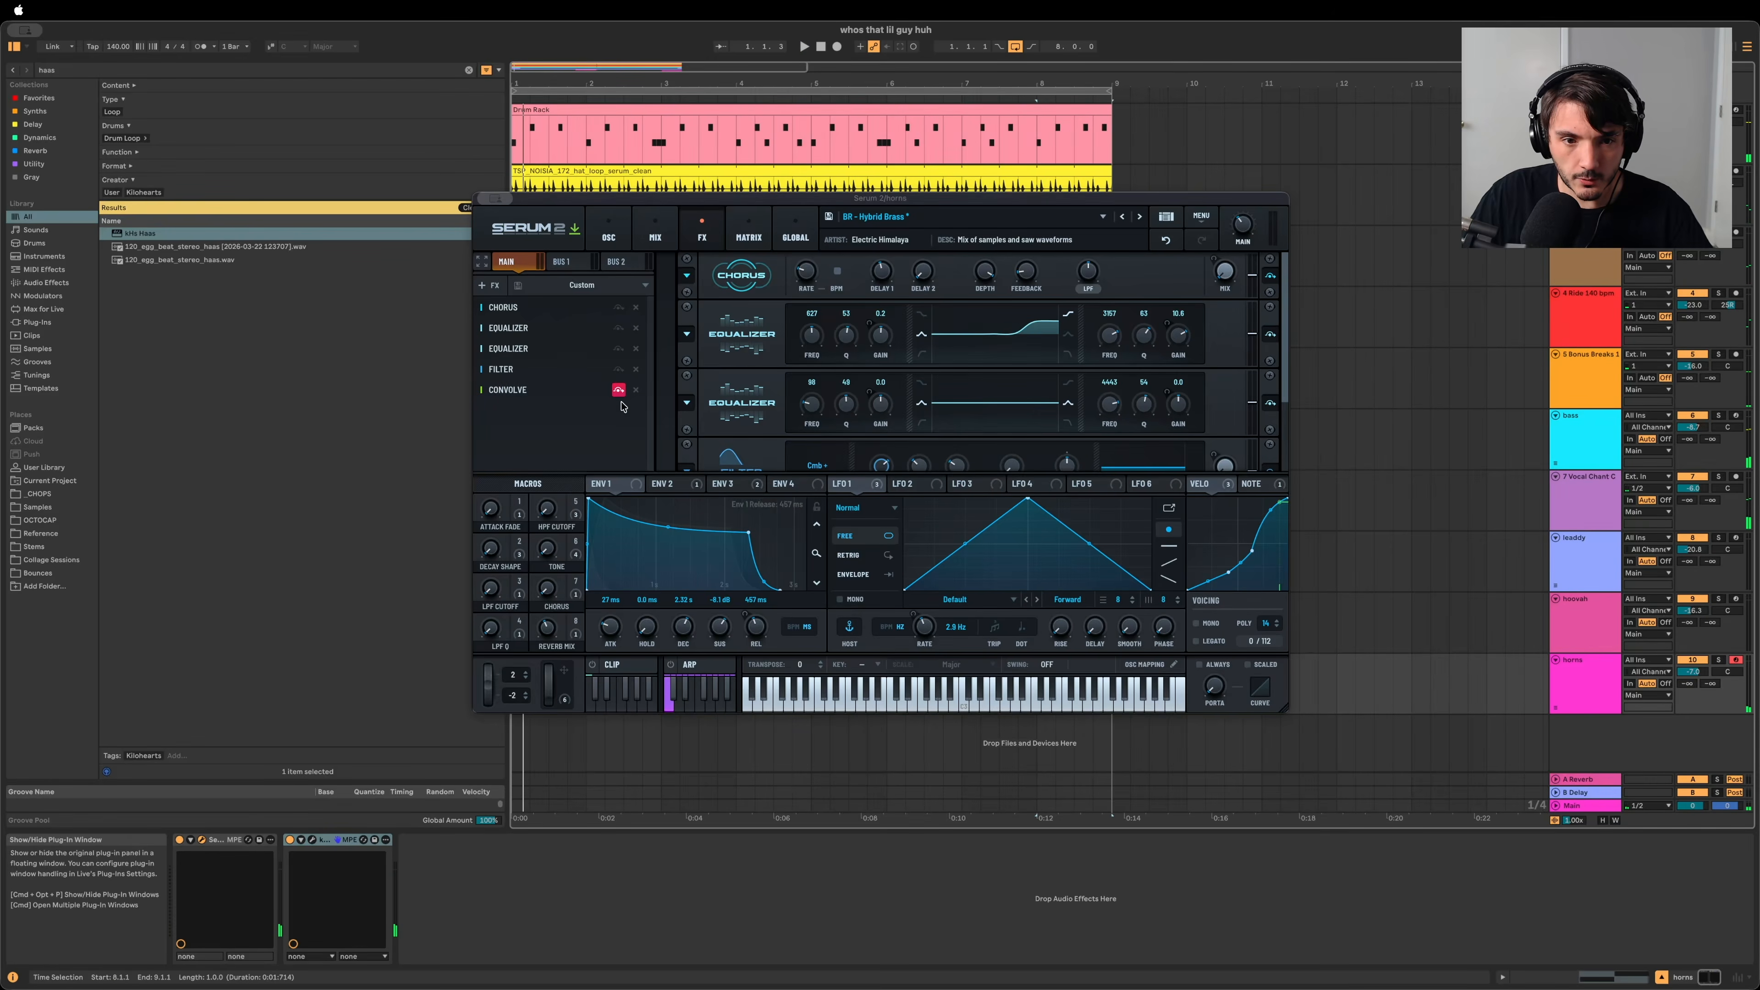
pyautogui.scroll(-3, 1014, 373)
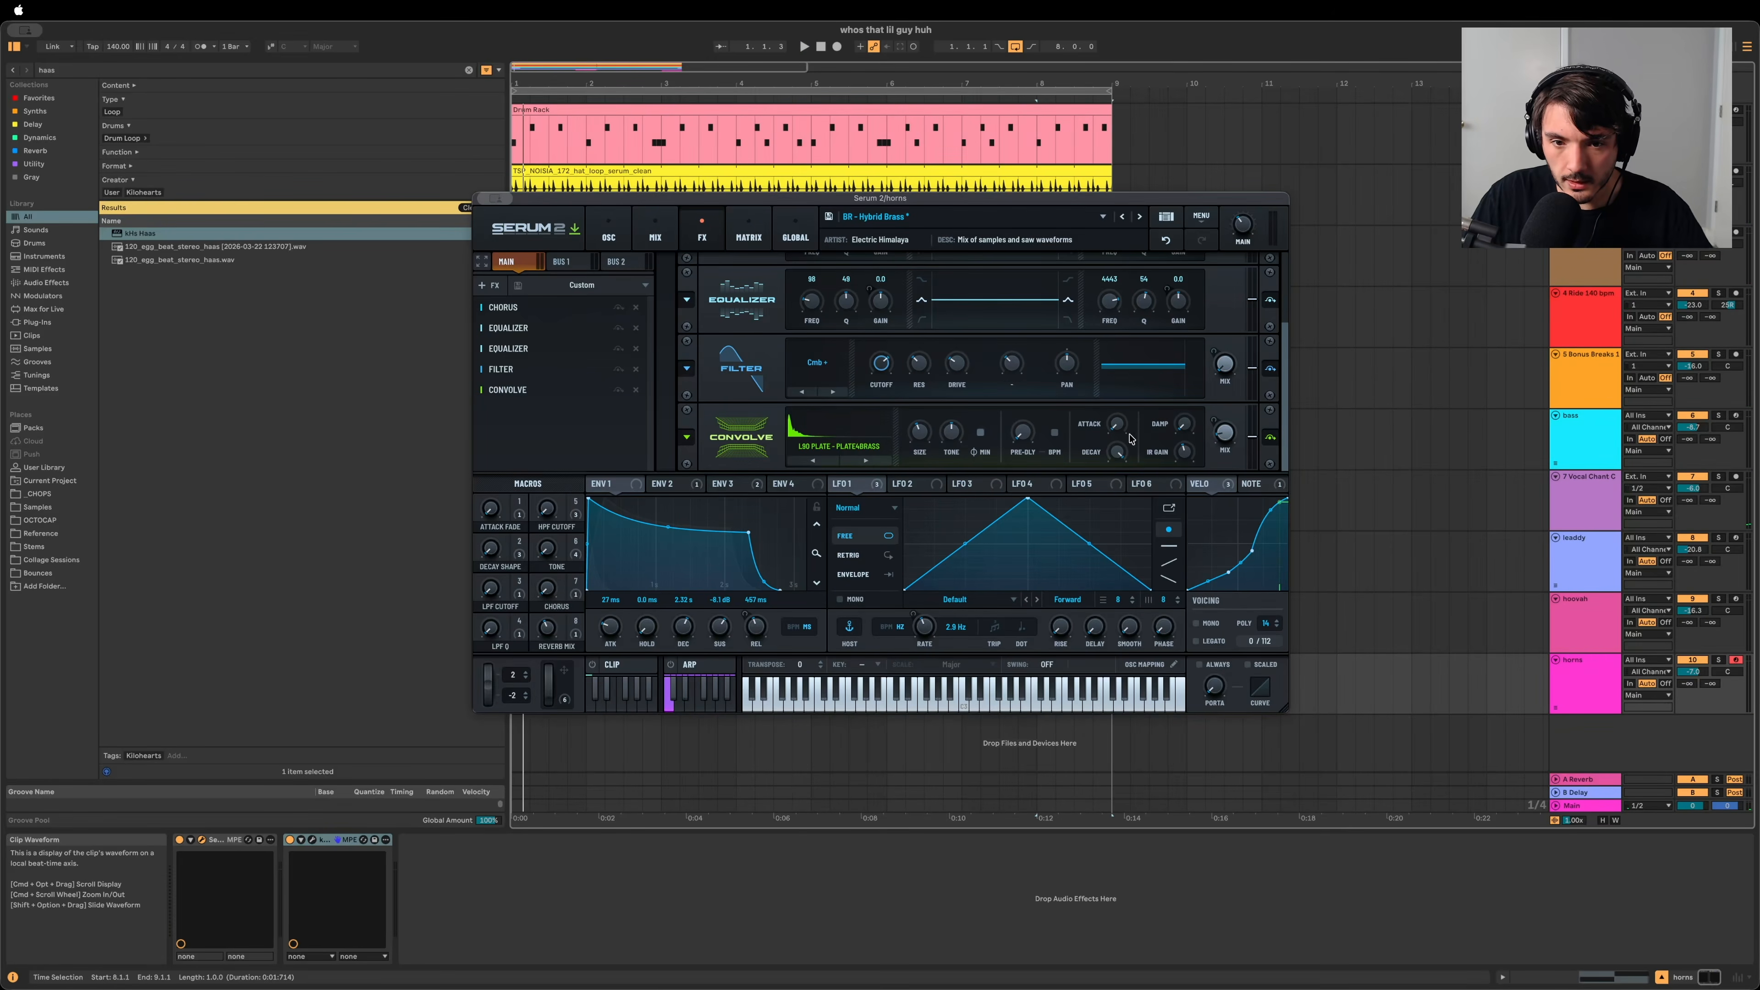
pyautogui.moveTo(926, 439)
pyautogui.press('space')
pyautogui.moveTo(920, 452); pyautogui.dragTo(922, 448)
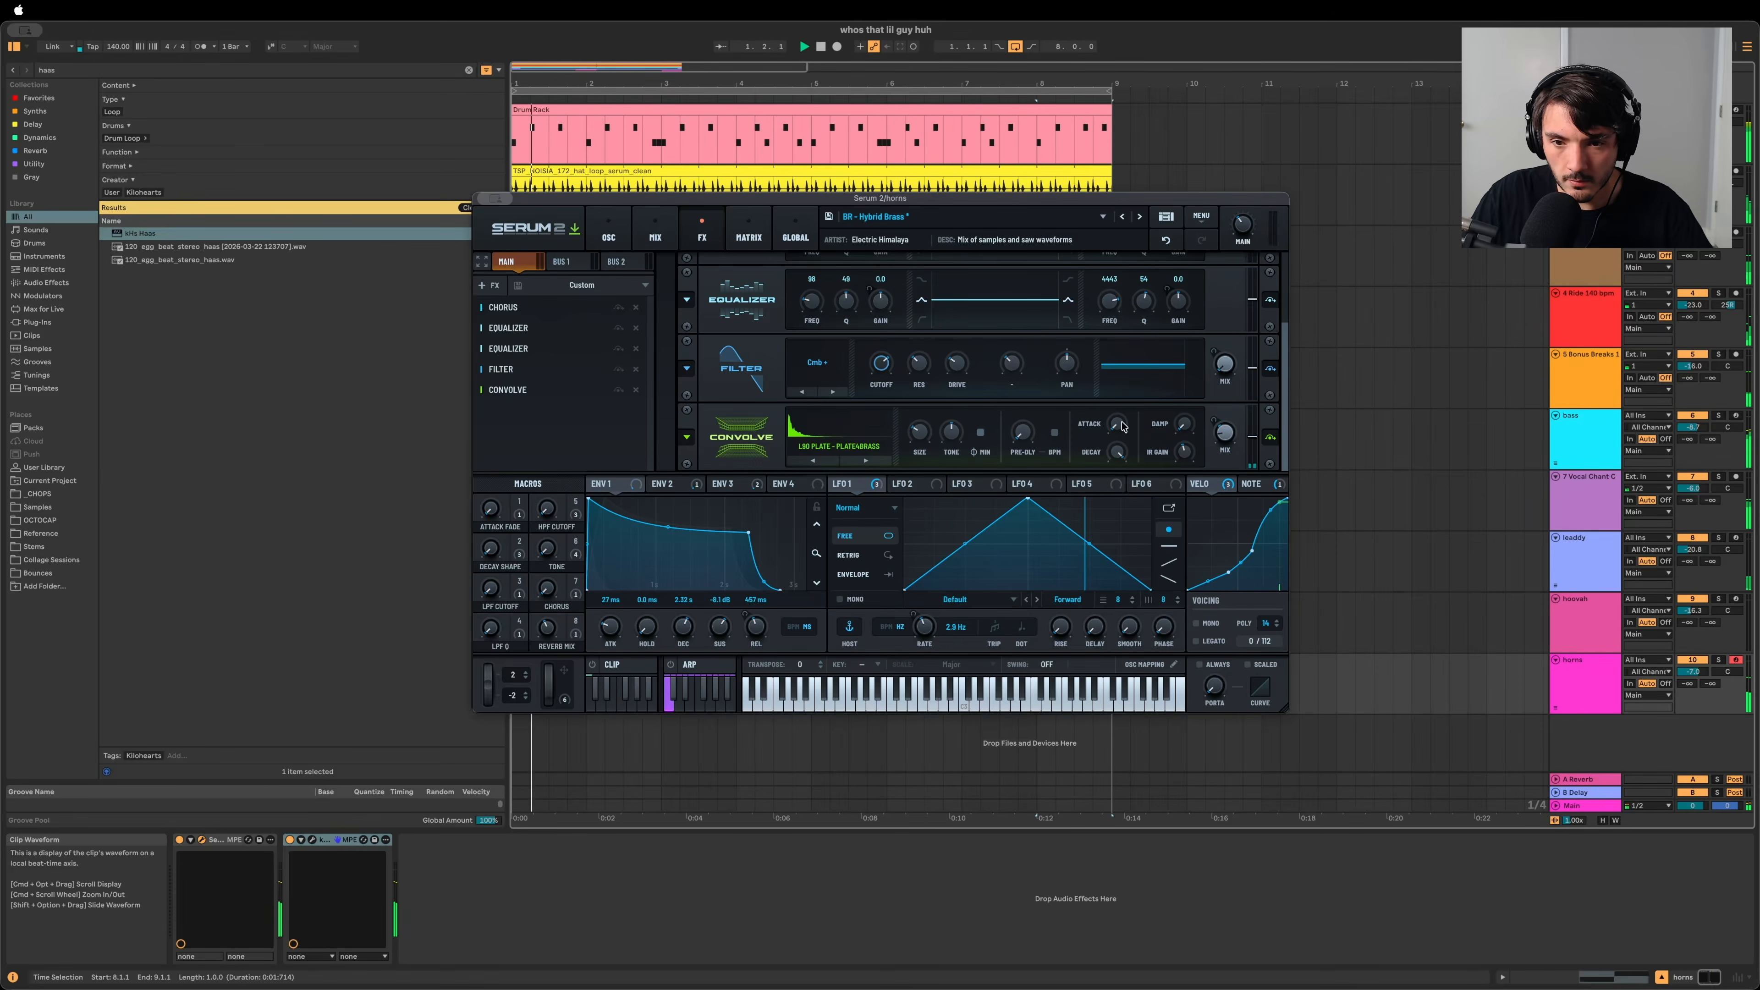
pyautogui.moveTo(1185, 425); pyautogui.dragTo(1188, 352)
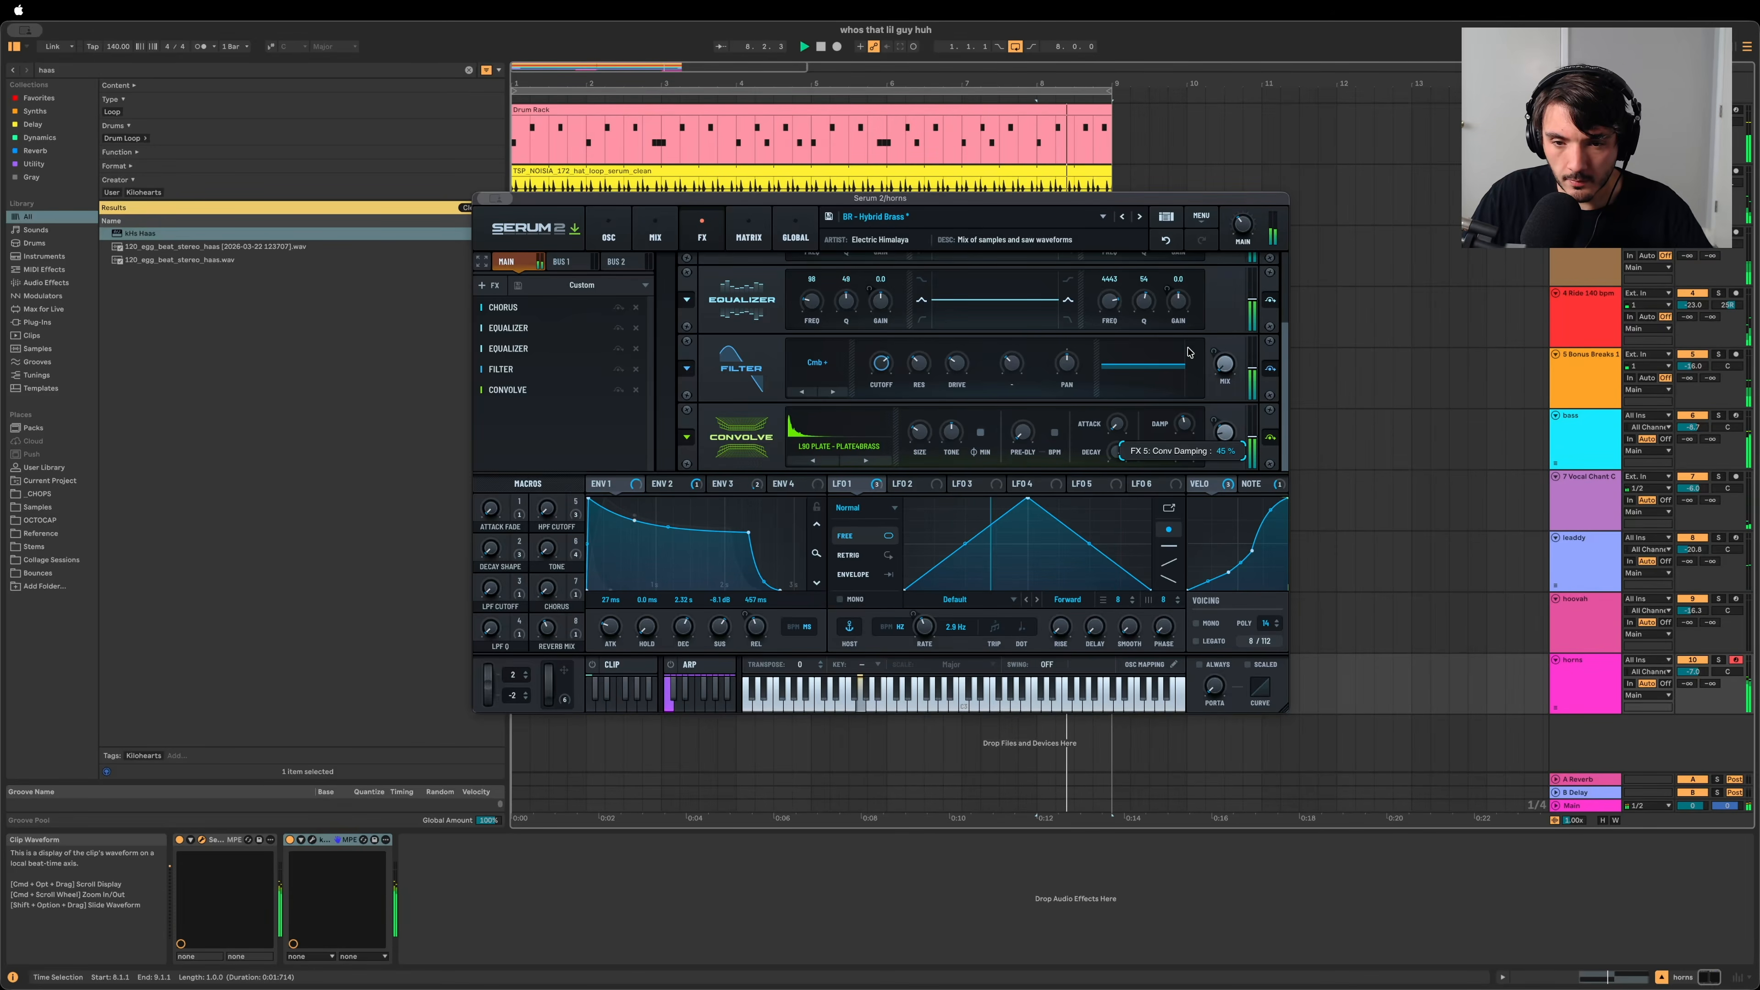
pyautogui.press('space')
pyautogui.moveTo(1224, 432)
pyautogui.mouseDown()
pyautogui.moveTo(1228, 373)
pyautogui.moveTo(1218, 413)
pyautogui.mouseUp()
pyautogui.press('space')
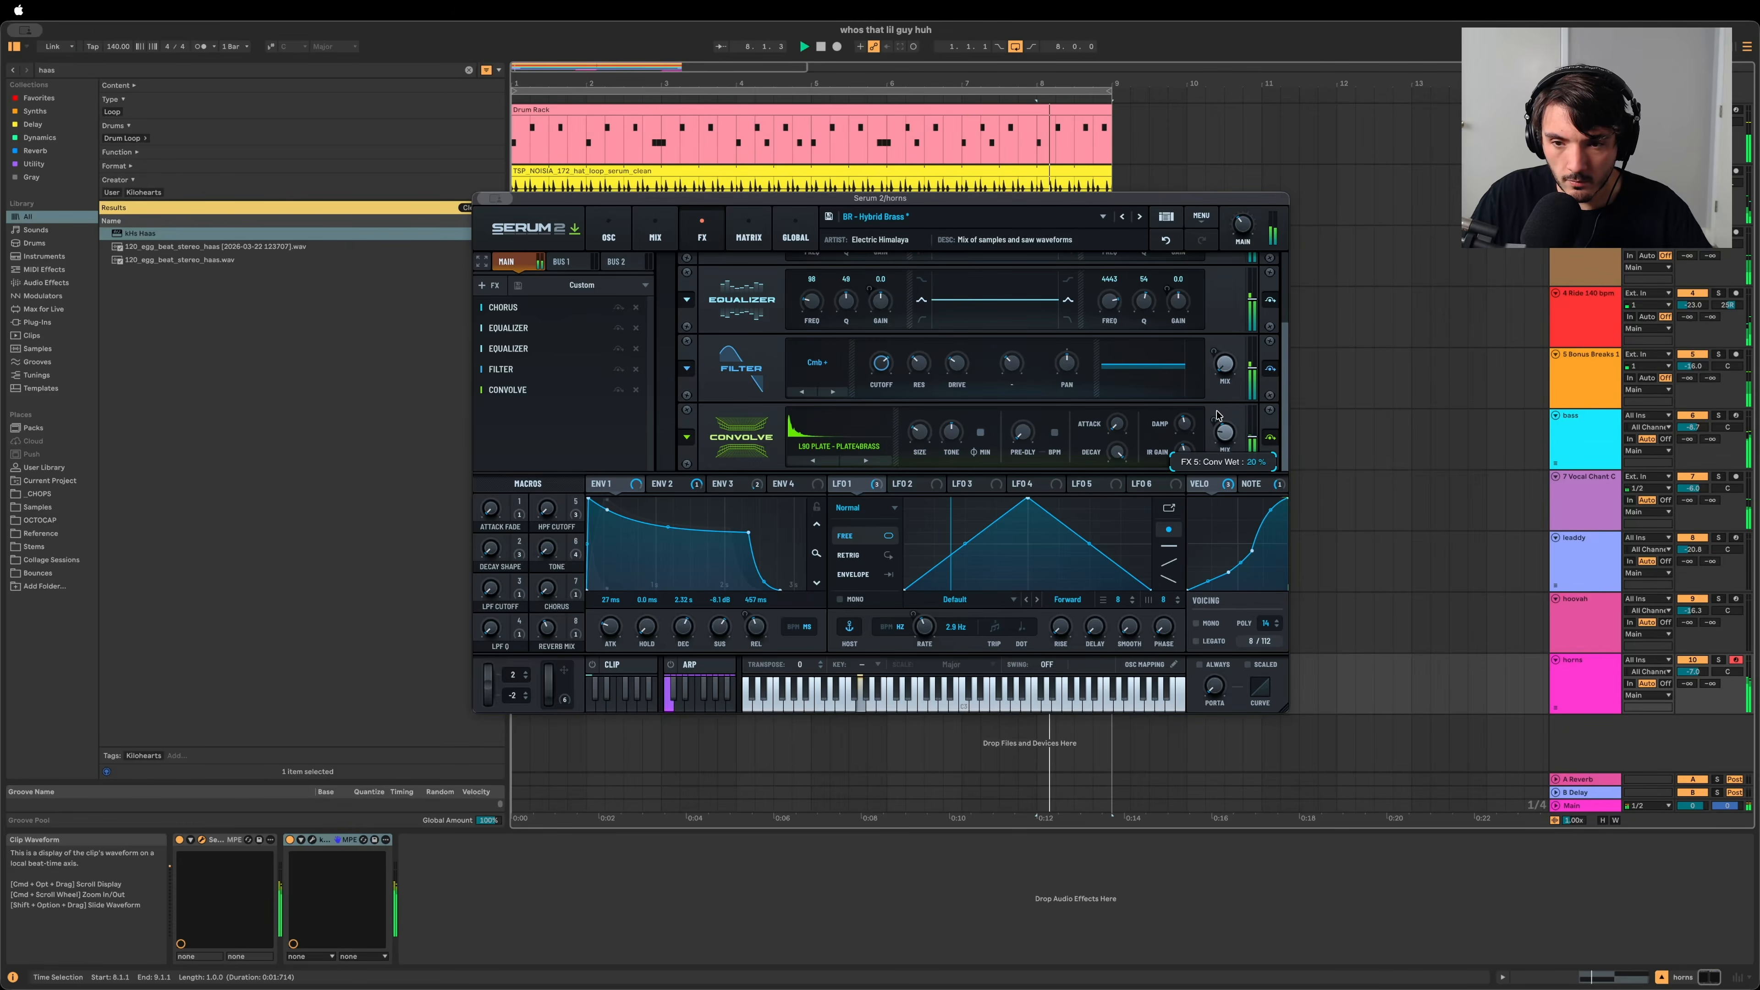
# Step: Compare horns soloed and in the full mix, close Serum 2, and save the set
pyautogui.click(1721, 660)
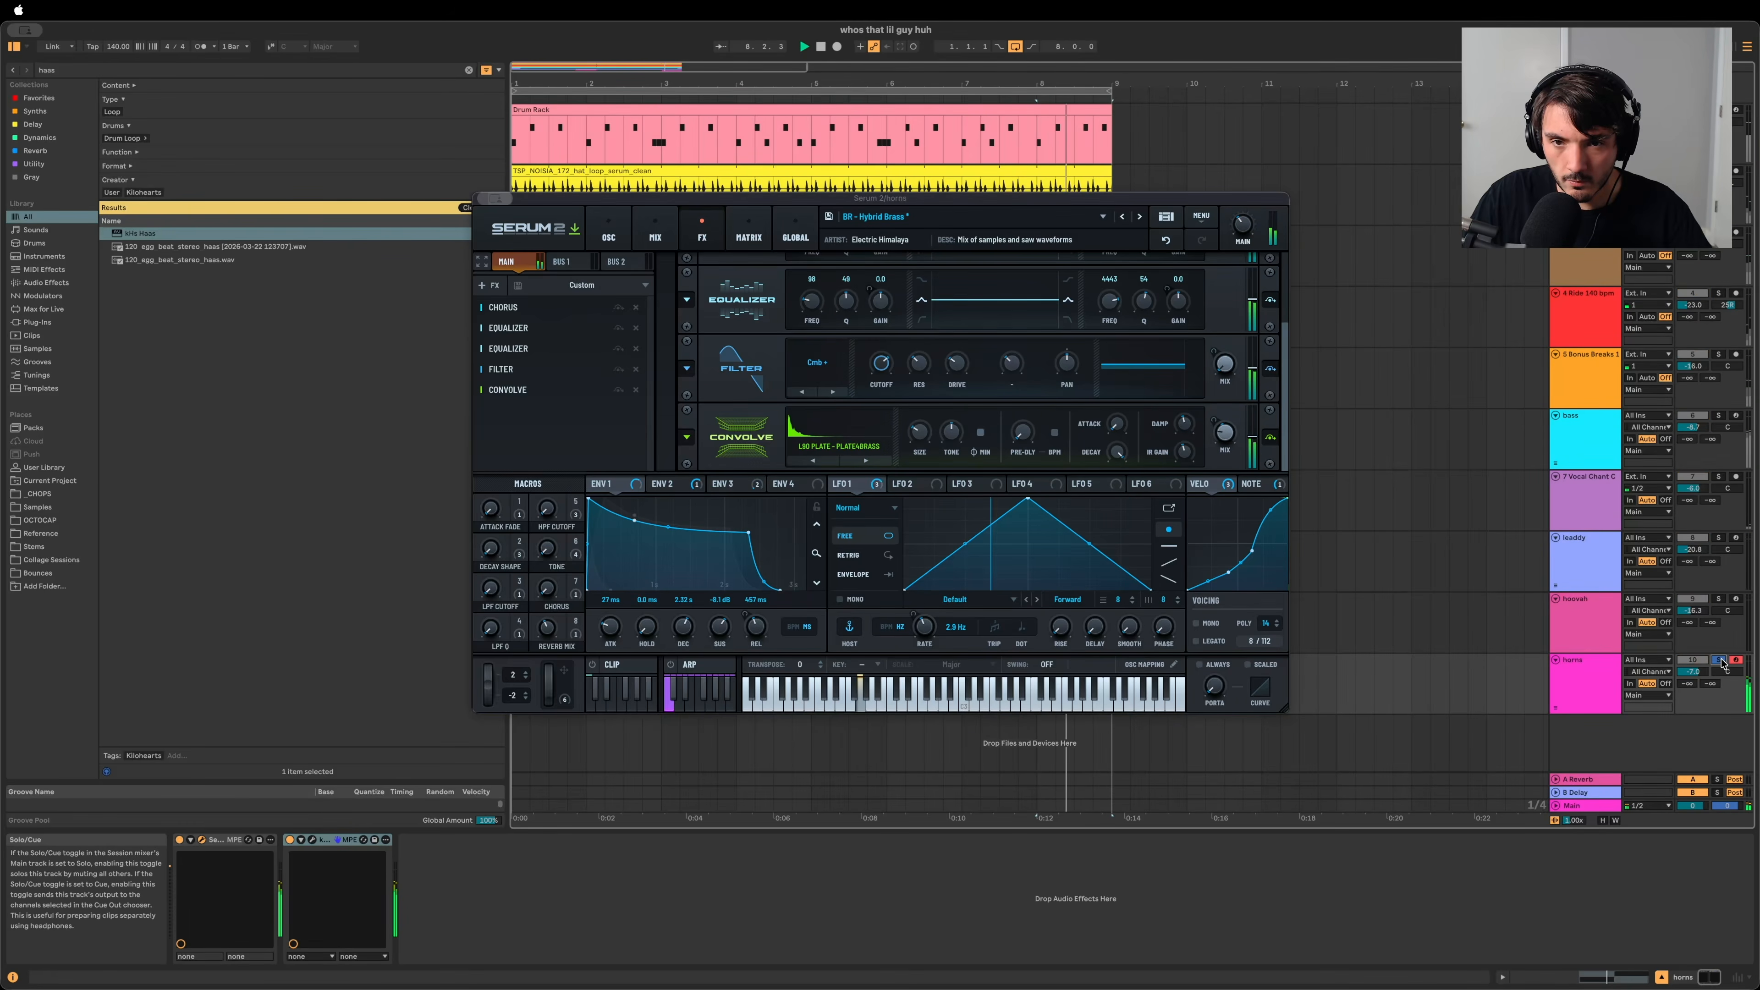
pyautogui.click(1721, 659)
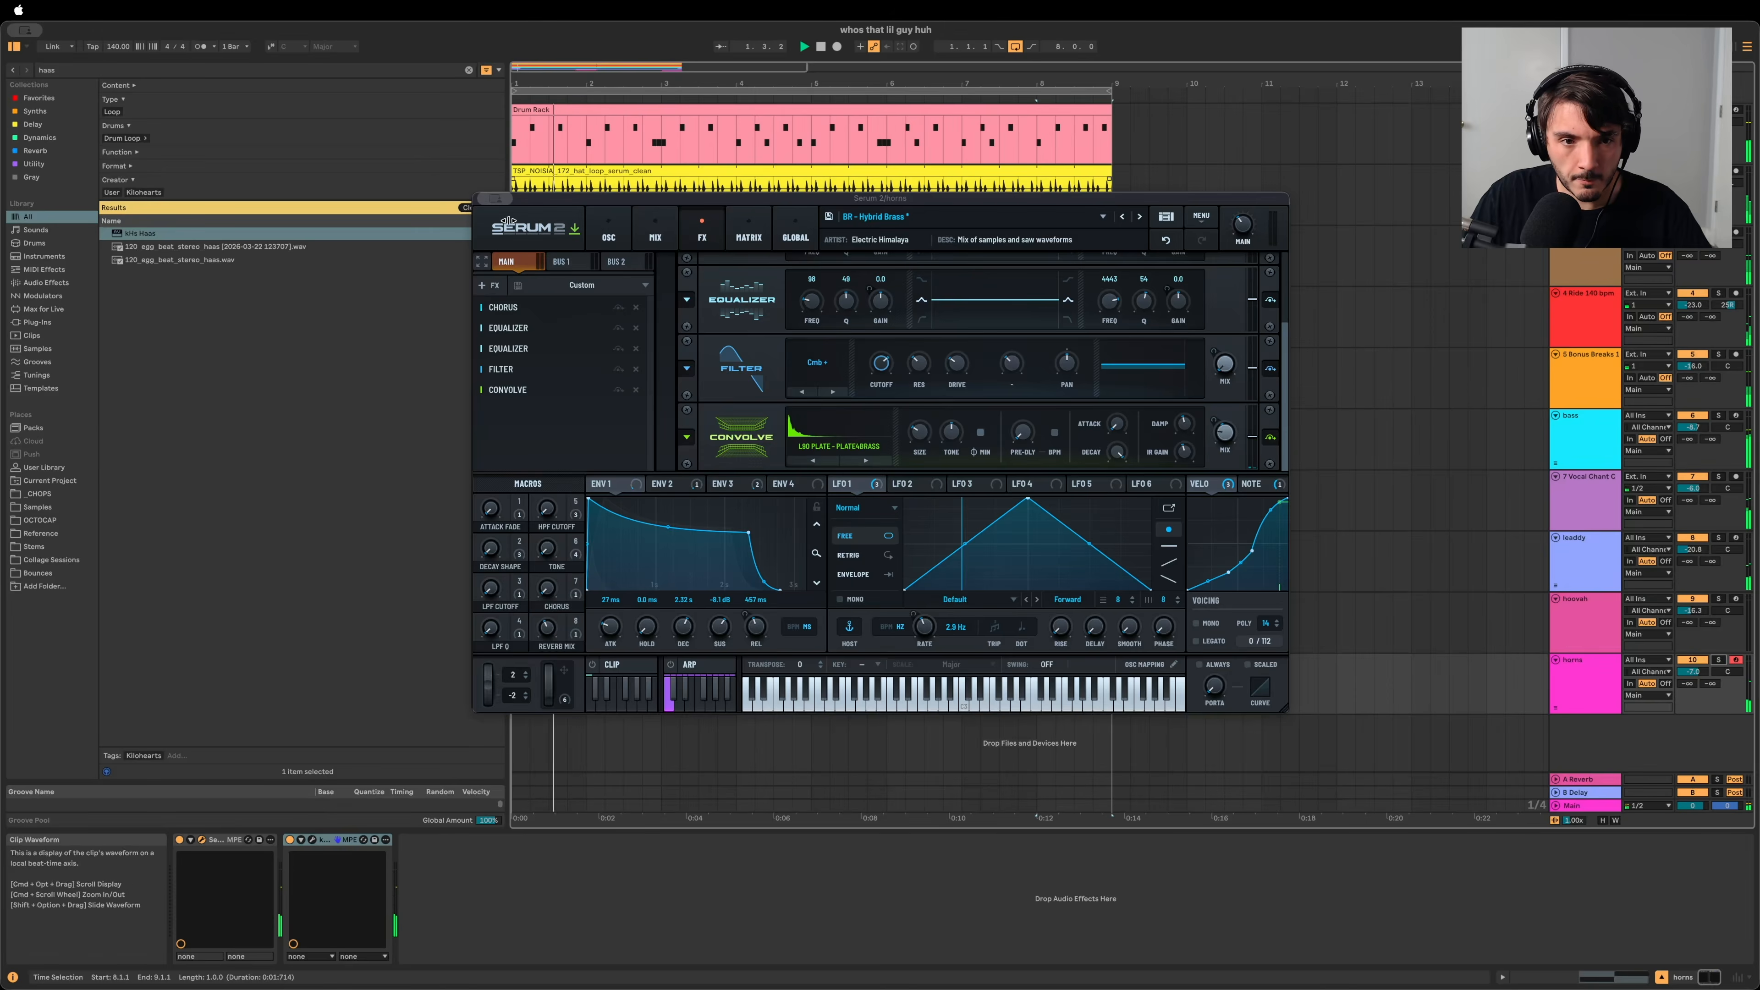
pyautogui.click(484, 198)
pyautogui.press('space')
pyautogui.press('super+s')
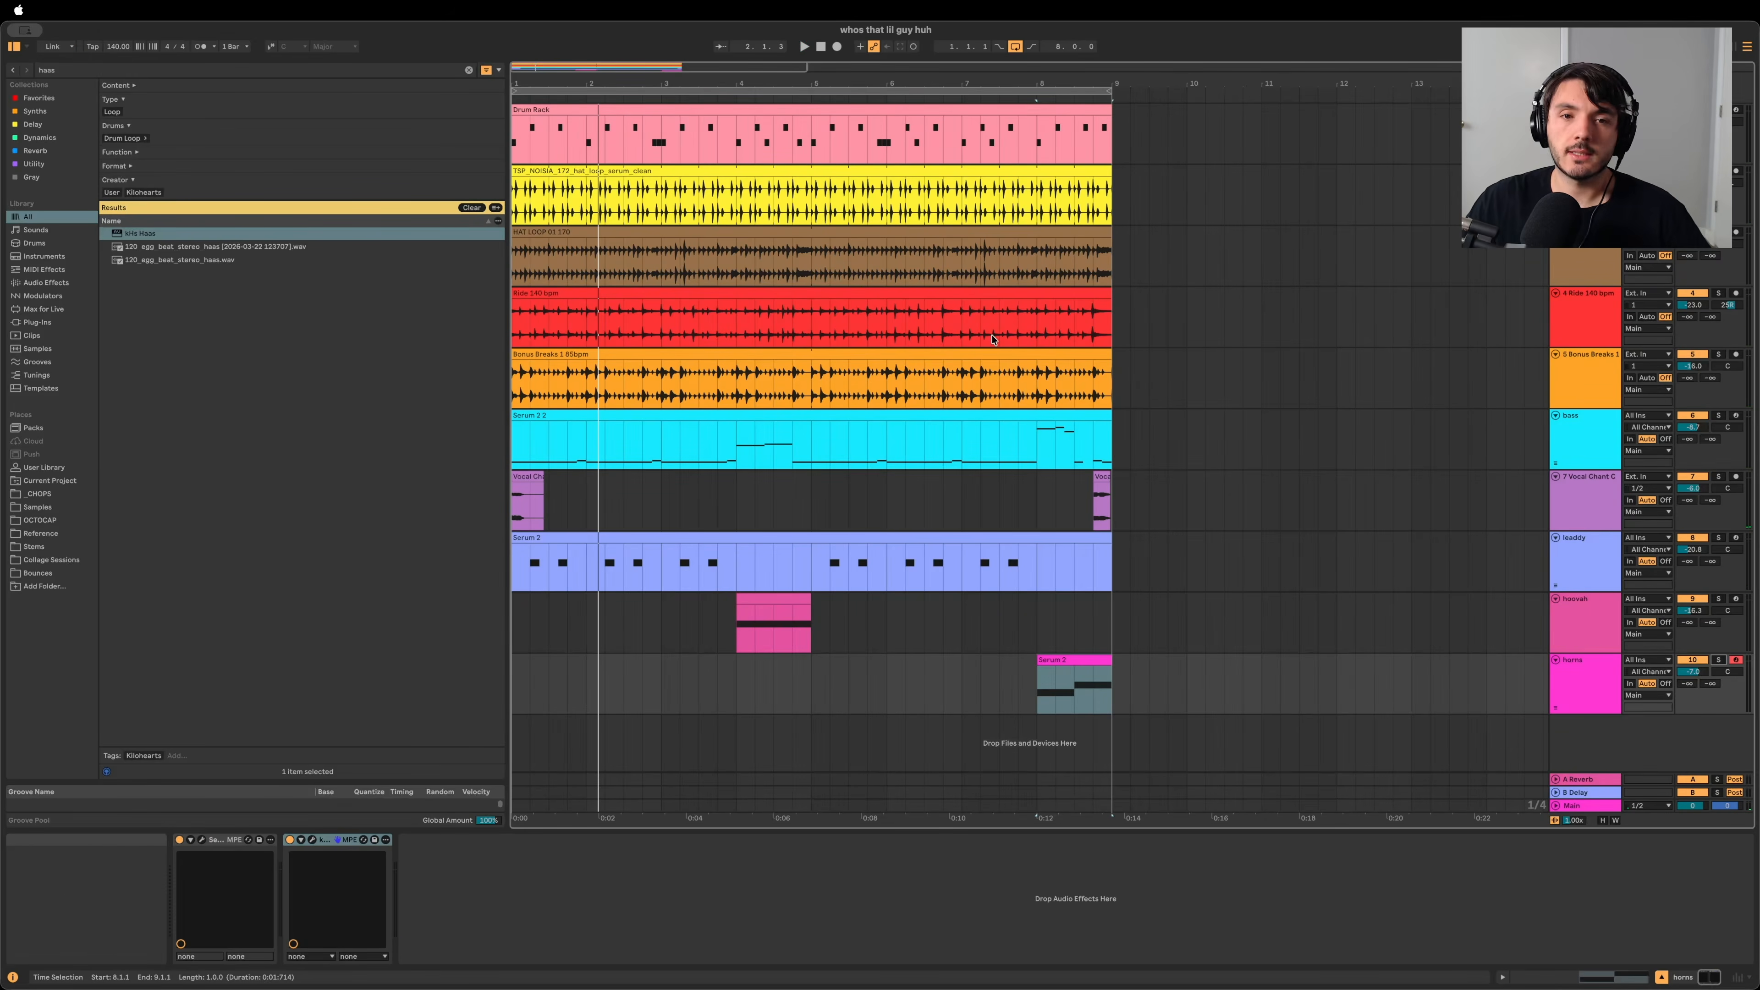
pyautogui.click(819, 46)
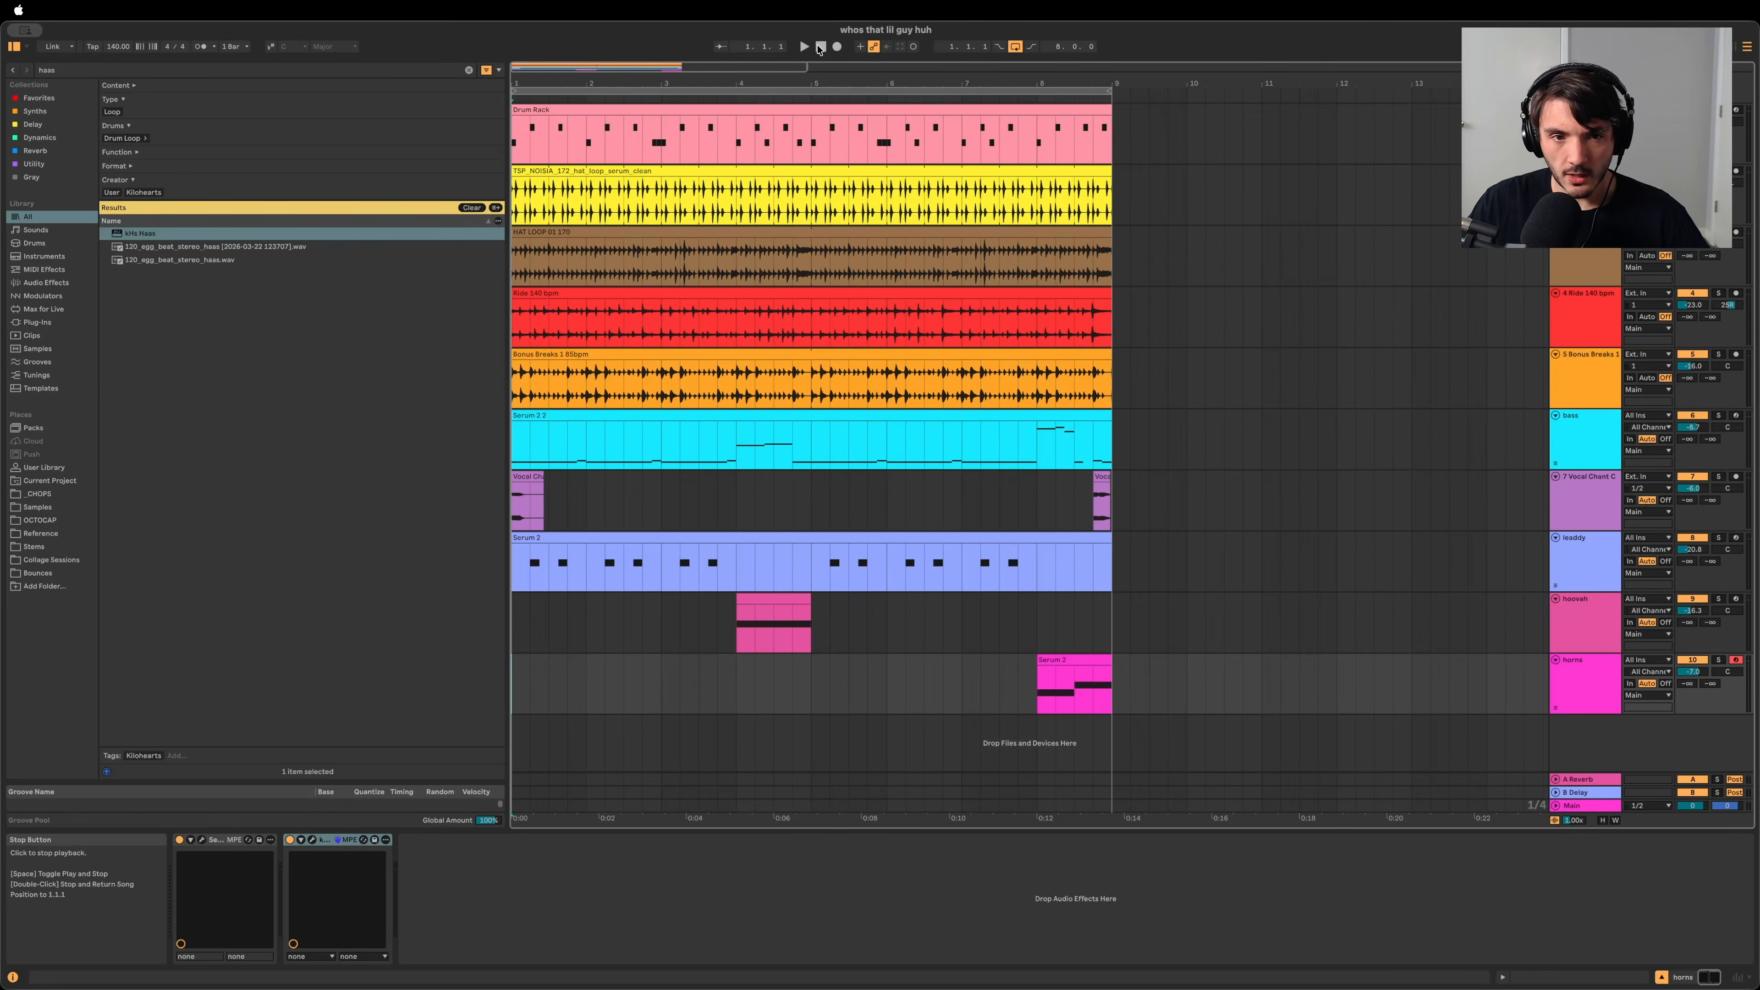
# Step: Play the loop and rebalance the Ride, TSP_NOISIA and hoovah volumes slightly in the Session mixer, lowering horns to about -9.4 dB
pyautogui.click(1597, 806)
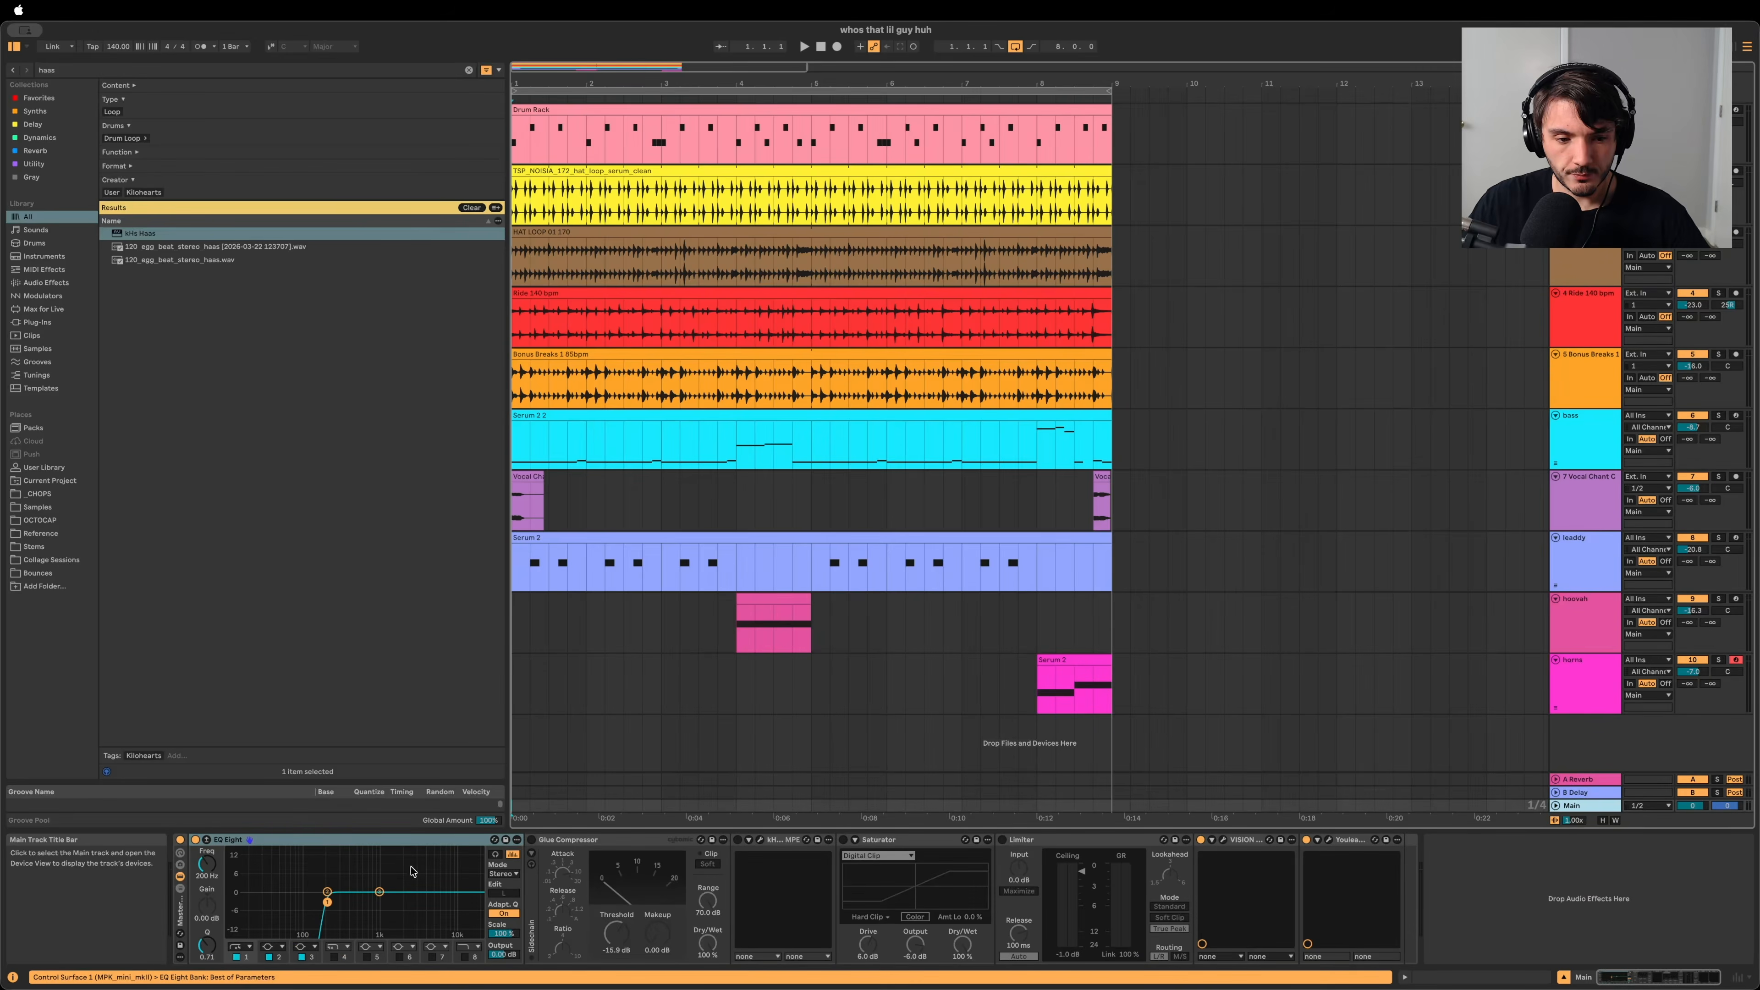
pyautogui.press('space')
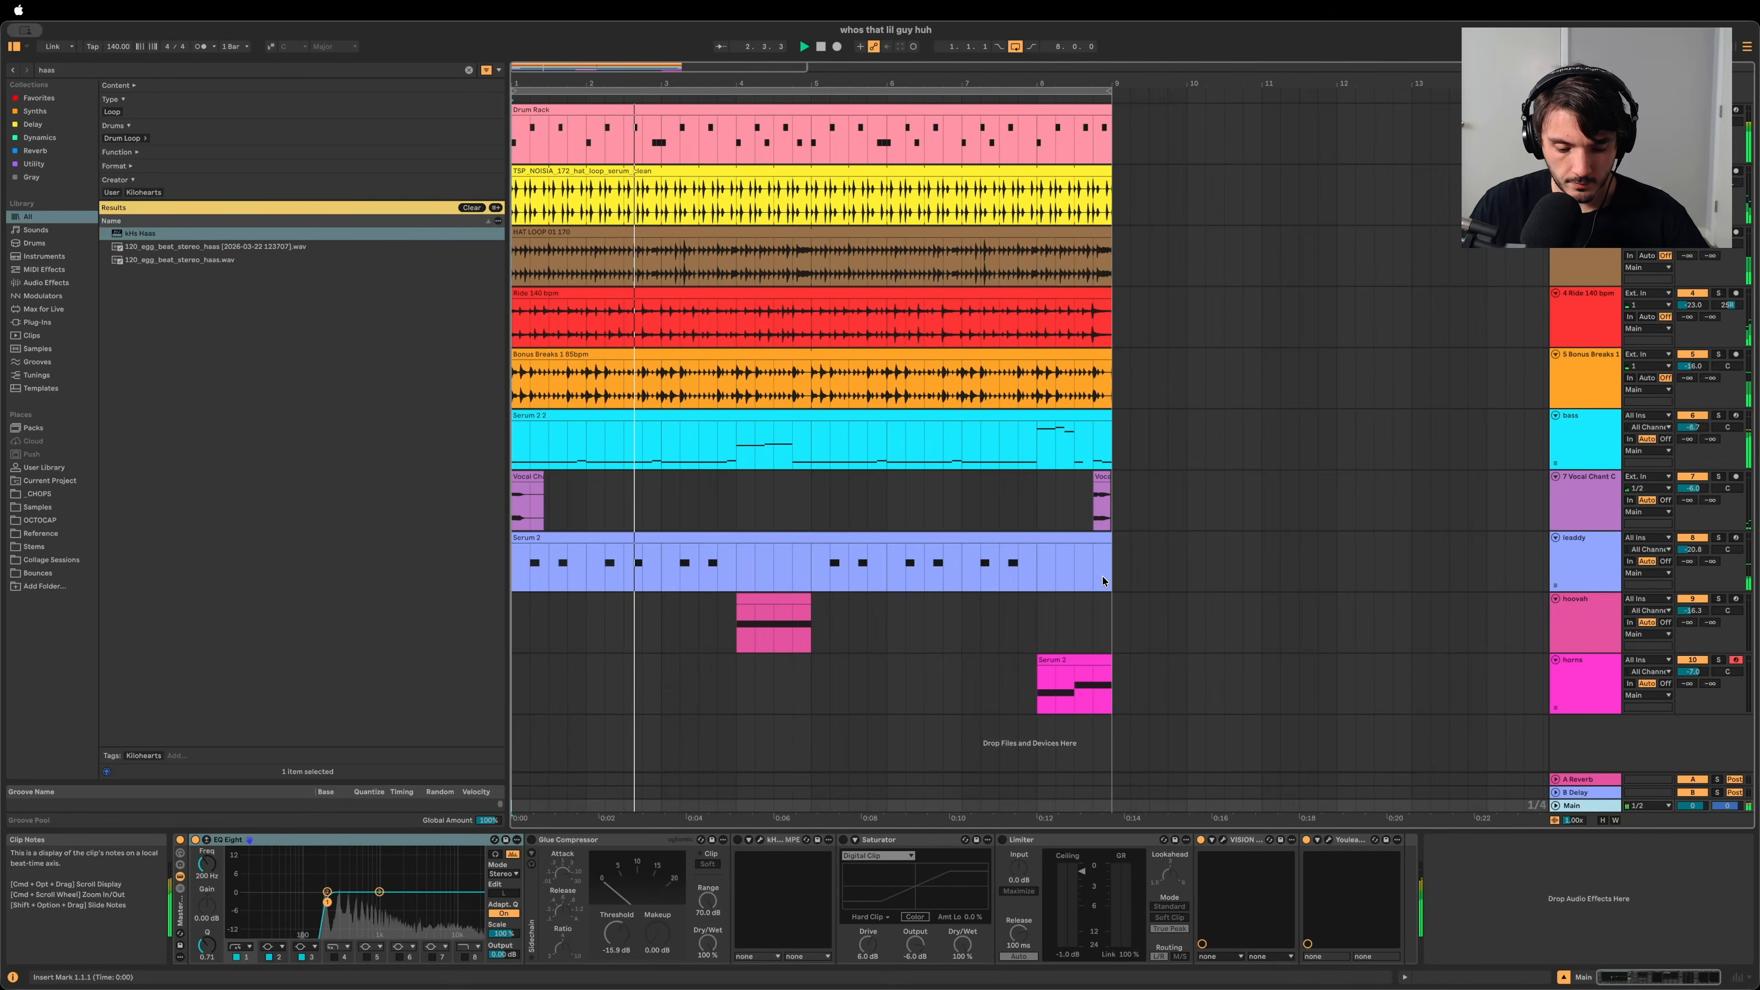
pyautogui.press('Tab')
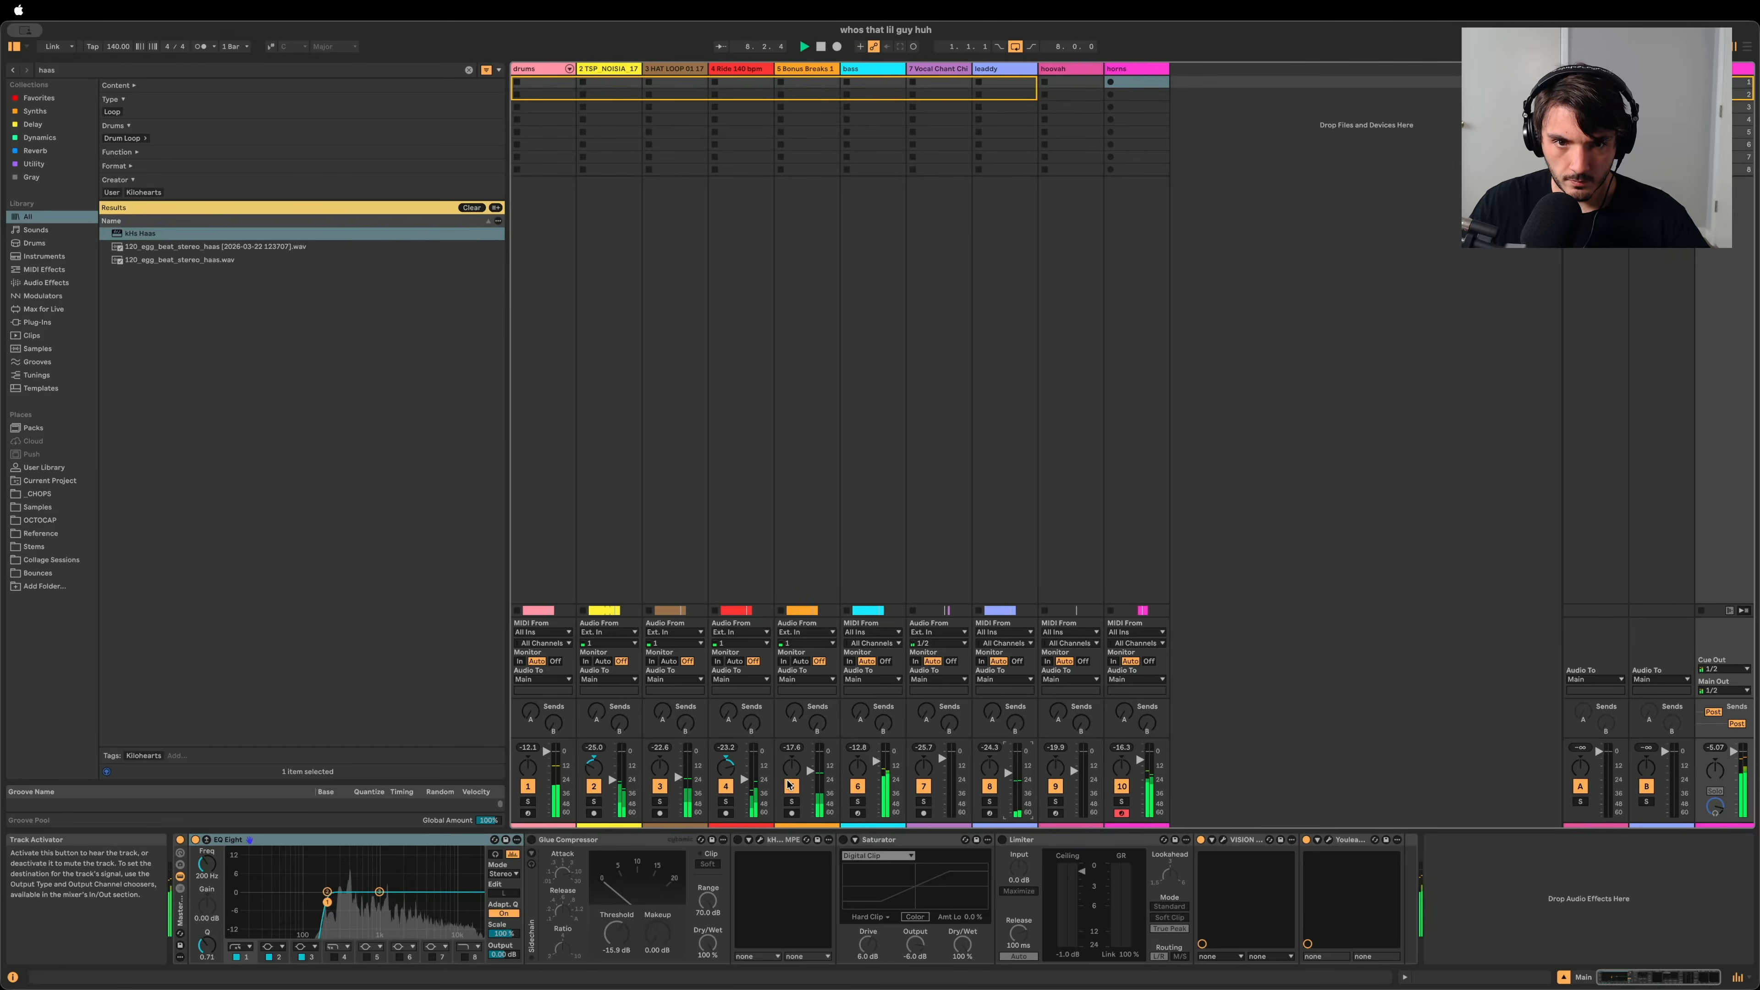
pyautogui.moveTo(745, 779); pyautogui.dragTo(745, 775)
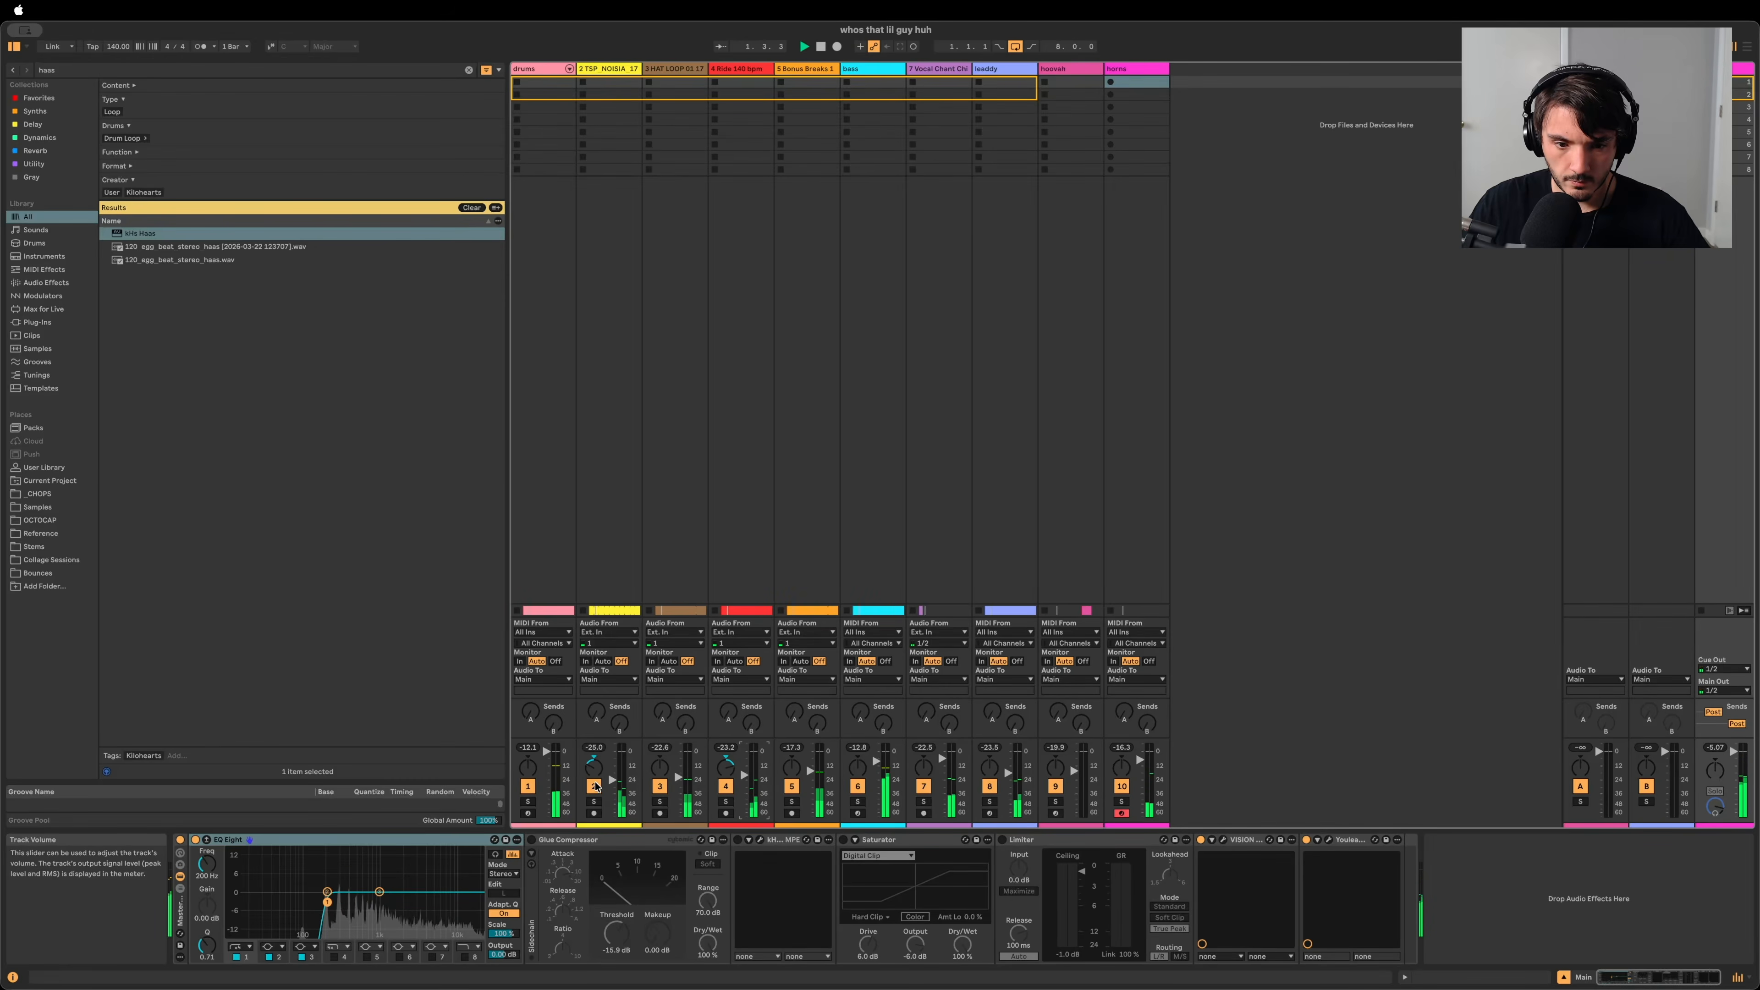
pyautogui.moveTo(613, 781); pyautogui.dragTo(612, 778)
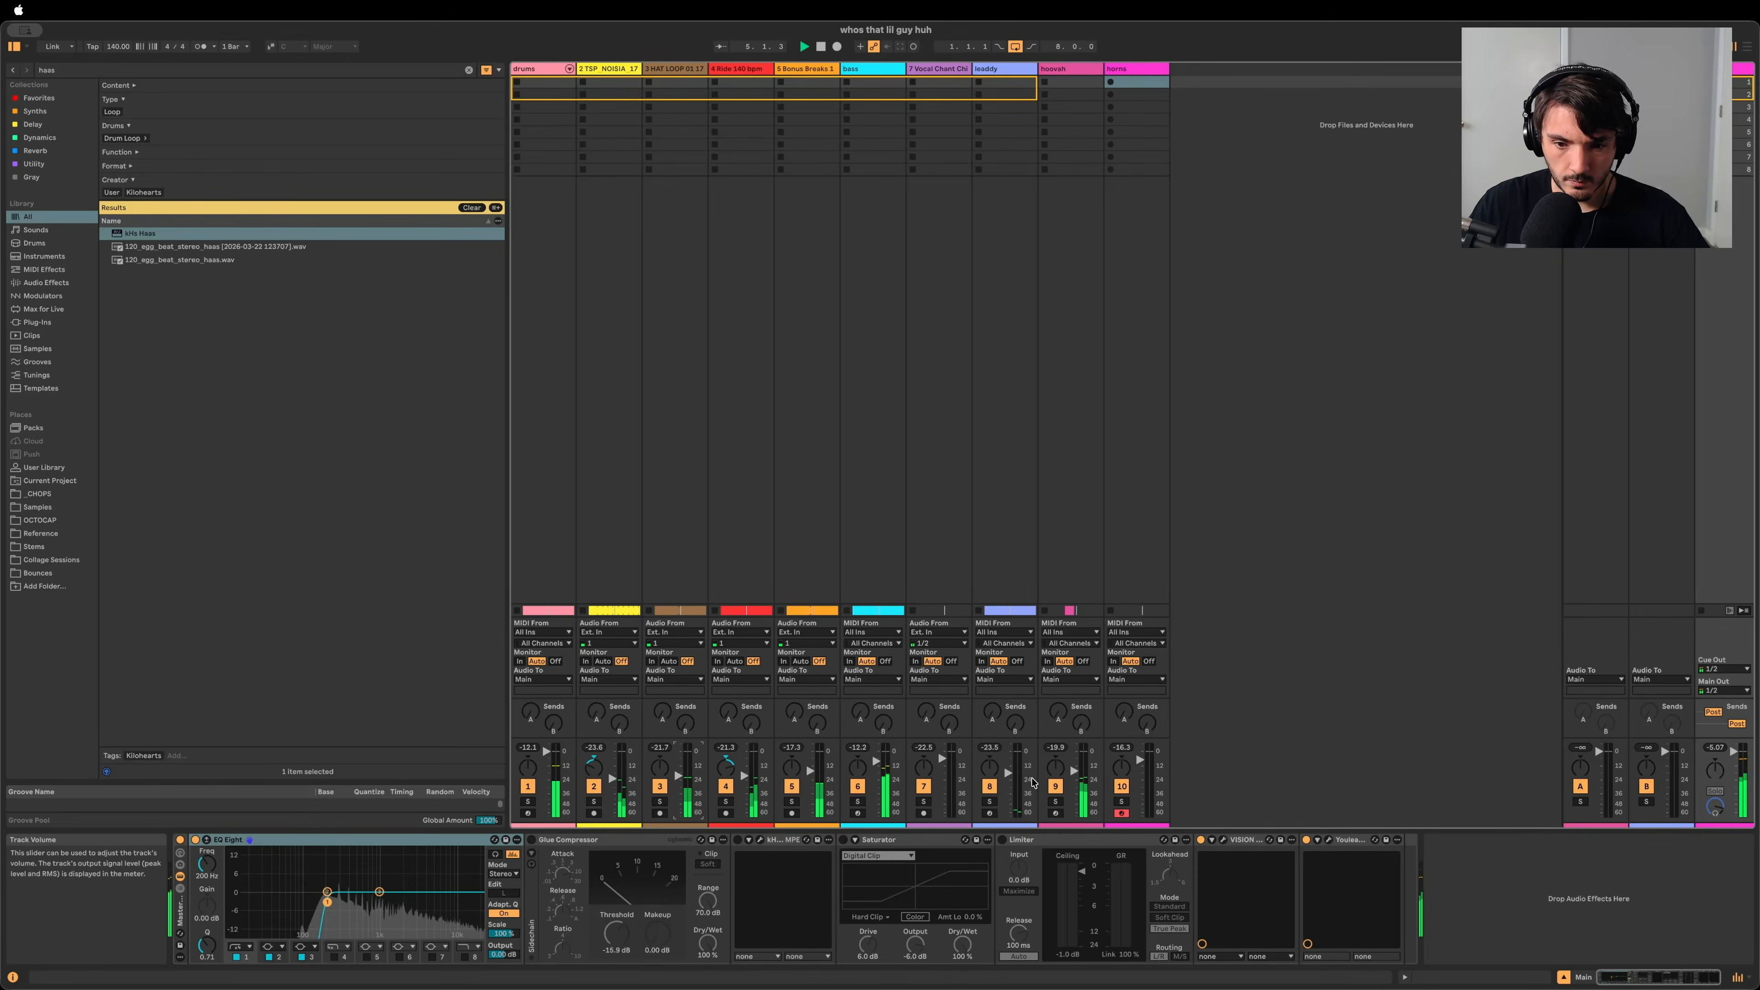
pyautogui.moveTo(1074, 771); pyautogui.dragTo(1074, 767)
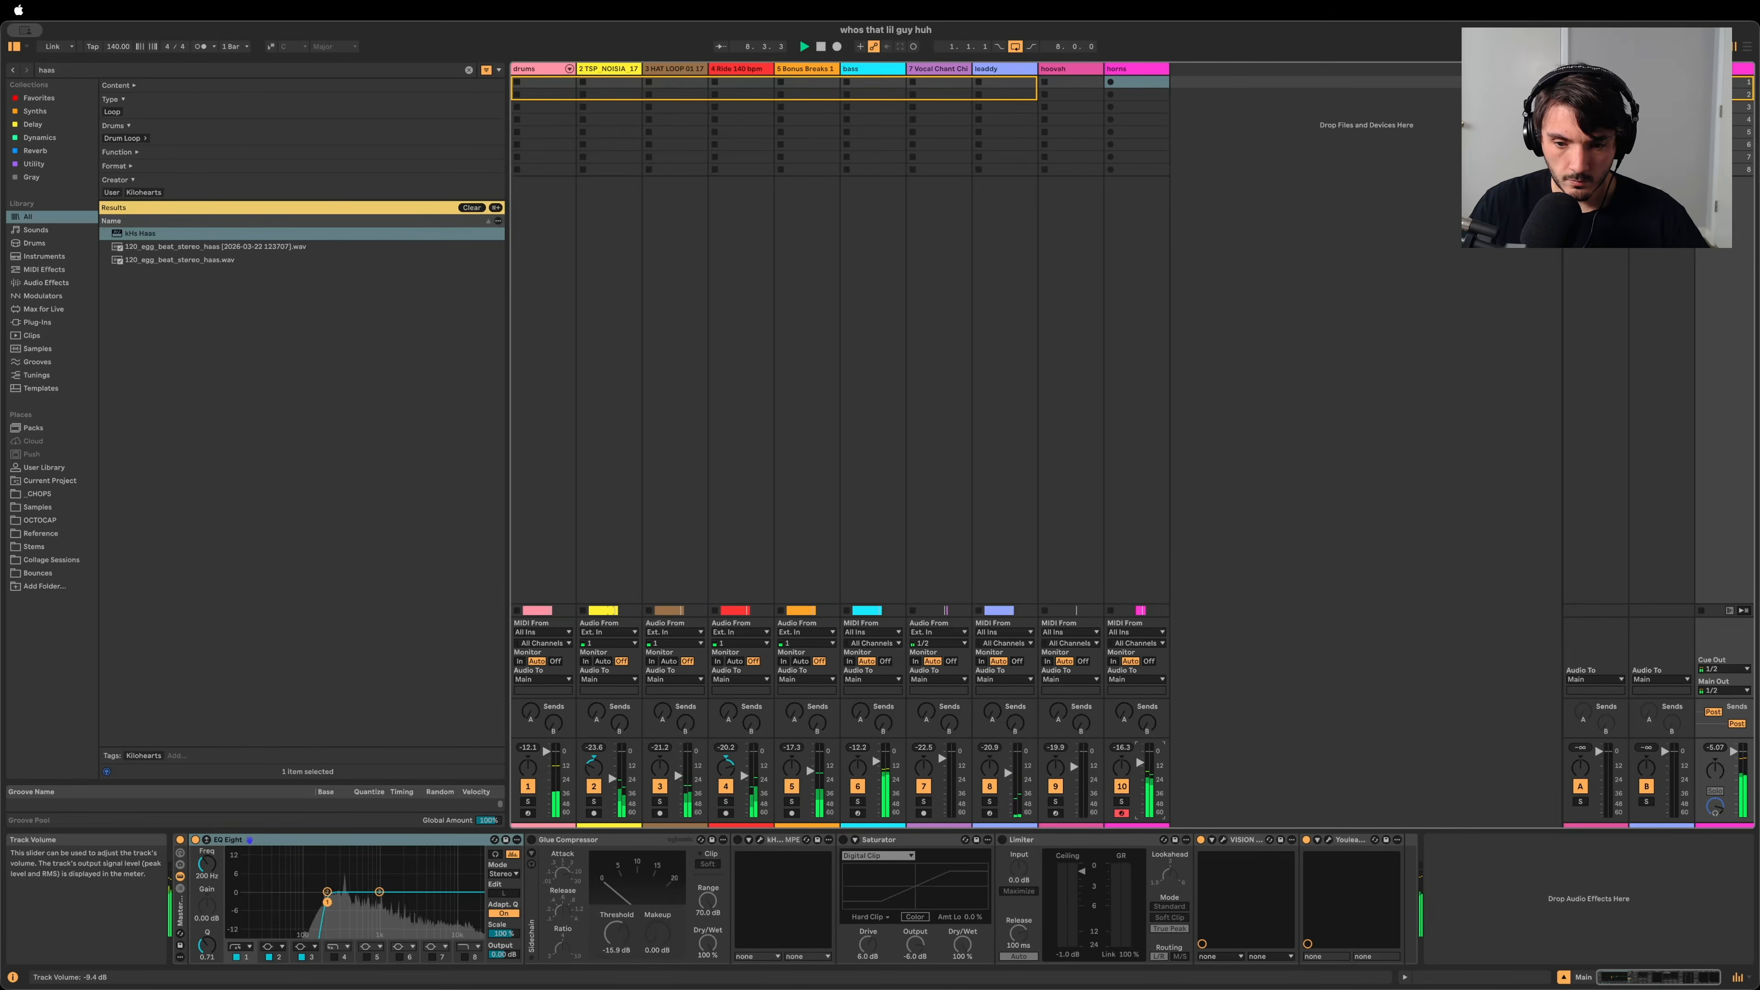
# Step: Search the browser for "eq" and add an EQ Eight to the horns track
pyautogui.click(1126, 69)
pyautogui.press('super+f')
pyautogui.write('eq')
pyautogui.click(147, 358)
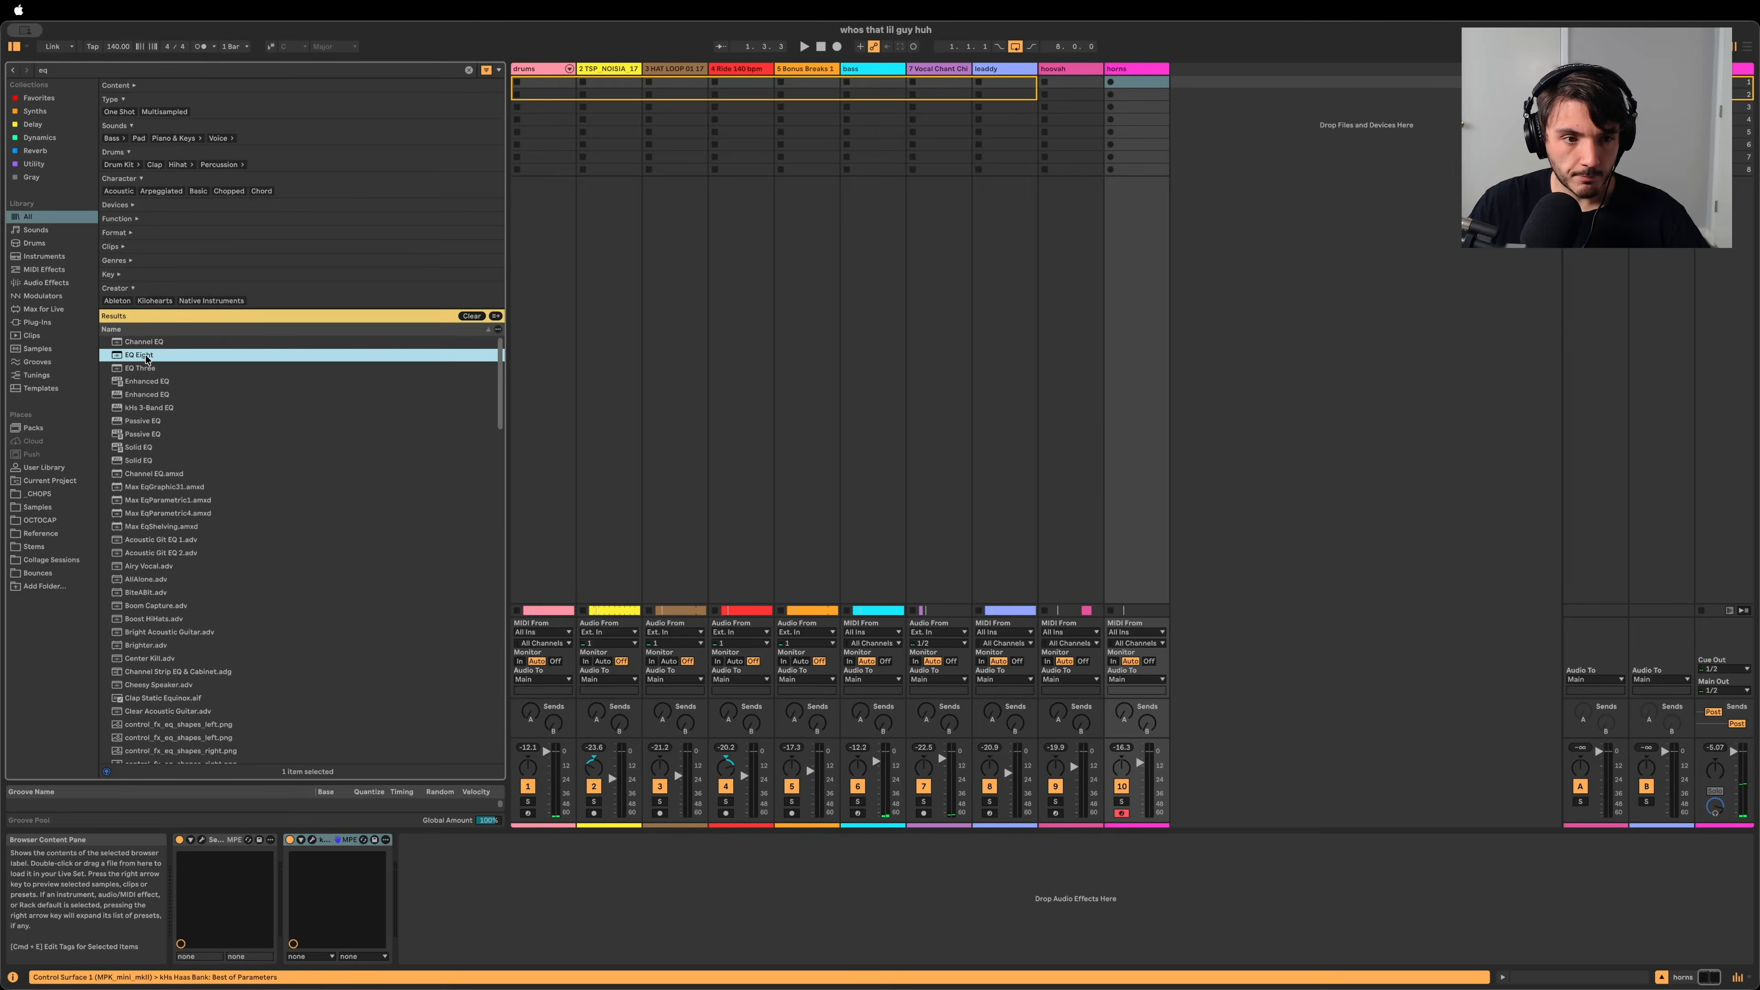
pyautogui.doubleClick(147, 359)
# Step: Return to the Arrangement and set the loop around the horns clip at bar 8
pyautogui.press('Tab')
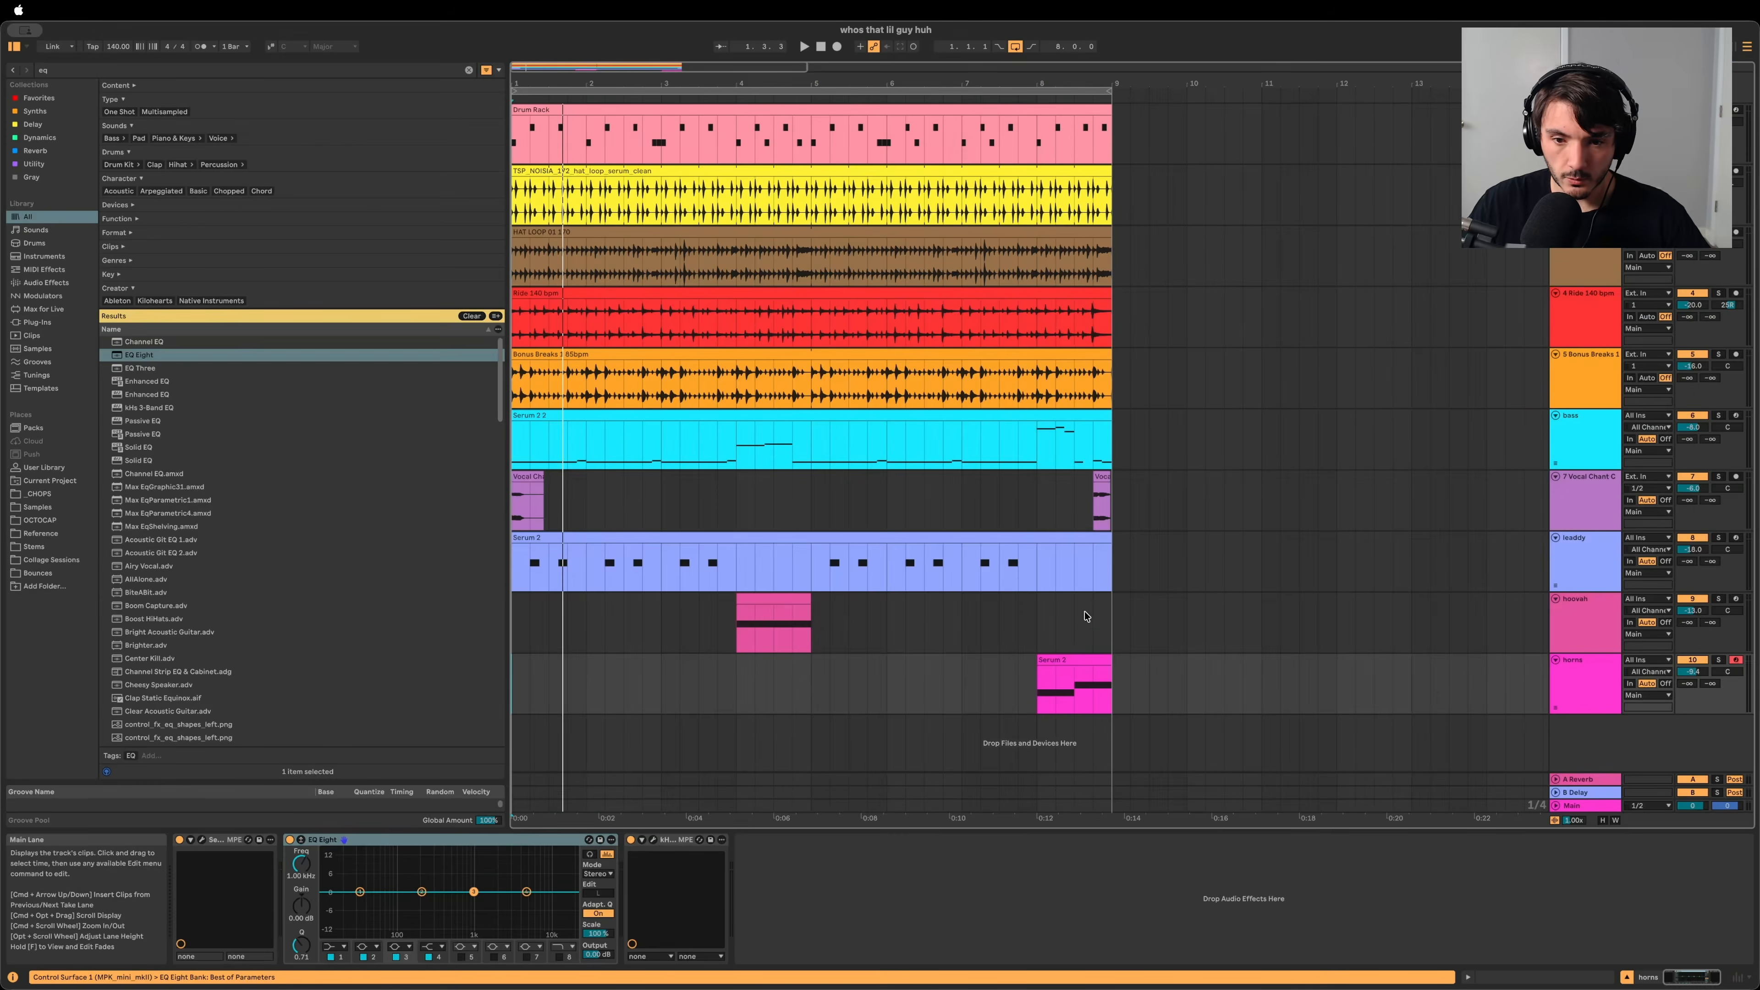
pyautogui.click(1064, 662)
pyautogui.press('super+l')
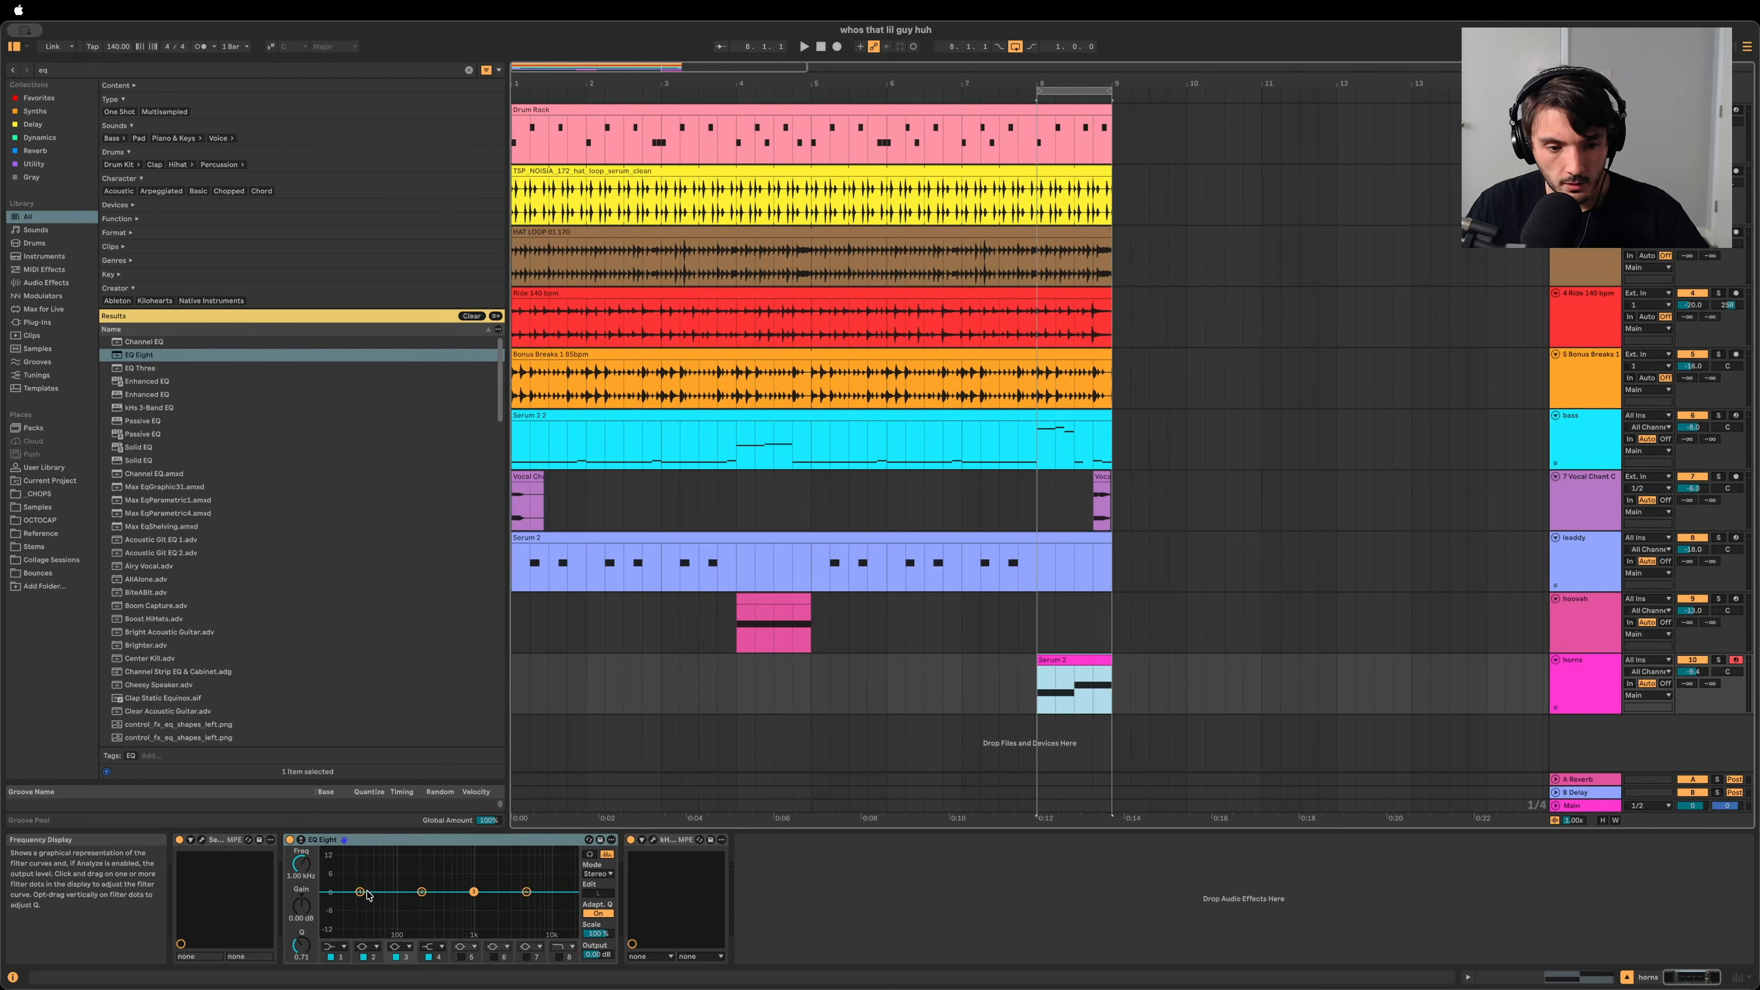
# Step: Set band 1 of the horns' EQ Eight to a low cut and adjust its frequency to about 300 Hz
pyautogui.click(338, 947)
pyautogui.click(335, 876)
pyautogui.moveTo(359, 902); pyautogui.dragTo(450, 902)
pyautogui.press('space')
pyautogui.press('space')
pyautogui.moveTo(301, 863); pyautogui.dragTo(301, 895)
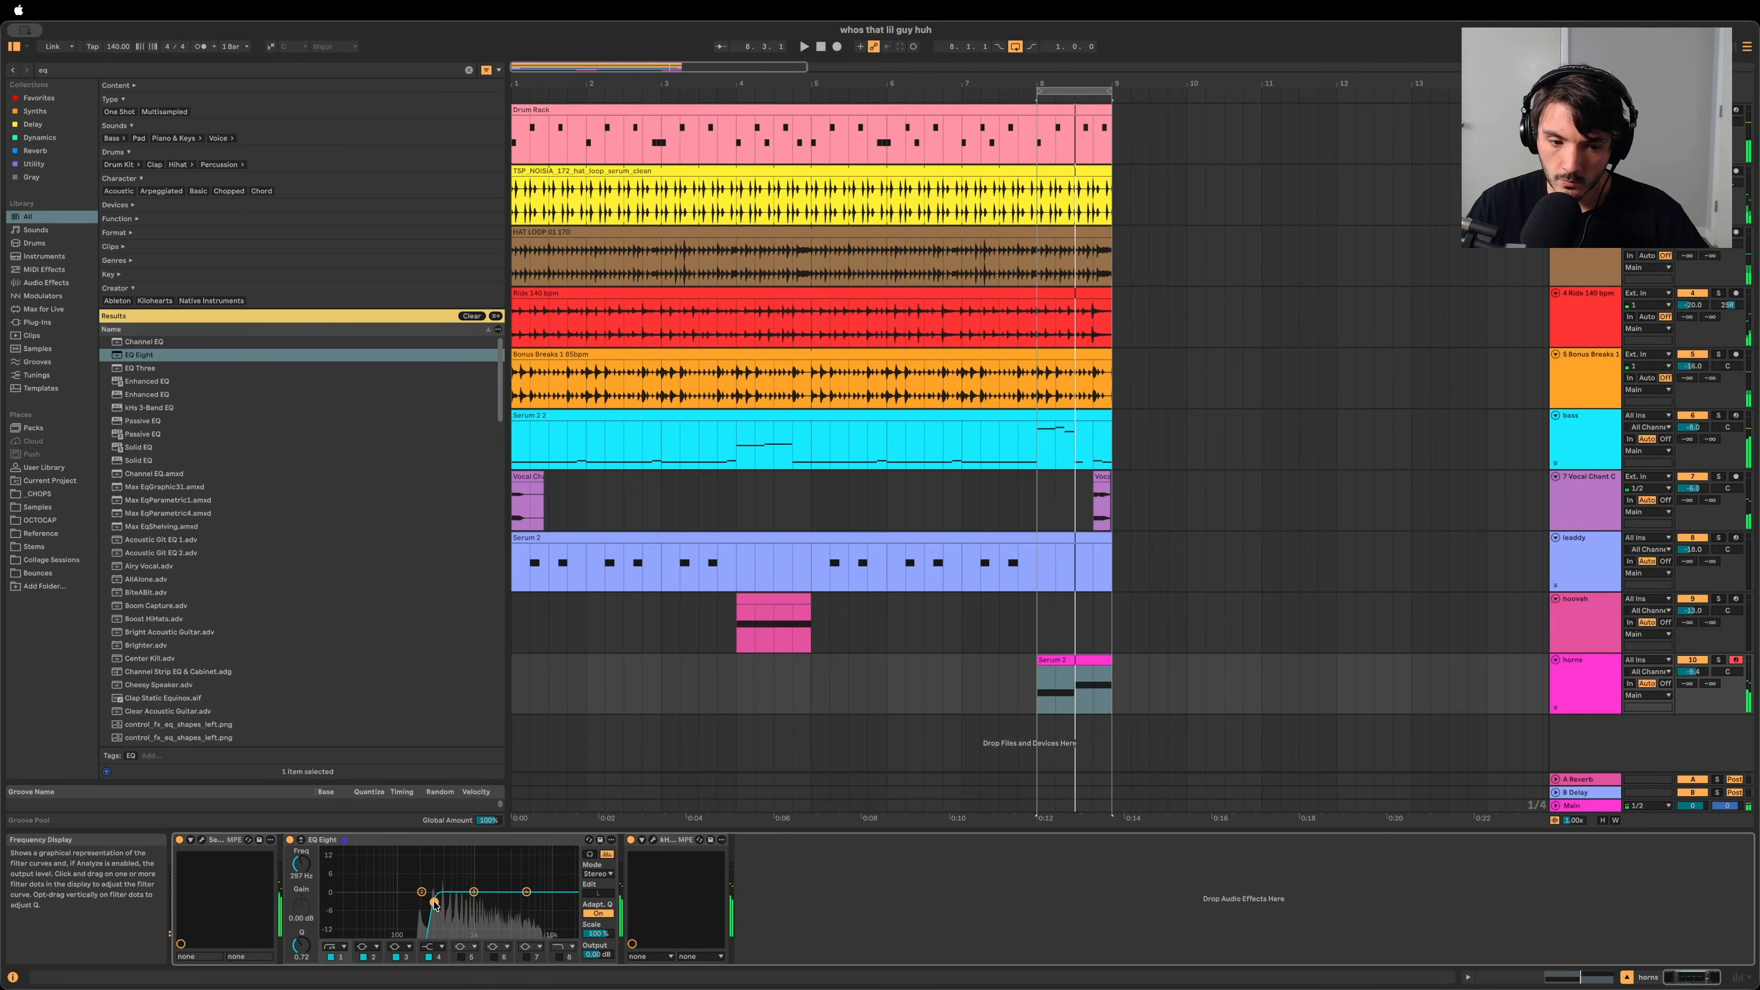
# Step: Solo horns and lower the low cut's frequency in its EQ Eight to about 144 Hz during playback
pyautogui.press('space')
pyautogui.click(1718, 659)
pyautogui.press('space')
pyautogui.moveTo(437, 903); pyautogui.dragTo(411, 901)
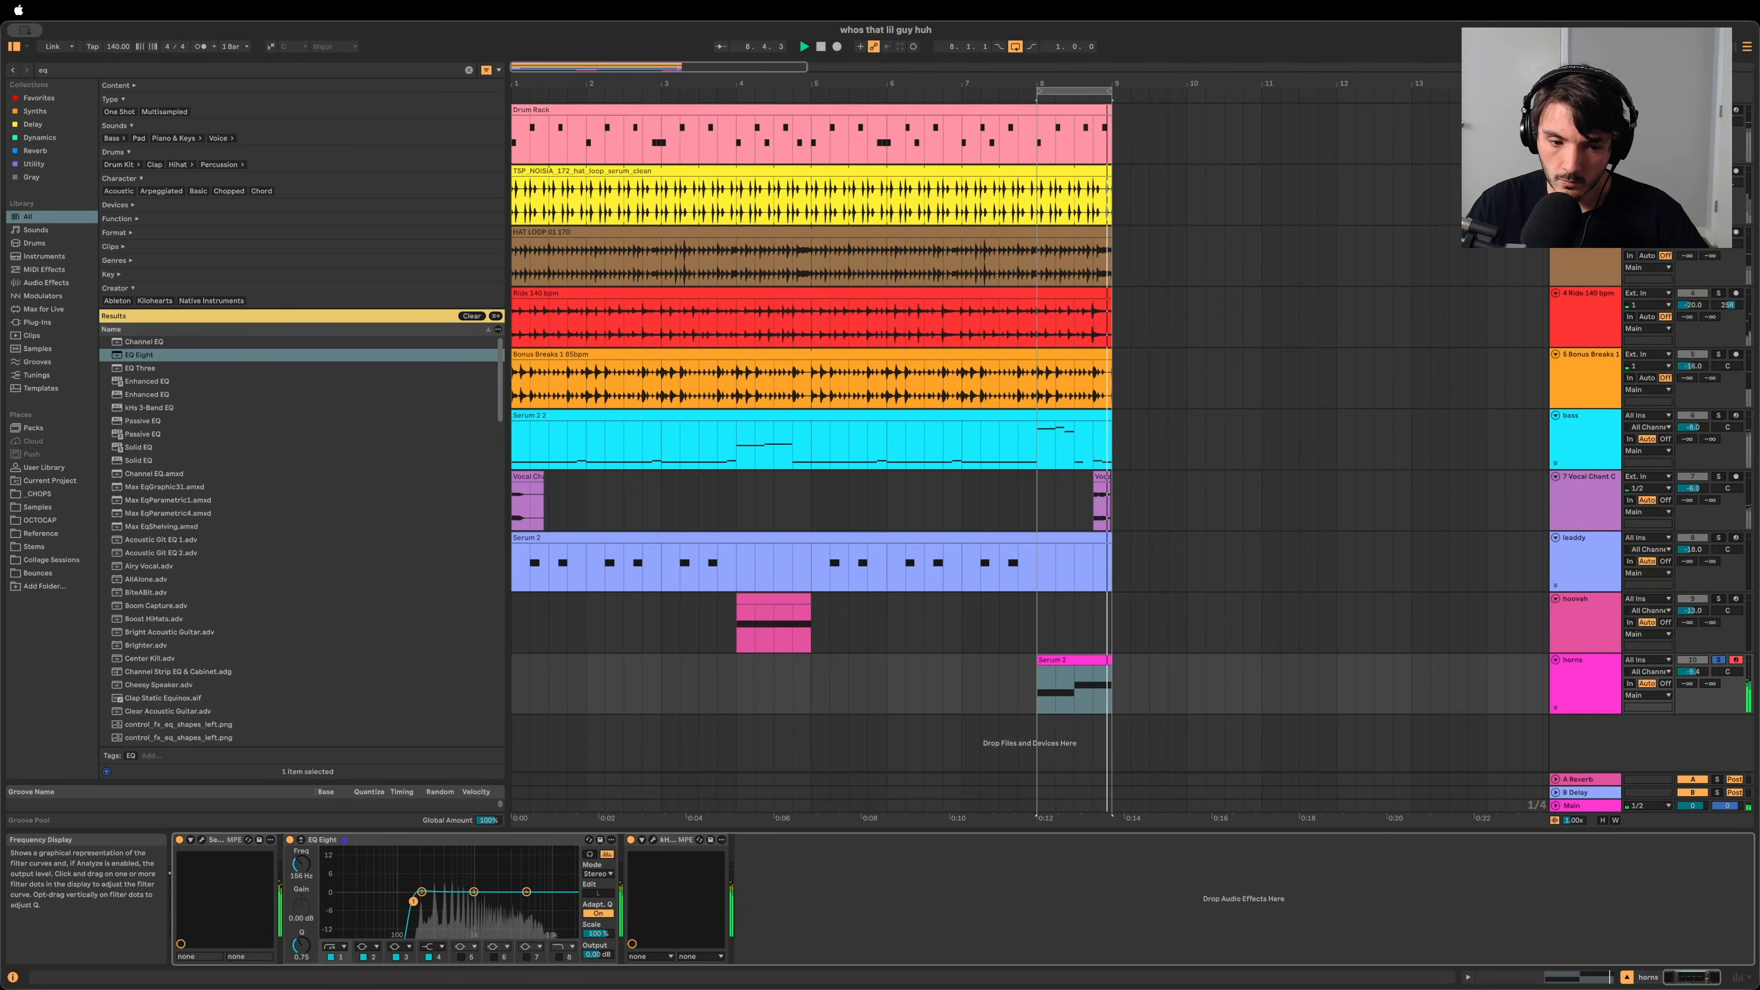
pyautogui.press('space')
pyautogui.press('space')
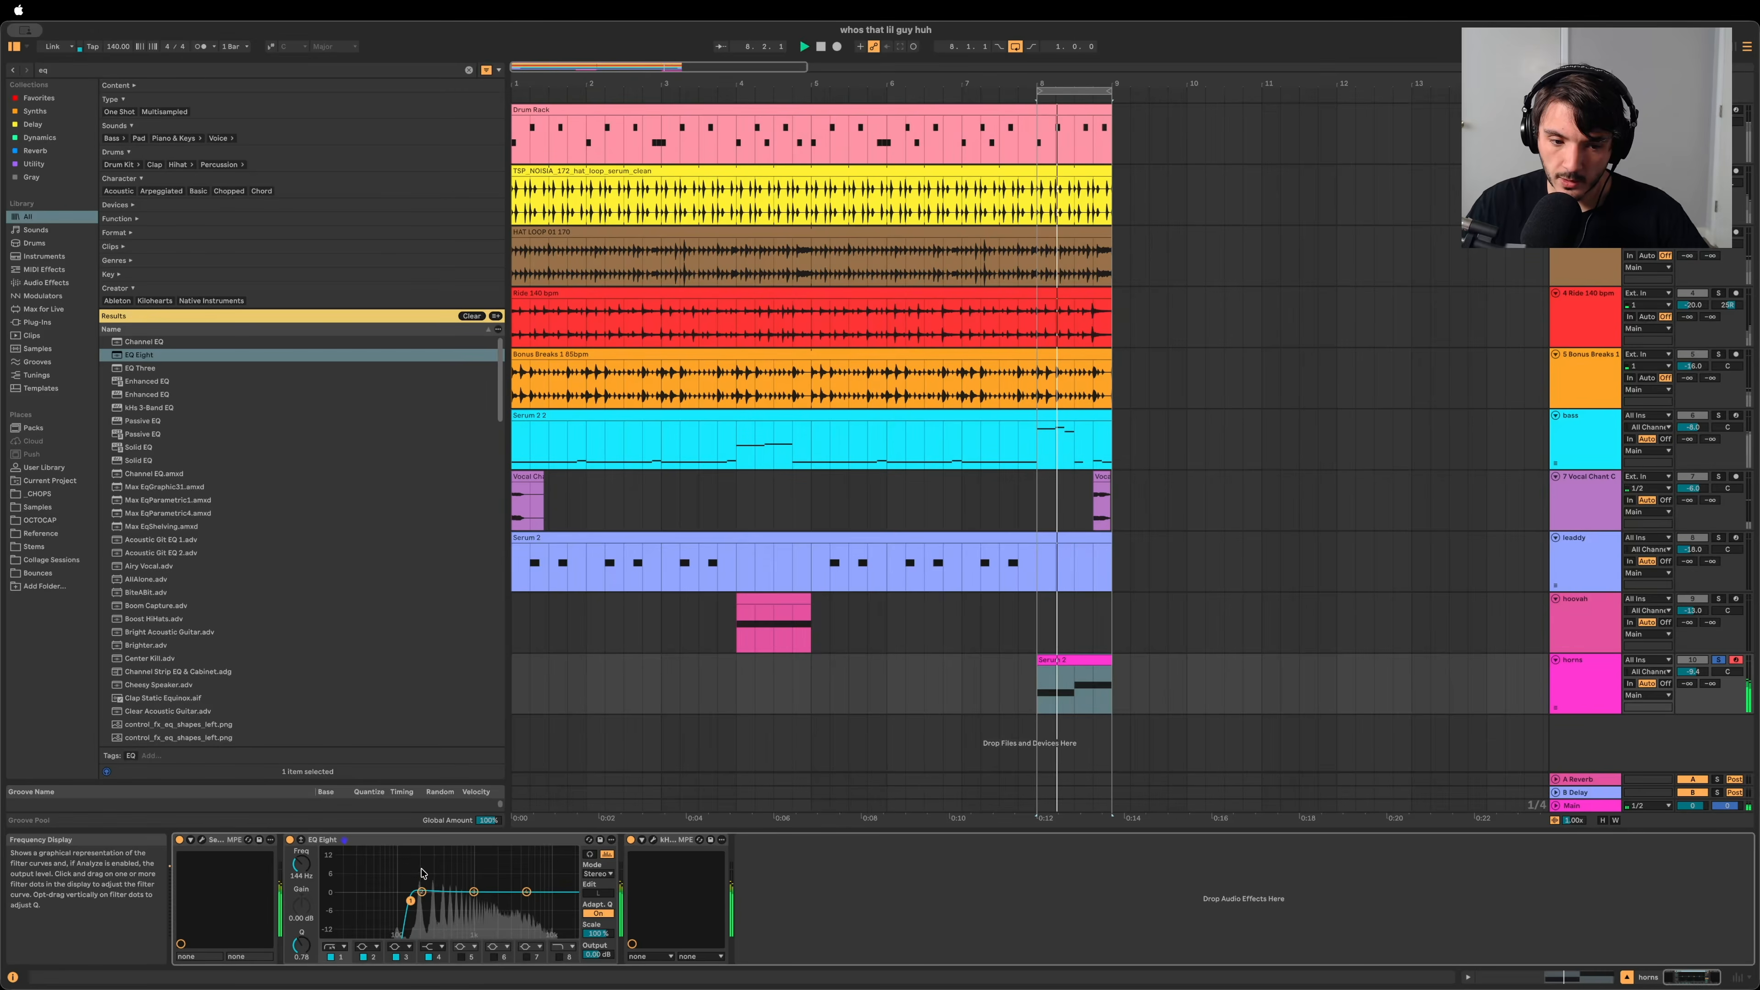
# Step: Reset the boosted band's gain to 0 dB in the horns' EQ Eight and raise the low cut to about 250 Hz
pyautogui.press('space')
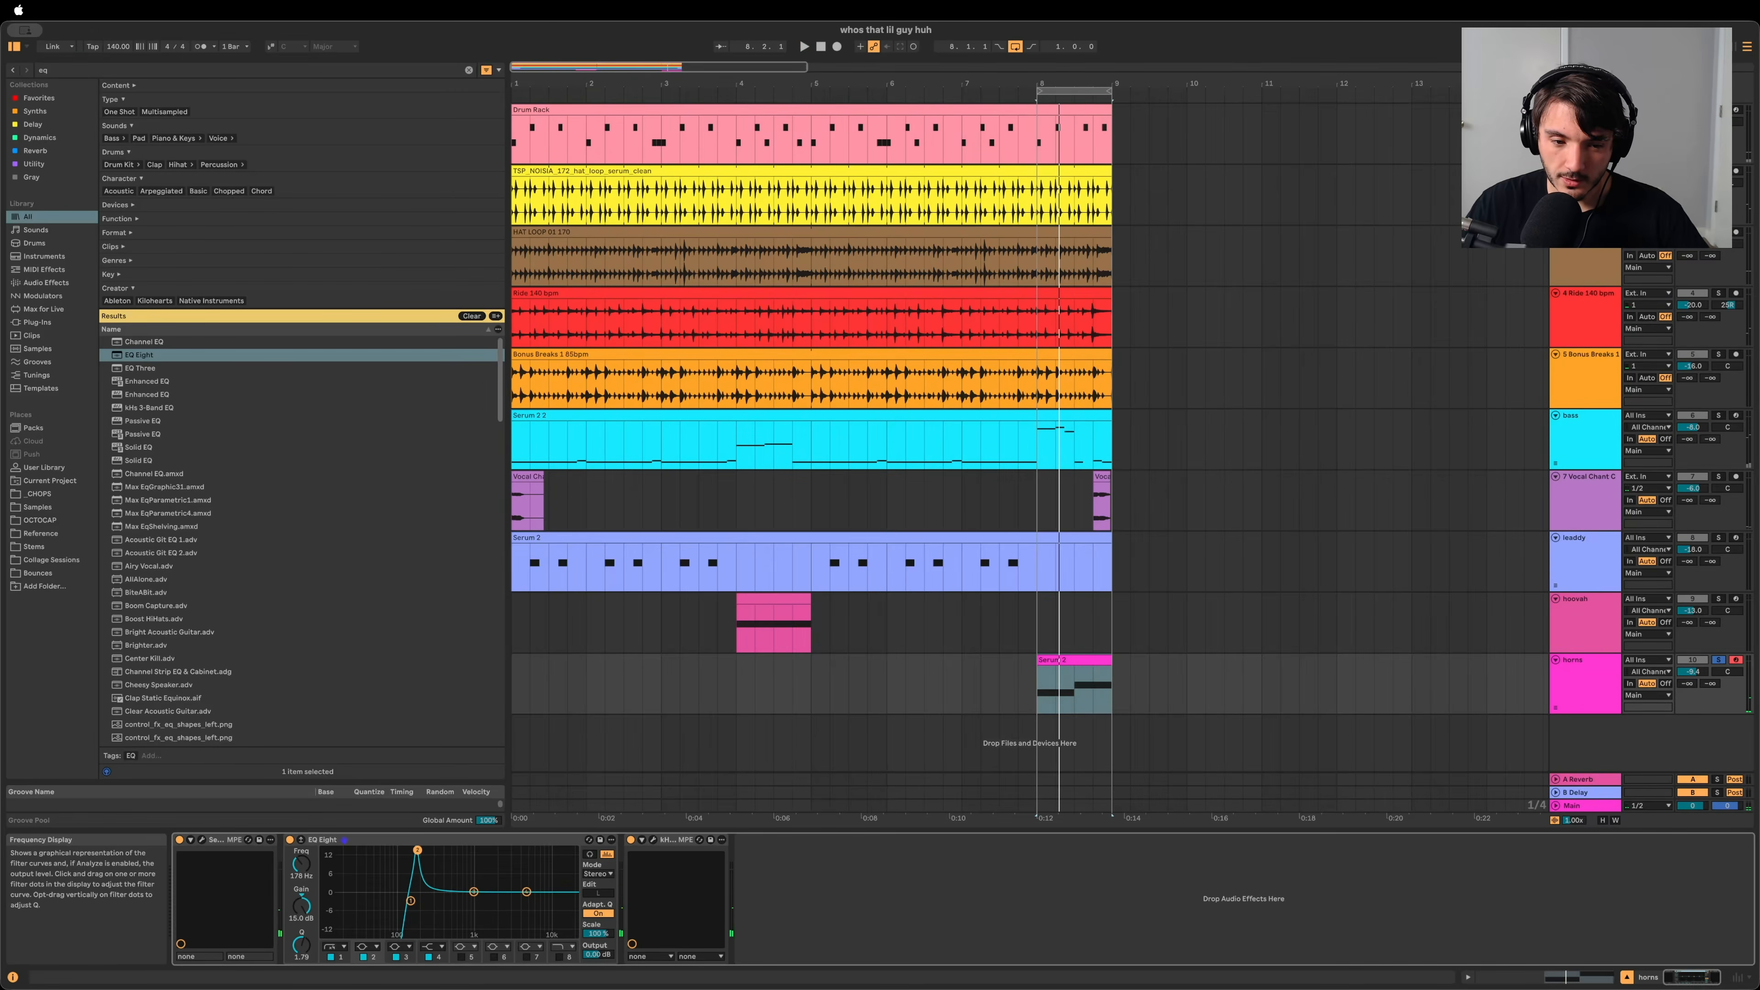
pyautogui.press('space')
pyautogui.moveTo(418, 850); pyautogui.dragTo(428, 903)
pyautogui.press('space')
pyautogui.doubleClick(308, 906)
pyautogui.press('space')
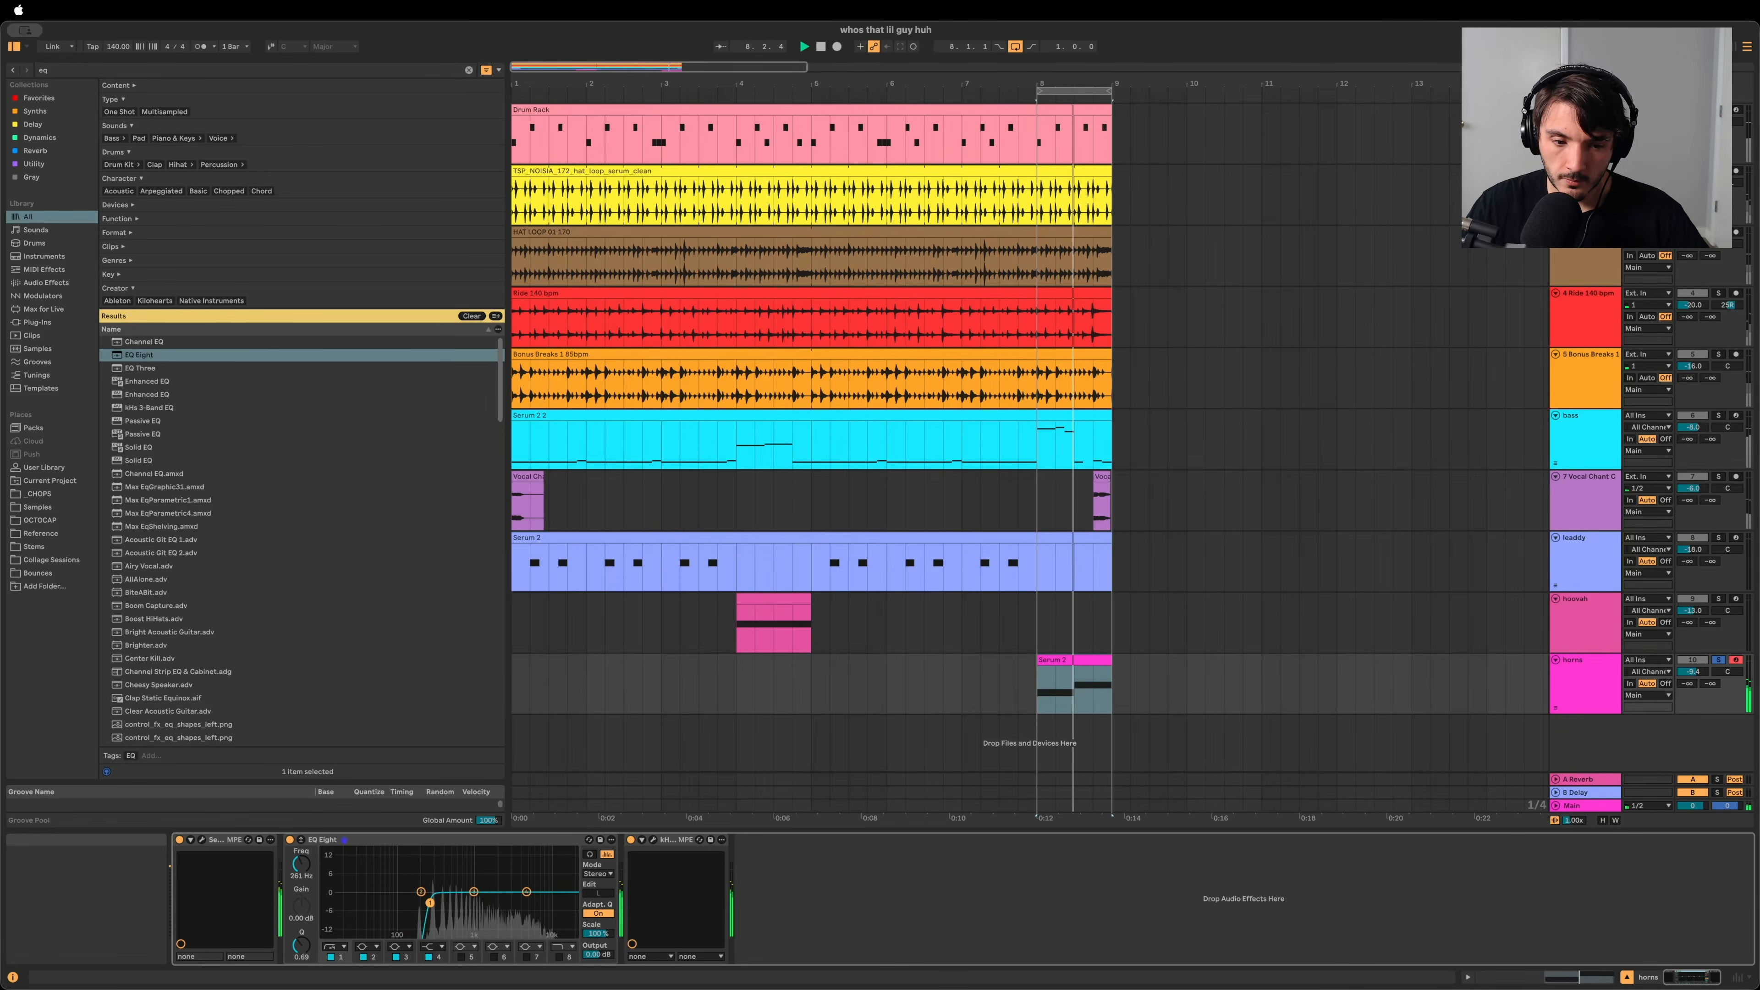
pyautogui.press('space')
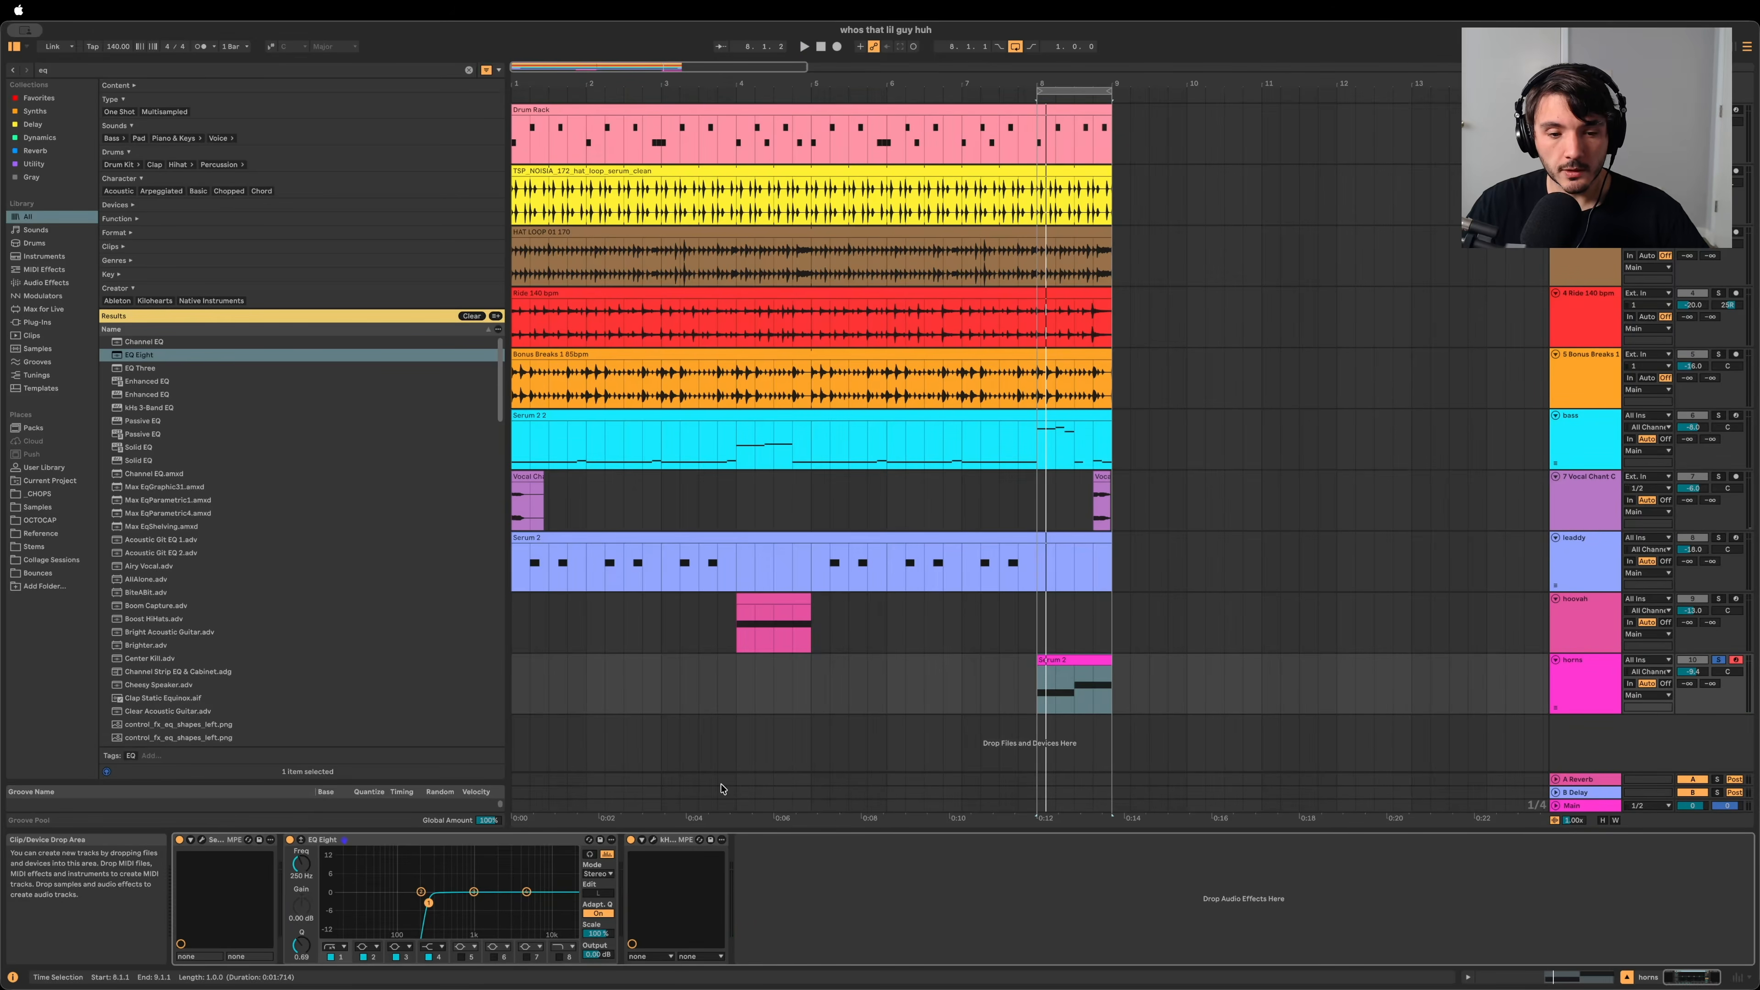
# Step: Audition a narrow band 3 boost near 280 Hz in the horns' EQ Eight, flatten its gain, and unsolo horns
pyautogui.press('space')
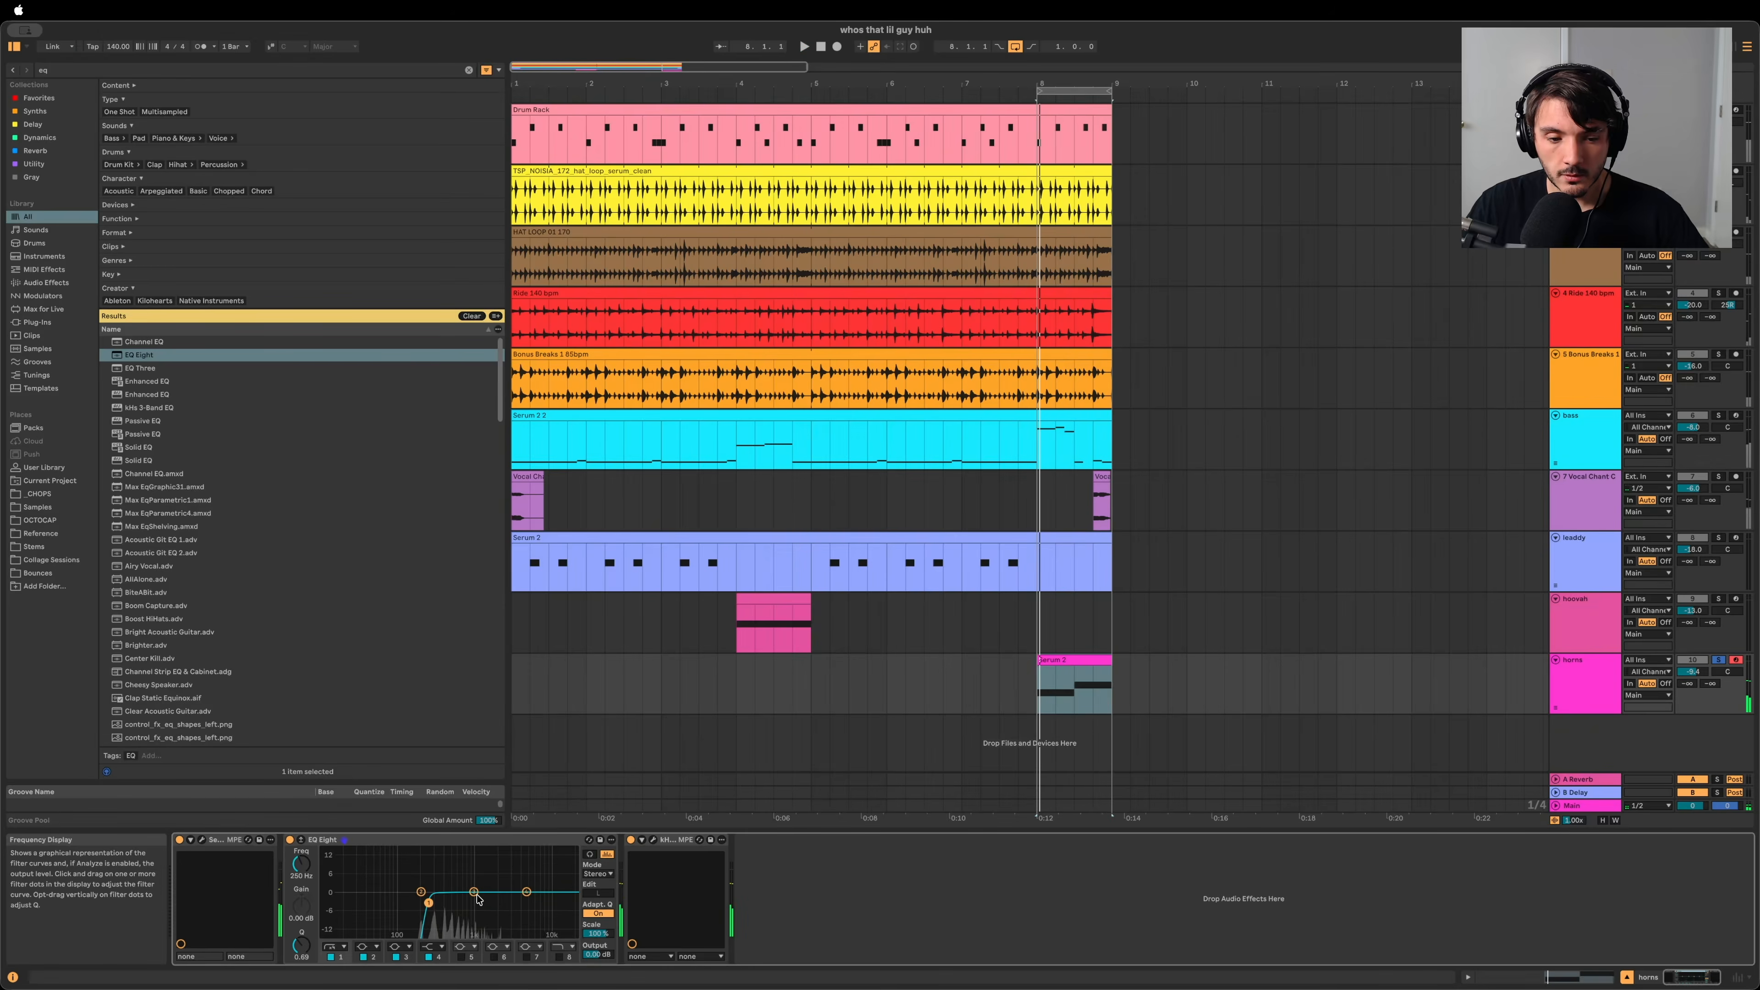
pyautogui.moveTo(439, 850); pyautogui.dragTo(432, 850)
pyautogui.press('space')
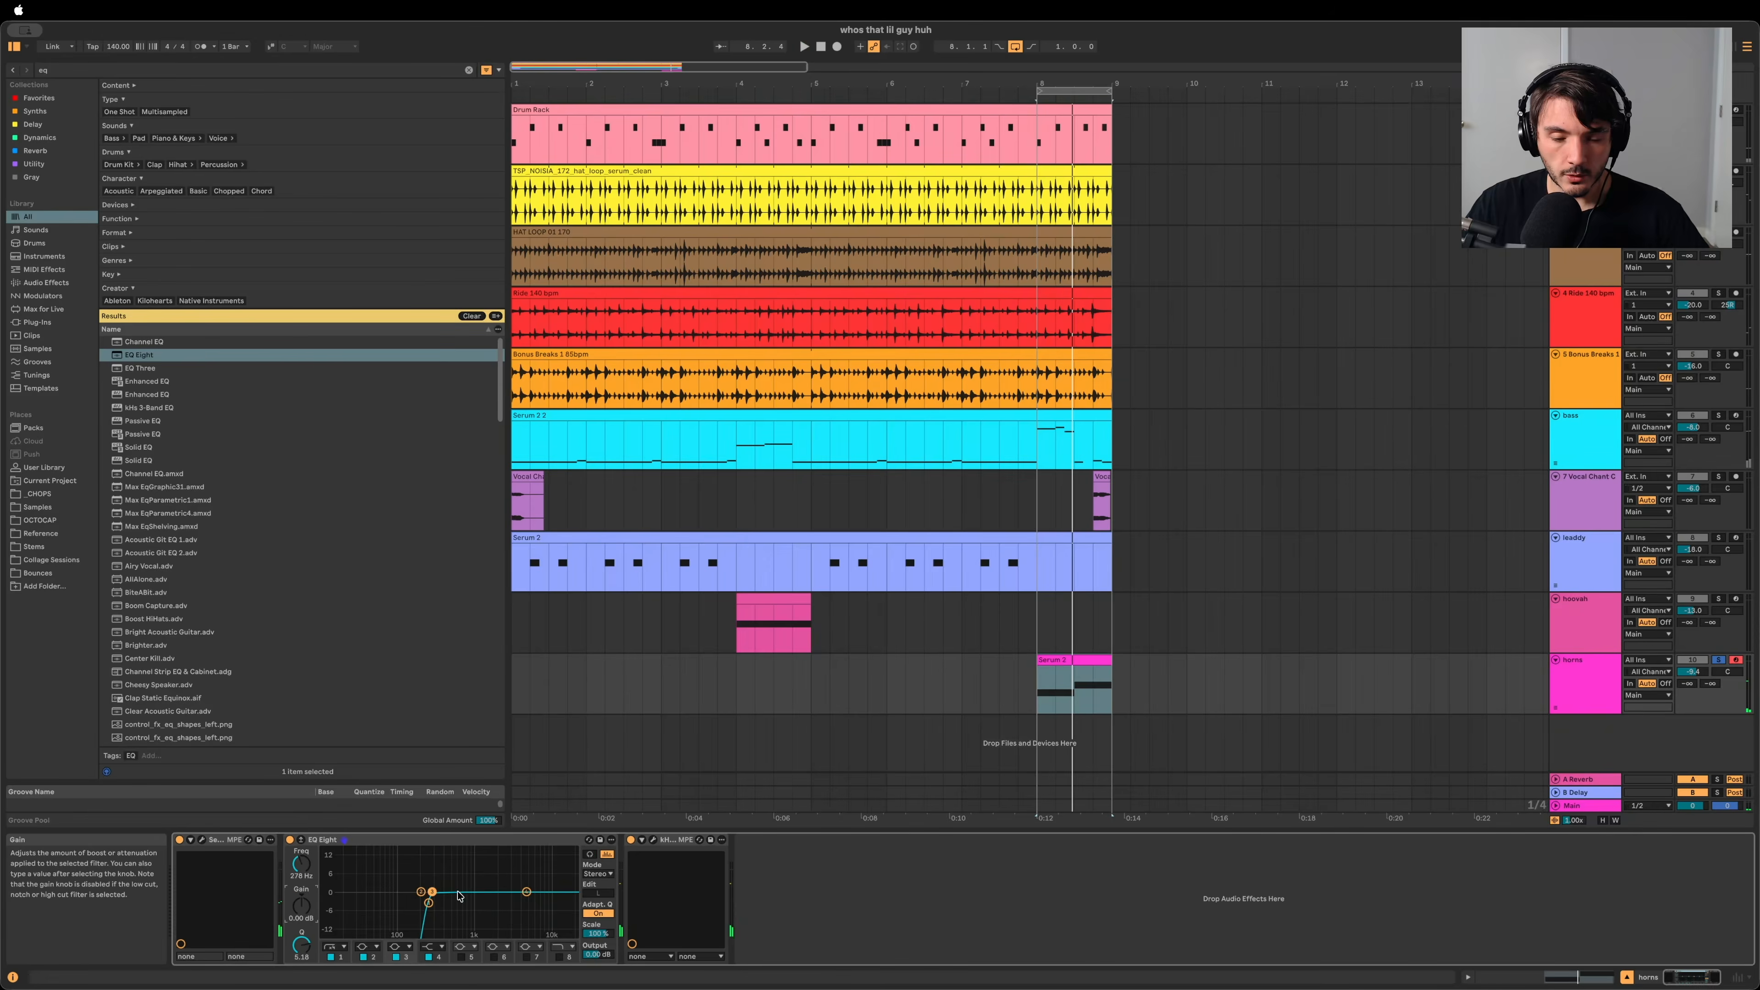
pyautogui.press('space')
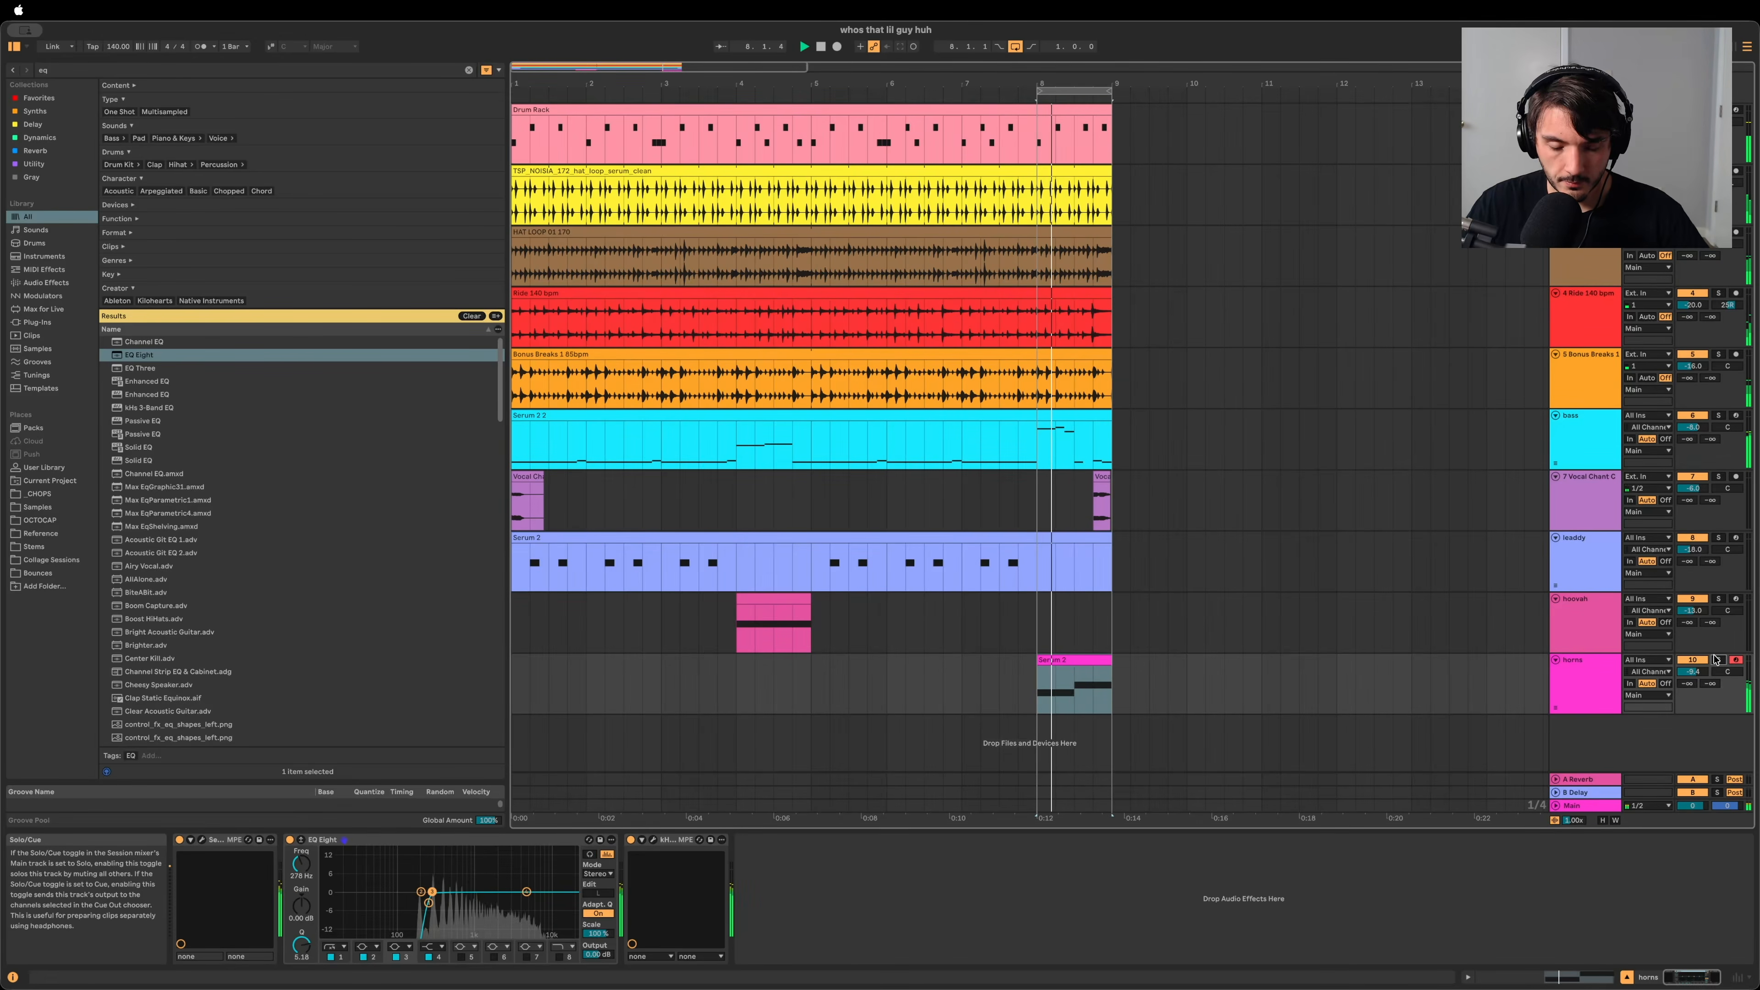
# Step: Extend the loop start back to bar 1 and play all eight bars while checking levels in the Session mixer
pyautogui.press('space')
pyautogui.moveTo(1039, 91); pyautogui.dragTo(345, 134)
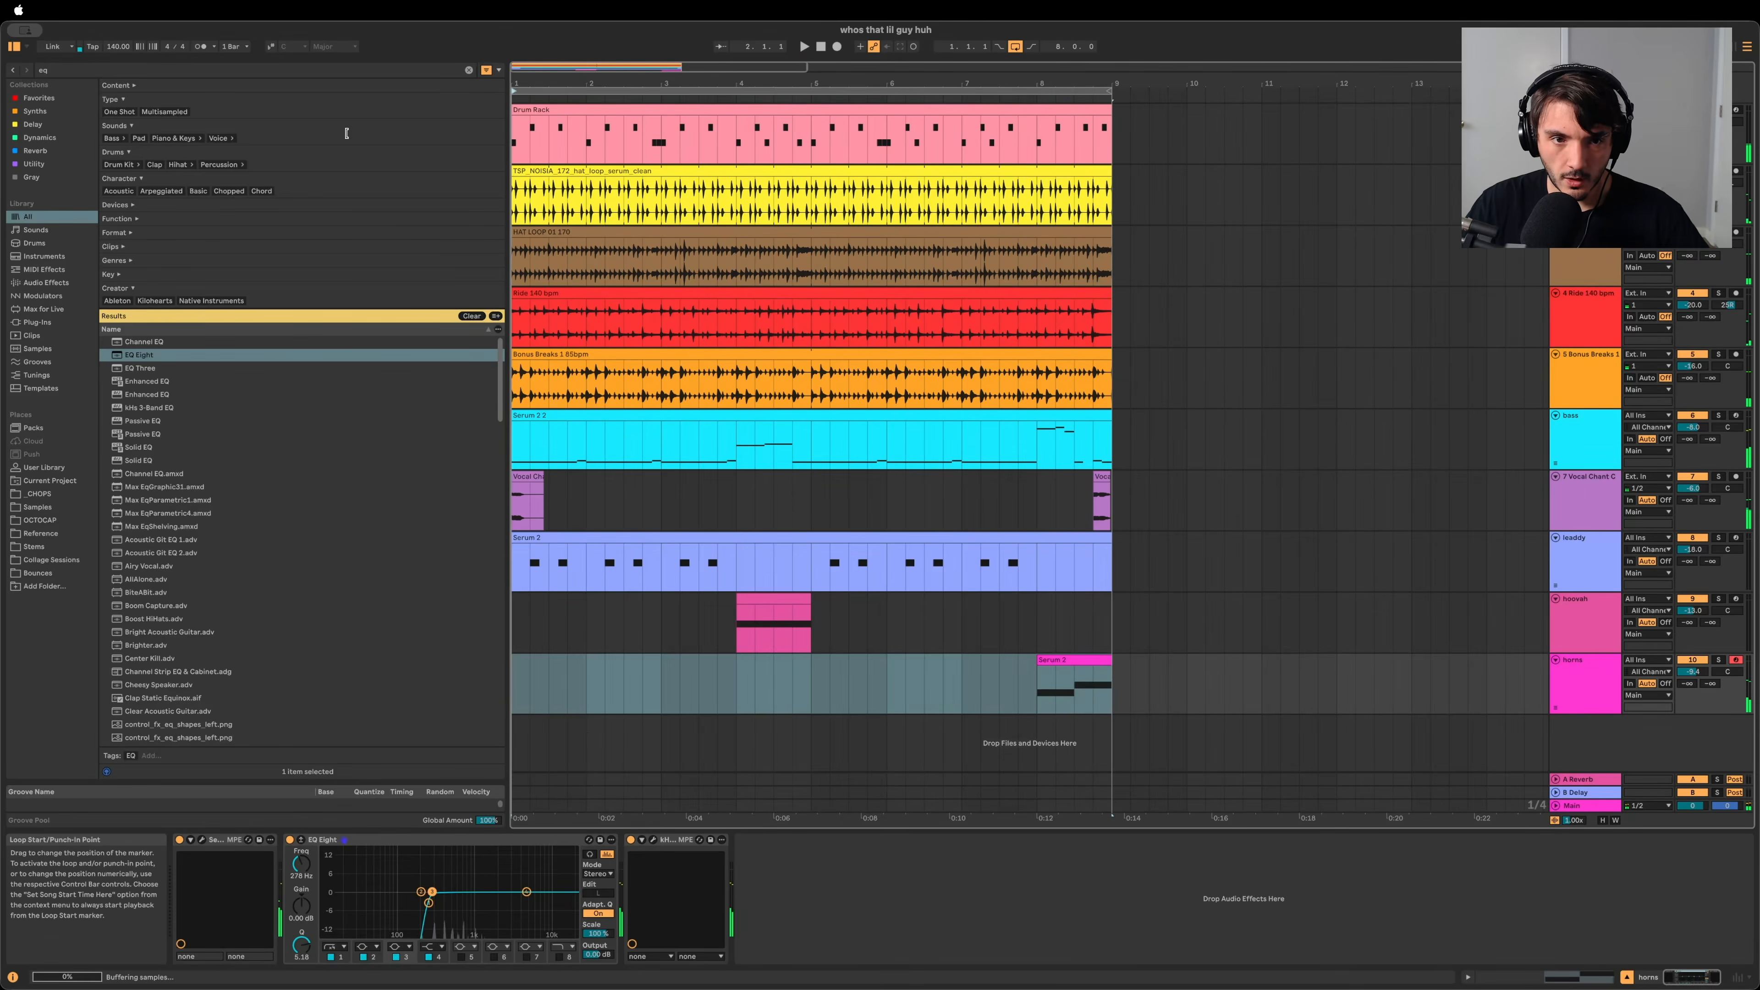
pyautogui.press('space')
pyautogui.press('Tab')
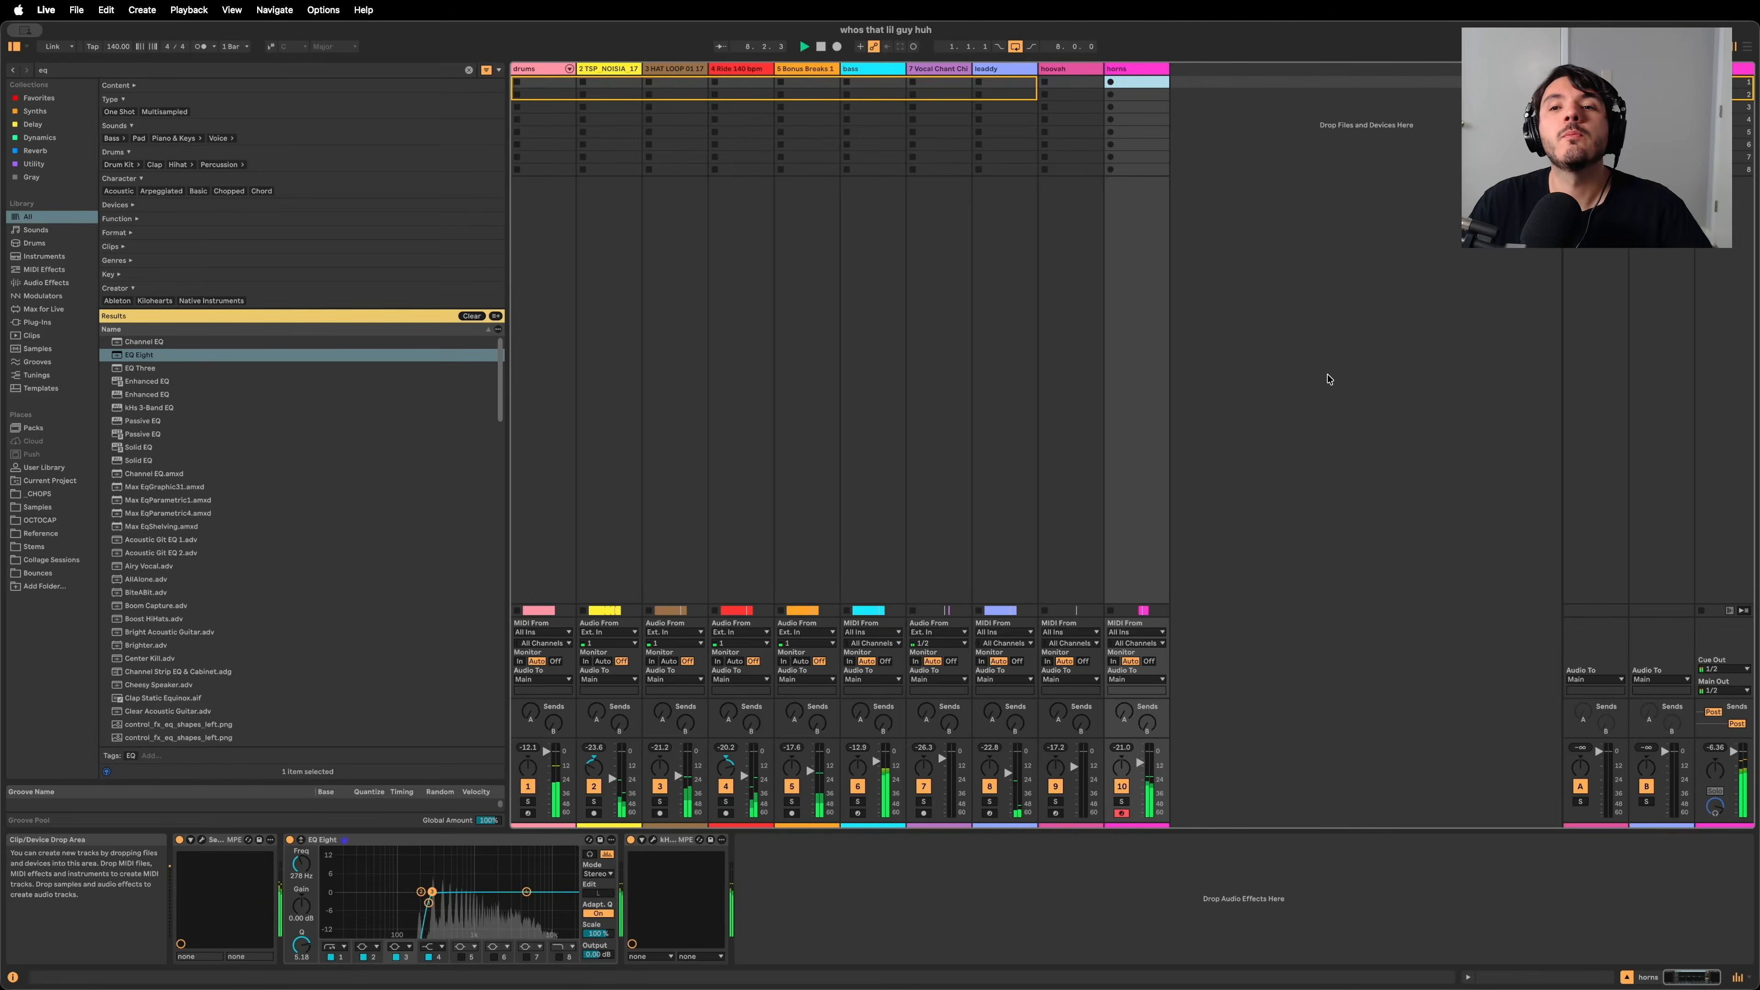
pyautogui.press('Tab')
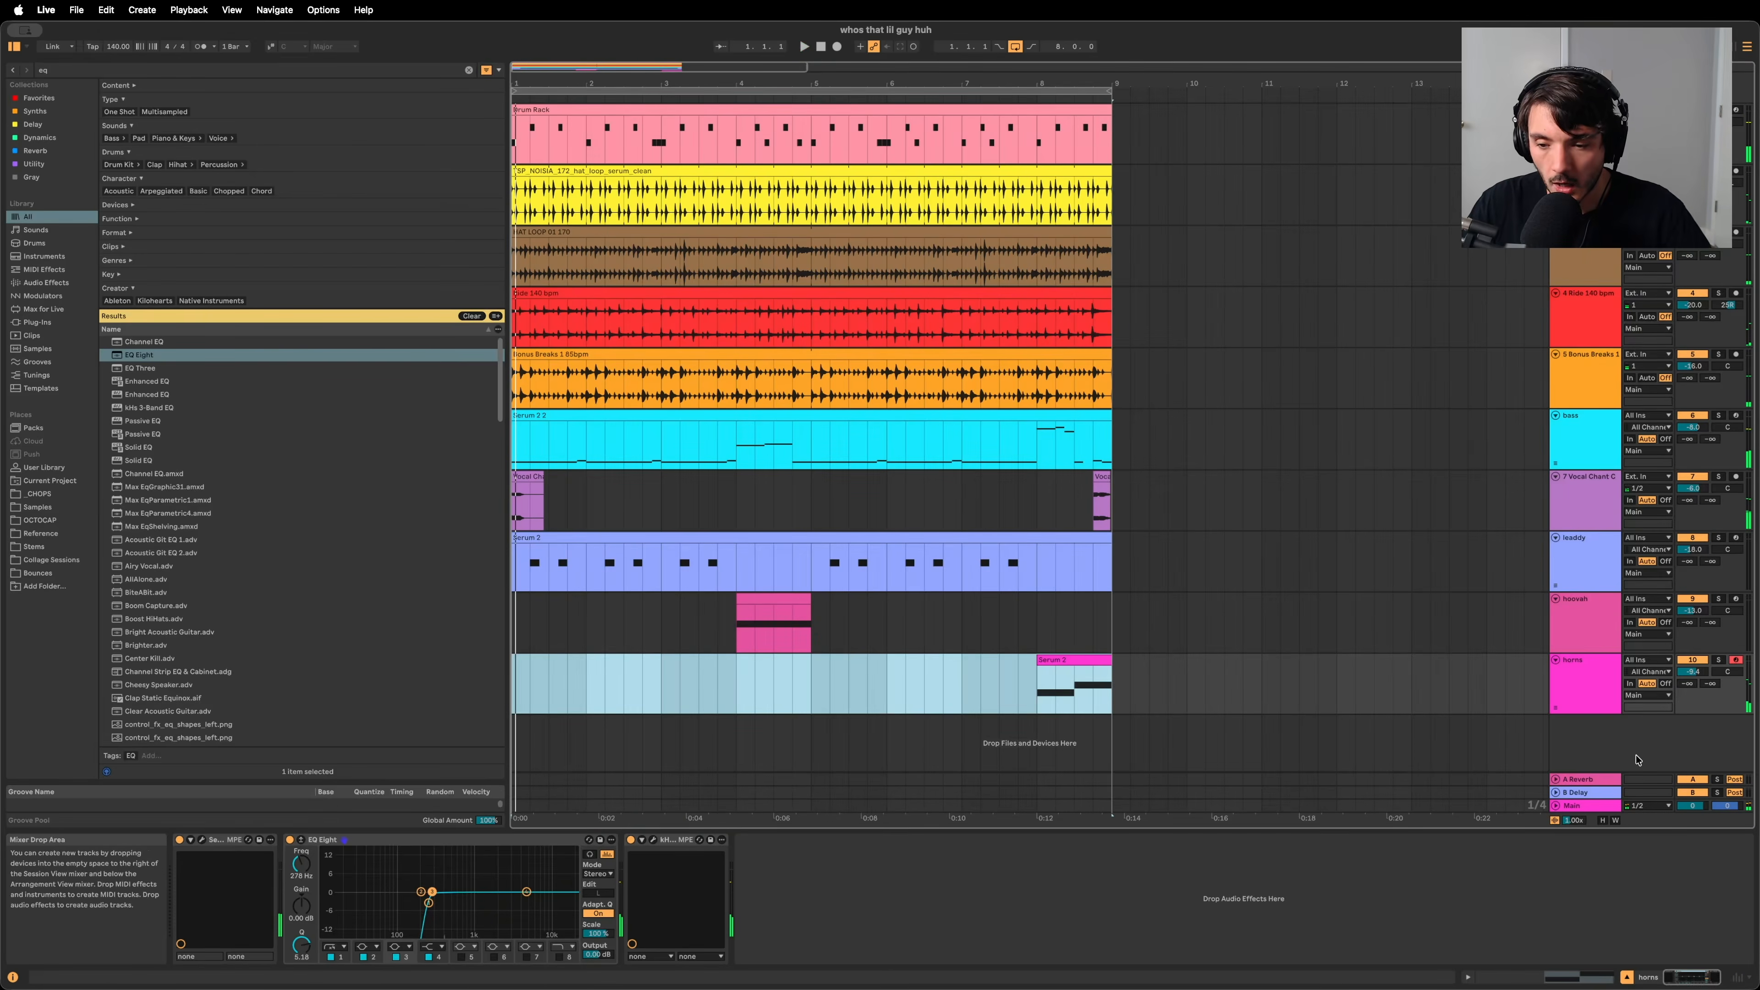
# Step: Set band 1 of the Main track's EQ Eight to a high cut at 200 Hz and play the mix's low end
pyautogui.click(1357, 809)
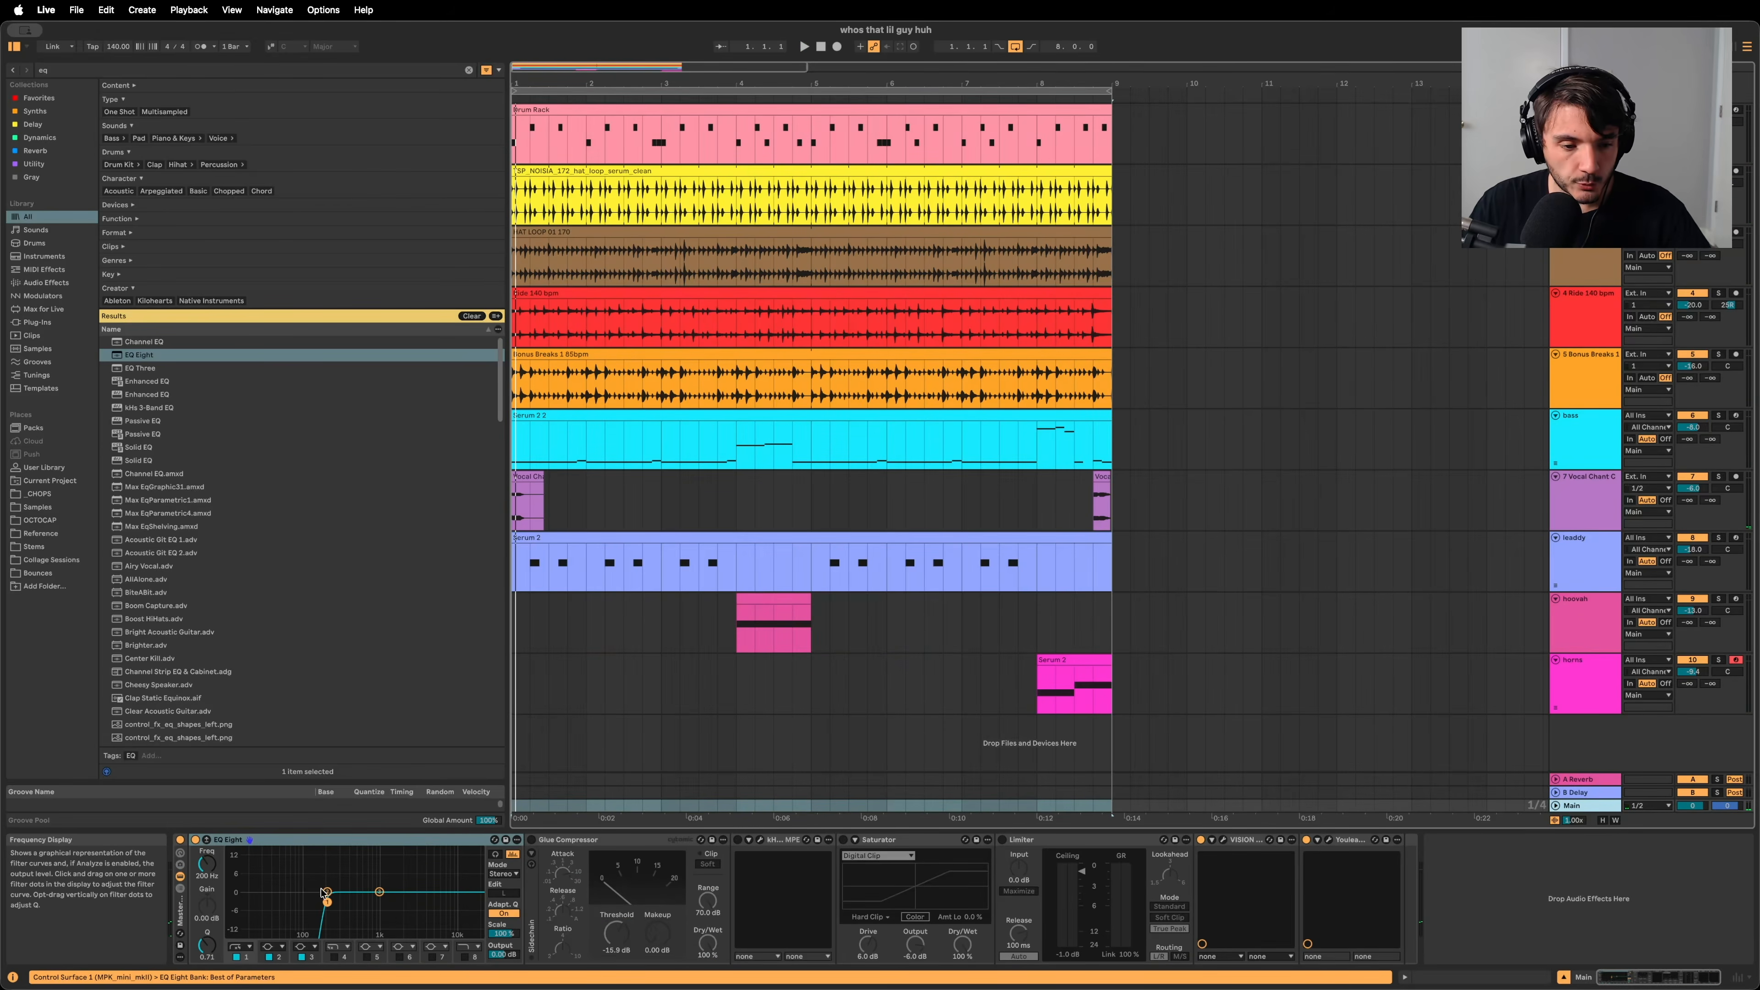
pyautogui.click(328, 903)
pyautogui.click(235, 947)
pyautogui.click(238, 953)
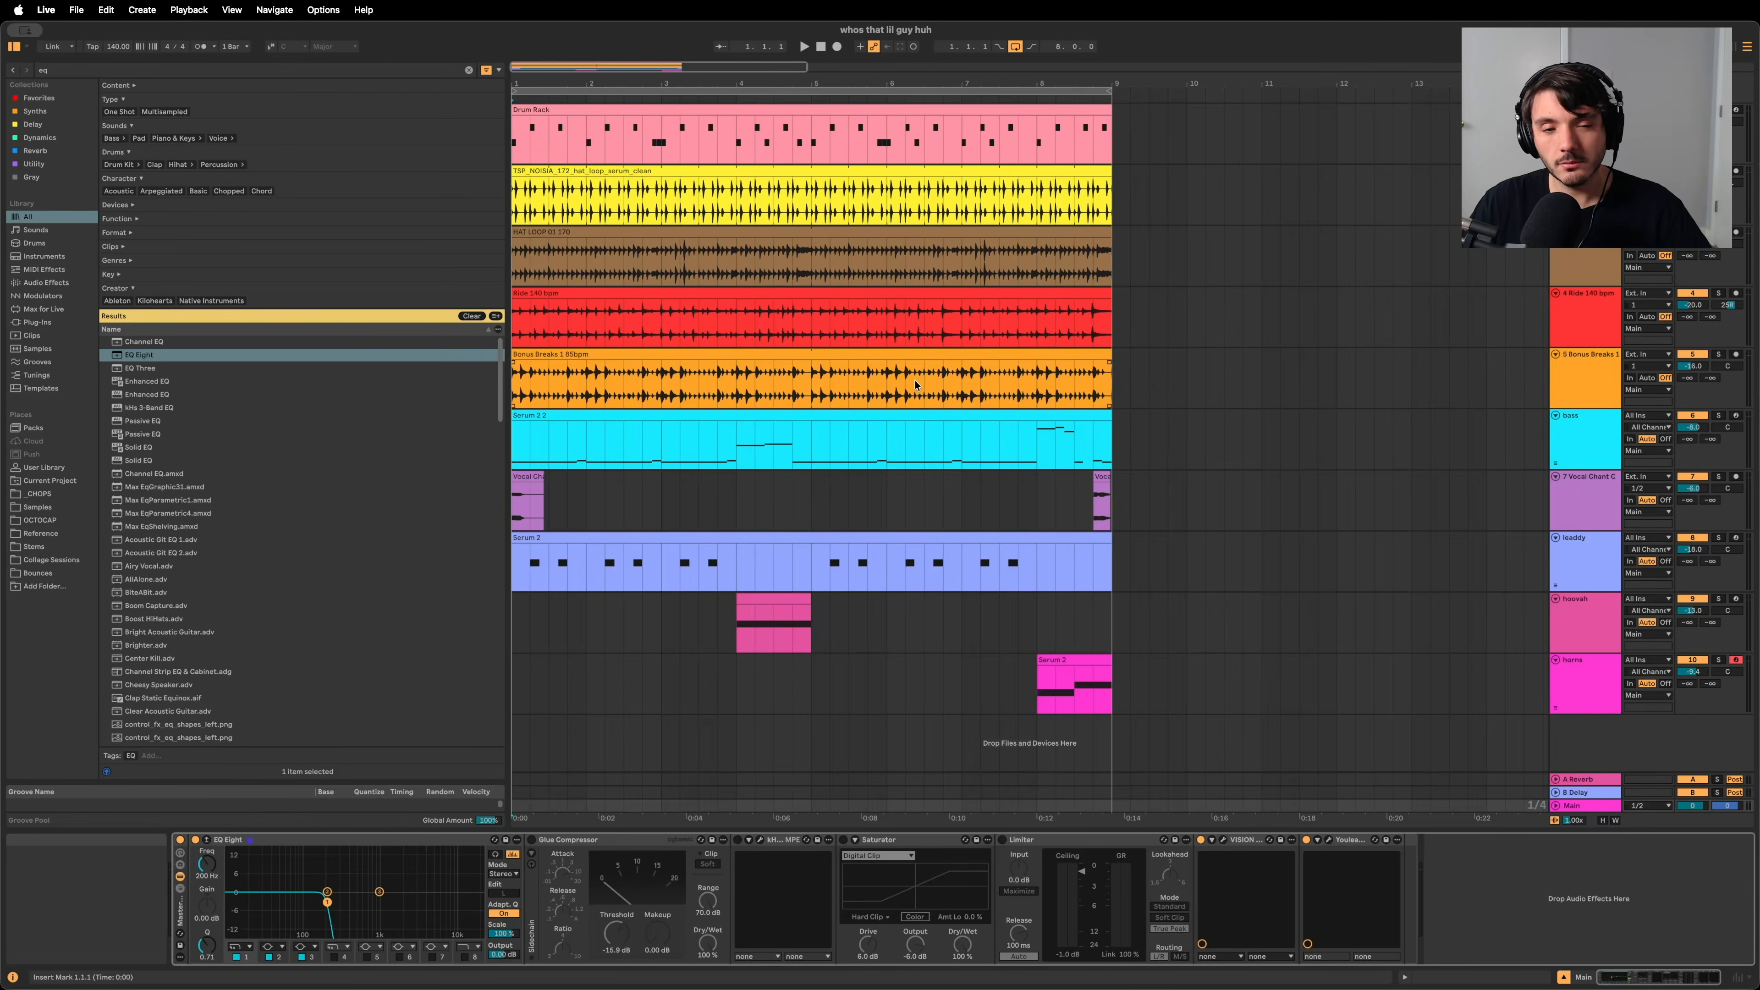
pyautogui.press('space')
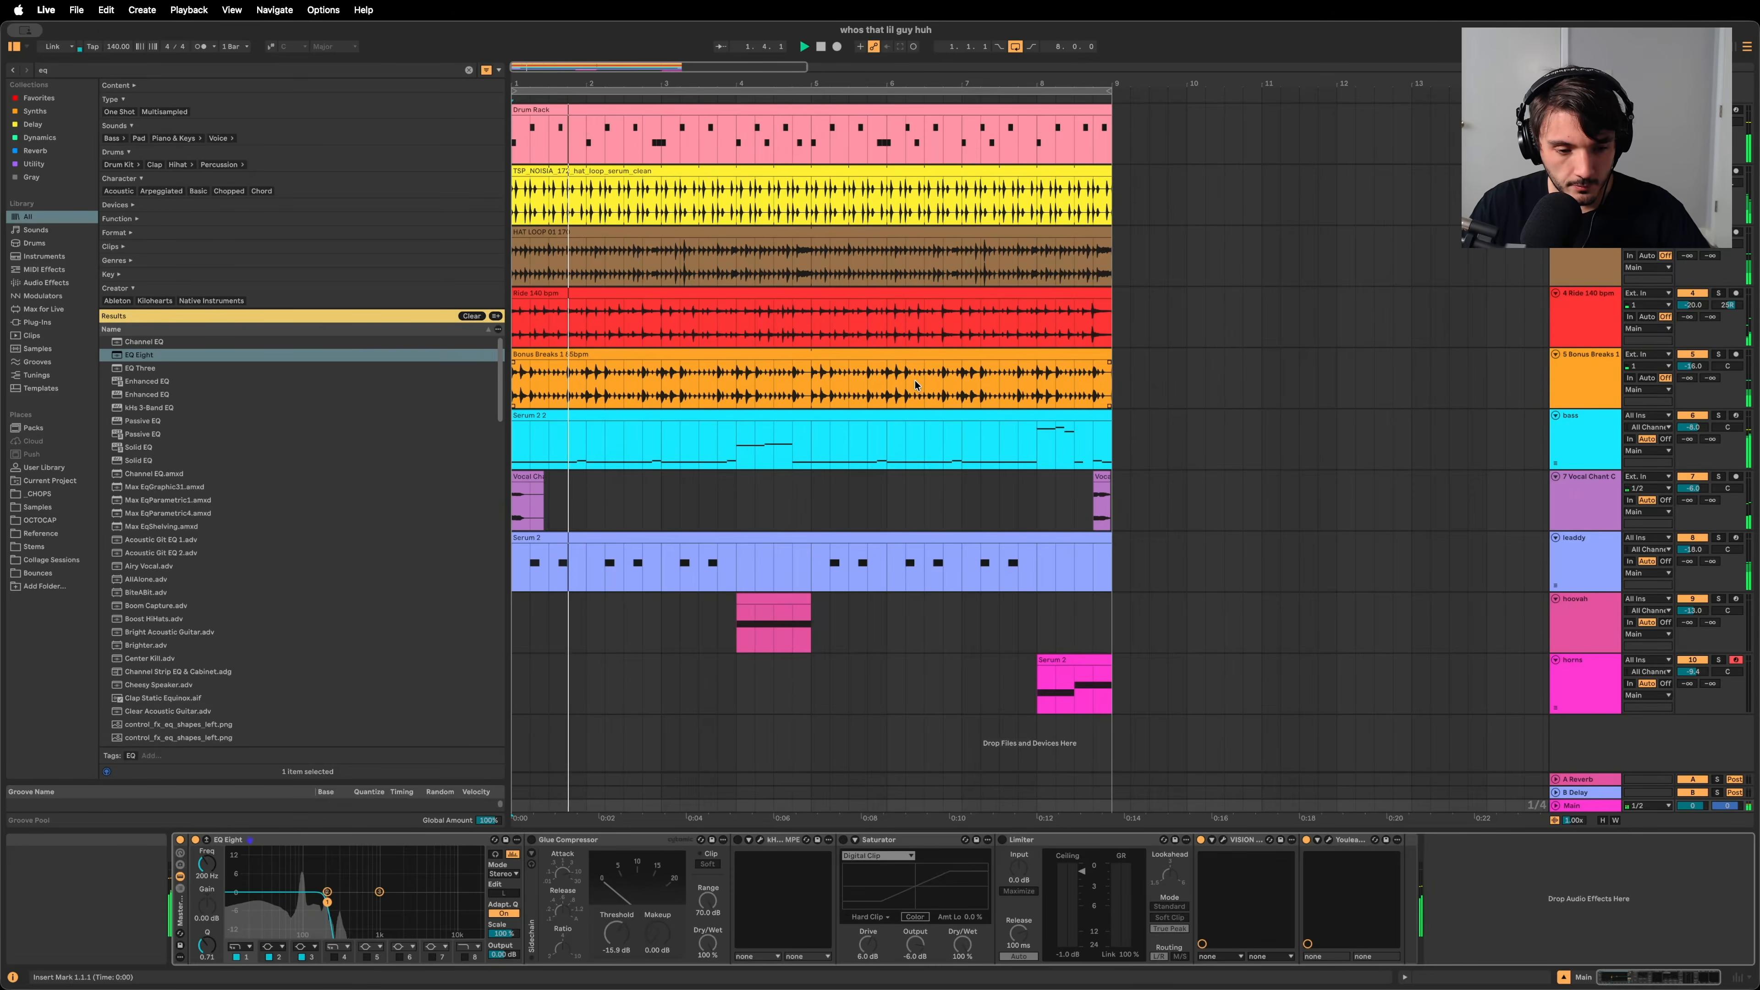
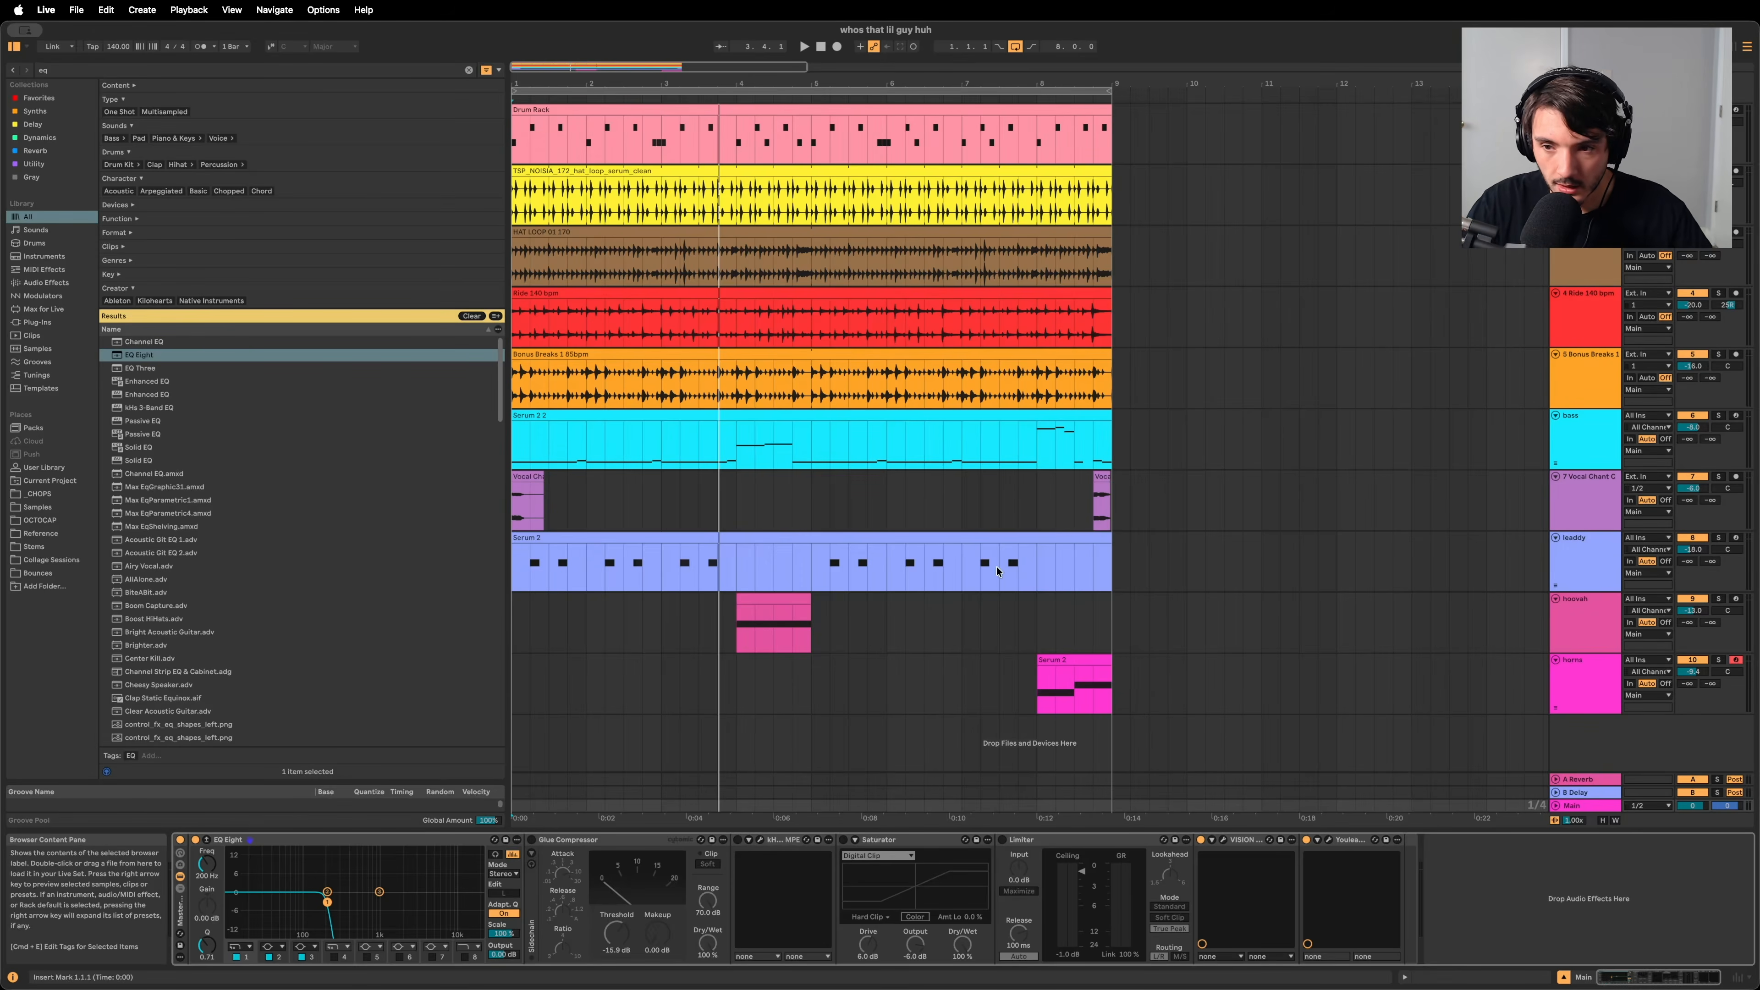
# Step: Solo the bass and examine its spectrum and stereo image in the Main track's VISION 4X analyser during playback
pyautogui.click(1585, 438)
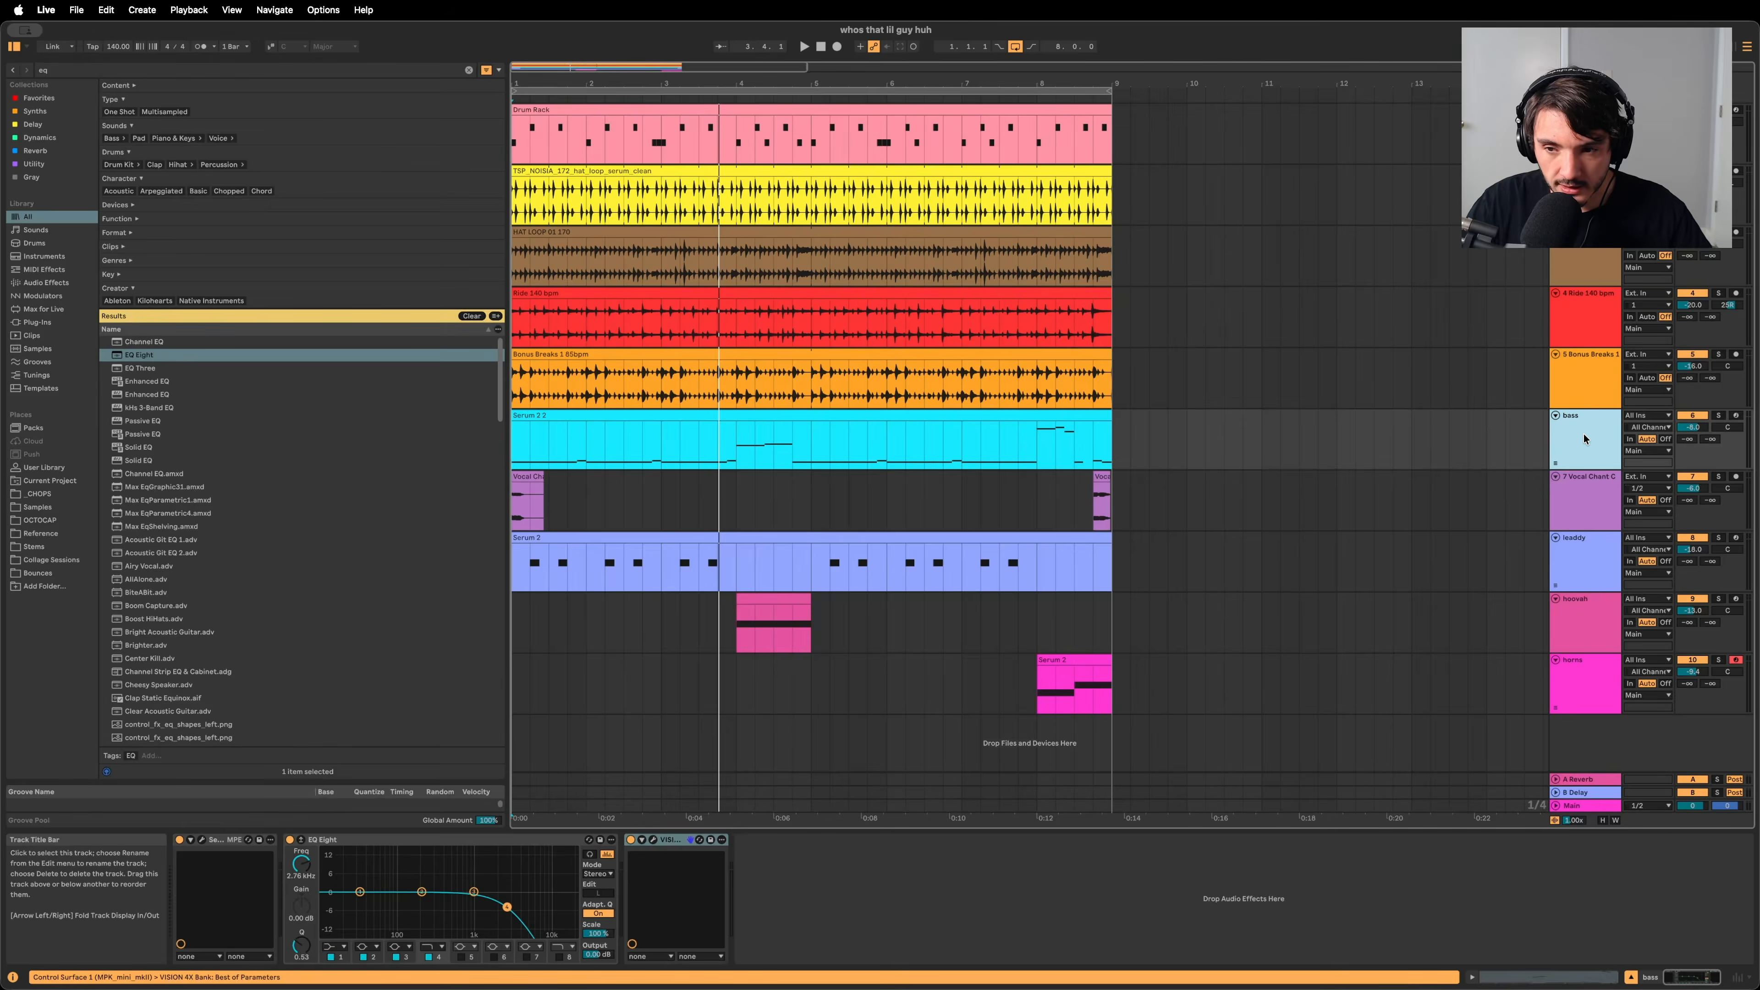
pyautogui.click(1719, 416)
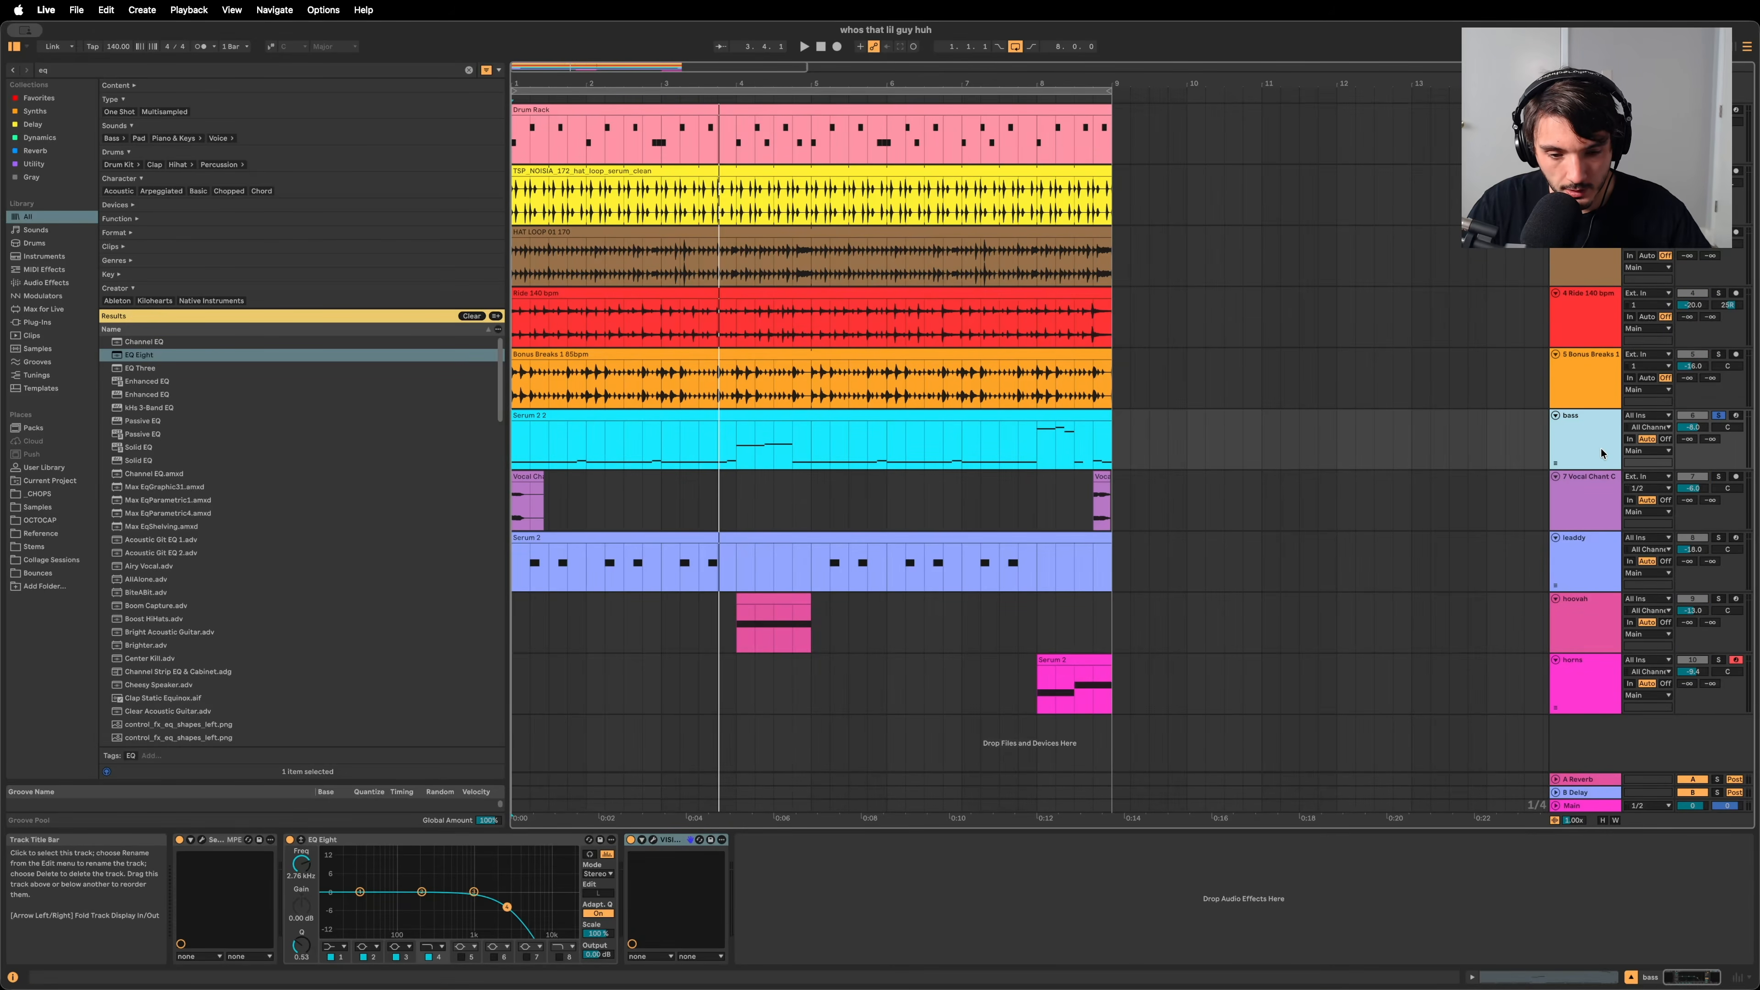
pyautogui.click(1584, 805)
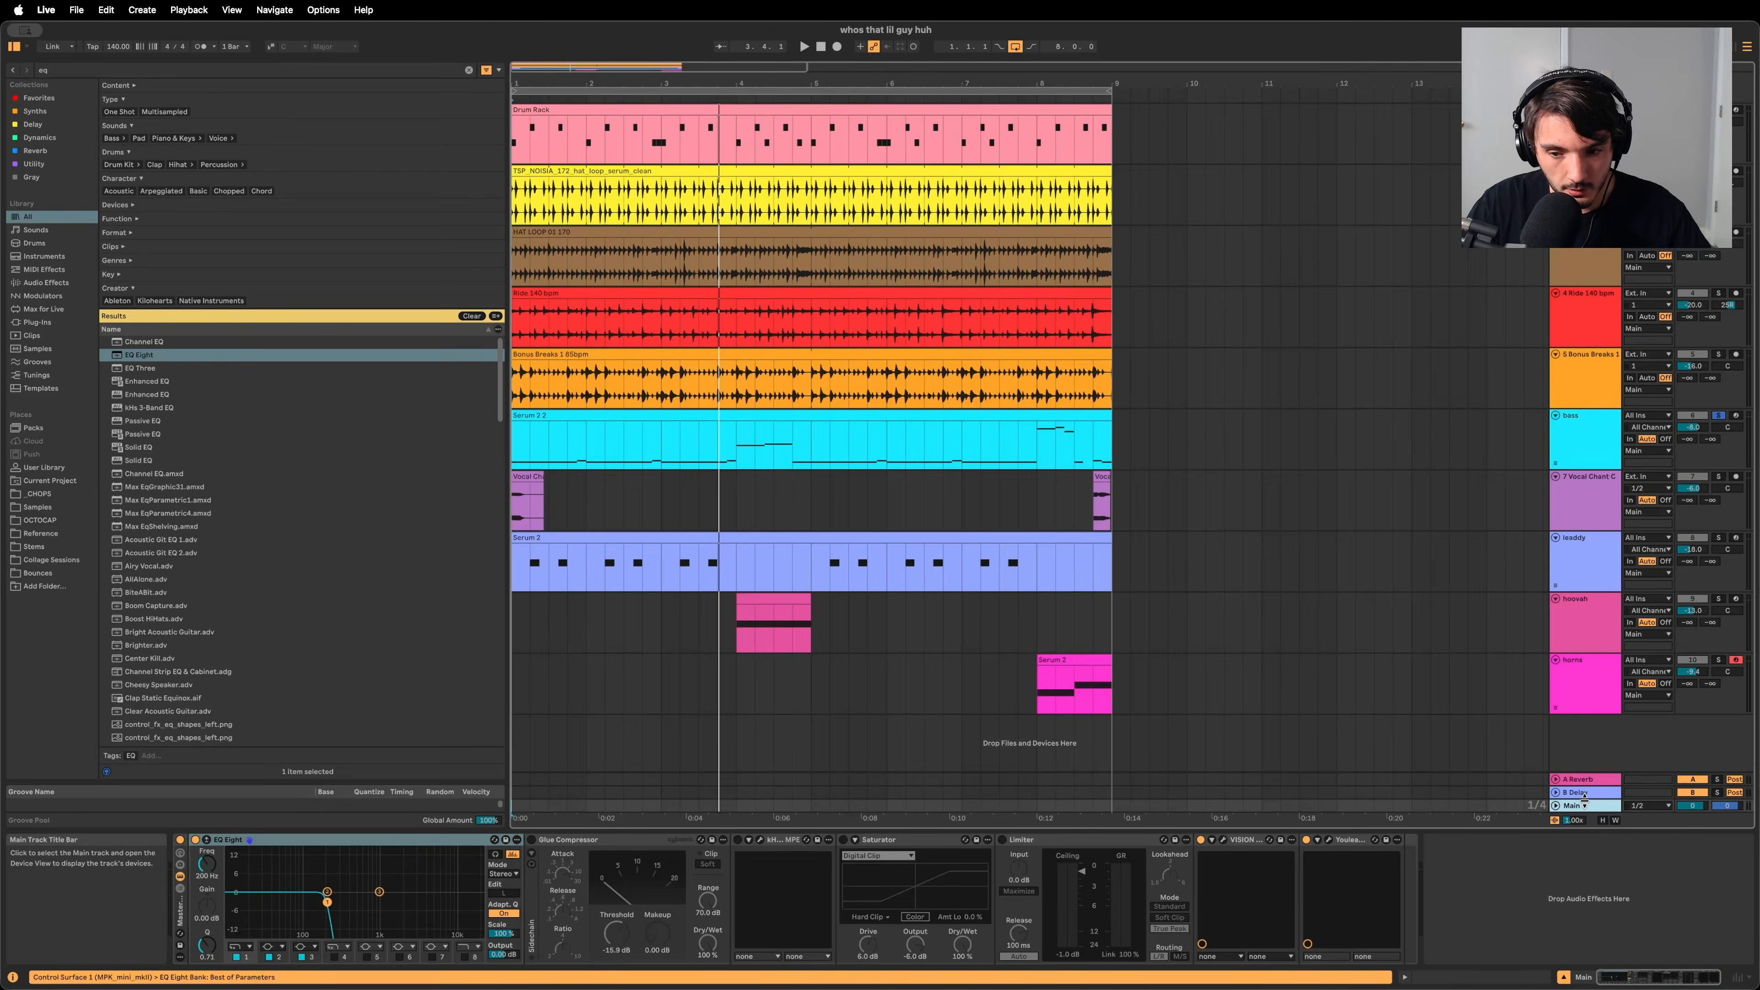
pyautogui.click(1223, 840)
pyautogui.press('space')
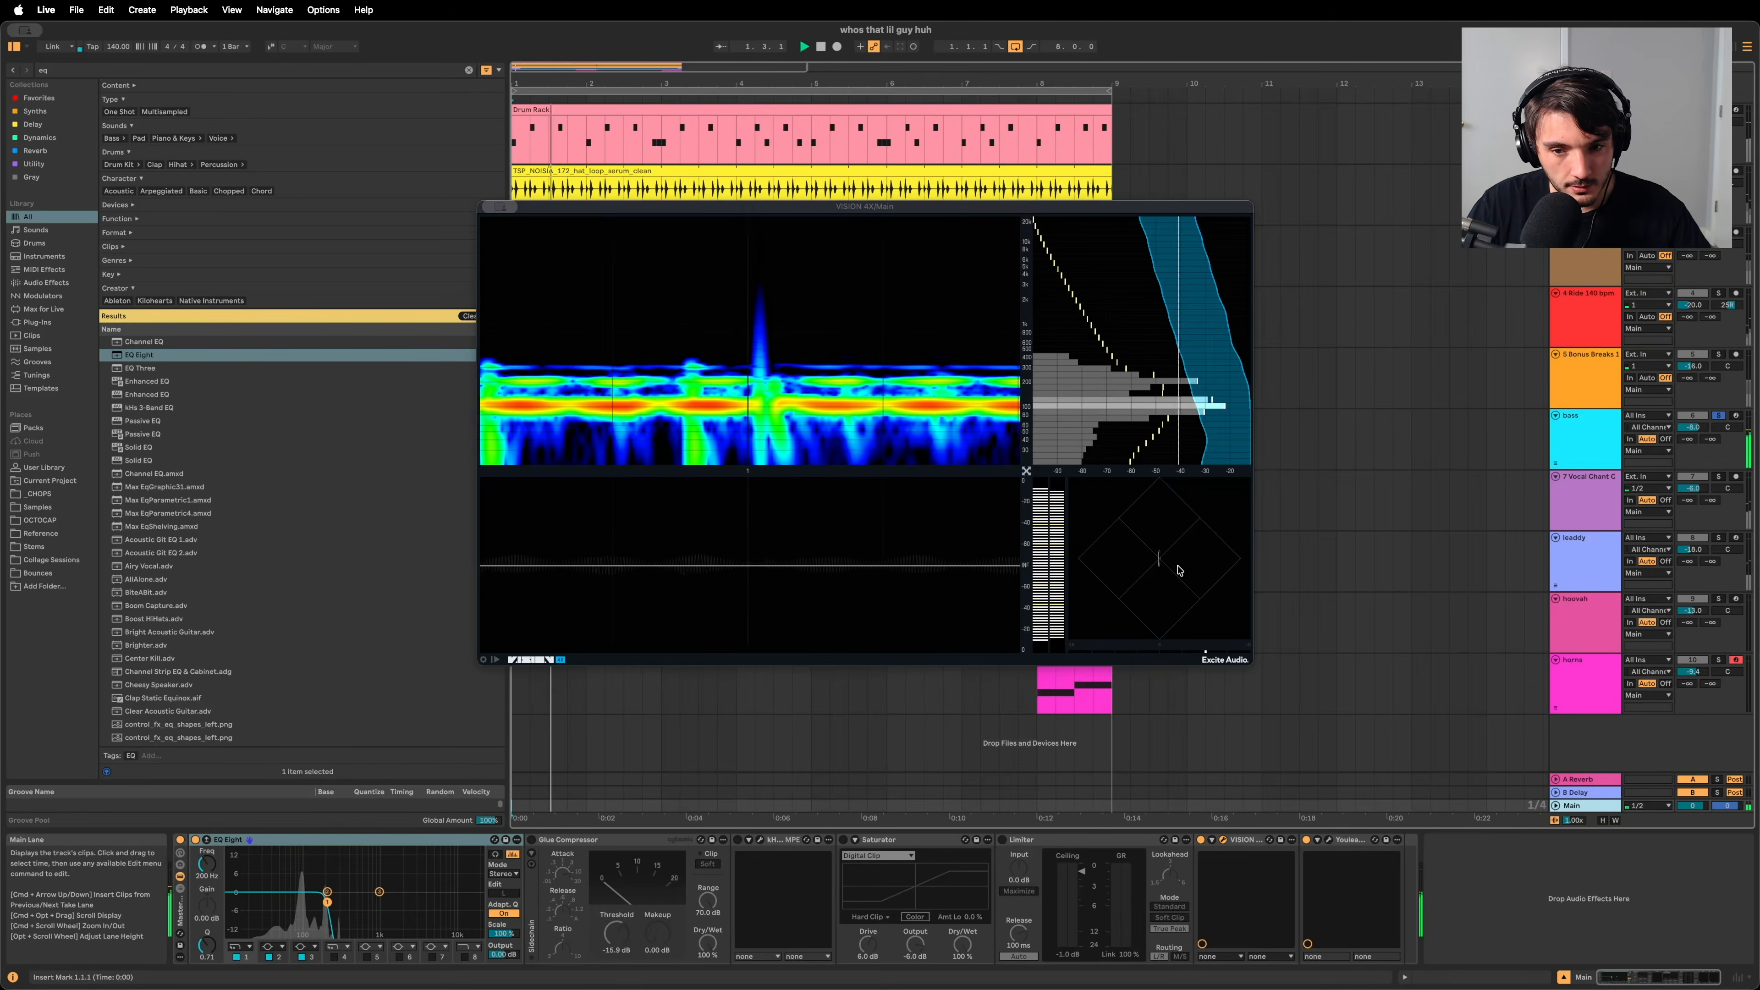
pyautogui.press('space')
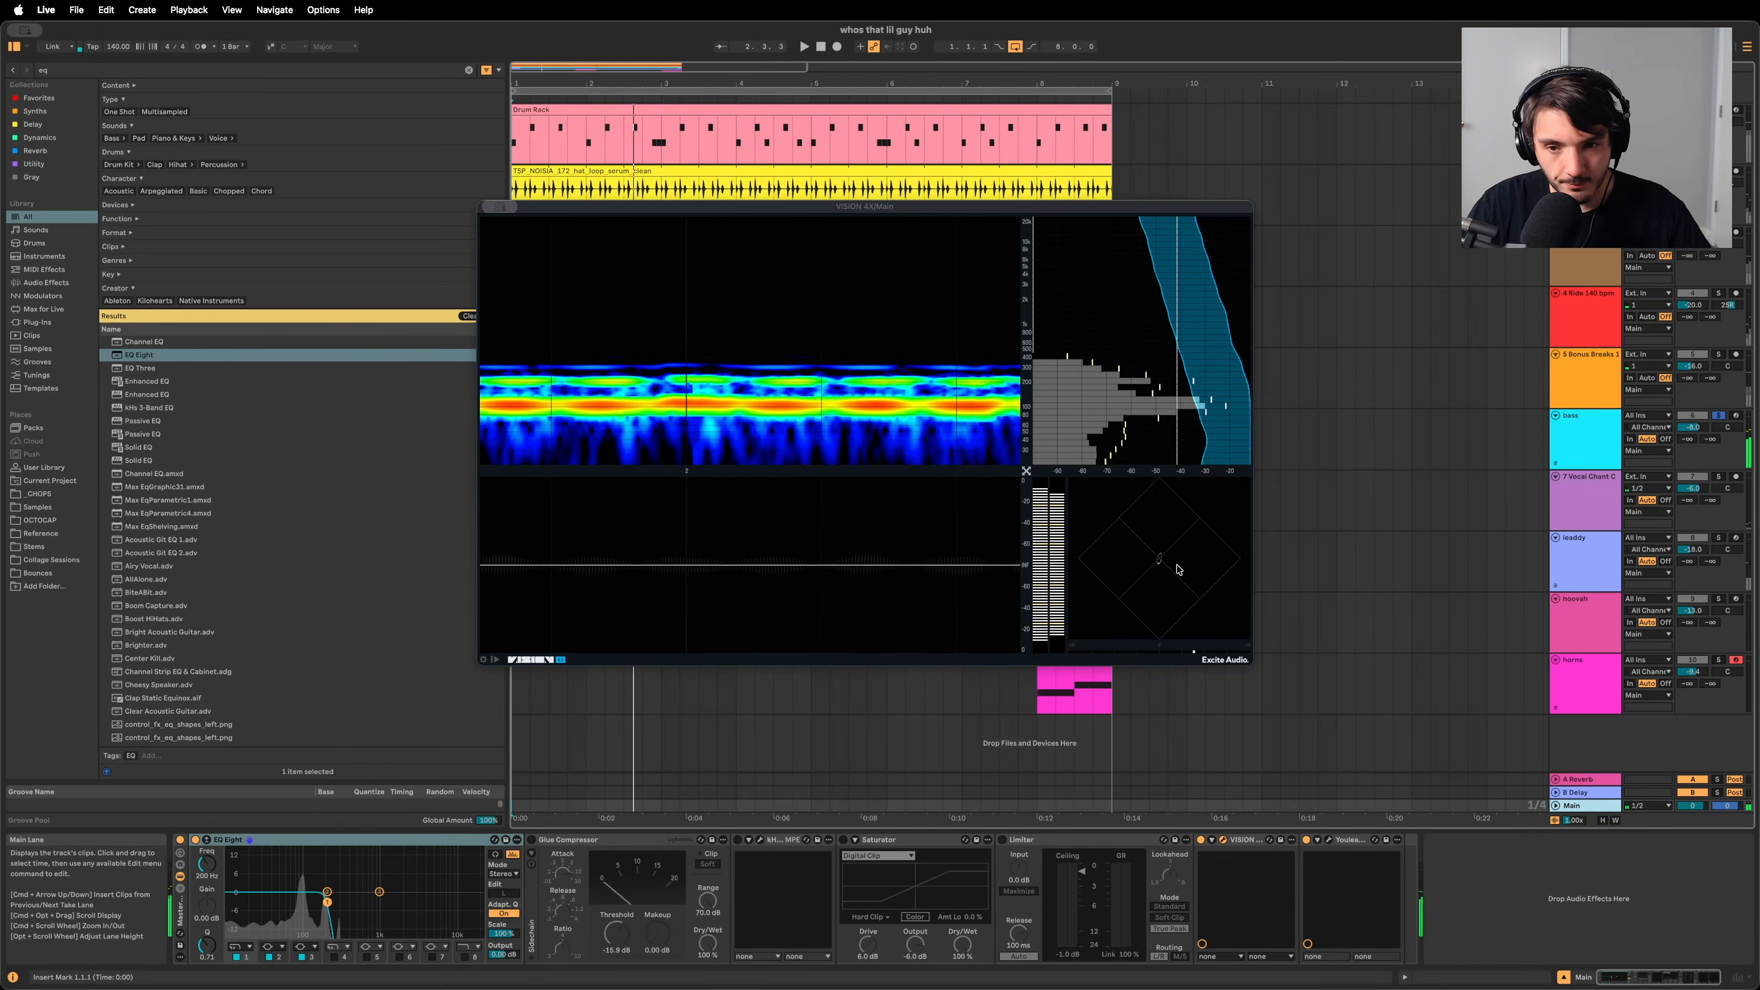
pyautogui.click(1584, 450)
pyautogui.click(513, 207)
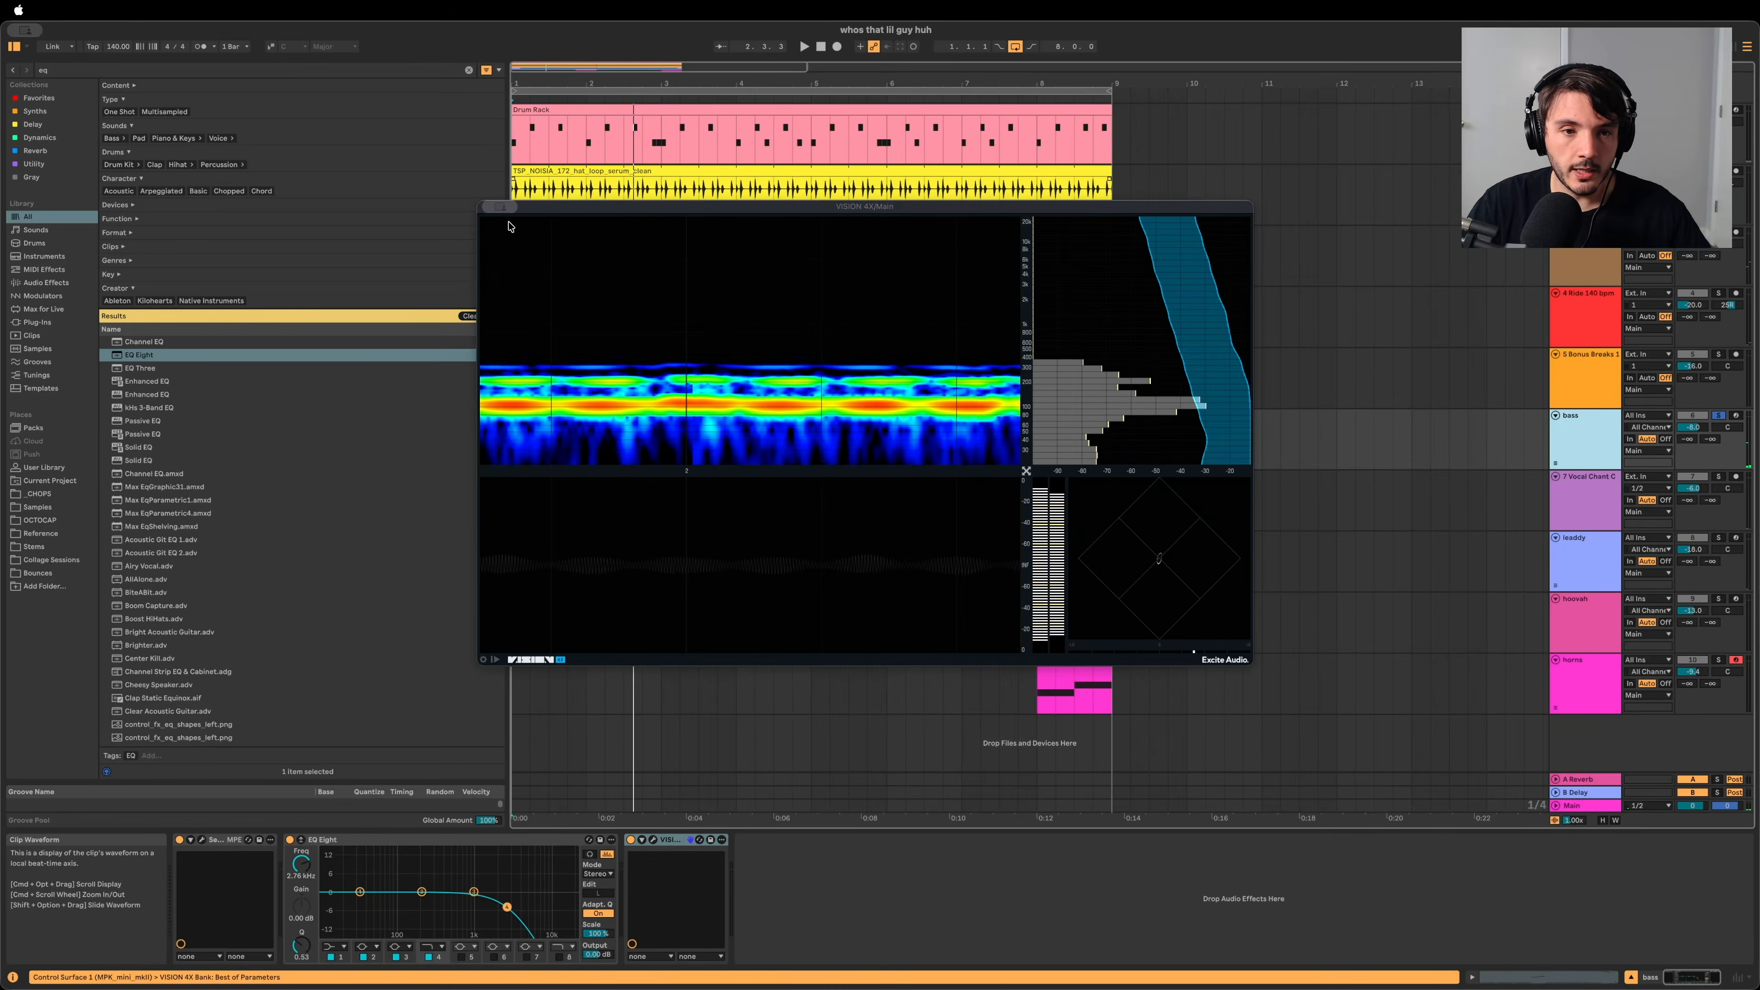
pyautogui.press('super+alt+p')
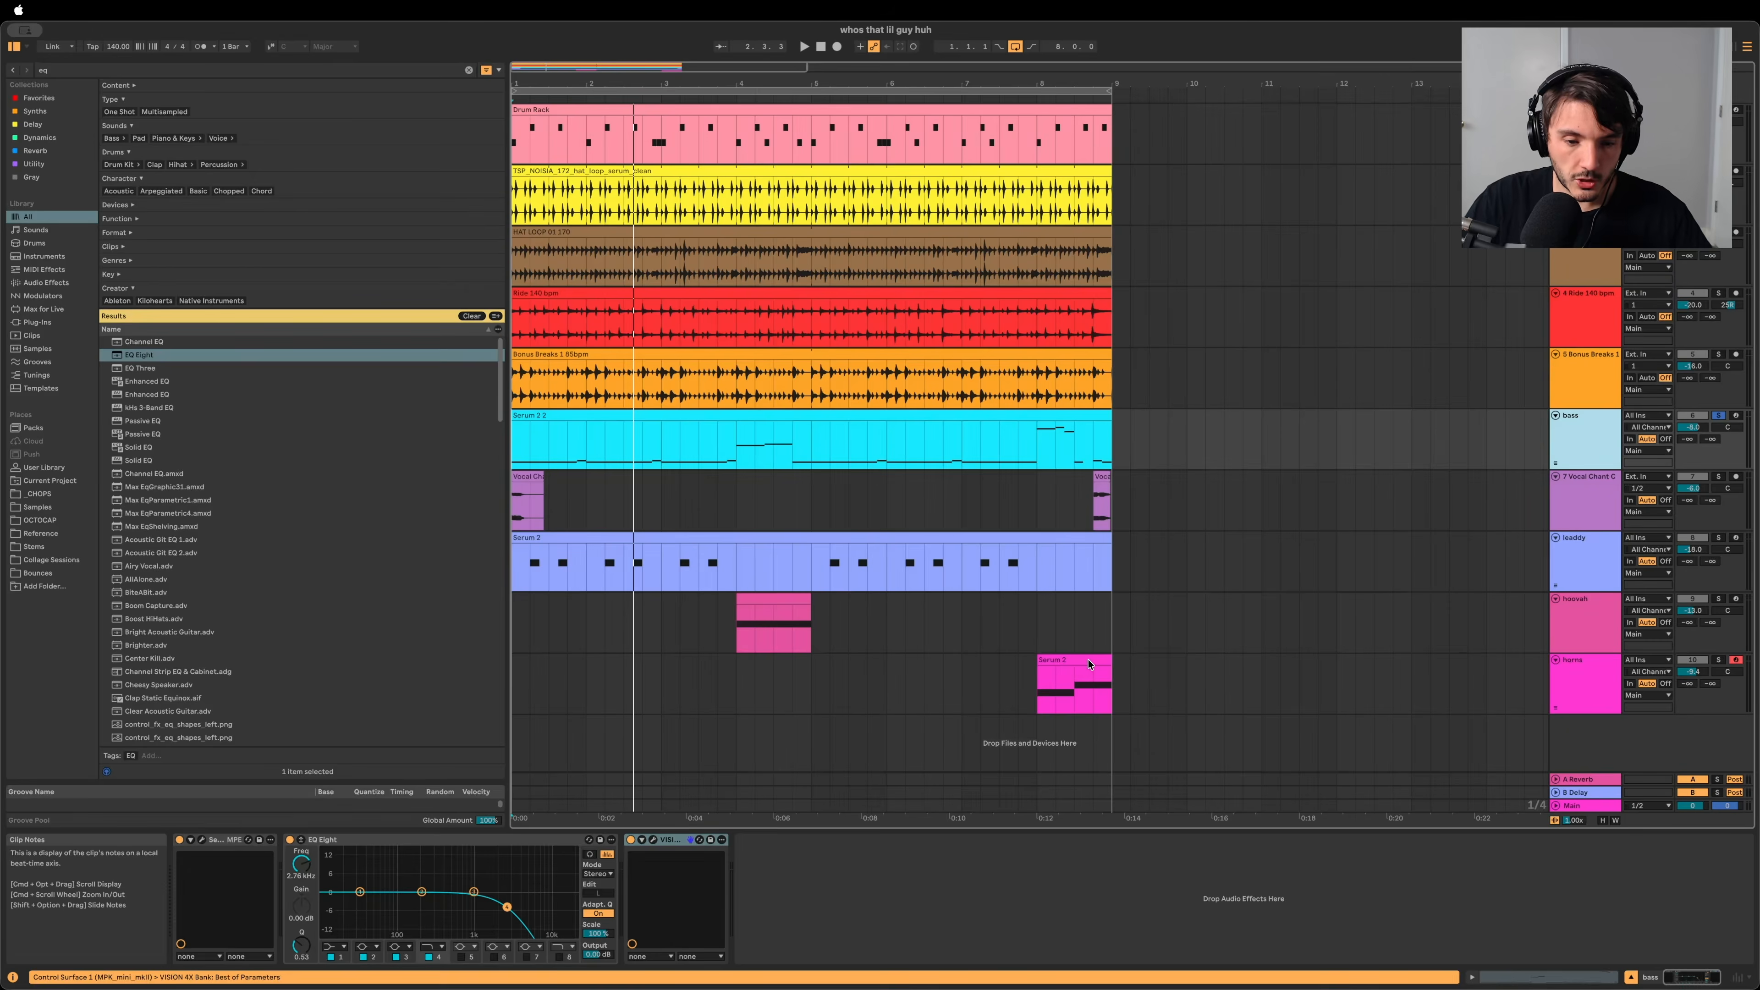
# Step: Search the browser for "utility", add Utility to the bass track before EQ Eight, and enable Bass Mono
pyautogui.press('super+f')
pyautogui.write('utility')
pyautogui.press('Down')
pyautogui.press('Down')
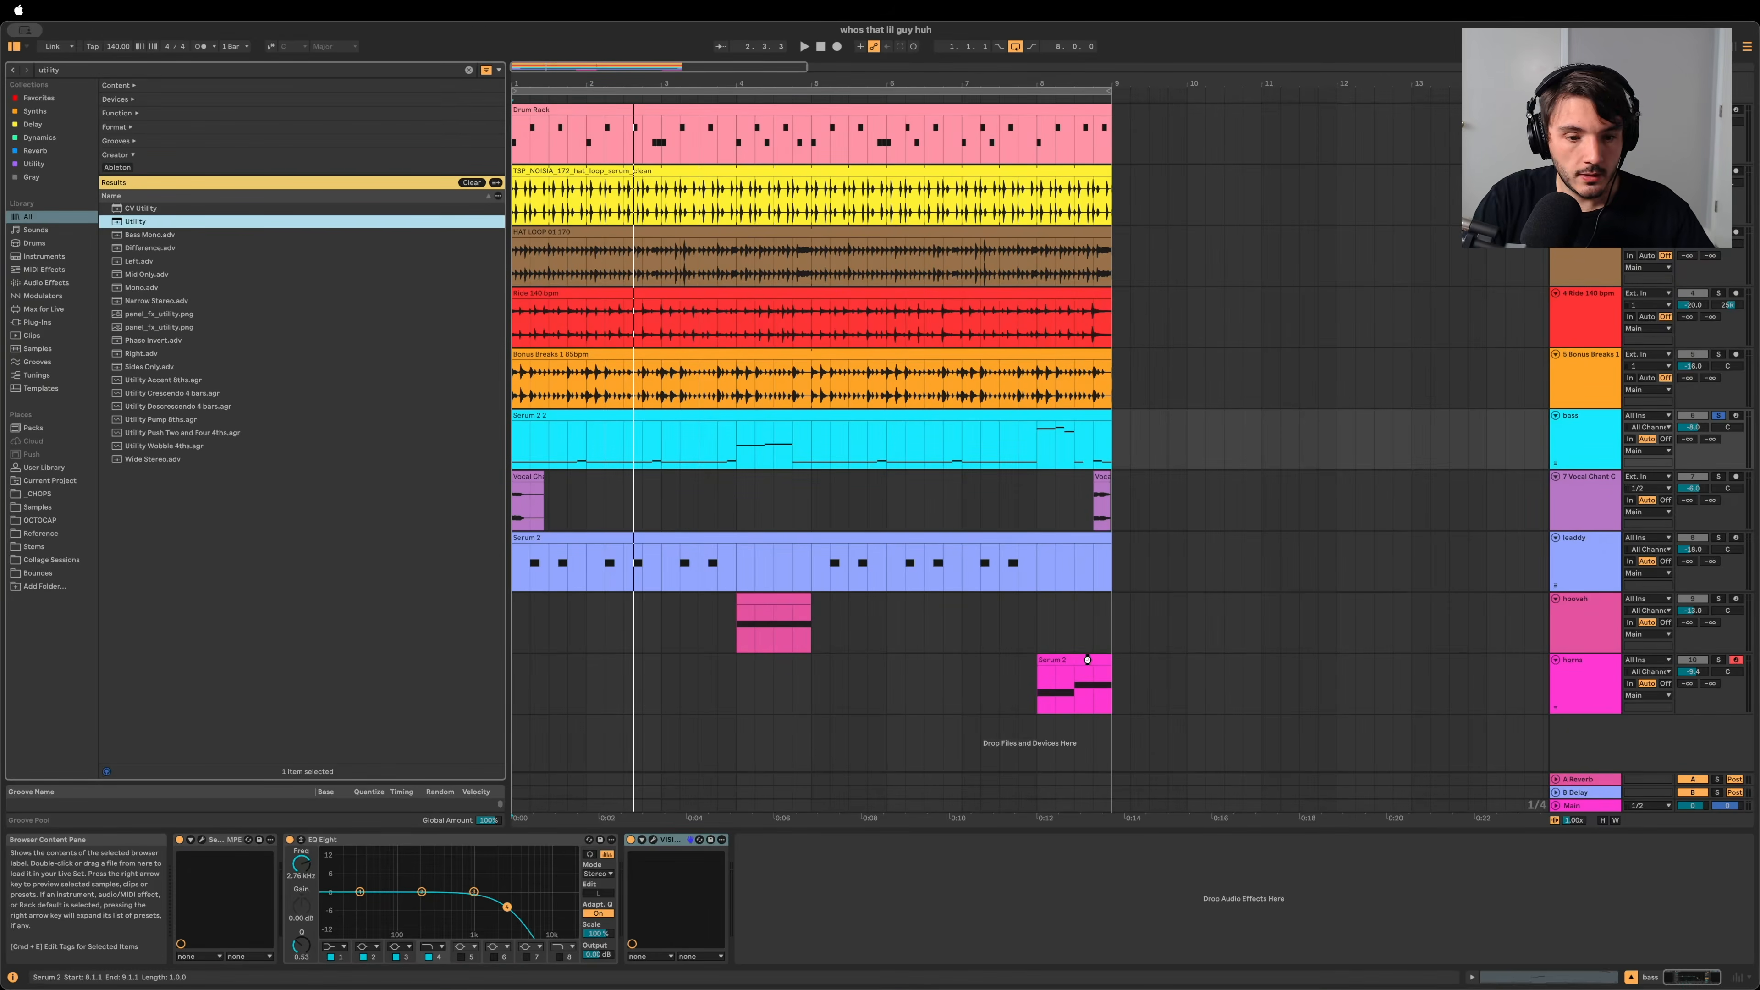
pyautogui.press('Return')
pyautogui.moveTo(360, 875); pyautogui.dragTo(279, 876)
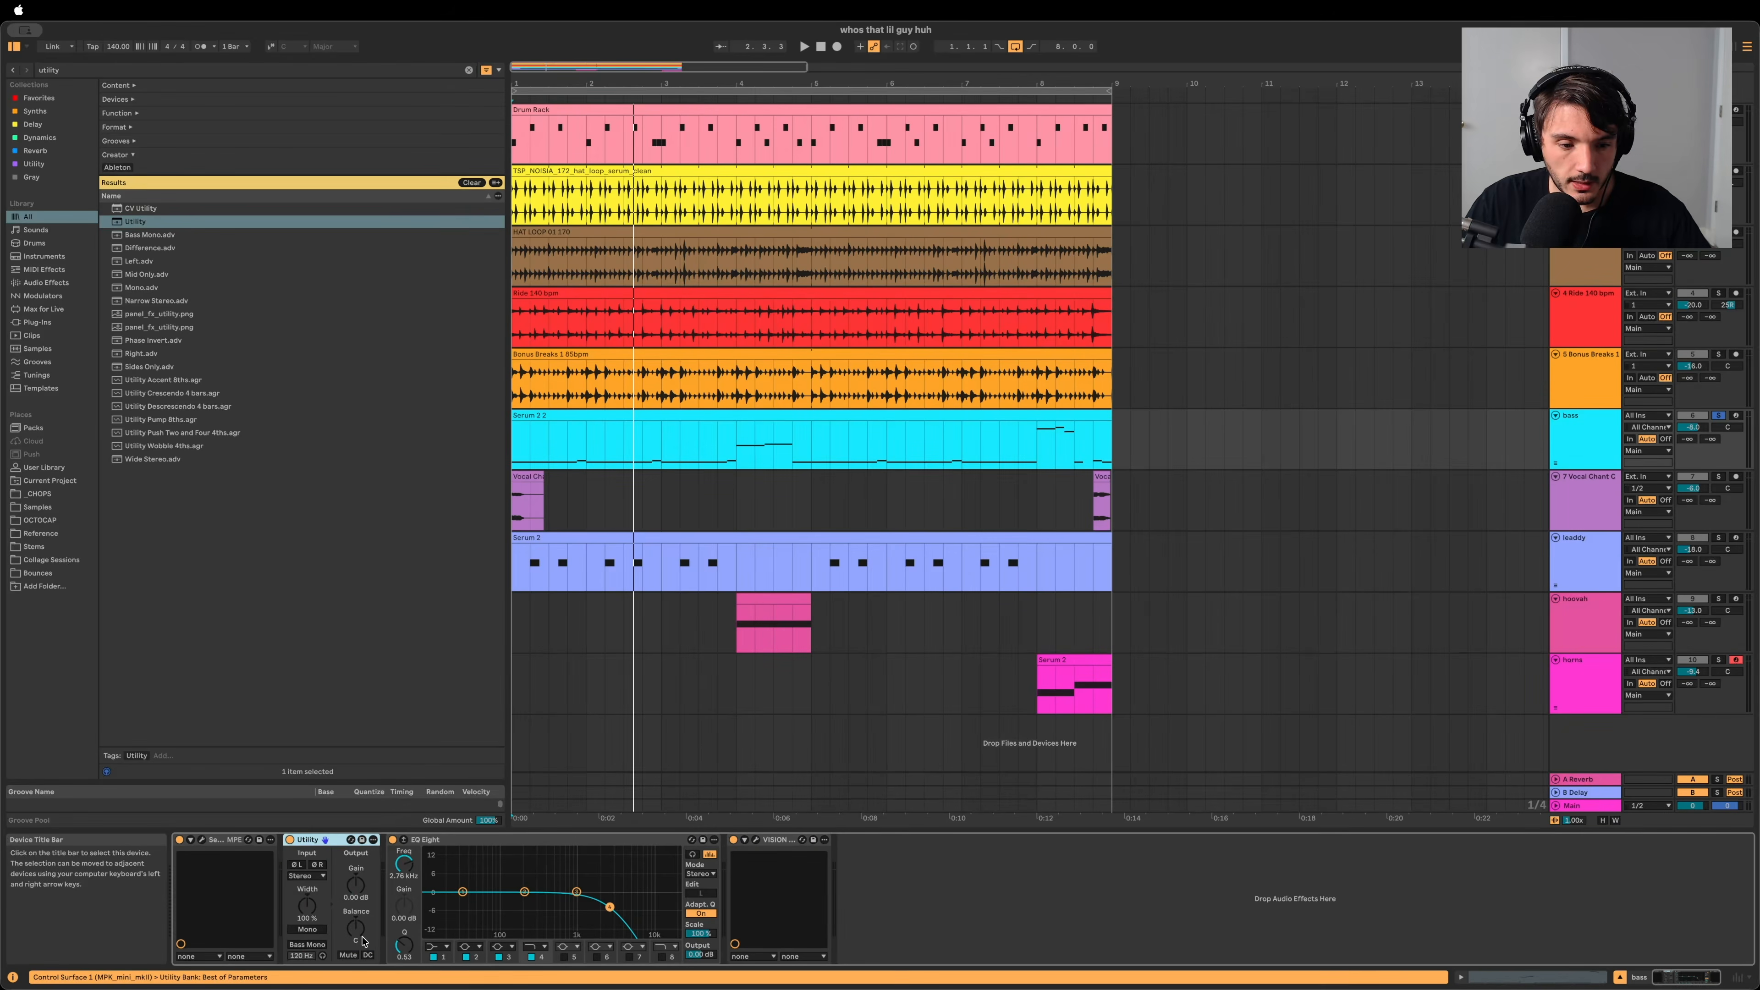
pyautogui.click(311, 945)
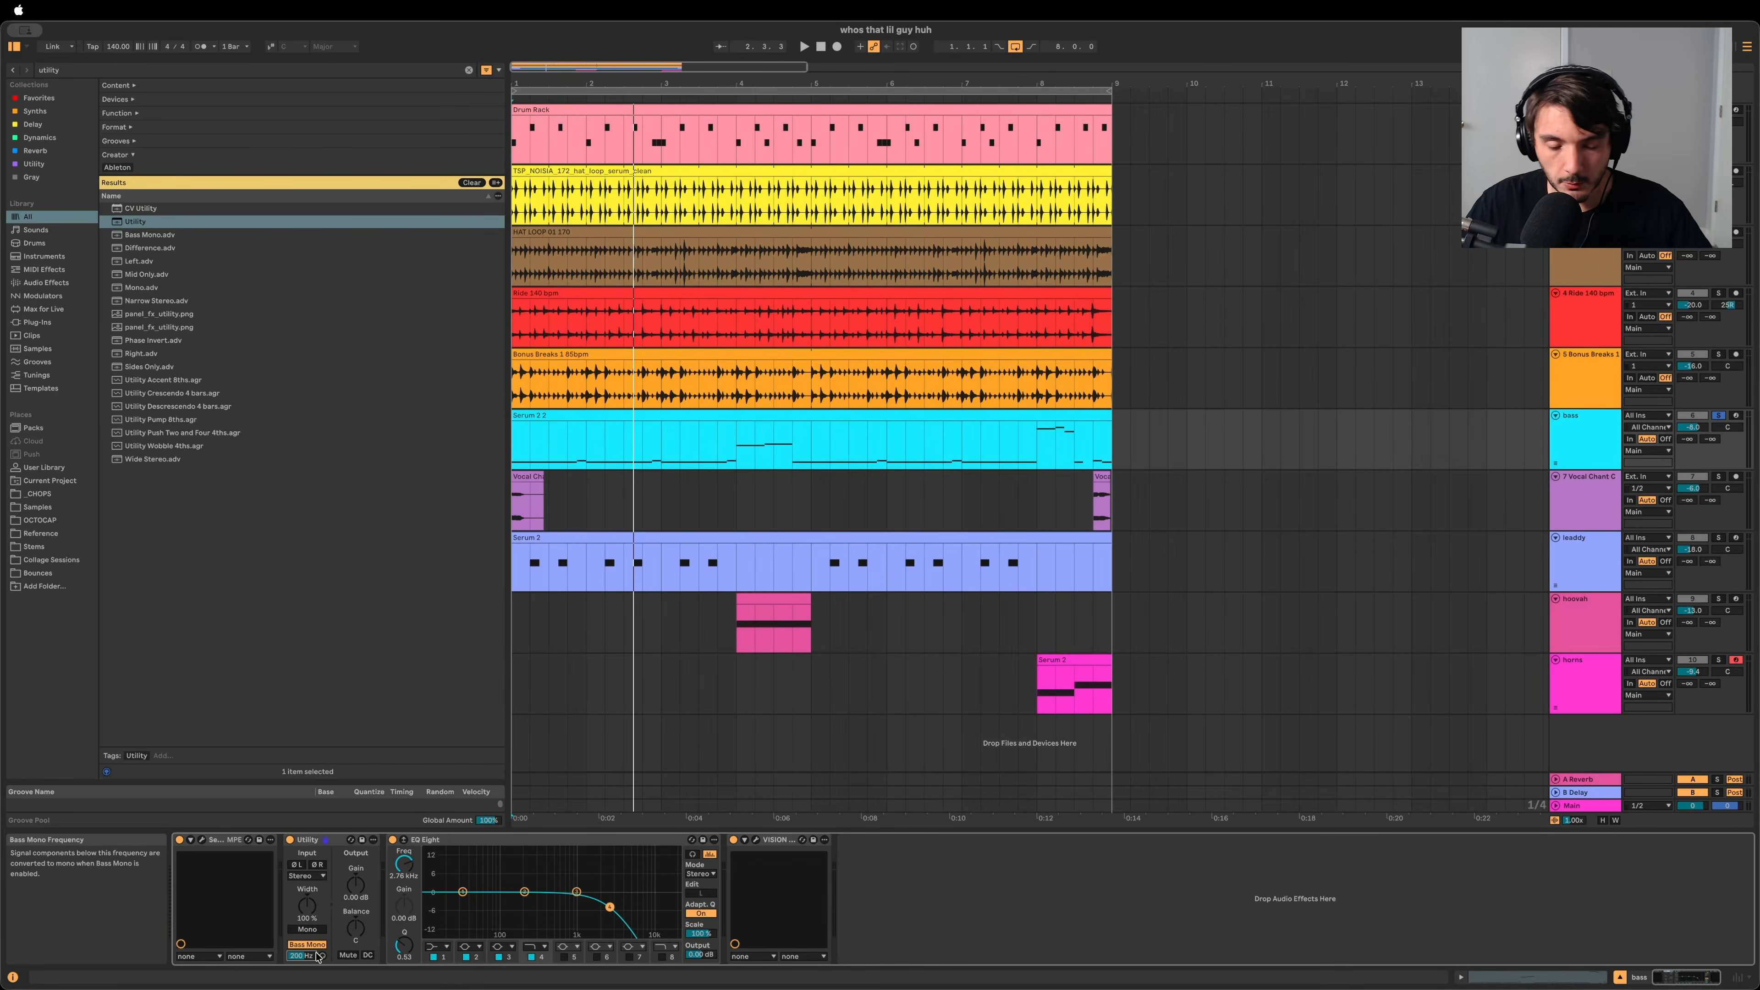
# Step: Play the soloed bass and recheck its stereo image in the Main track's VISION 4X analyser
pyautogui.press('space')
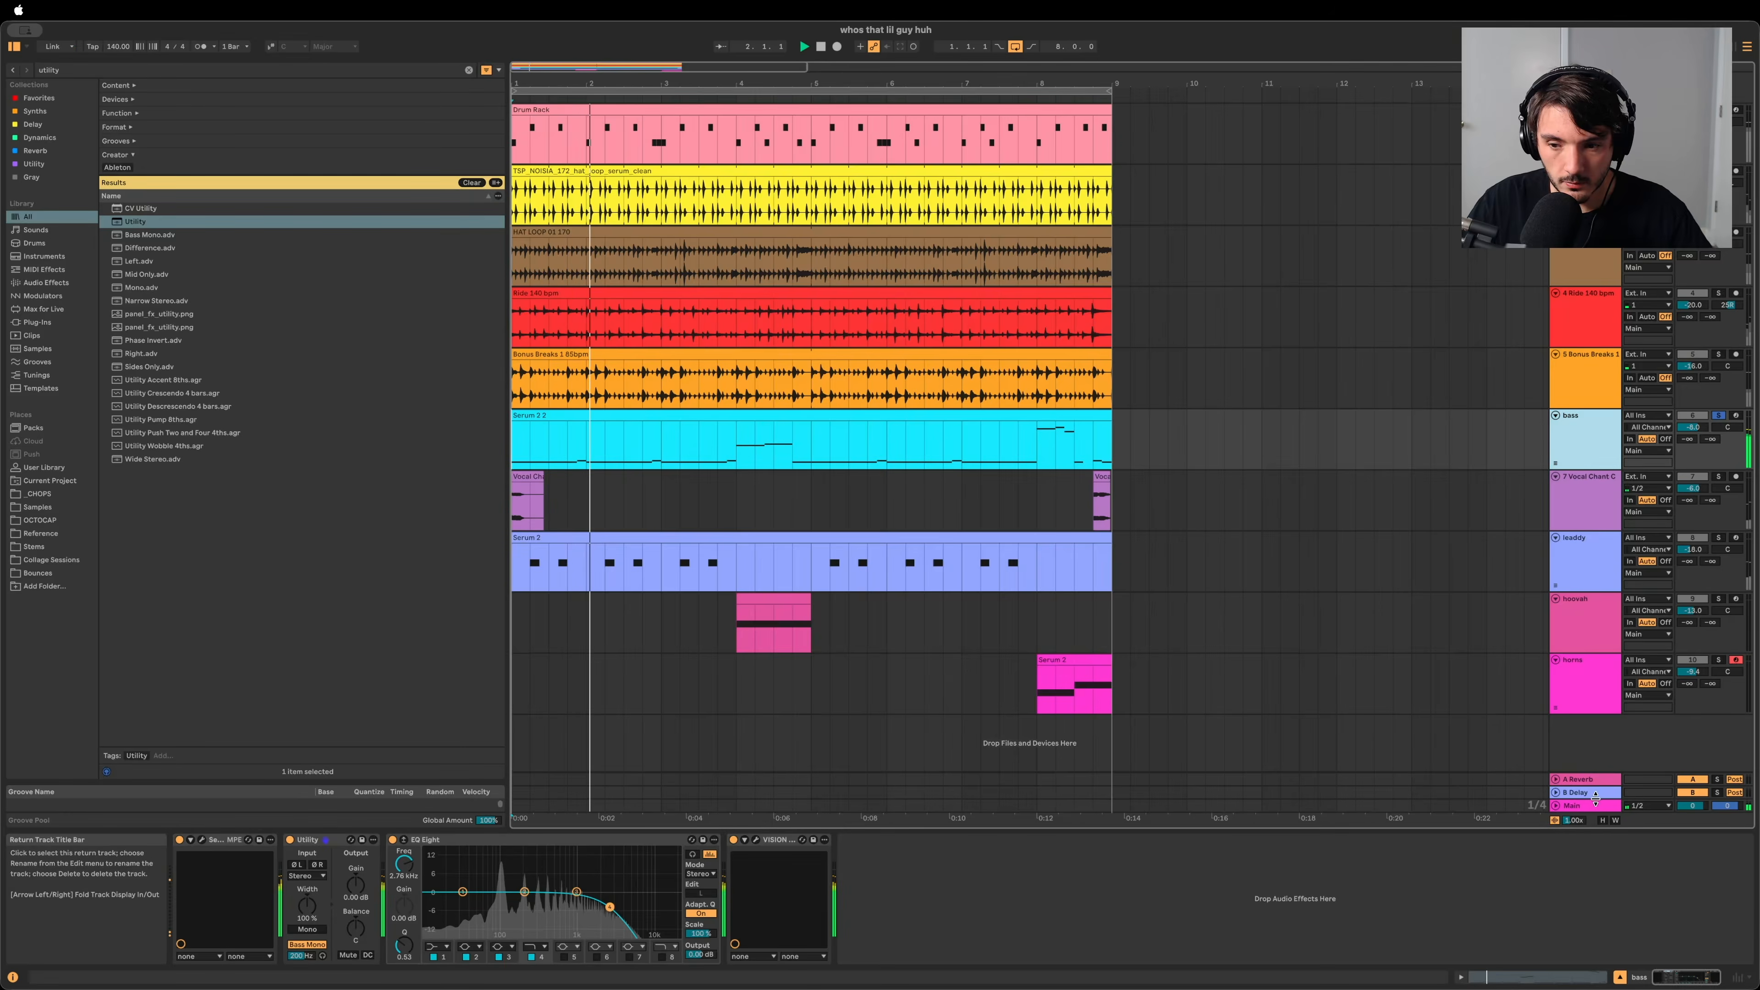
pyautogui.click(1582, 805)
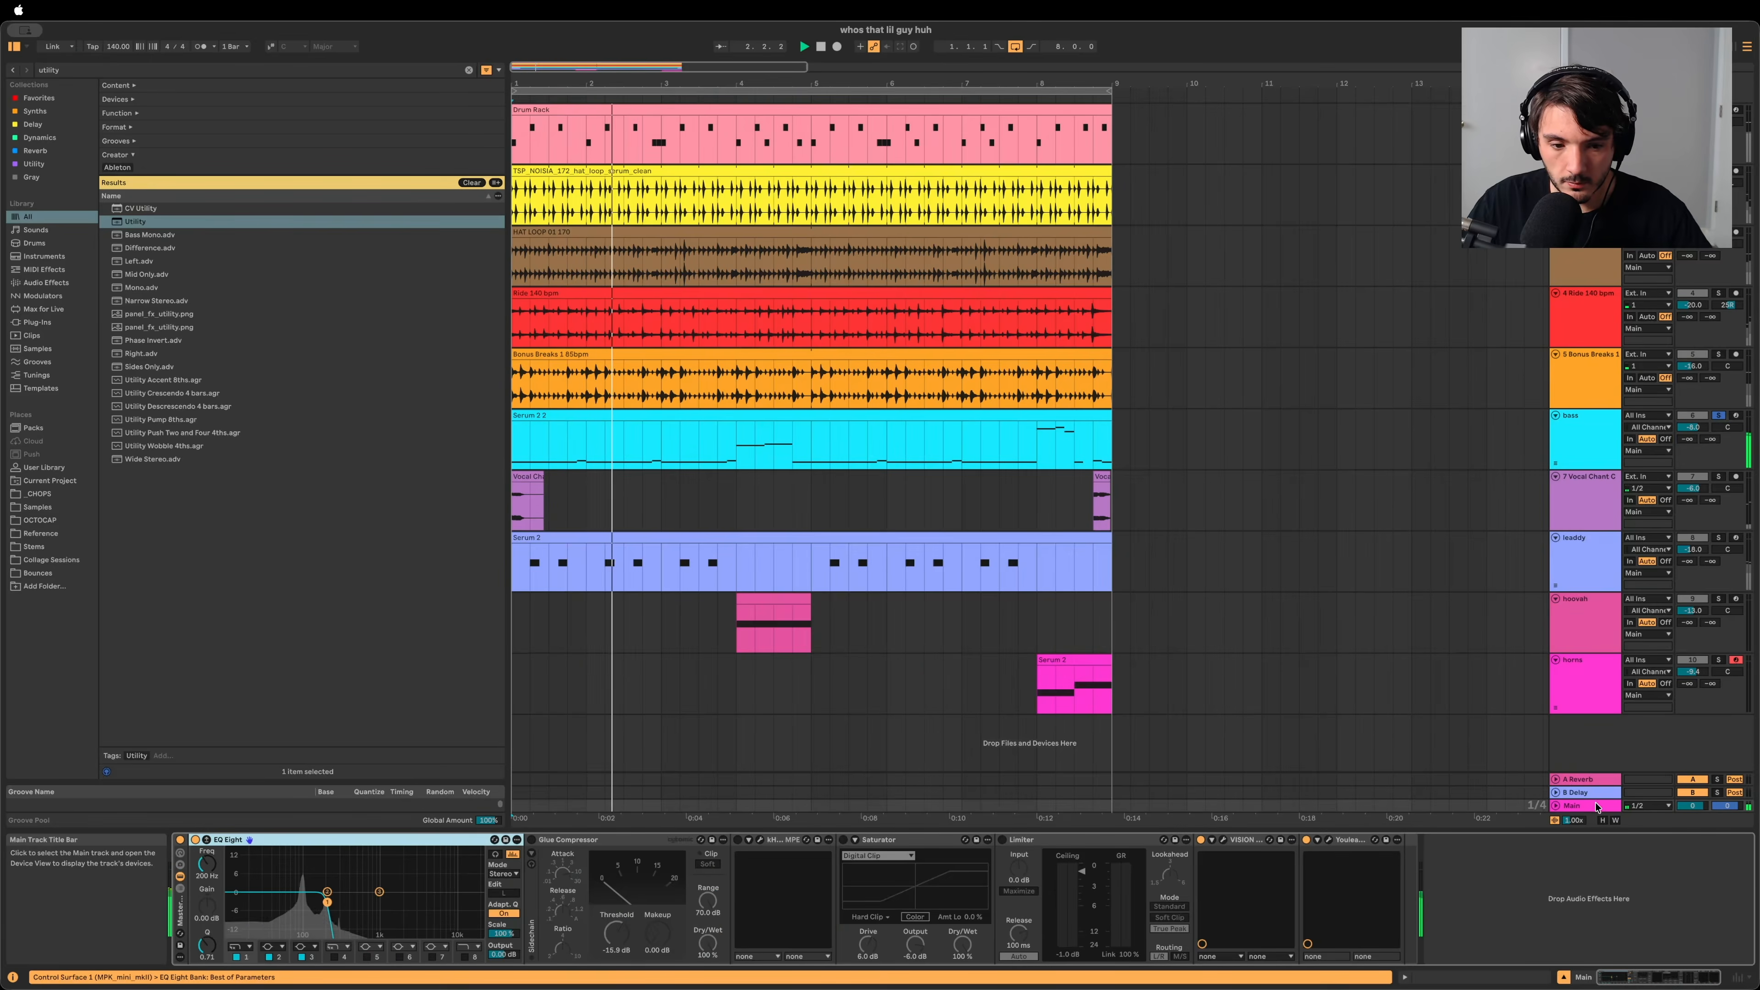
pyautogui.click(1223, 840)
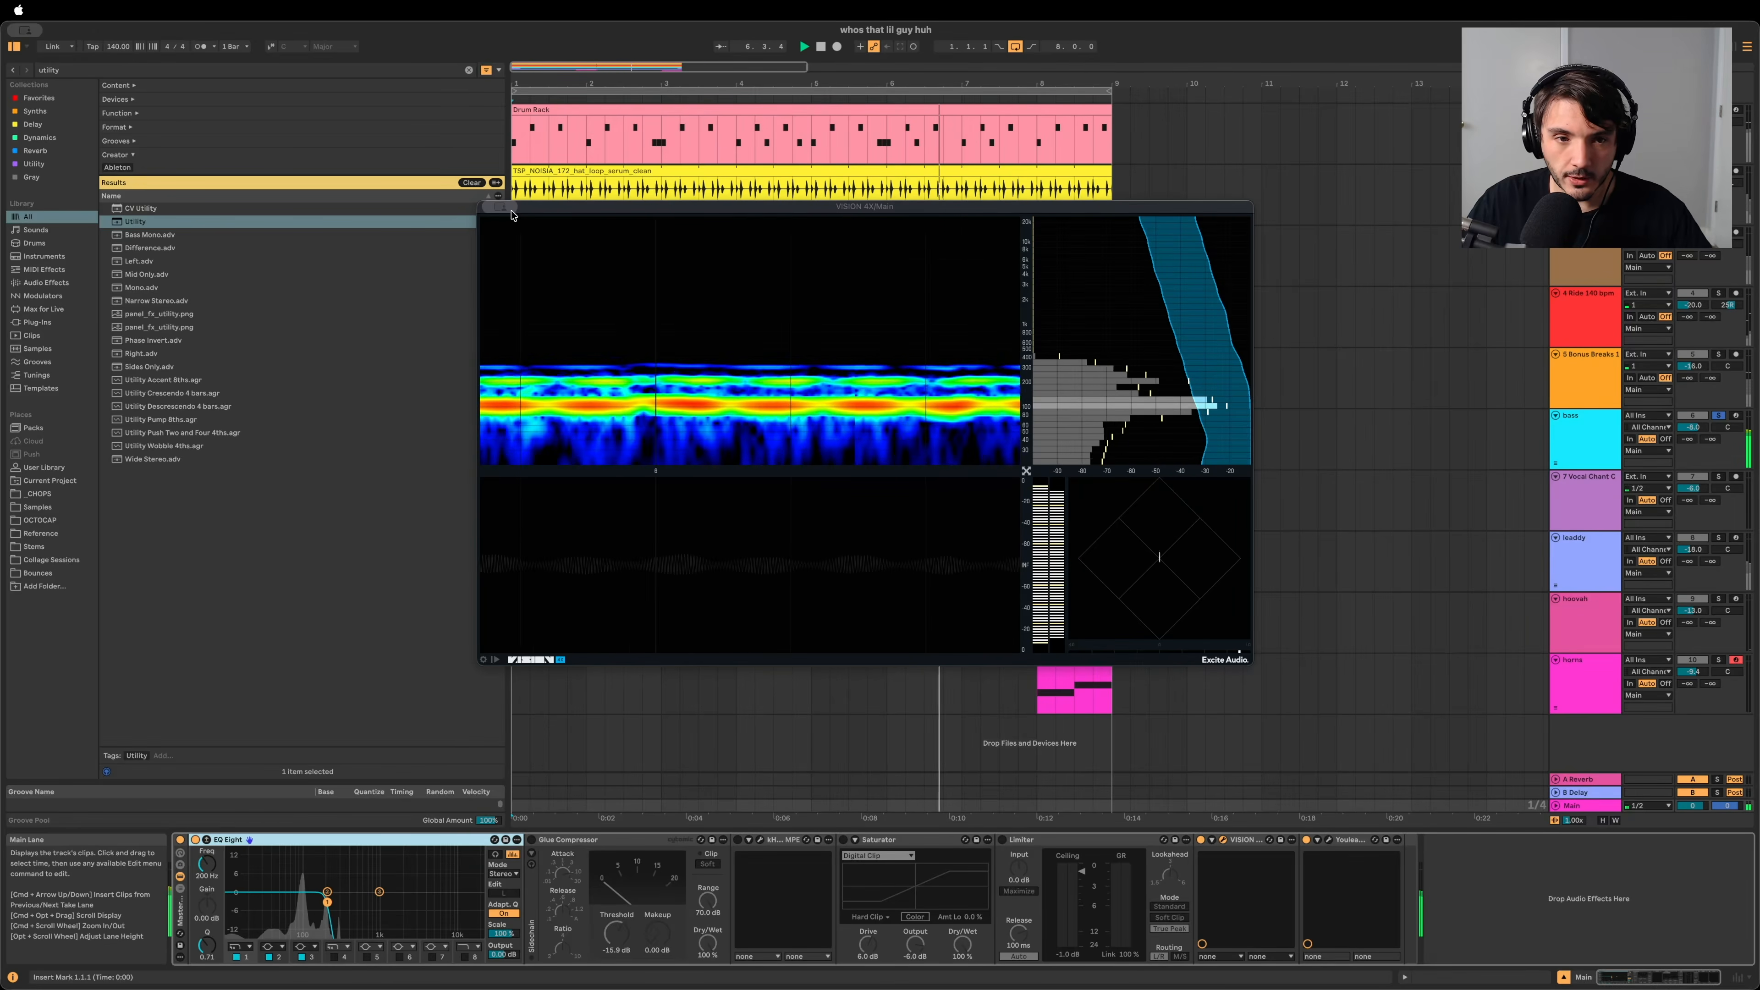
pyautogui.click(491, 207)
pyautogui.press('space')
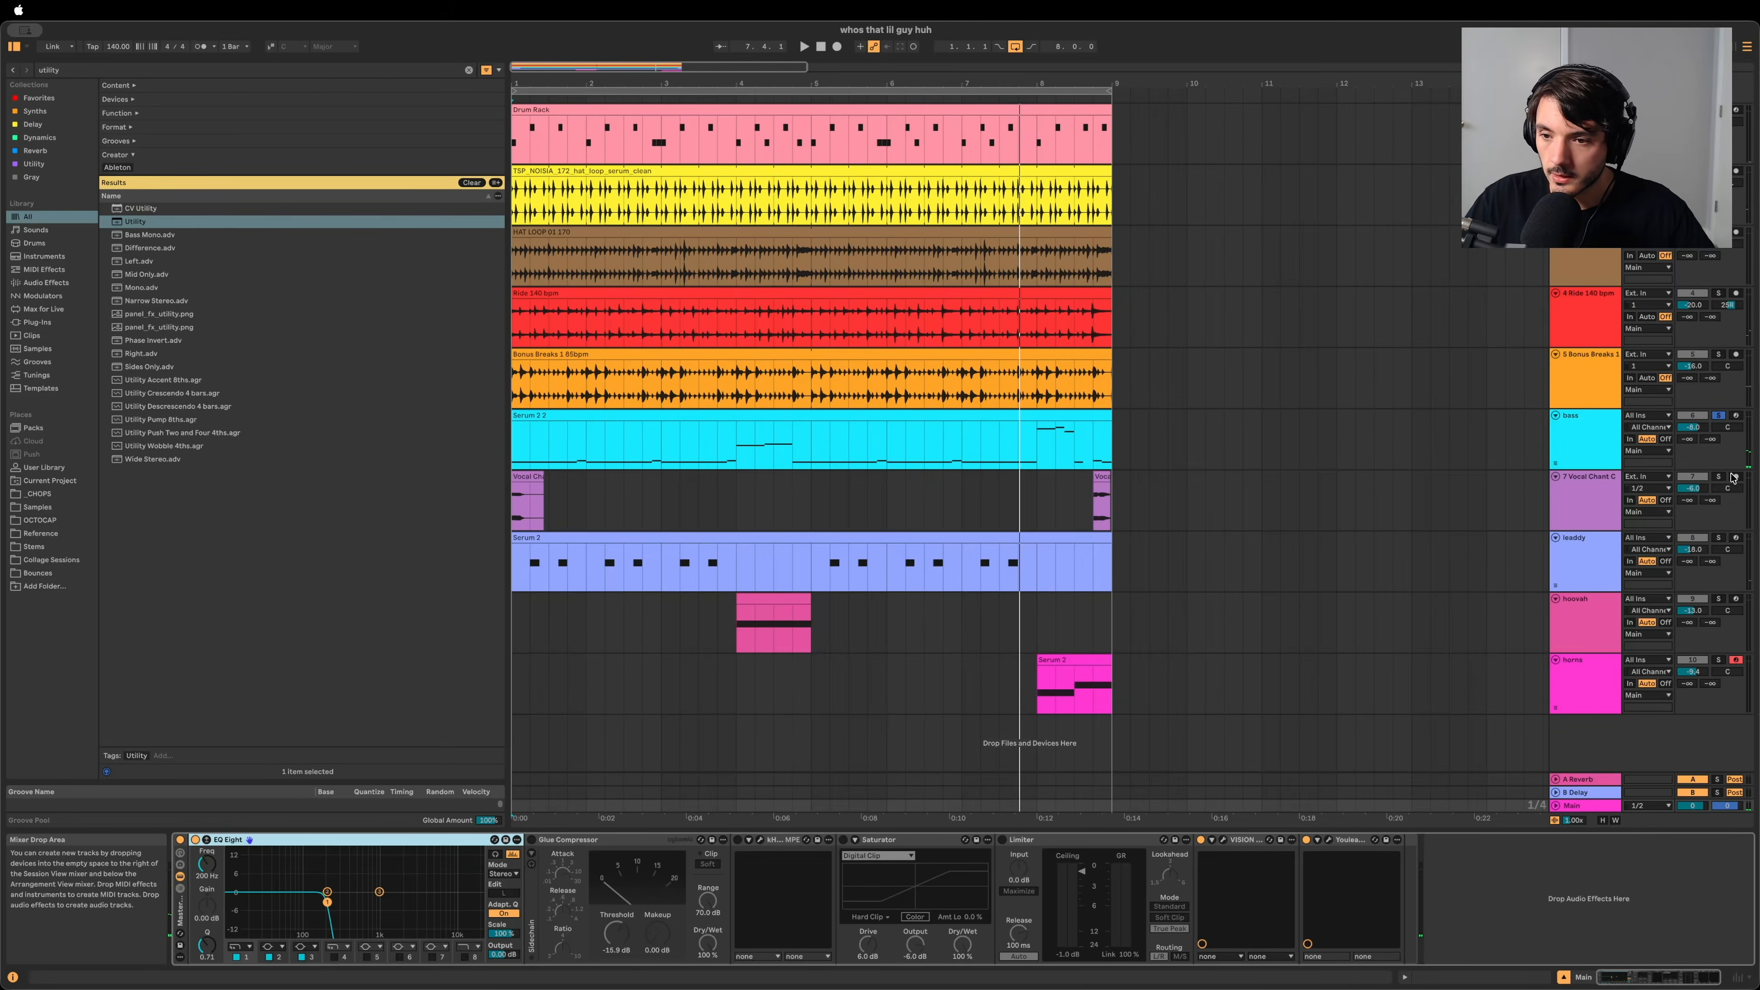
# Step: Play the unsoloed mix and examine its low-end spectrum in the enlarged display of the Main track's EQ Eight
pyautogui.click(821, 46)
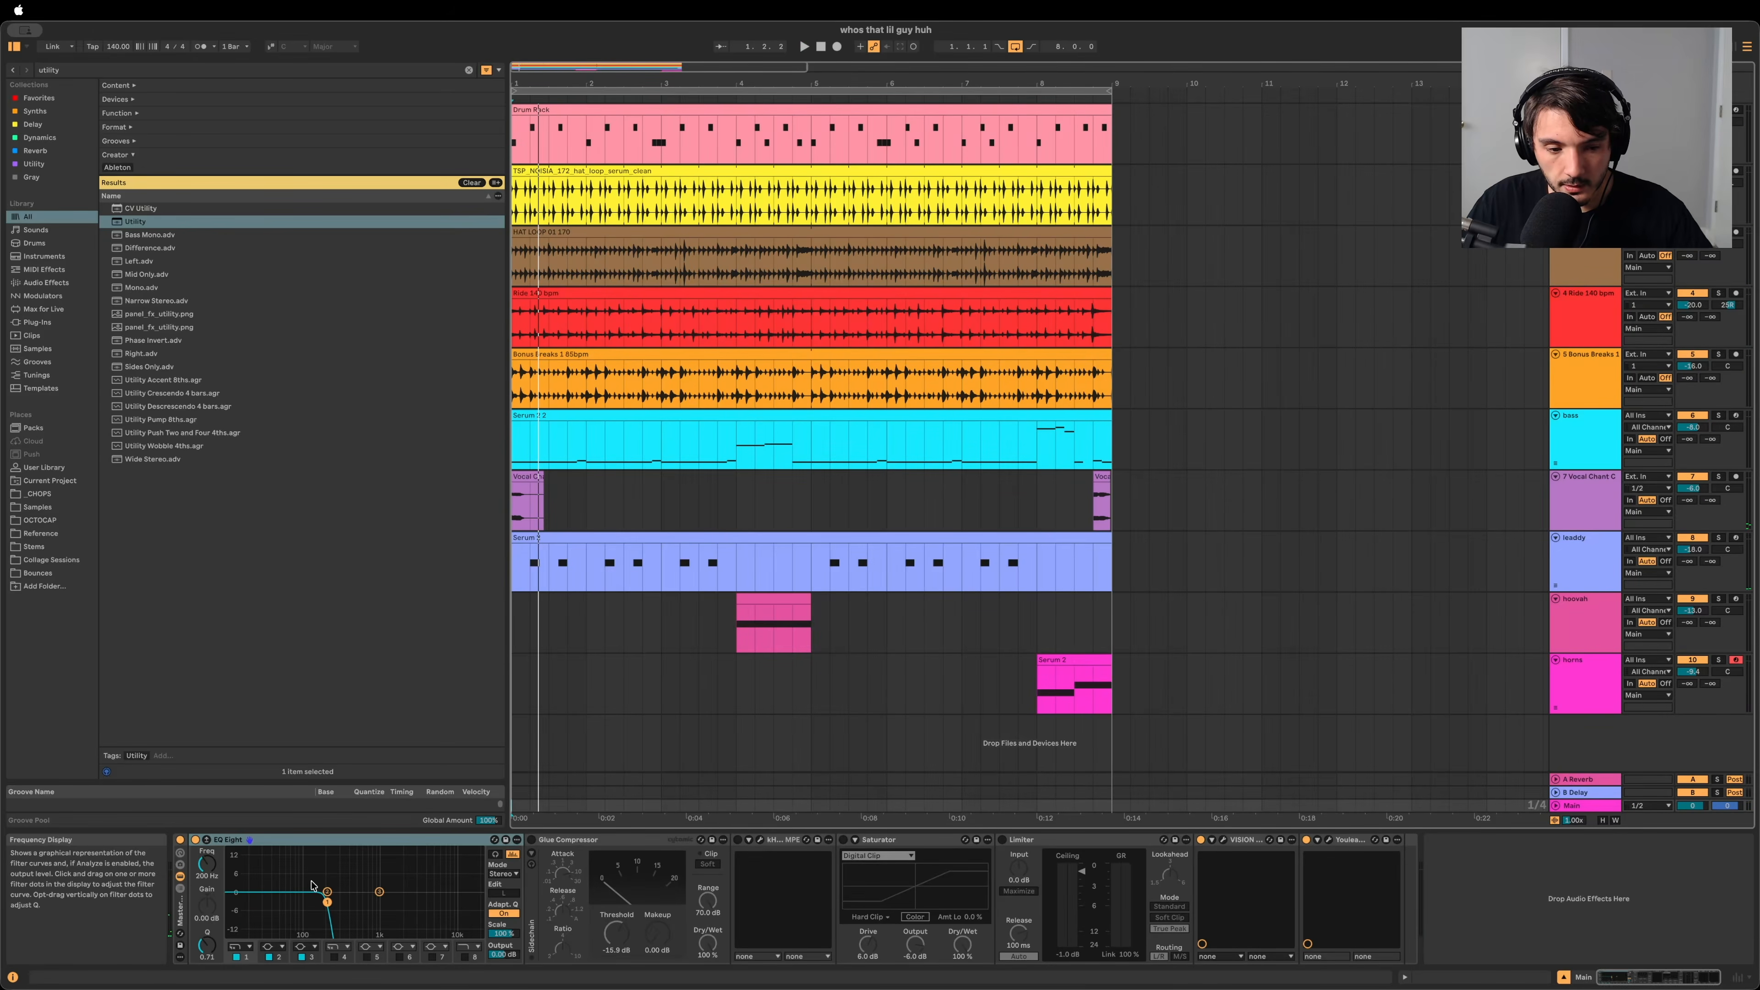
pyautogui.press('space')
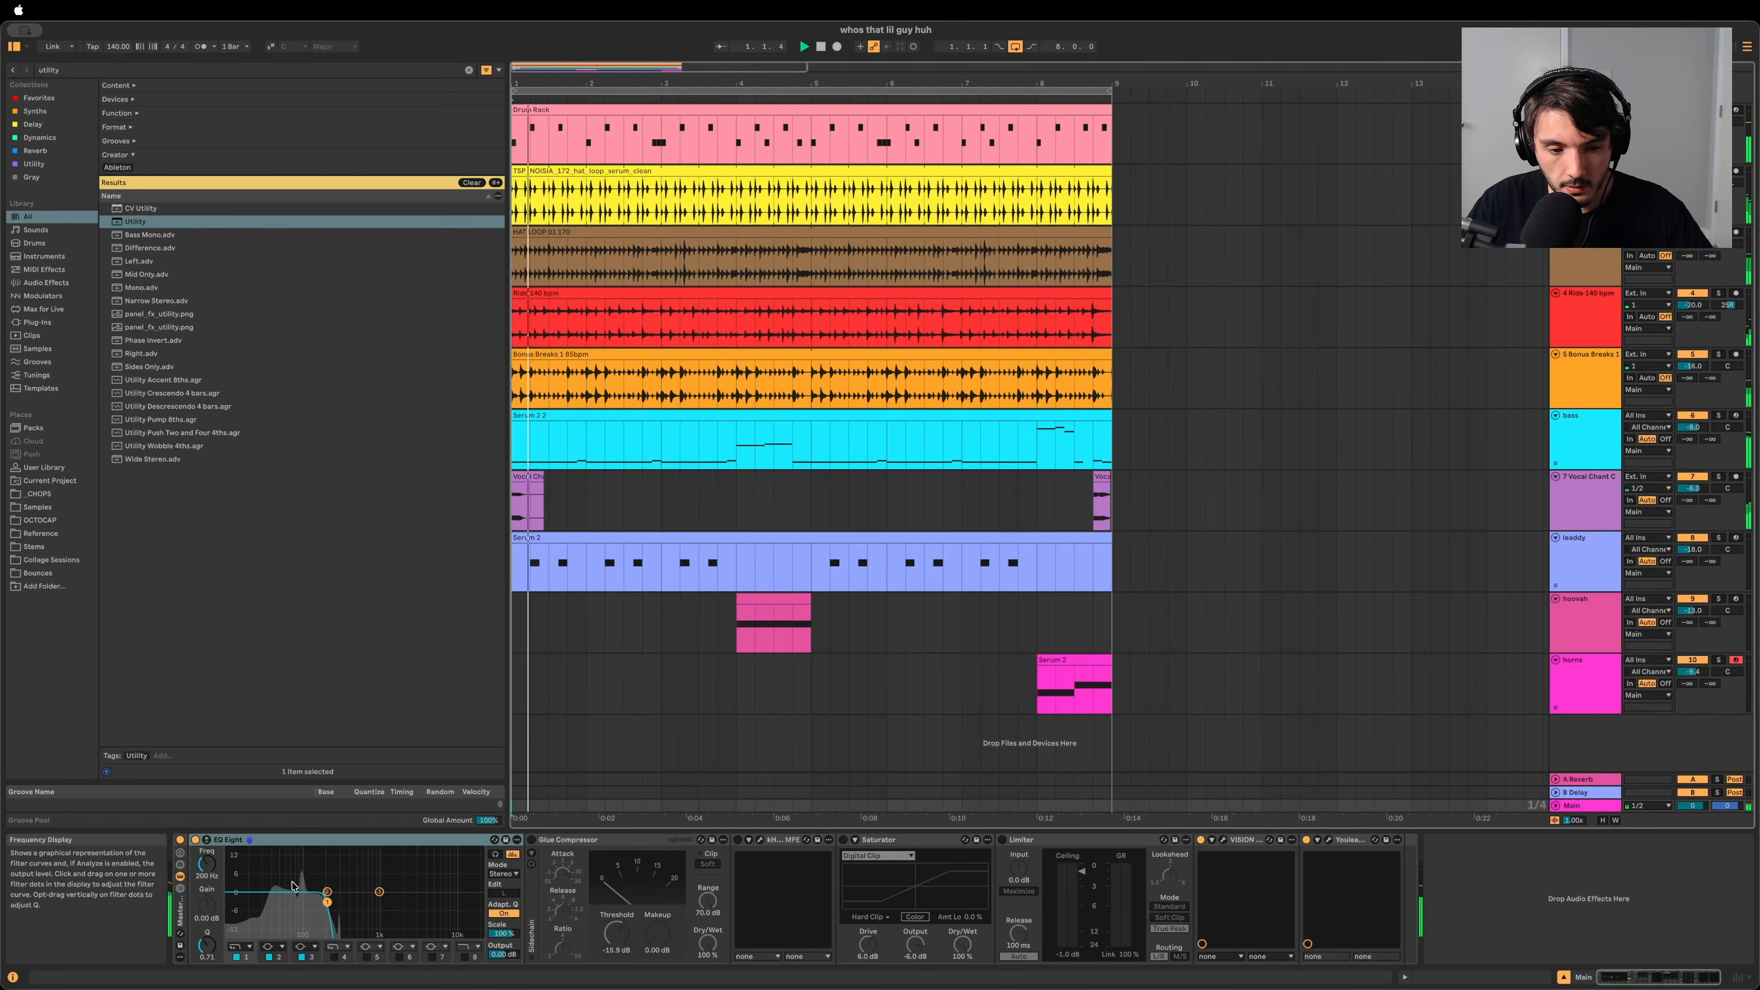
pyautogui.click(206, 839)
pyautogui.moveTo(306, 750); pyautogui.dragTo(378, 251)
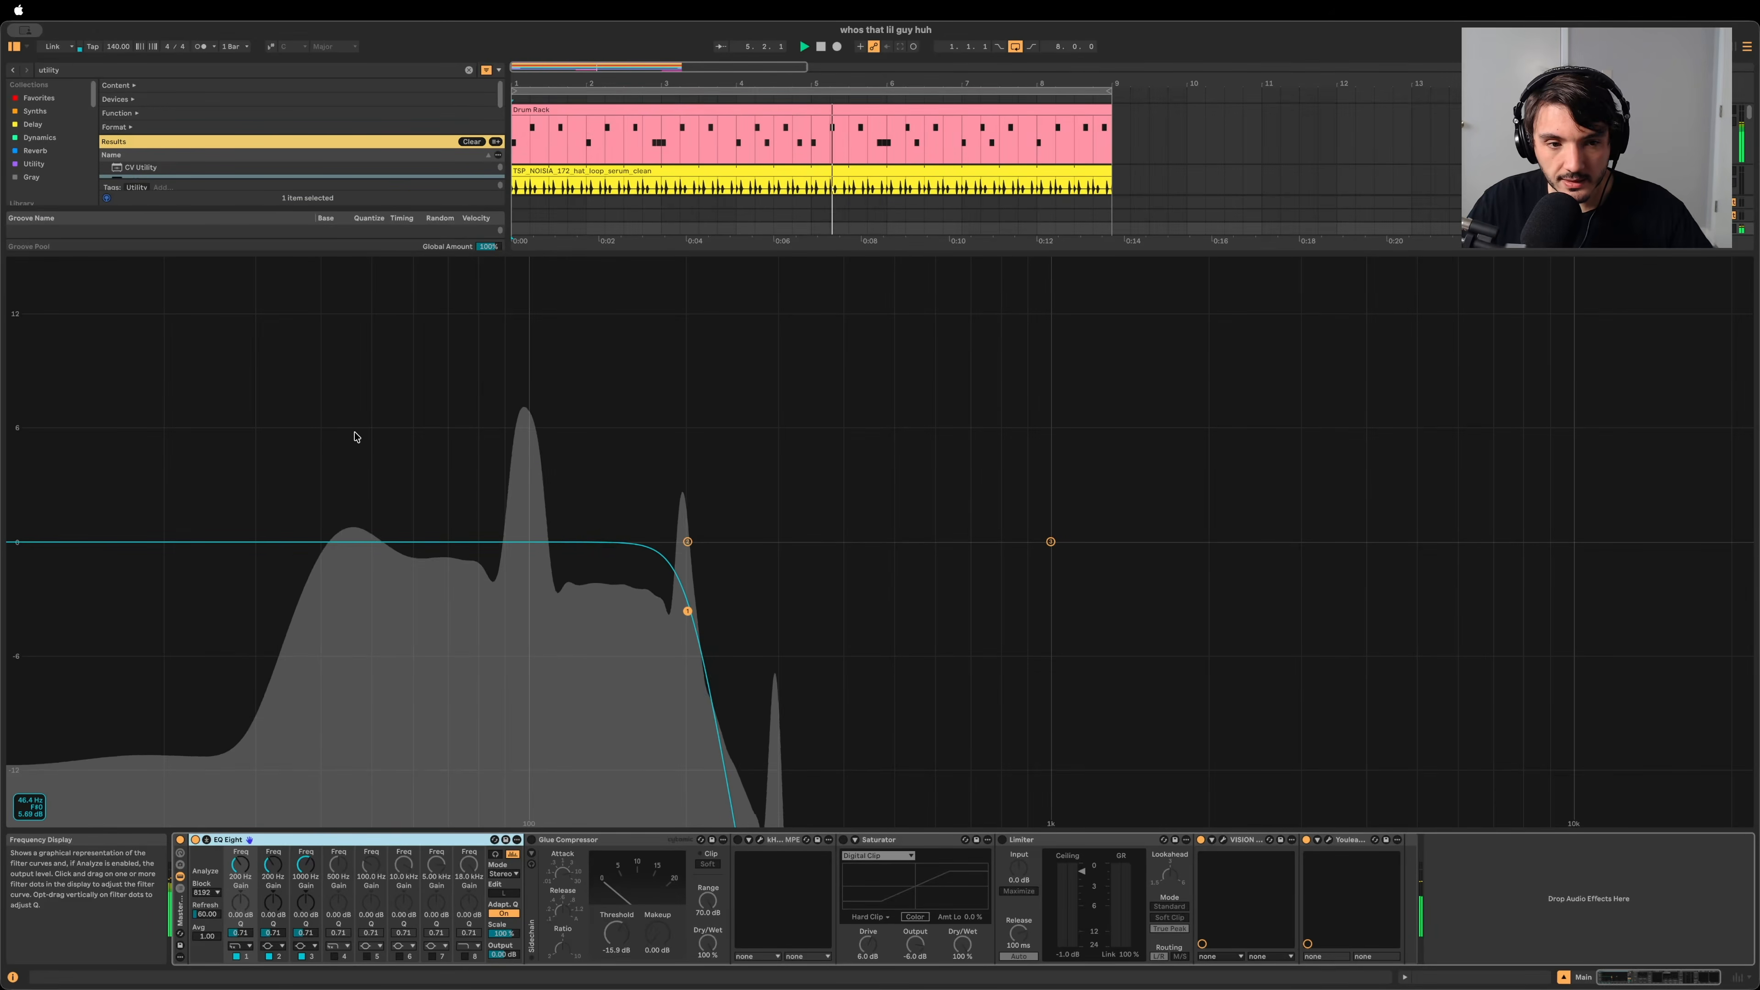
pyautogui.press('space')
pyautogui.moveTo(538, 251); pyautogui.dragTo(507, 893)
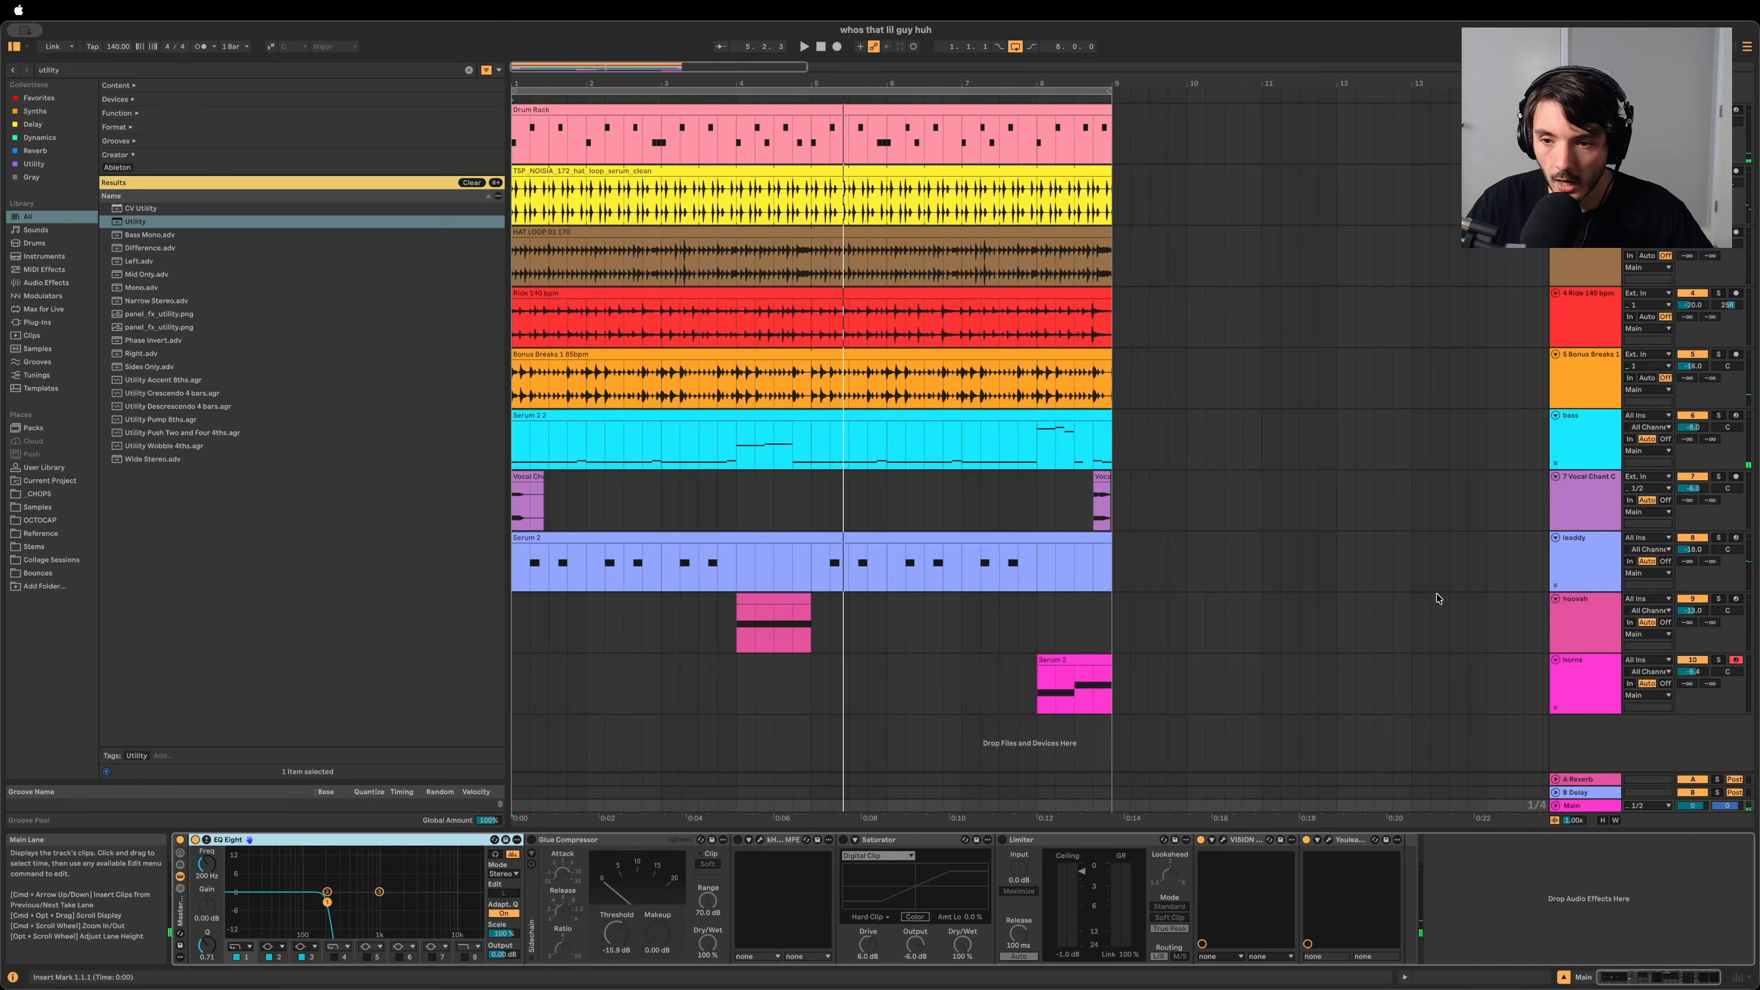
# Step: Switch band 1 of the Main track's EQ Eight back to a low cut and play the mix above 200 Hz
pyautogui.click(1594, 435)
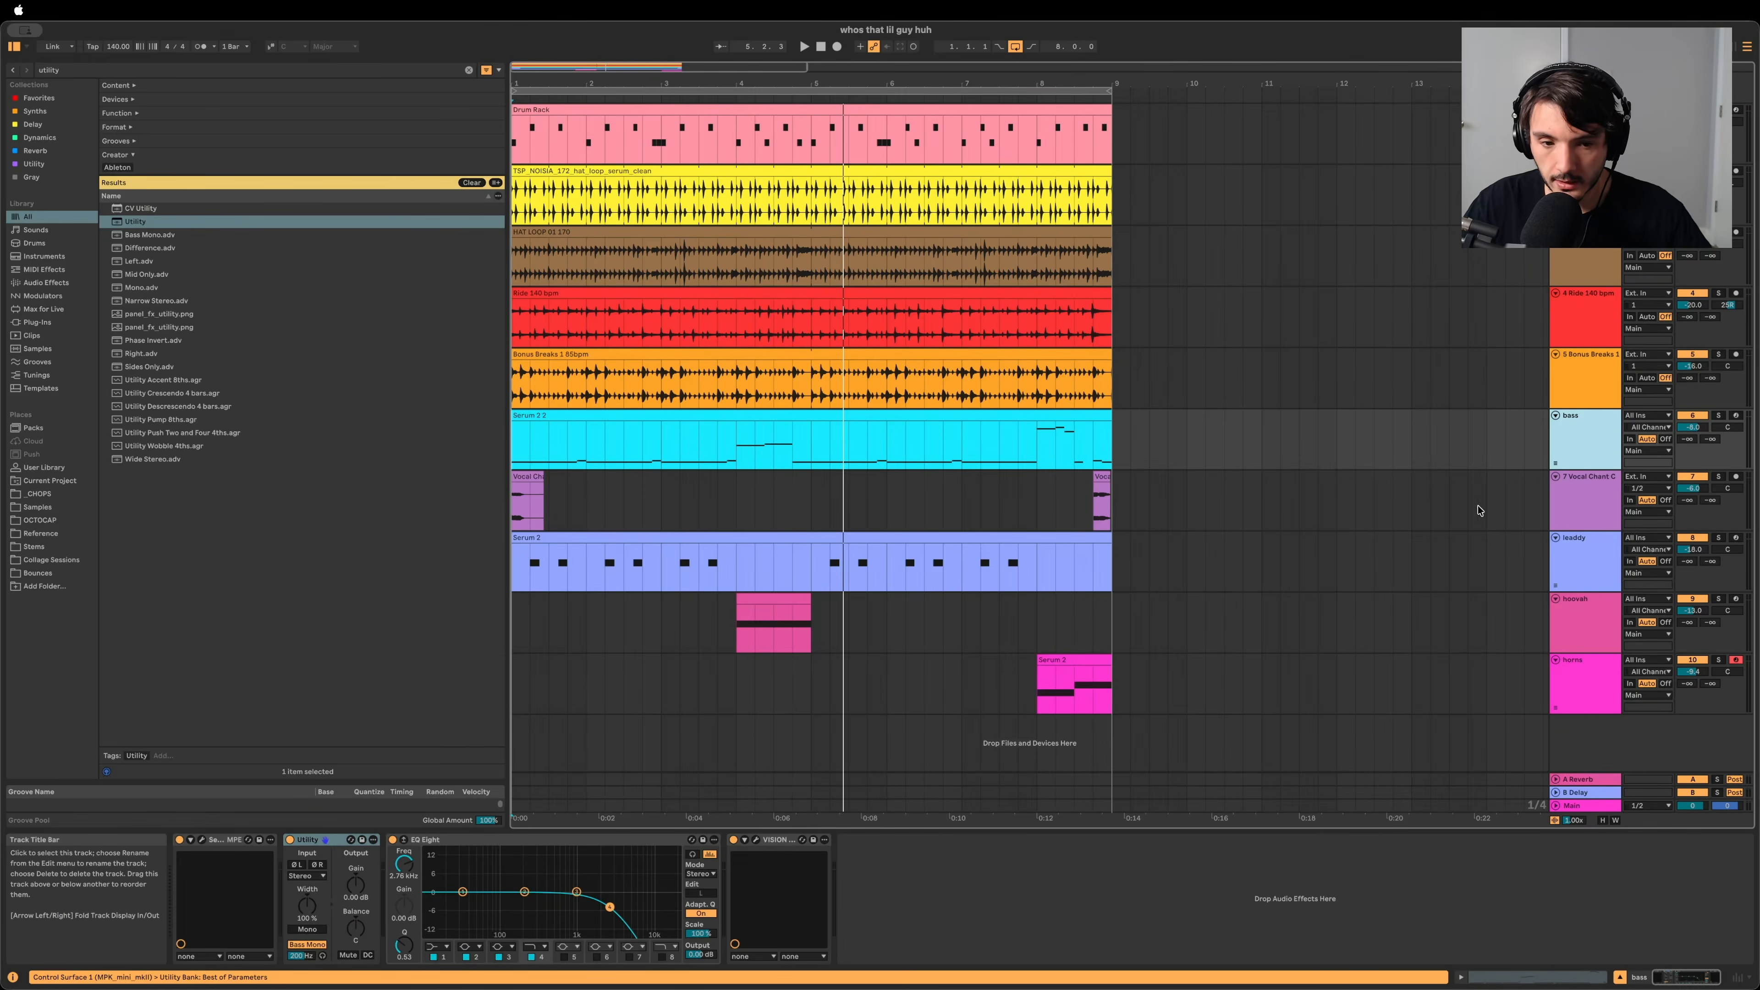
pyautogui.click(1591, 808)
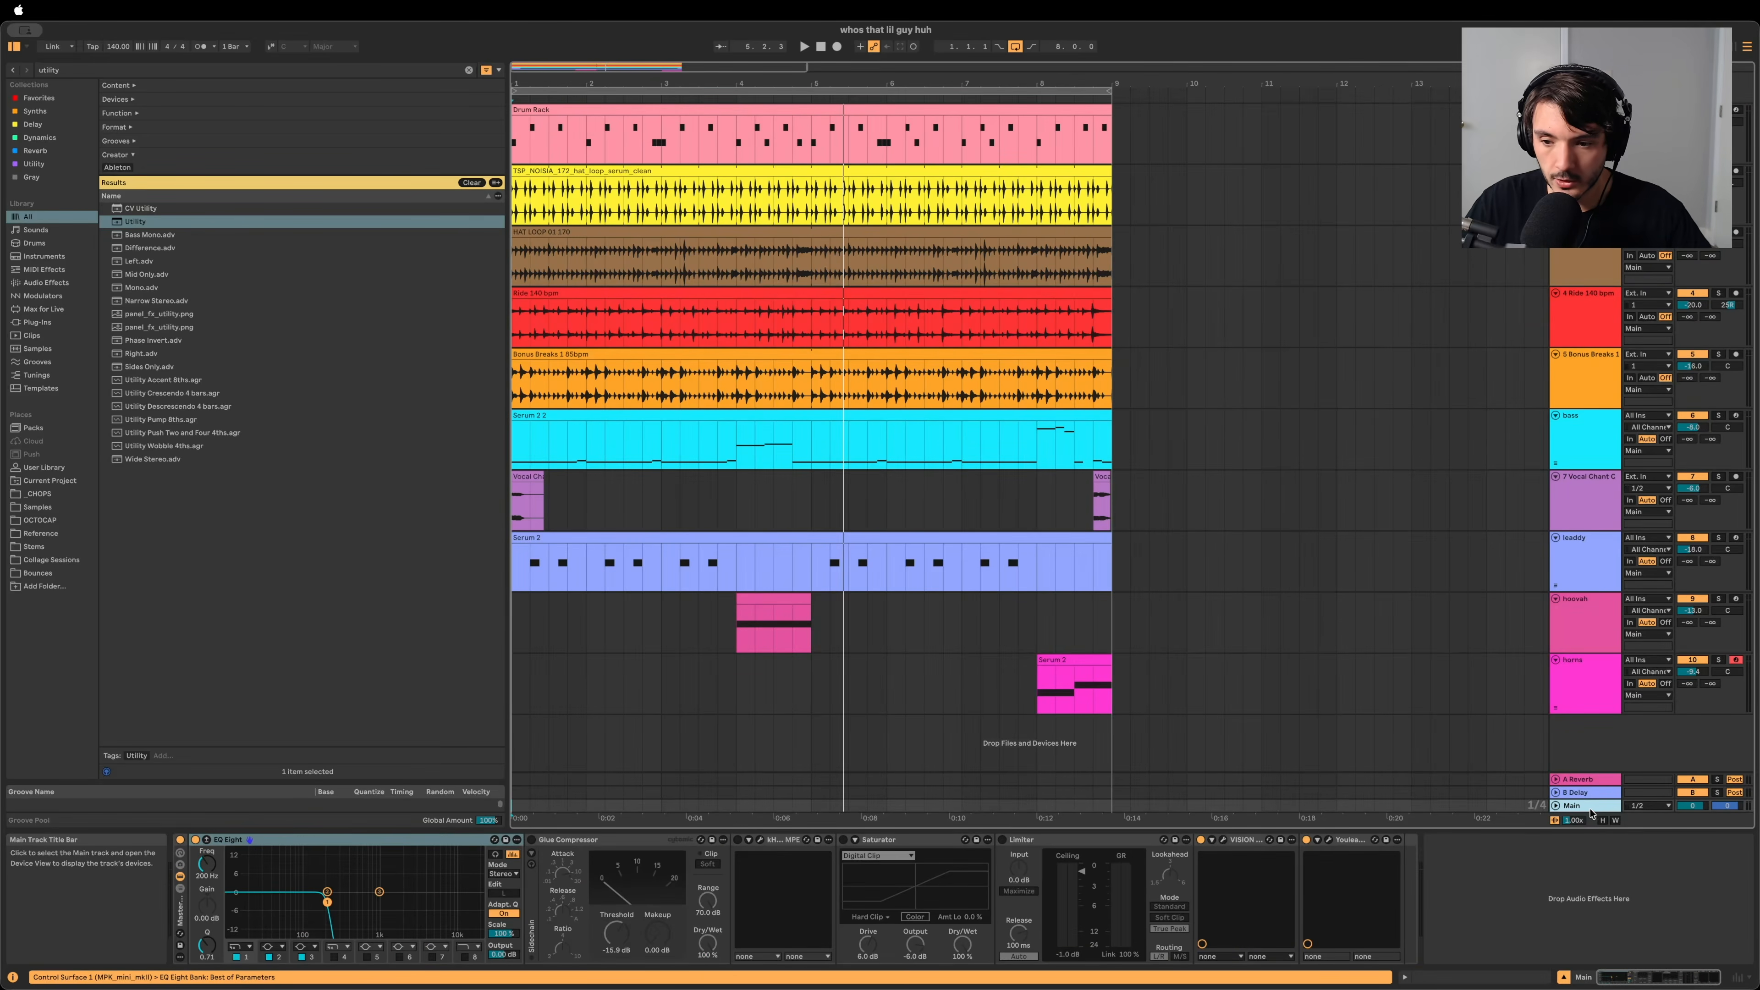
pyautogui.click(239, 947)
pyautogui.click(236, 861)
pyautogui.press('space')
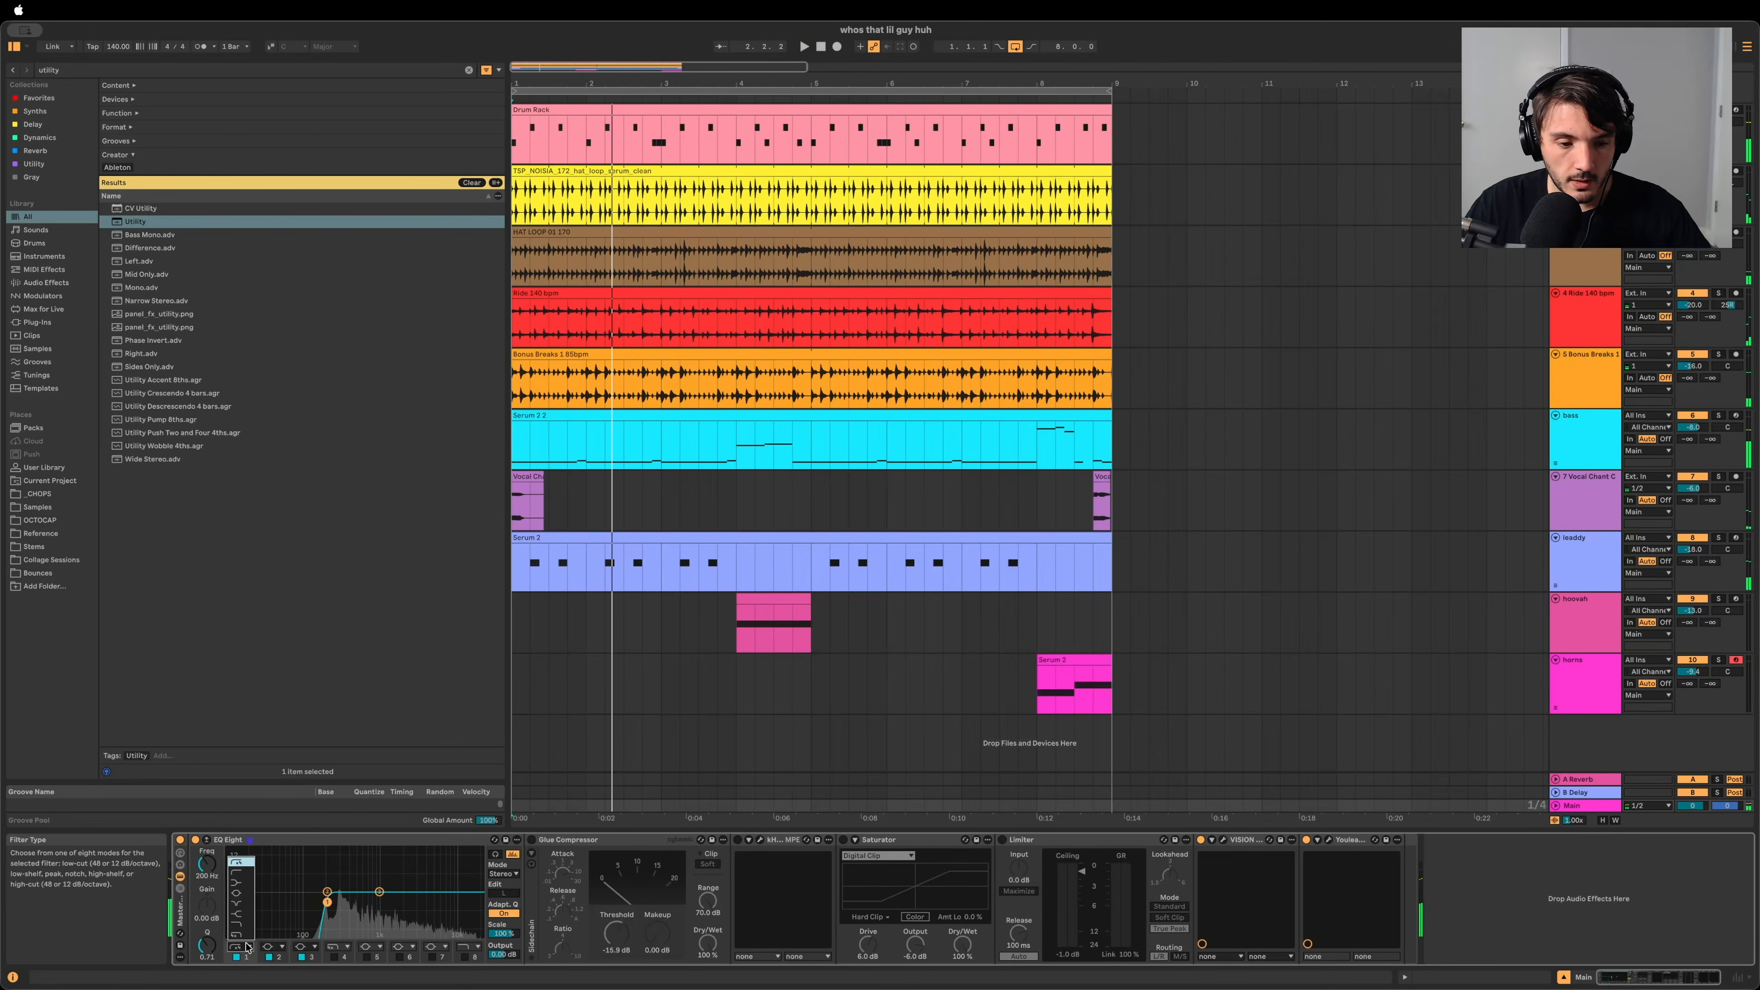
# Step: Set band 1 of the bass track's EQ Eight to a -4 dB low shelf at 200 Hz
pyautogui.click(1594, 416)
pyautogui.click(454, 892)
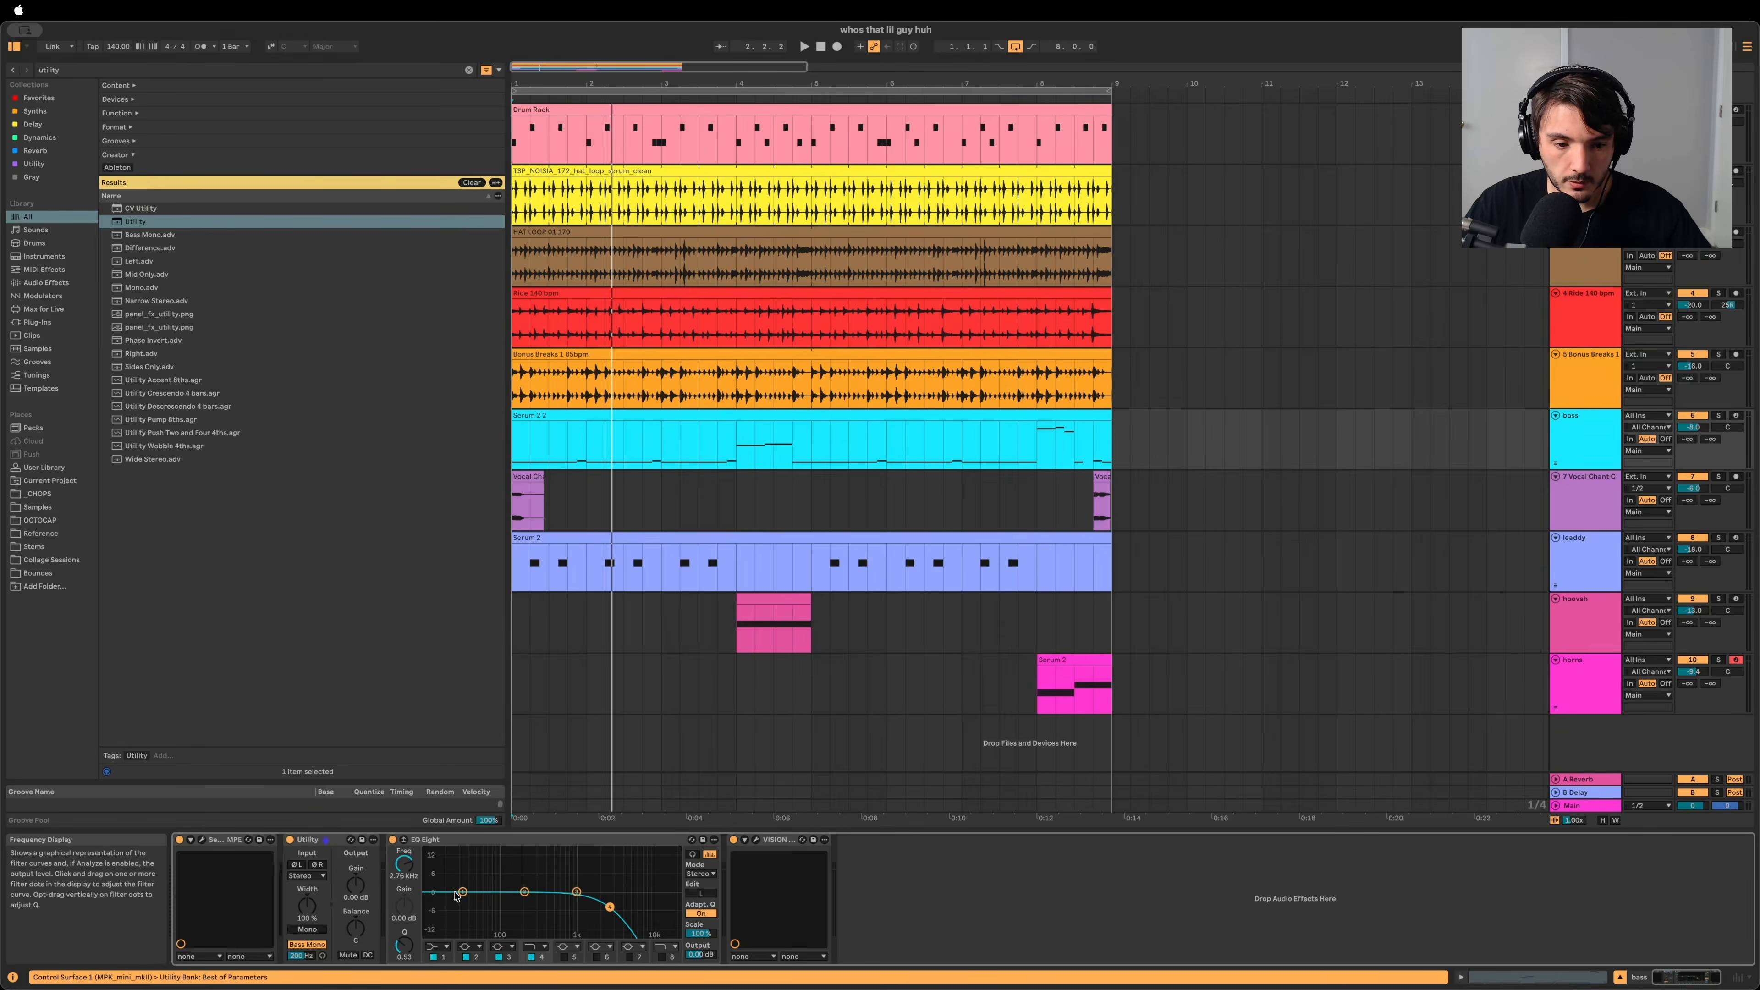
pyautogui.click(464, 893)
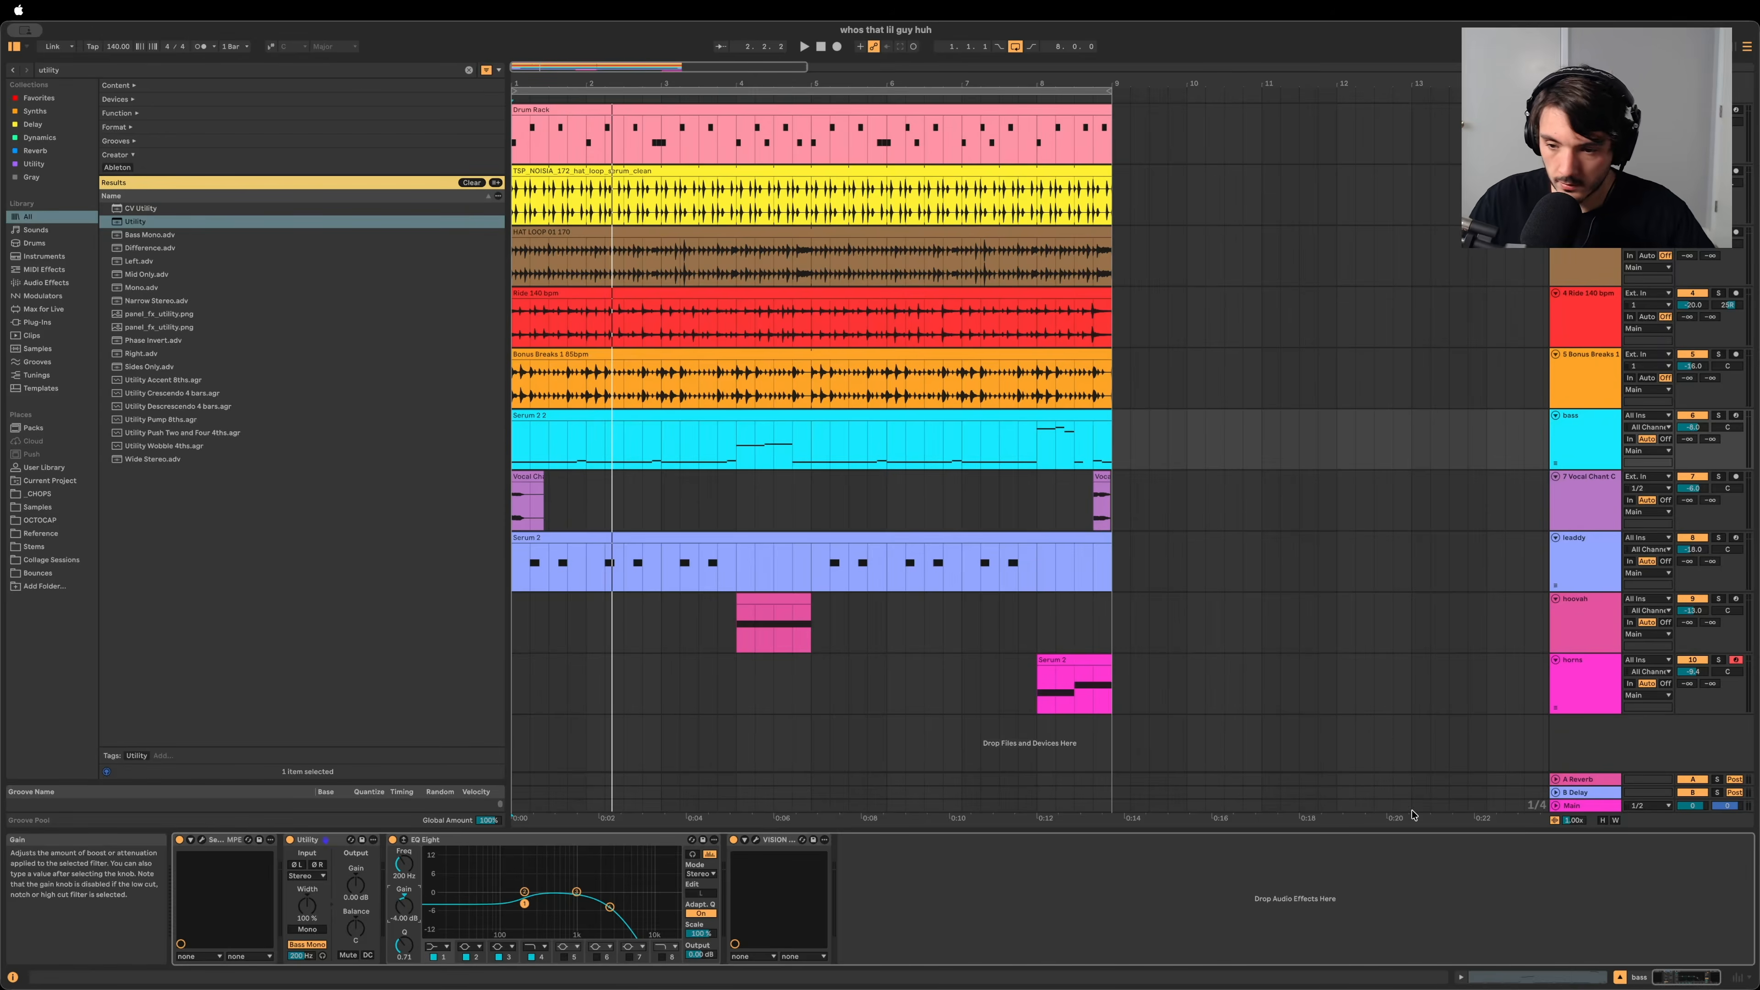
# Step: Play the mix below 200 Hz and examine its spectrum in the enlarged display of the Main track's EQ Eight
pyautogui.click(1591, 806)
pyautogui.press('space')
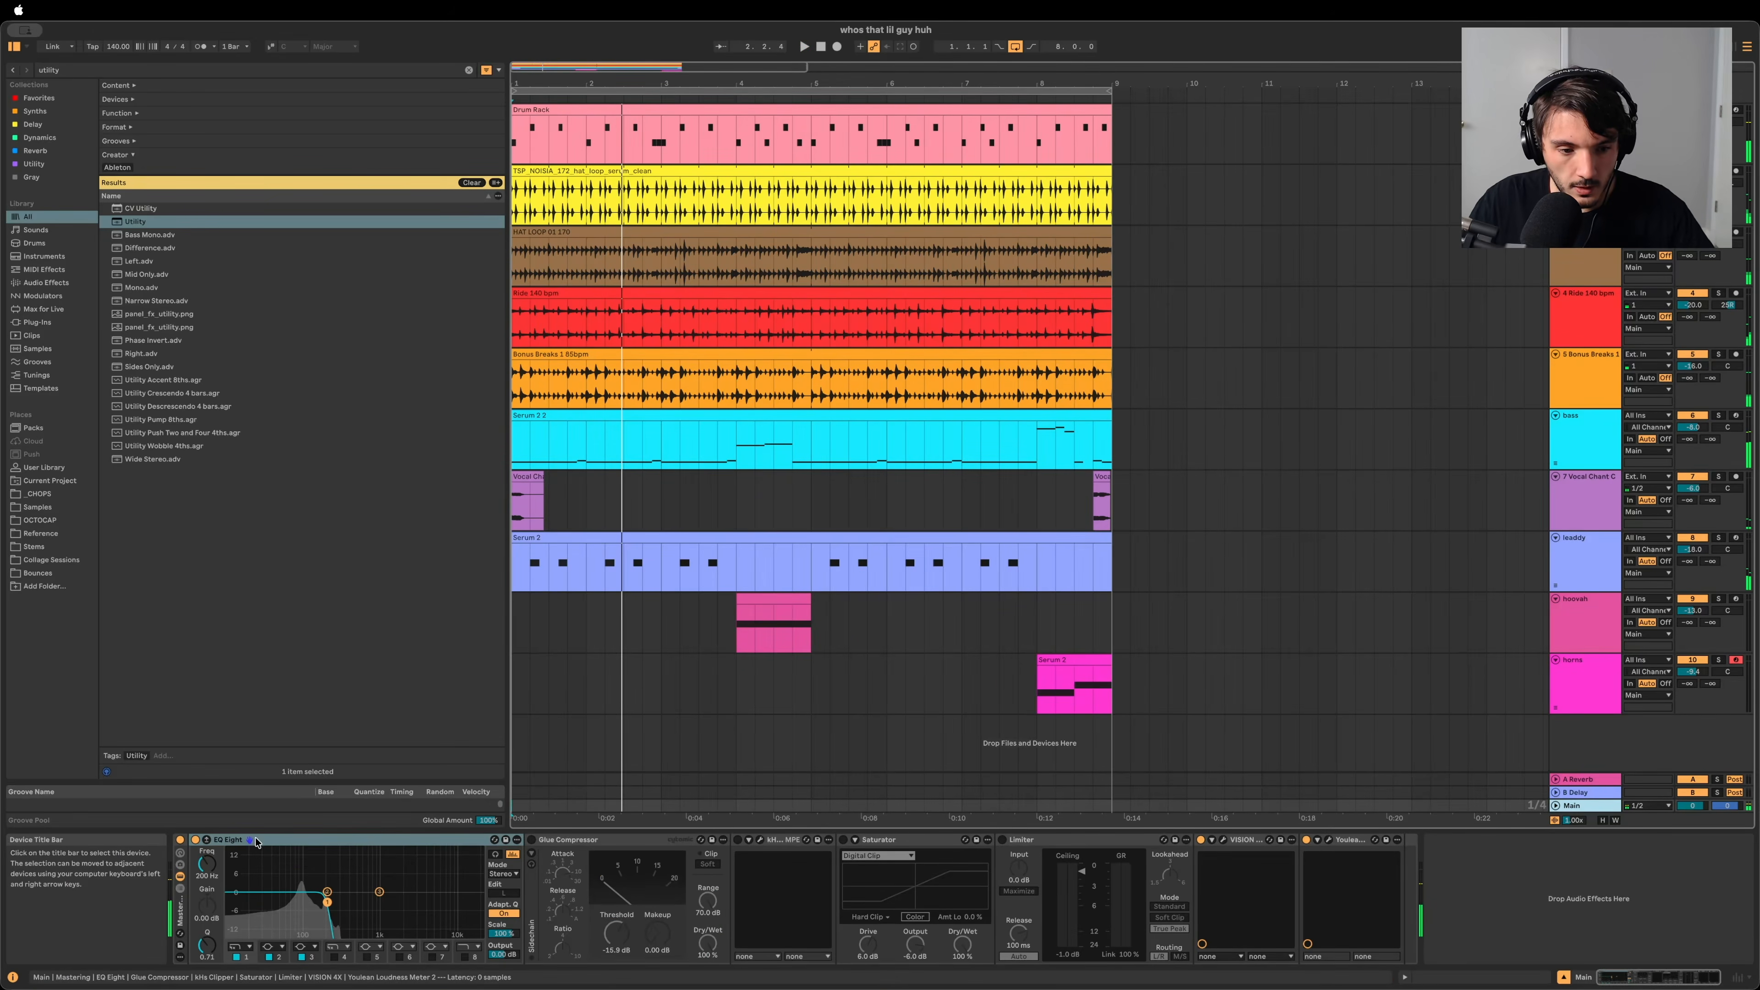
pyautogui.click(206, 839)
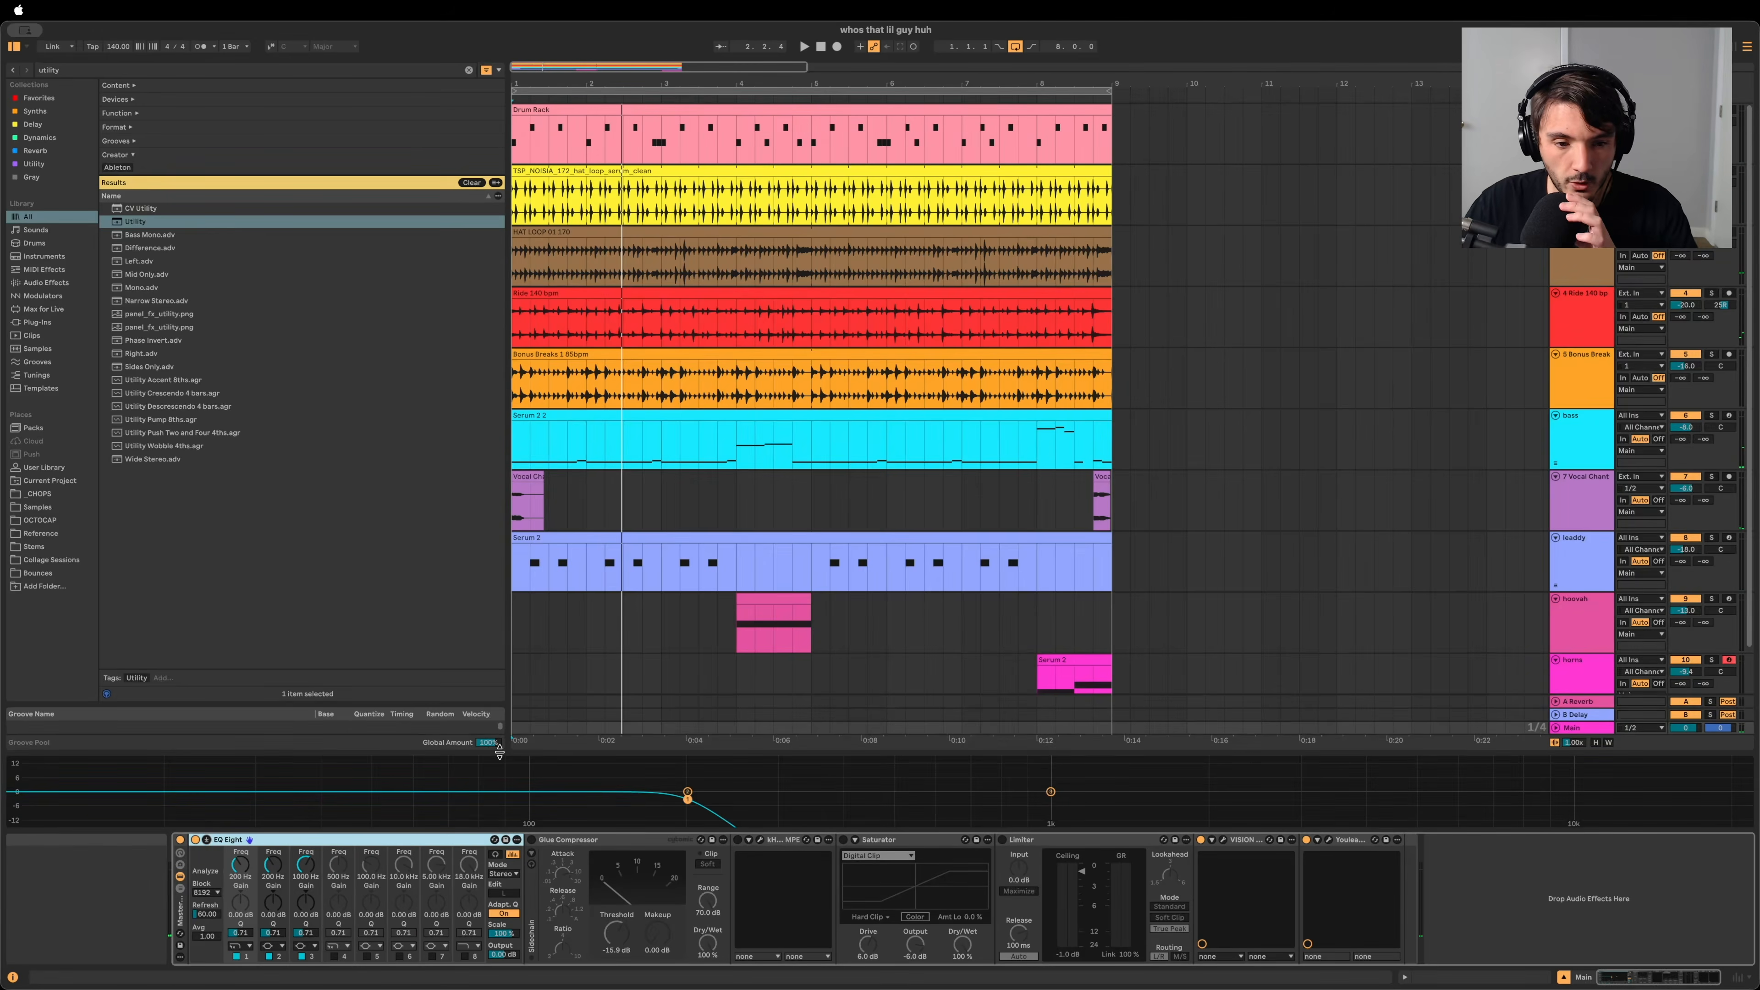
pyautogui.moveTo(541, 751); pyautogui.dragTo(542, 288)
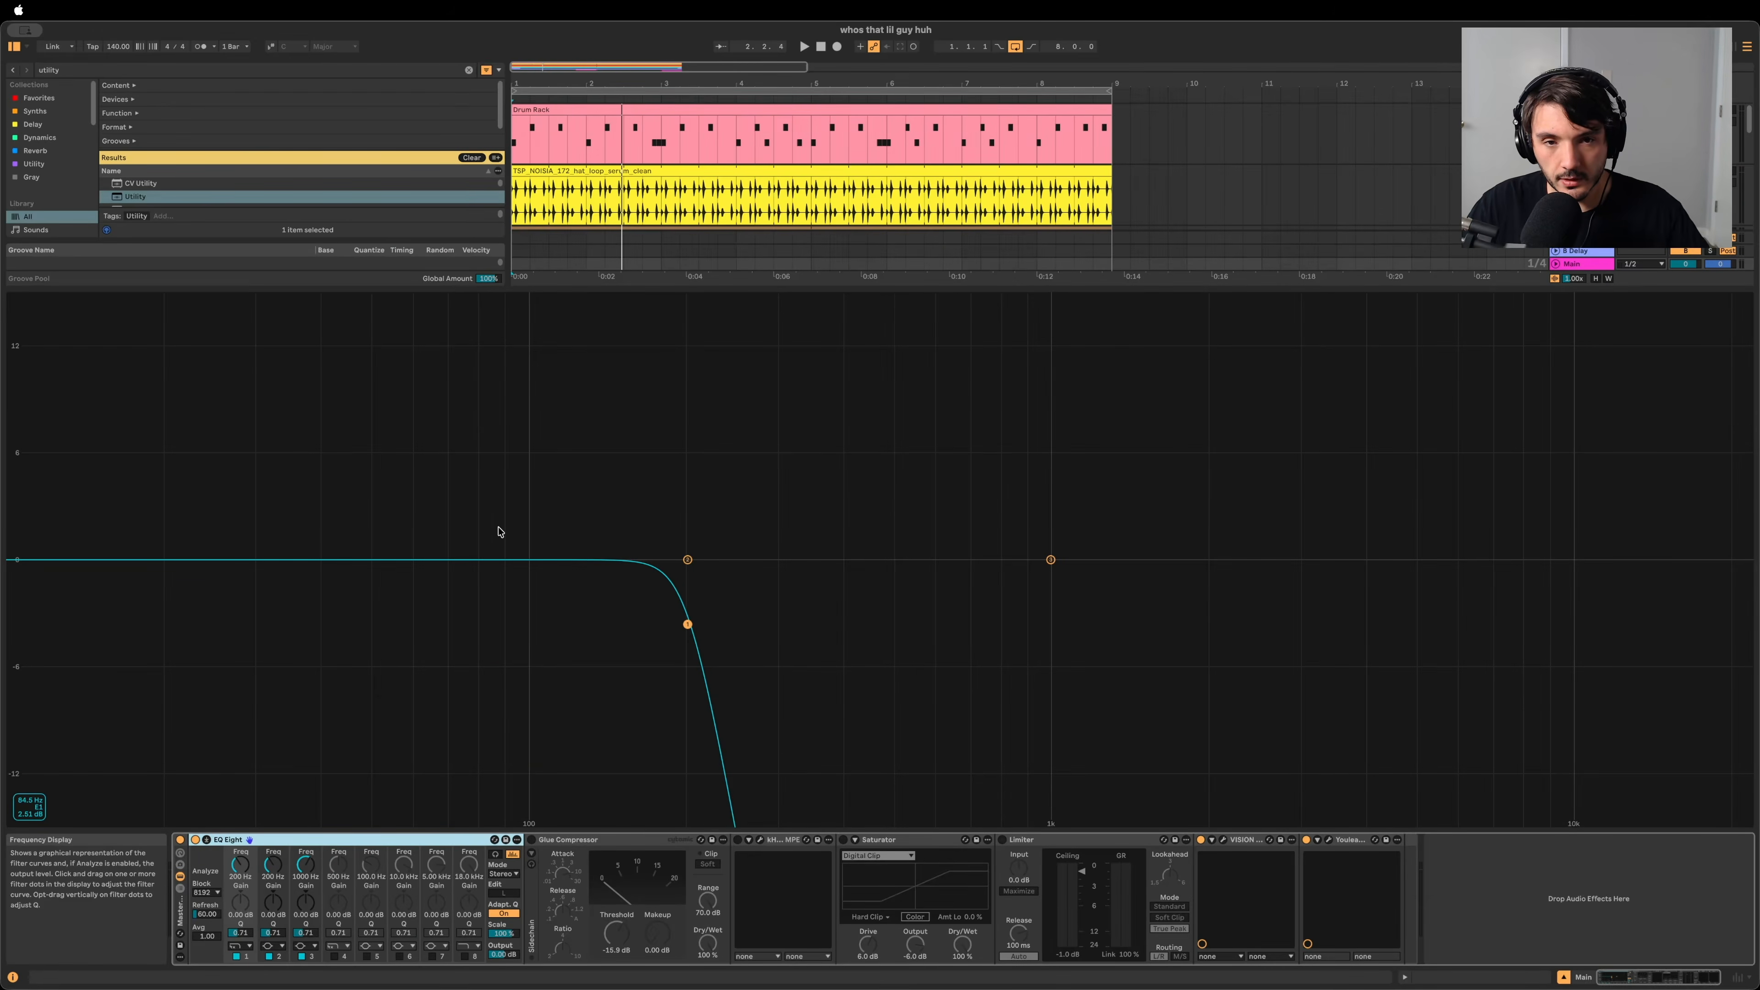
pyautogui.press('space')
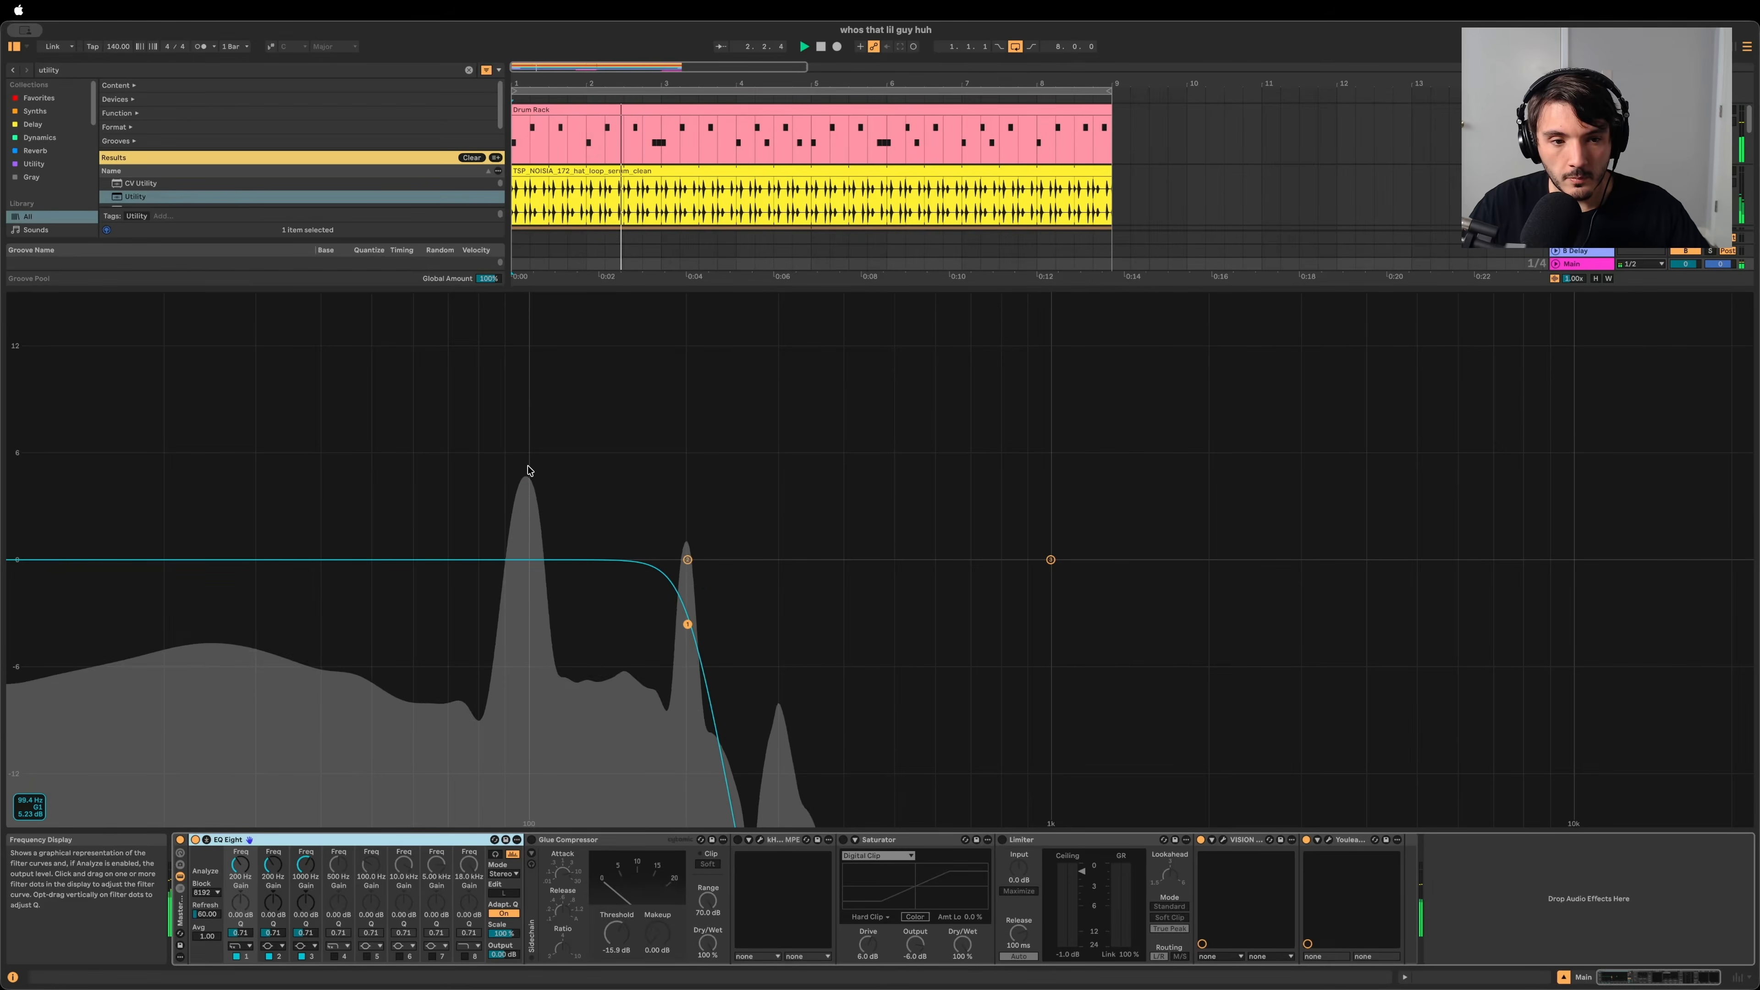
pyautogui.moveTo(1296, 287); pyautogui.dragTo(1312, 826)
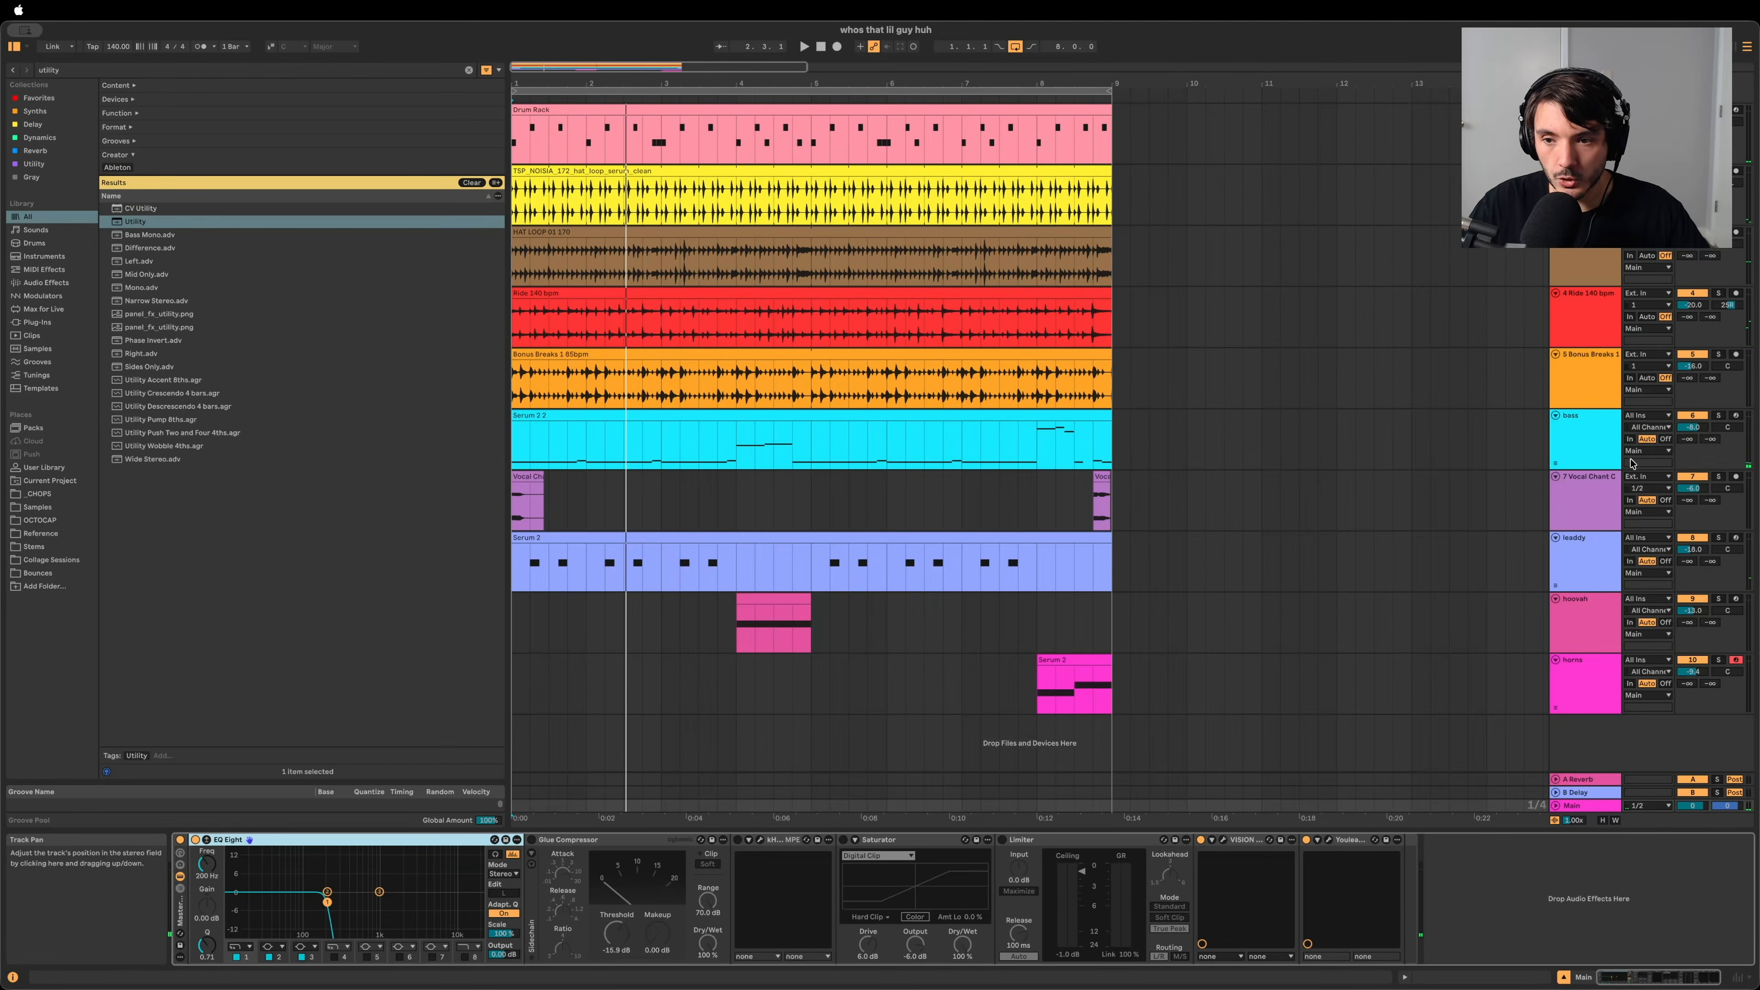
# Step: Lower the gain of band 1 in the bass track's EQ Eight to -6 dB and play the mix
pyautogui.click(1584, 439)
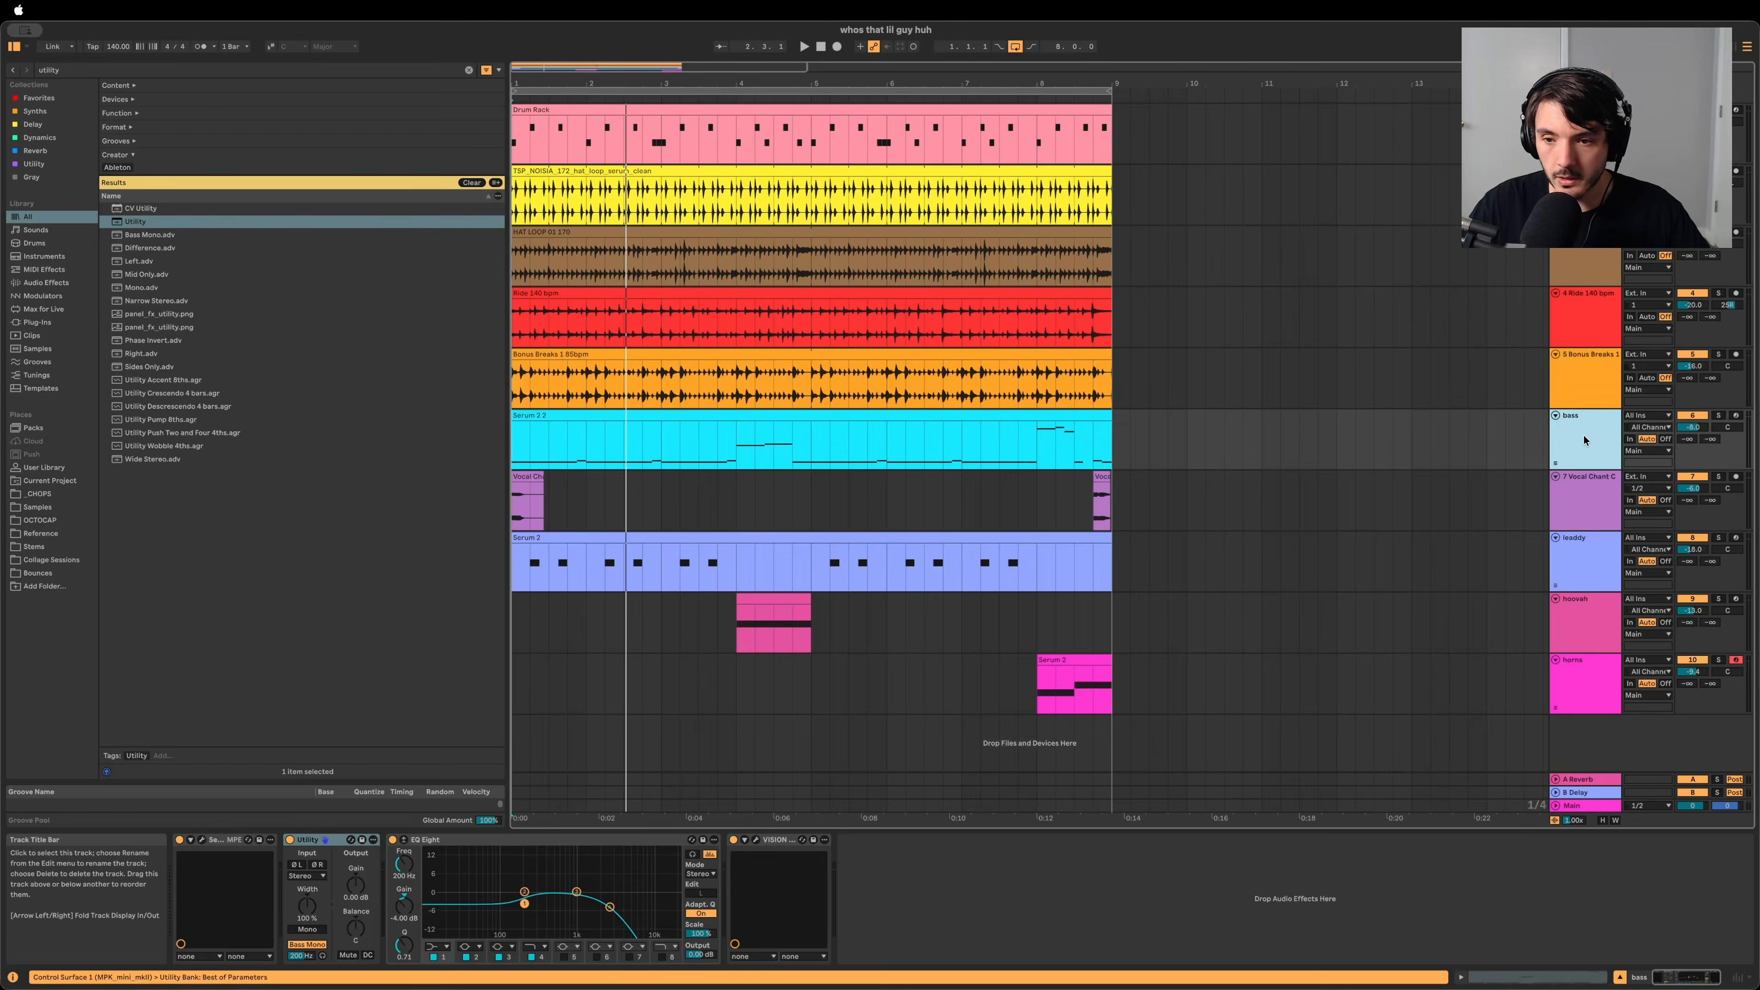
pyautogui.click(408, 905)
pyautogui.press('space')
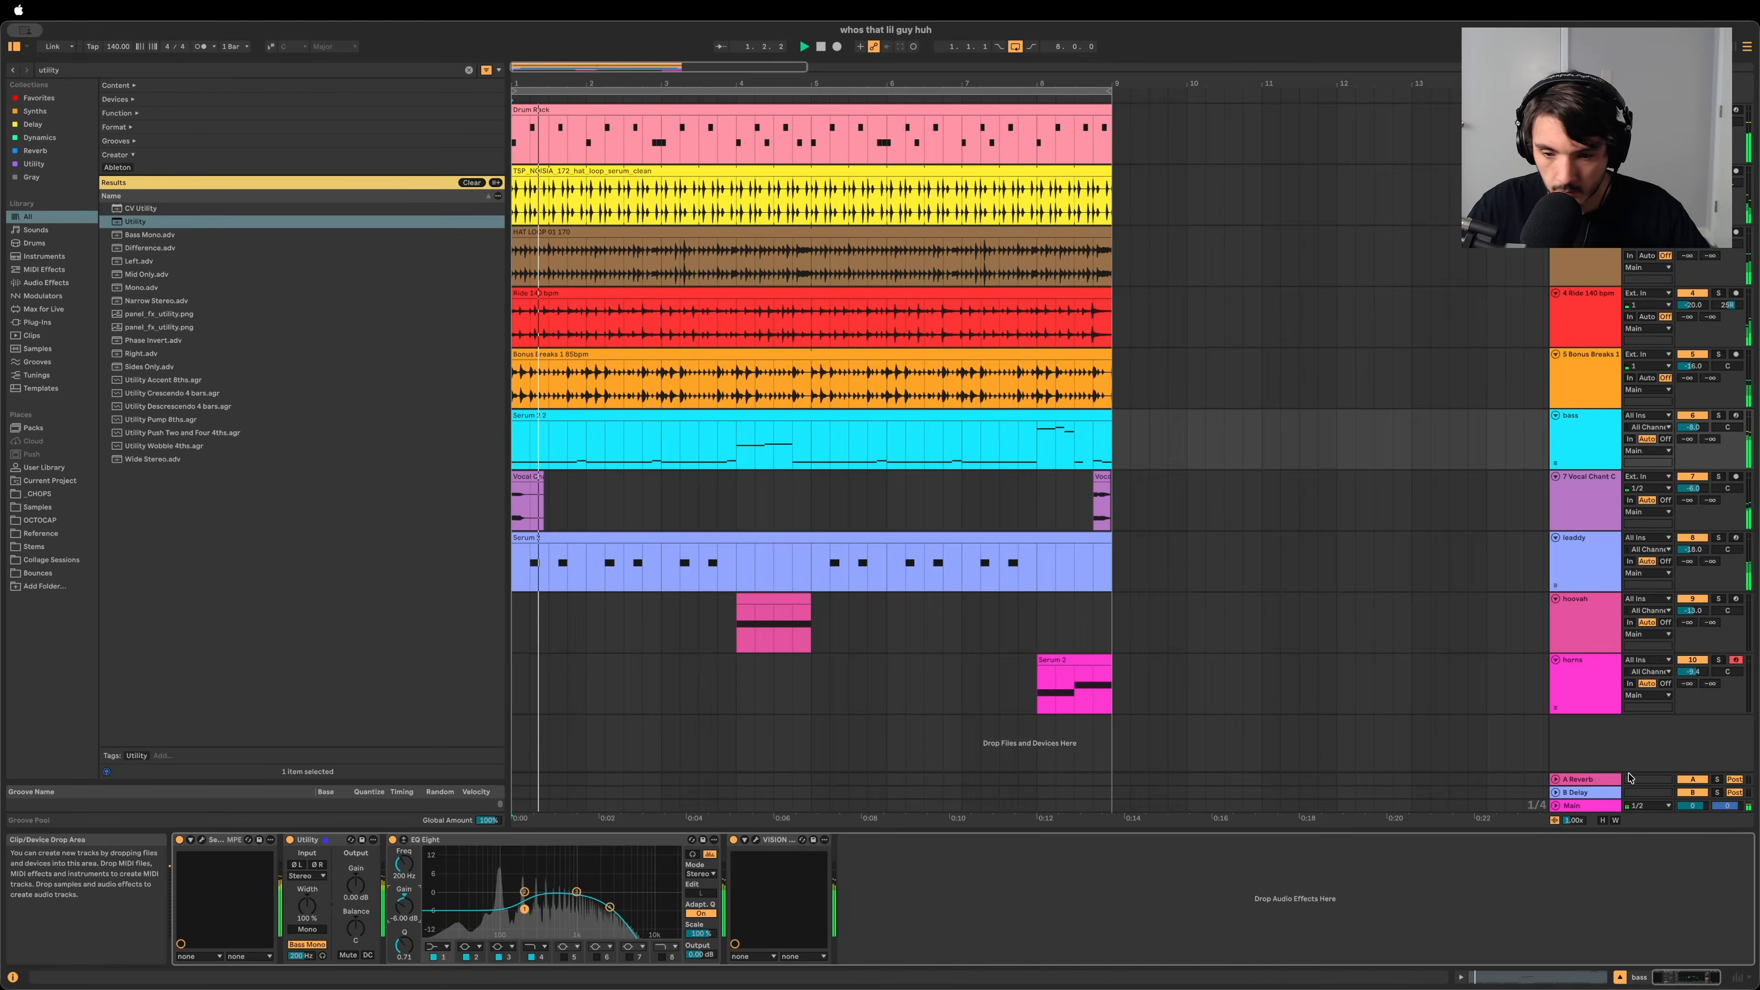
# Step: Recheck the playing mix's low-end spectrum in the enlarged display of the Main track's EQ Eight
pyautogui.click(1587, 807)
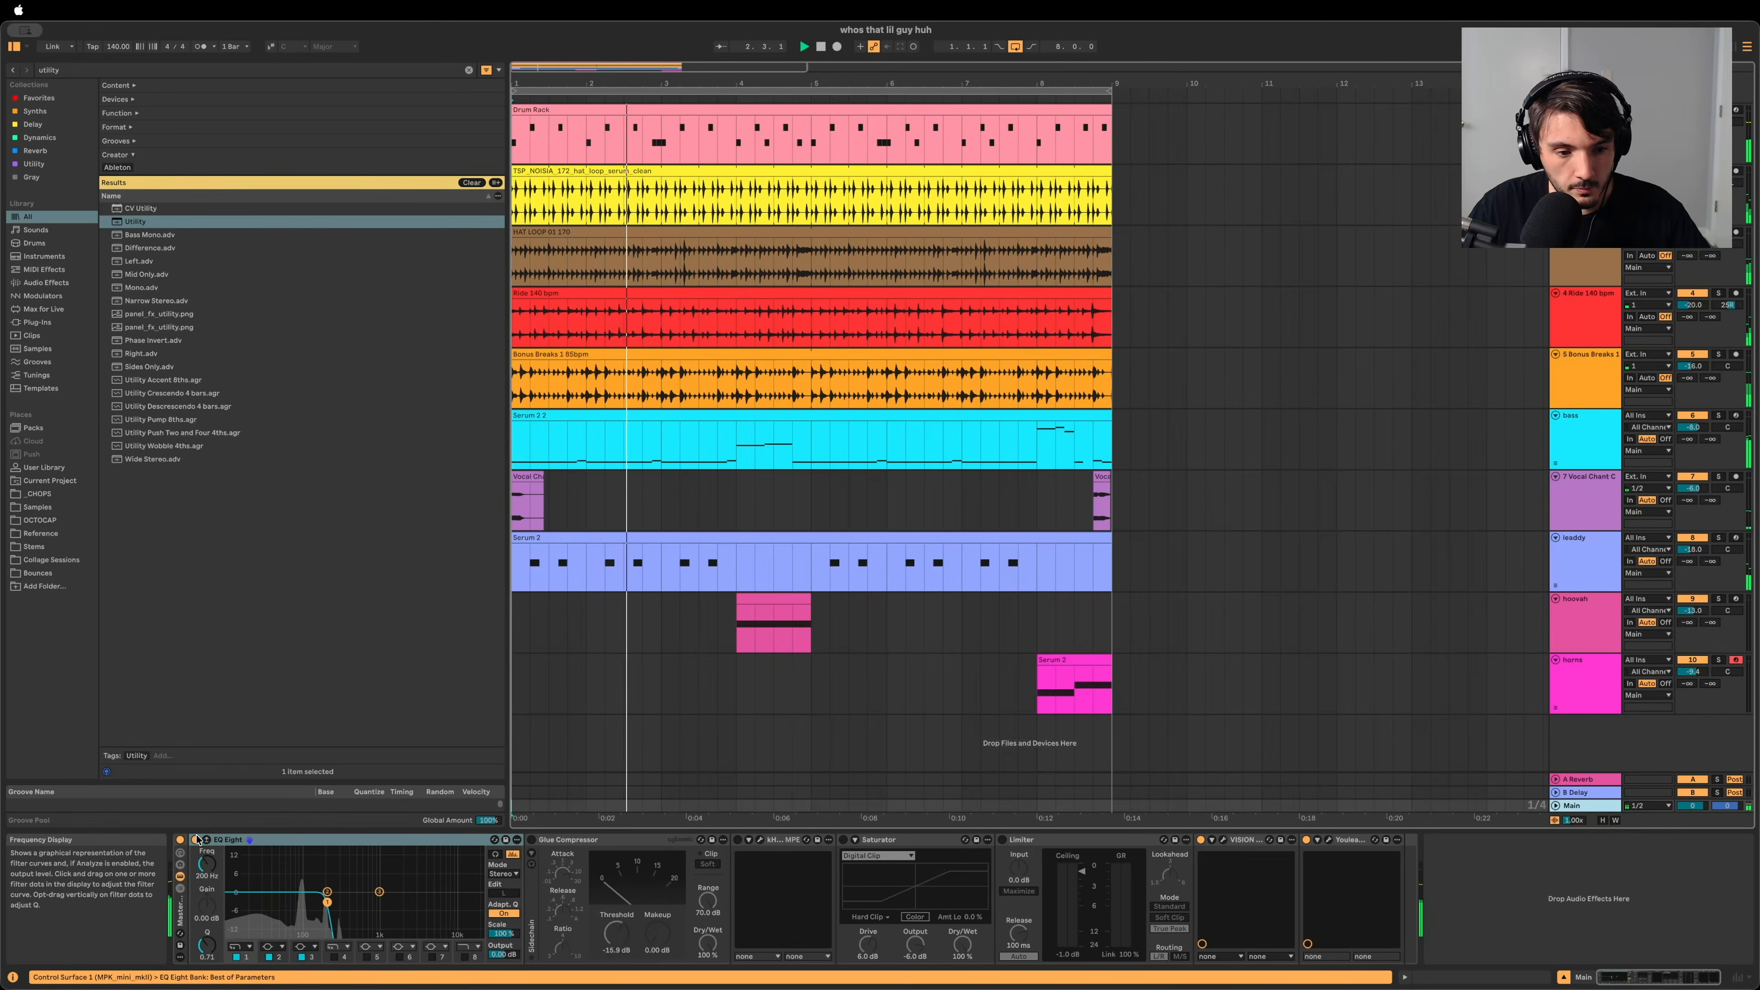
pyautogui.click(495, 854)
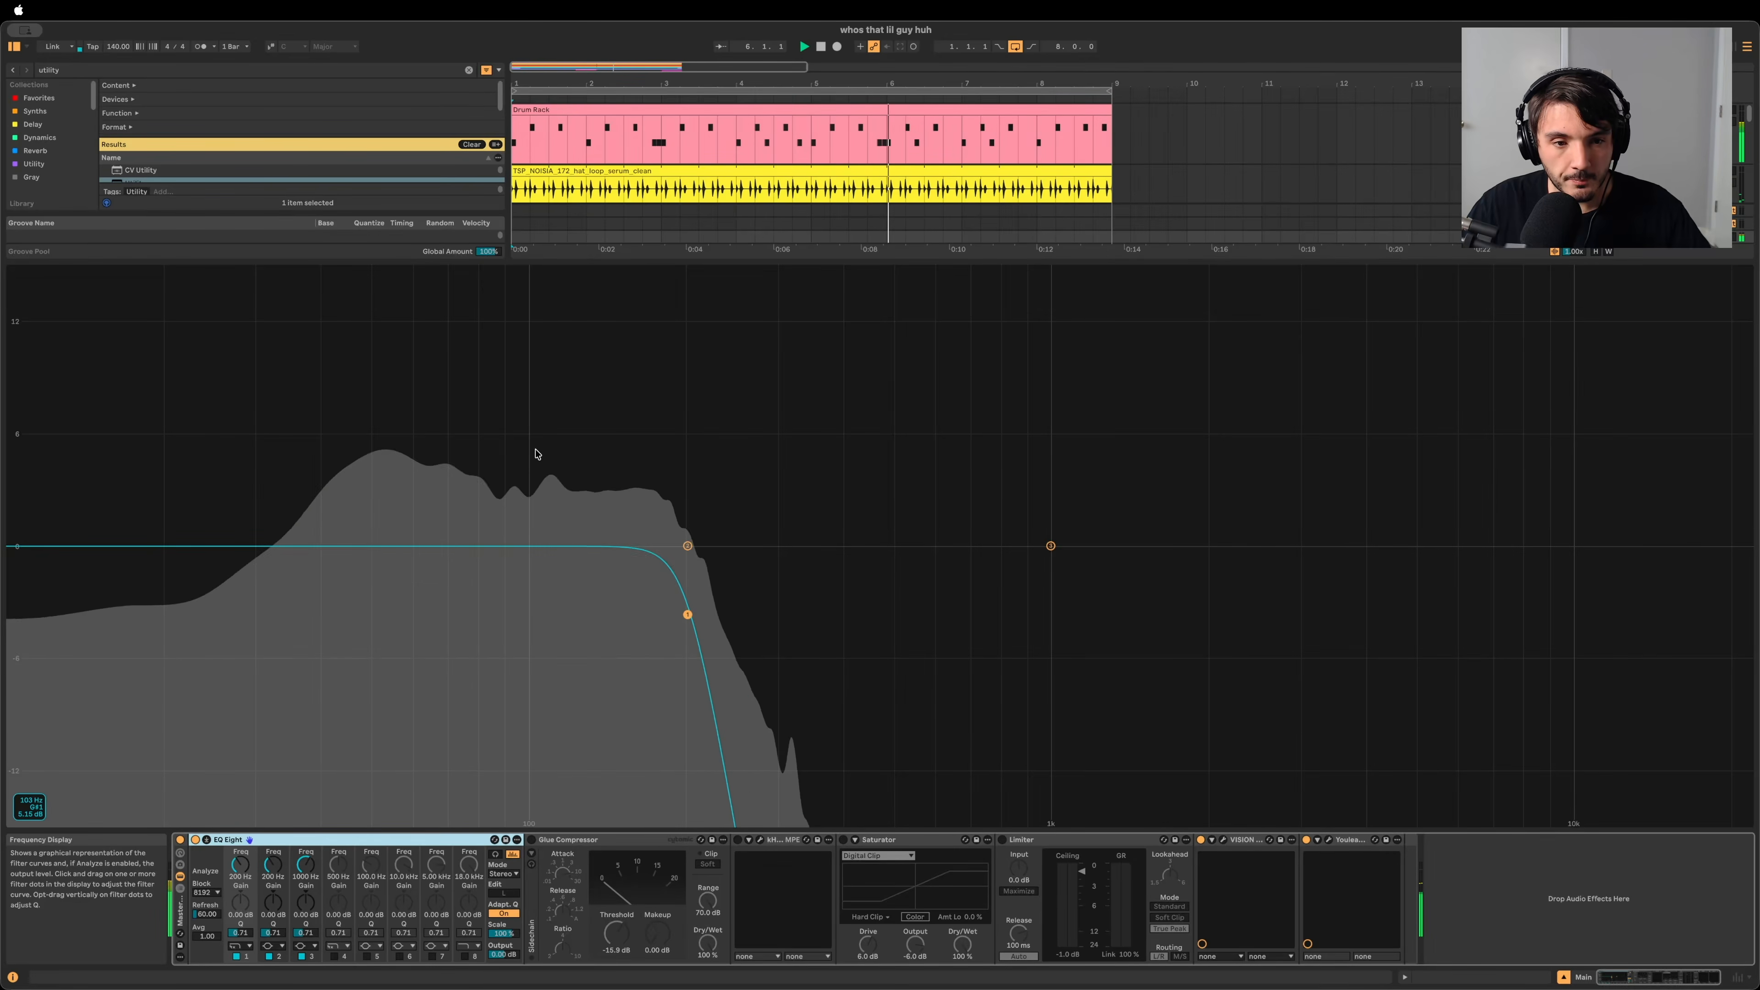
pyautogui.click(206, 840)
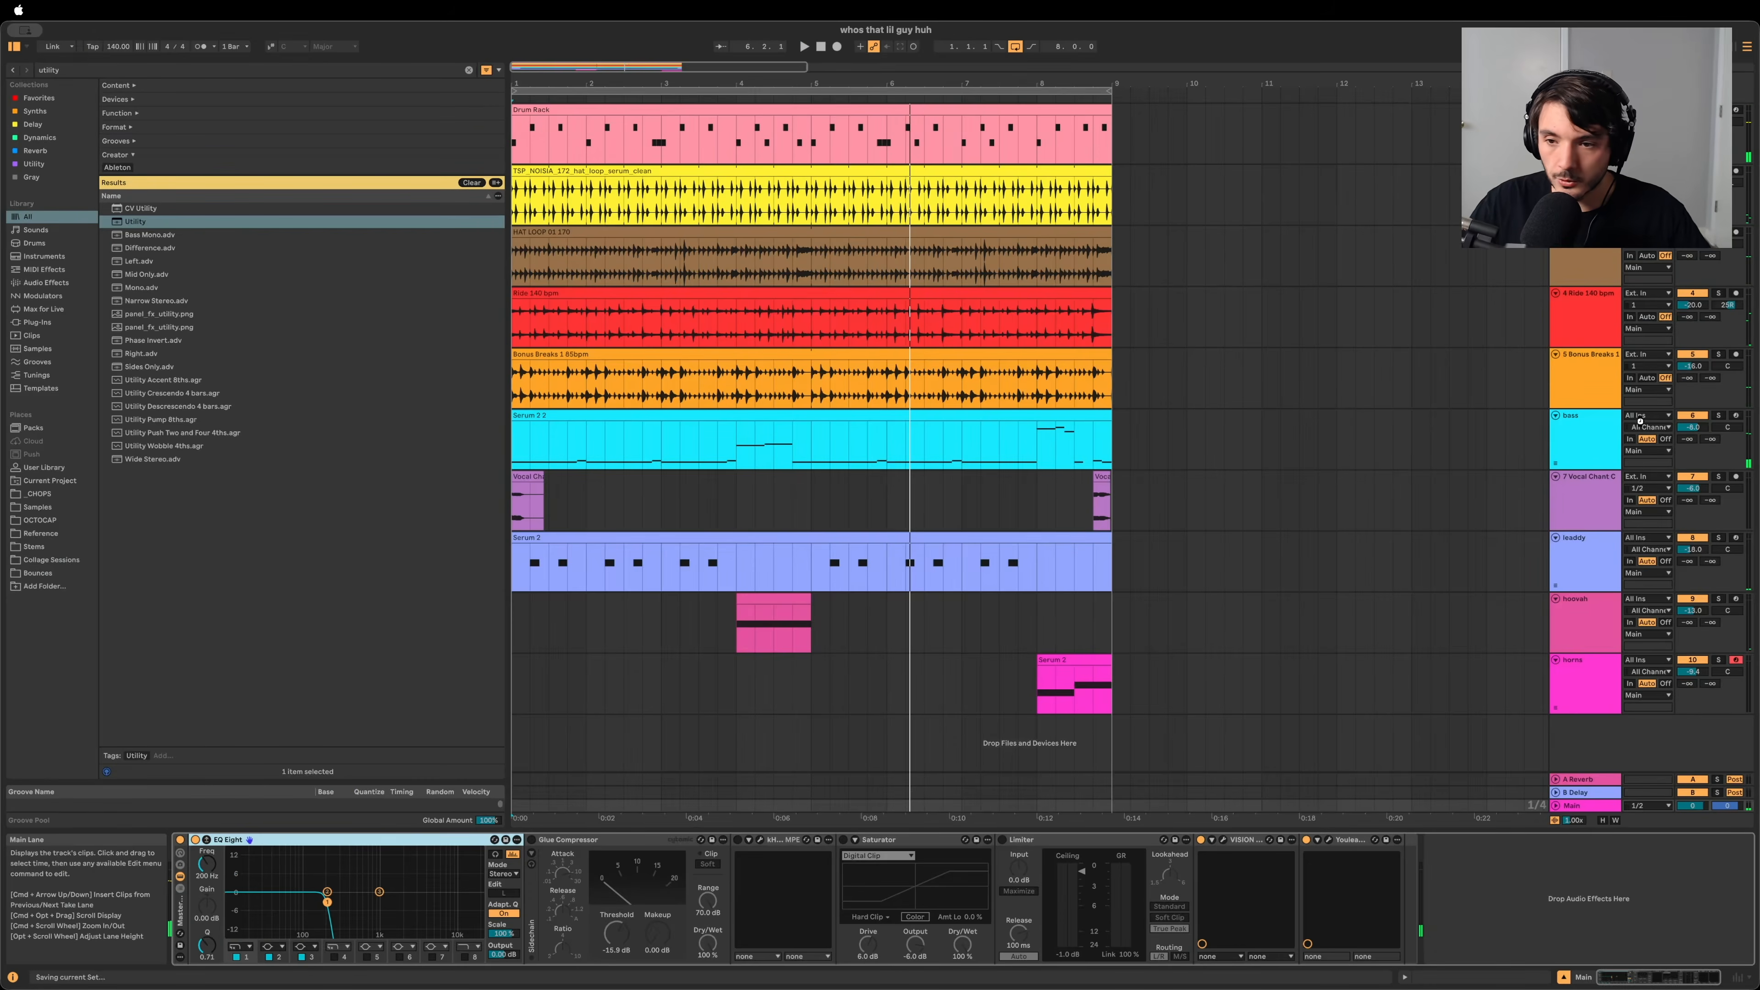
# Step: Insert a MIDI track below the bass track and load Serum 2 on it, searching the browser for "serum"
pyautogui.rightClick(1572, 432)
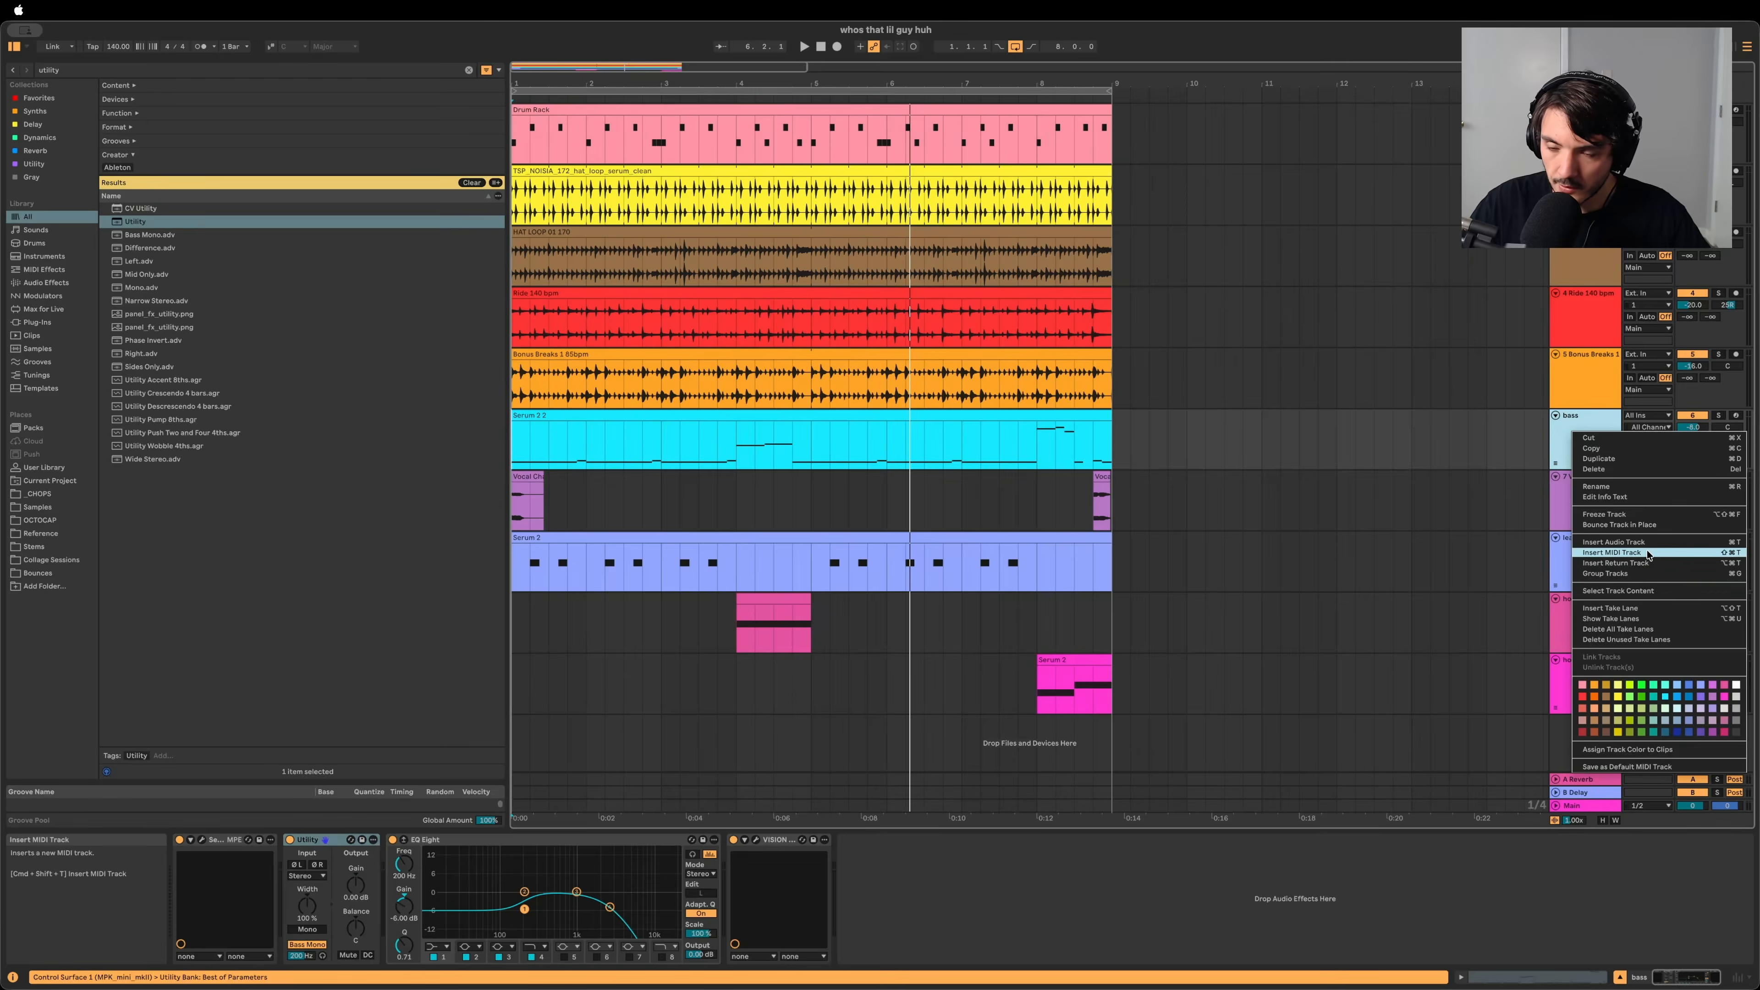
pyautogui.click(1611, 553)
pyautogui.press('super+f')
pyautogui.write('serum')
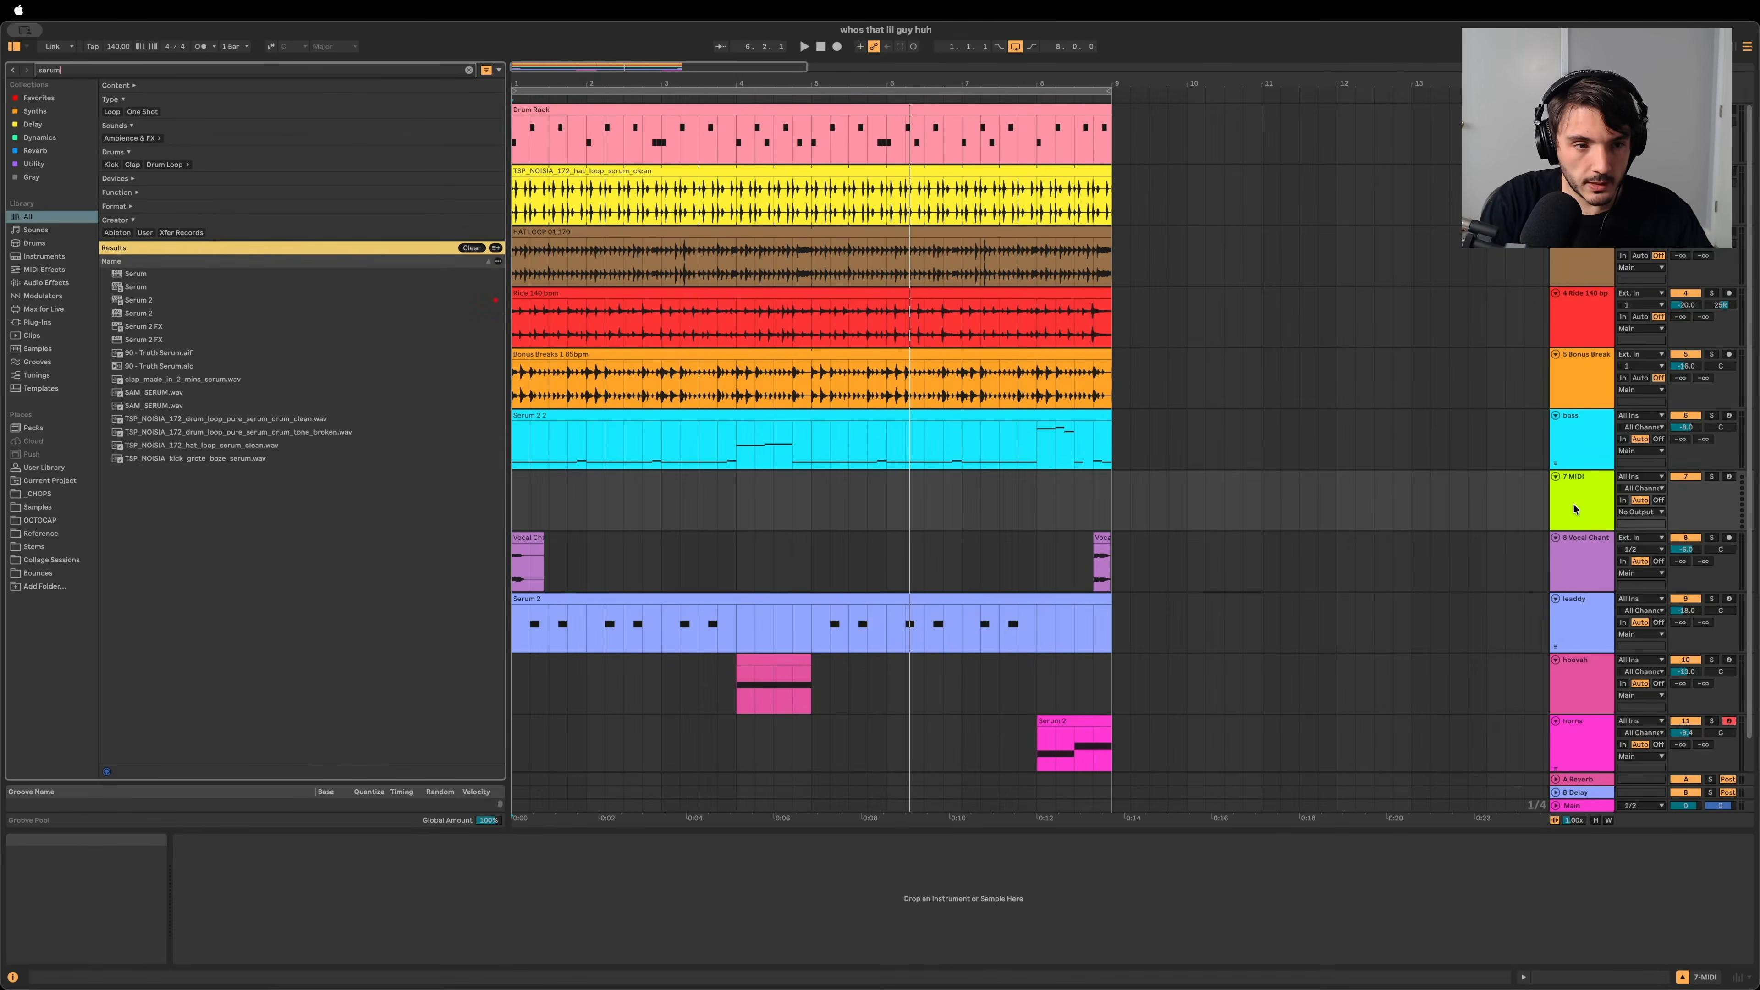
pyautogui.press('Down')
pyautogui.press('Return')
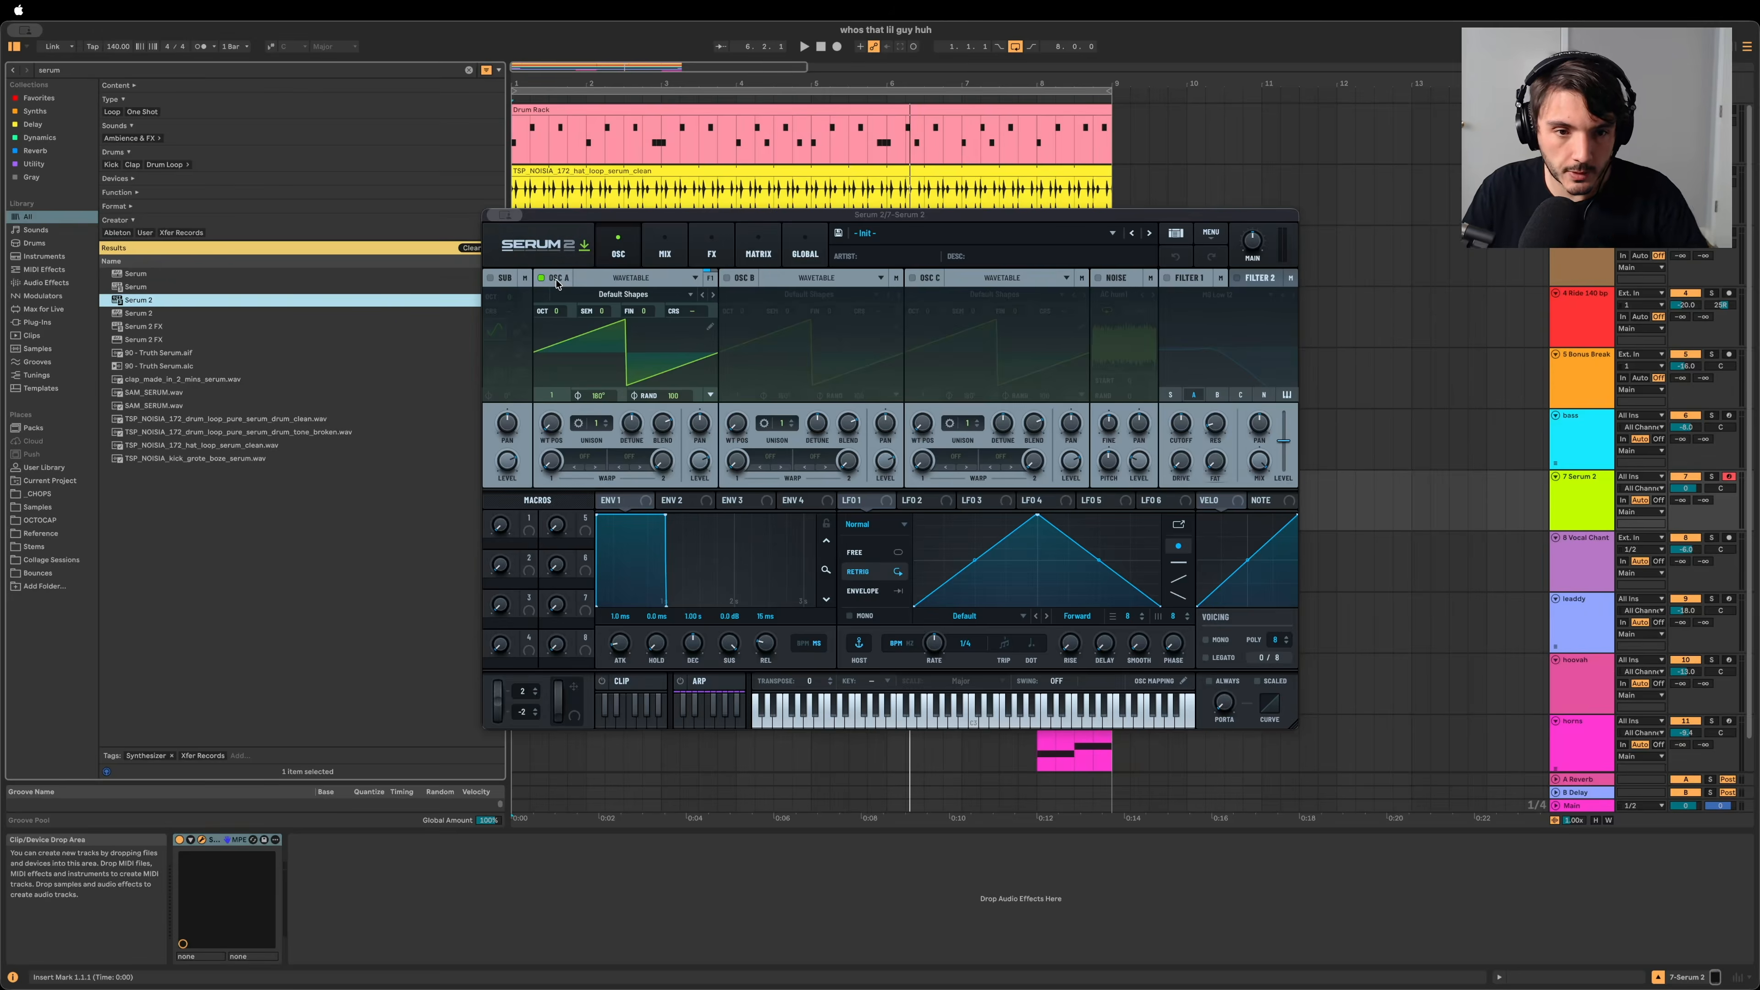
# Step: Switch Serum 2 from oscillator A to the Sub oscillator and copy the bass MIDI clip onto the new track
pyautogui.click(541, 278)
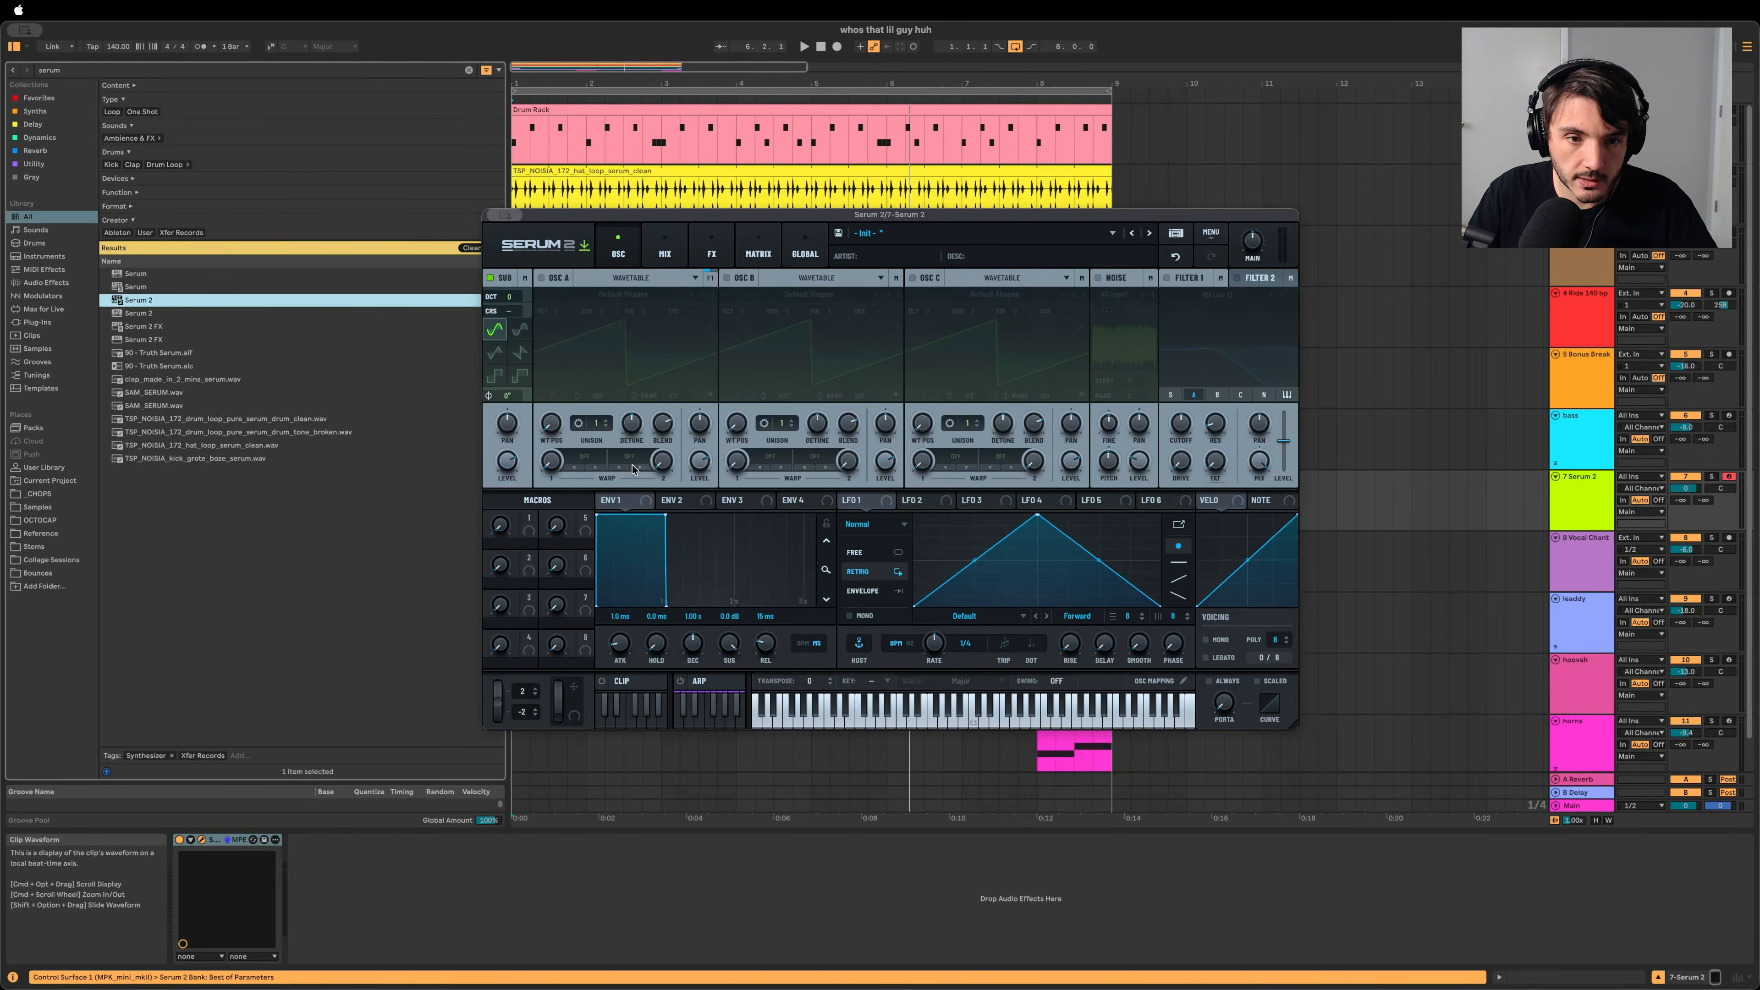
pyautogui.press('super+w')
pyautogui.keyDown('alt'); pyautogui.moveTo(610, 416); pyautogui.dragTo(612, 478); pyautogui.keyUp('alt')
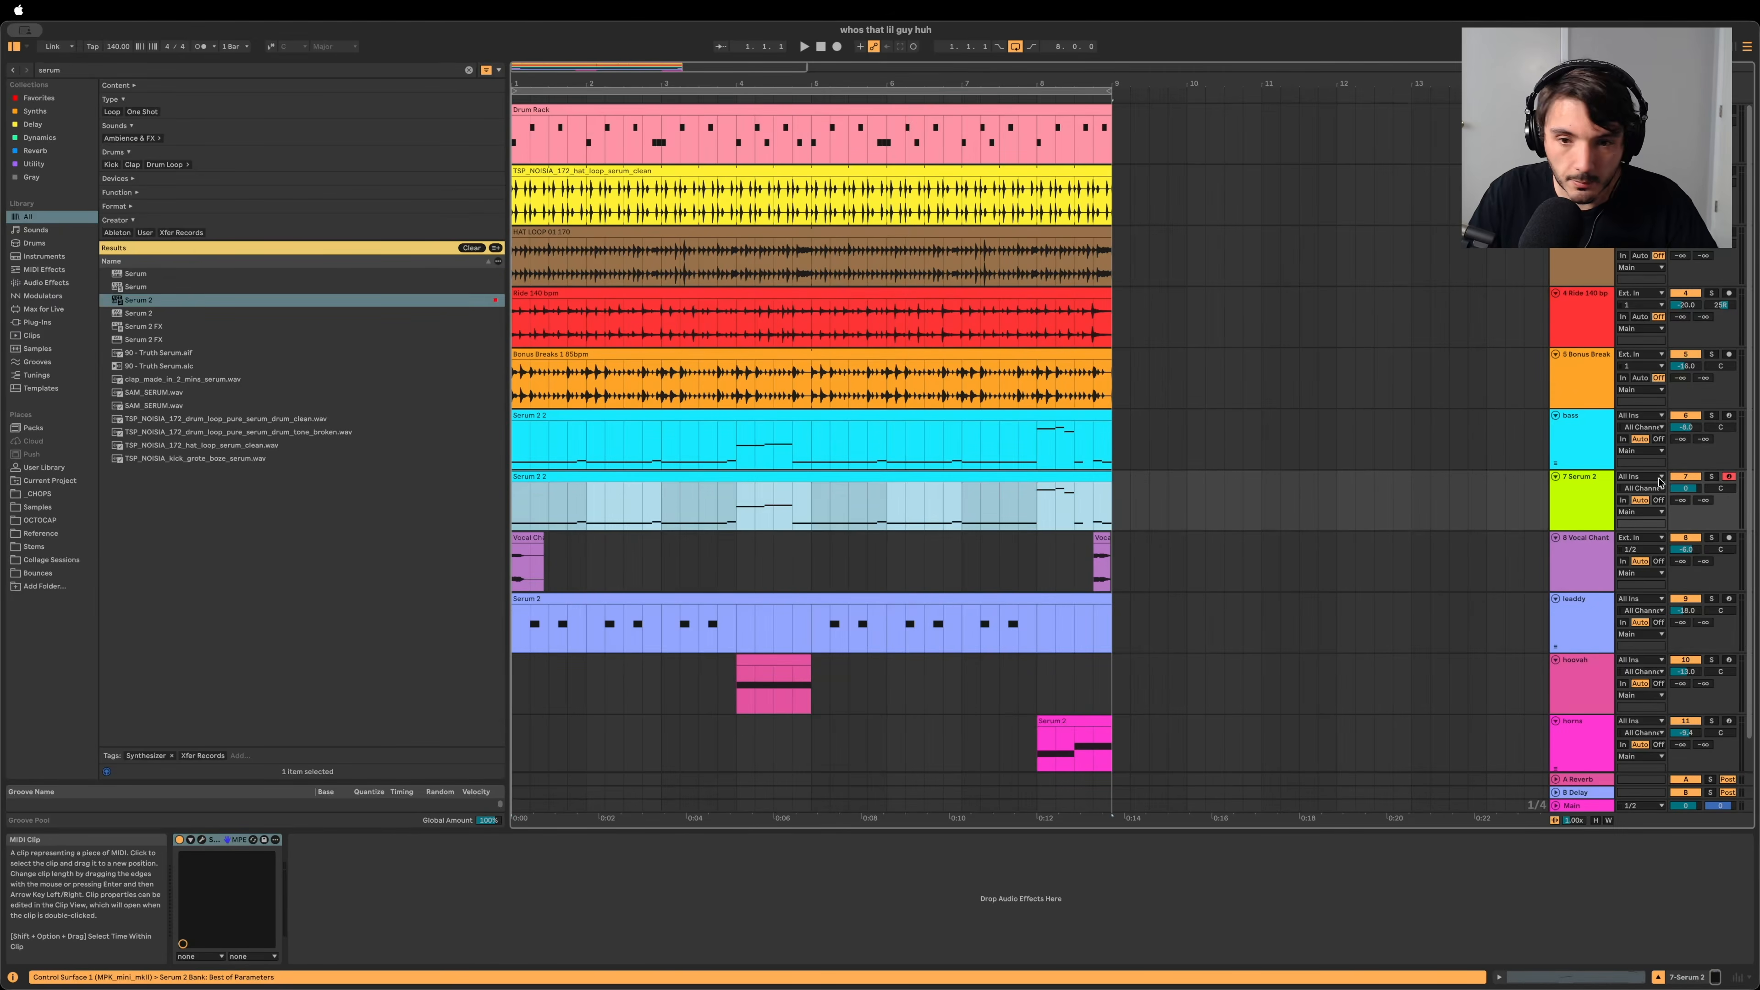
# Step: Solo the new Serum 2 track, add EQ Eight by searching the browser for "eq", and play the part
pyautogui.click(1713, 477)
pyautogui.press('super+f')
pyautogui.write('eq')
pyautogui.doubleClick(146, 356)
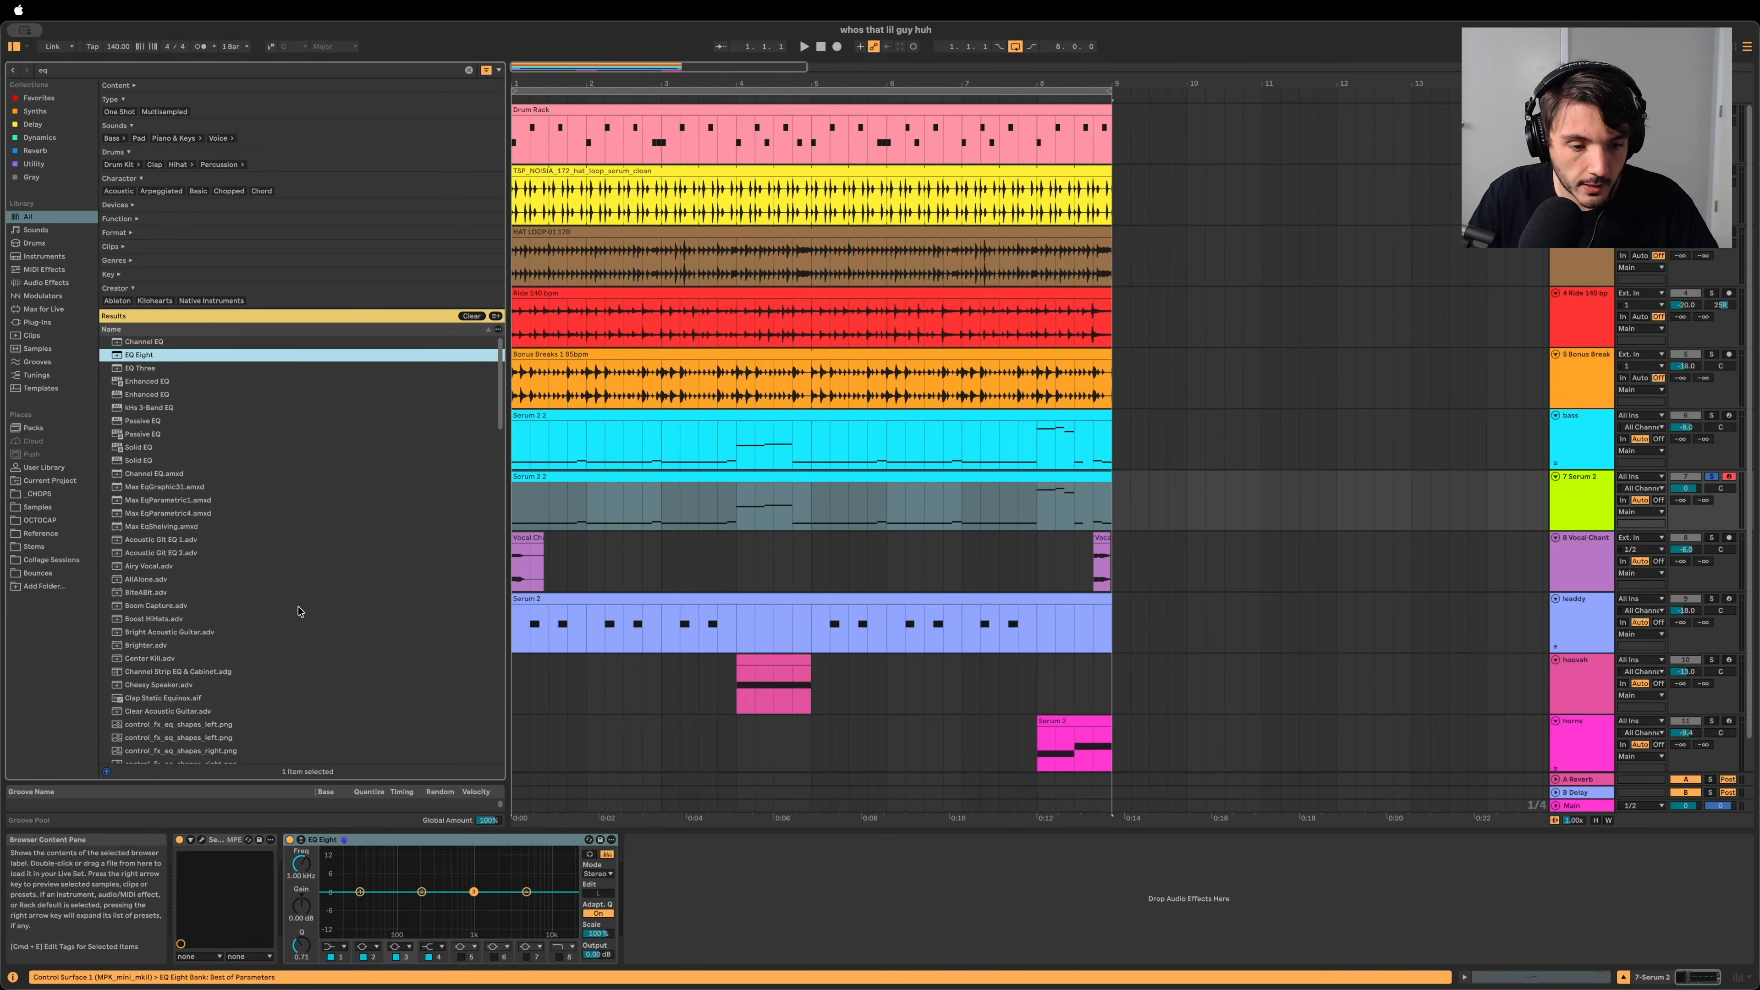
pyautogui.press('space')
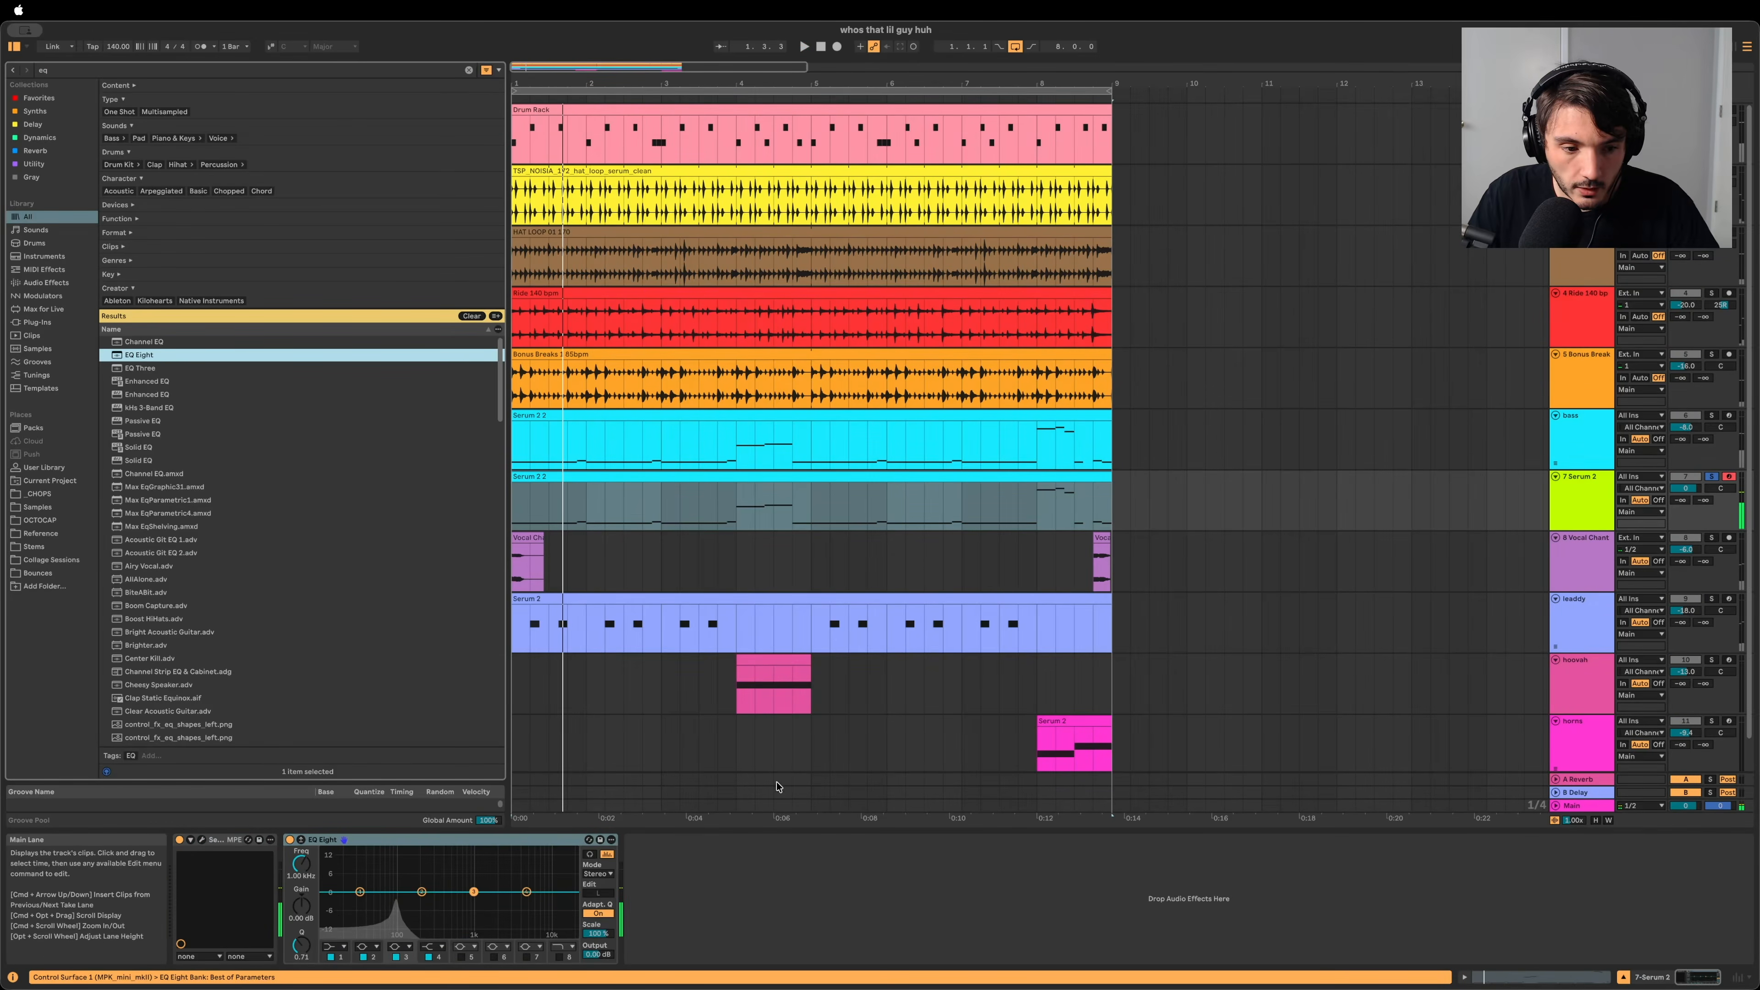
# Step: Set the Sub oscillator's octave to -1 in Serum 2 and play the soloed part
pyautogui.click(202, 839)
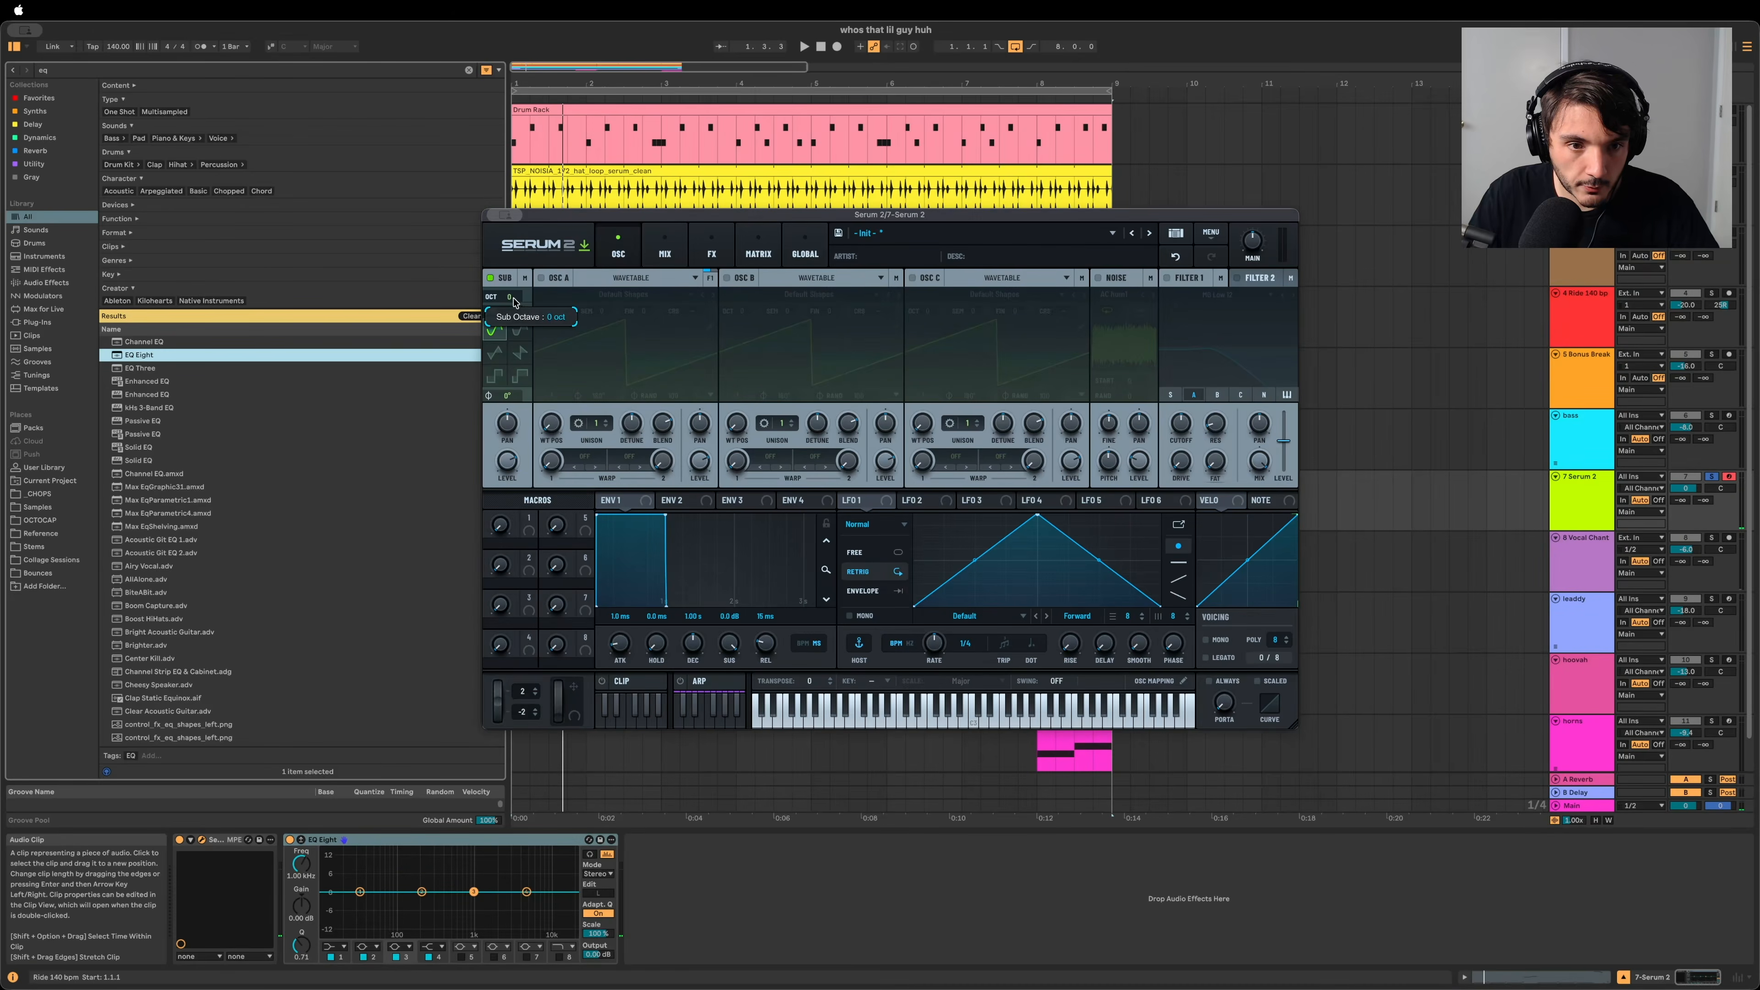
pyautogui.press('space')
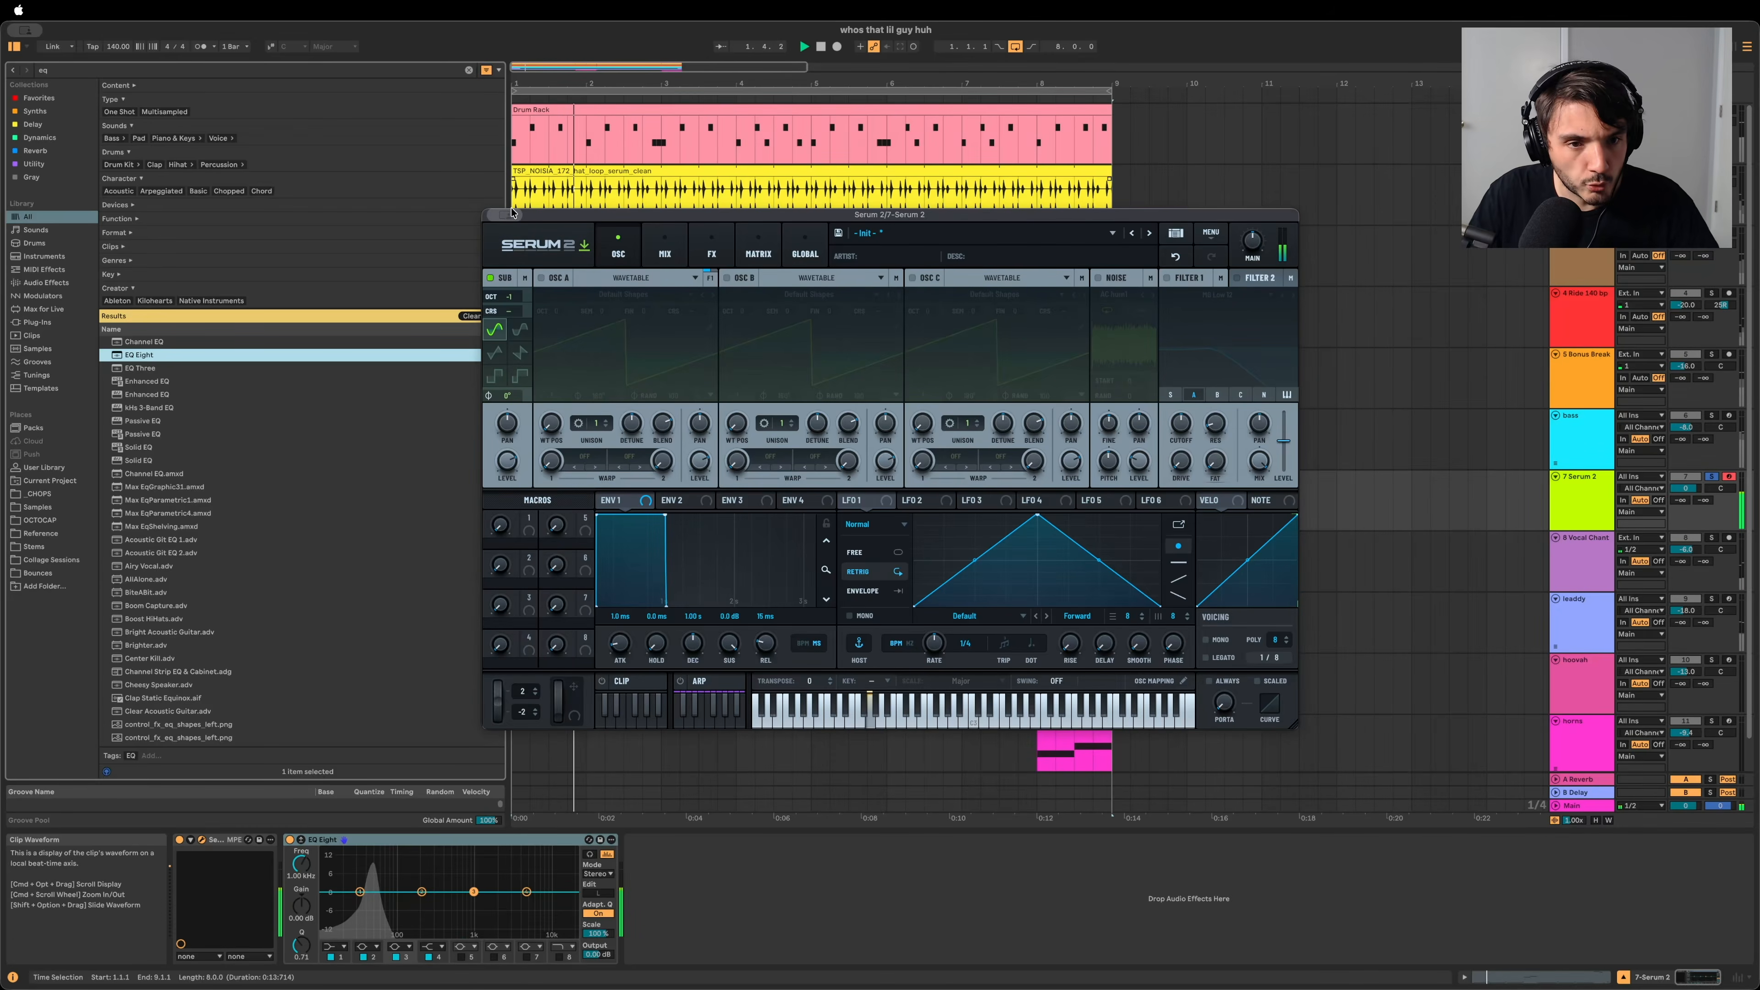
pyautogui.click(494, 215)
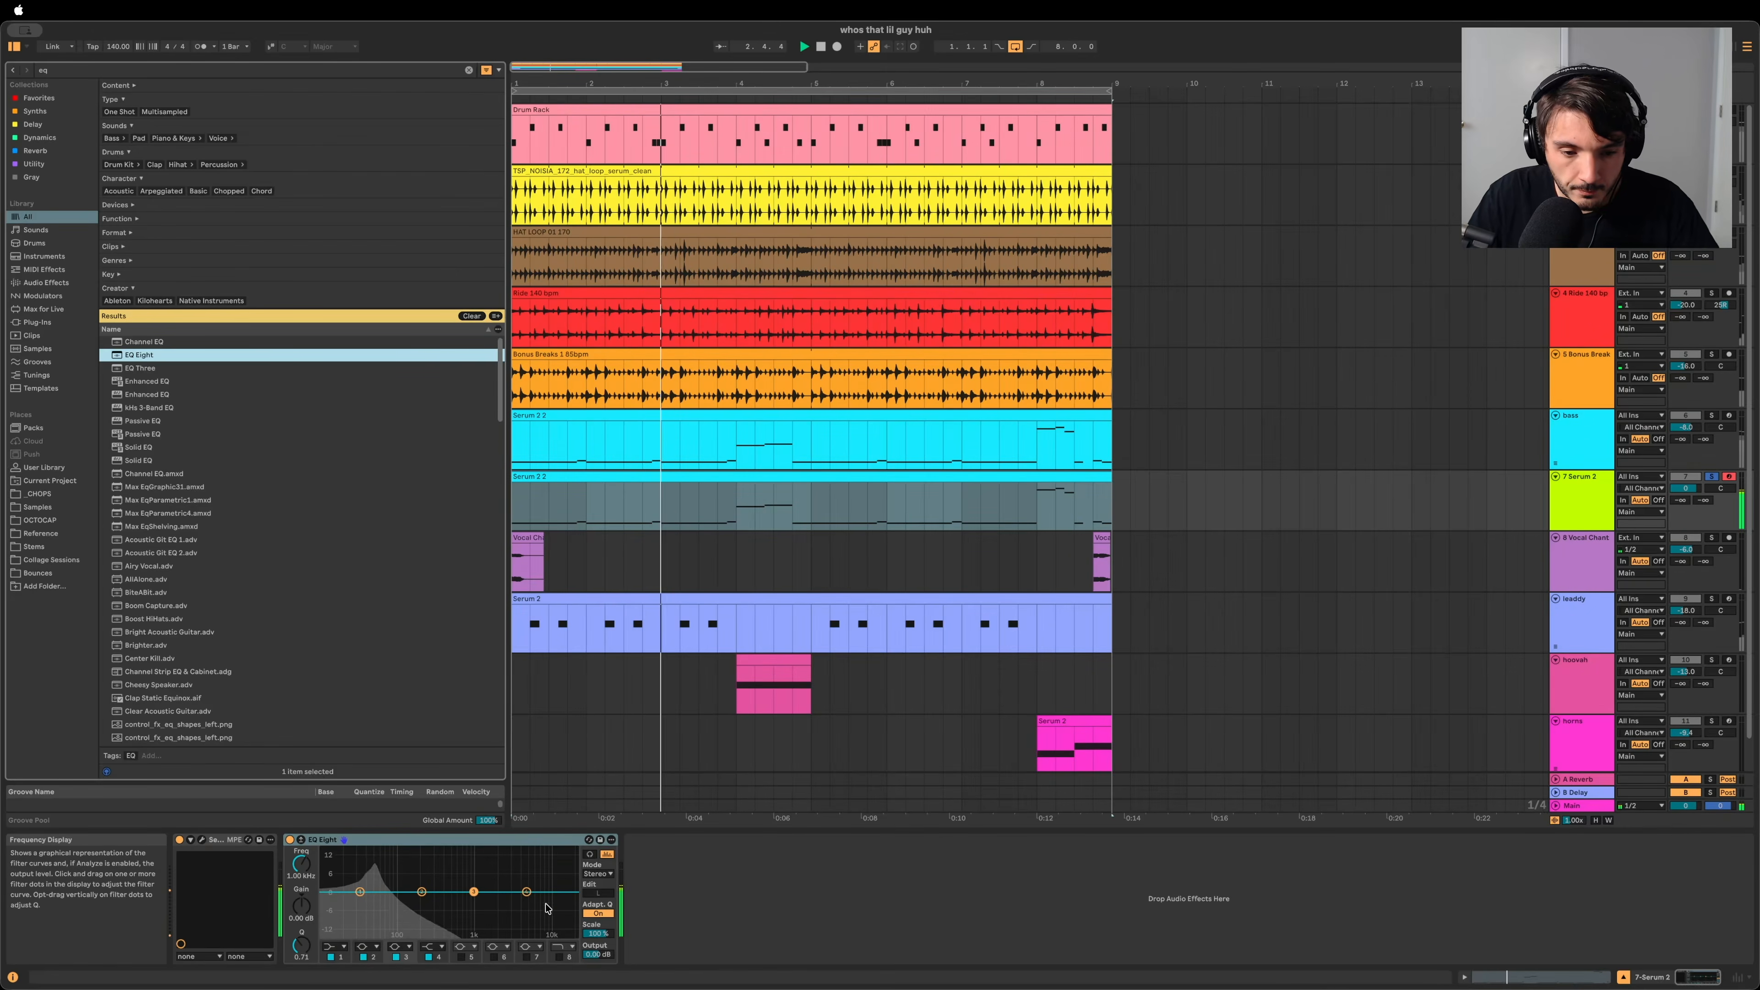
# Step: Change band 4 of the new track's EQ Eight to a high cut at 122 Hz
pyautogui.click(421, 942)
pyautogui.click(428, 946)
pyautogui.click(429, 935)
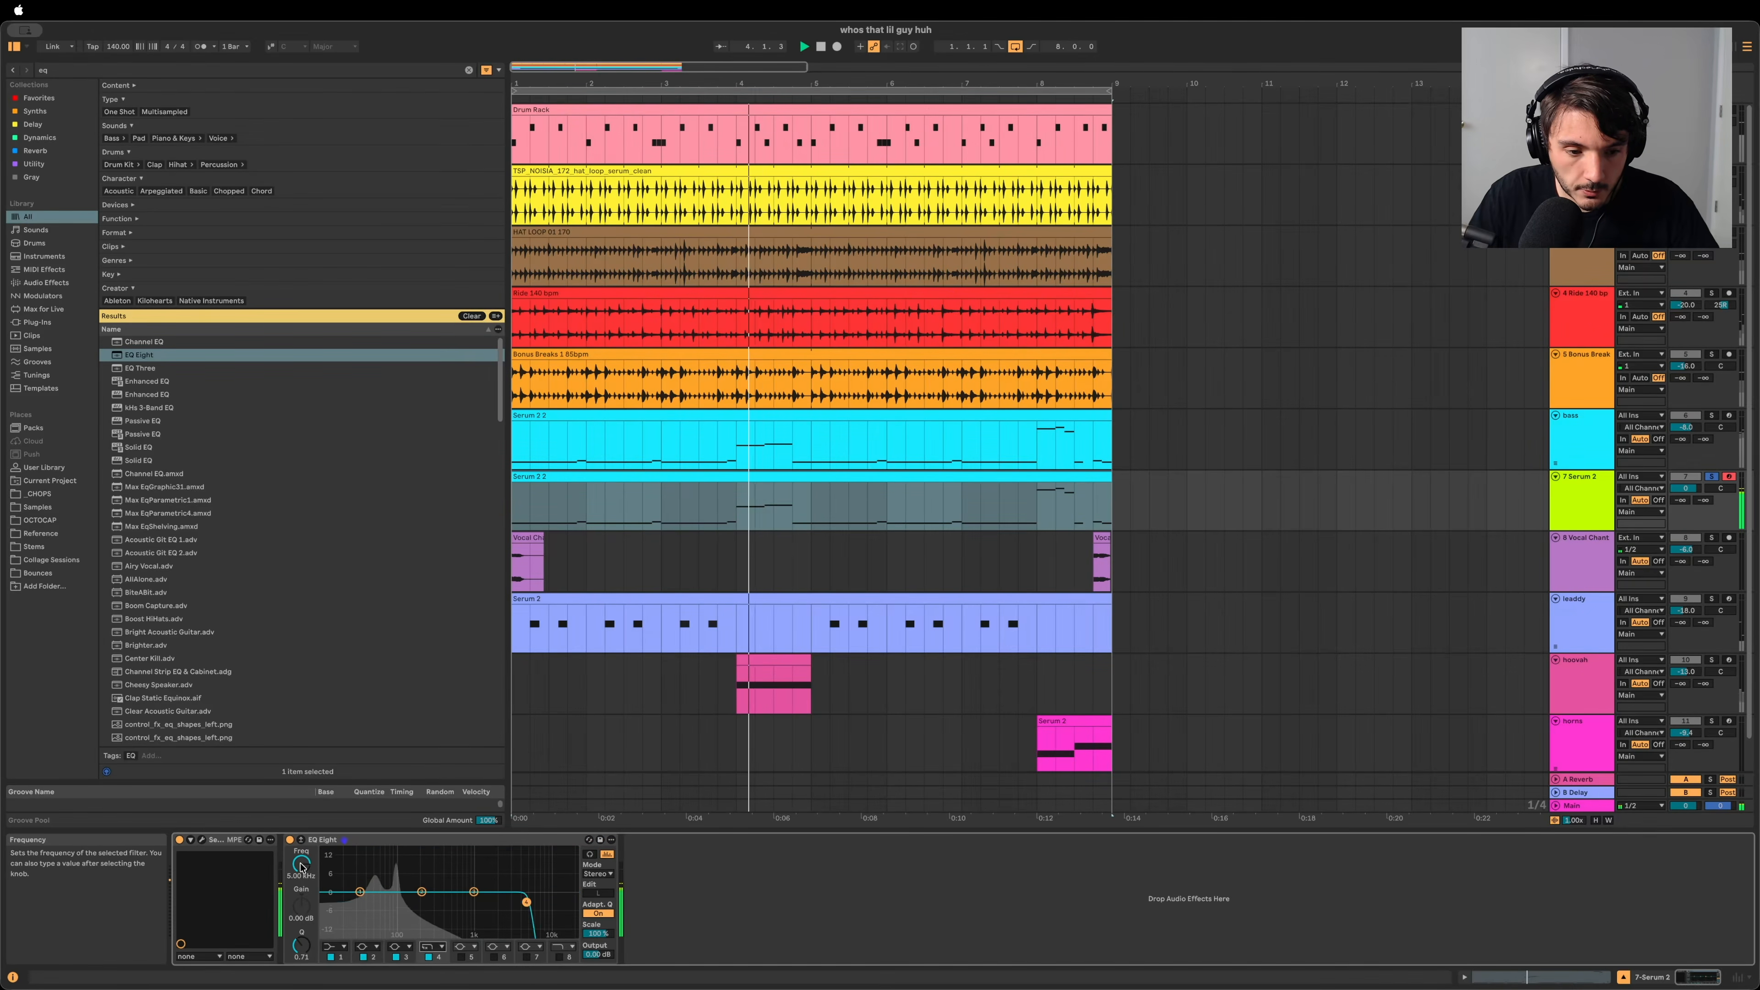
pyautogui.moveTo(301, 864); pyautogui.dragTo(301, 933)
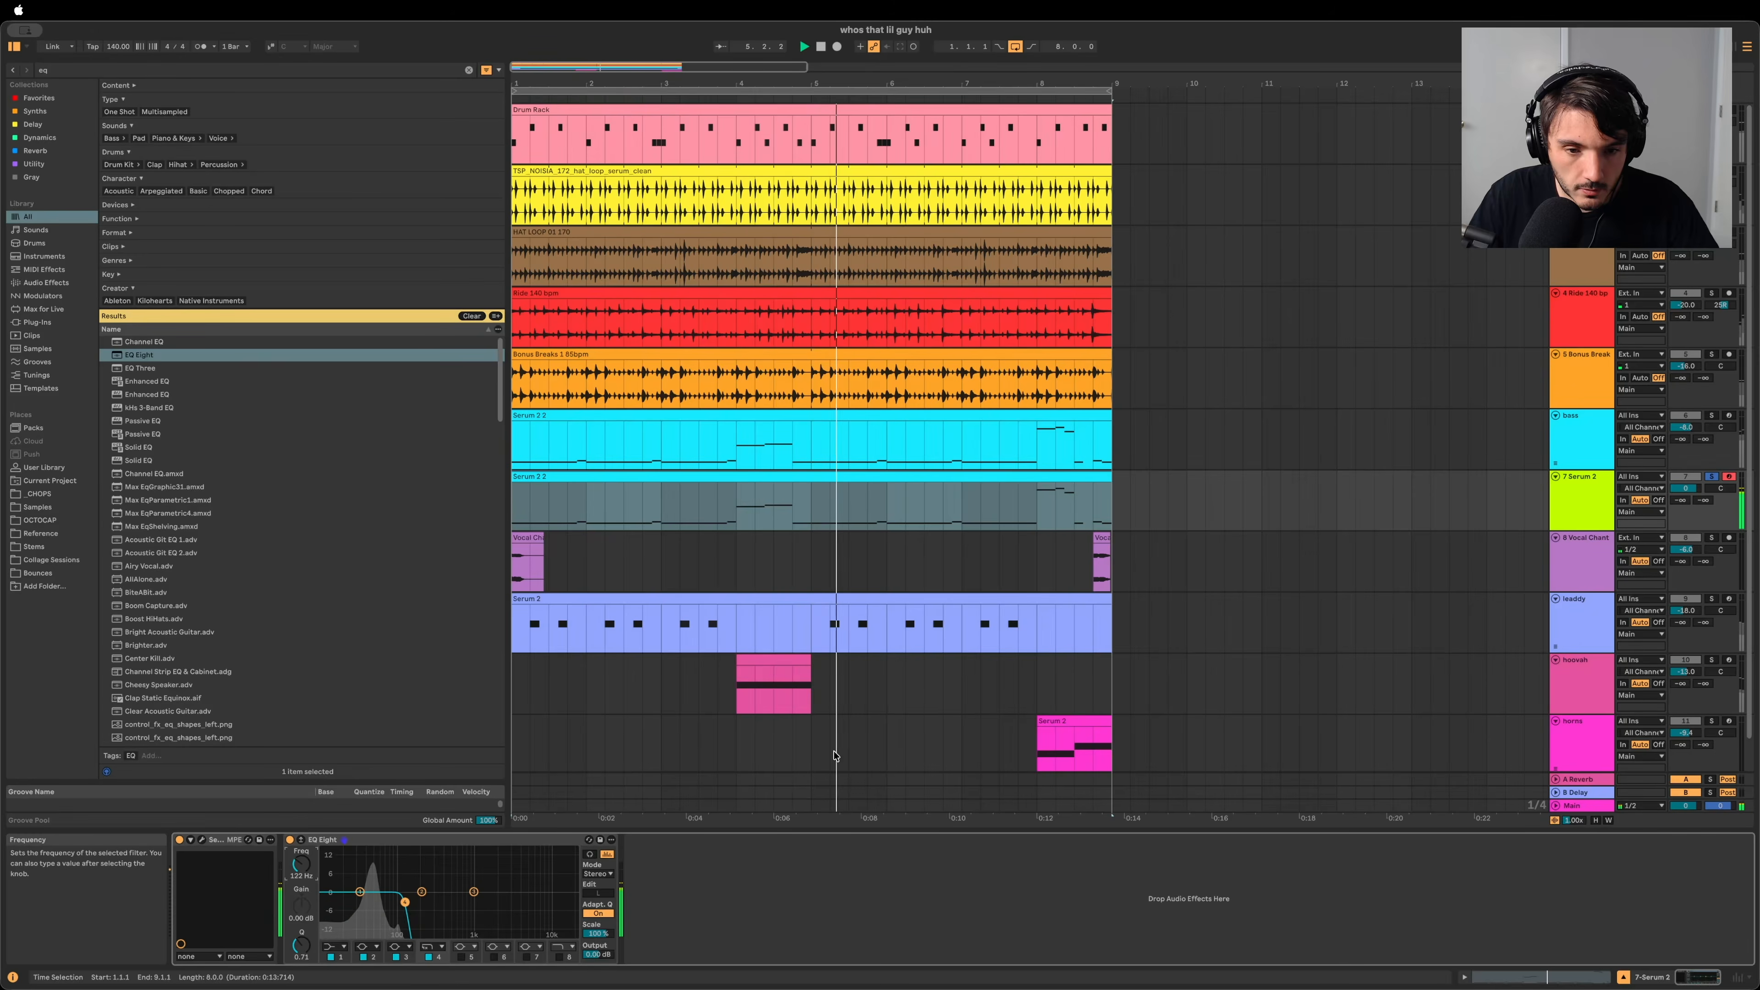
# Step: Solo the bass track alongside the new track, rename the new track as sub, and play both
pyautogui.keyDown('super'); pyautogui.click(1711, 416); pyautogui.keyUp('super')
pyautogui.click(1576, 495)
pyautogui.press('super+r')
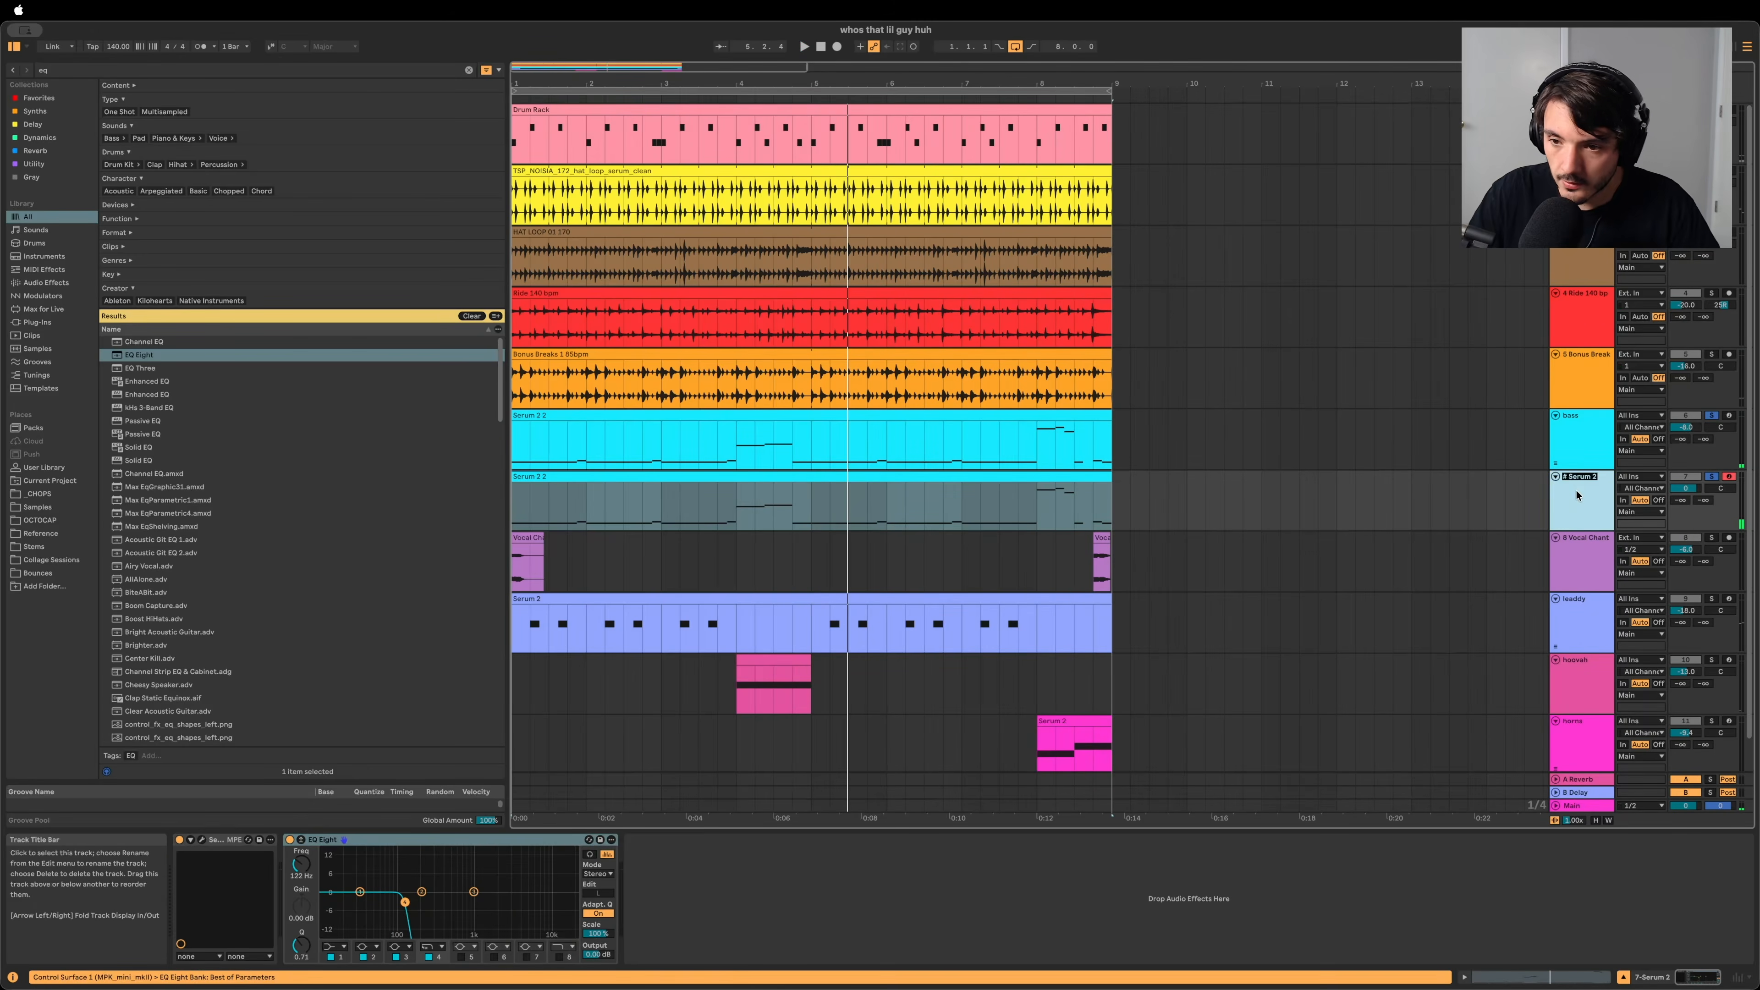
pyautogui.press('space')
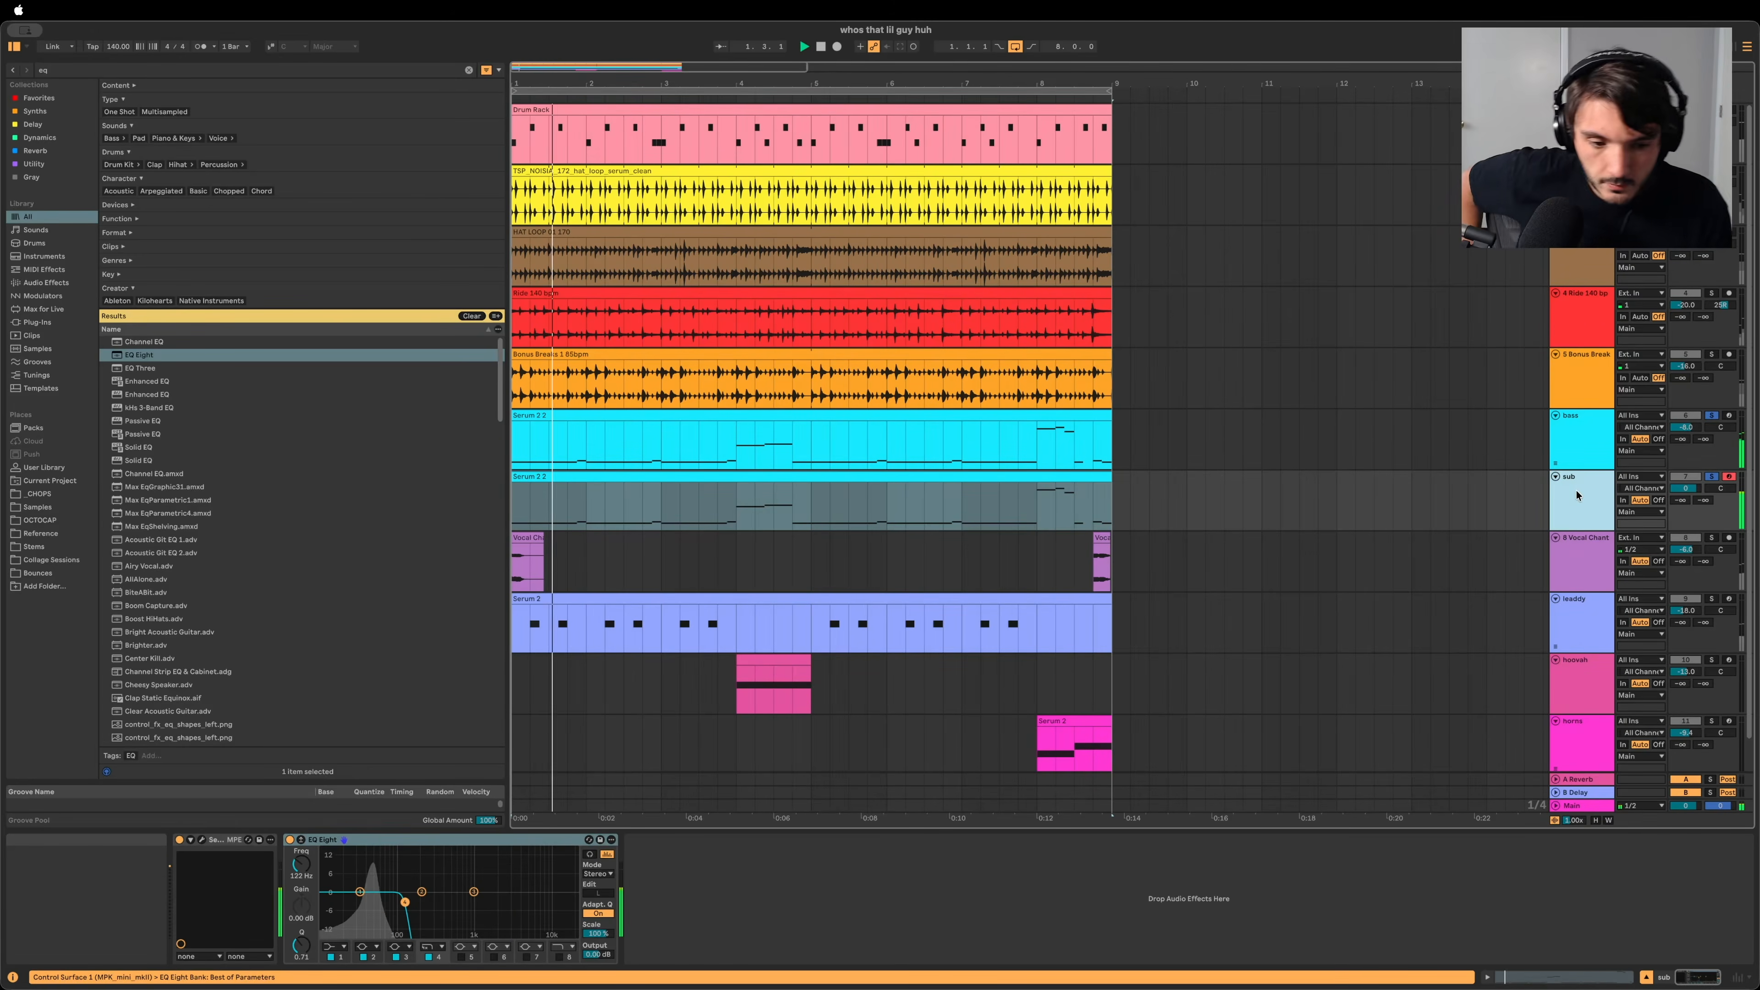
# Step: Unsolo the bass and sub tracks and set the sub track's volume to about -11 dB while auditioning the full mix
pyautogui.click(1594, 449)
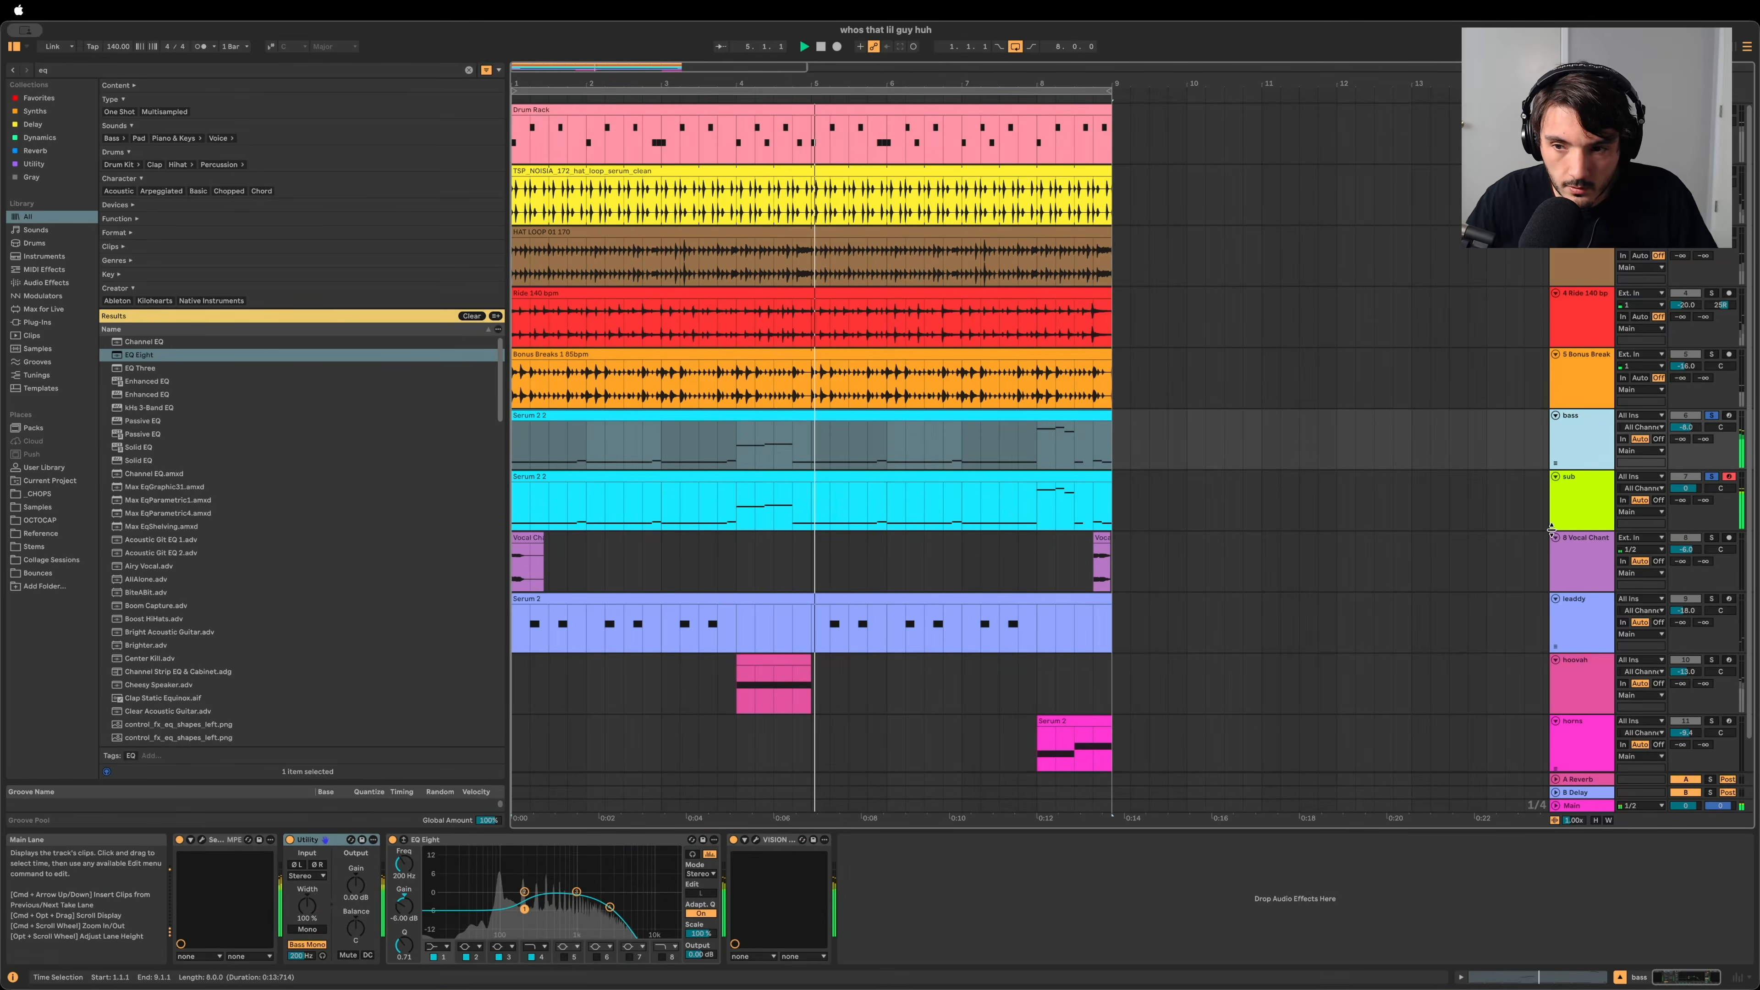
pyautogui.click(1580, 805)
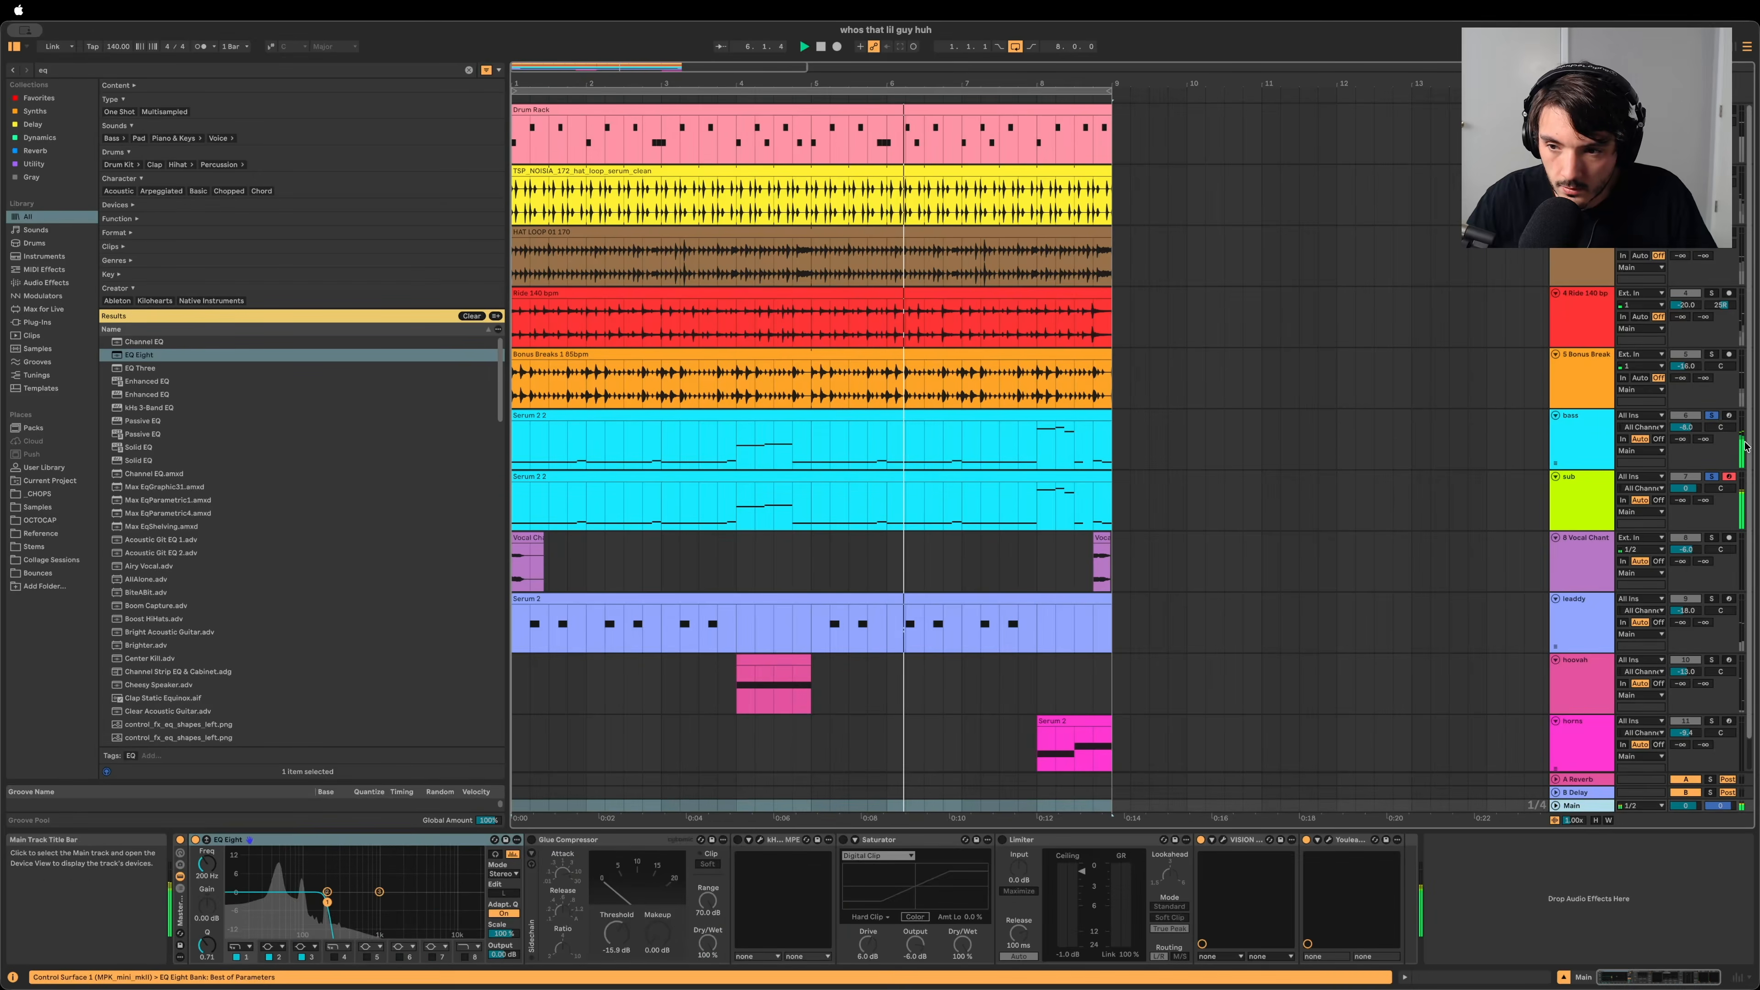
pyautogui.press('space')
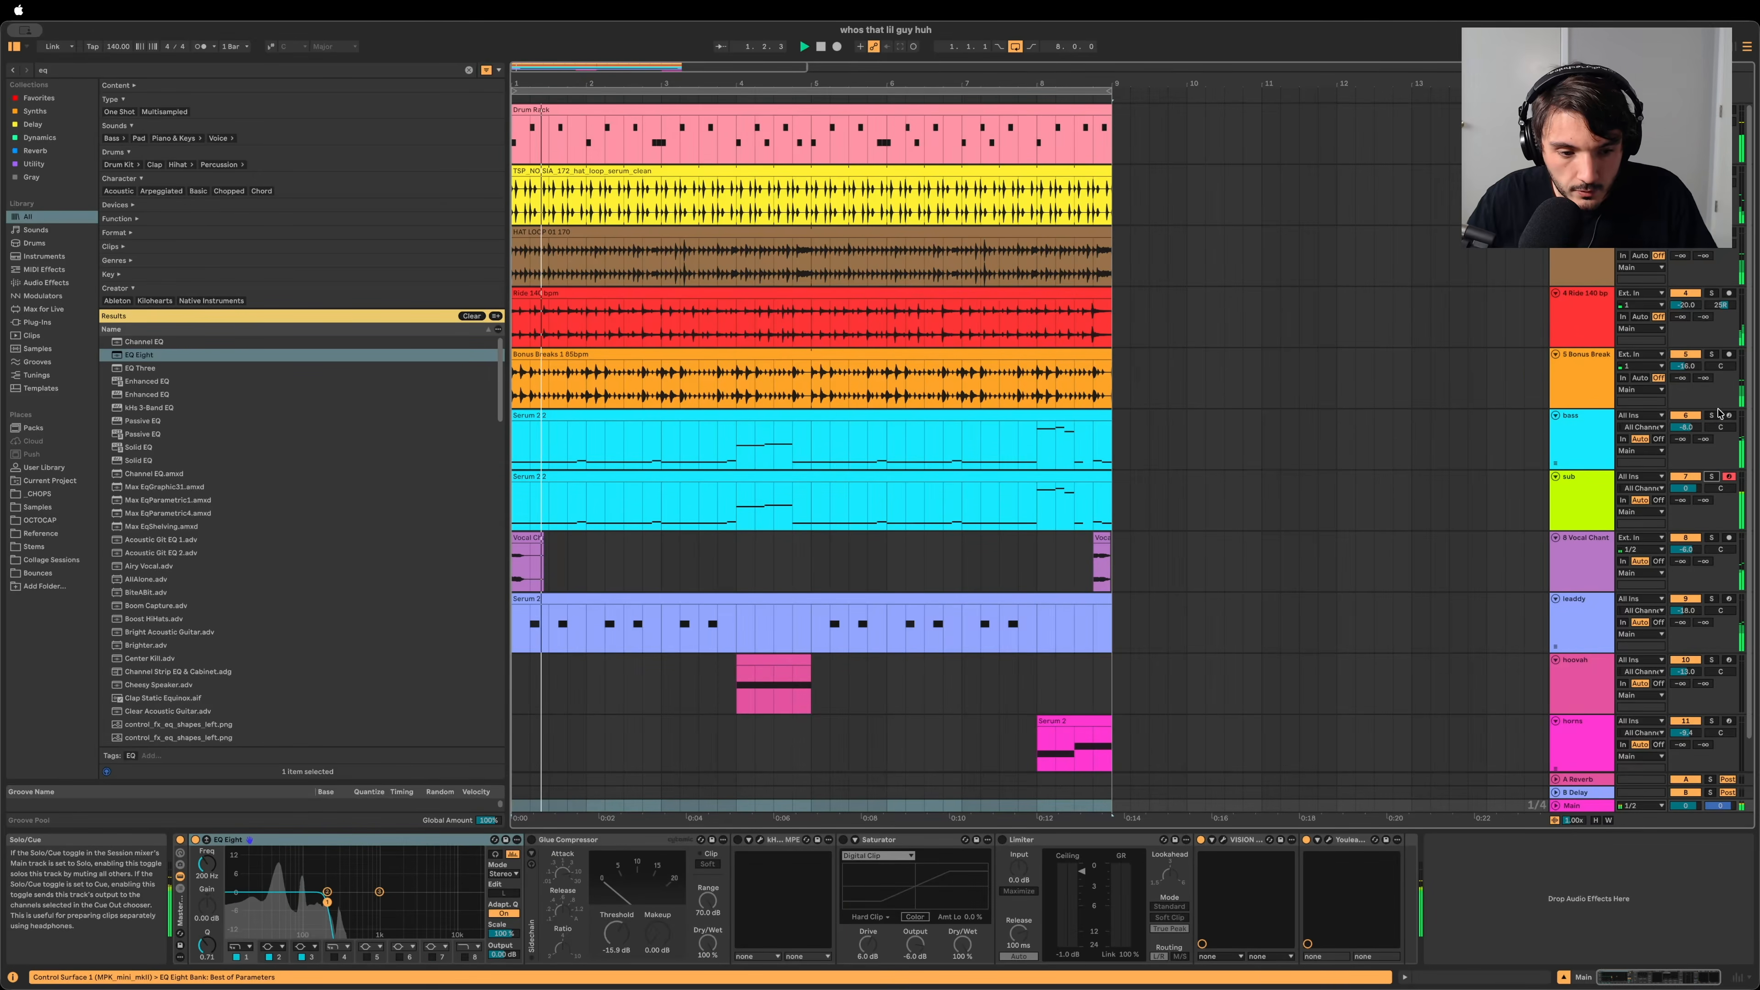
pyautogui.press('space')
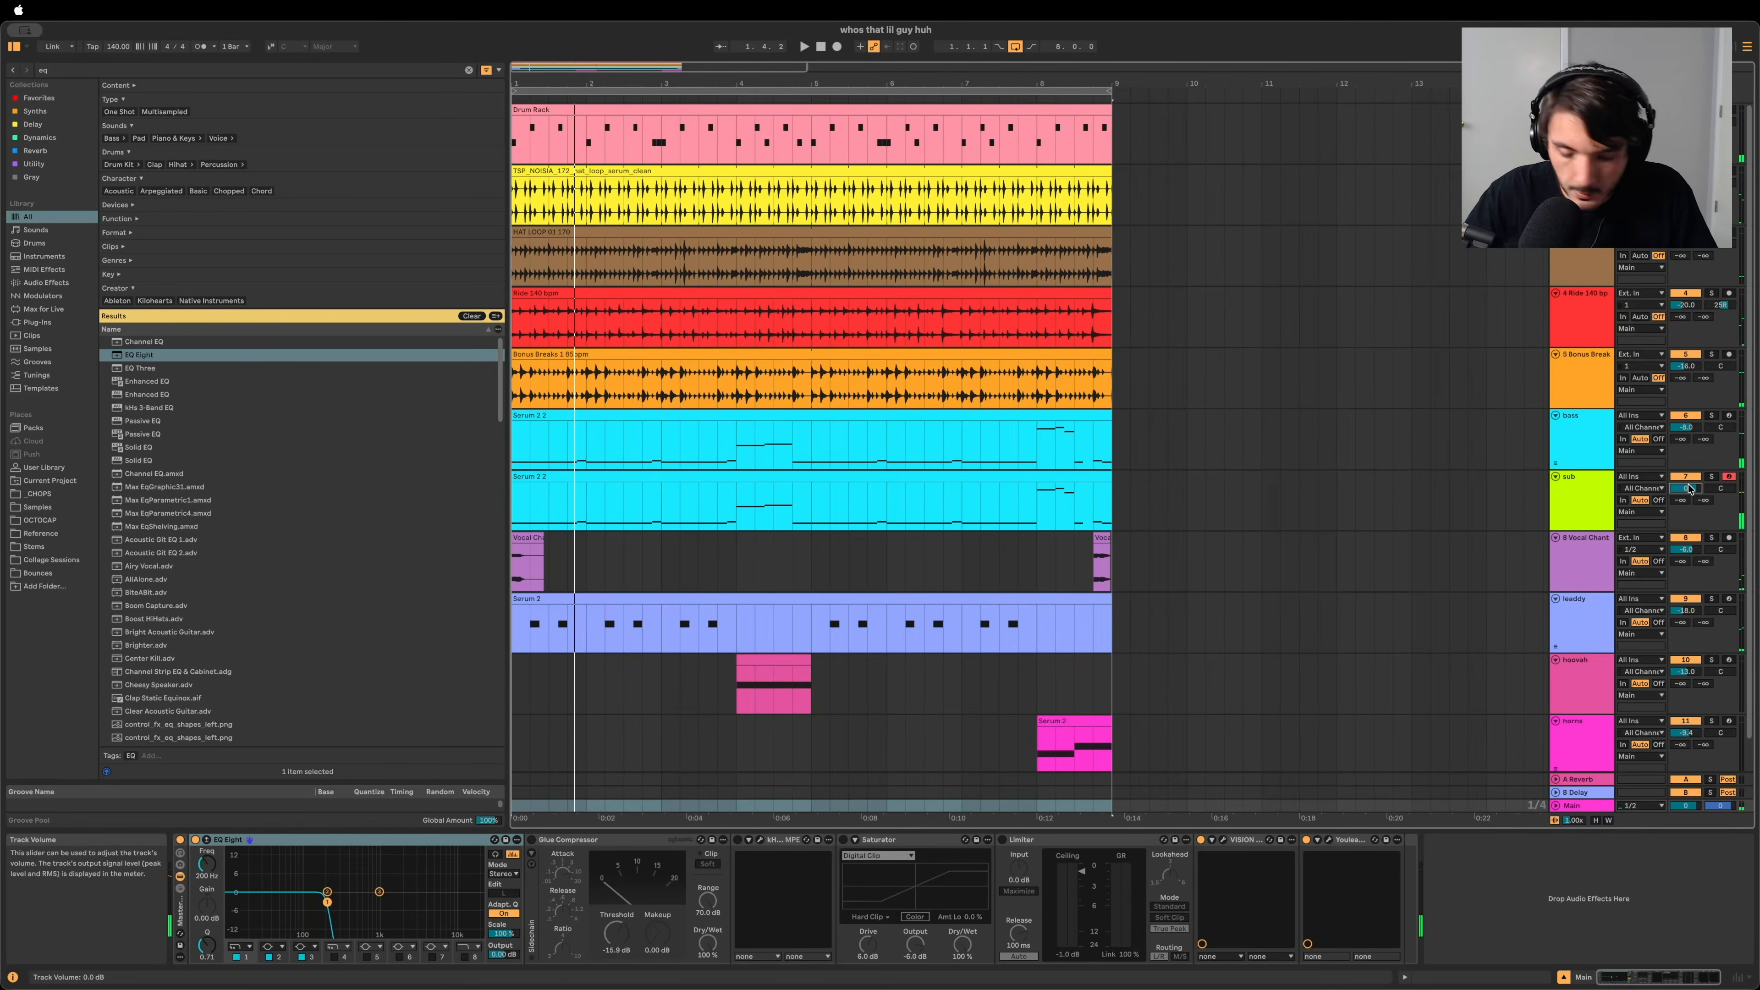
pyautogui.press('space')
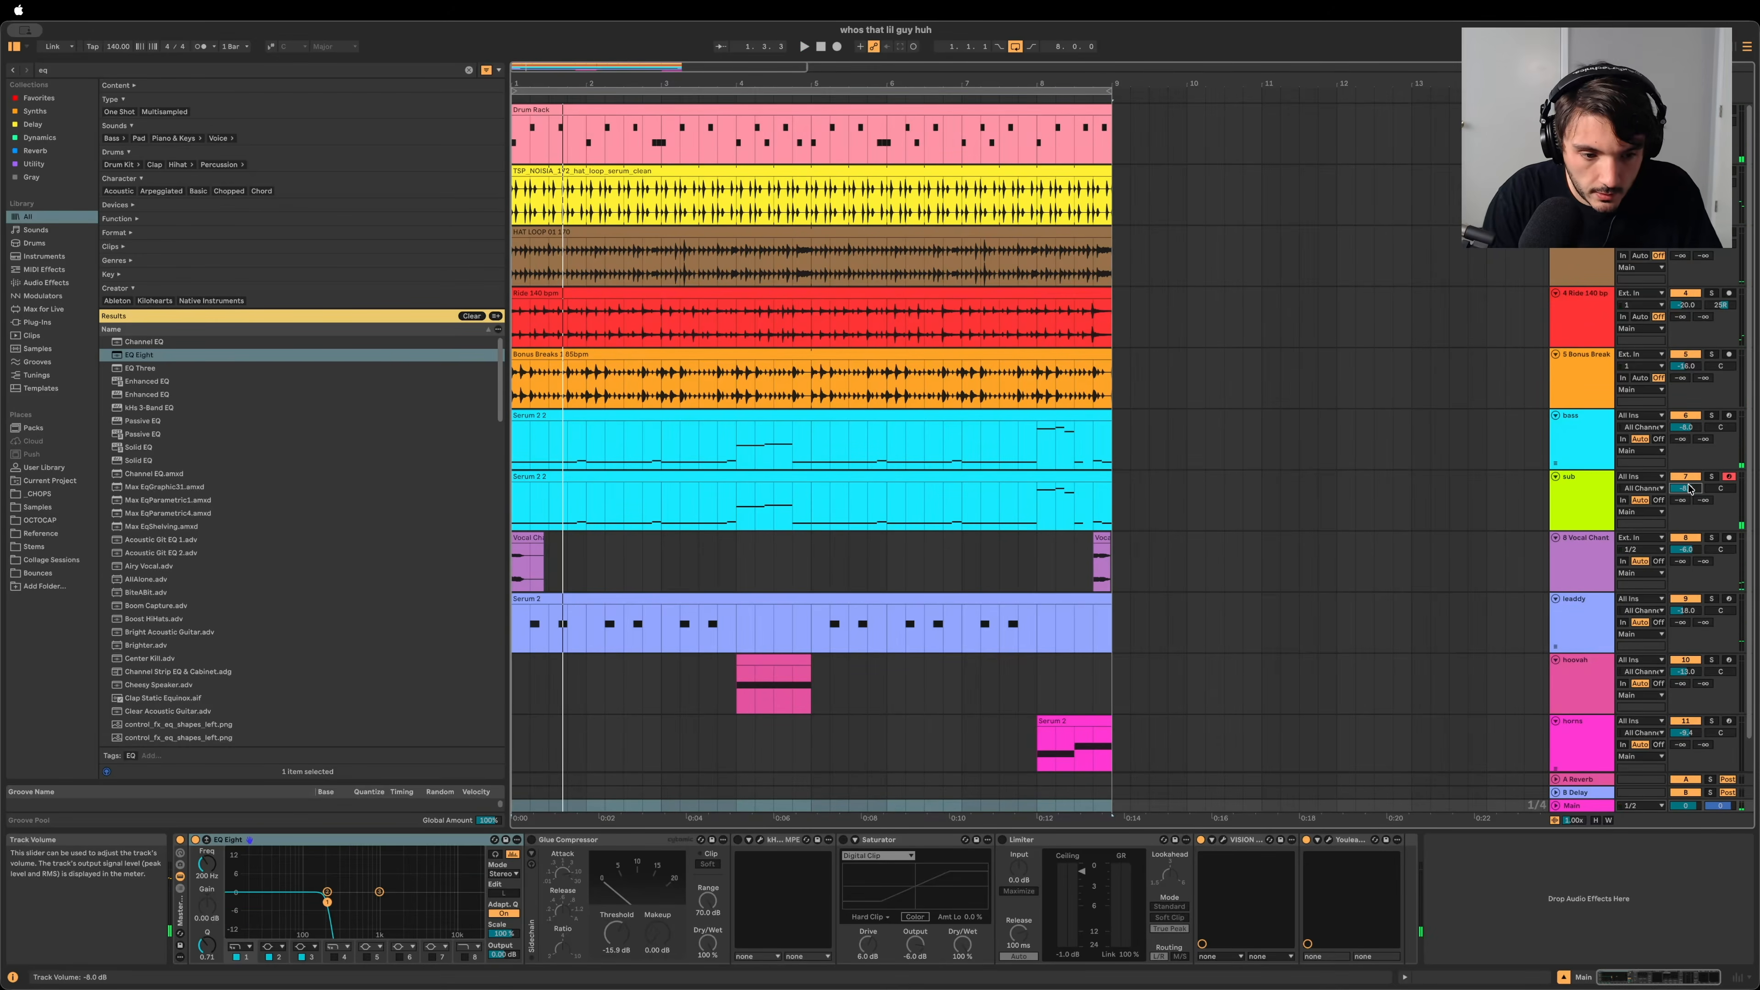
pyautogui.press('space')
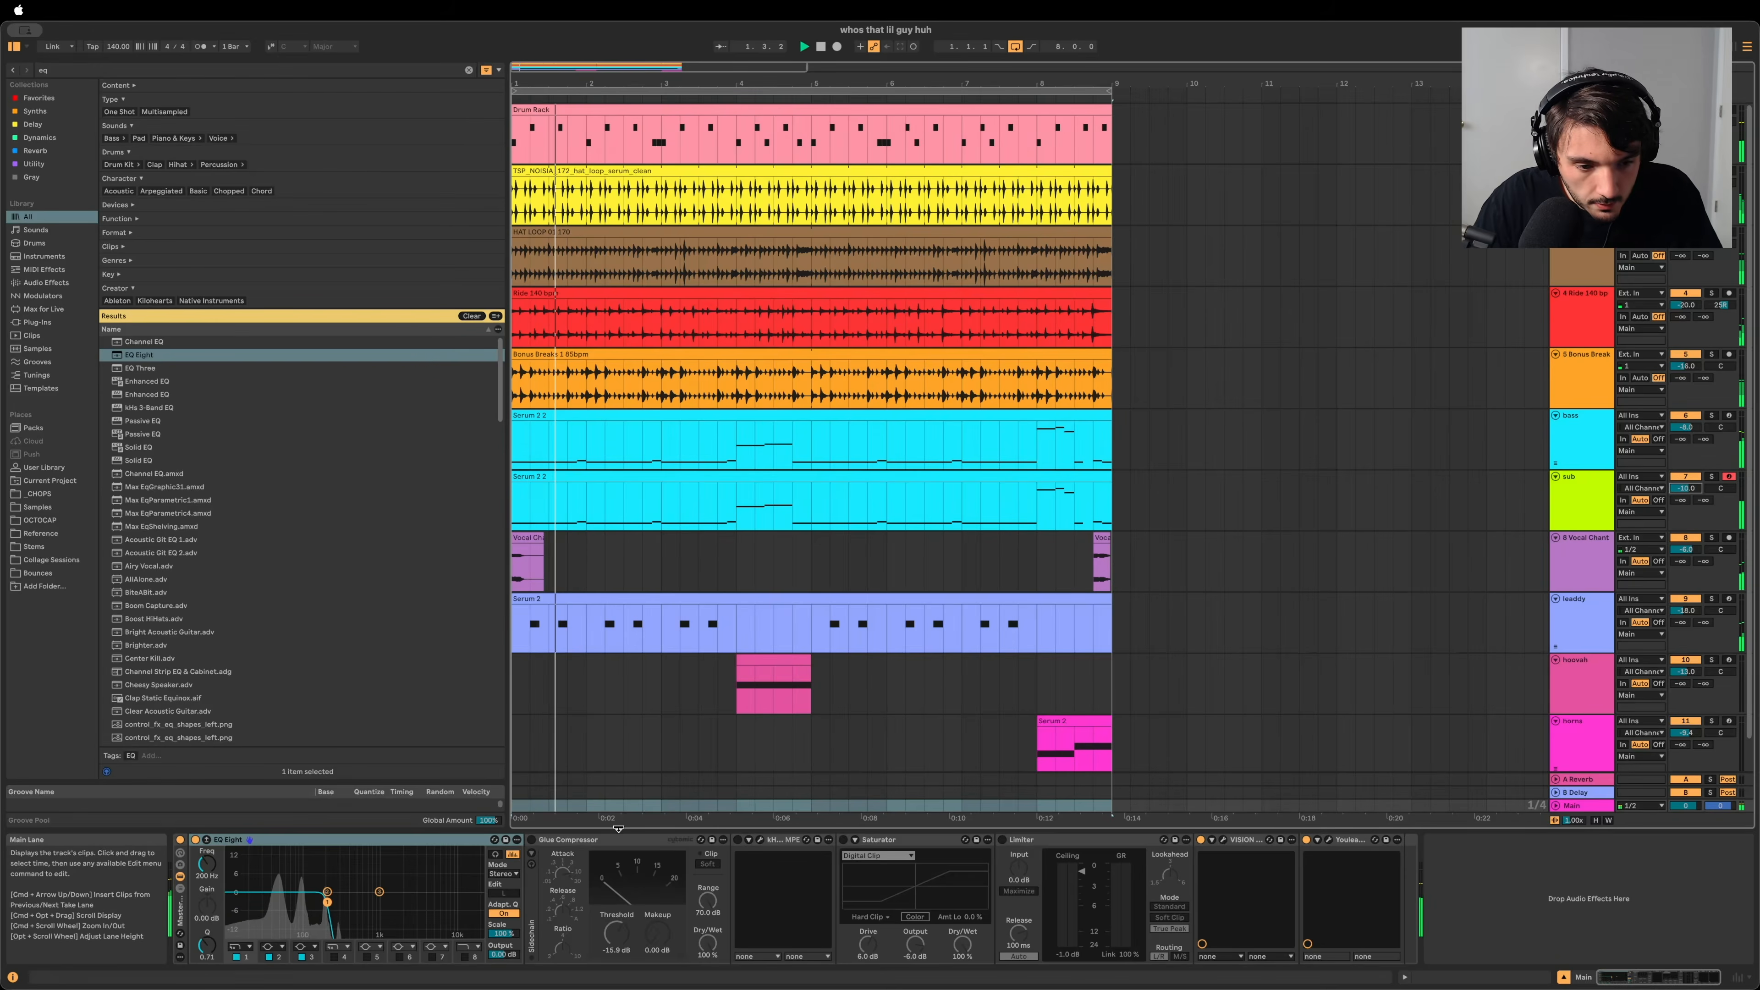
# Step: Examine the full mix's low-end spectrum on an enlarged view of the Main track's EQ Eight during playback, and save the project
pyautogui.click(206, 840)
pyautogui.moveTo(322, 751); pyautogui.dragTo(323, 419)
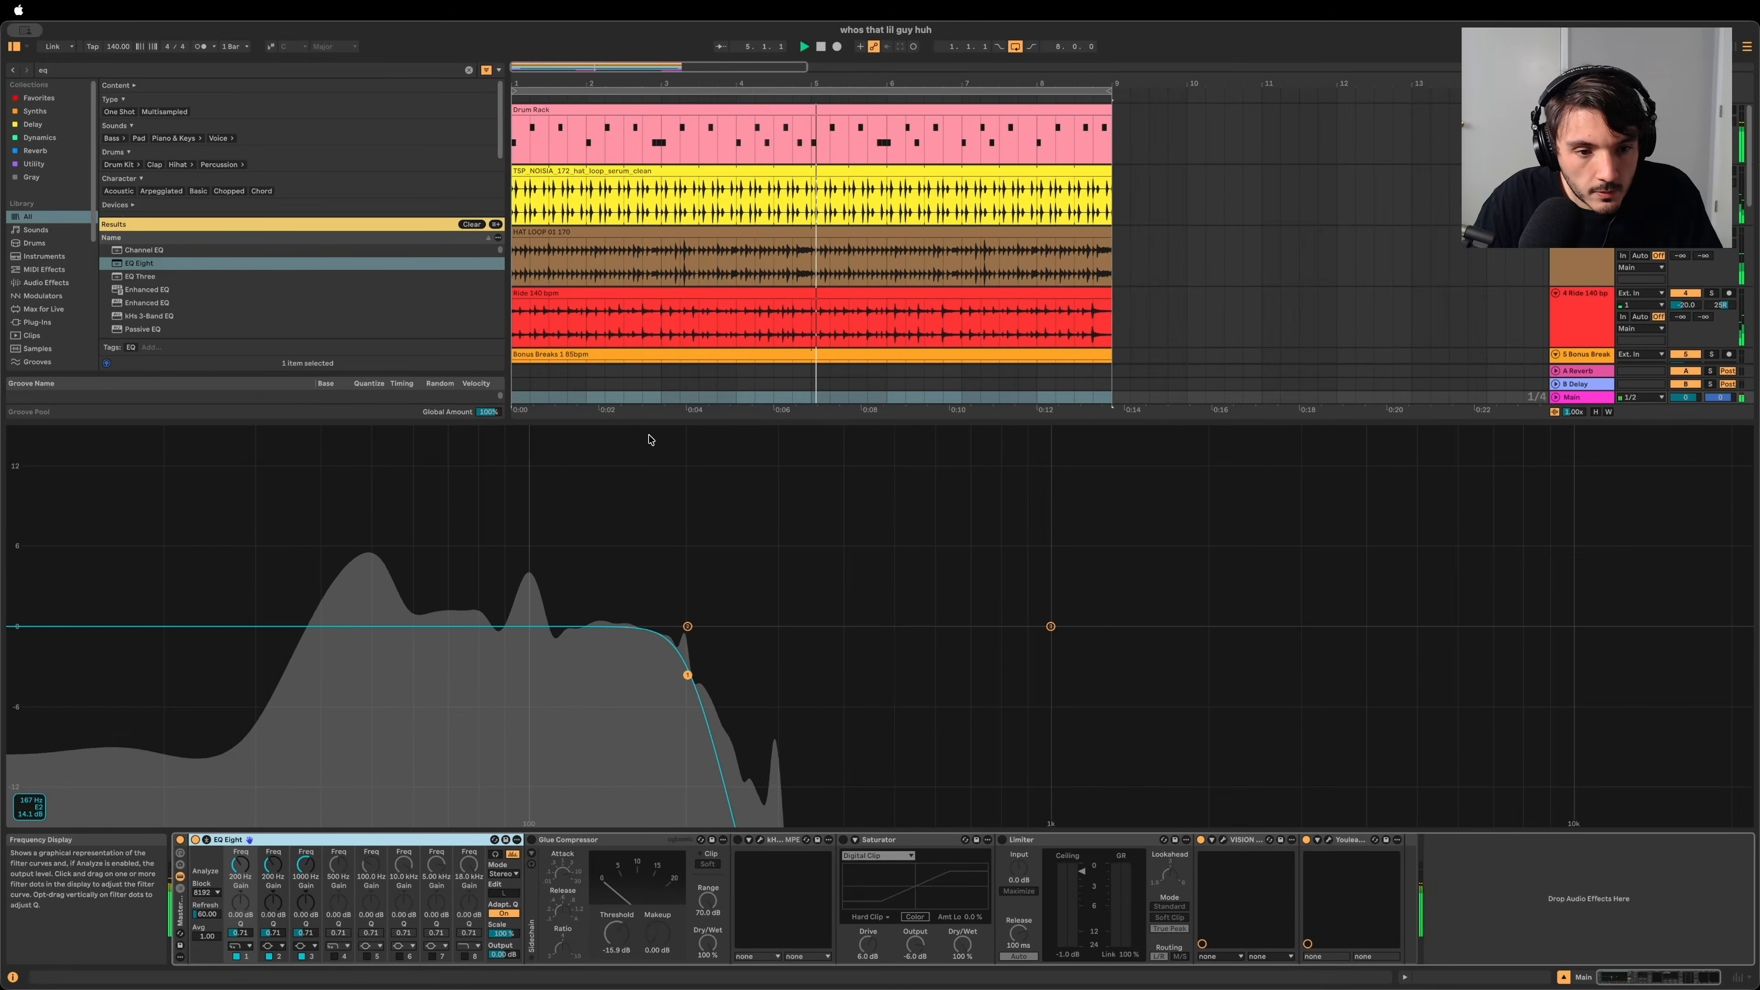
pyautogui.press('space')
pyautogui.moveTo(664, 421); pyautogui.dragTo(762, 829)
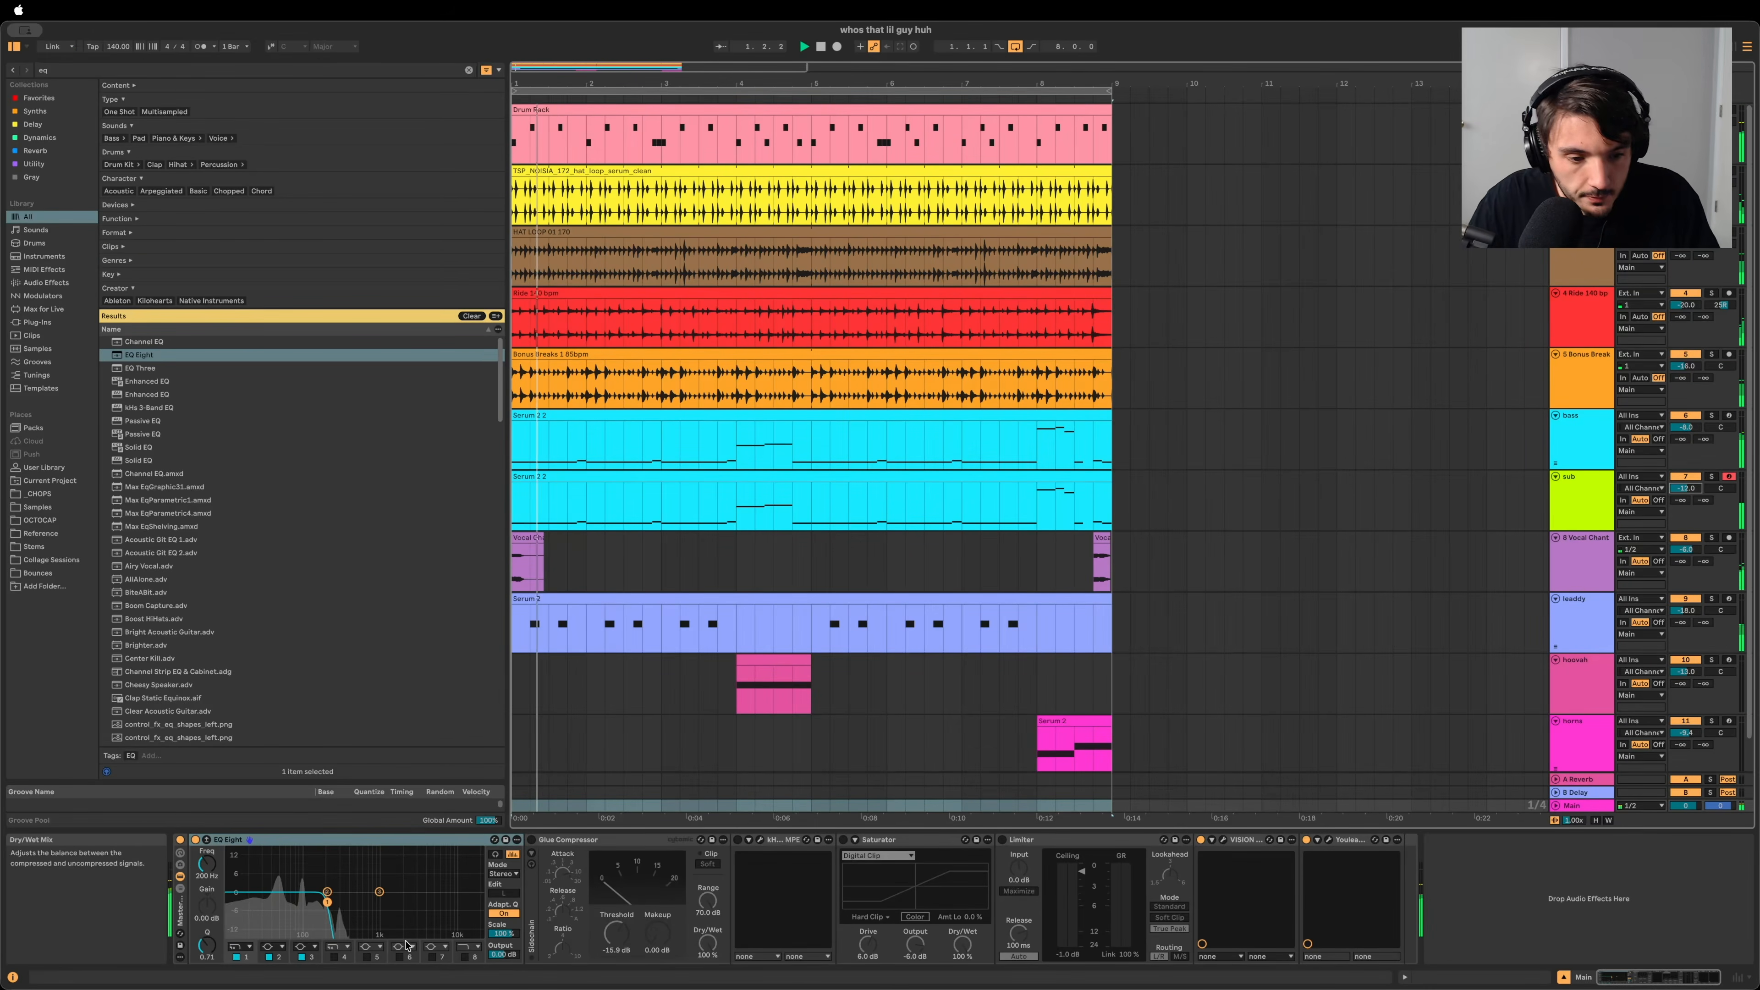
pyautogui.click(207, 840)
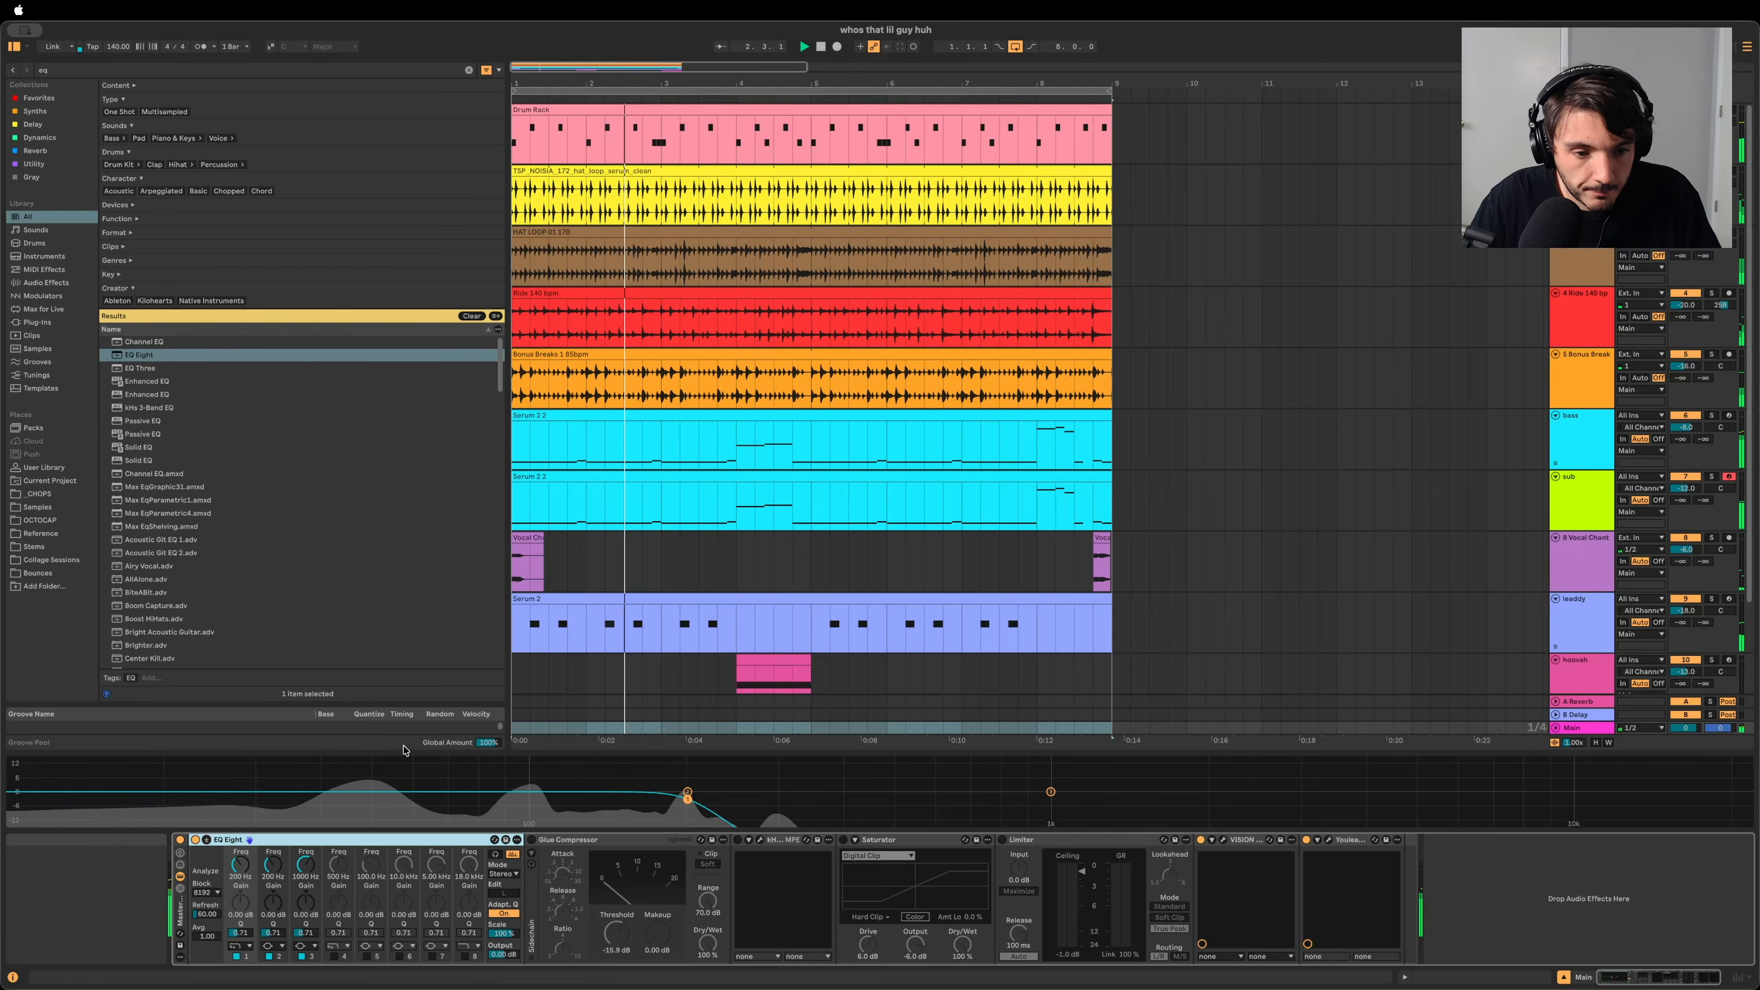
pyautogui.moveTo(405, 752); pyautogui.dragTo(471, 115)
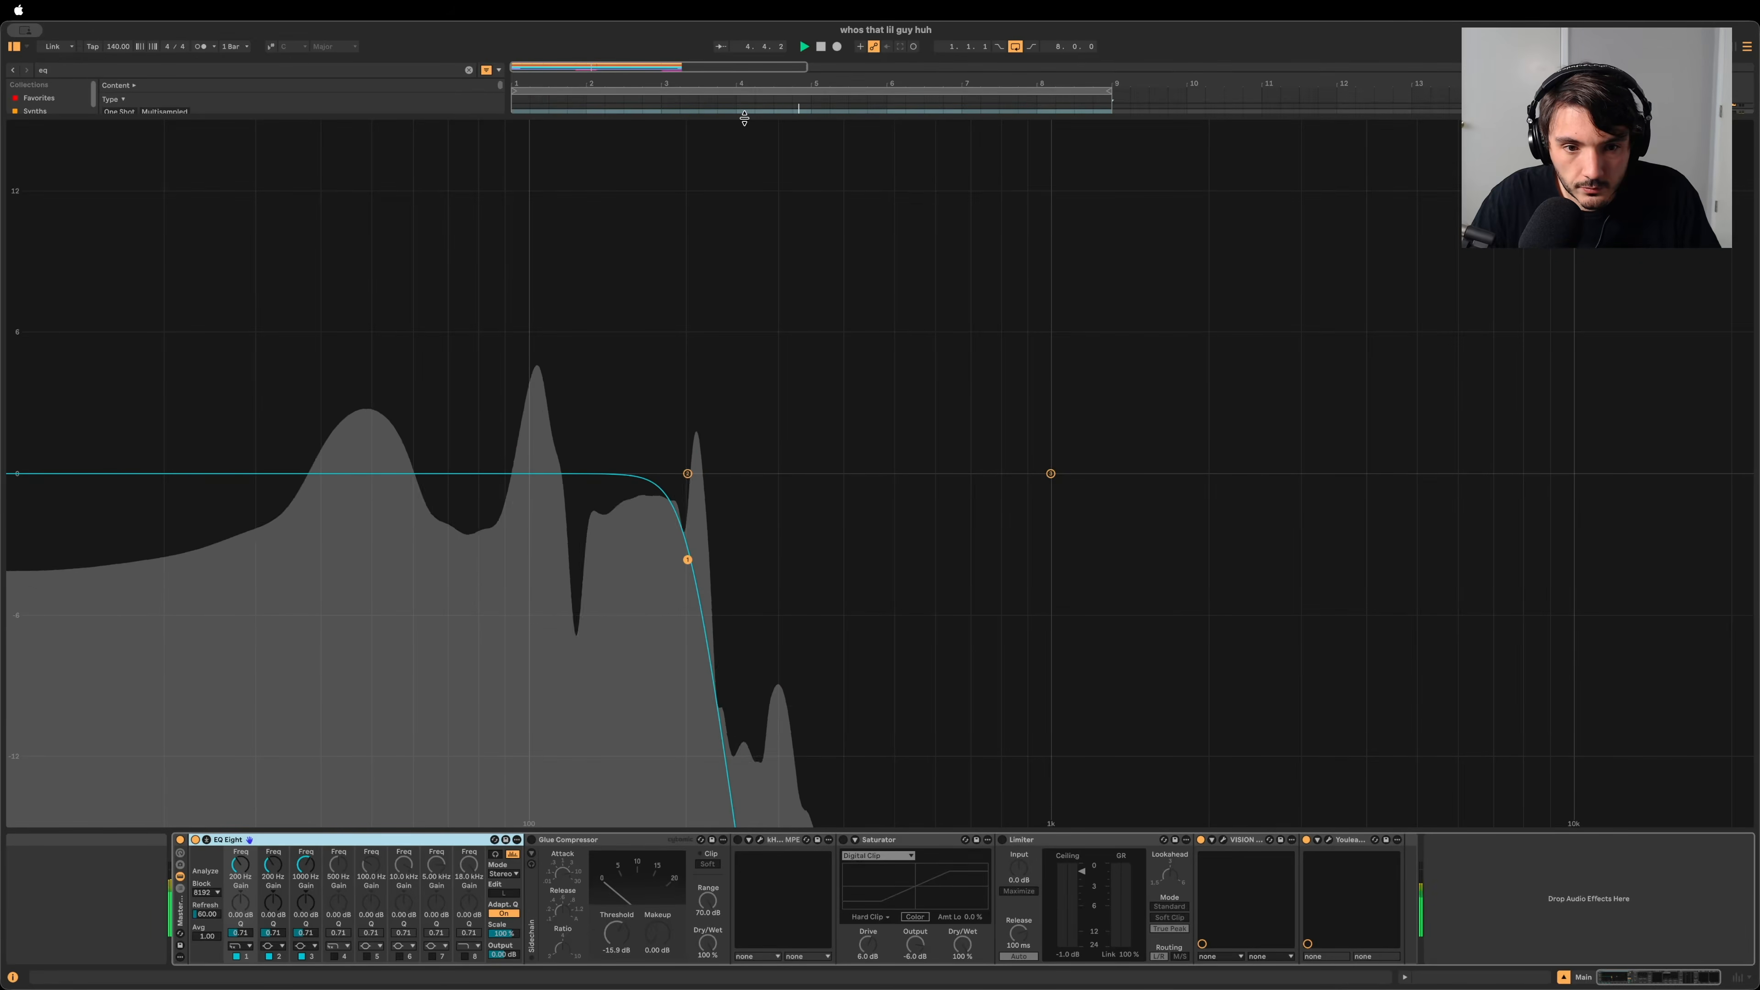
pyautogui.moveTo(745, 118); pyautogui.dragTo(805, 908)
pyautogui.press('space')
pyautogui.press('super+s')
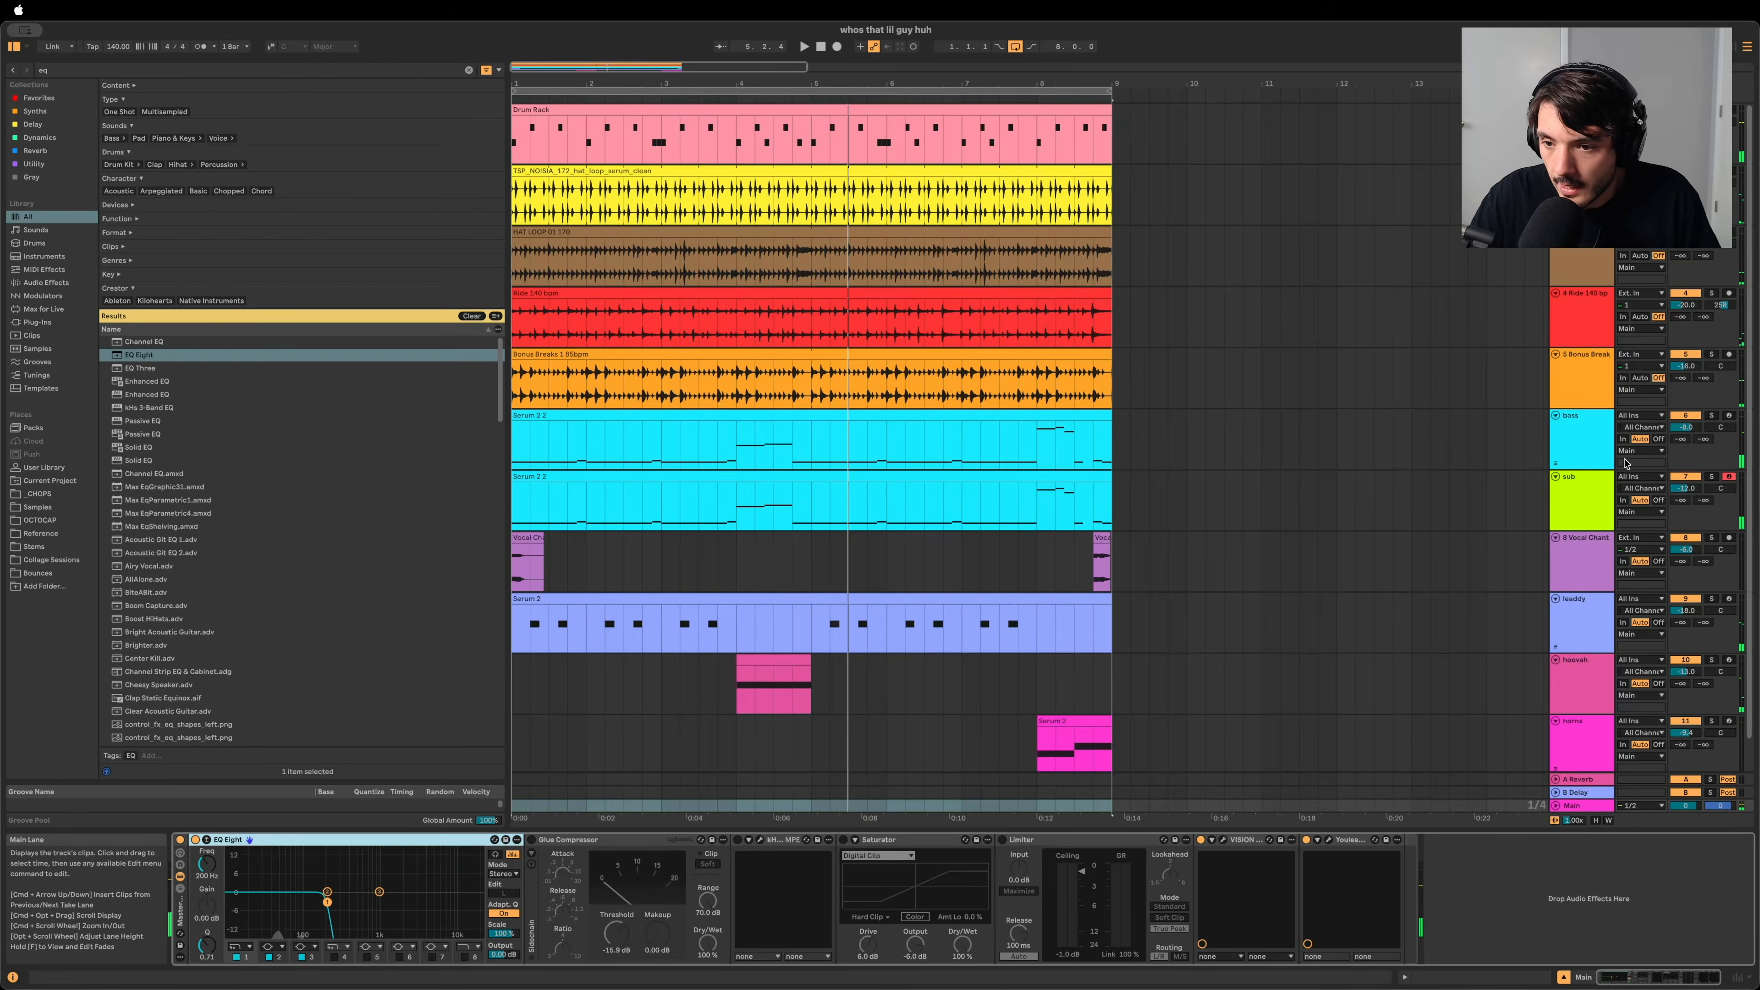
# Step: Group the bass and sub tracks and rename the group as basses
pyautogui.click(1588, 506)
pyautogui.press('Up')
pyautogui.press('Down')
pyautogui.press('Up')
pyautogui.press('Down')
pyautogui.keyDown('shift'); pyautogui.click(1594, 440); pyautogui.keyUp('shift')
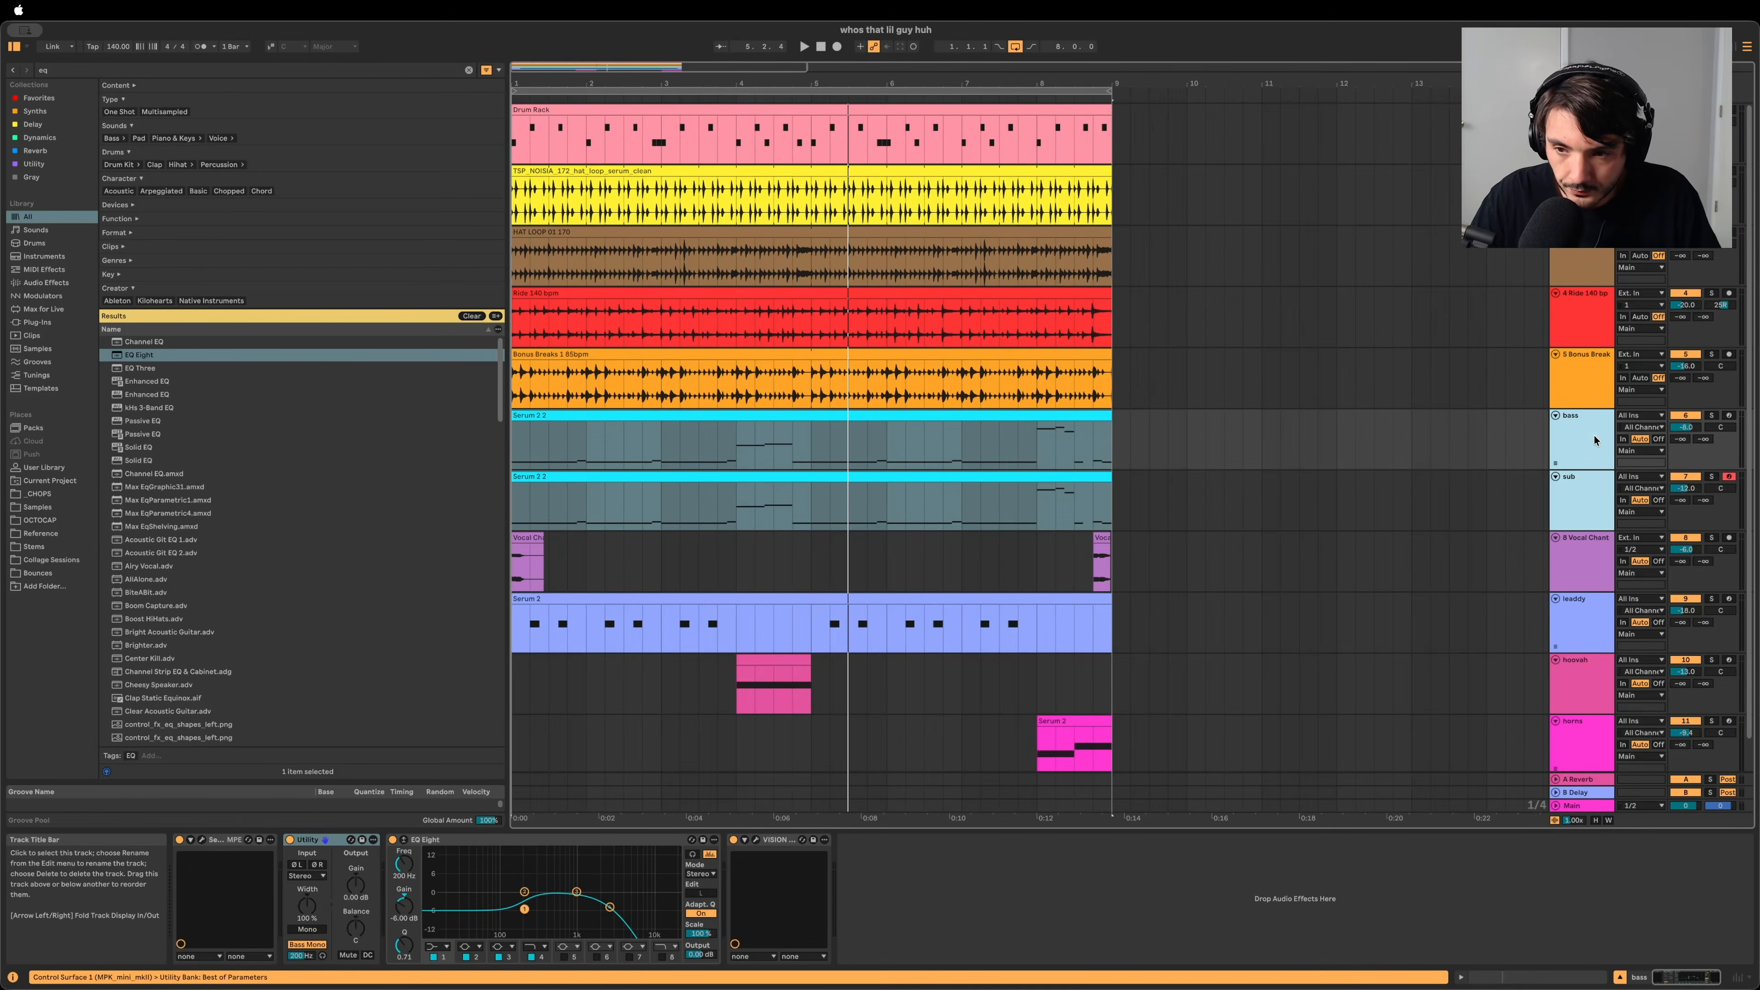
pyautogui.press('super+g')
pyautogui.press('super+r')
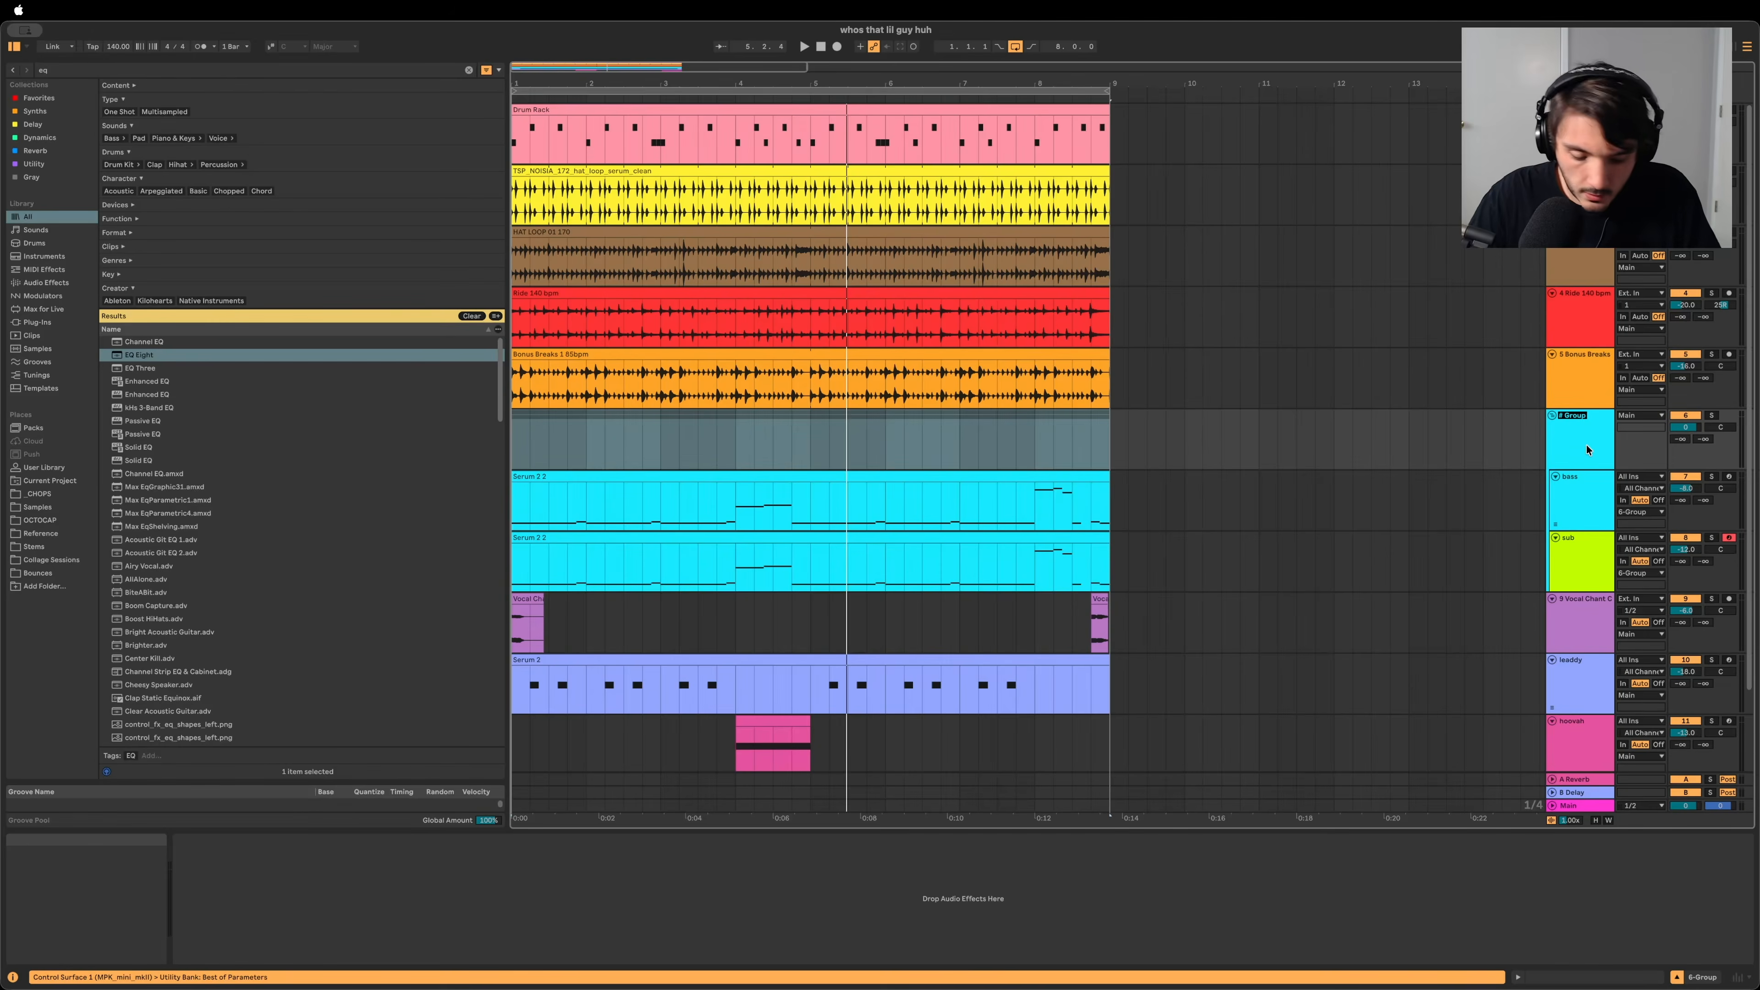
pyautogui.write('bassss')
pyautogui.press('Return')
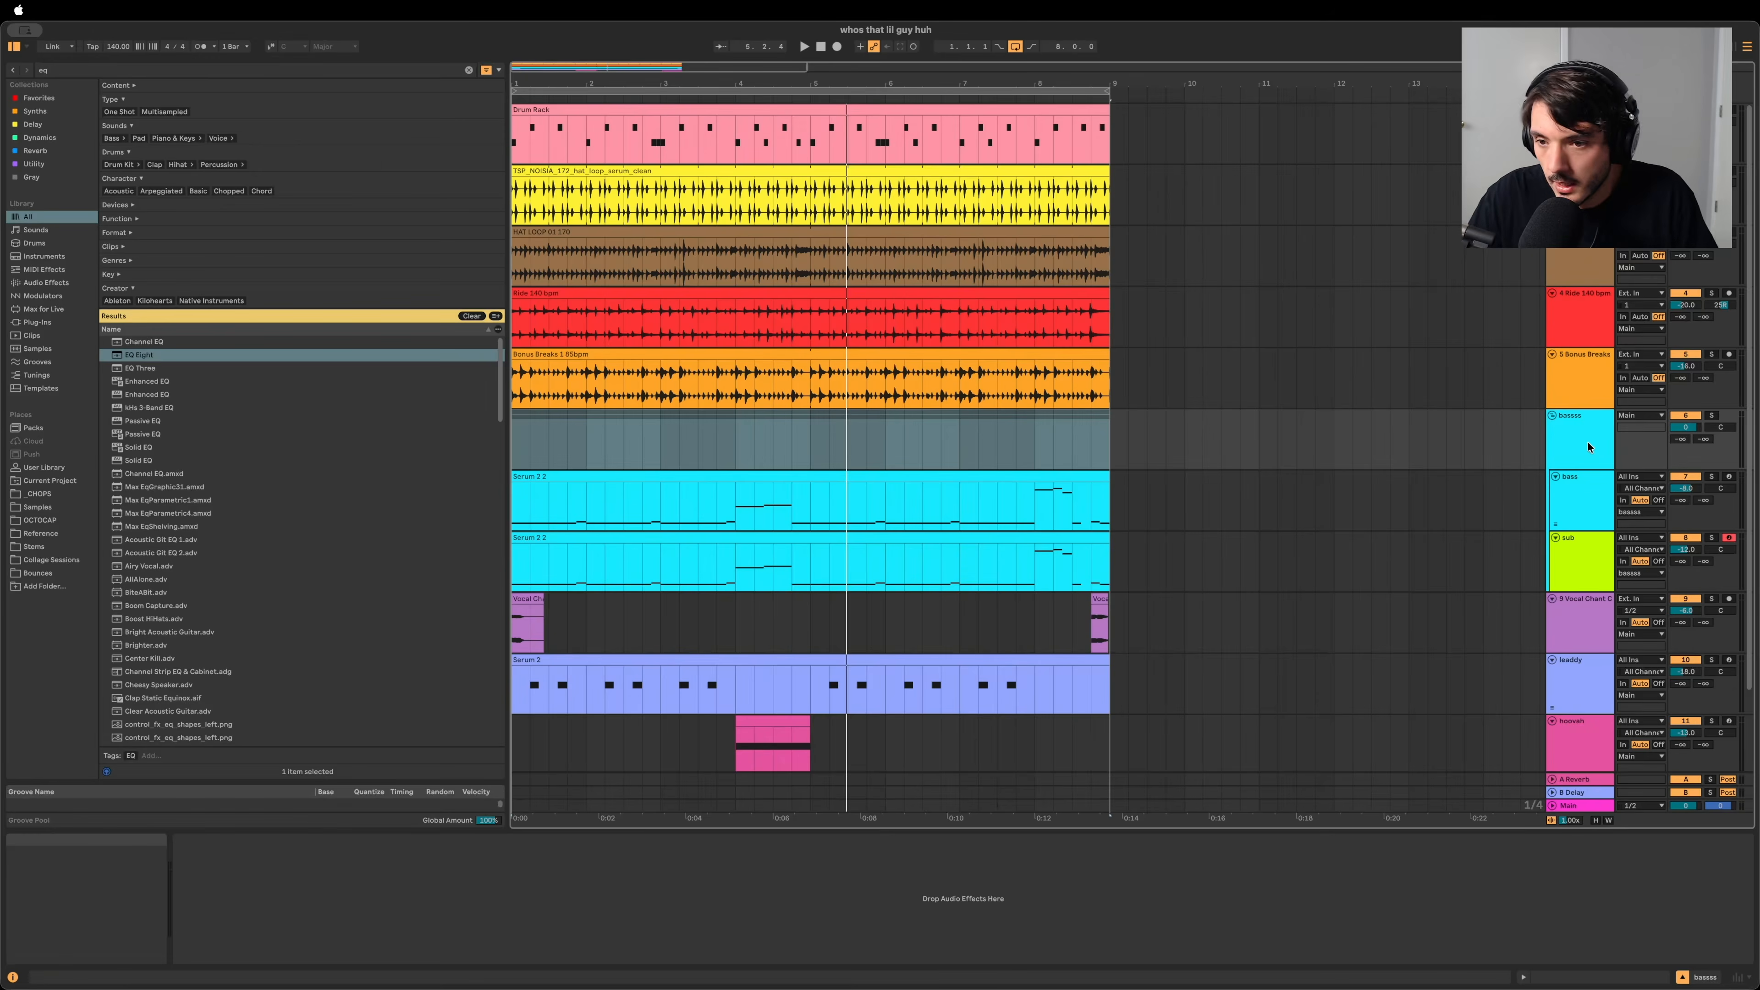
# Step: Find ShaperBox 3 in the browser, load it on the bass group, and show its plug-in window
pyautogui.press('super+f')
pyautogui.write('shaperbox')
pyautogui.press('Down')
pyautogui.press('Down')
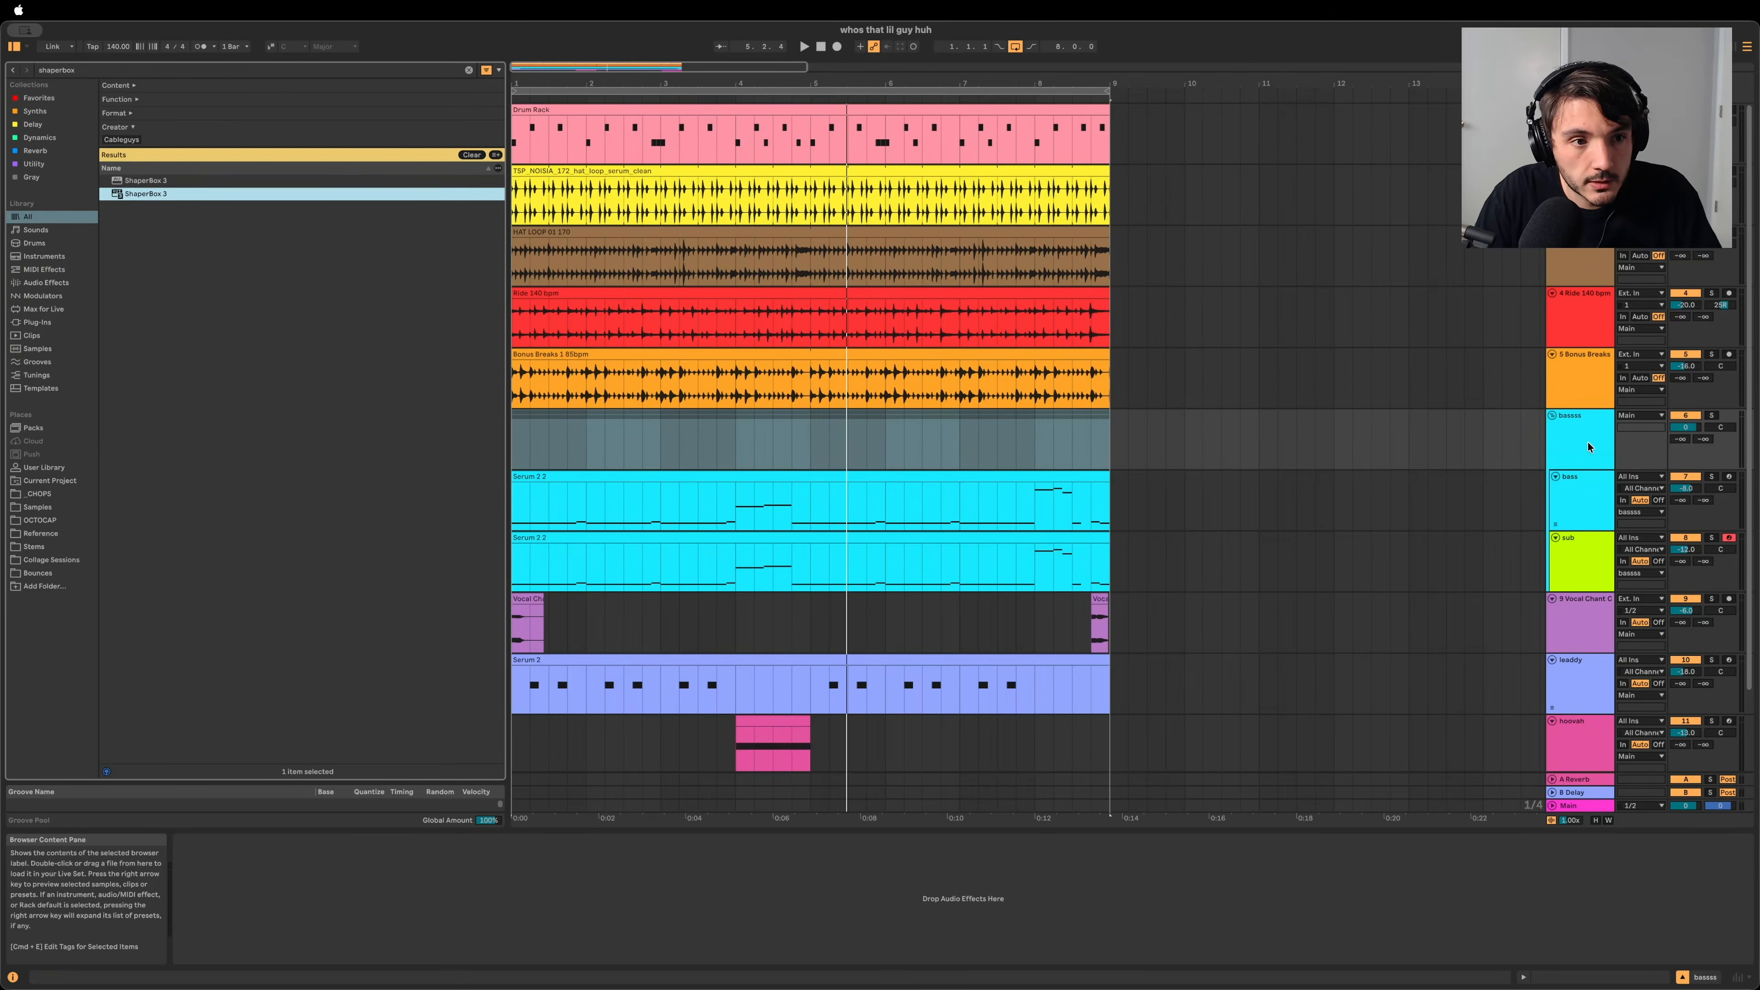
pyautogui.press('Return')
pyautogui.press('super+alt+p')
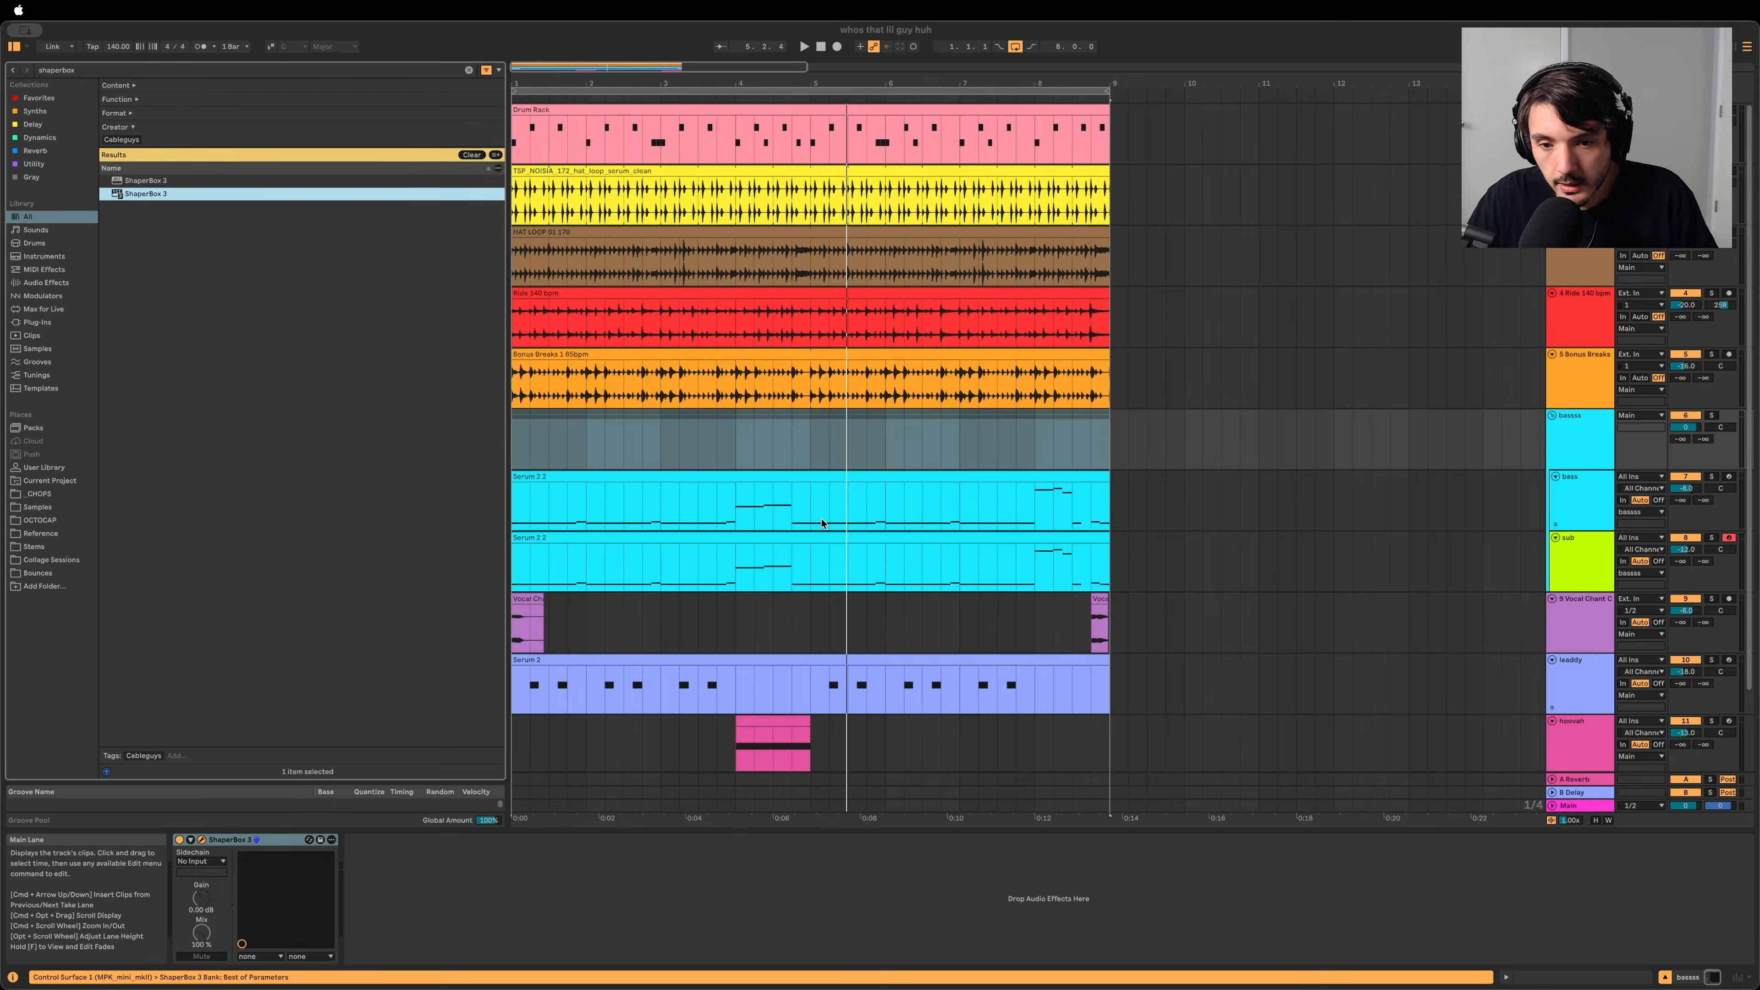
pyautogui.press('super+alt+p')
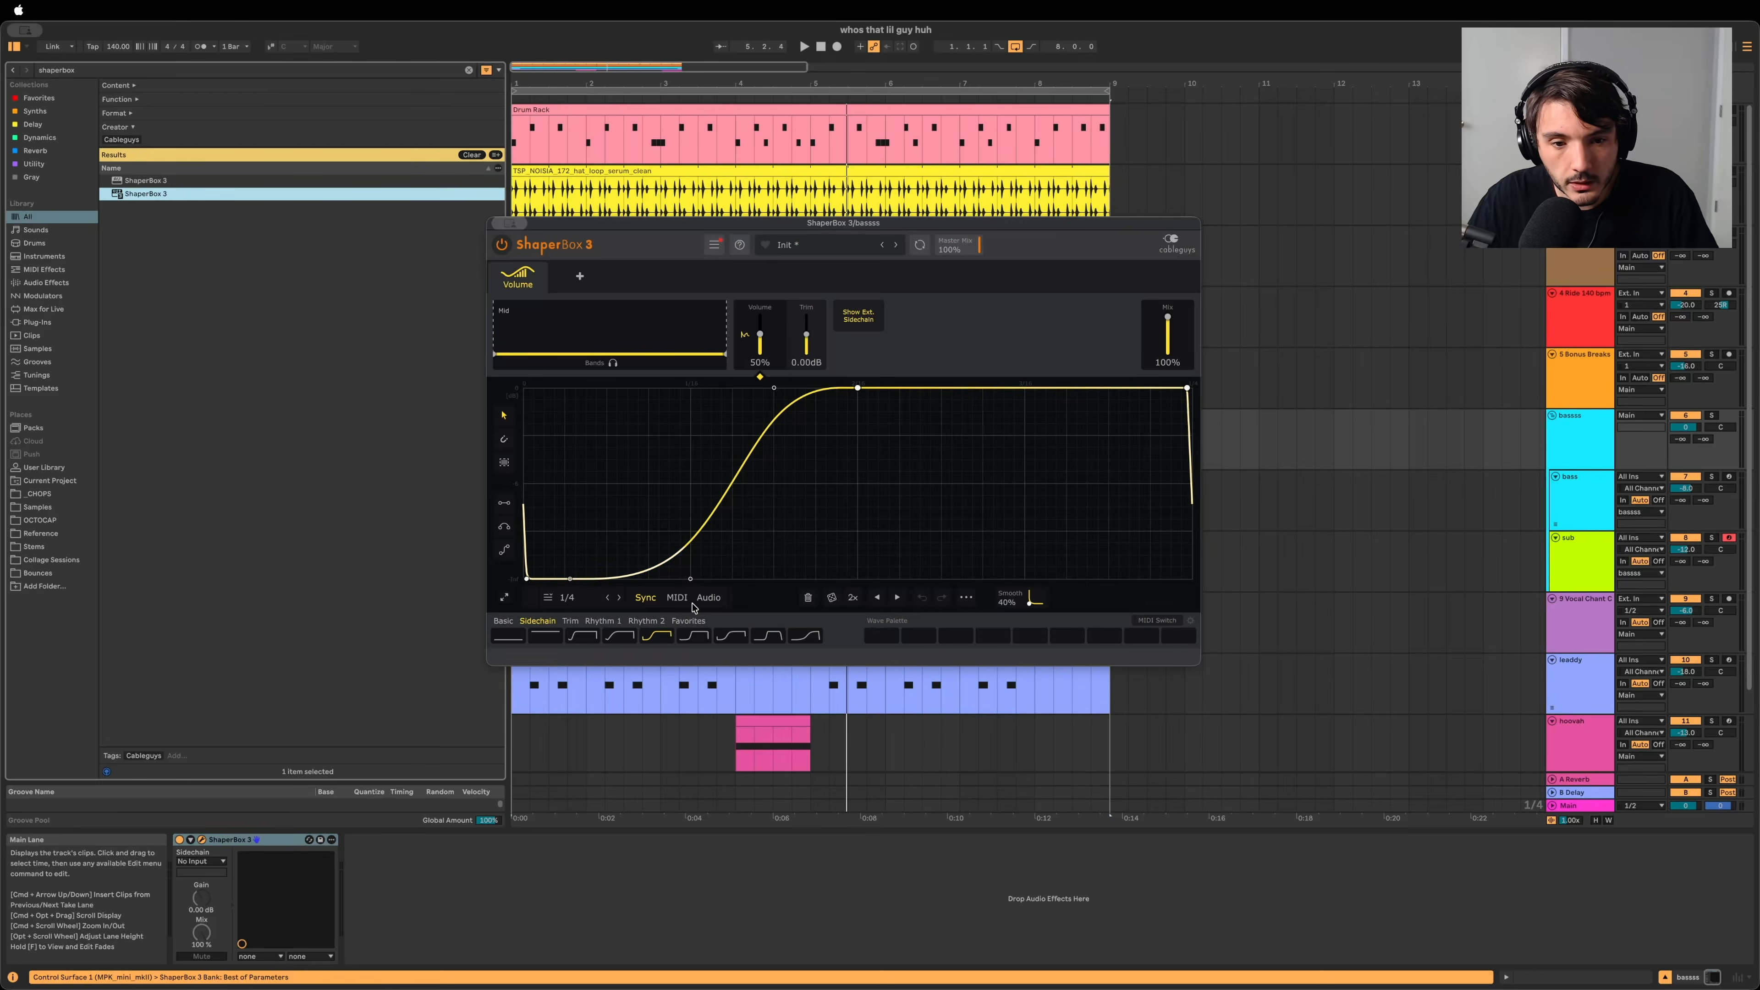
# Step: Set ShaperBox 3 to audio triggering with external sidechain, fed by the drums track's kick pad Post FX
pyautogui.click(708, 597)
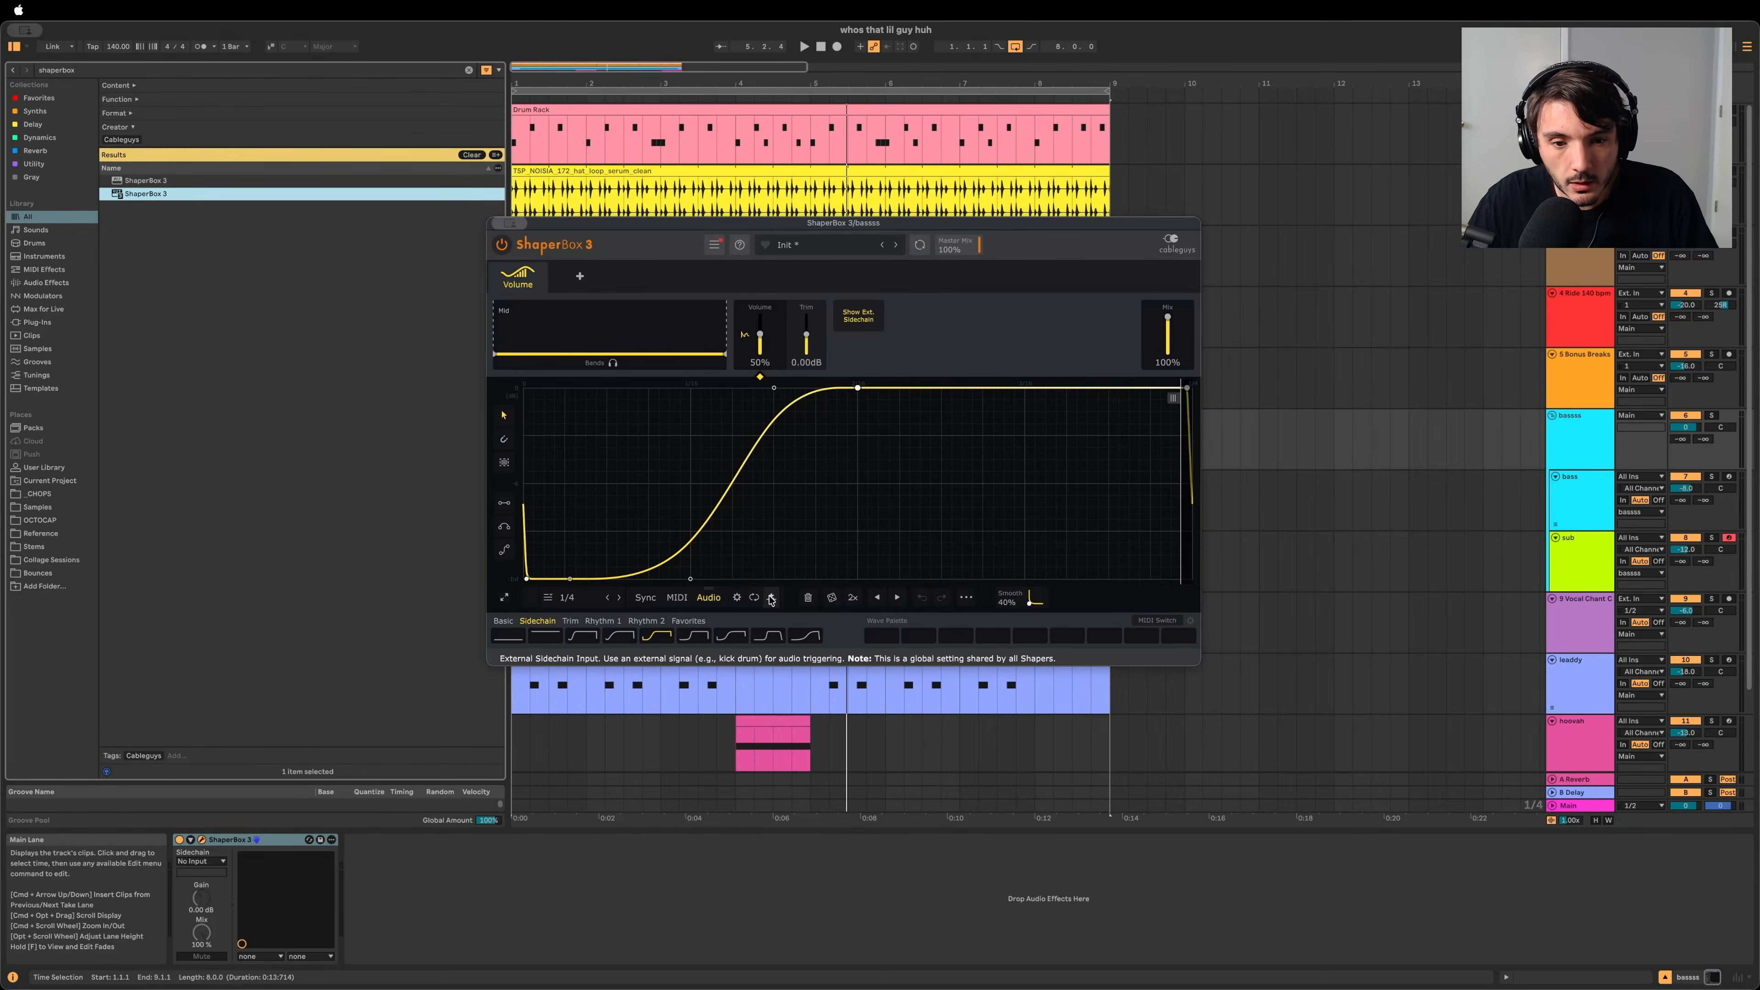
pyautogui.click(205, 862)
pyautogui.click(219, 694)
pyautogui.click(200, 872)
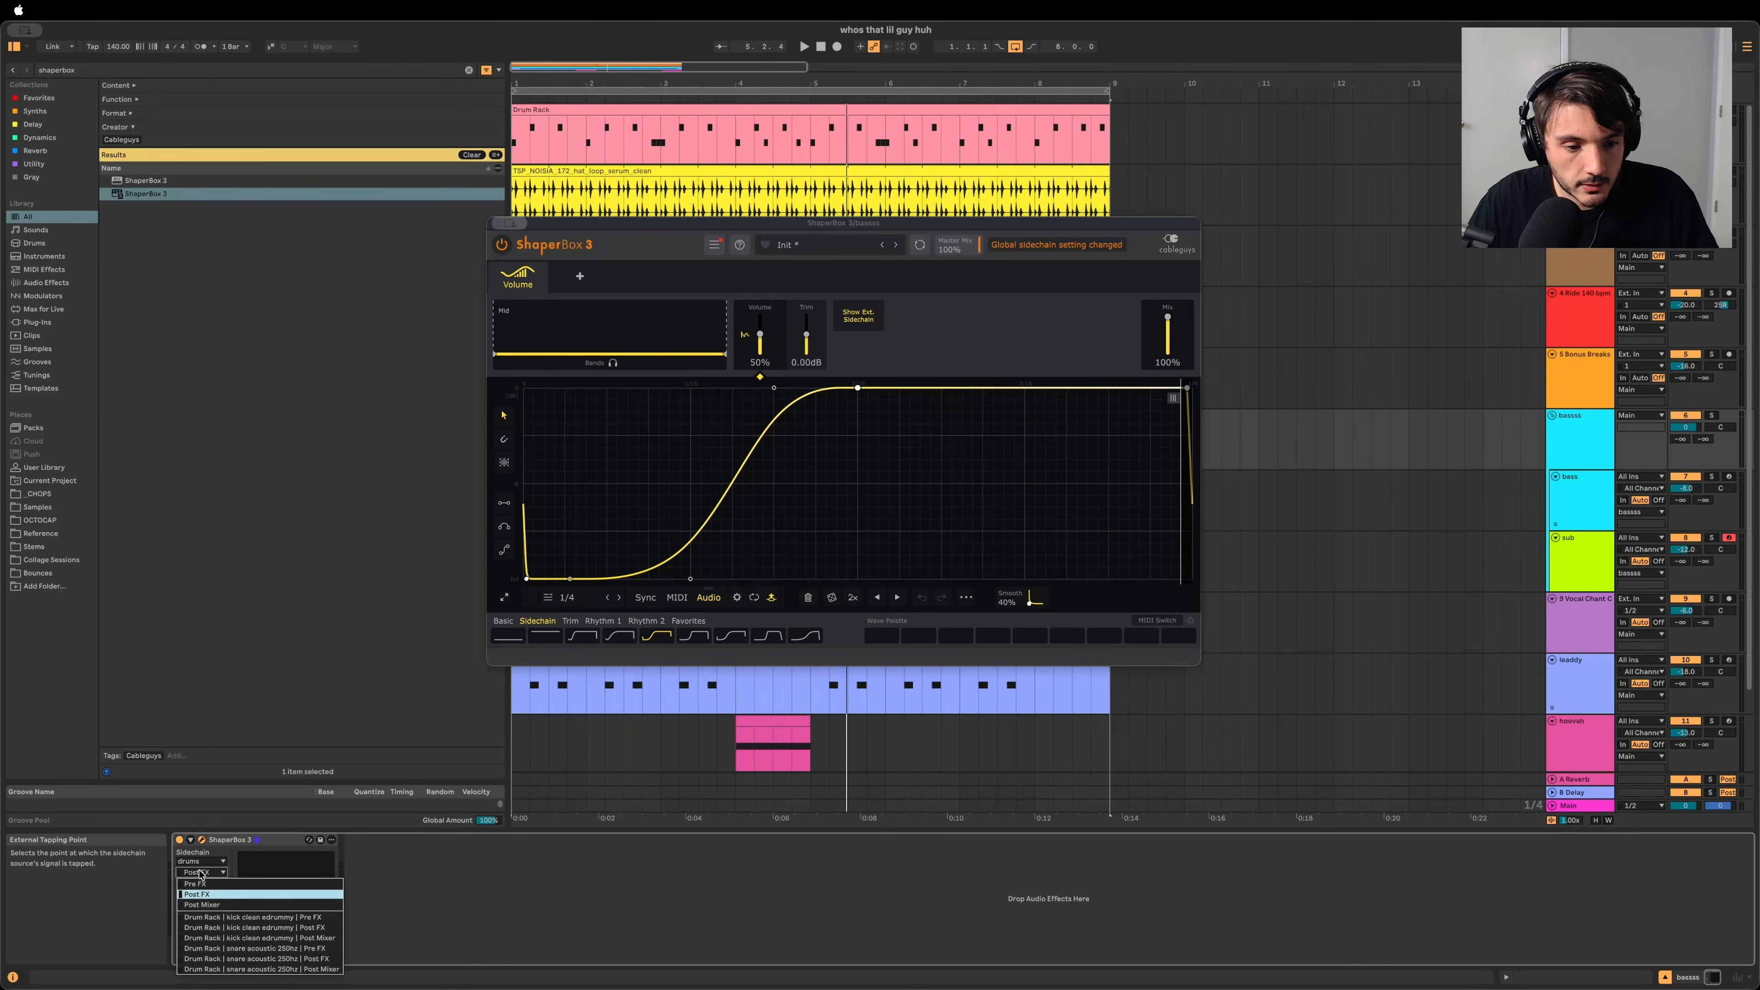
pyautogui.click(297, 928)
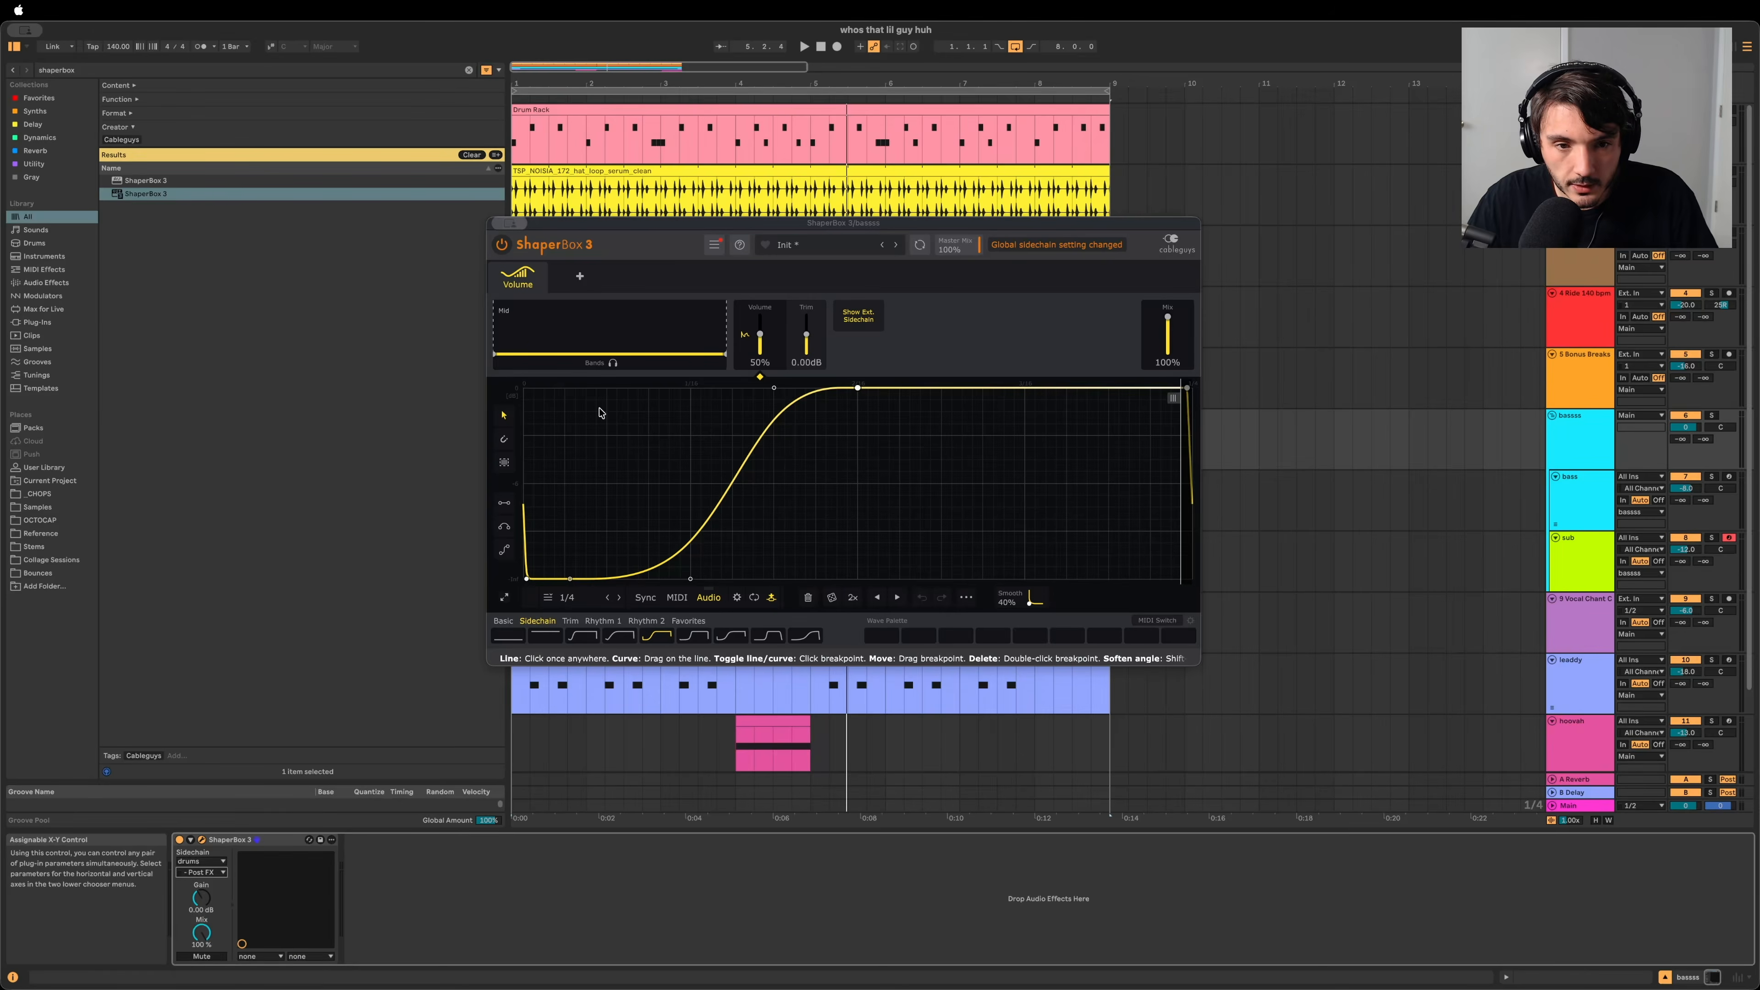
# Step: Limit the ShaperBox volume ducking to the low frequencies, set its length to 1/8, and reshape the curve to rise later and more steeply
pyautogui.moveTo(725, 323); pyautogui.dragTo(557, 323)
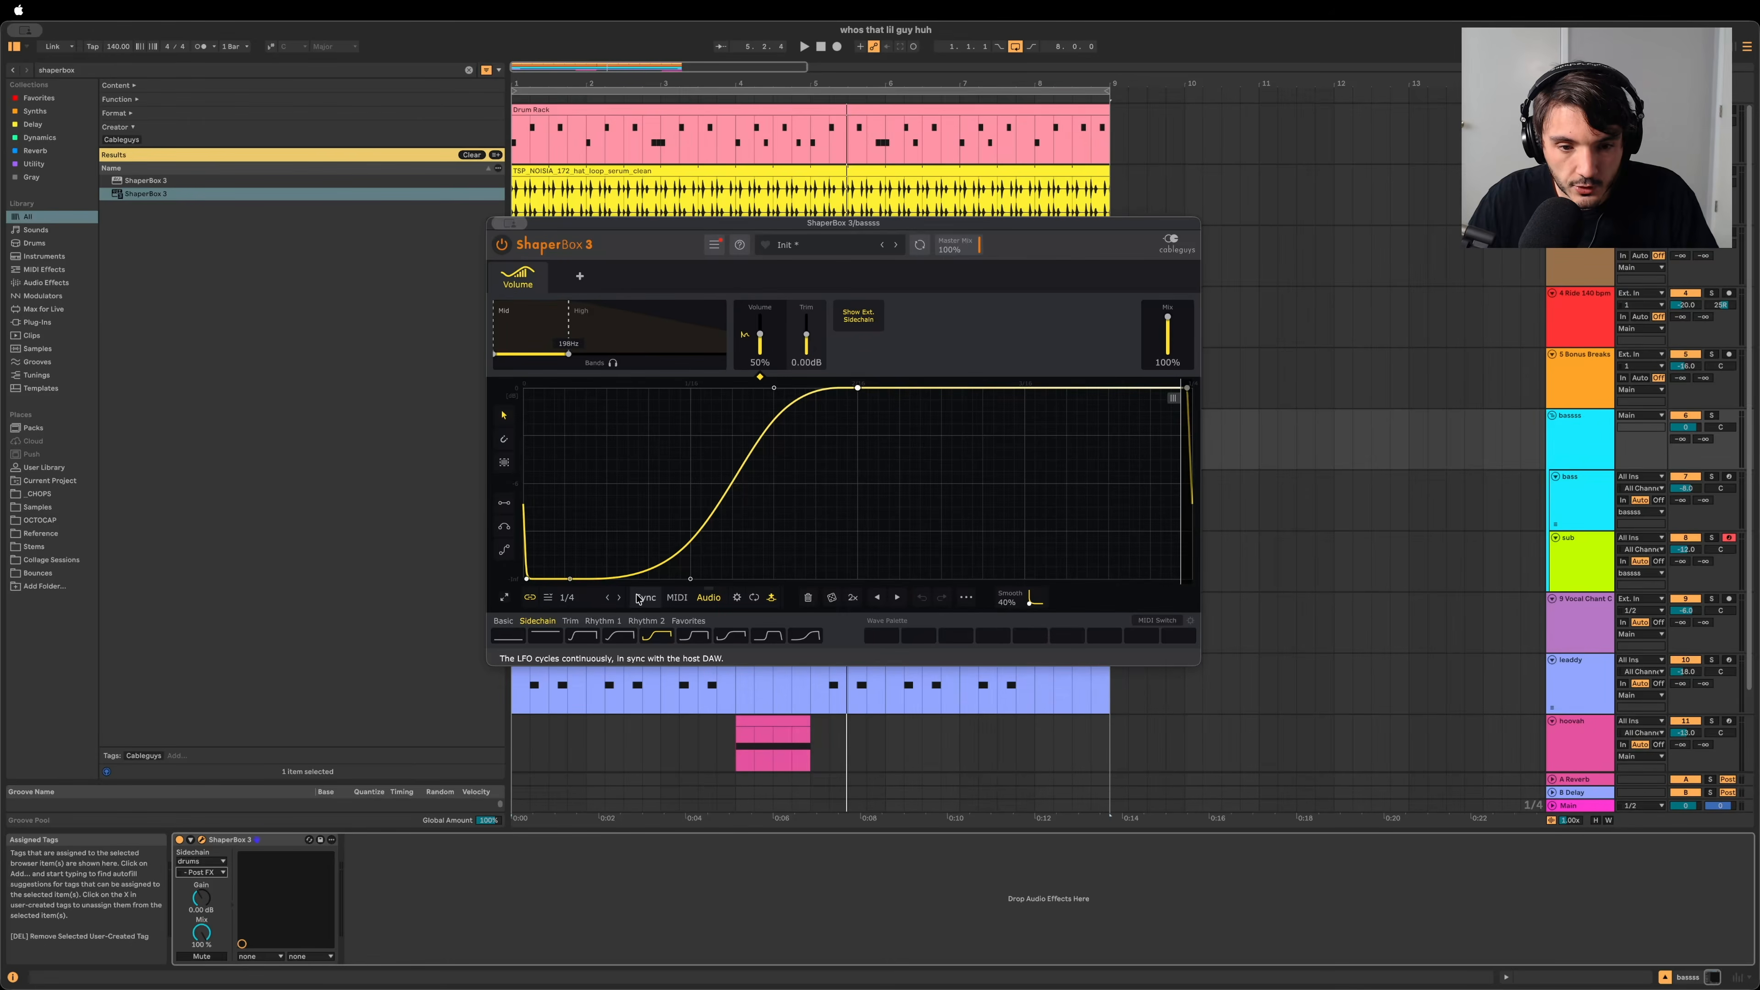
pyautogui.press('space')
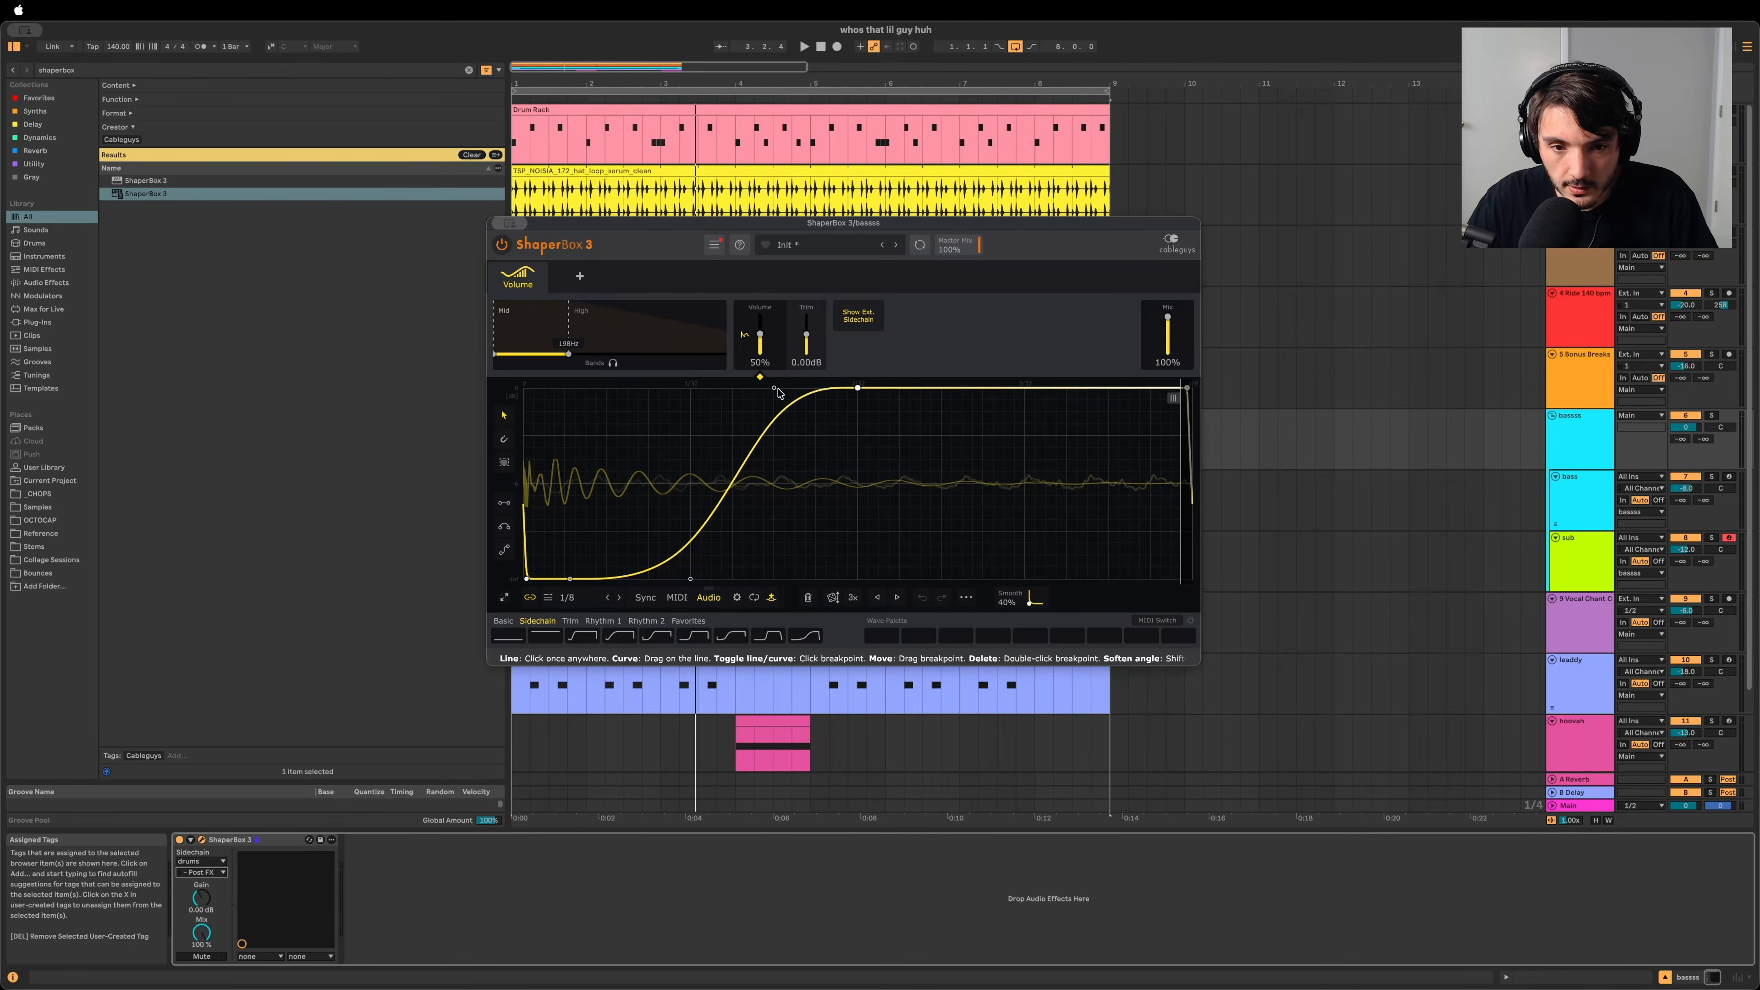
pyautogui.moveTo(777, 389); pyautogui.dragTo(847, 388)
pyautogui.moveTo(690, 579); pyautogui.dragTo(784, 579)
pyautogui.press('space')
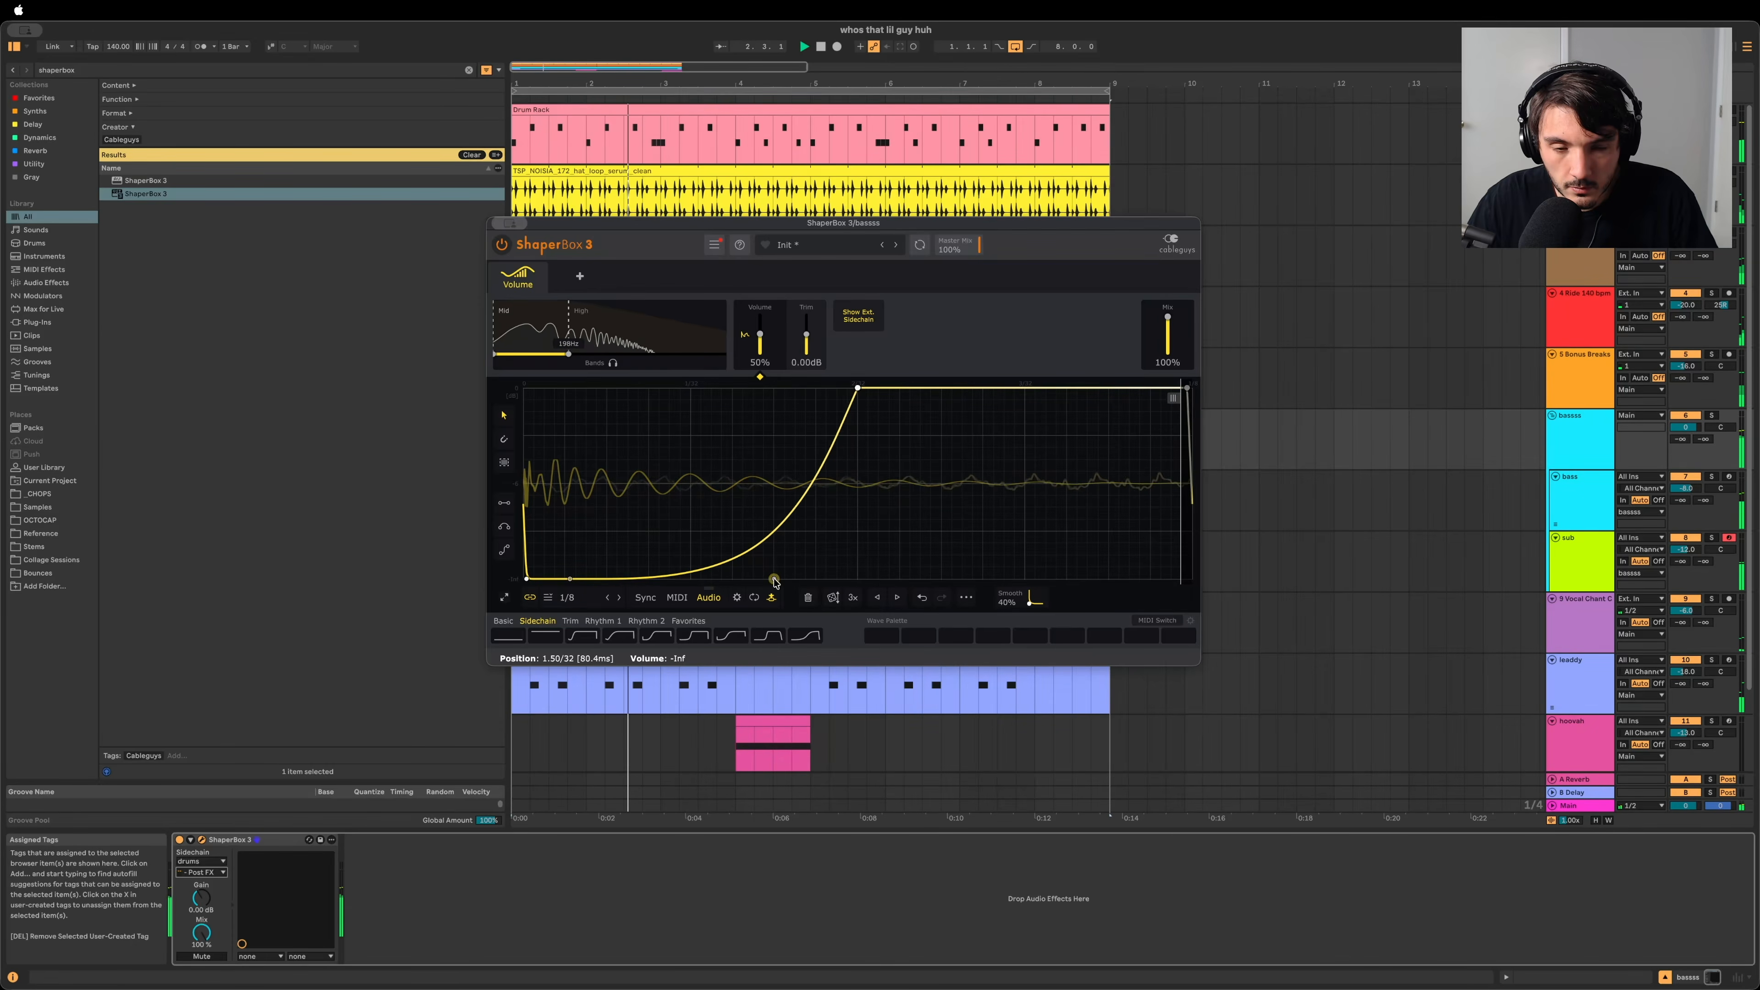
# Step: Examine the ducked mix's low end on the Main track's enlarged EQ Eight display, closing the ShaperBox window and stopping playback
pyautogui.click(1577, 806)
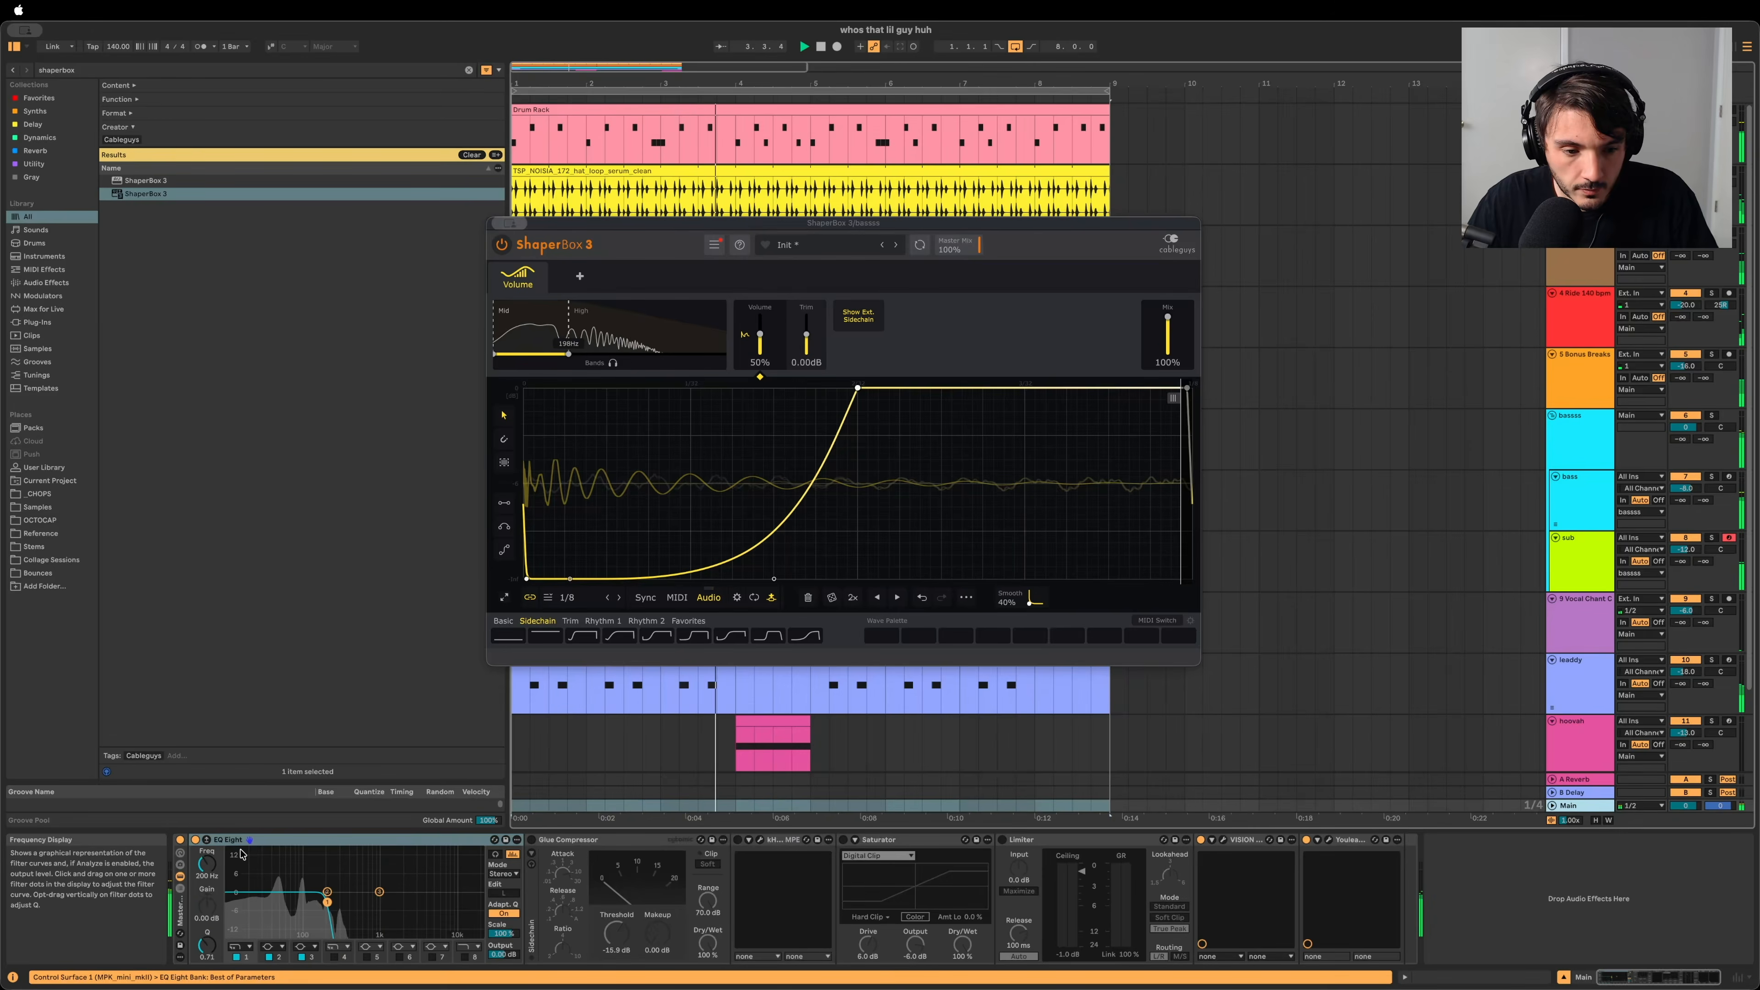
pyautogui.click(206, 840)
pyautogui.moveTo(421, 719); pyautogui.dragTo(421, 398)
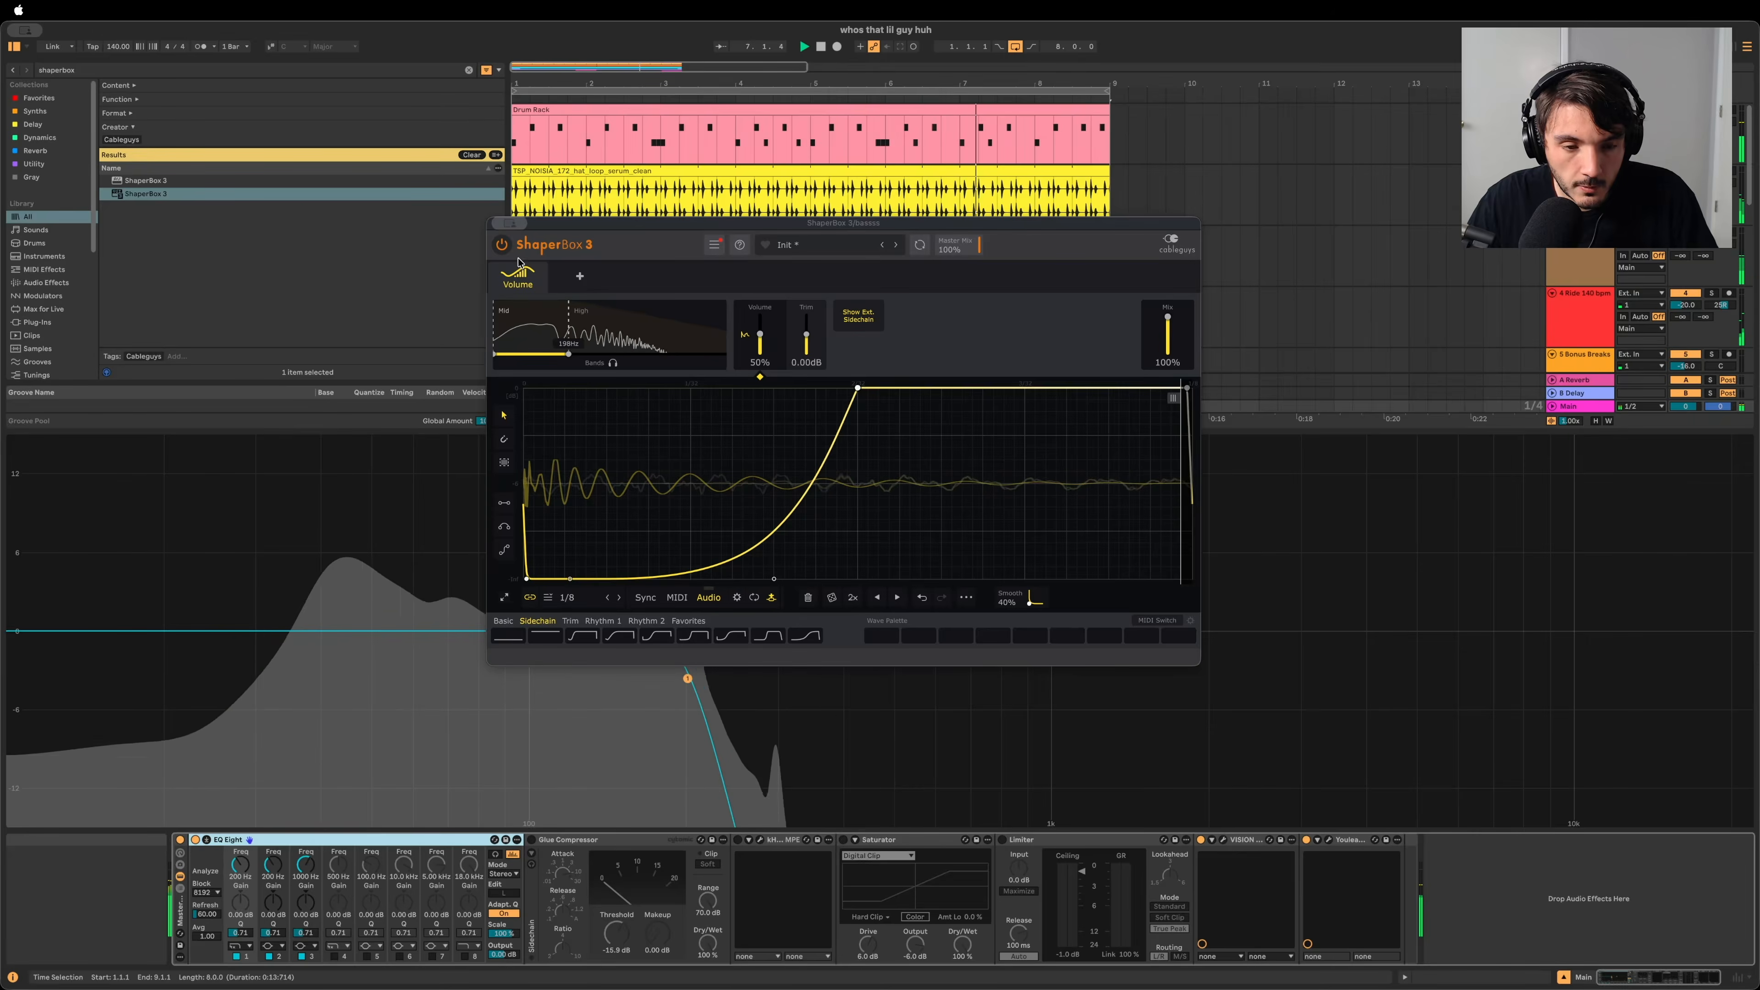
pyautogui.click(510, 224)
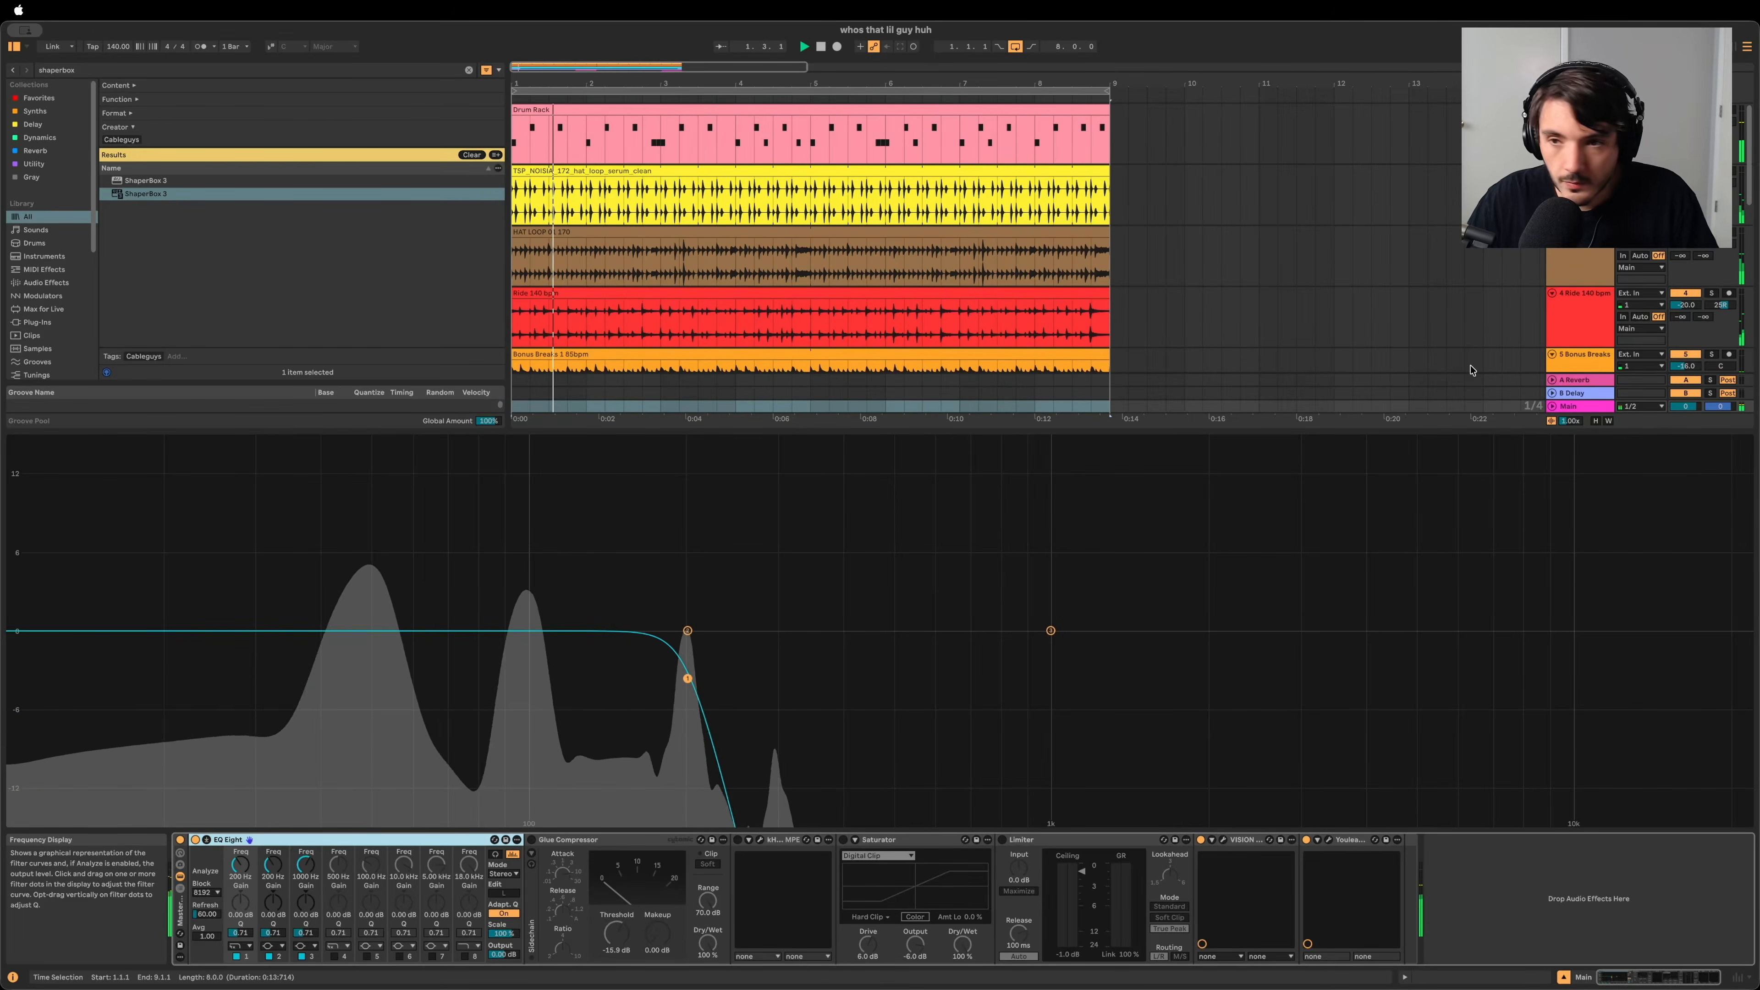
pyautogui.press('space')
# Step: Solo the drums track to inspect its low-end spectrum on the Main EQ Eight, then unsolo it and collapse the enlarged display
pyautogui.click(1711, 109)
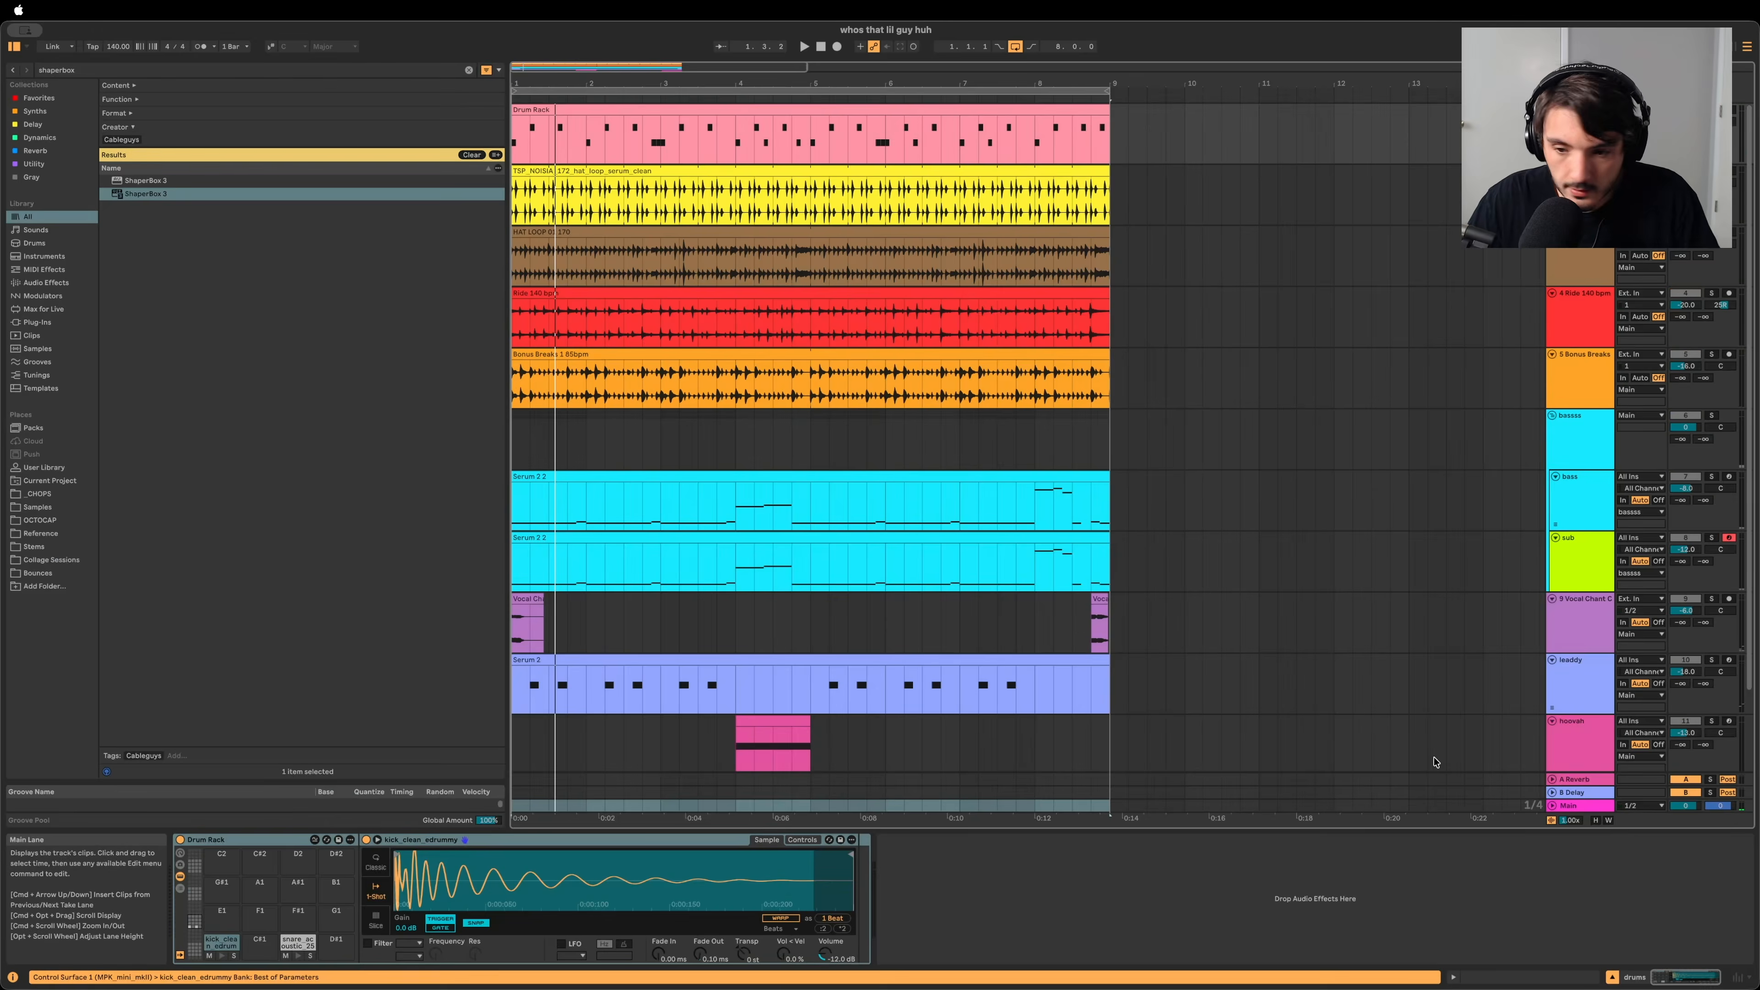
pyautogui.click(1561, 809)
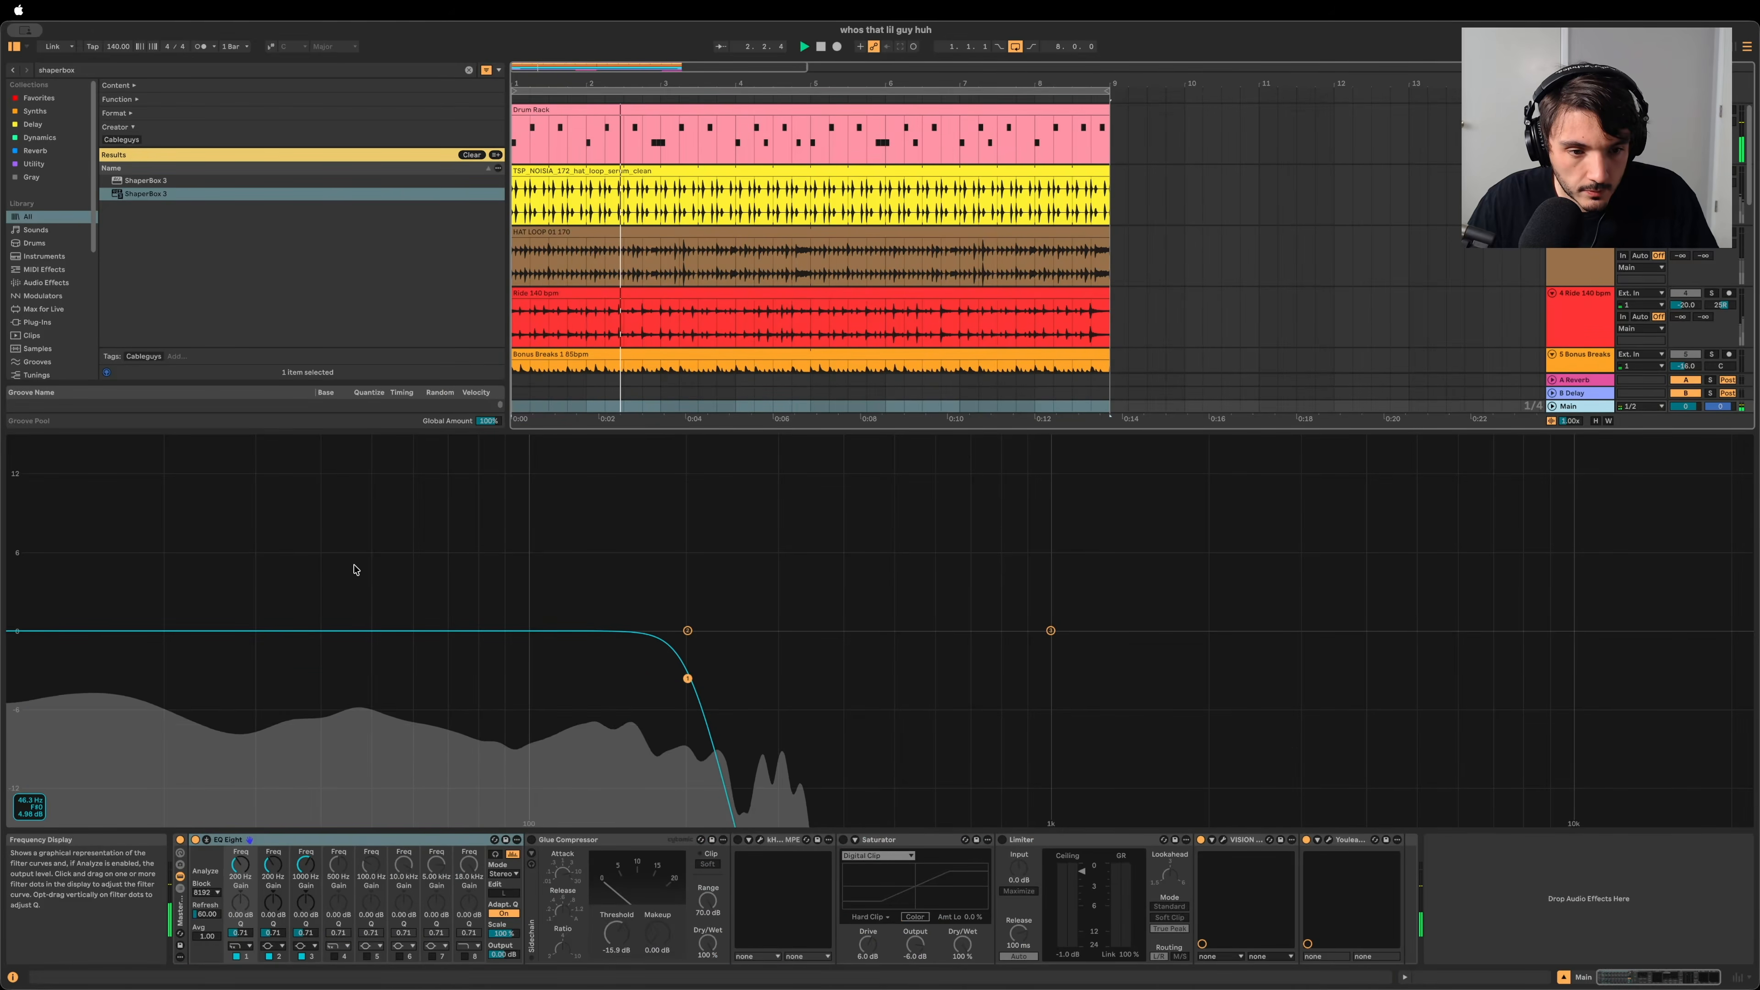
pyautogui.press('space')
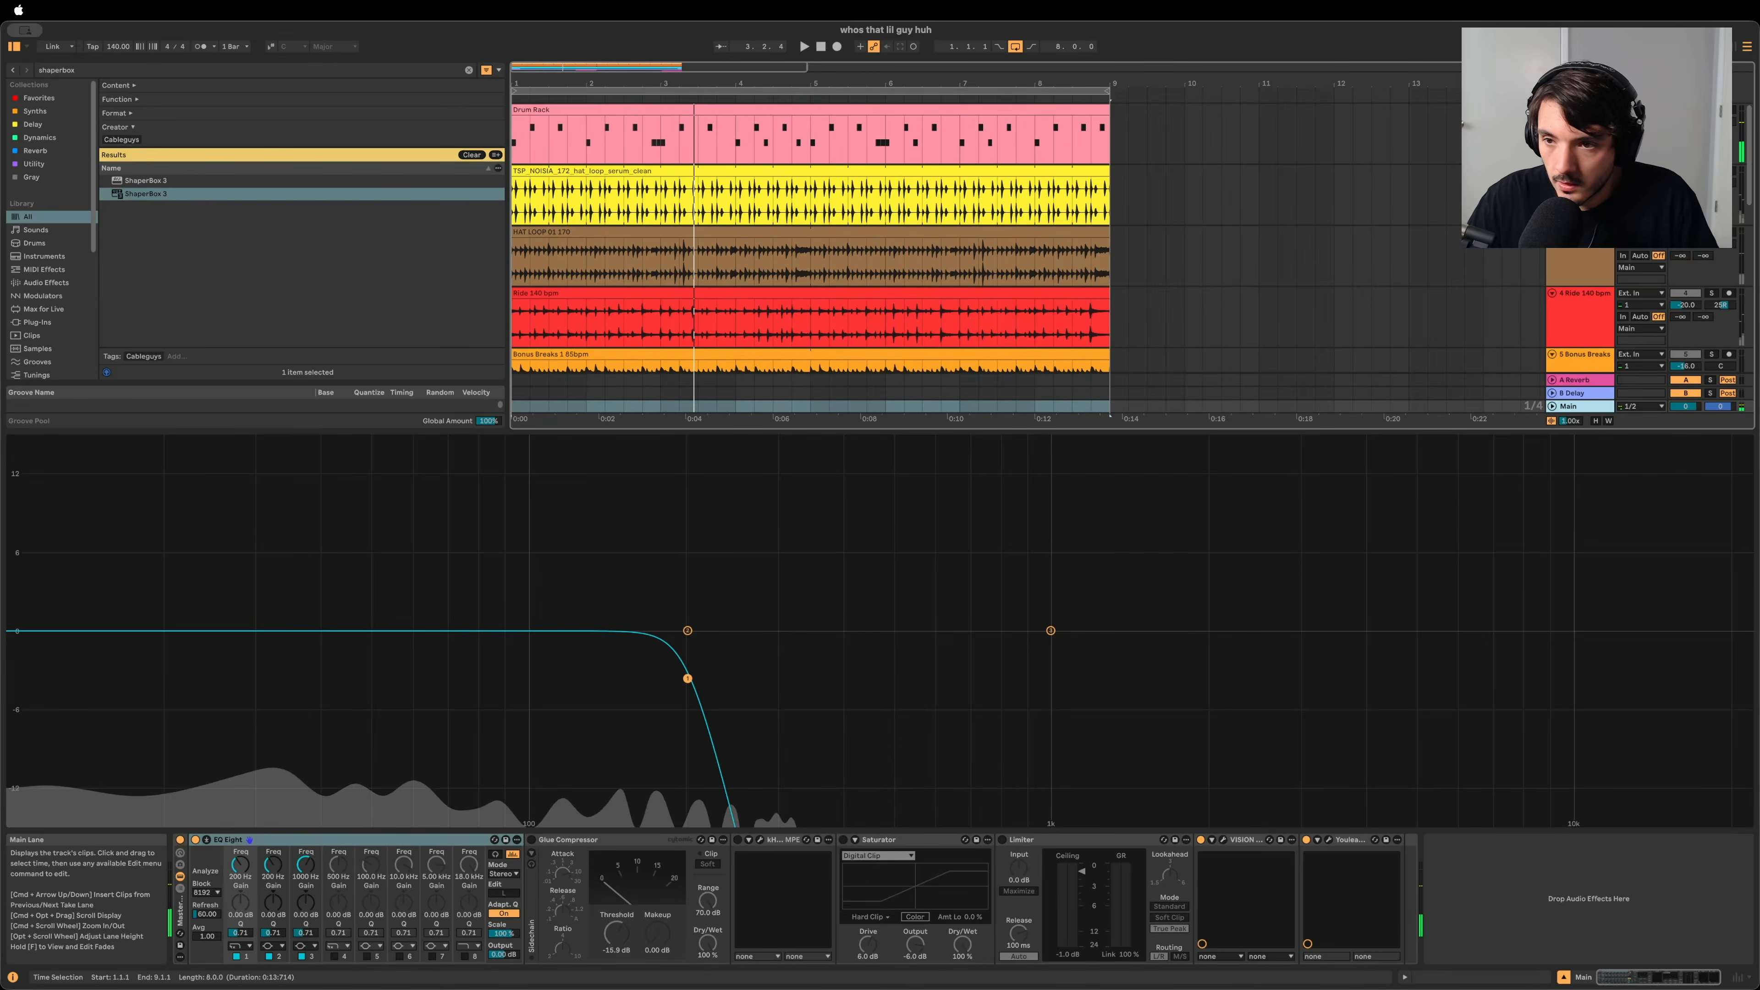
pyautogui.press('space')
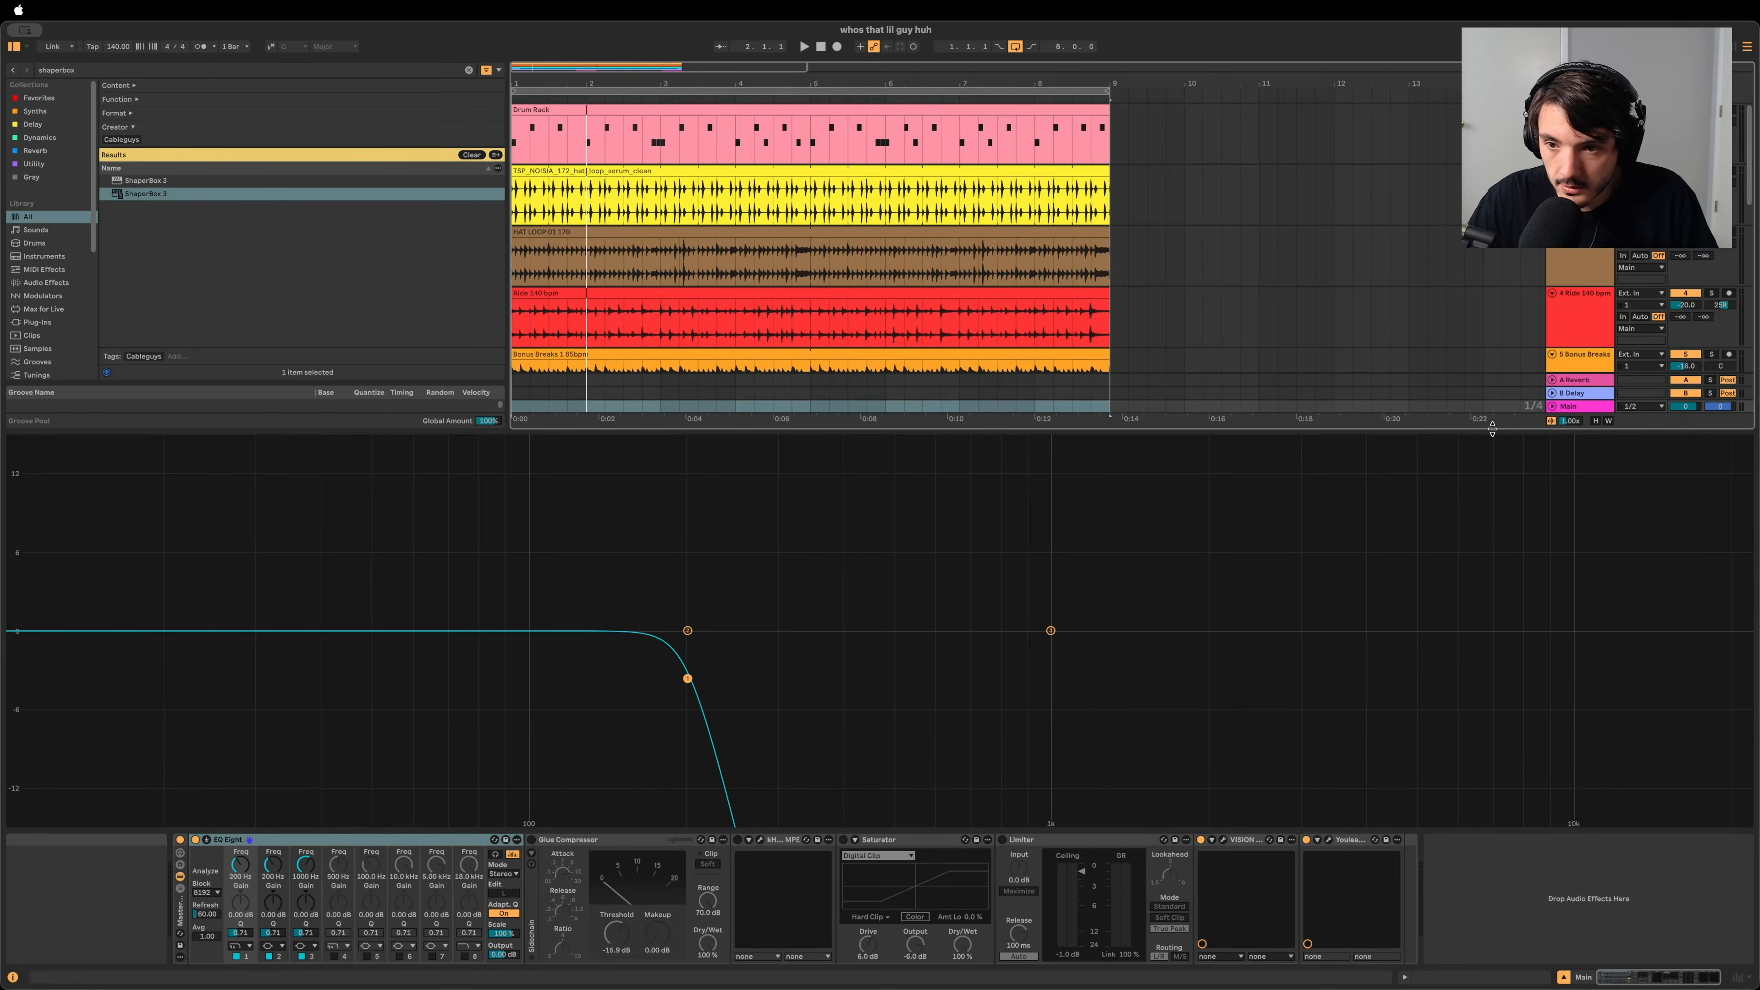
pyautogui.moveTo(1492, 429); pyautogui.dragTo(1471, 899)
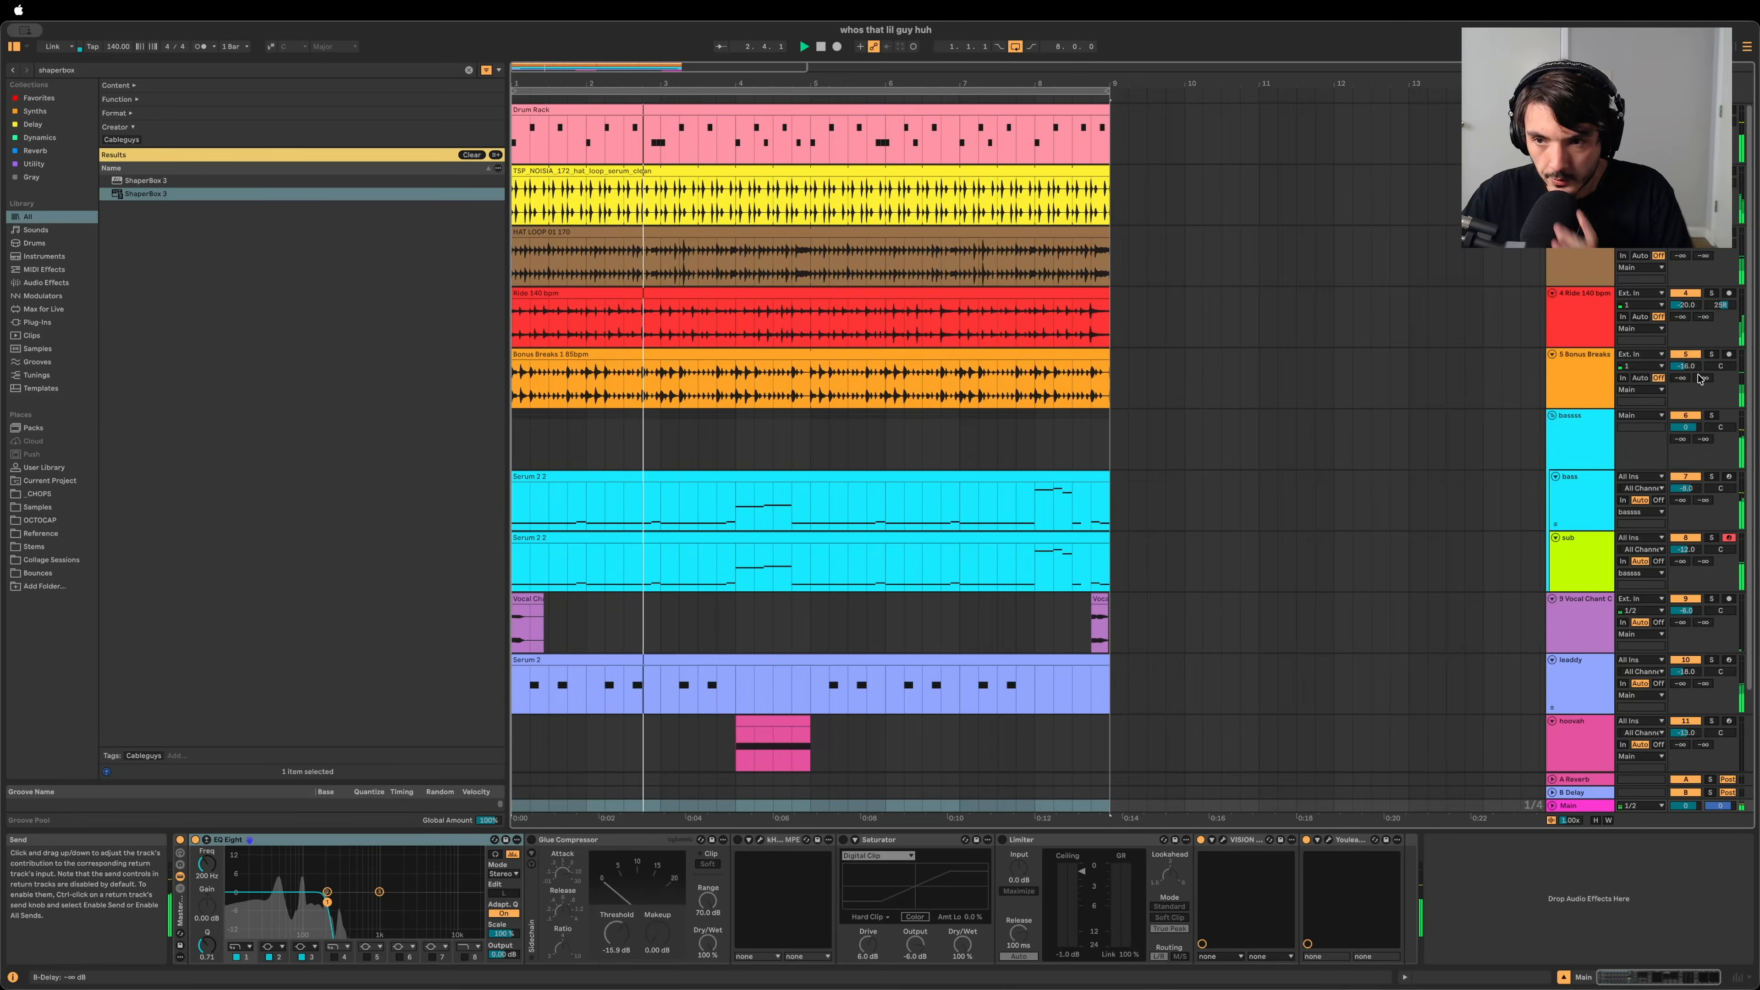
# Step: Solo the drums track, mute the kick pad in its Drum Rack, and check the snare's spectrum on the Main EQ Eight
pyautogui.click(1711, 109)
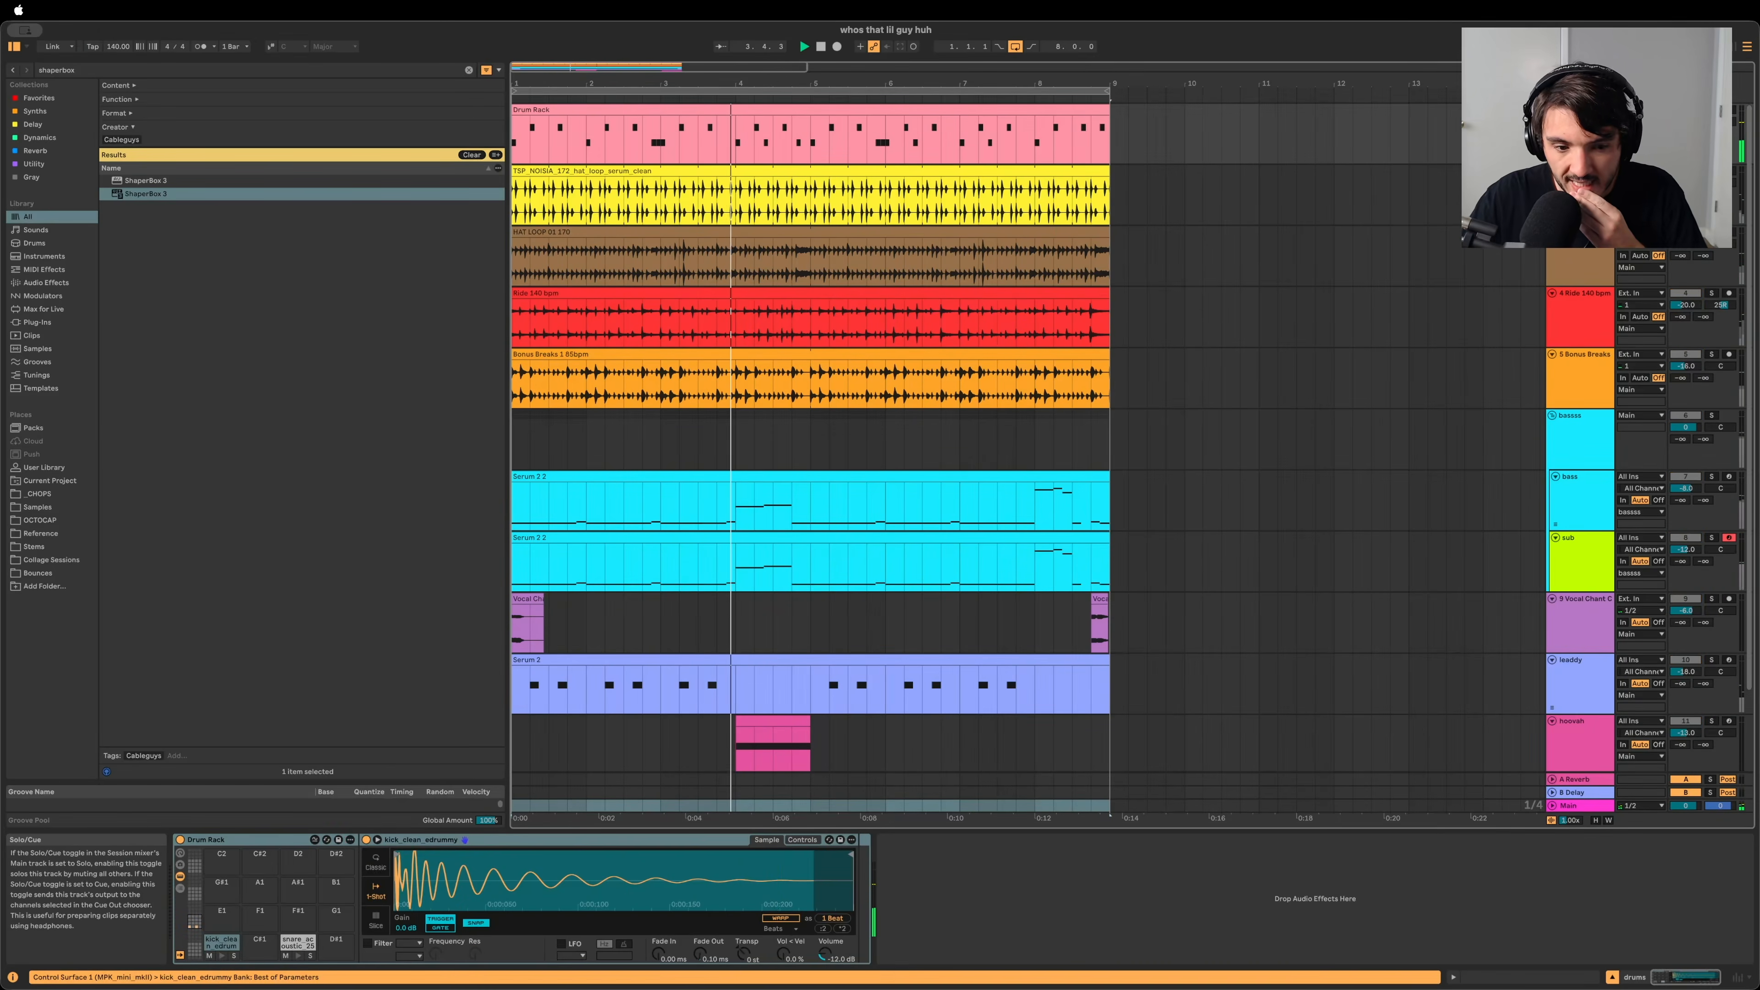
pyautogui.click(1606, 807)
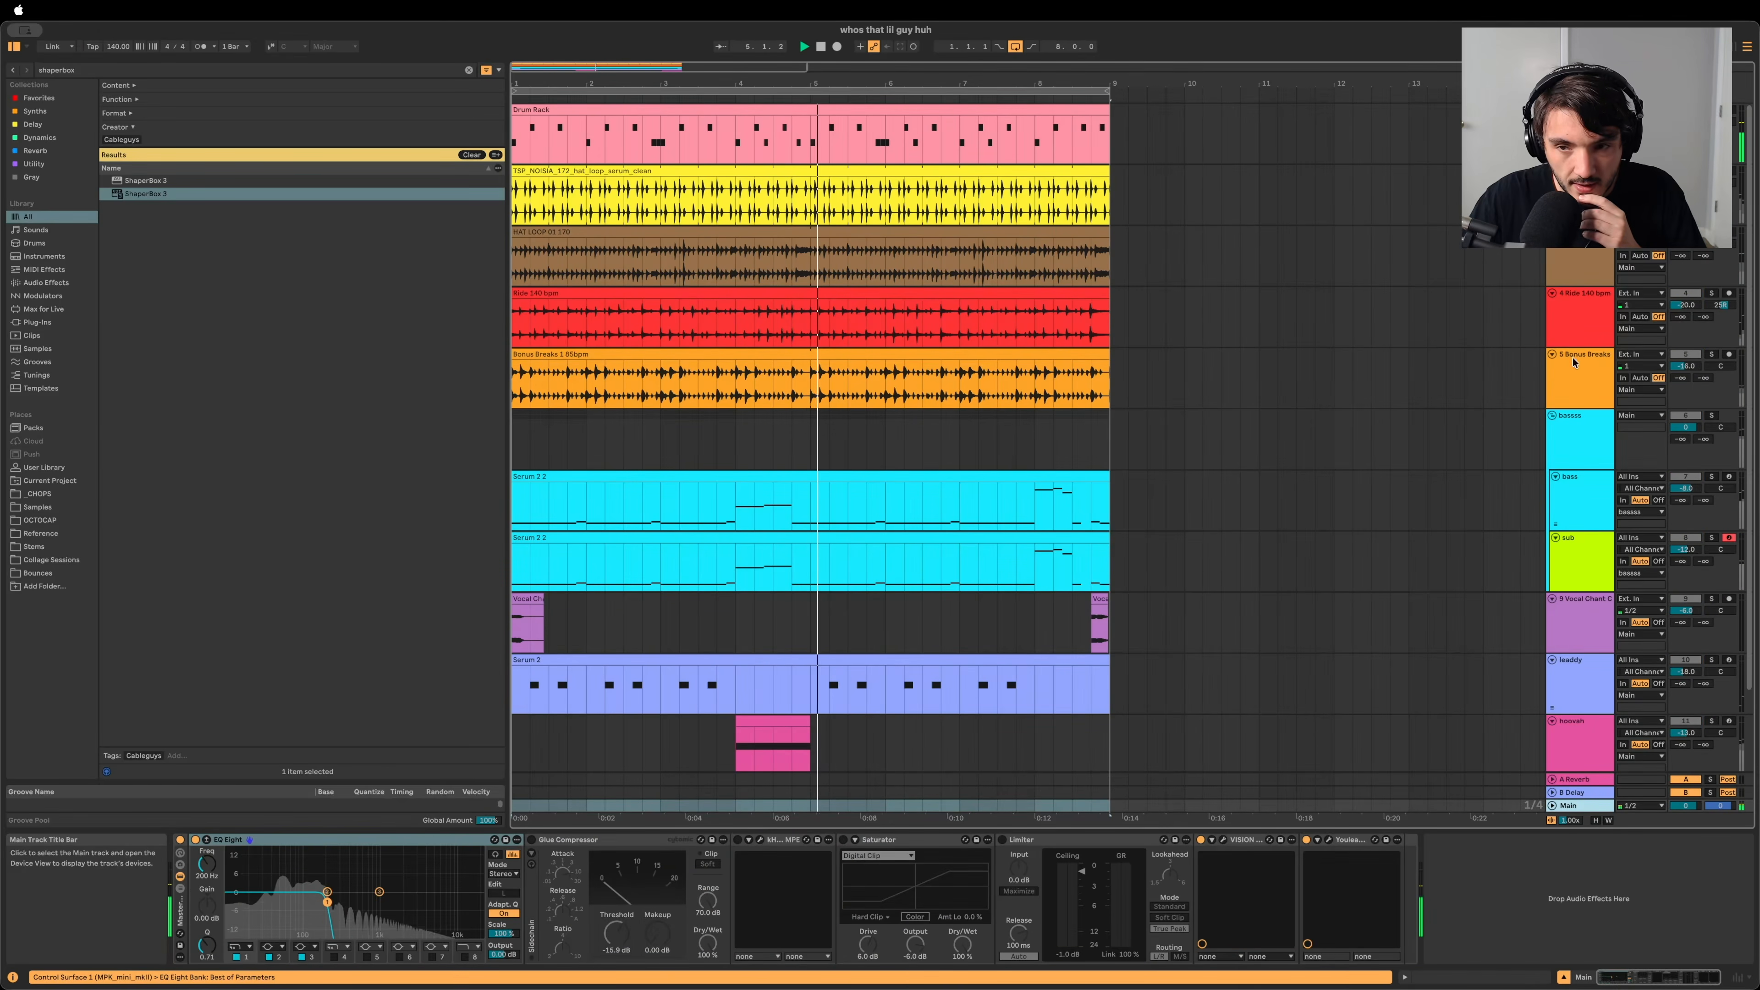
pyautogui.click(1580, 110)
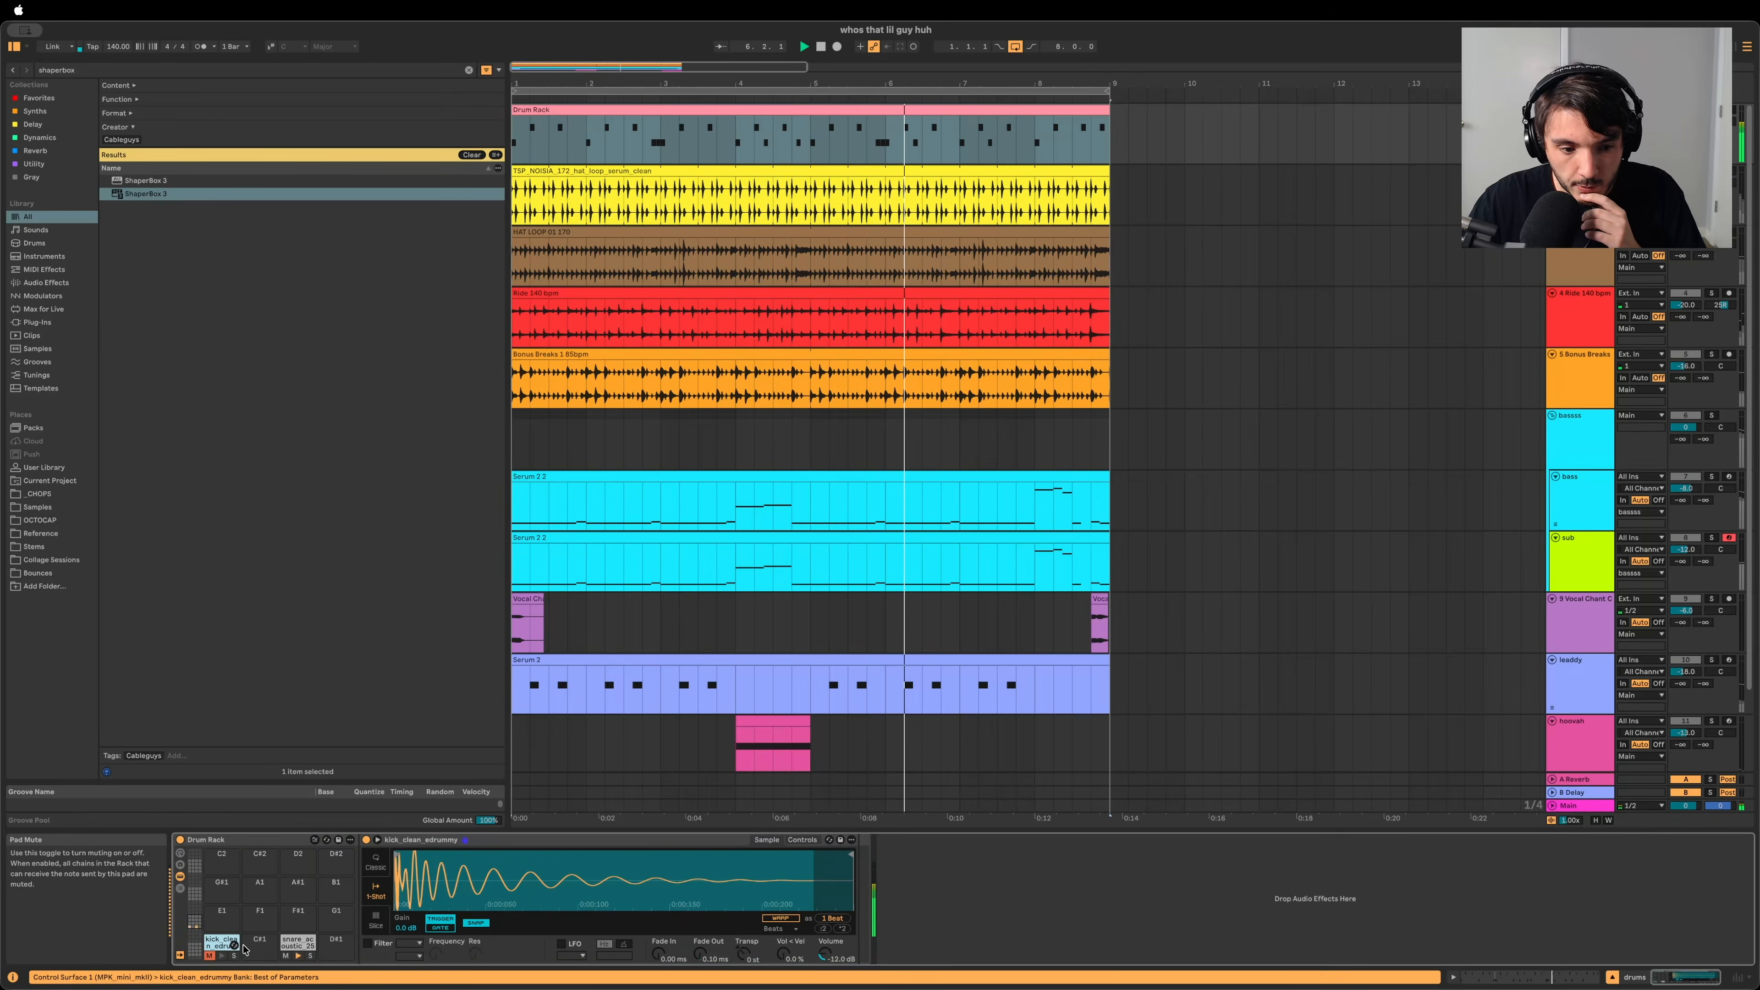
pyautogui.click(1586, 808)
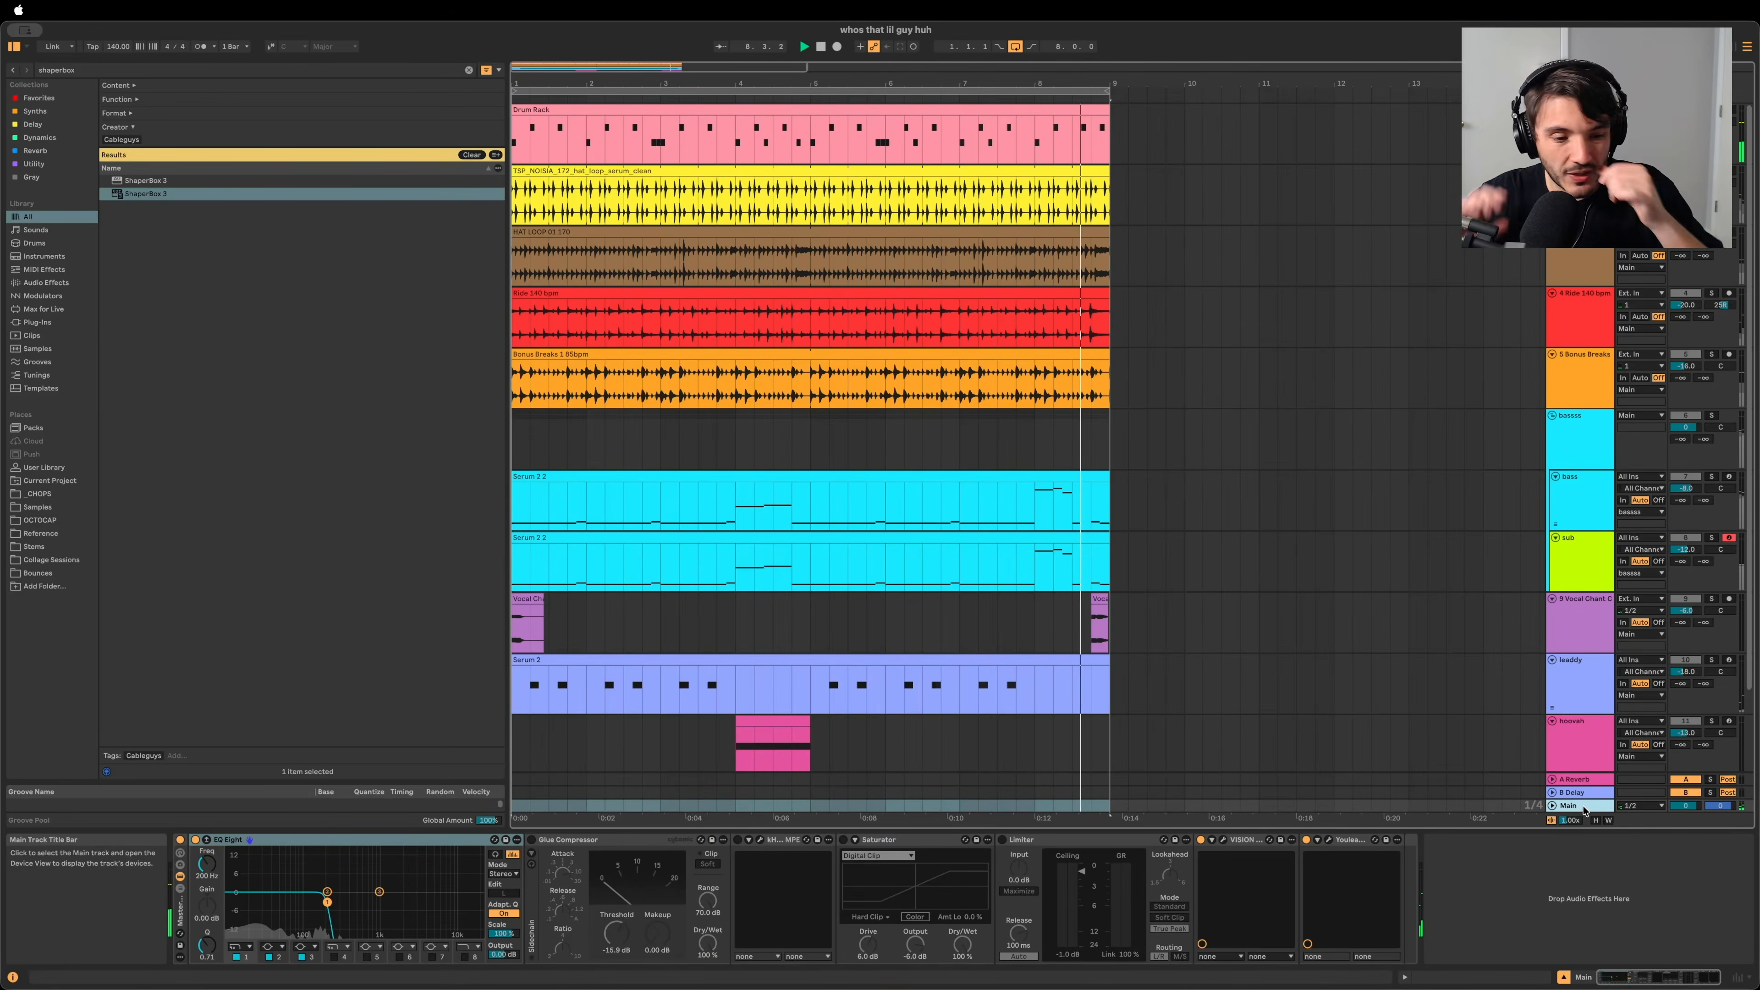
# Step: Add an EQ Eight to the snare pad in the Drum Rack and set its low cut to 199 Hz during playback
pyautogui.click(1579, 110)
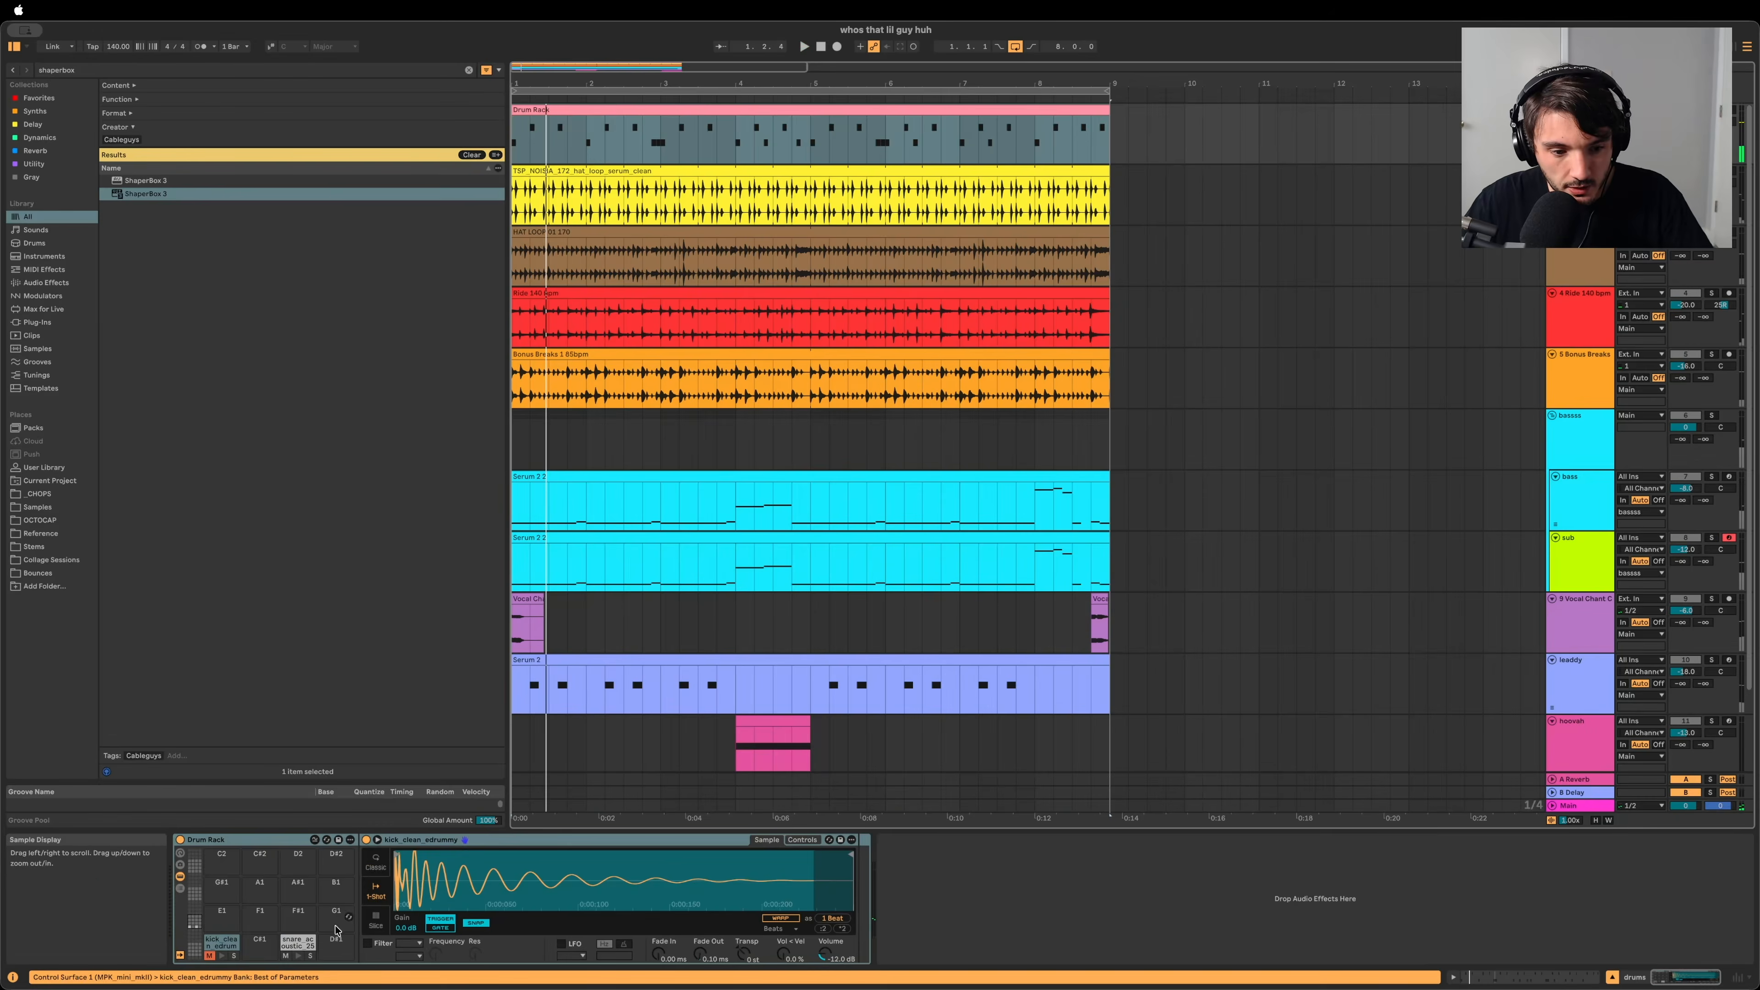
pyautogui.press('super+f')
pyautogui.write('eq')
pyautogui.moveTo(142, 358); pyautogui.dragTo(323, 423)
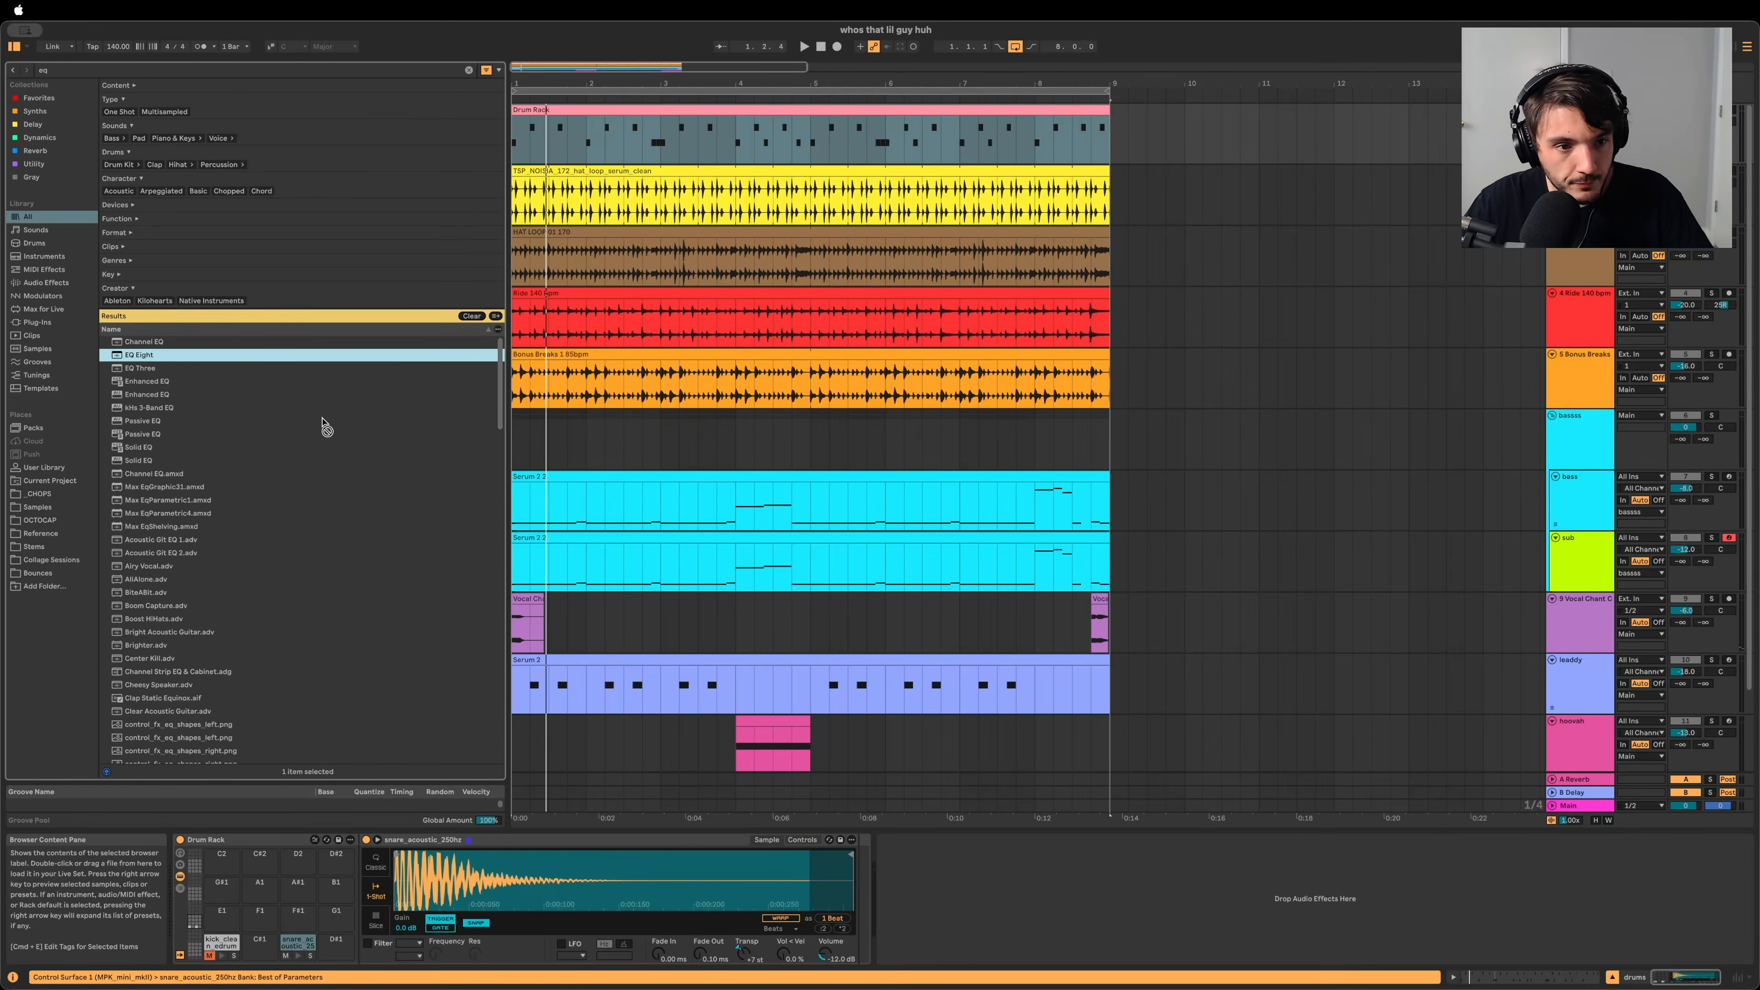
pyautogui.moveTo(853, 931); pyautogui.dragTo(860, 932)
pyautogui.click(908, 948)
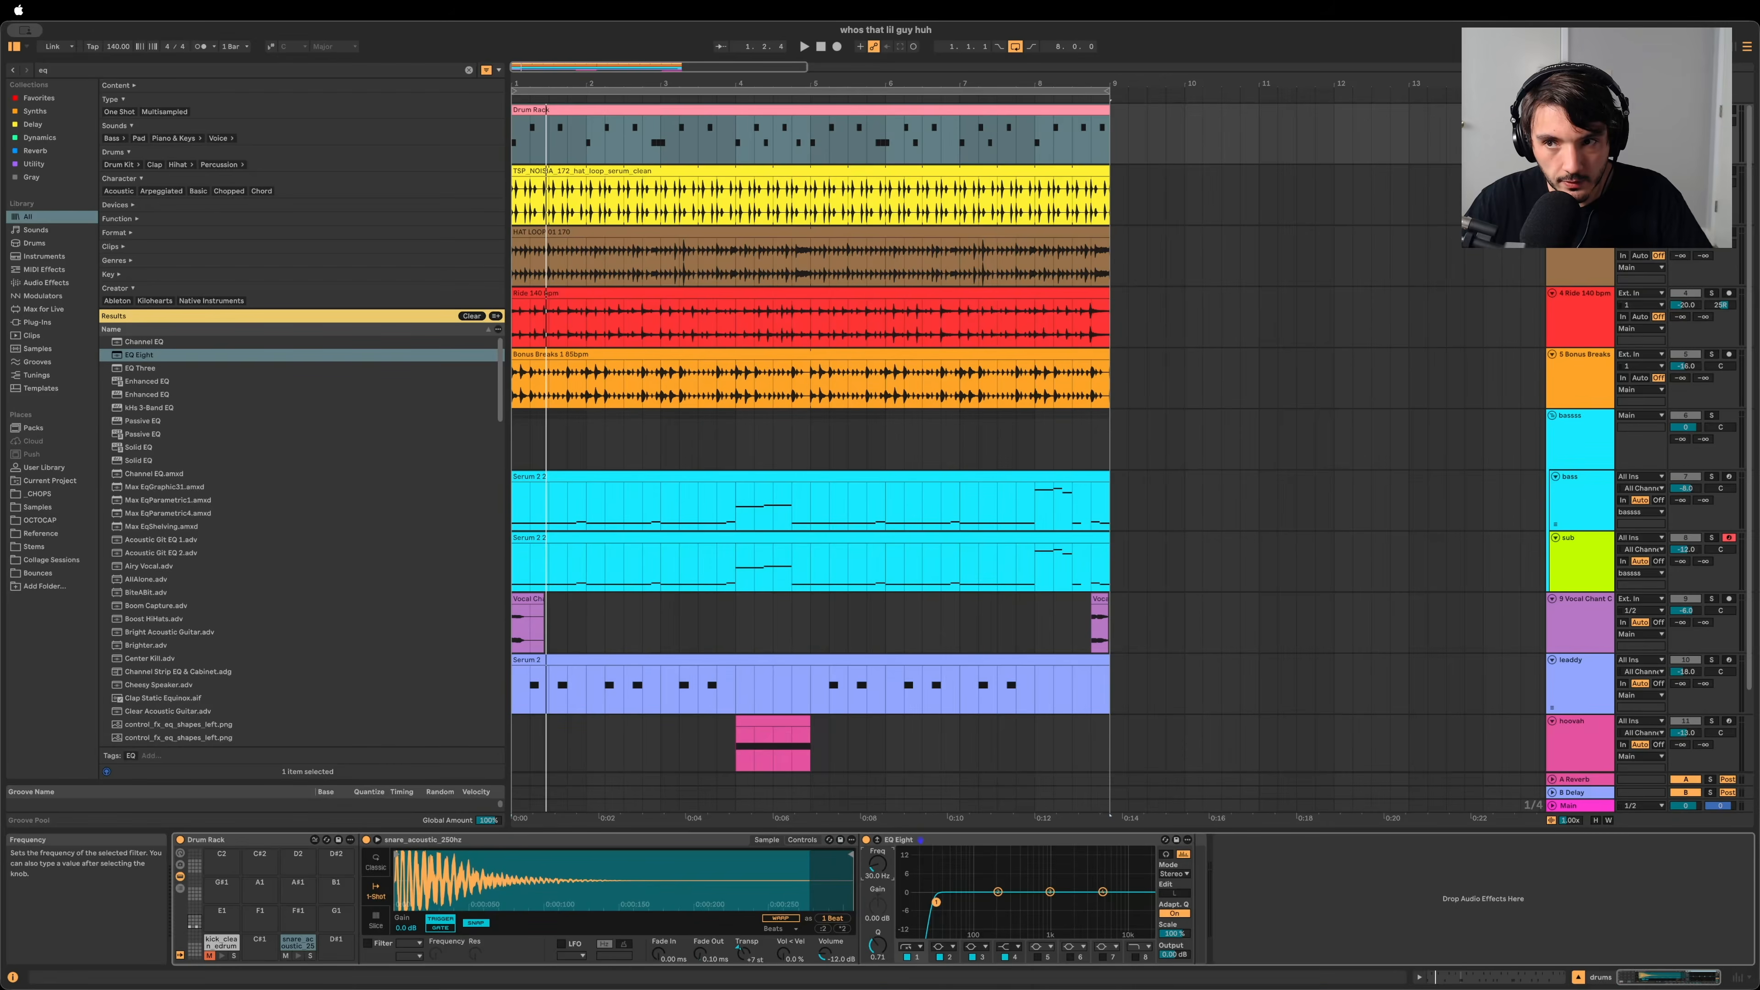
pyautogui.moveTo(877, 864); pyautogui.dragTo(877, 831)
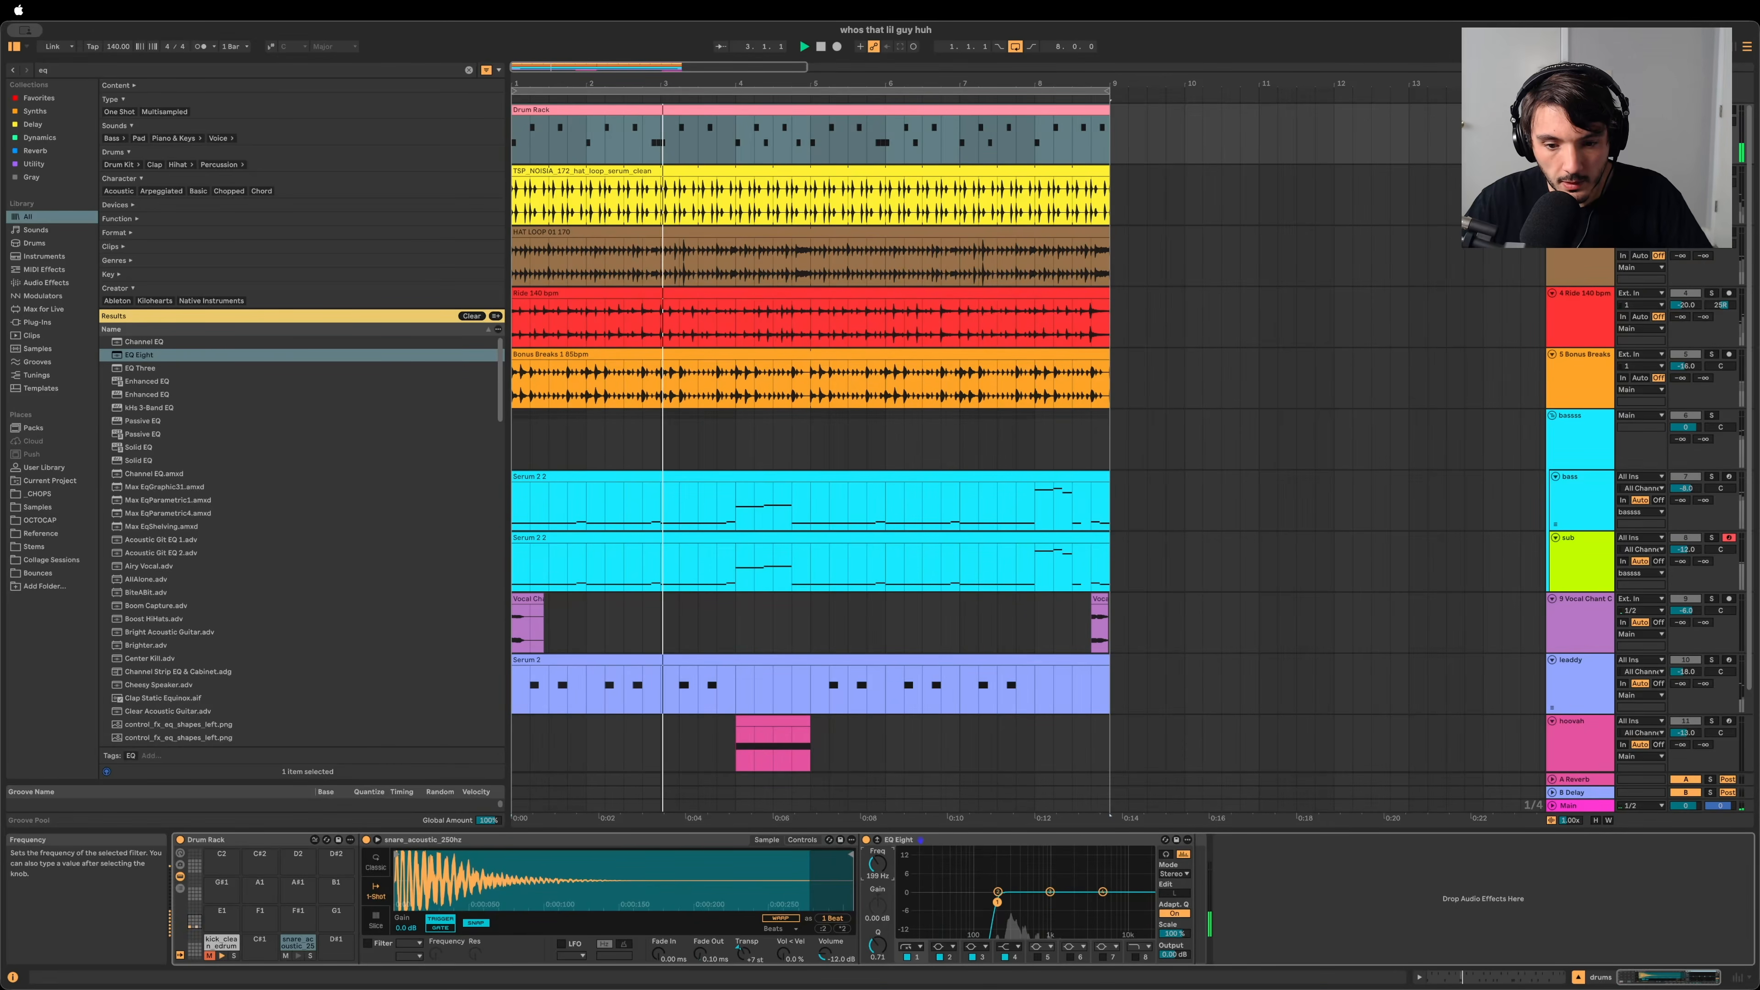
# Step: Stop playback, unmute the kick pad in the drums track's Drum Rack, and return to the Main track's devices
pyautogui.click(1580, 805)
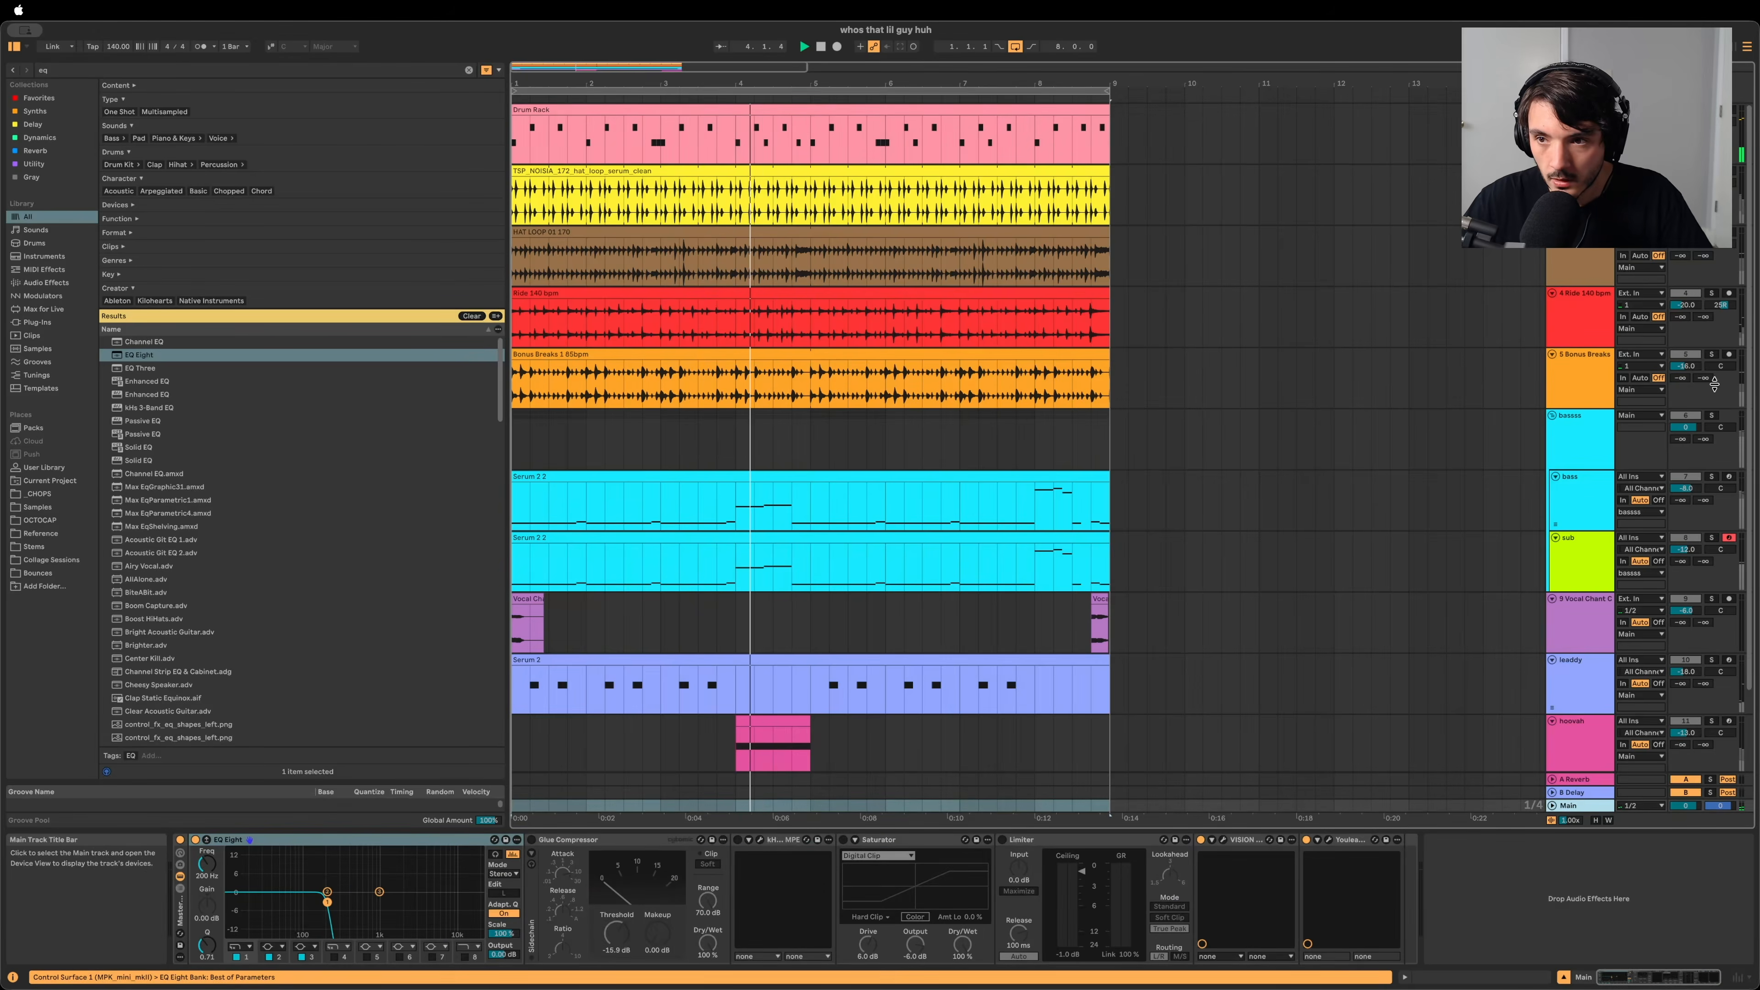
pyautogui.press('space')
pyautogui.click(1580, 110)
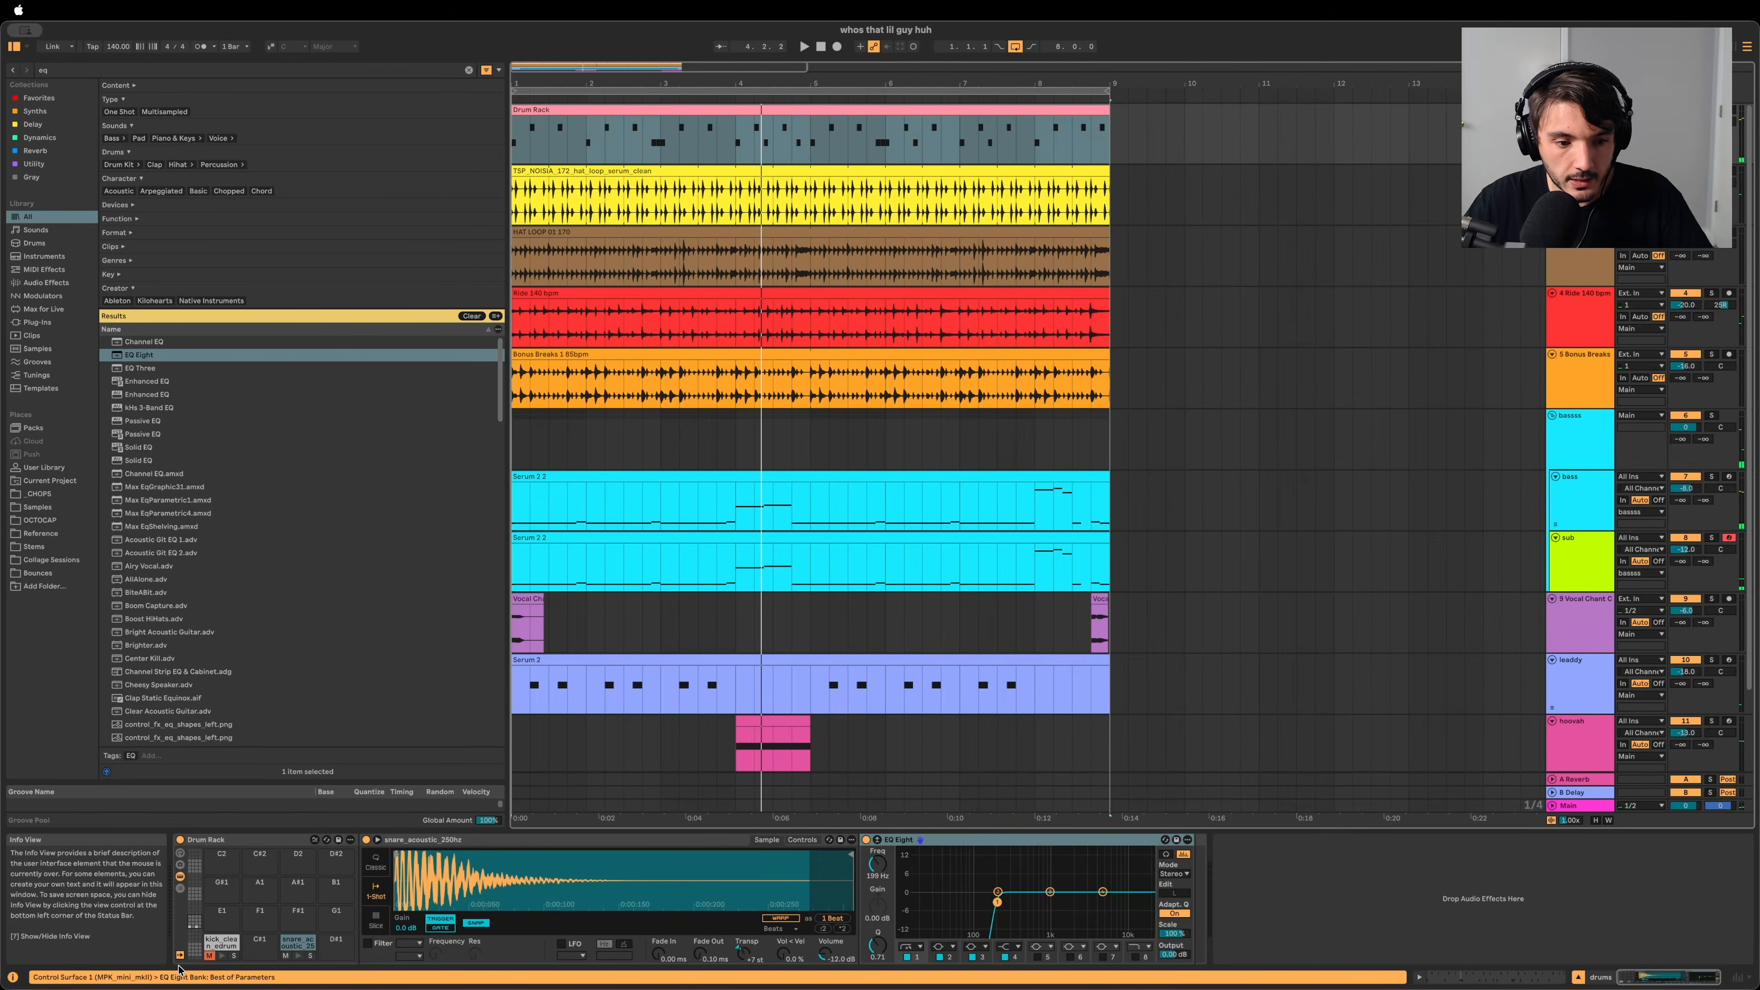
pyautogui.click(209, 956)
pyautogui.click(1572, 806)
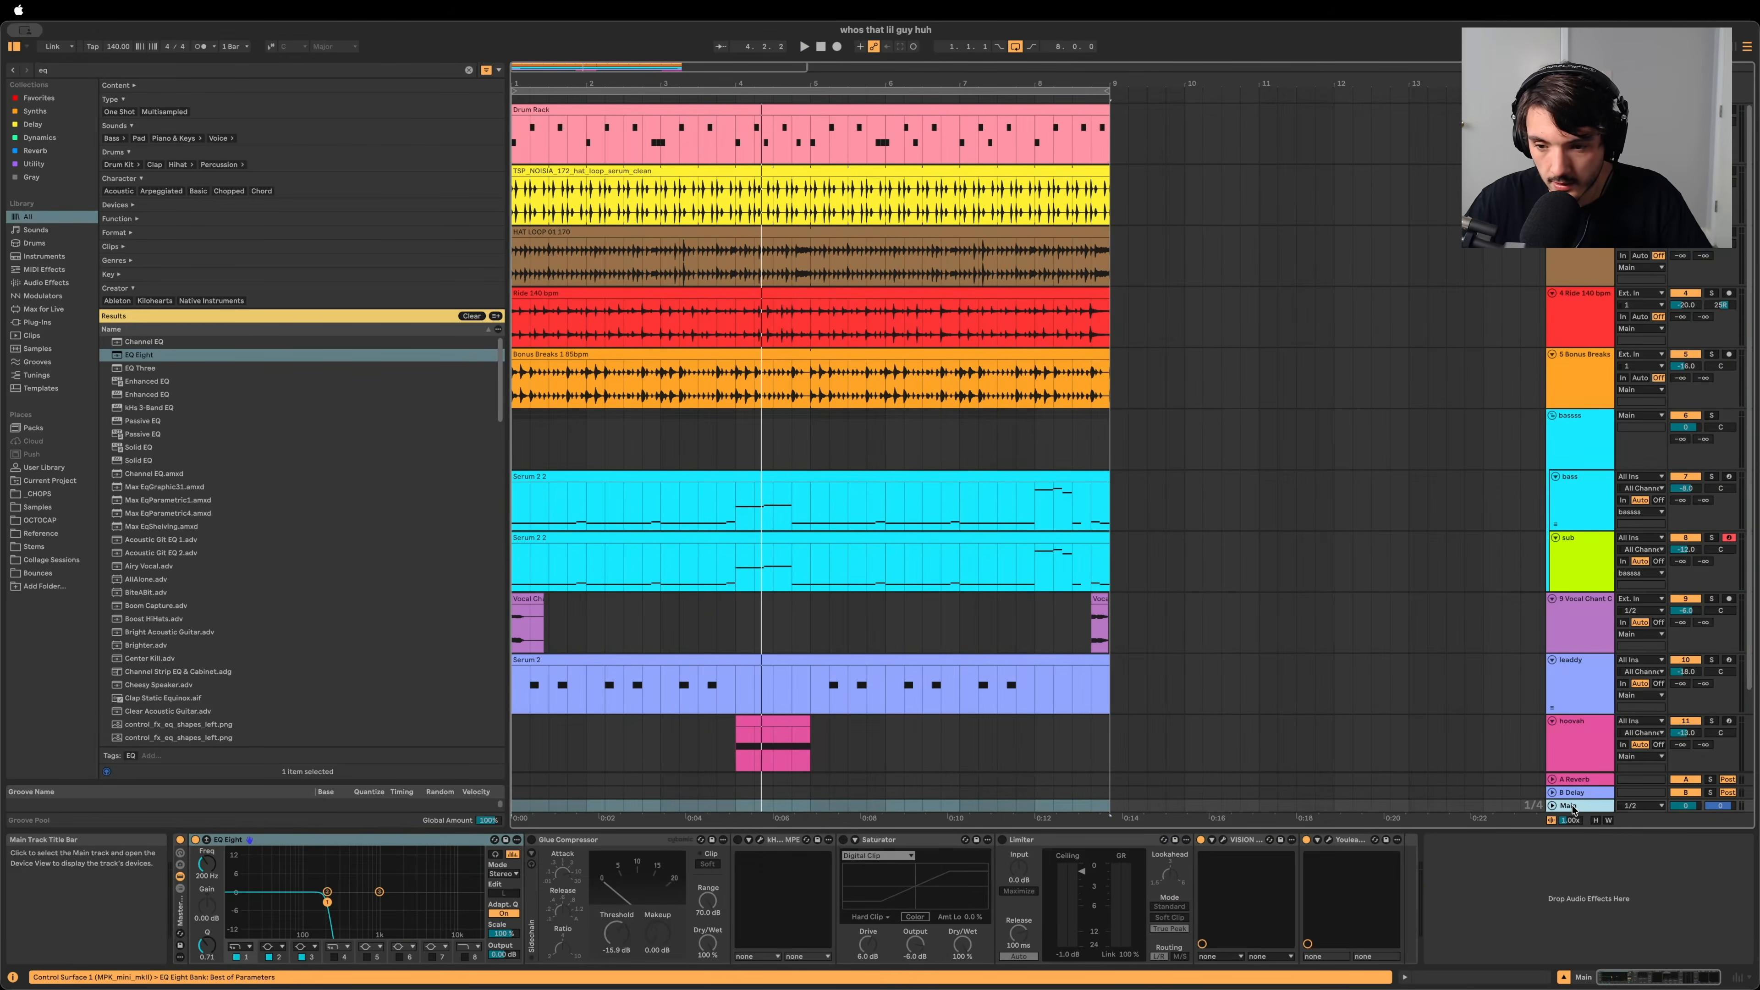
# Step: Audition the mix with filter 1 of the Main EQ Eight as a 200 Hz high cut and as a low cut, then bypass the EQ
pyautogui.press('space')
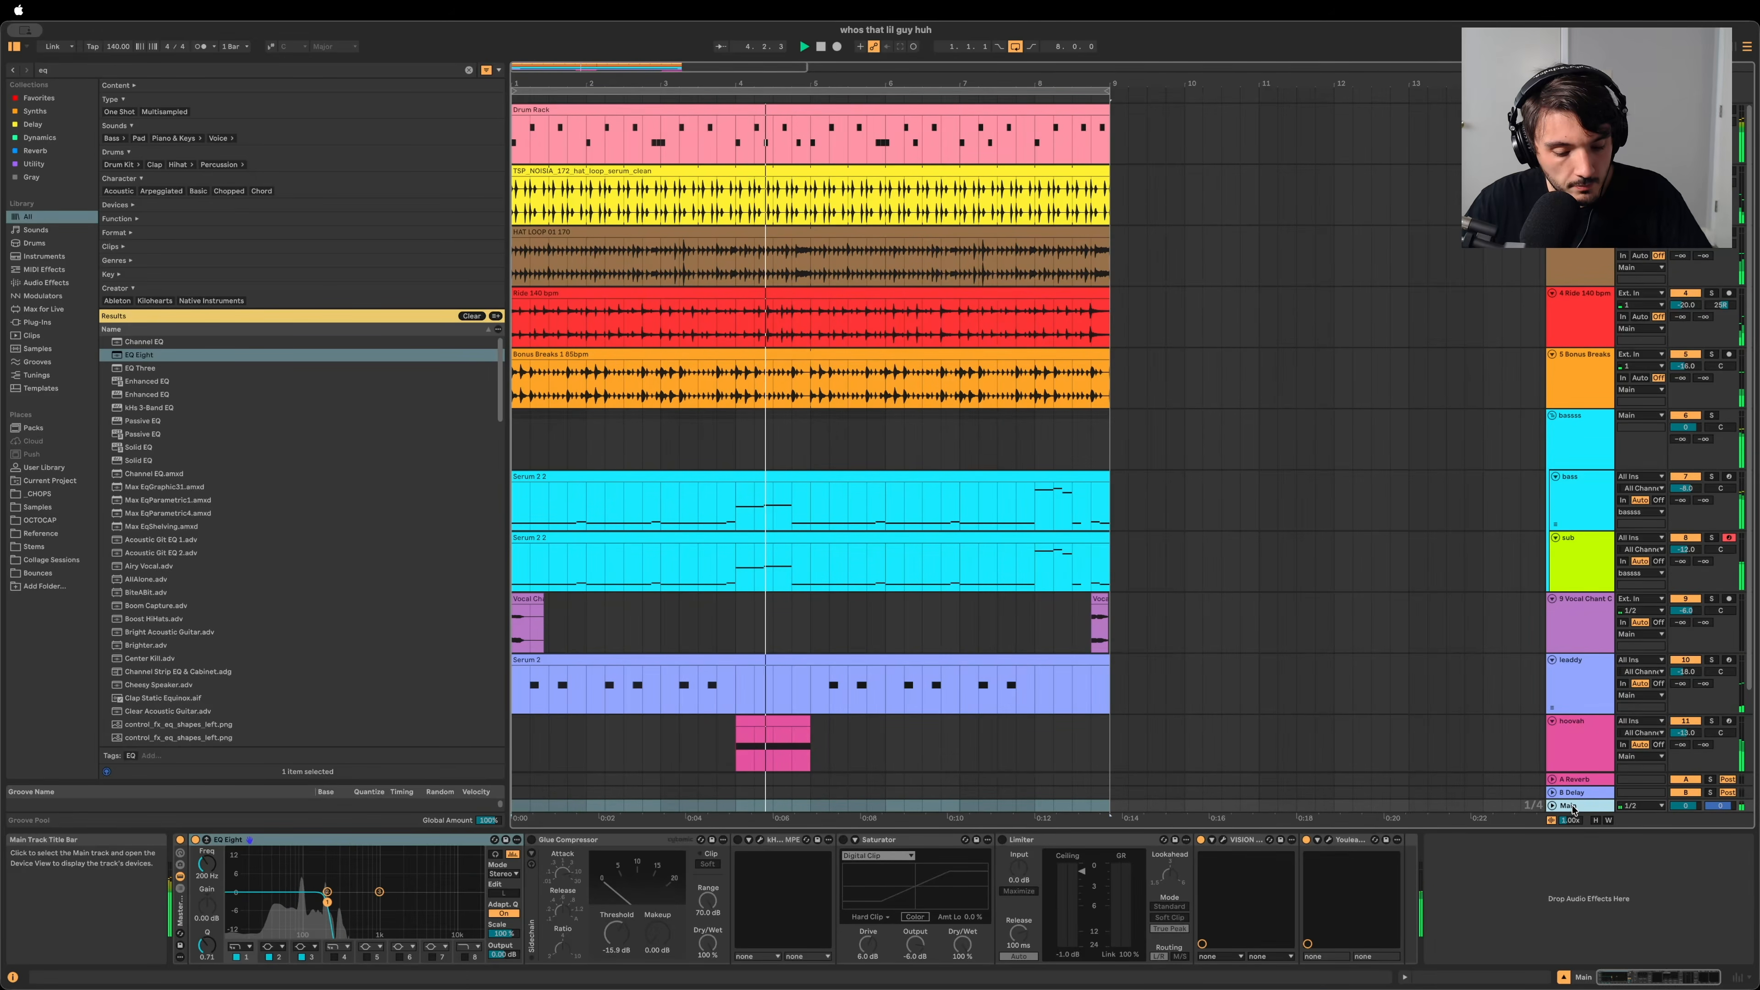
pyautogui.click(249, 948)
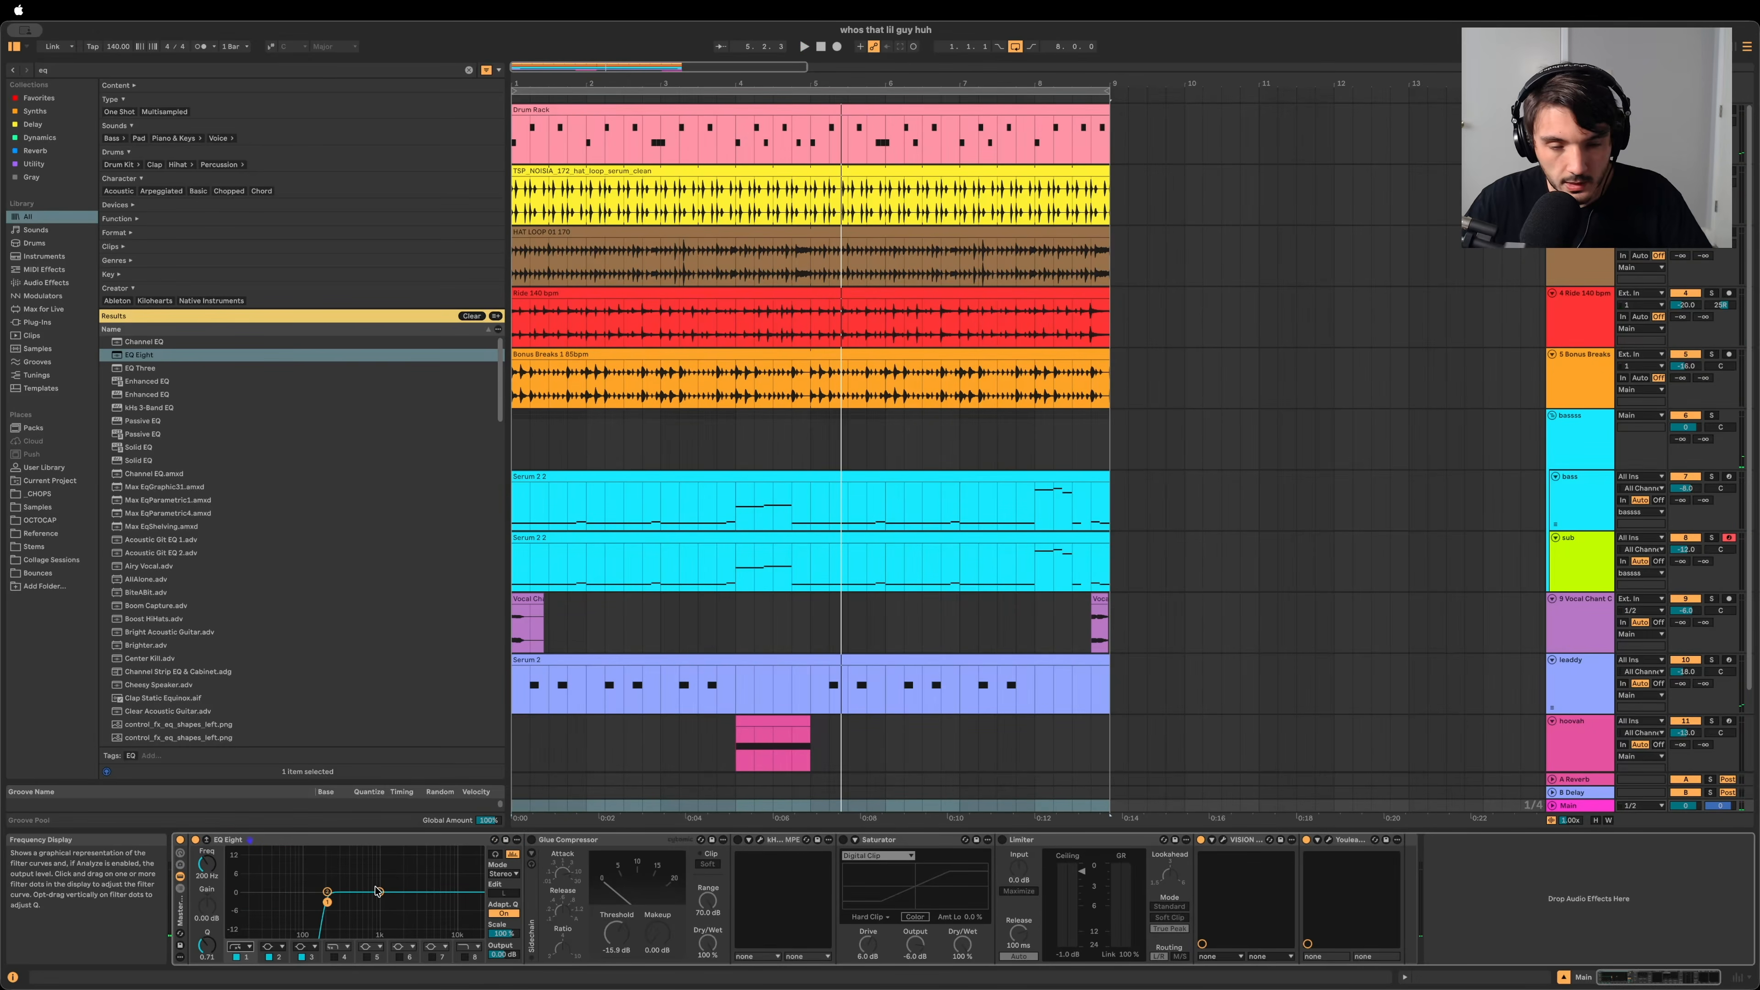
pyautogui.press('space')
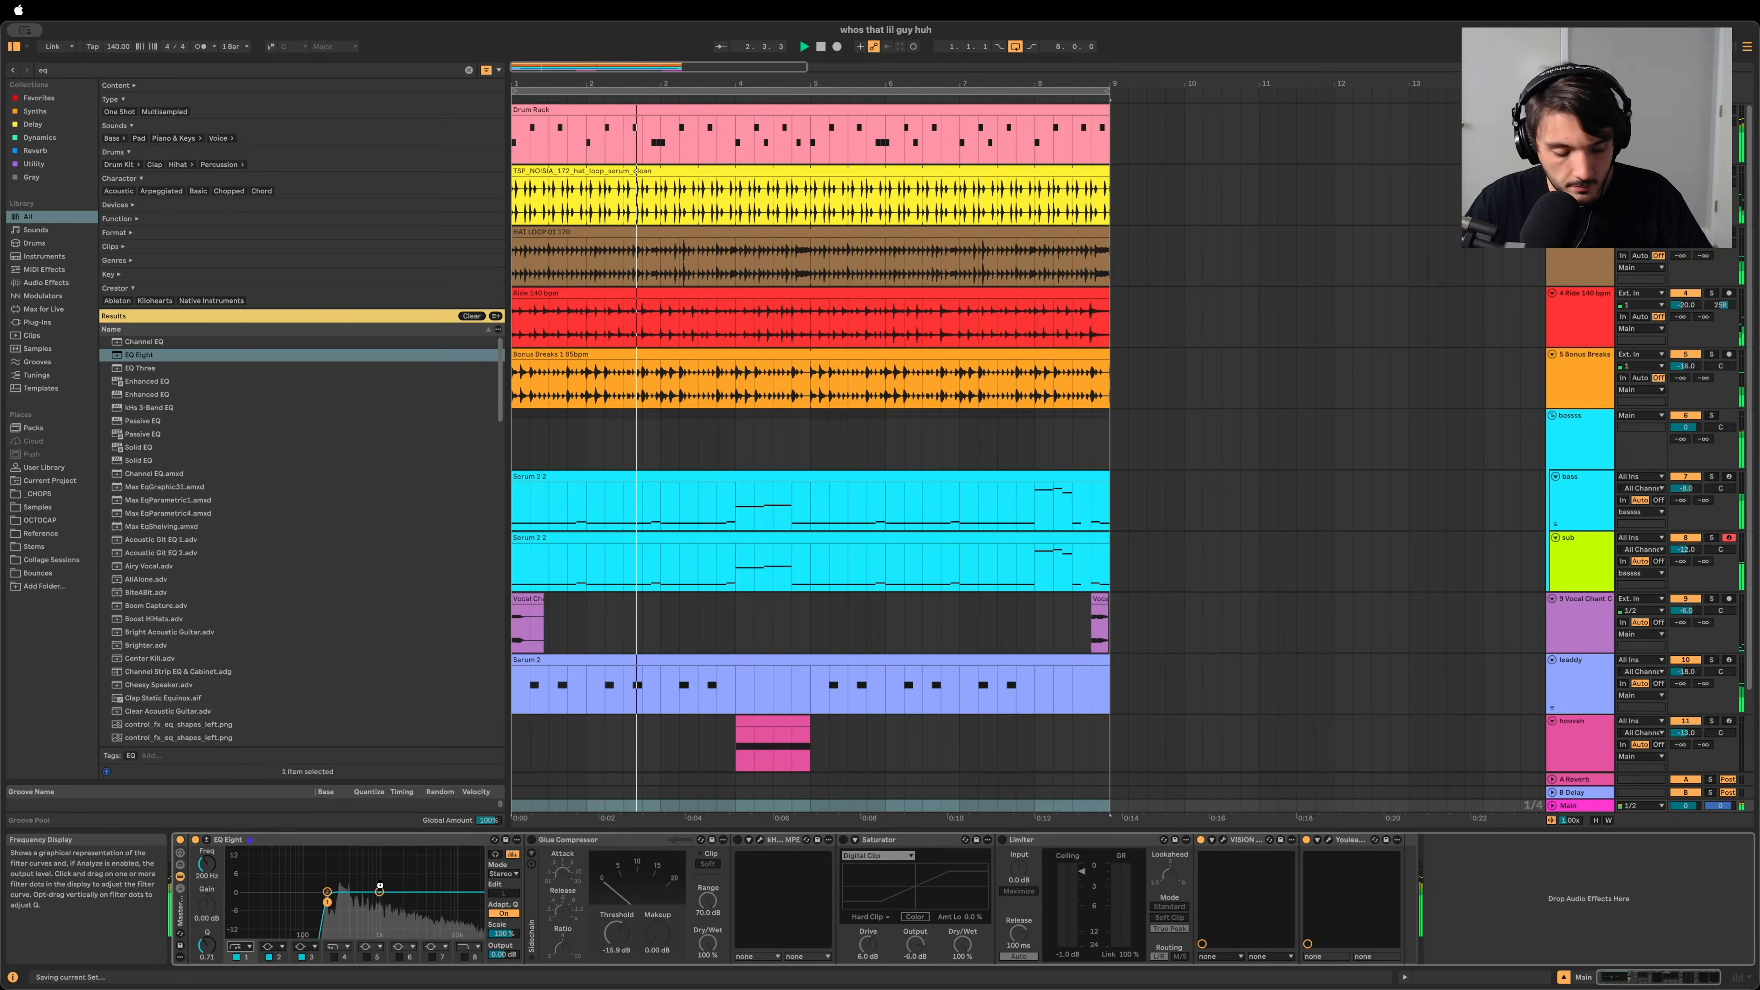
pyautogui.click(247, 947)
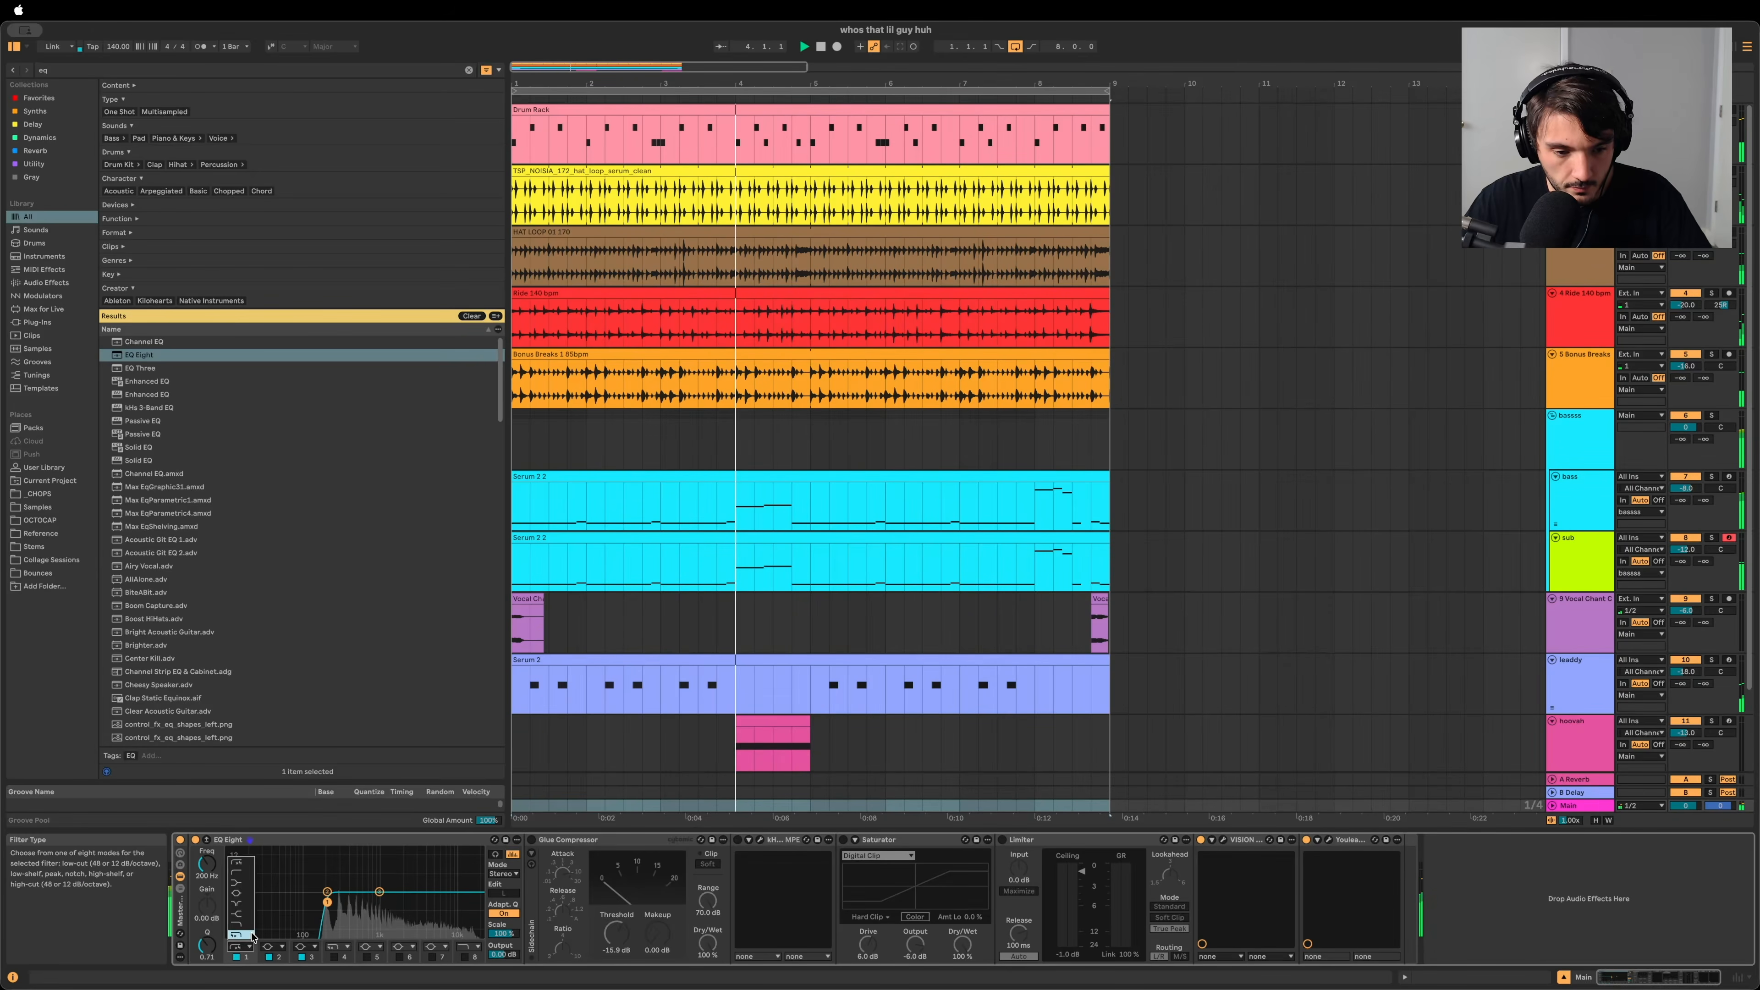
pyautogui.click(247, 936)
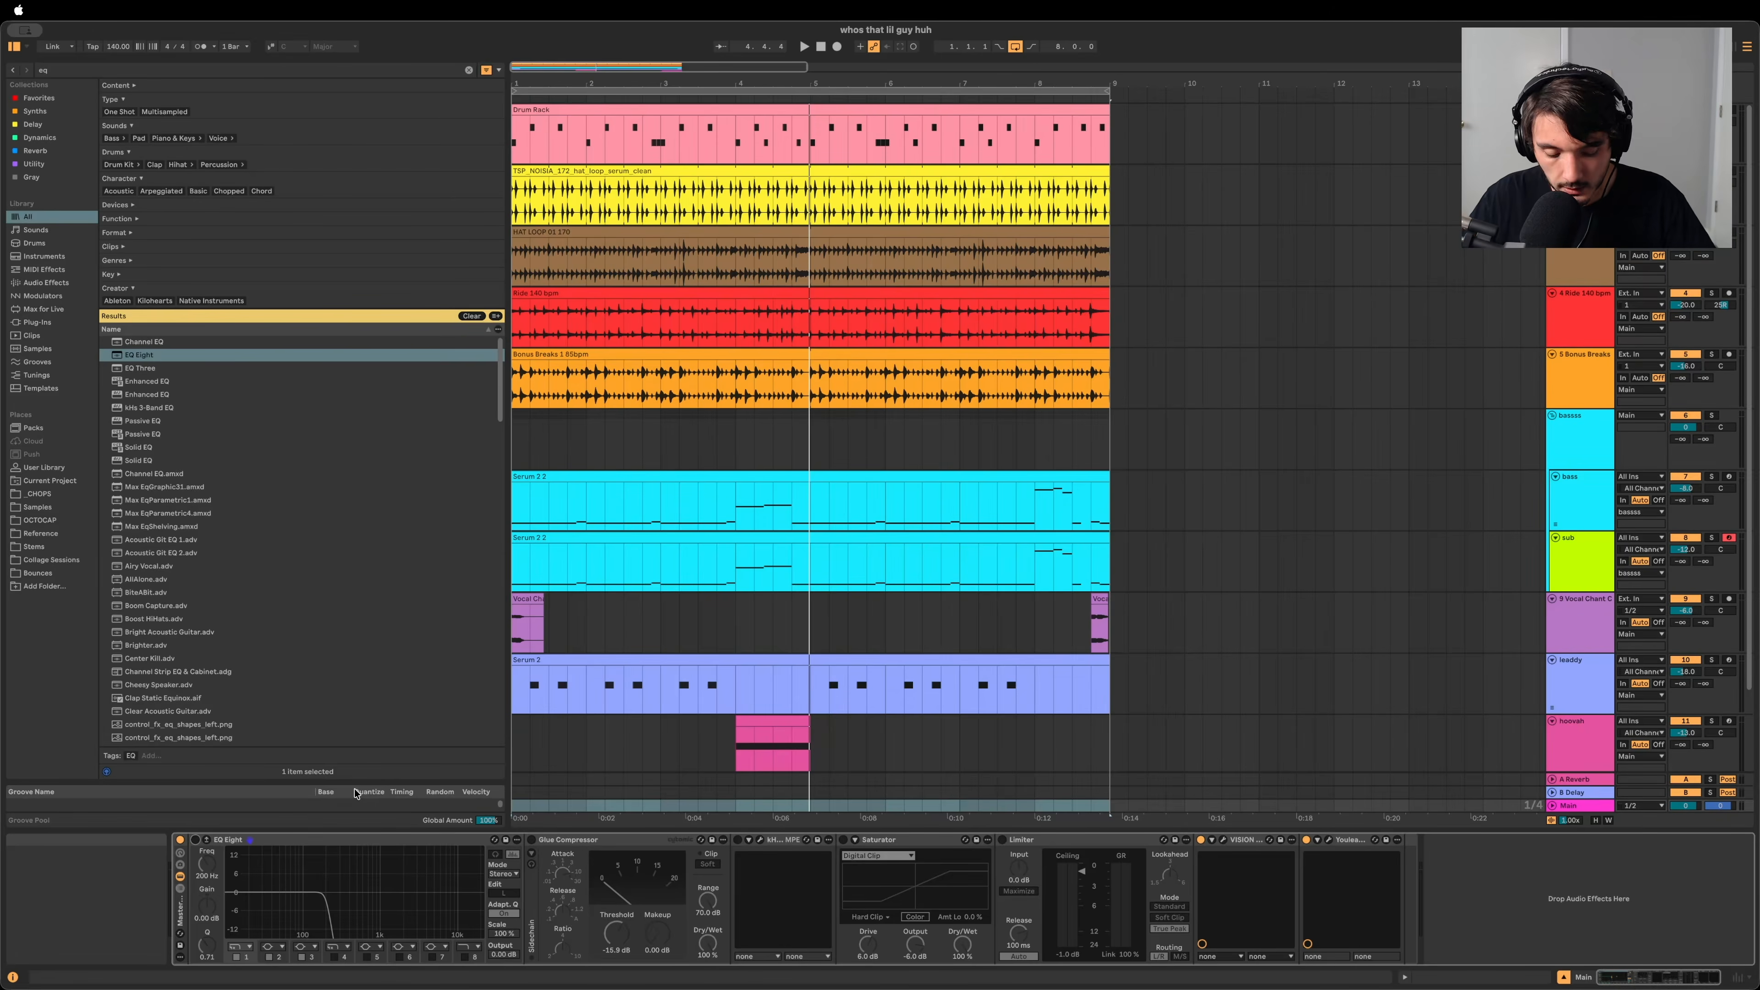
pyautogui.click(821, 47)
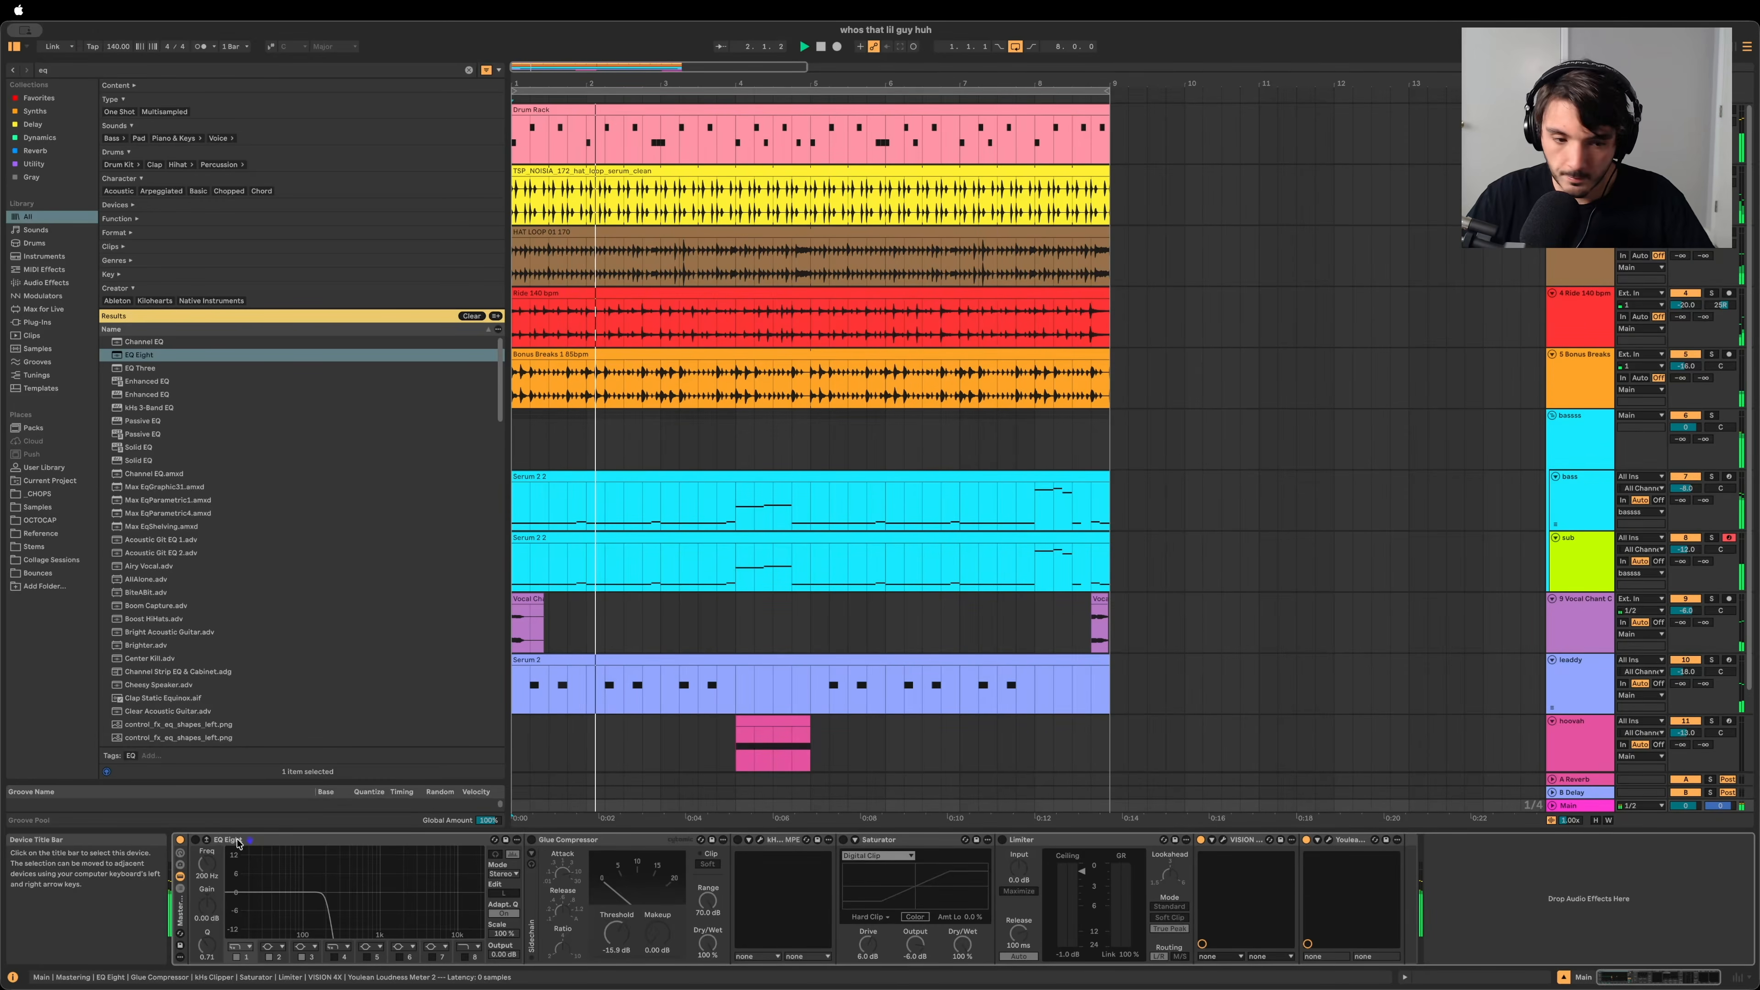
# Step: Add a second EQ Eight at the end of the Main chain, examine the mix on its enlarged spectrum display, then delete it
pyautogui.moveTo(149, 354); pyautogui.dragTo(1372, 832)
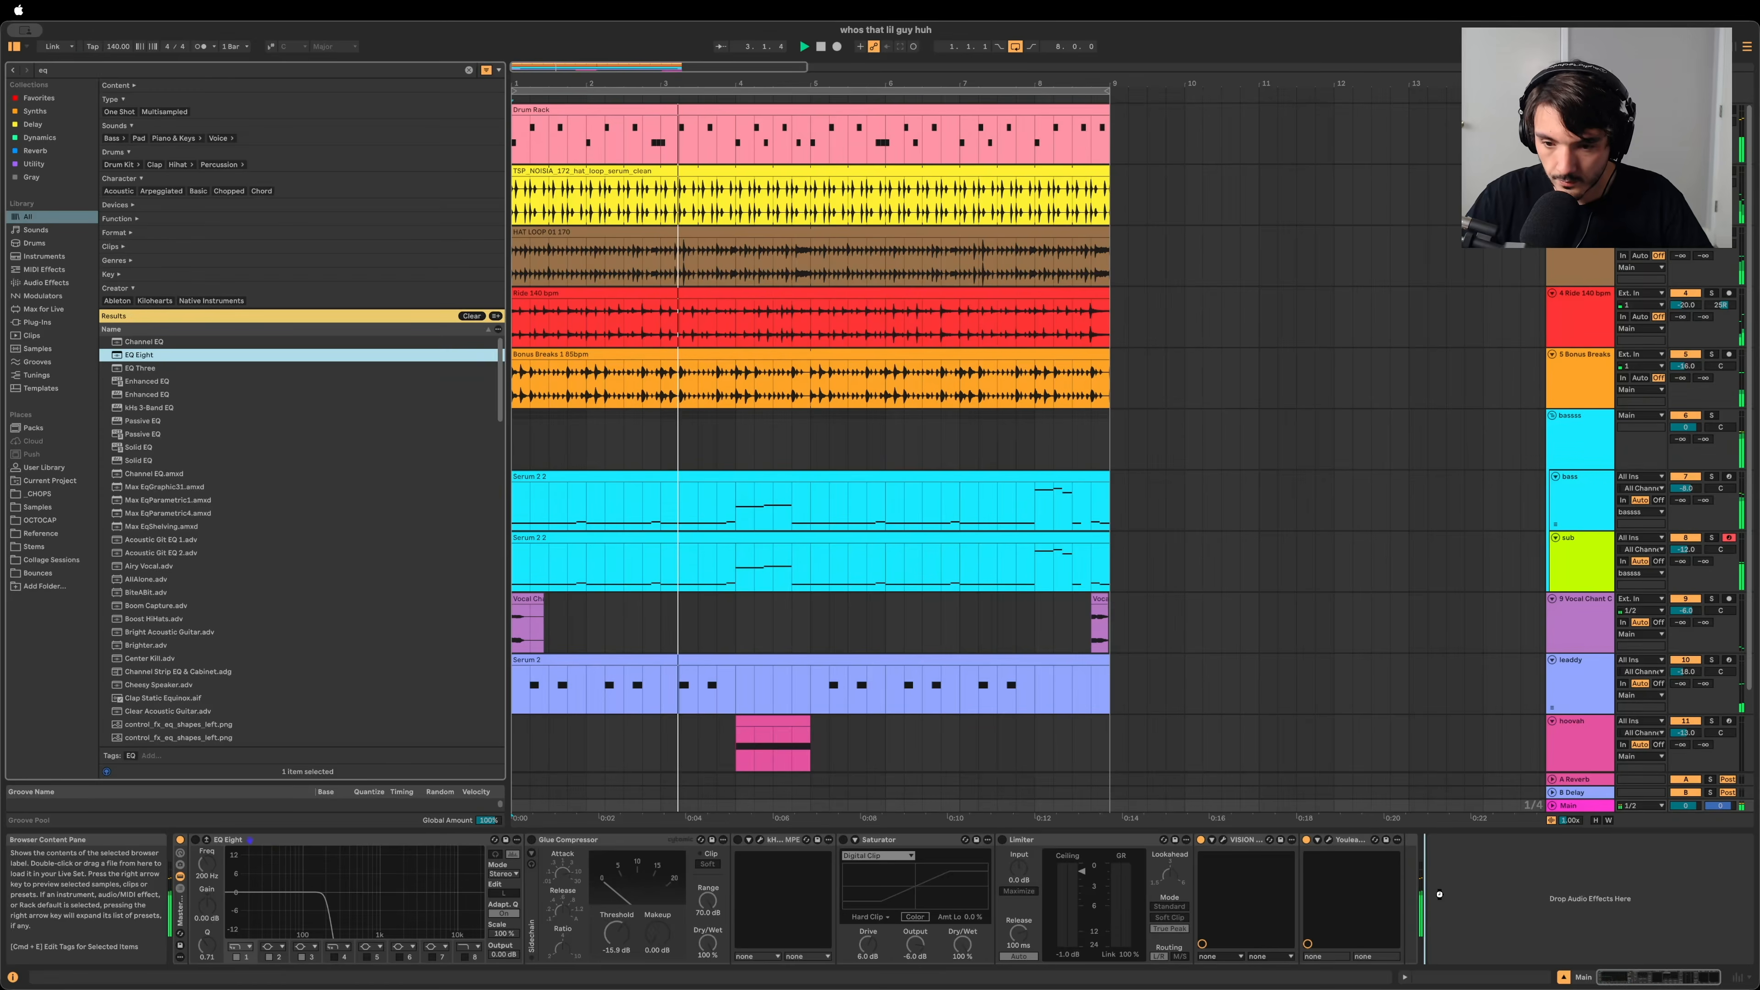
pyautogui.moveTo(1440, 894); pyautogui.dragTo(1442, 894)
pyautogui.click(1431, 839)
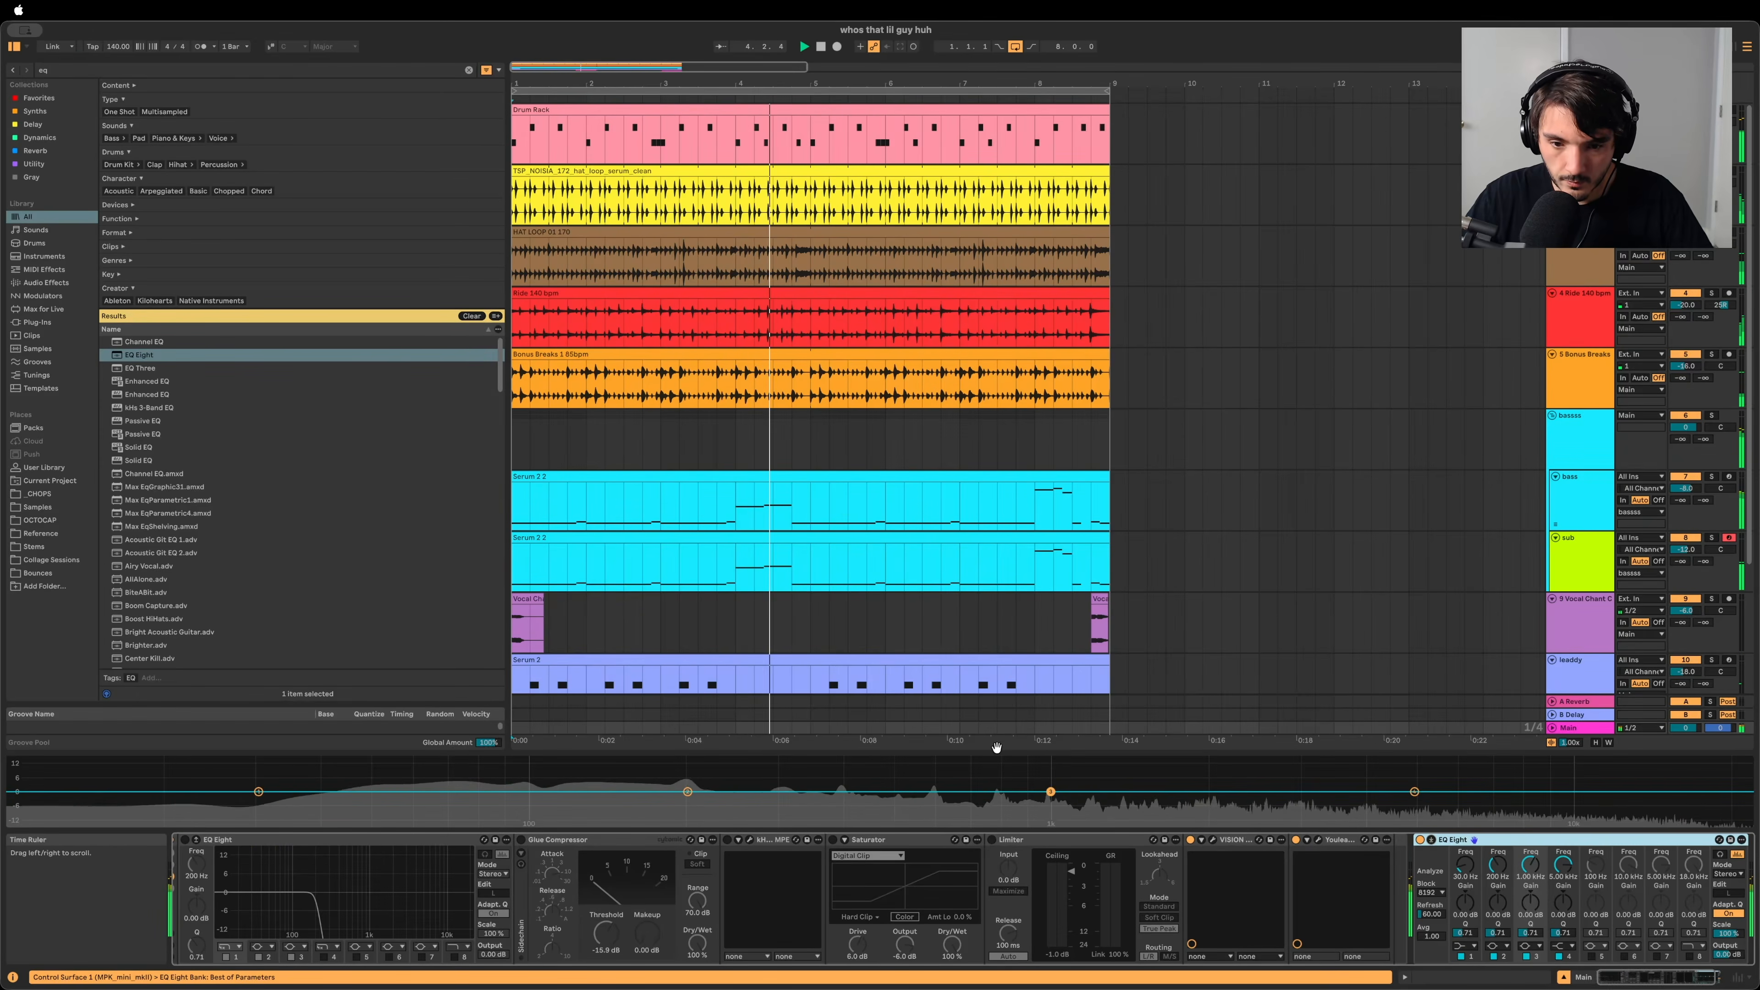
pyautogui.moveTo(996, 748); pyautogui.dragTo(1014, 328)
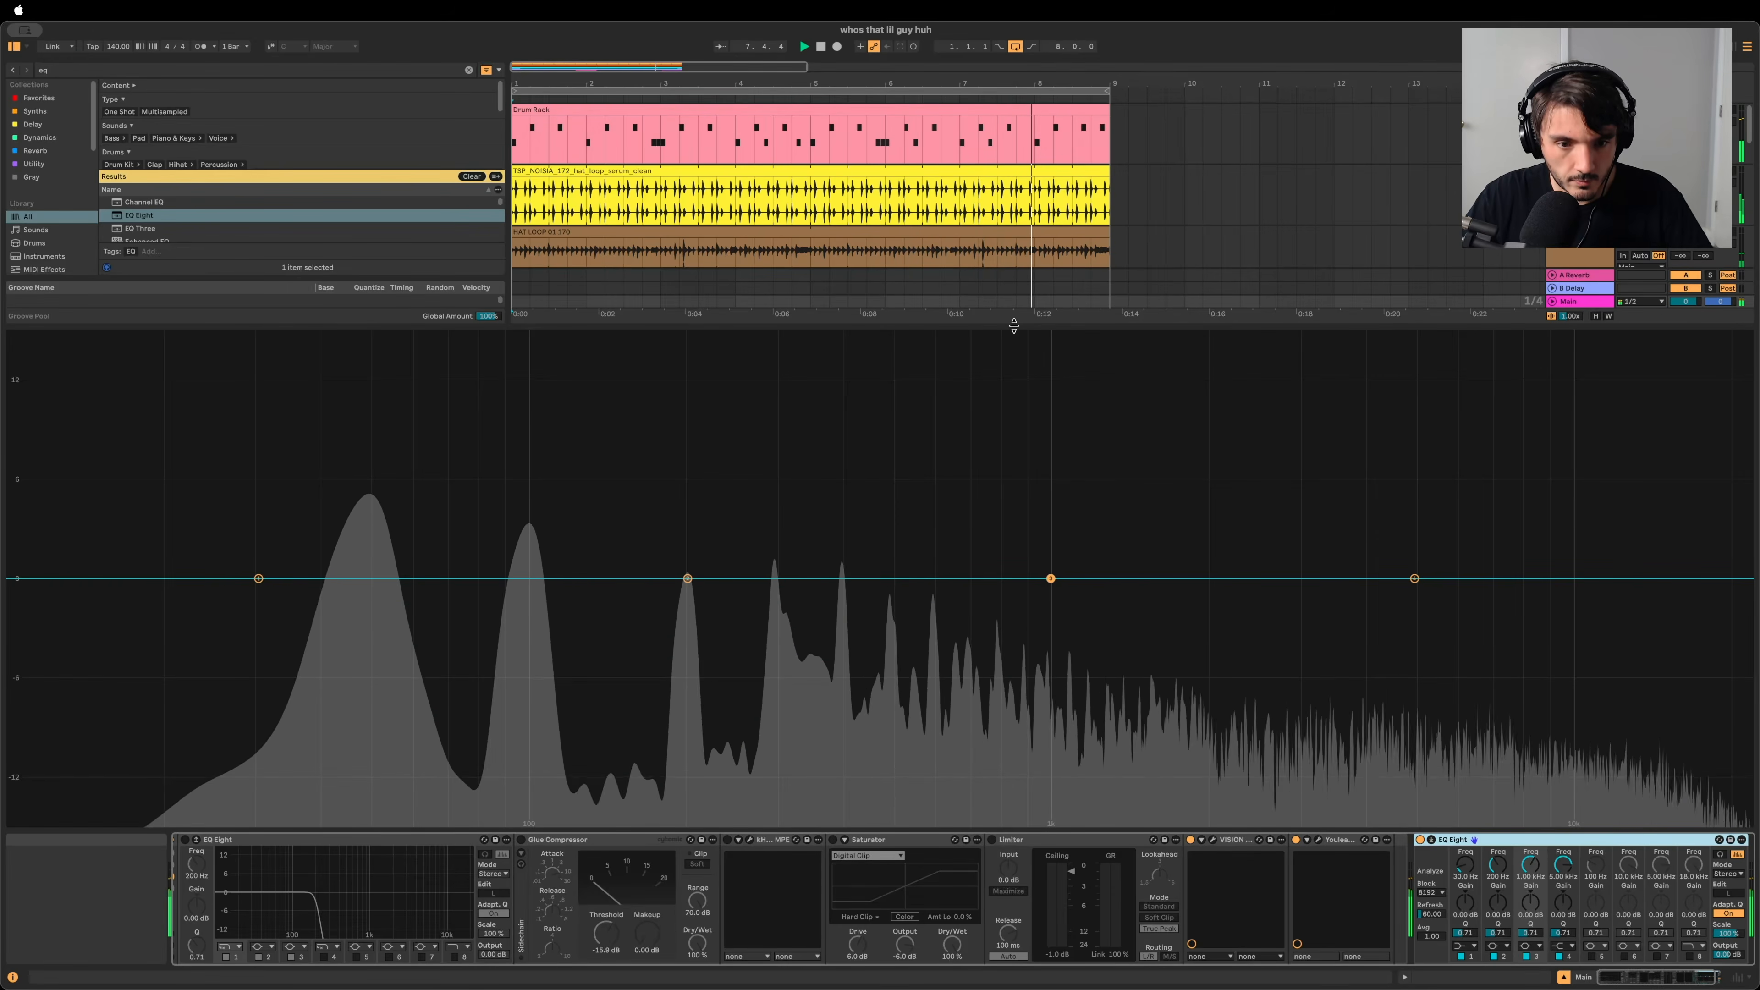
pyautogui.click(1474, 840)
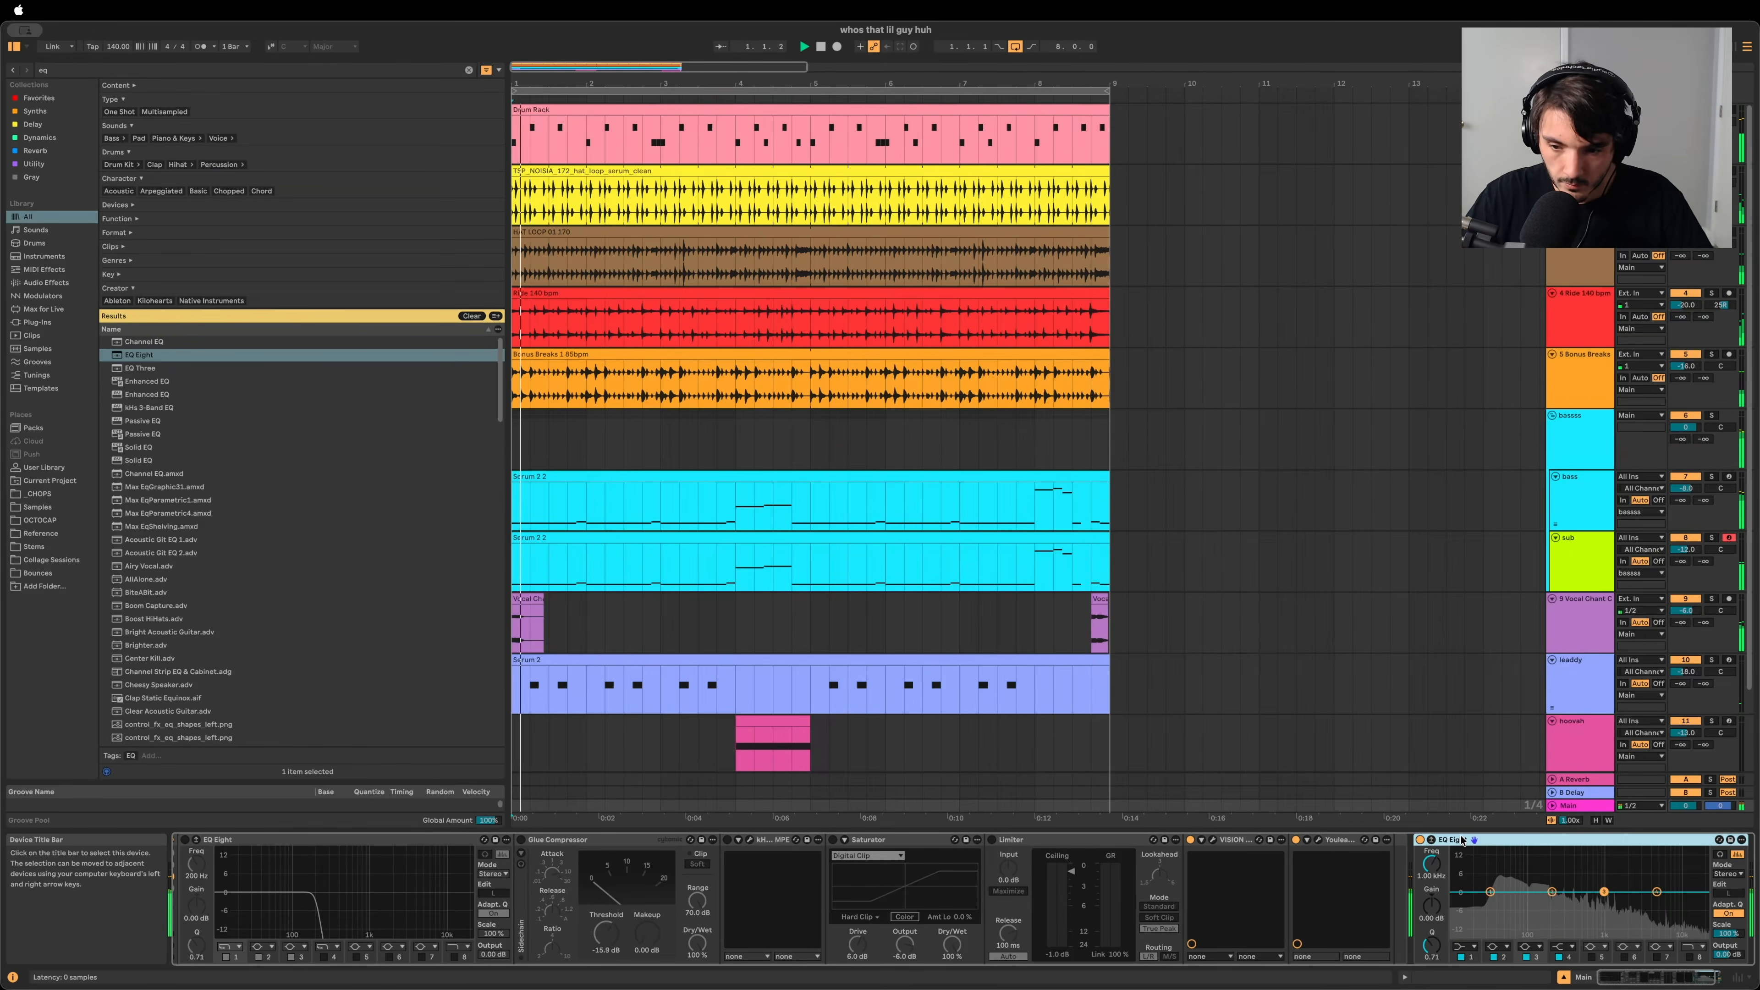
pyautogui.press('Delete')
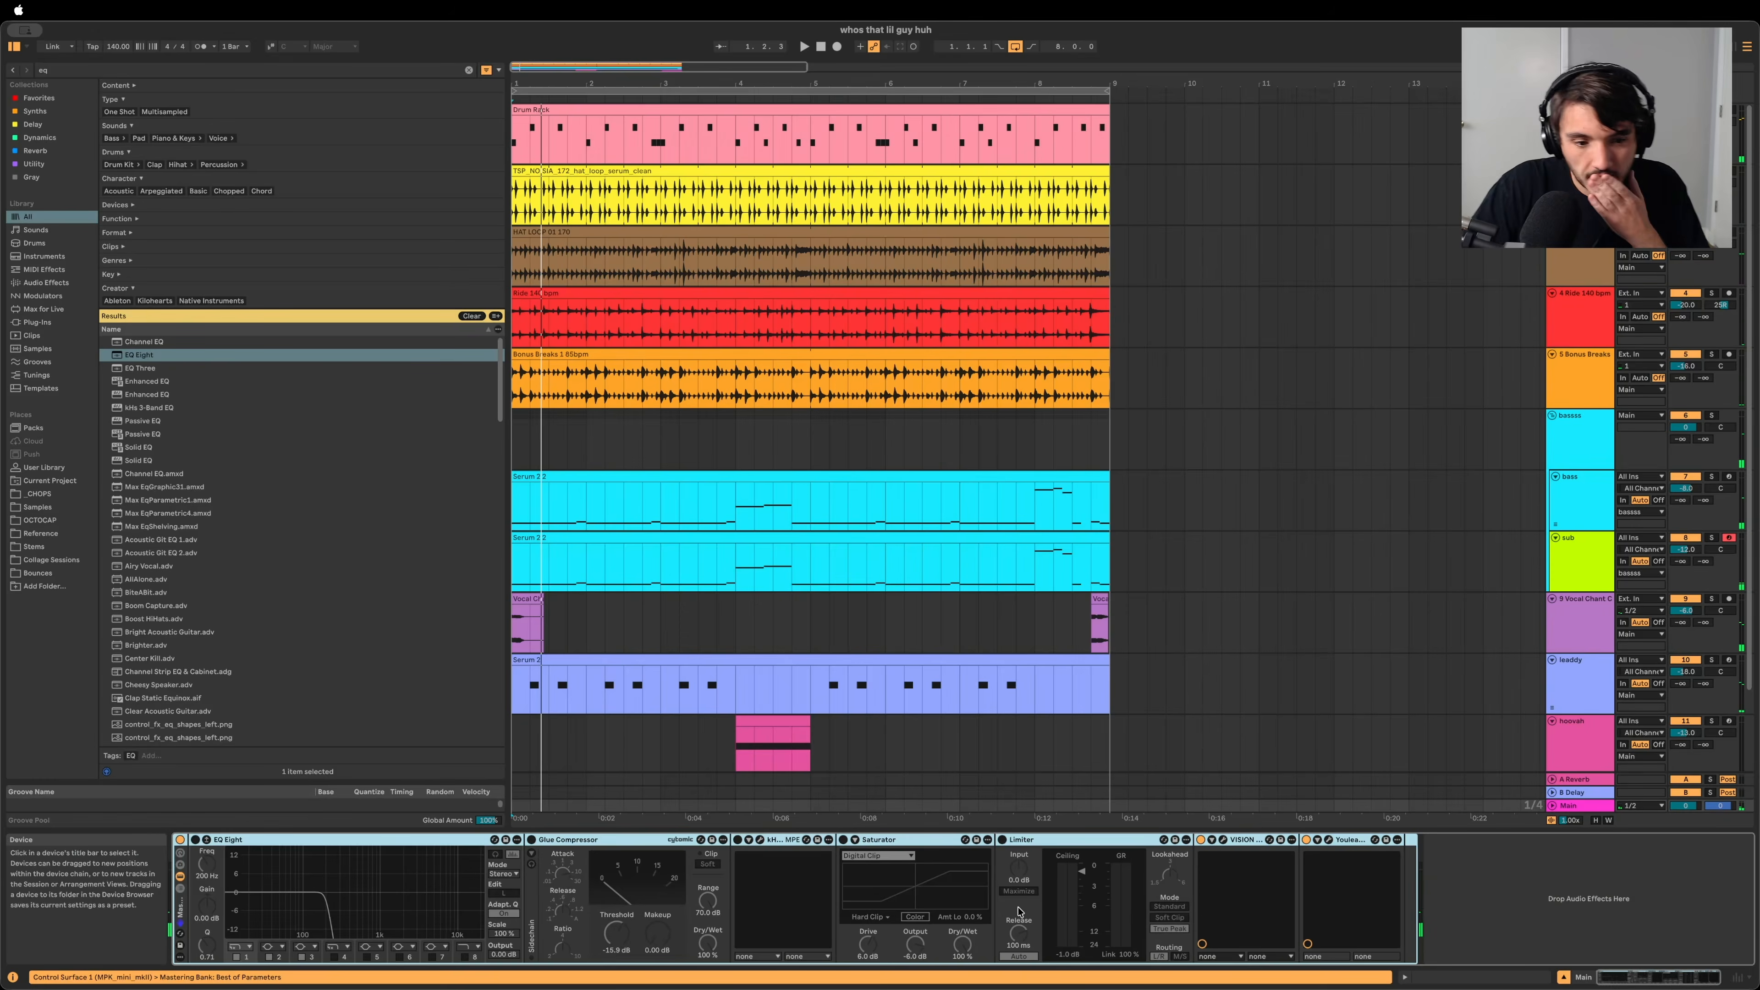
# Step: Re-enable the Main EQ Eight with filter 1 off and set the bass track's volume to -7.7 dB during playback
pyautogui.click(192, 841)
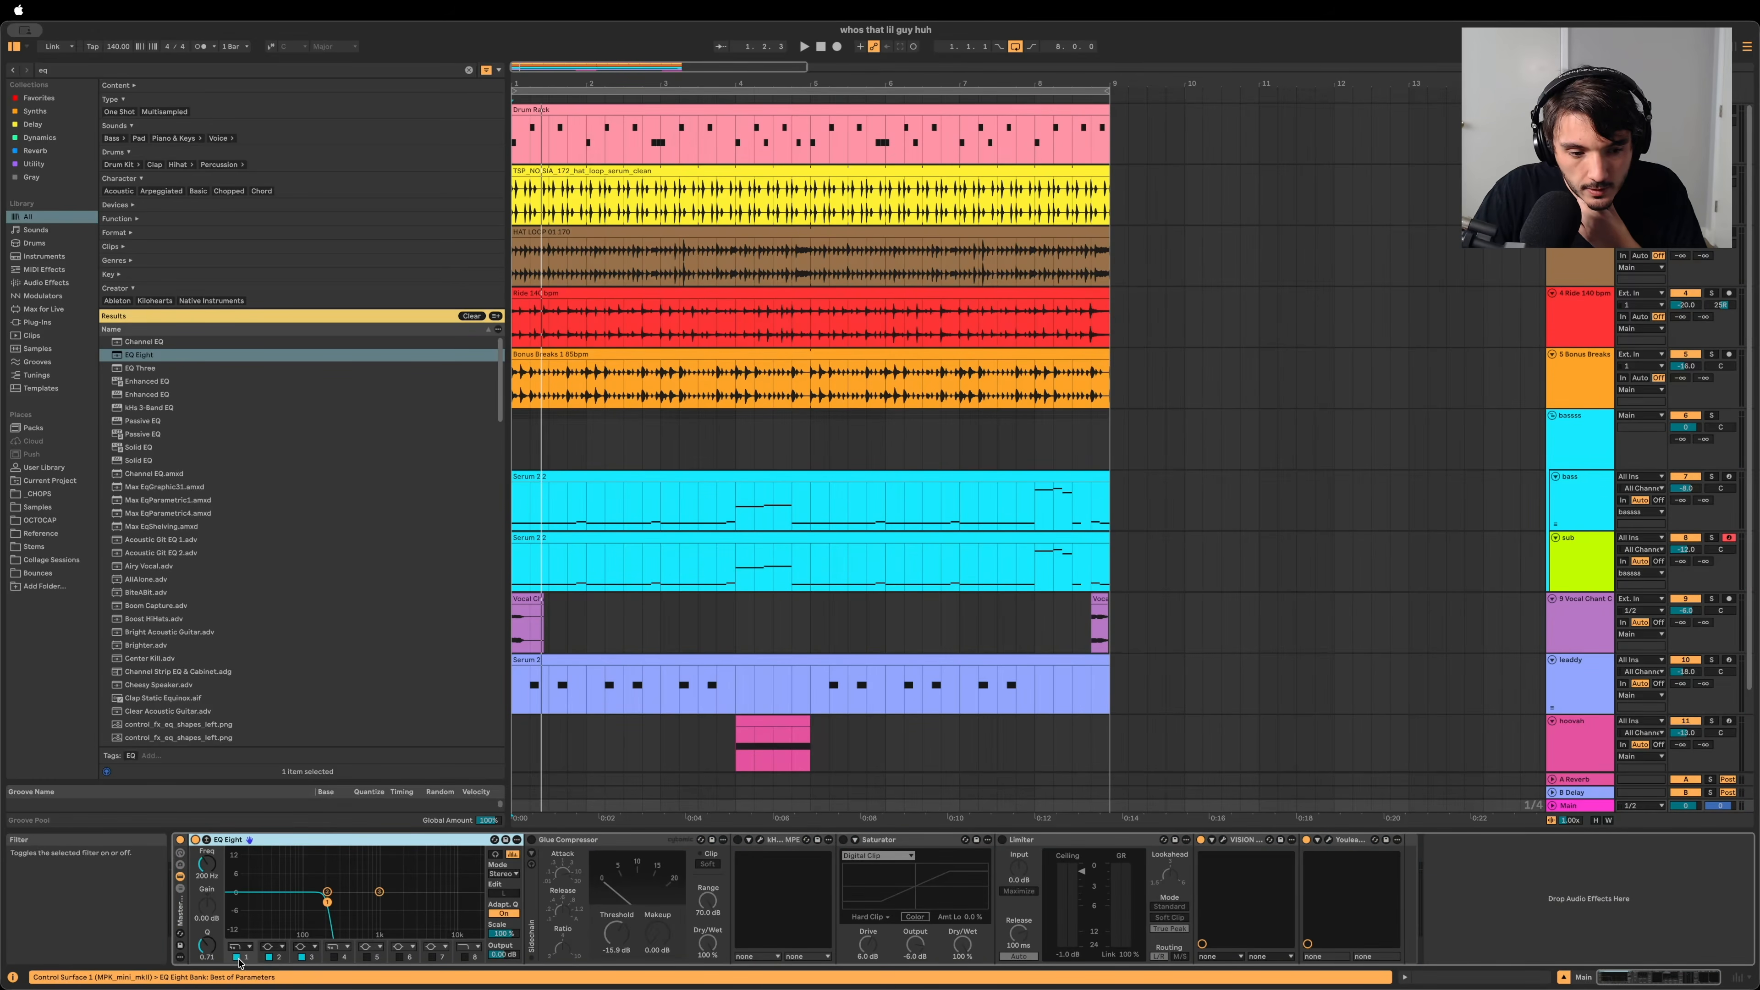
pyautogui.press('space')
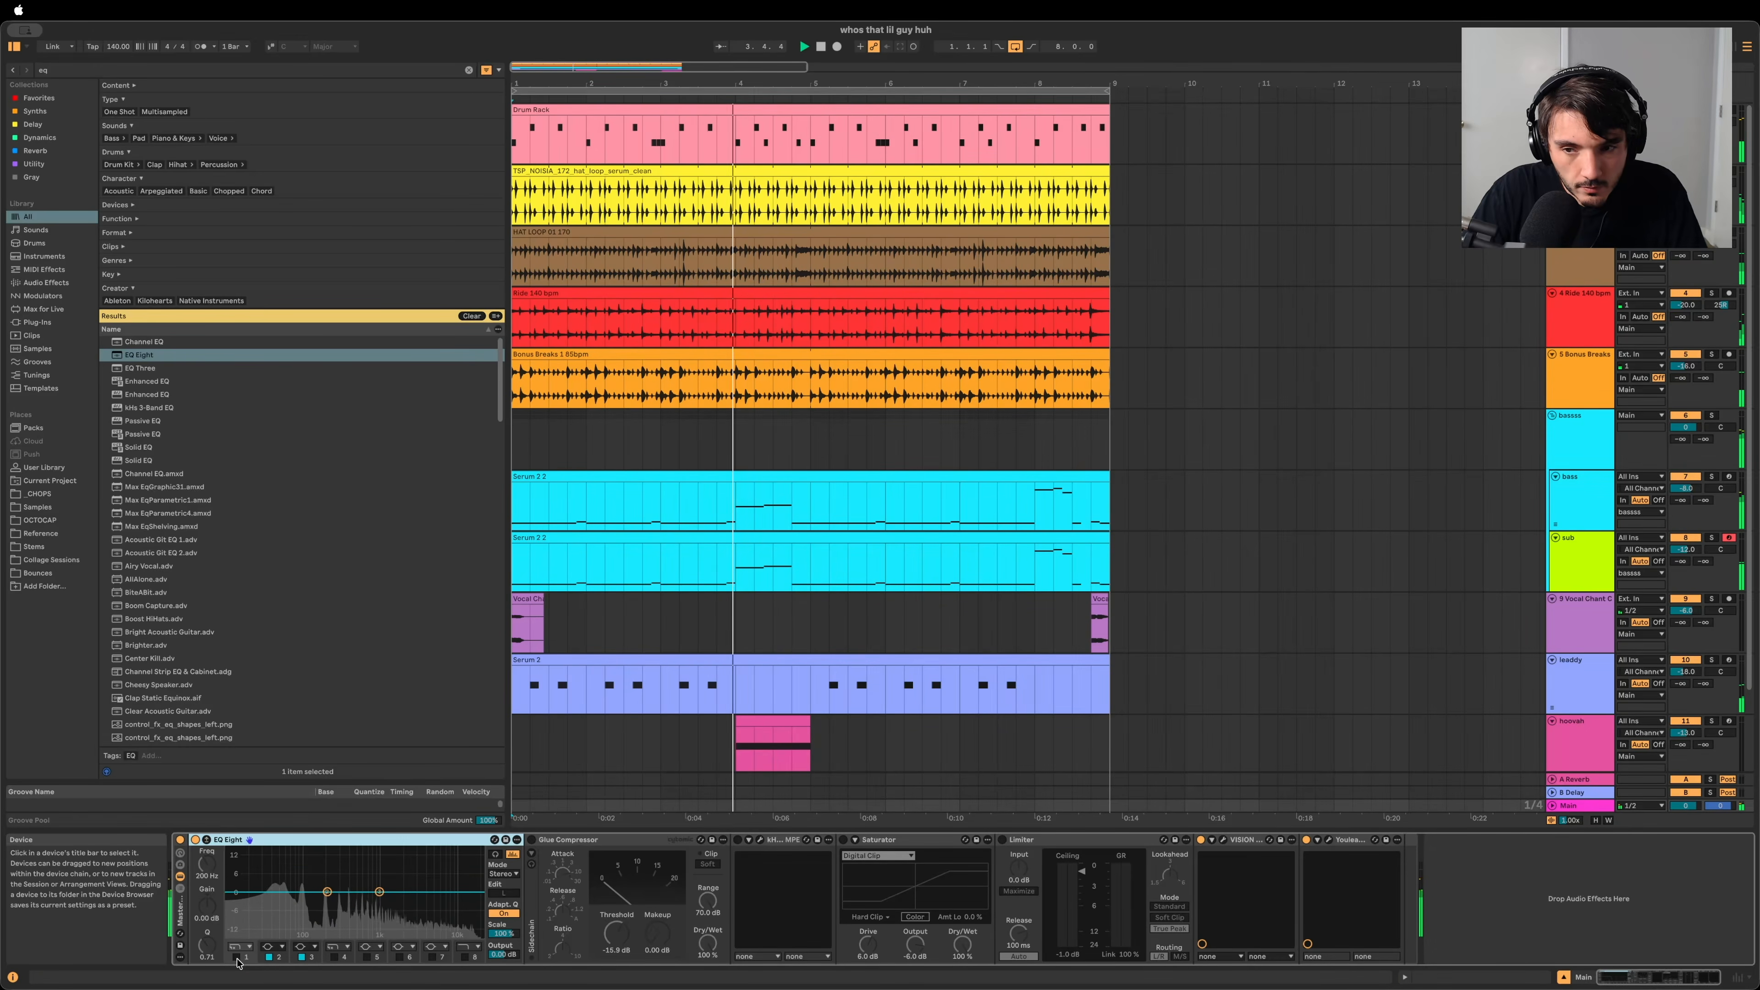
pyautogui.moveTo(1686, 487); pyautogui.dragTo(1686, 490)
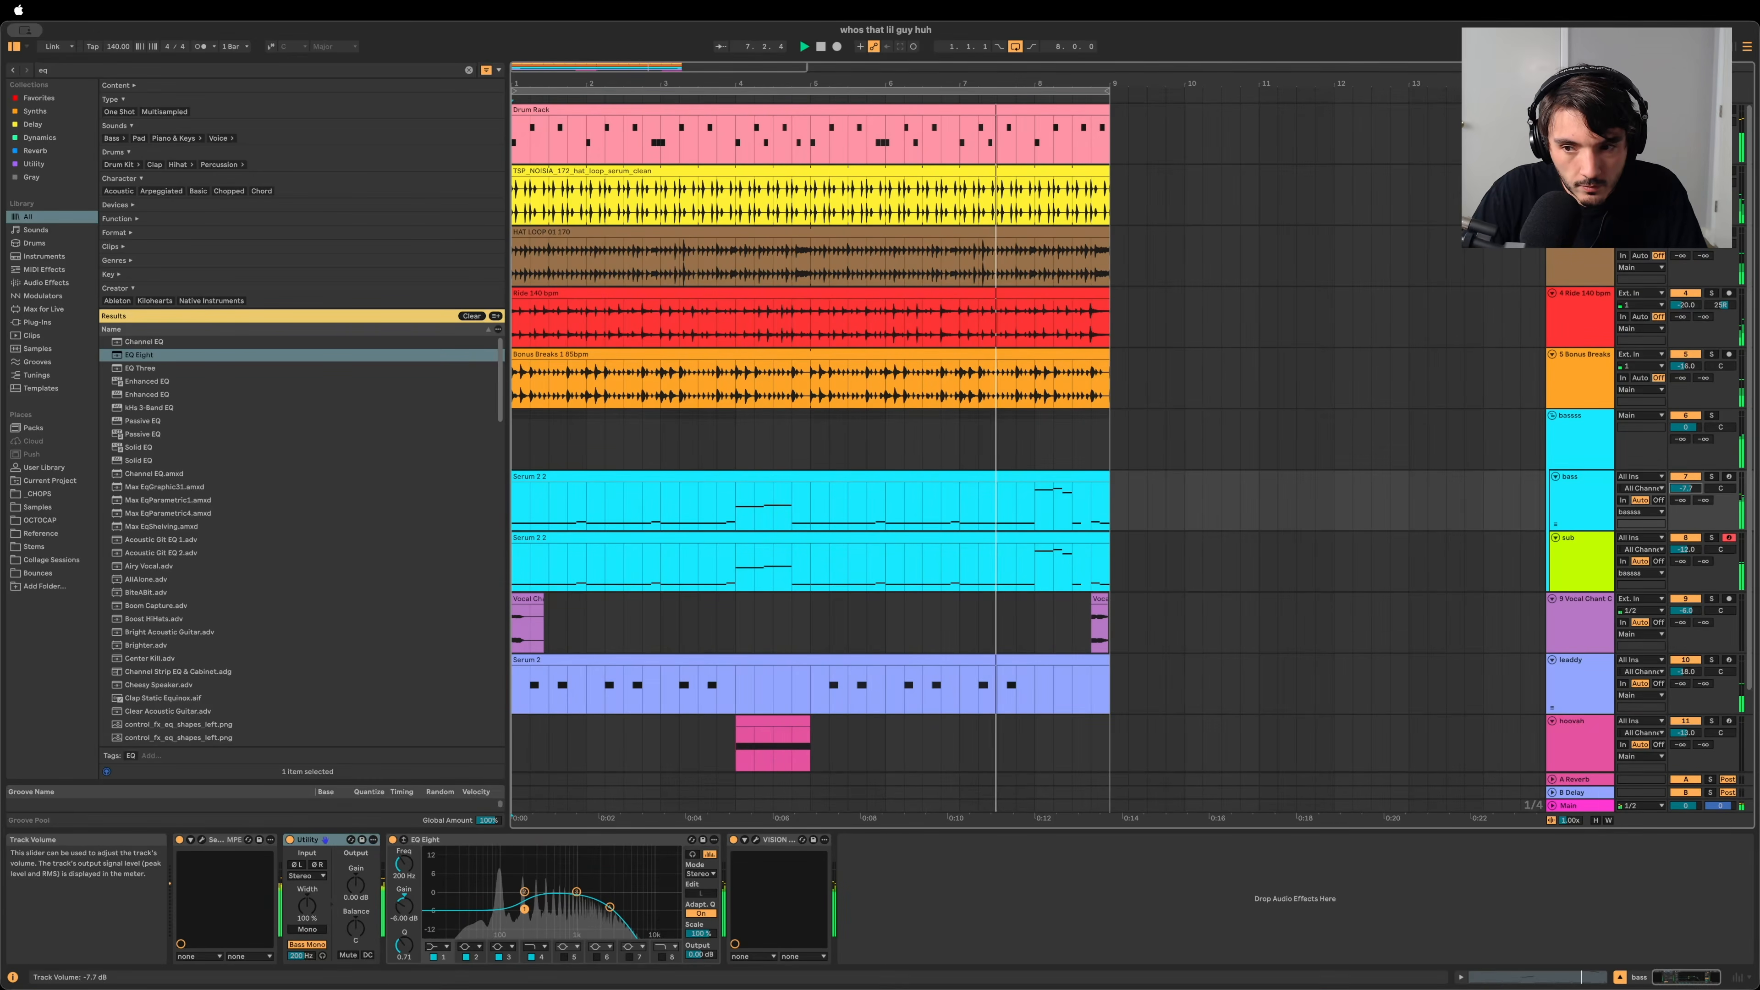
pyautogui.click(1589, 805)
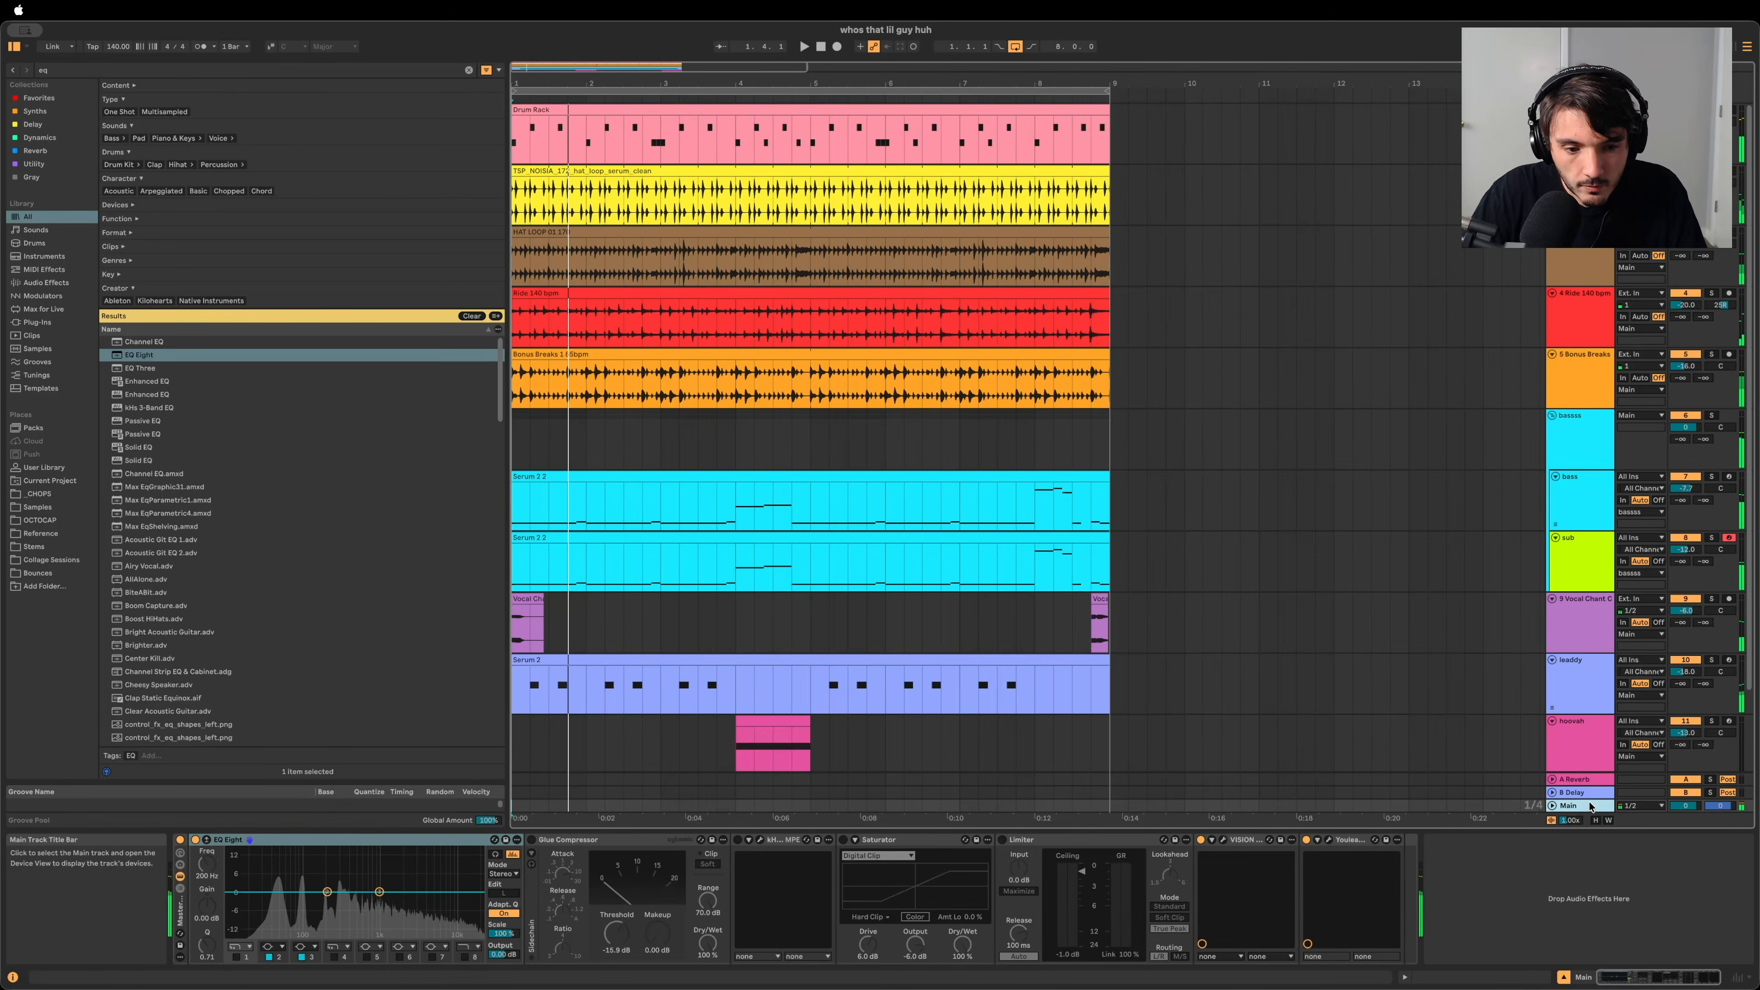
# Step: Solo the hat loop and the ride track in turn to check their sound, then unsolo them and return to the Main devices
pyautogui.click(1712, 231)
pyautogui.press('space')
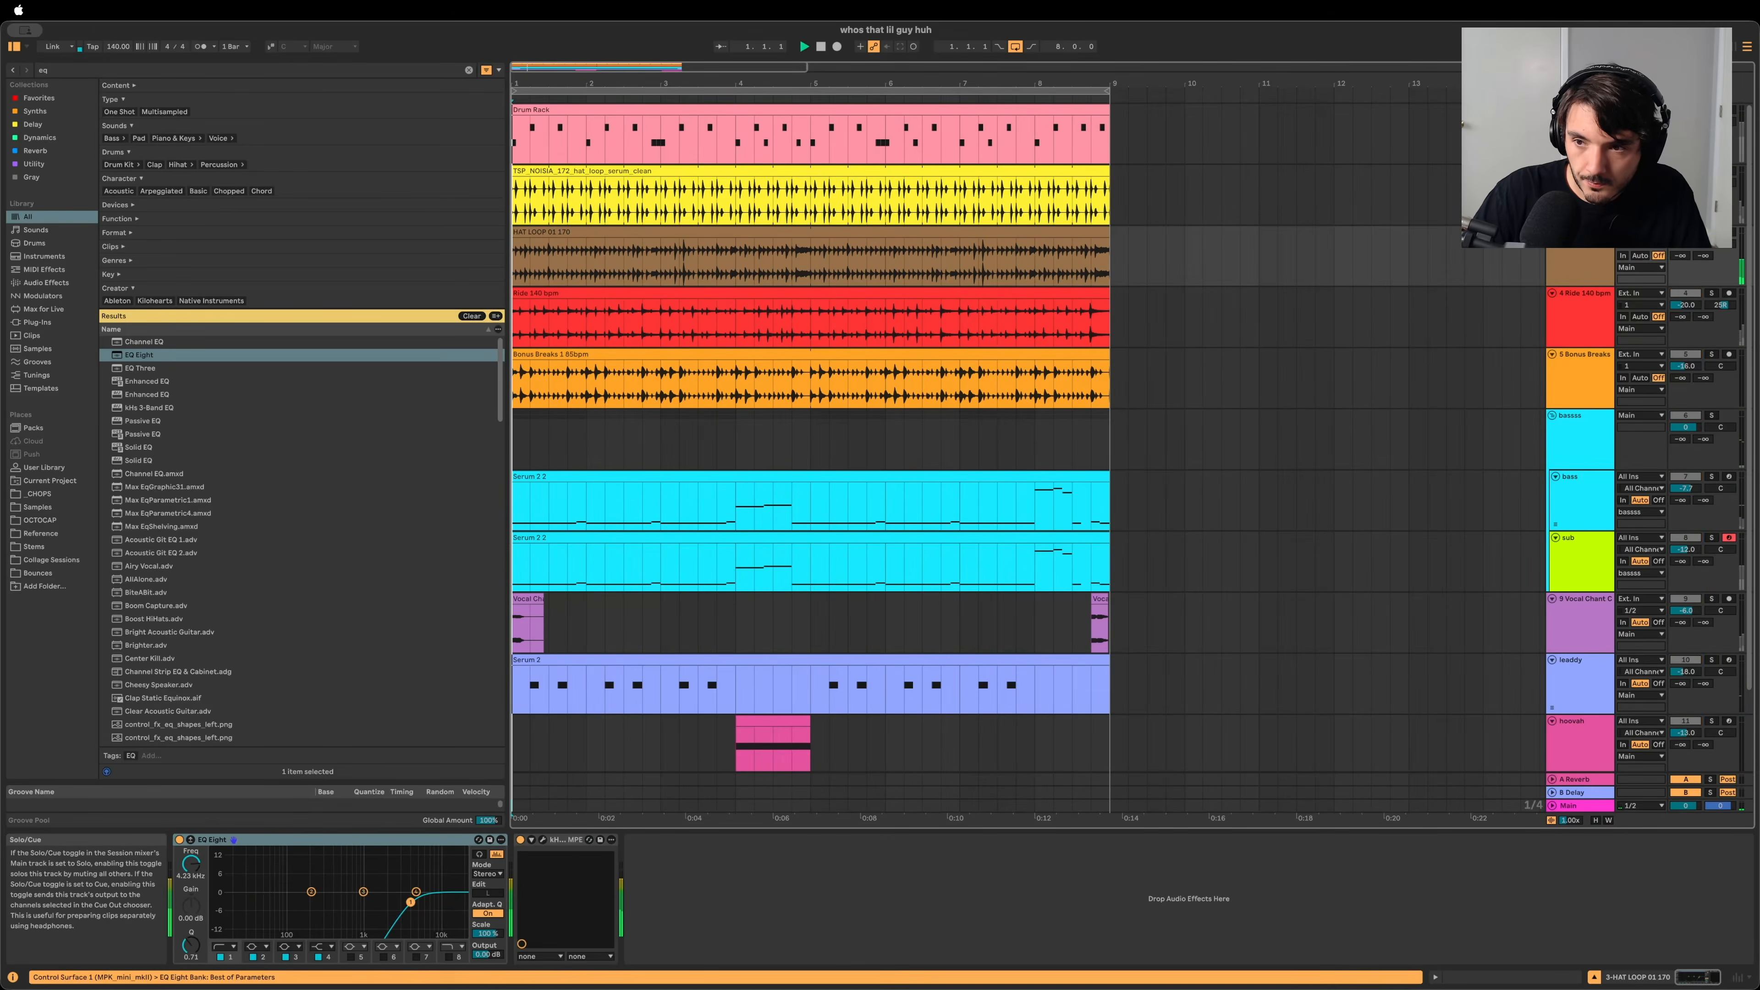
pyautogui.press('space')
pyautogui.click(1711, 292)
pyautogui.press('space')
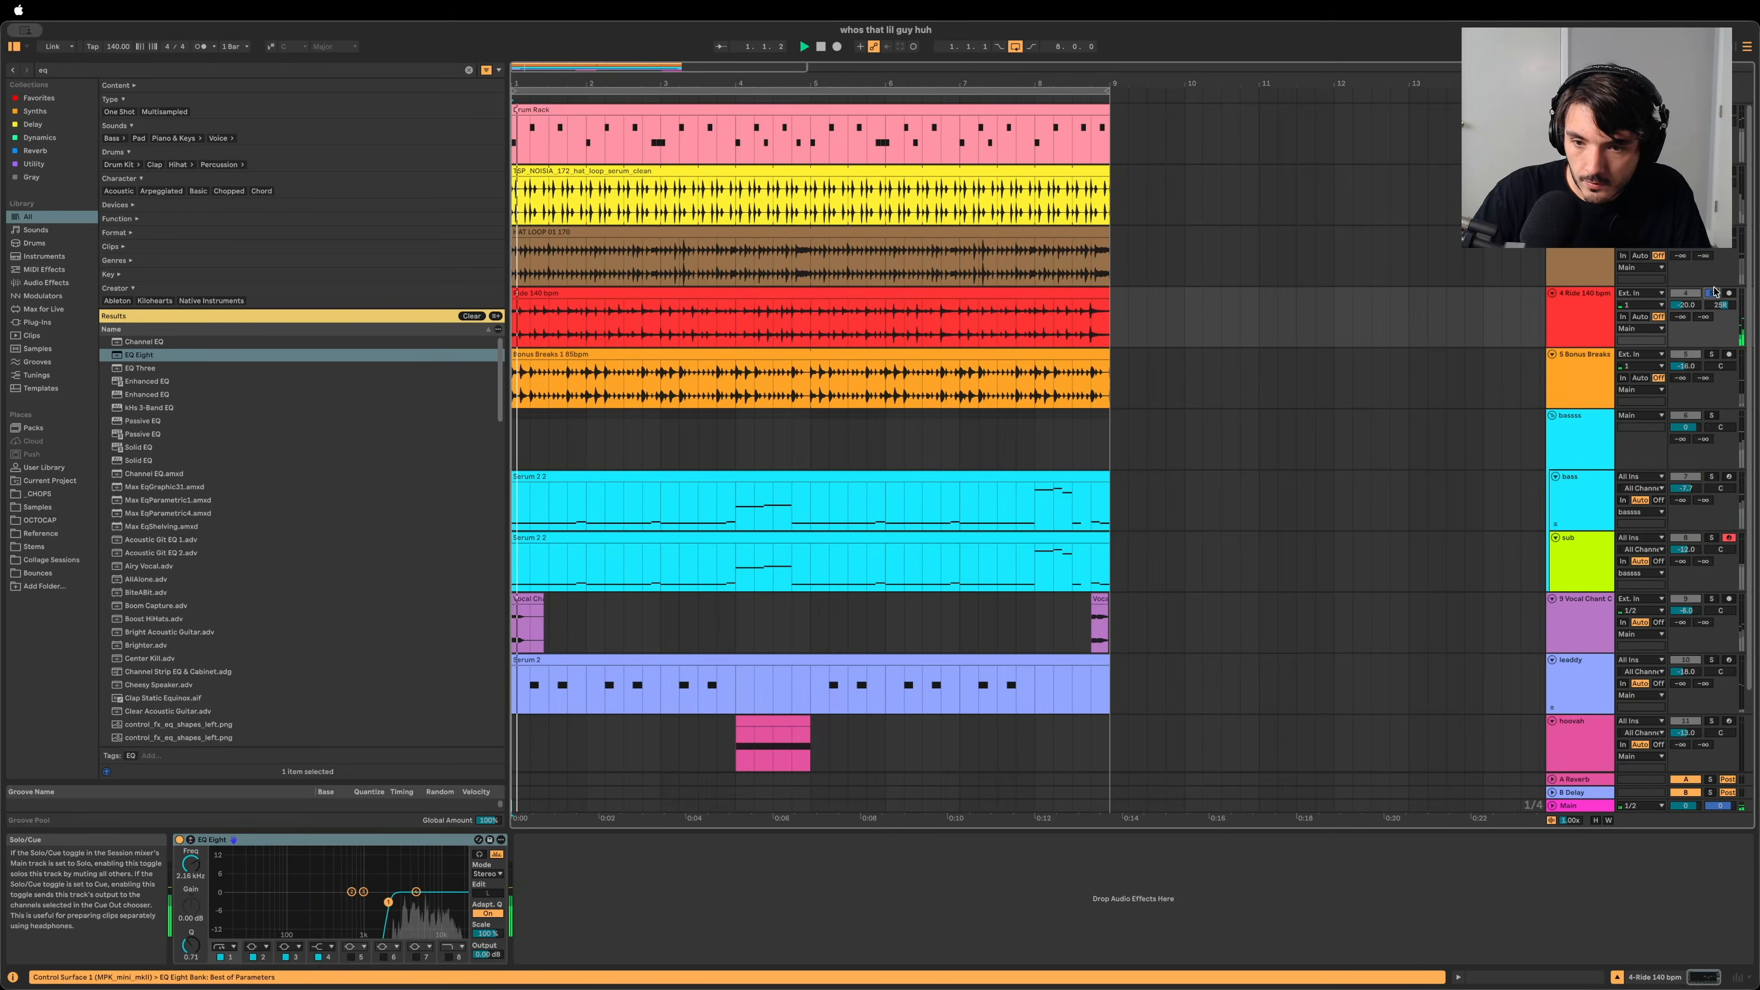
pyautogui.press('space')
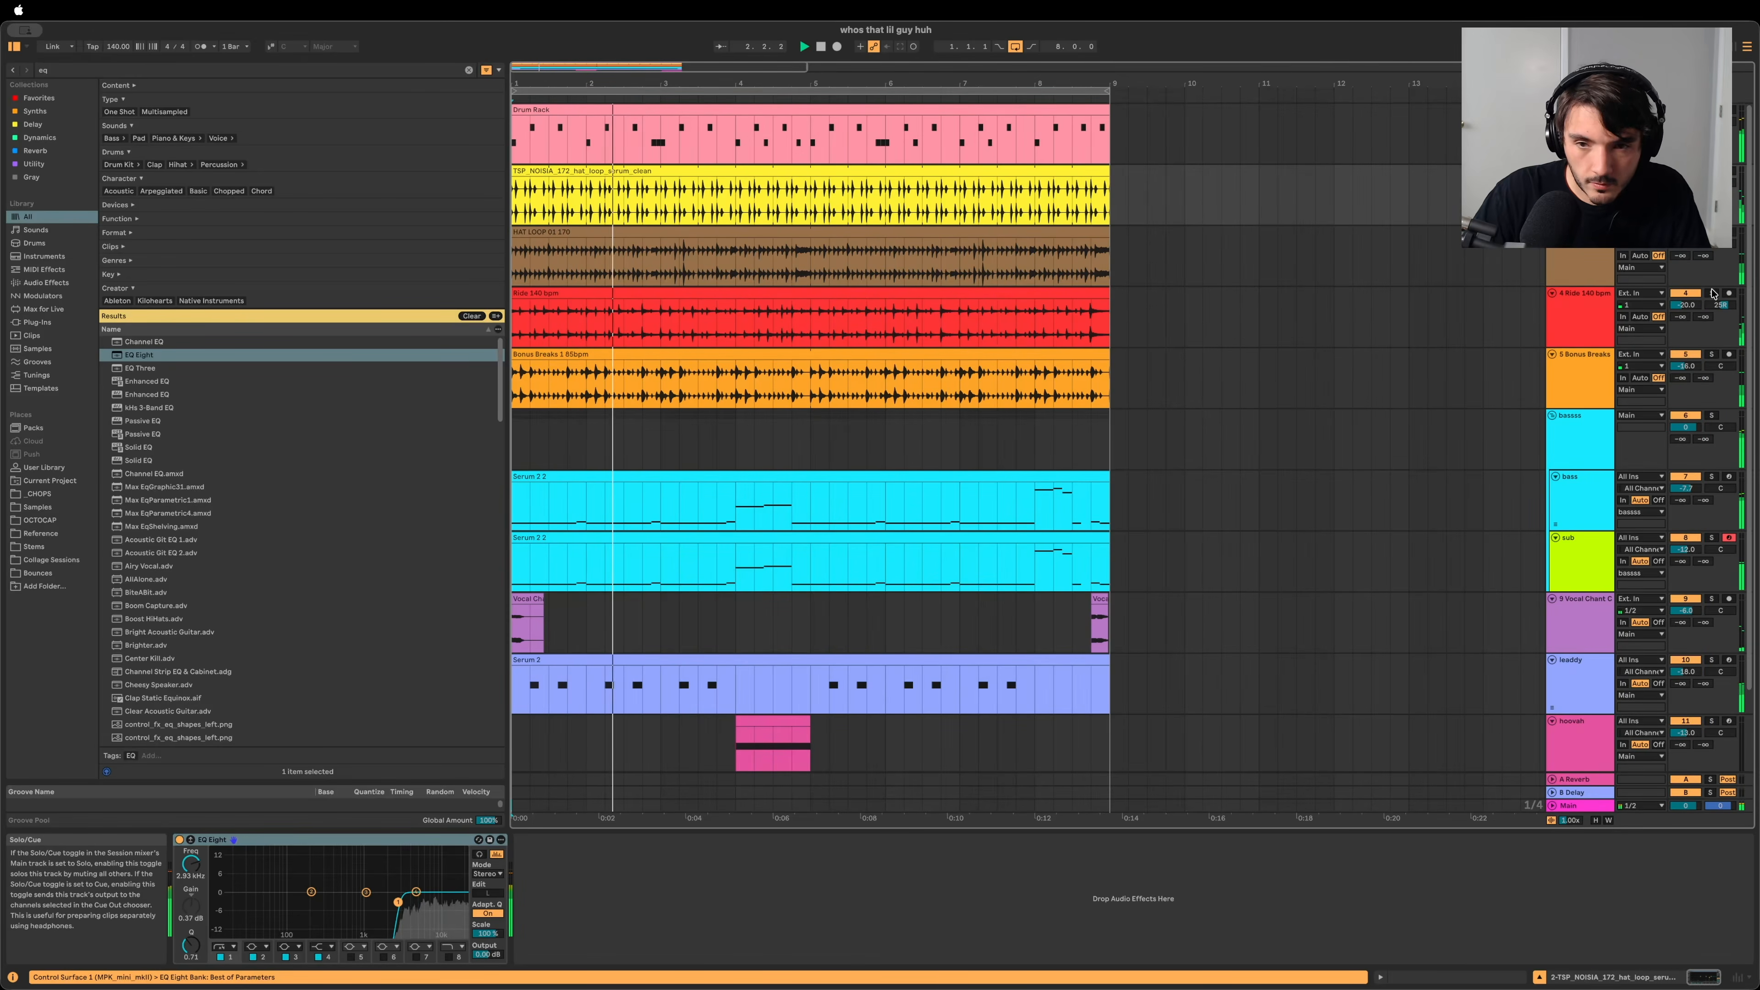
pyautogui.click(1564, 801)
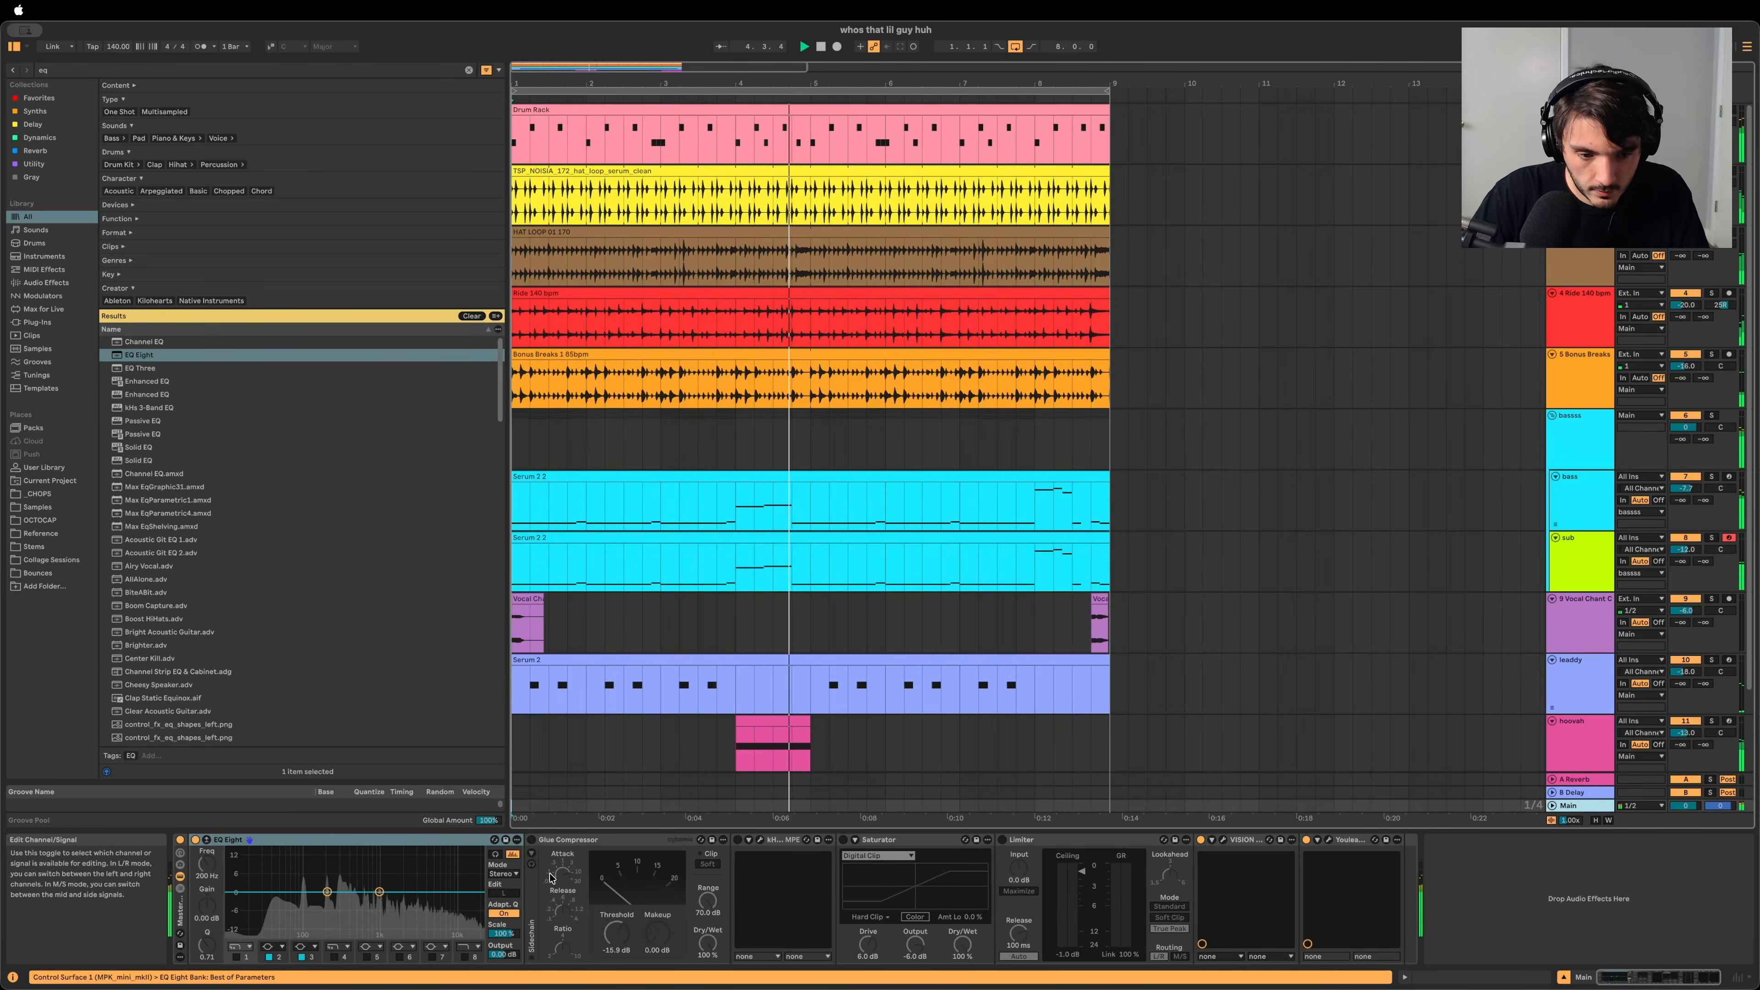
# Step: Switch on the kHs Clipper on Main, lower its threshold to about -17.47 dB during playback, and check the mix in VISION 4X
pyautogui.click(738, 840)
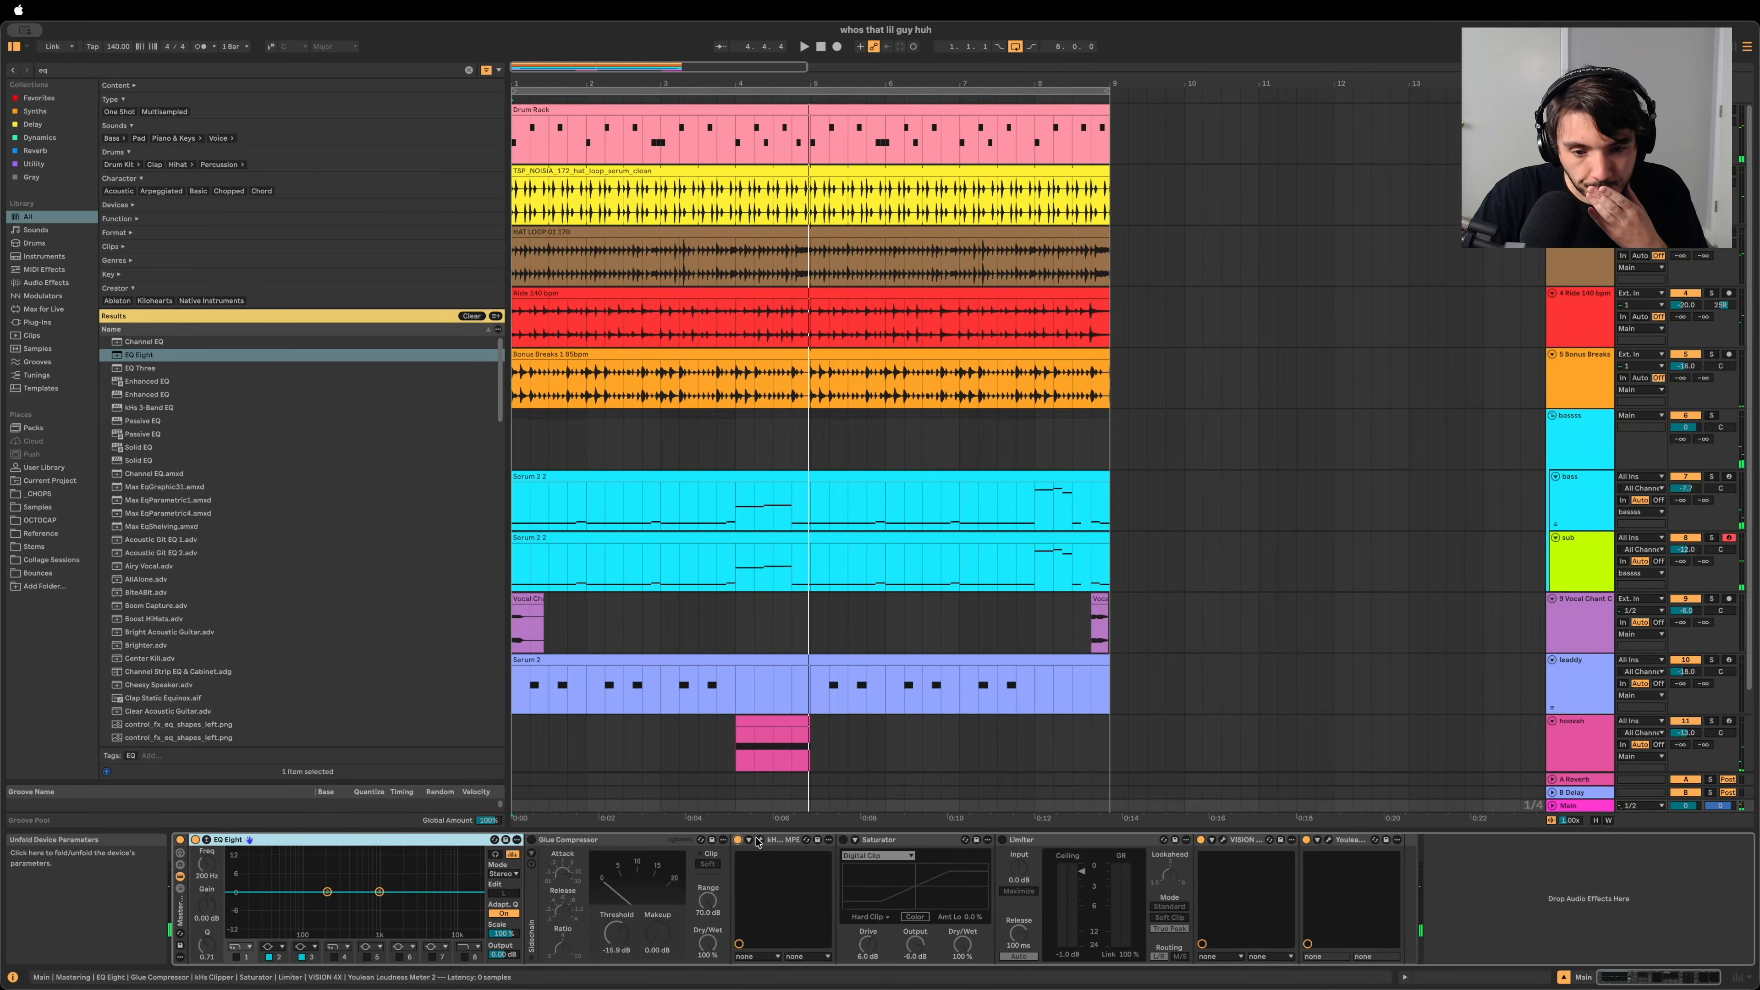
pyautogui.click(758, 841)
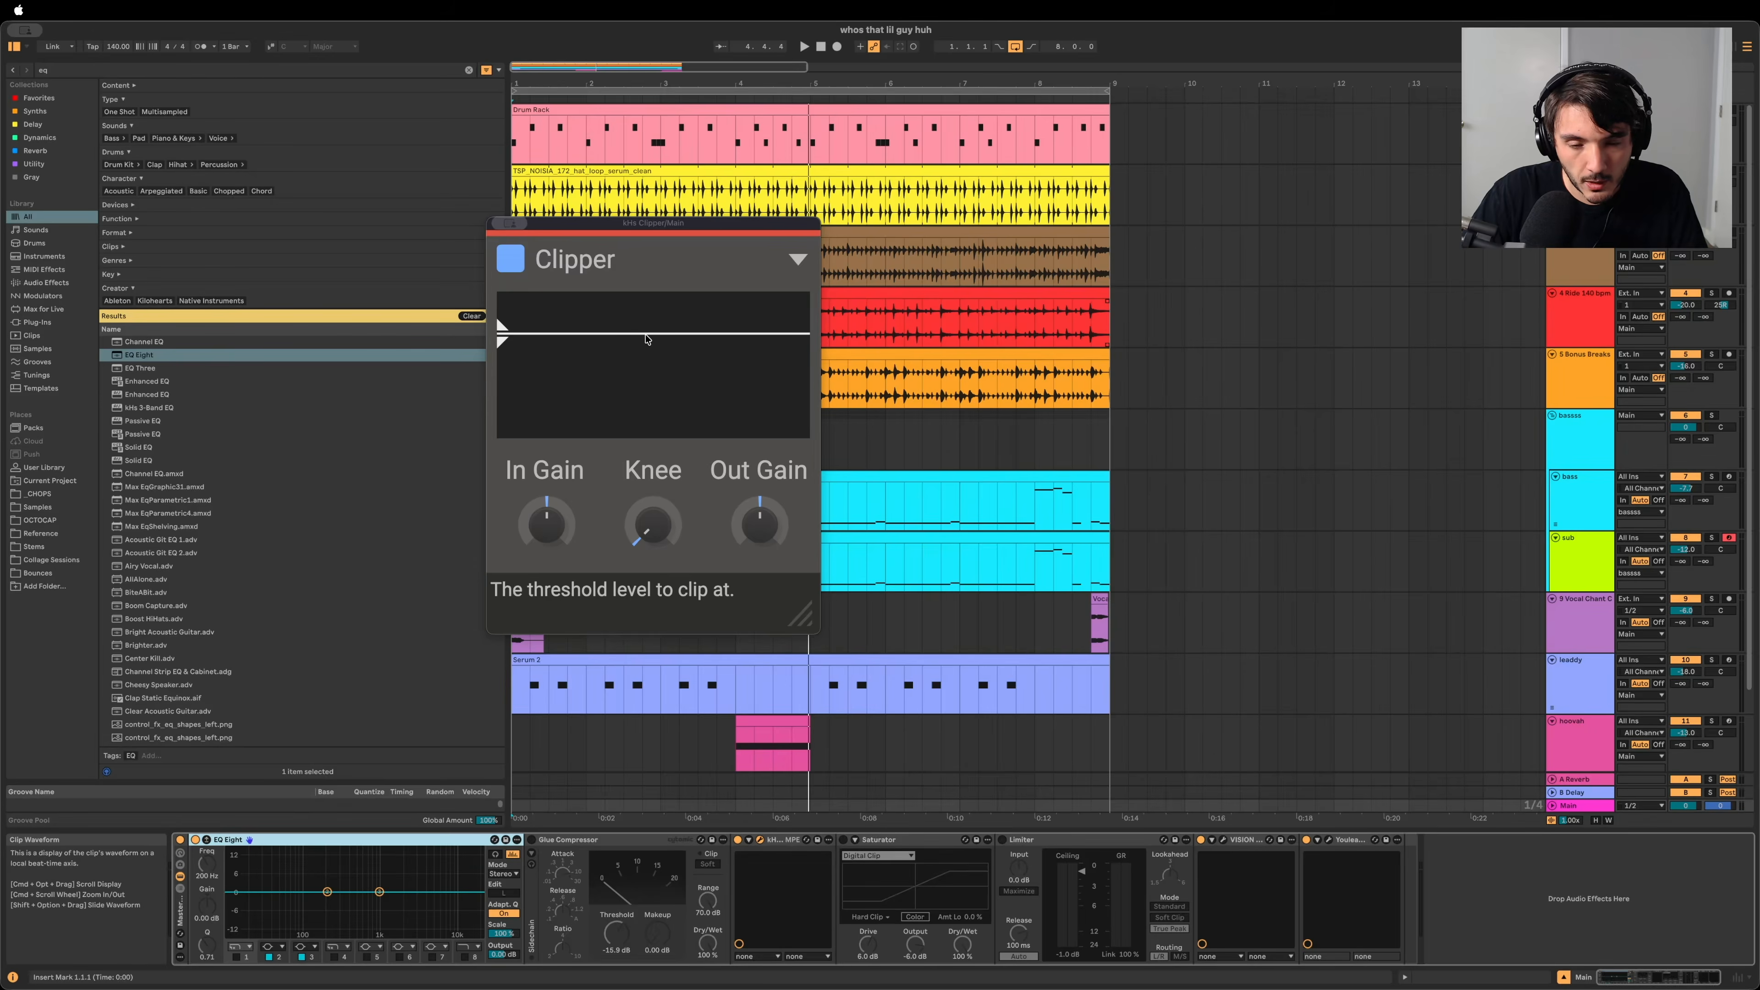
pyautogui.moveTo(645, 335); pyautogui.dragTo(657, 383)
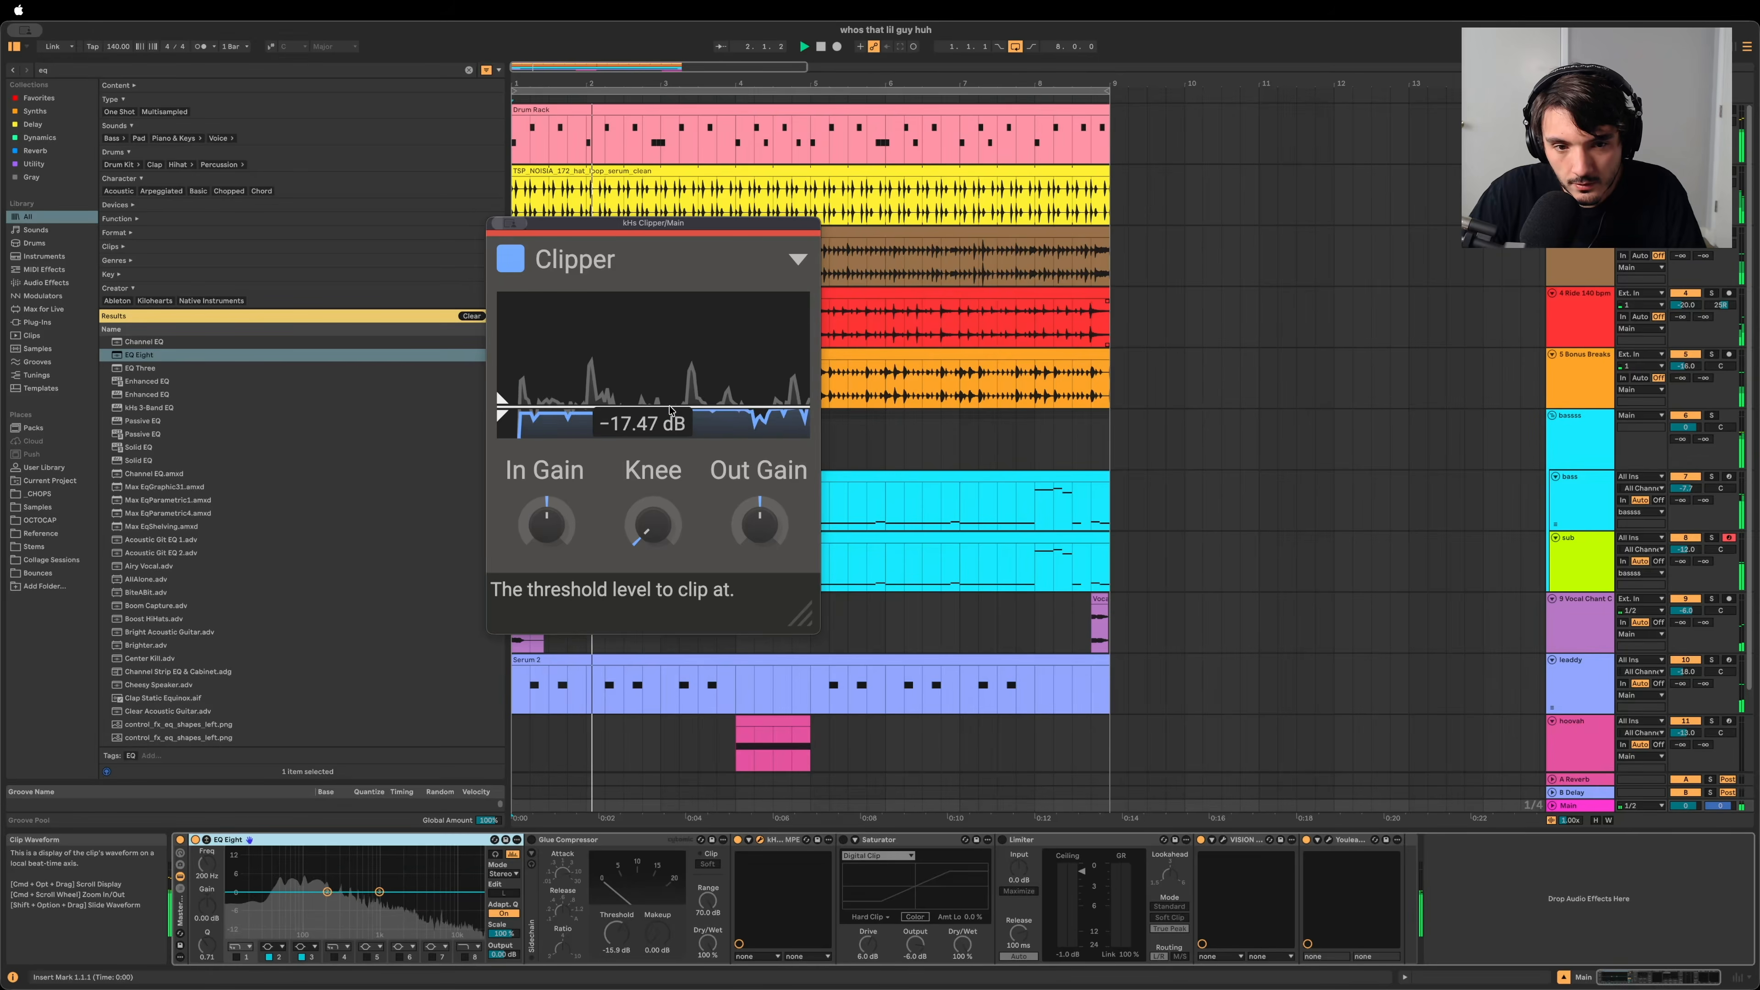
pyautogui.click(1223, 839)
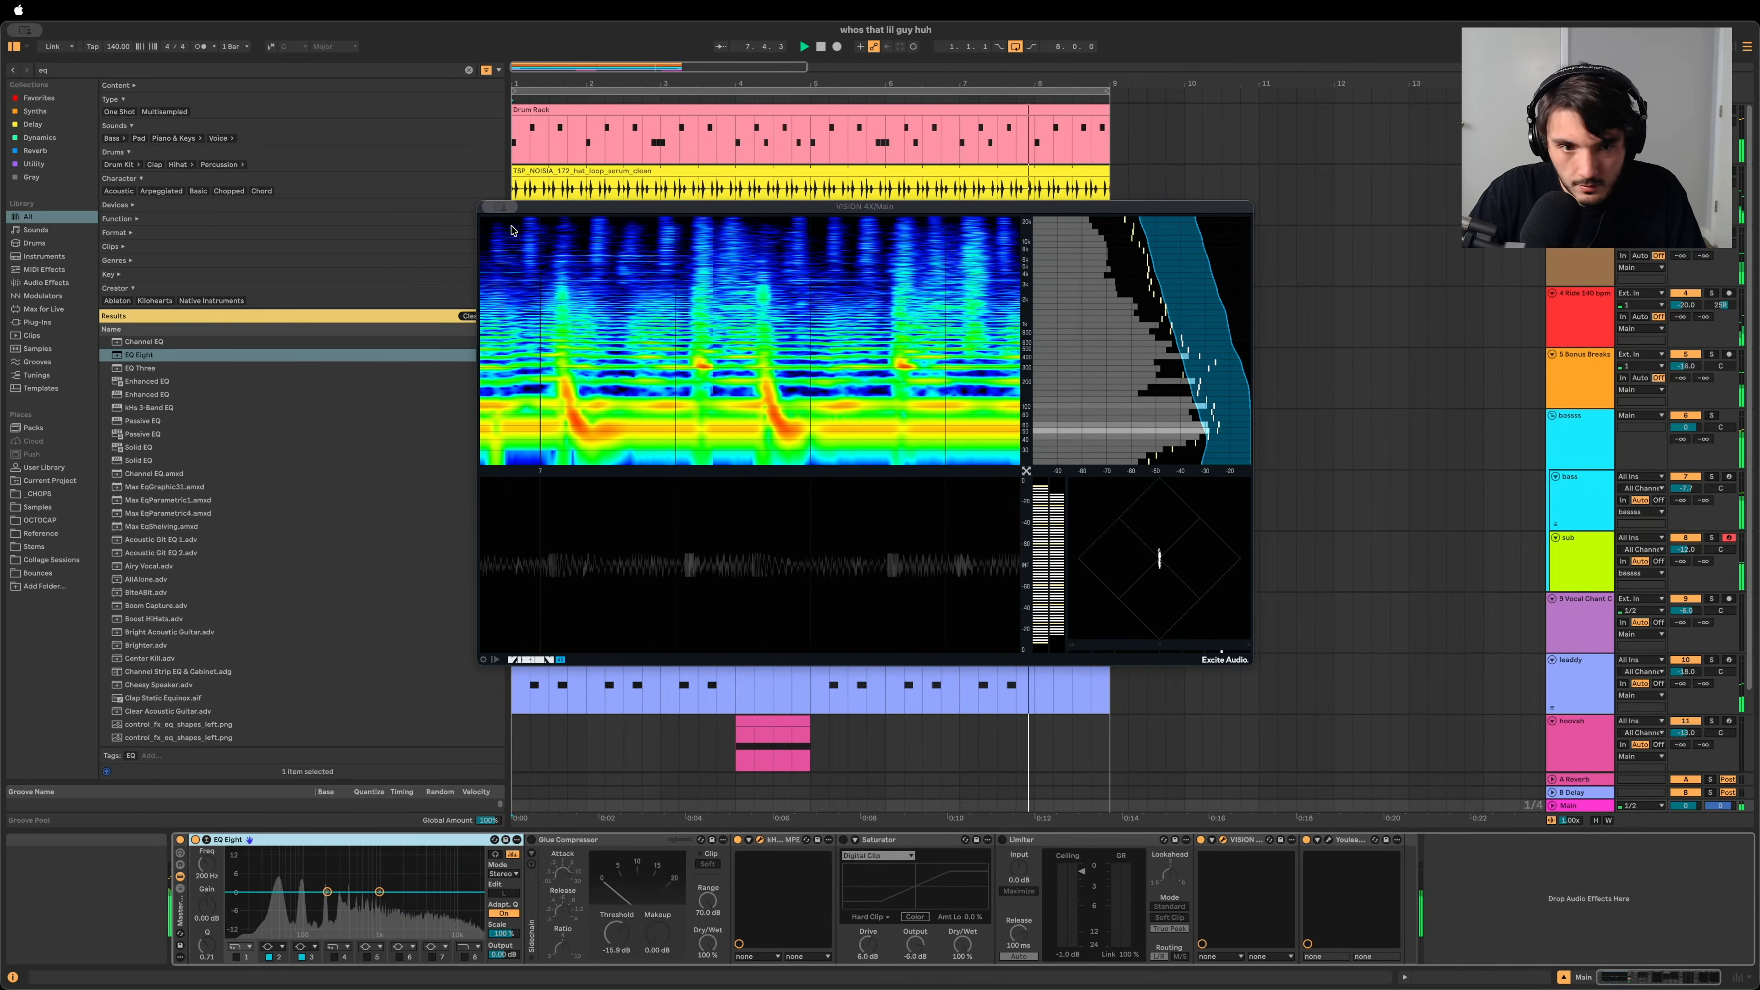
pyautogui.click(506, 206)
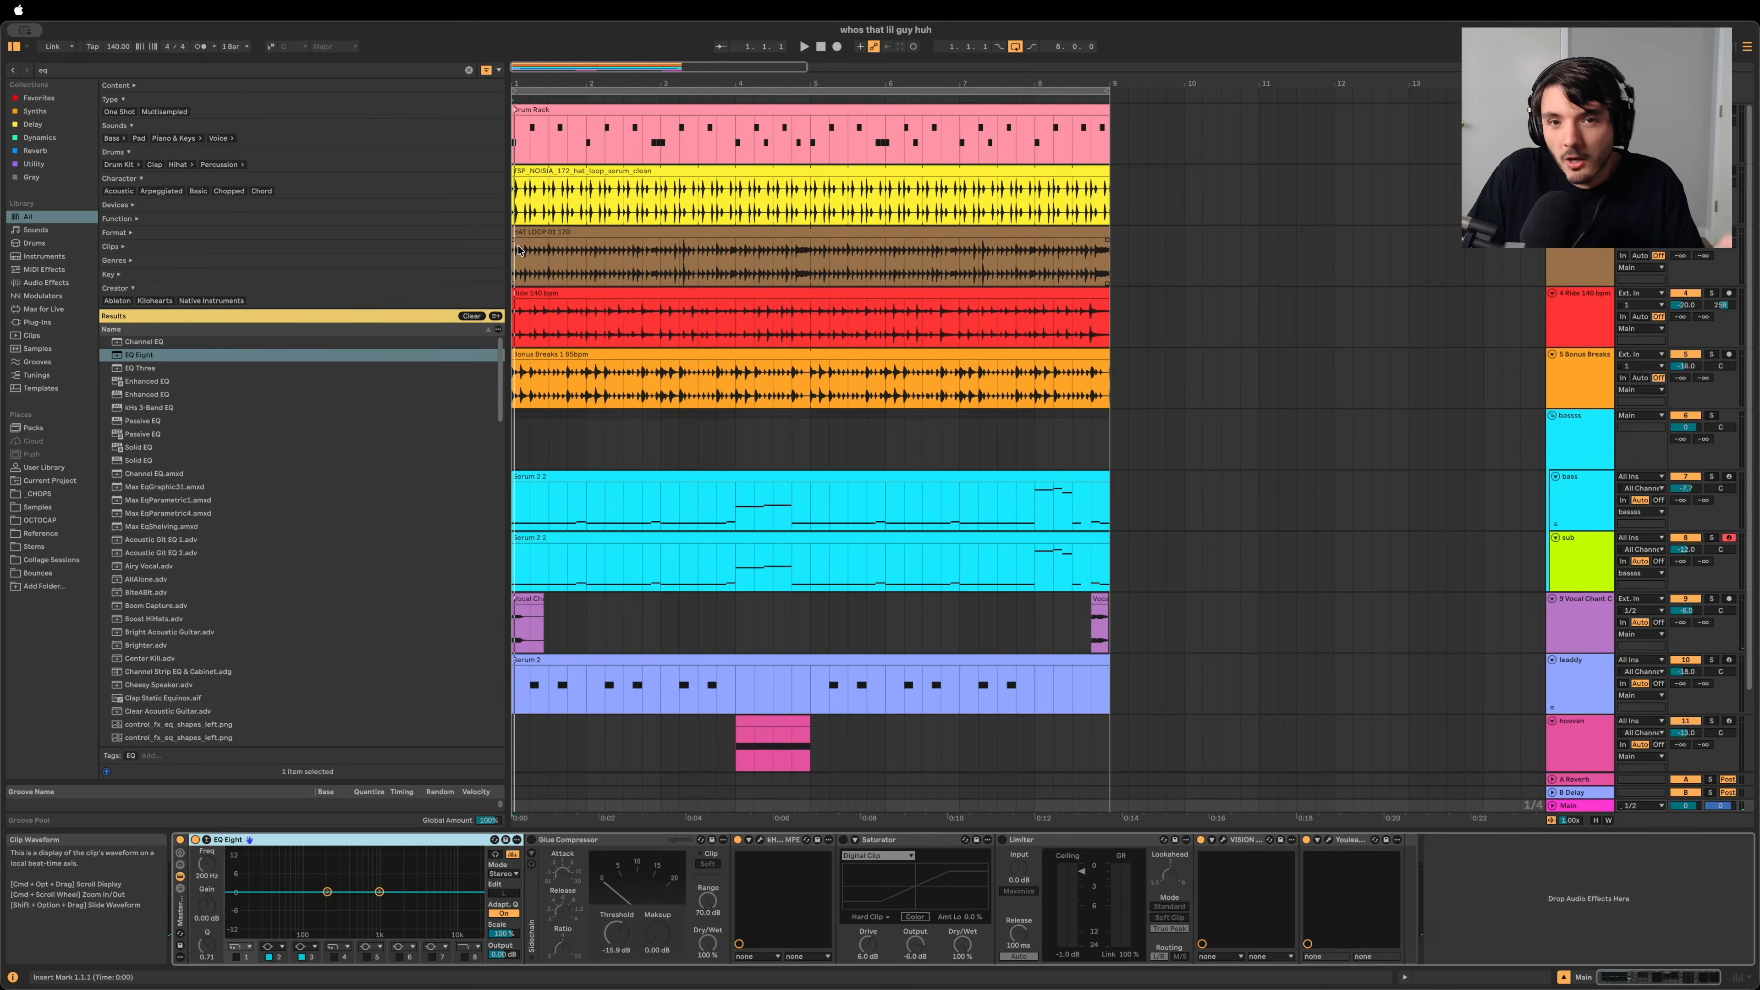
# Step: Turn on filter 1 of the Main EQ Eight, compare it as a 200 Hz low cut and high cut, then bypass the EQ
pyautogui.click(1574, 806)
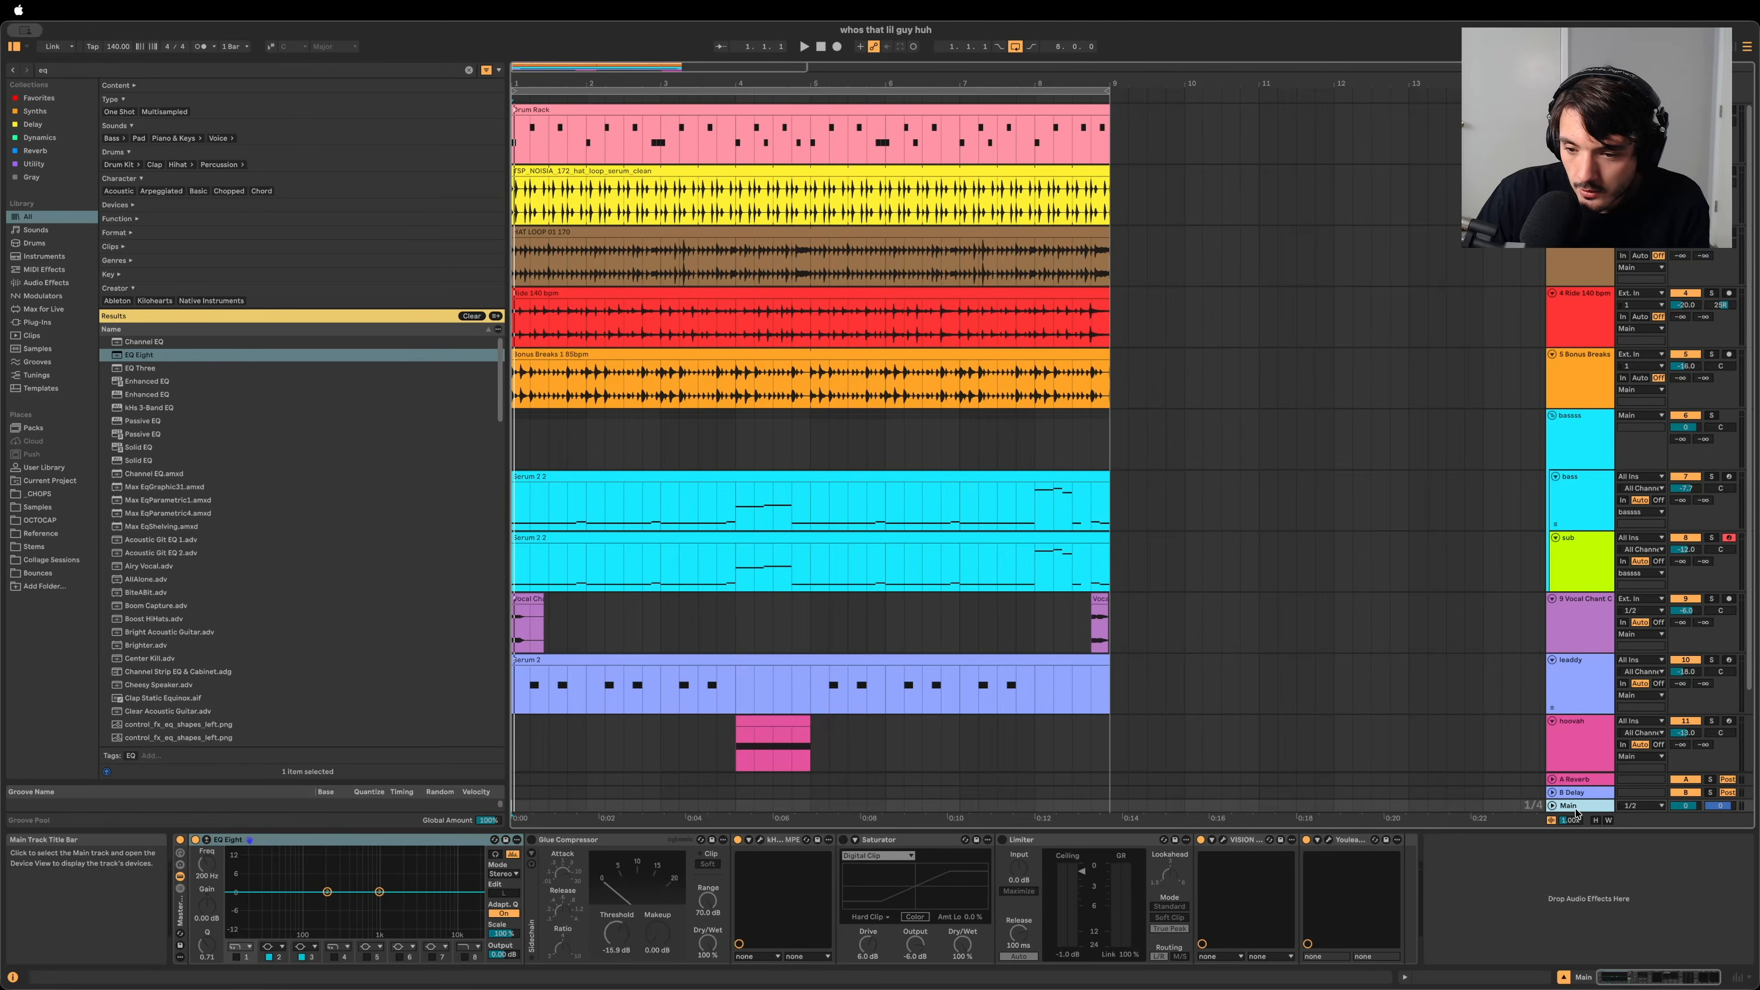
pyautogui.click(240, 957)
pyautogui.click(237, 948)
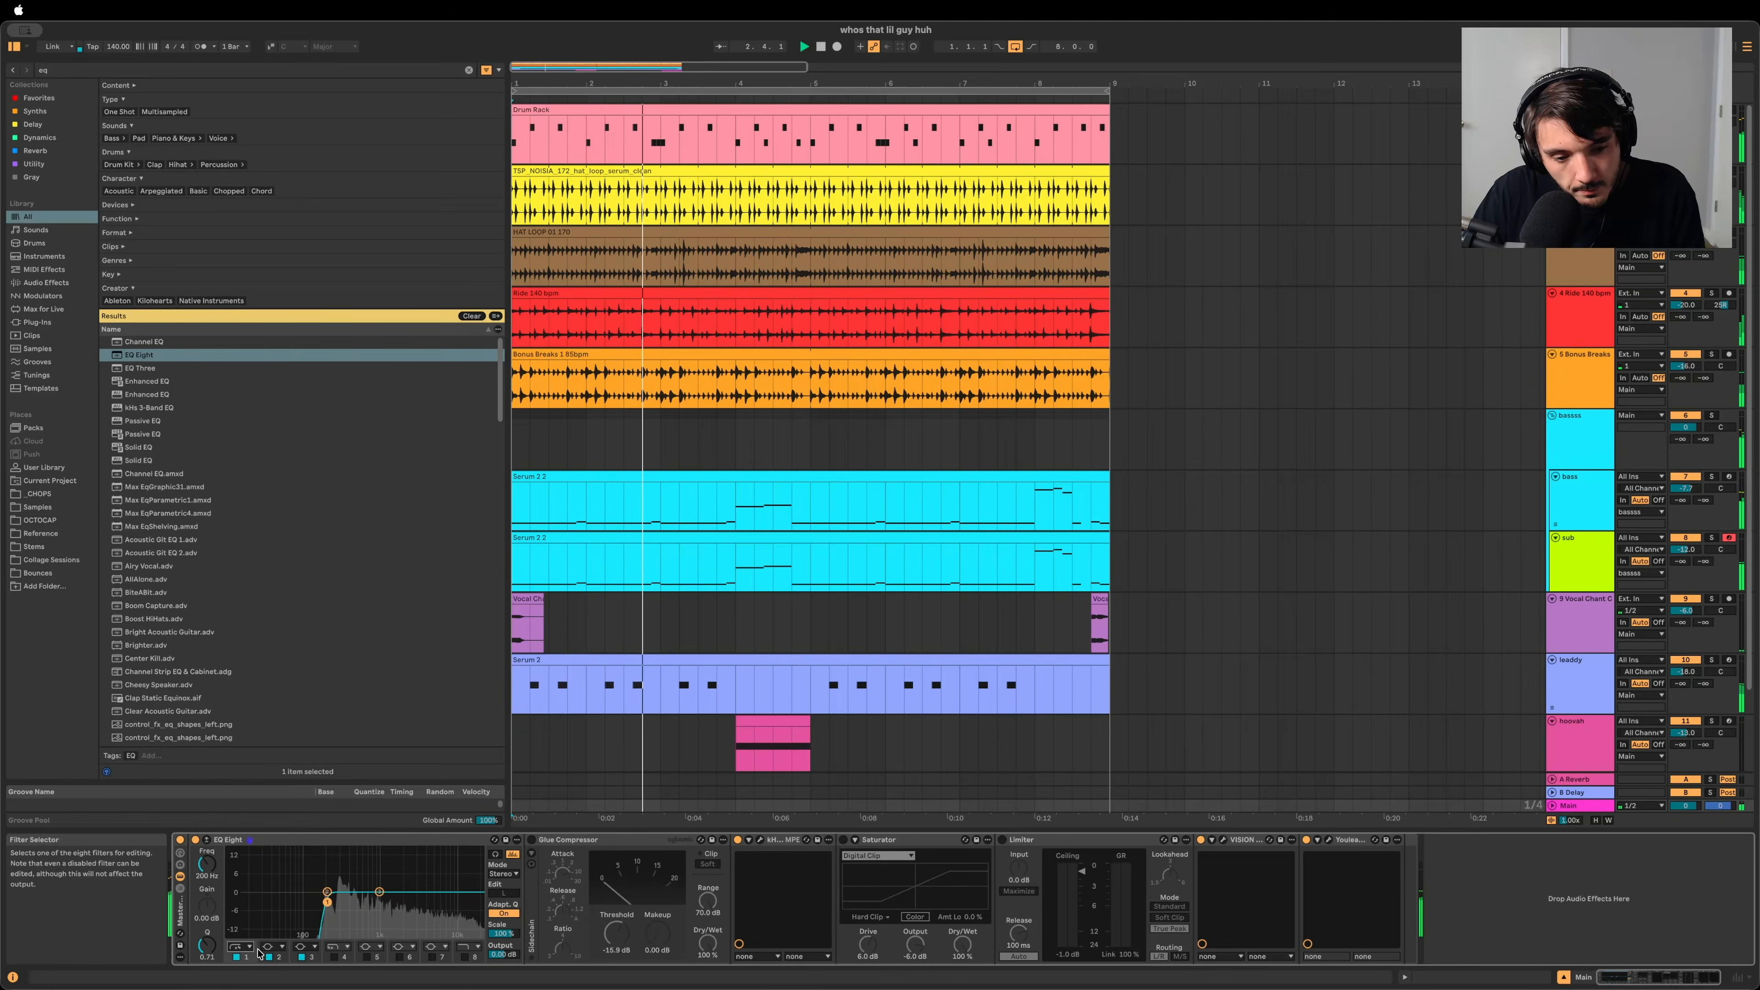
pyautogui.click(248, 946)
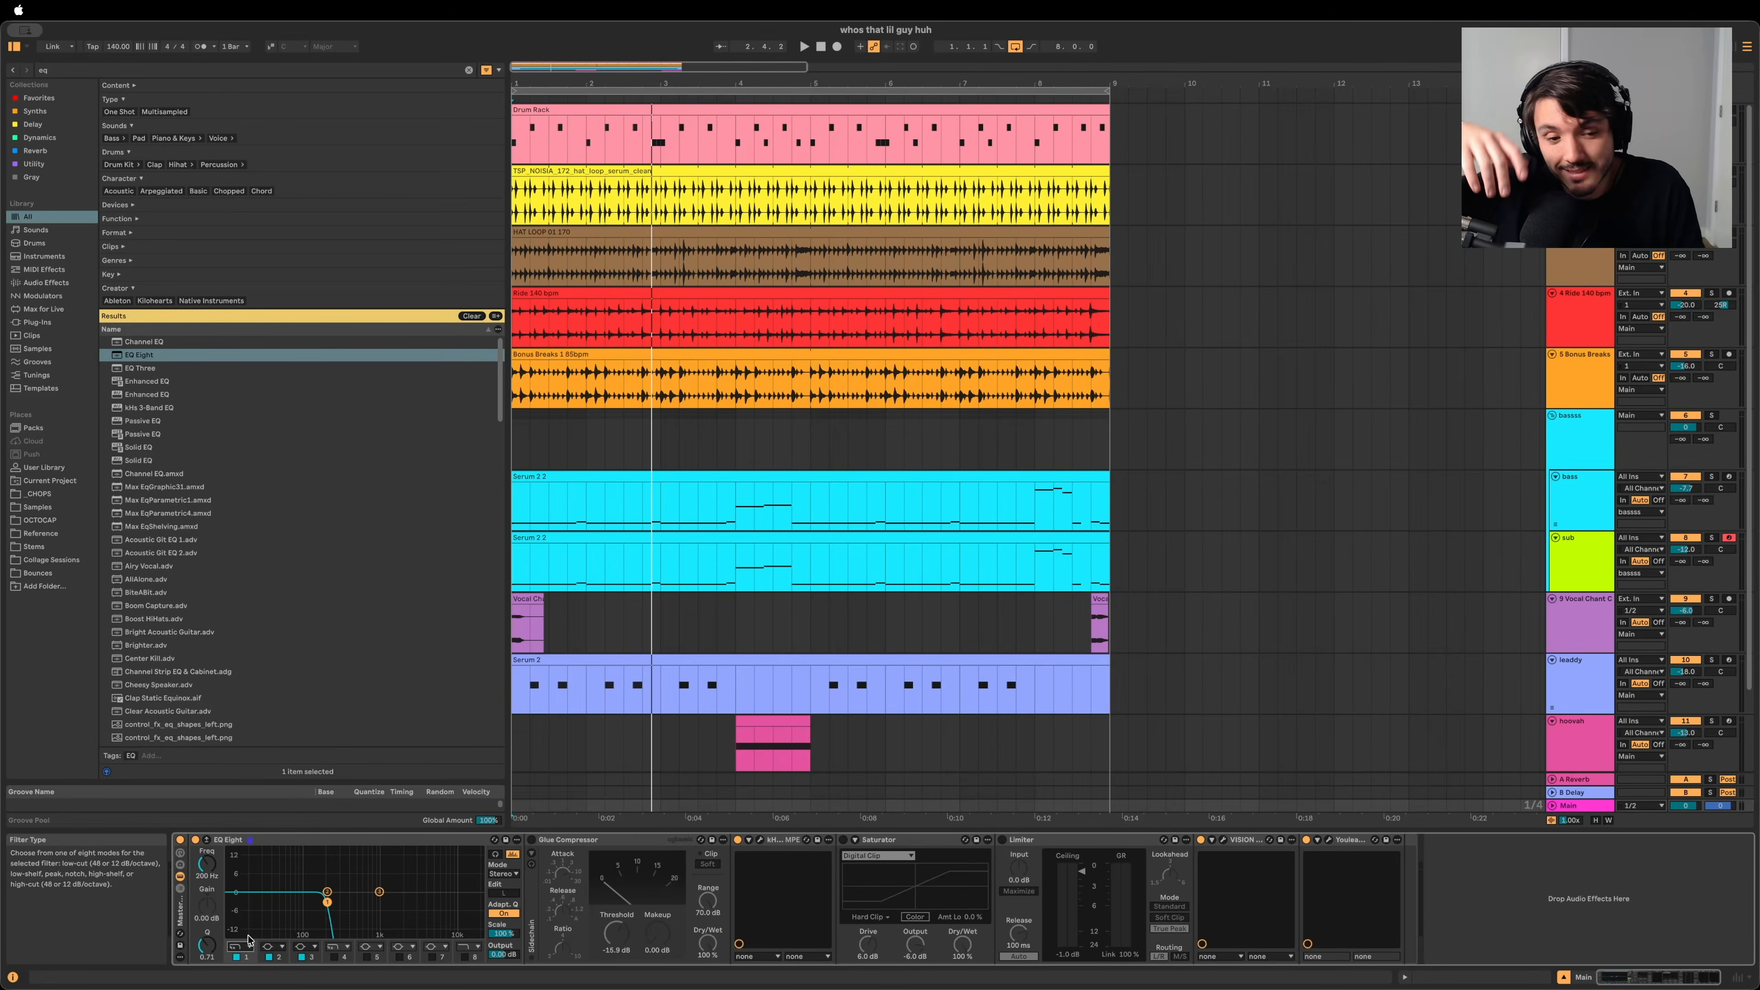
pyautogui.press('space')
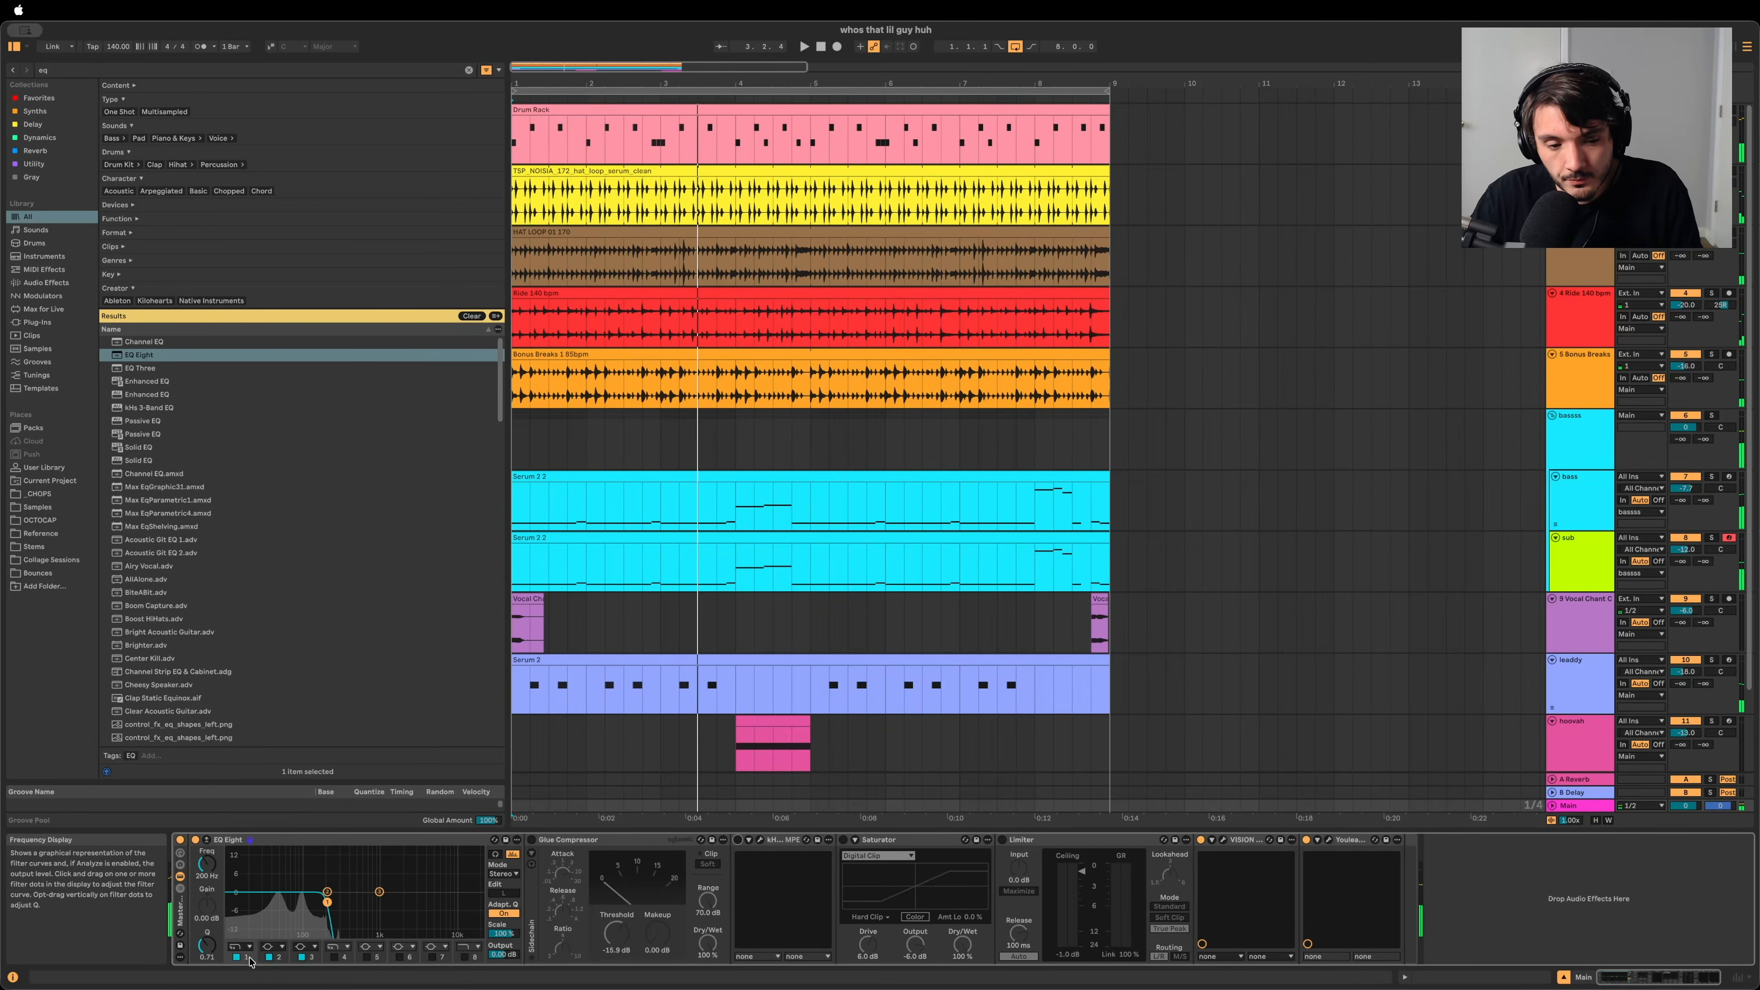
pyautogui.click(194, 840)
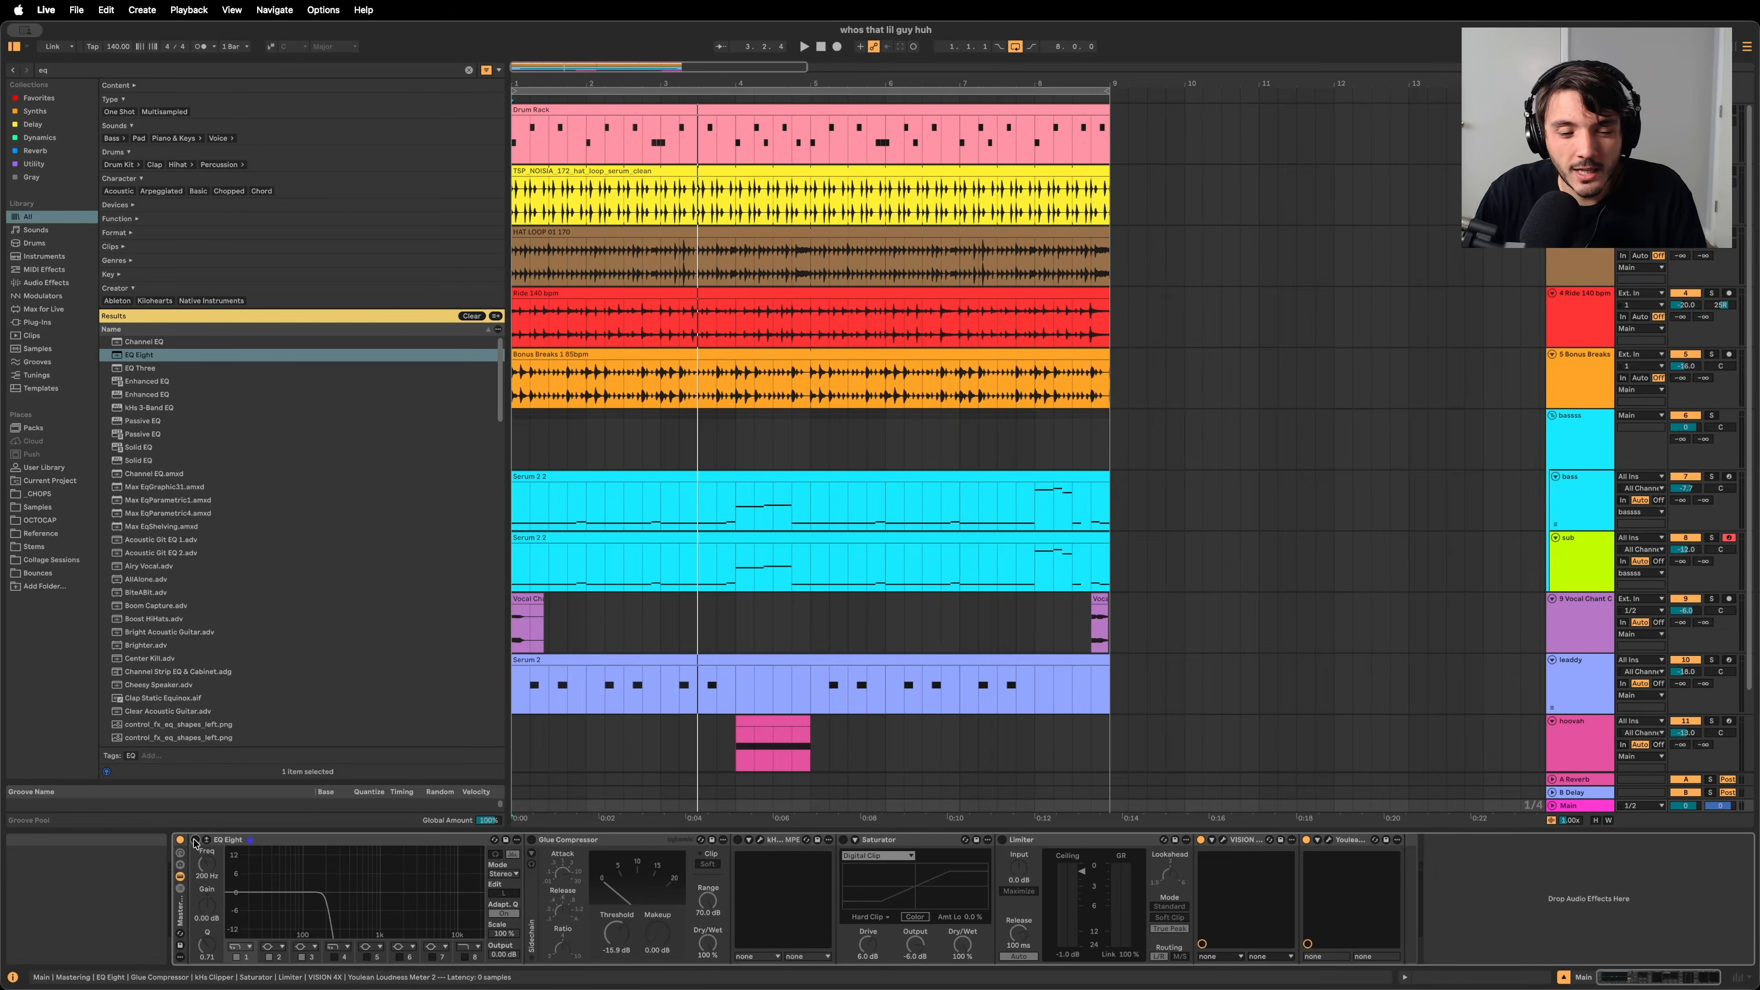
# Step: Turn off the arrangement loop and restart playback from the beginning of the song
pyautogui.click(1015, 46)
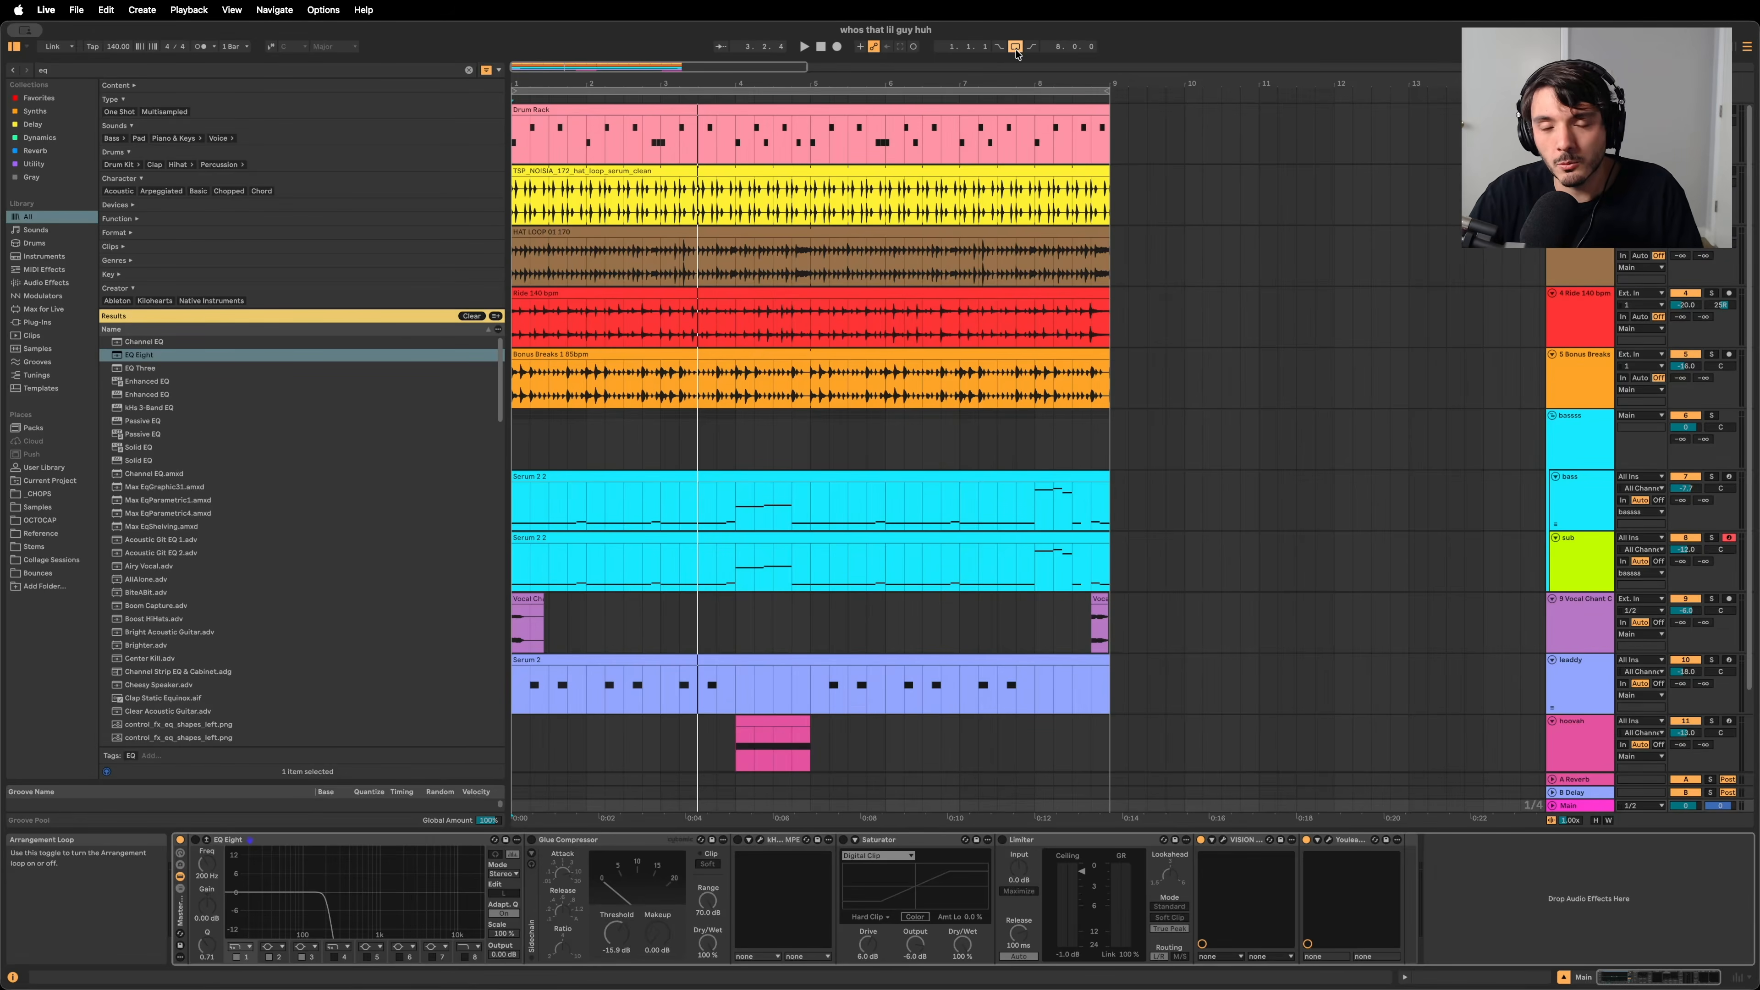
pyautogui.click(821, 46)
pyautogui.press('space')
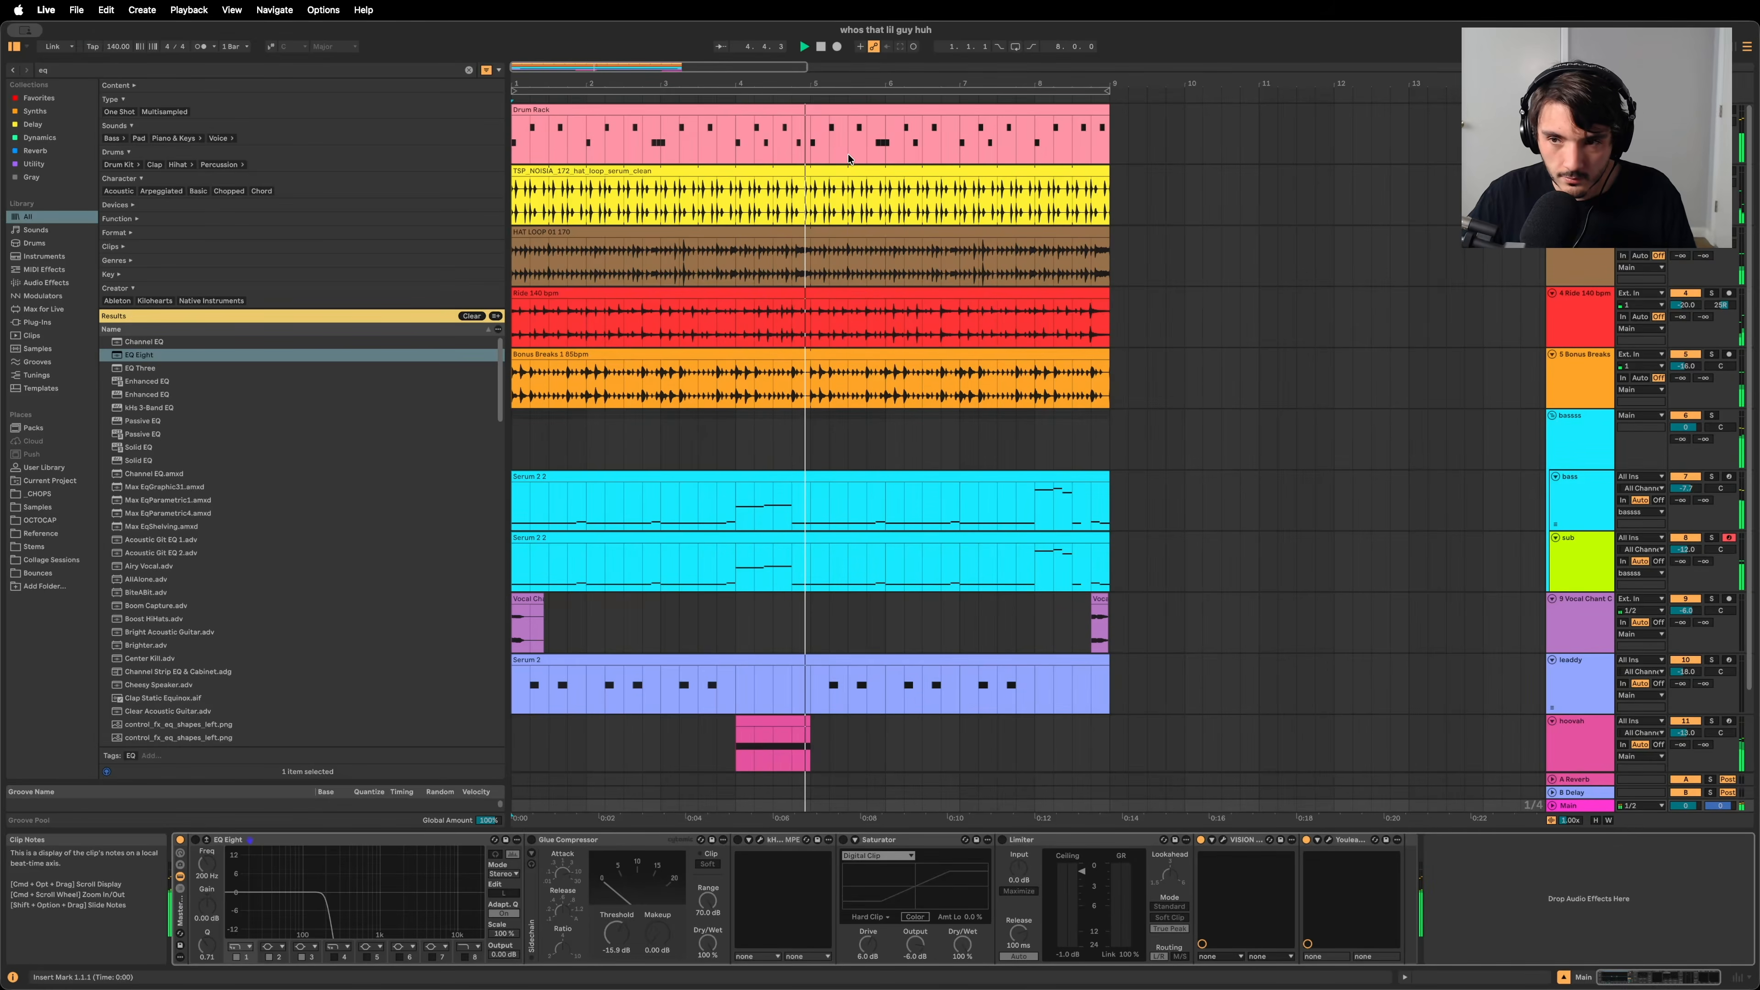
# Step: Show the Session View mixer and unfold the drums track's kick and snare chains
pyautogui.press('Tab')
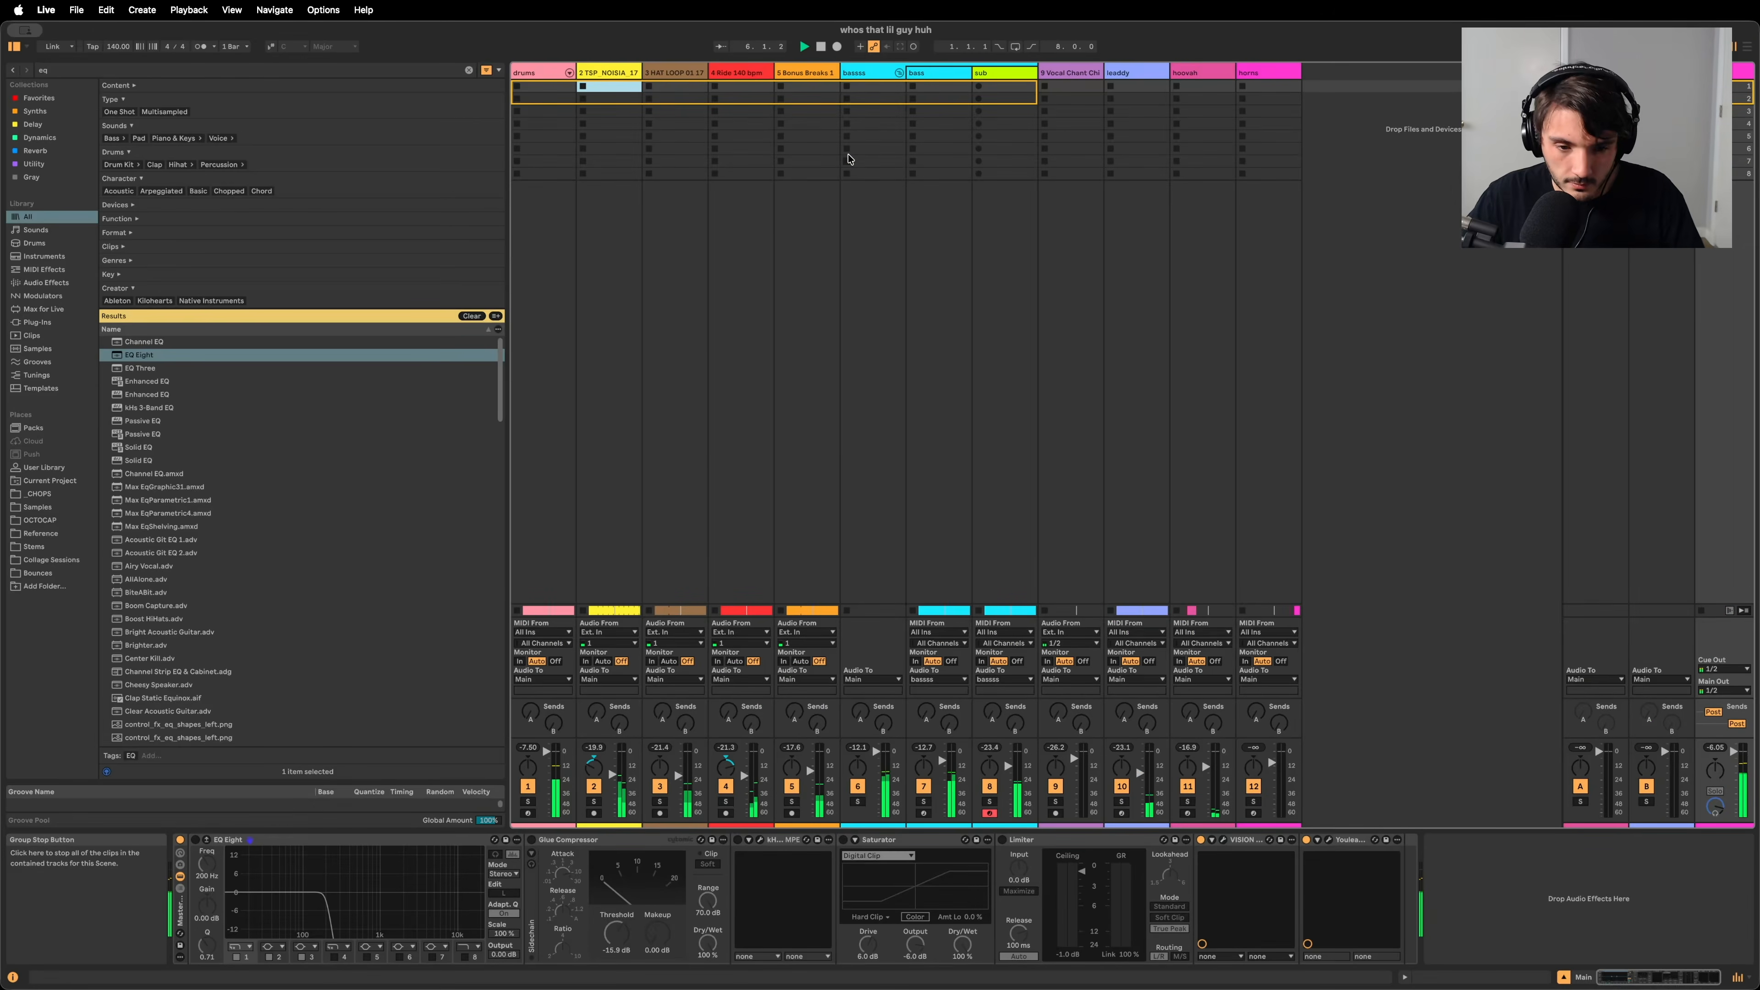
pyautogui.click(569, 72)
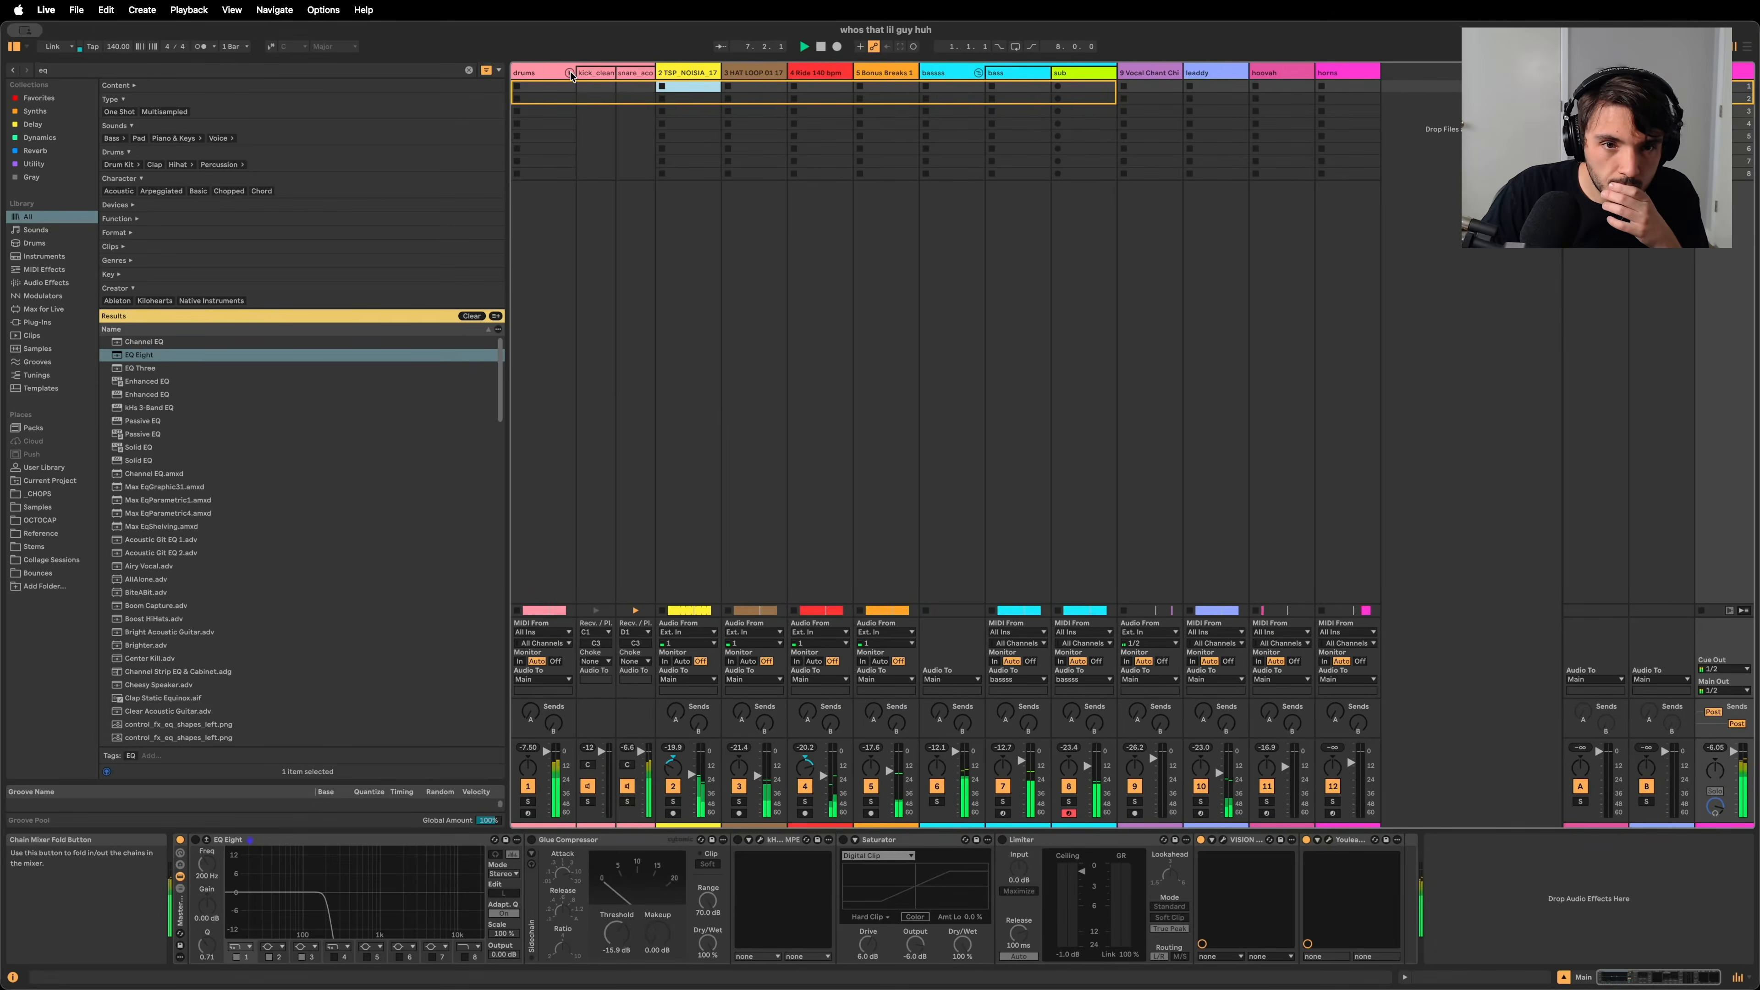